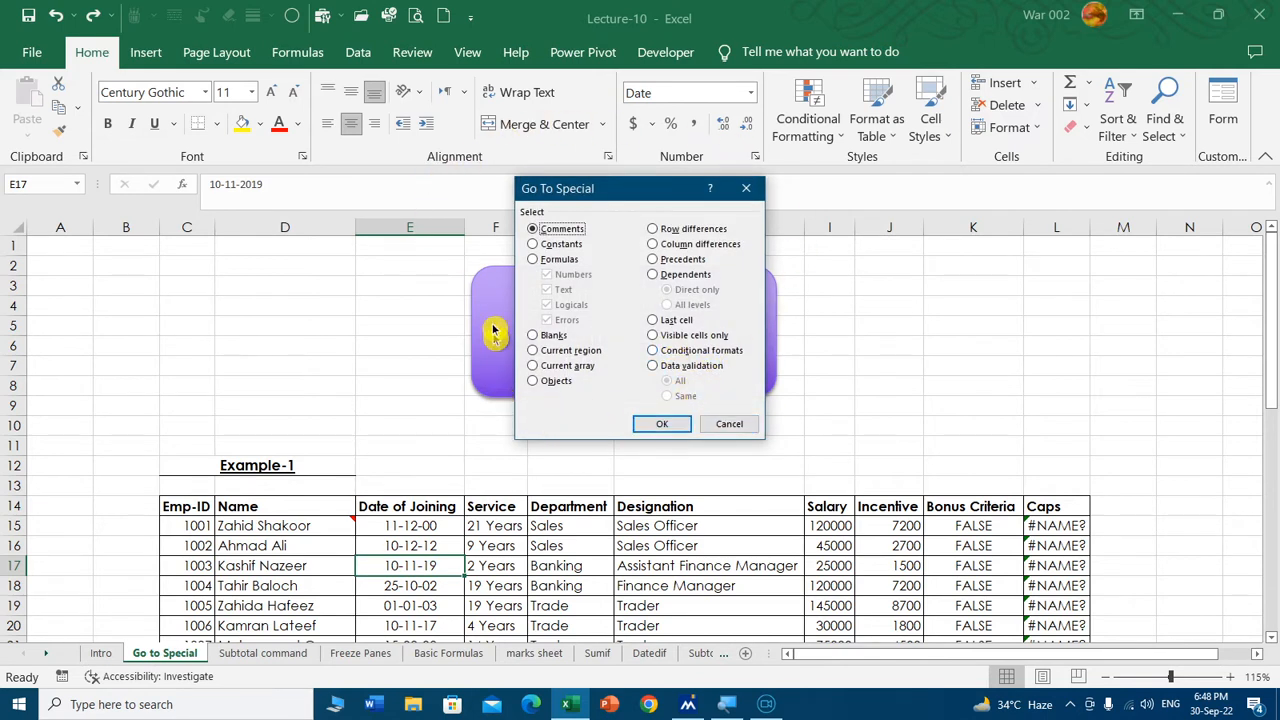
Close the Go To Special options and jump from cell I11 to cell C10 with the Go To command.
left_click(730, 425)
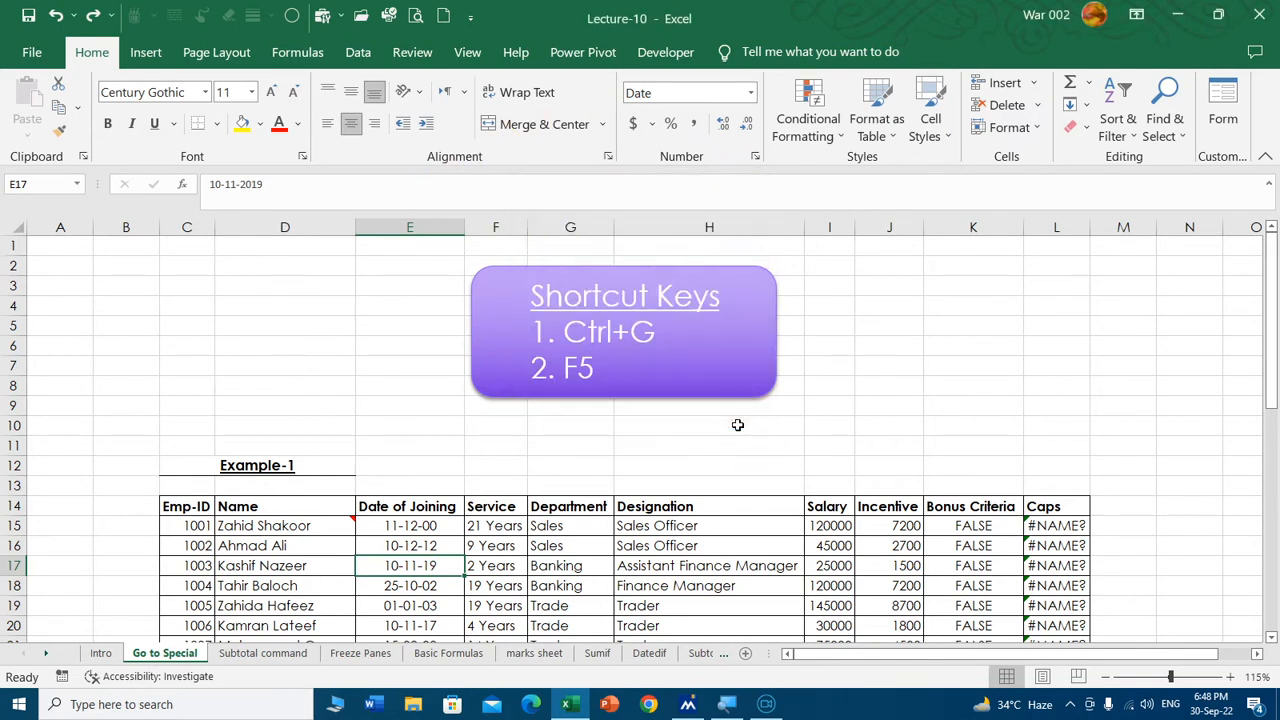
left_click(843, 441)
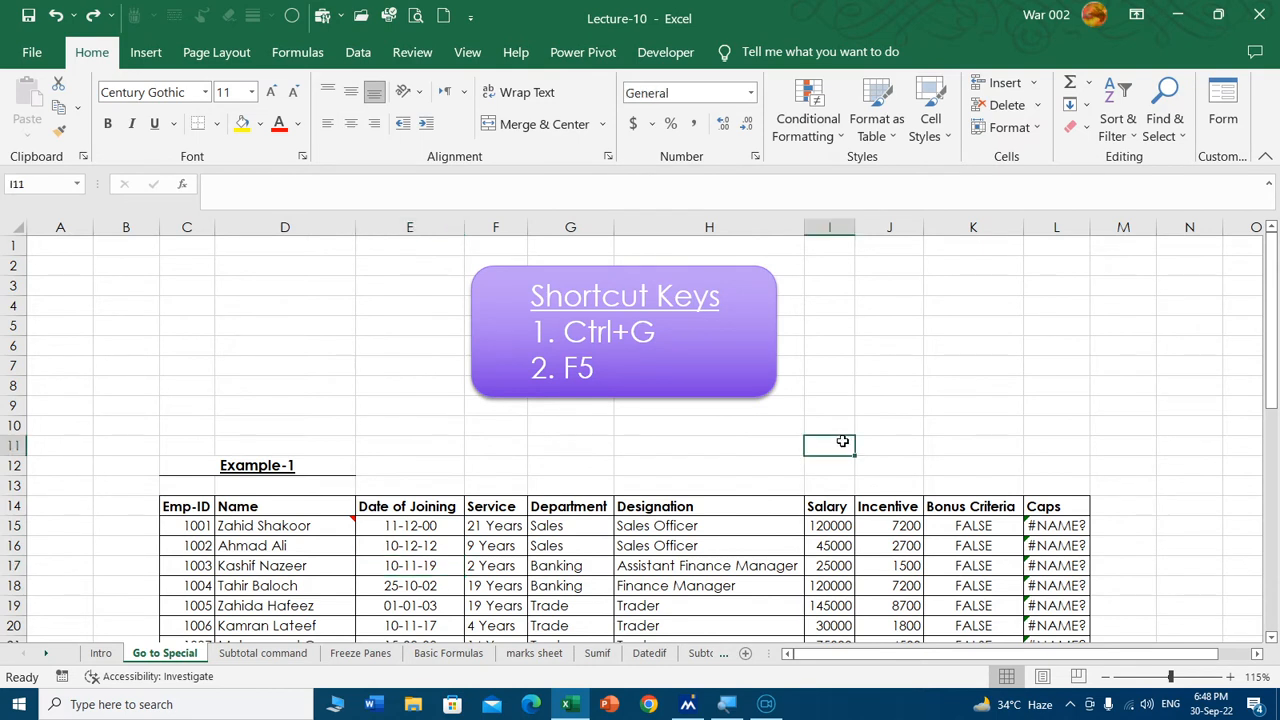
key("ctrl+g")
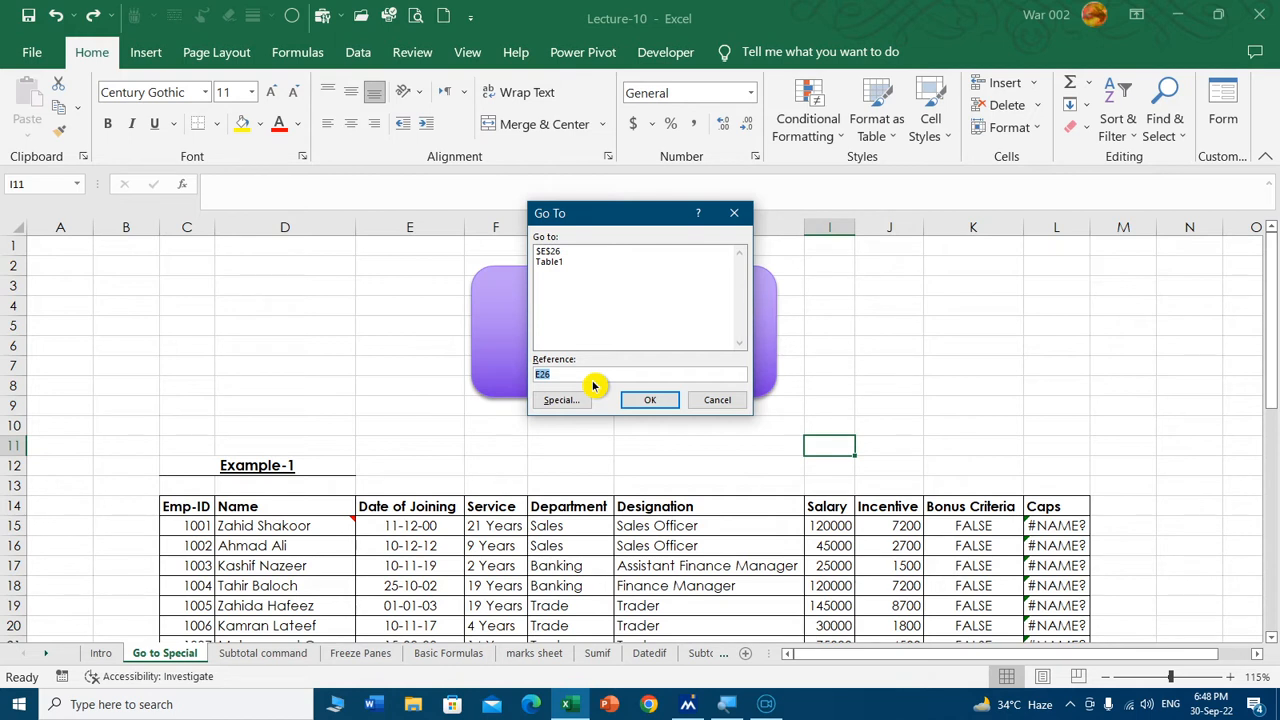
type("c10")
key("Return")
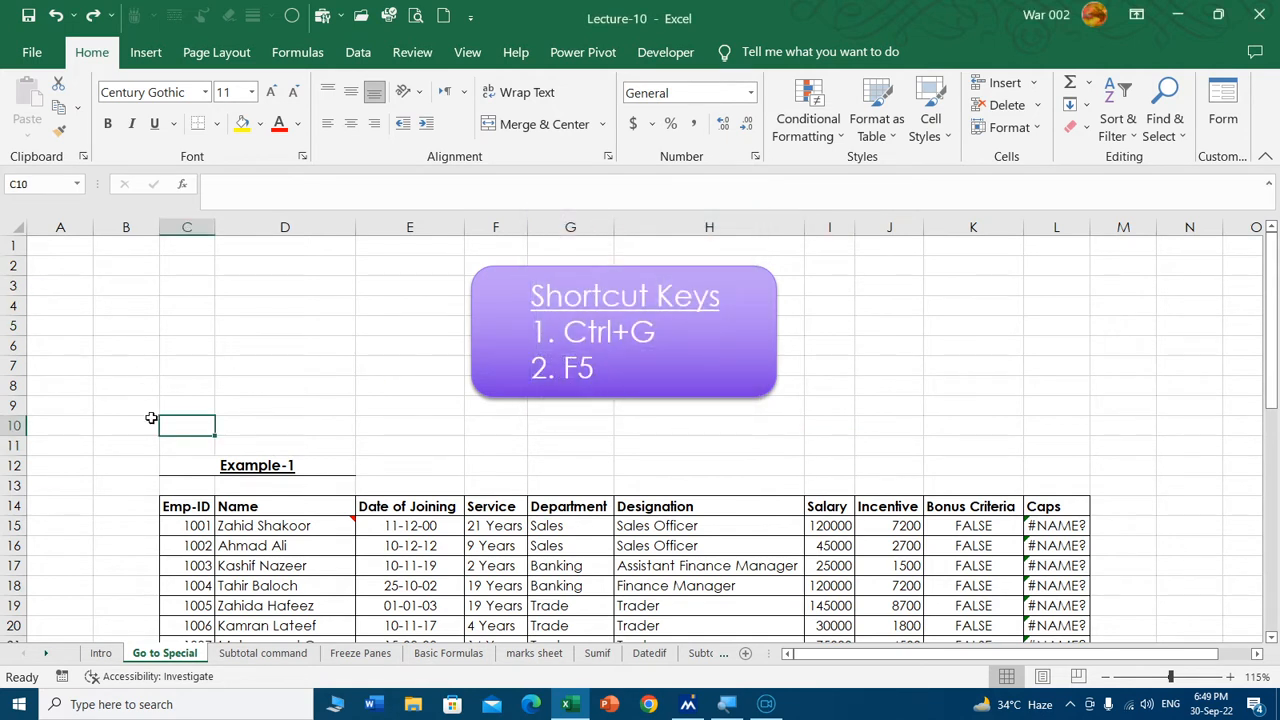
With cell J9 selected, view the Go To Special options by way of the Go To dialog and cancel.
left_click(878, 401)
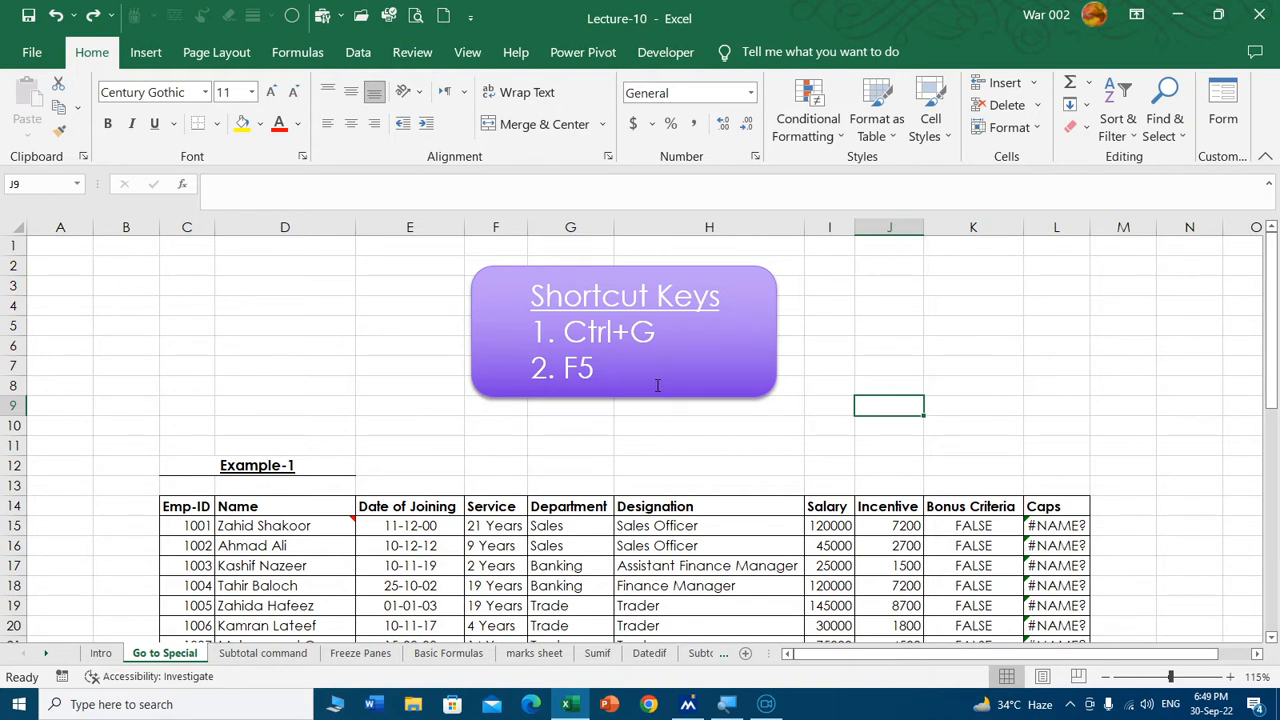
key("ctrl+g")
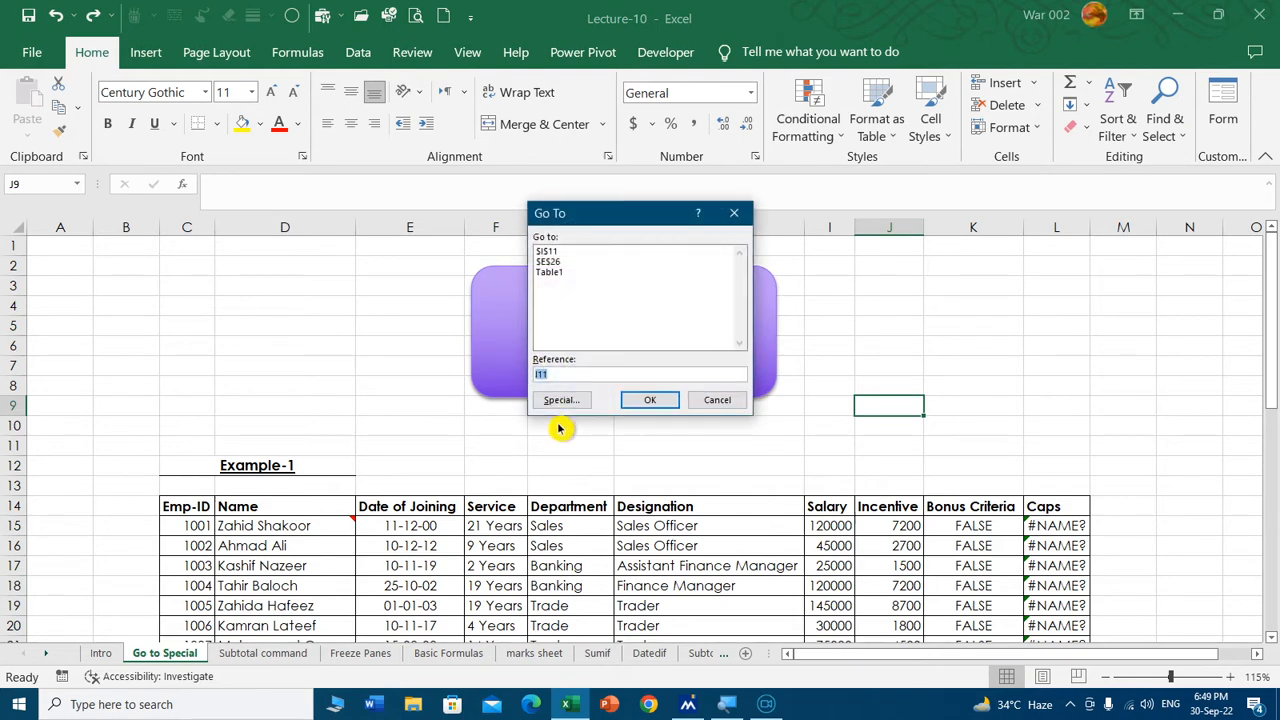
left_click(560, 400)
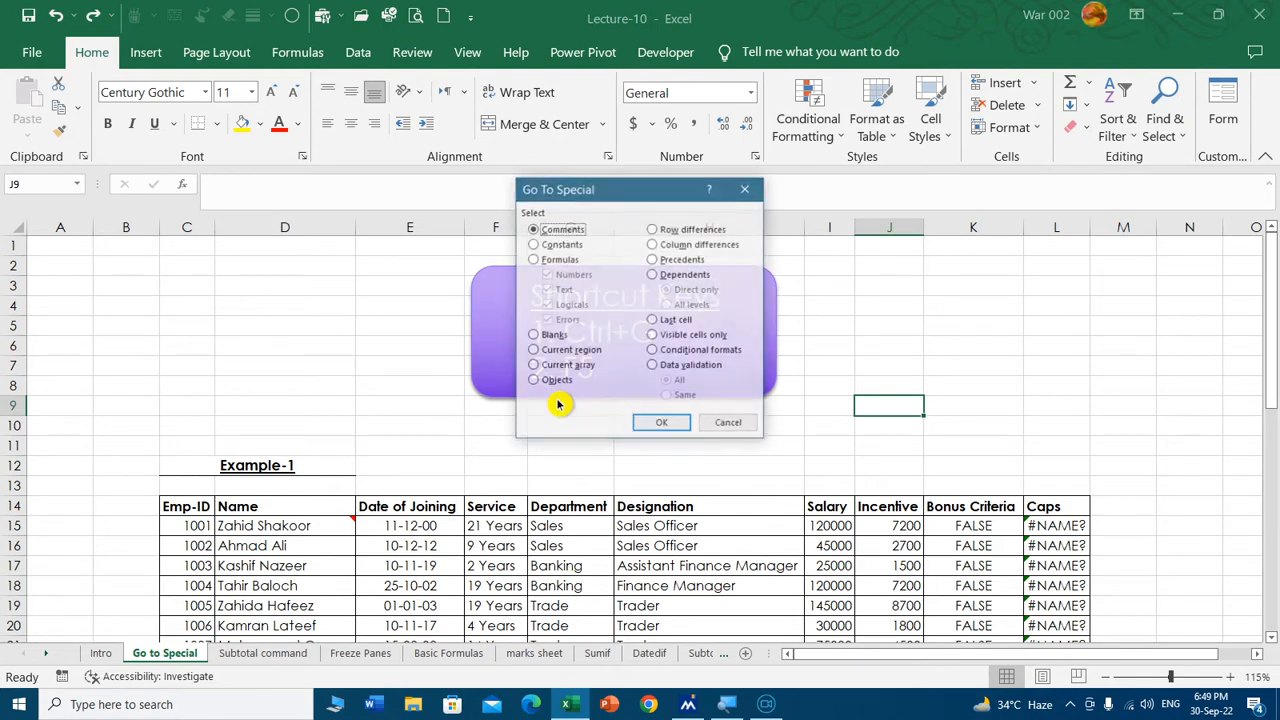
left_click(728, 422)
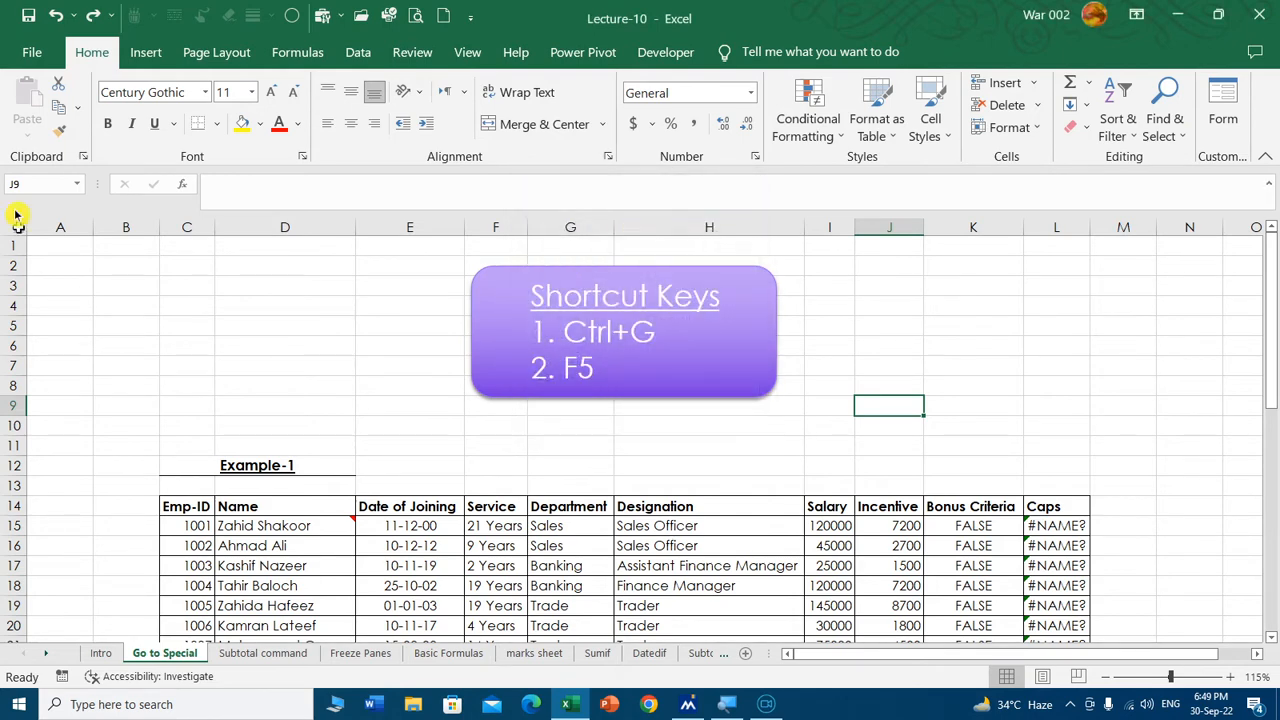
View the Go To Special options by its two direct routes, cancelling each time without choosing a selection type.
left_click(1165, 125)
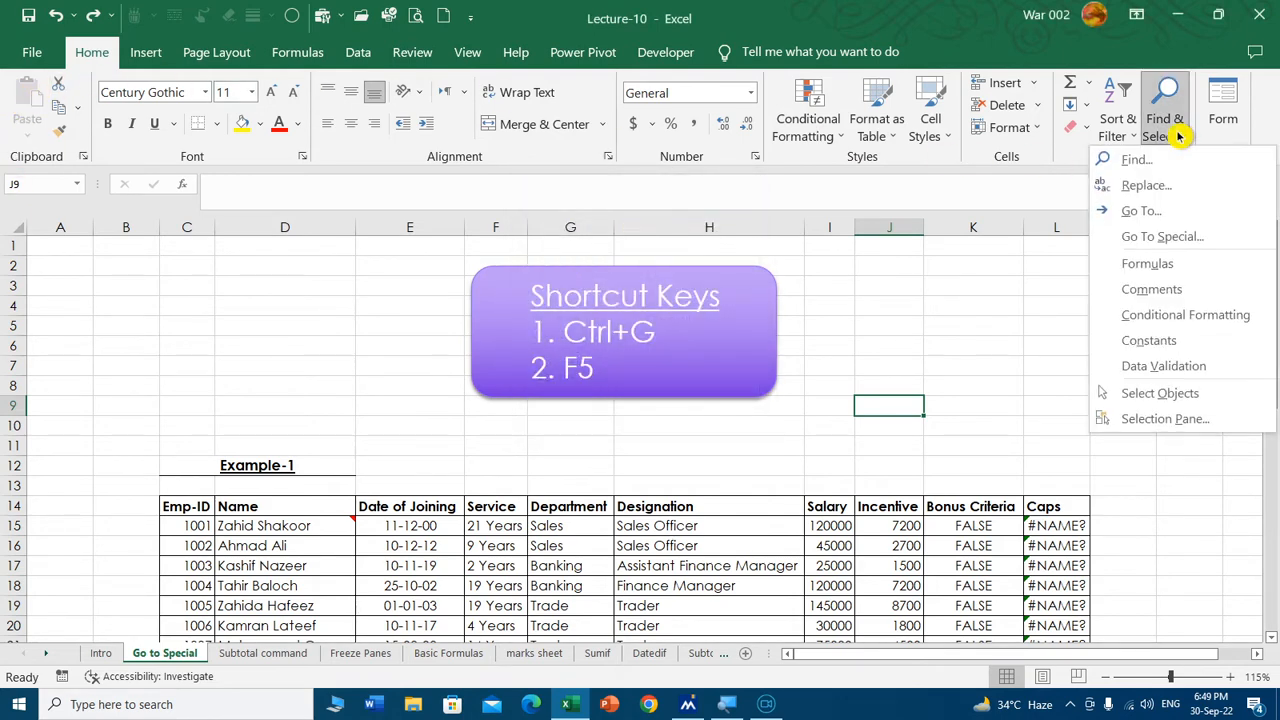
left_click(1162, 237)
left_click(738, 423)
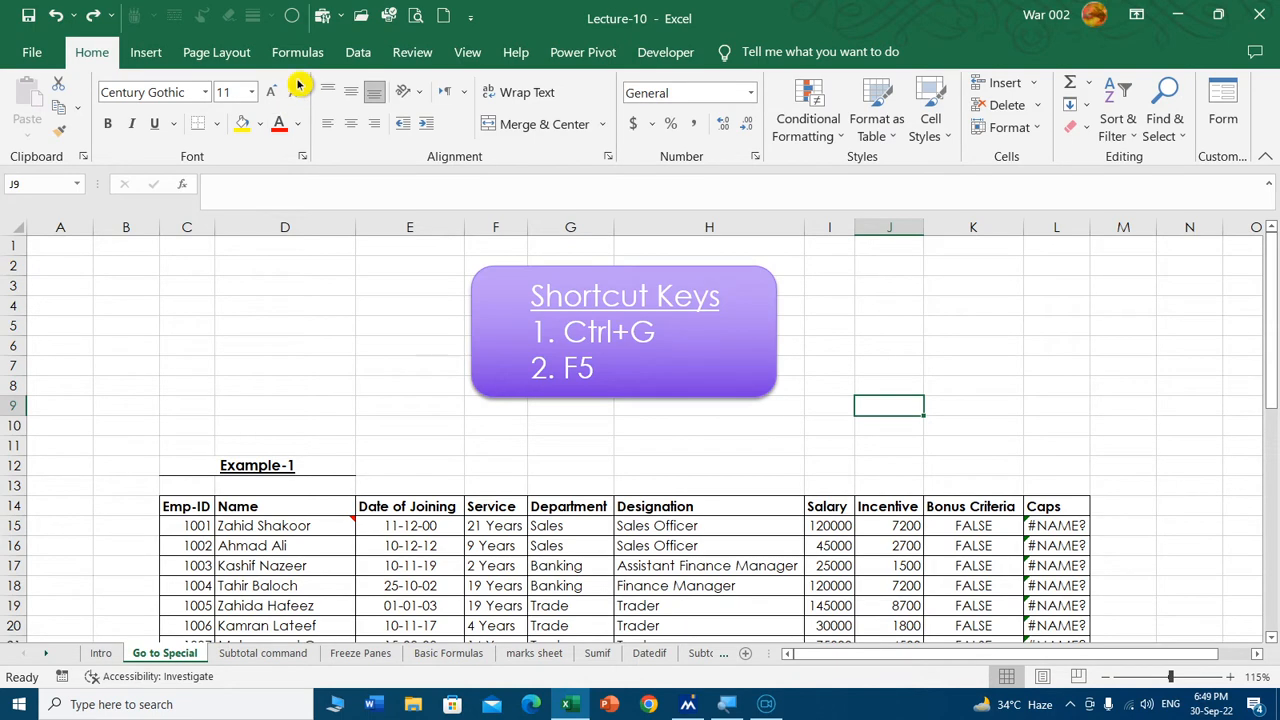
left_click(292, 18)
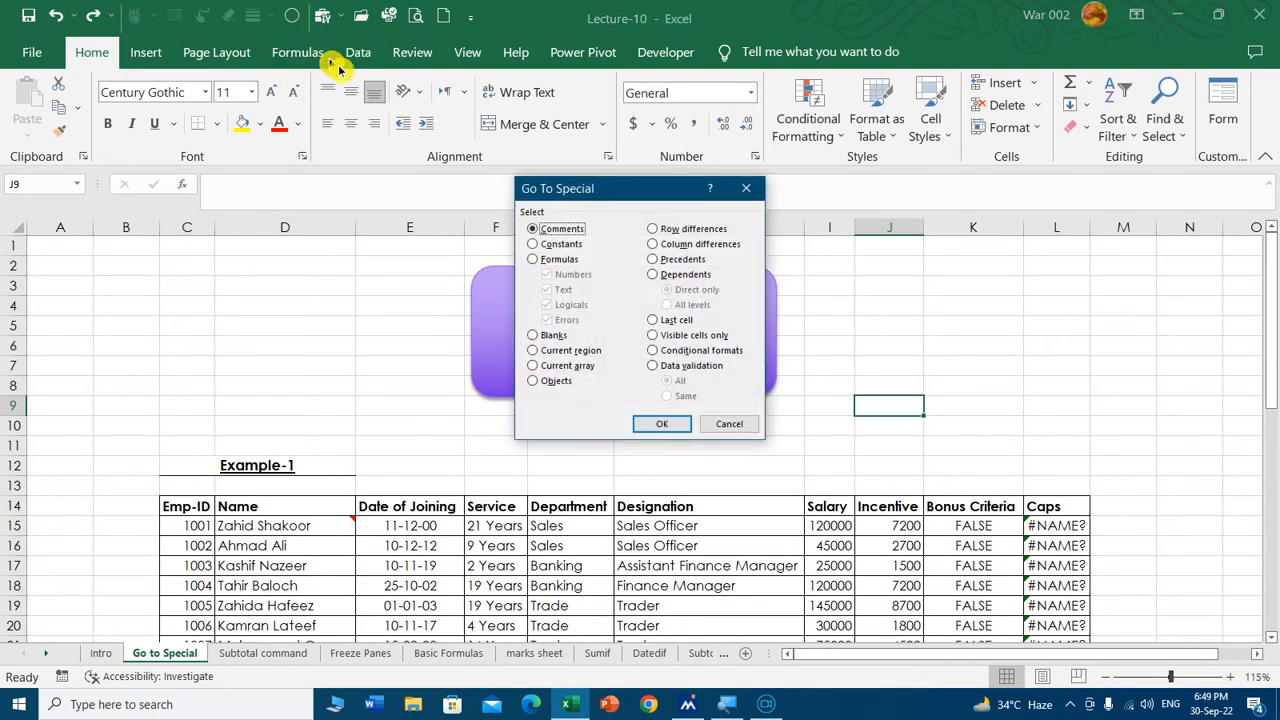
left_click(736, 424)
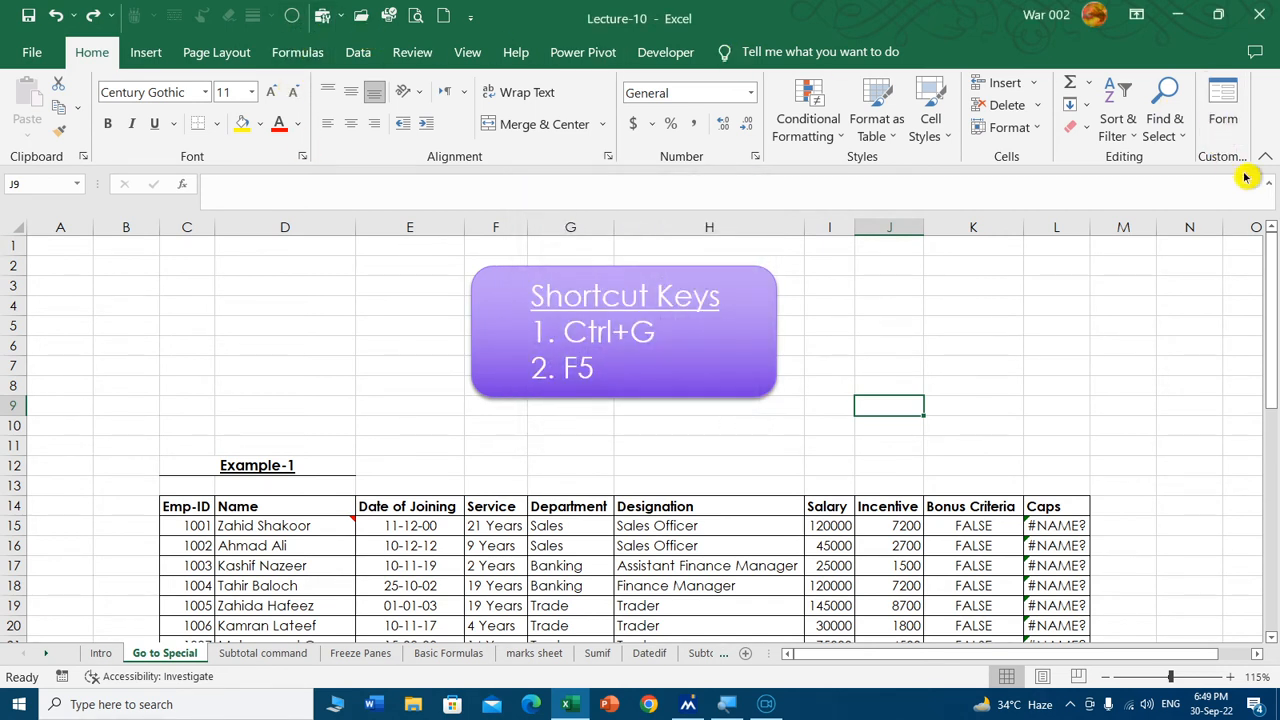
Locate the Go To Special command among All Commands in the ribbon customization options and cancel without adding it.
right_click(1262, 122)
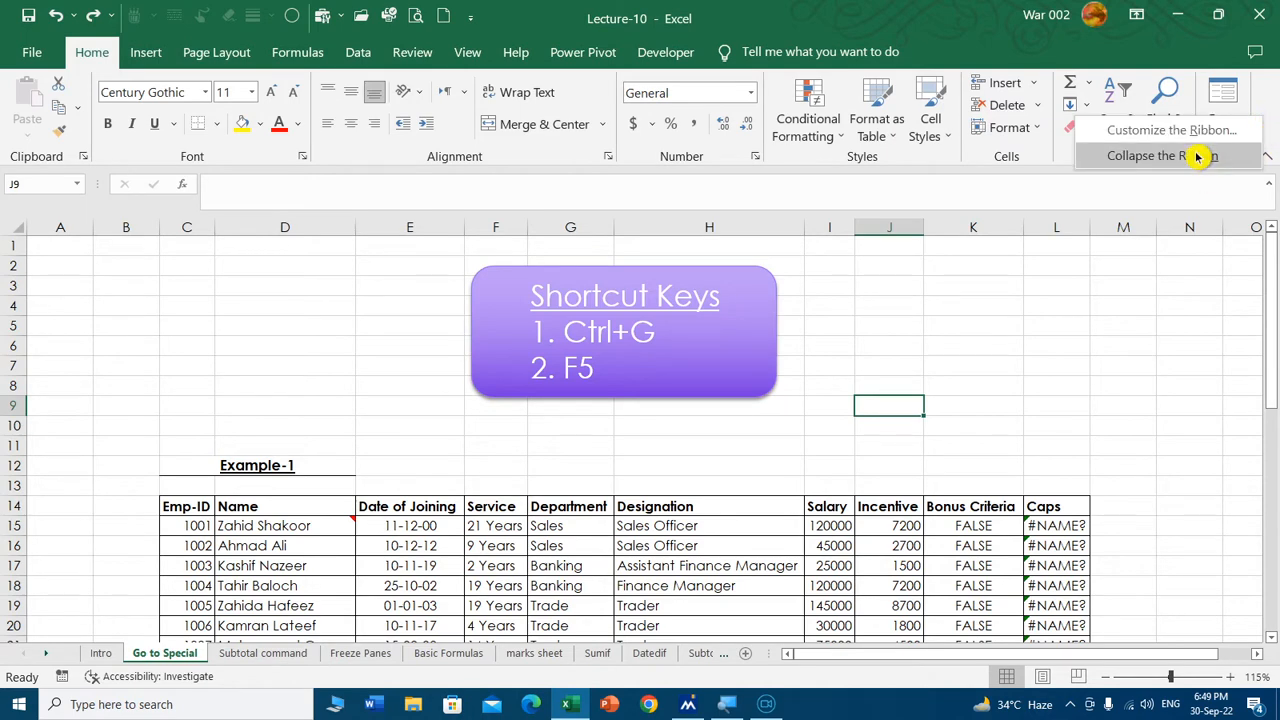
left_click(1168, 130)
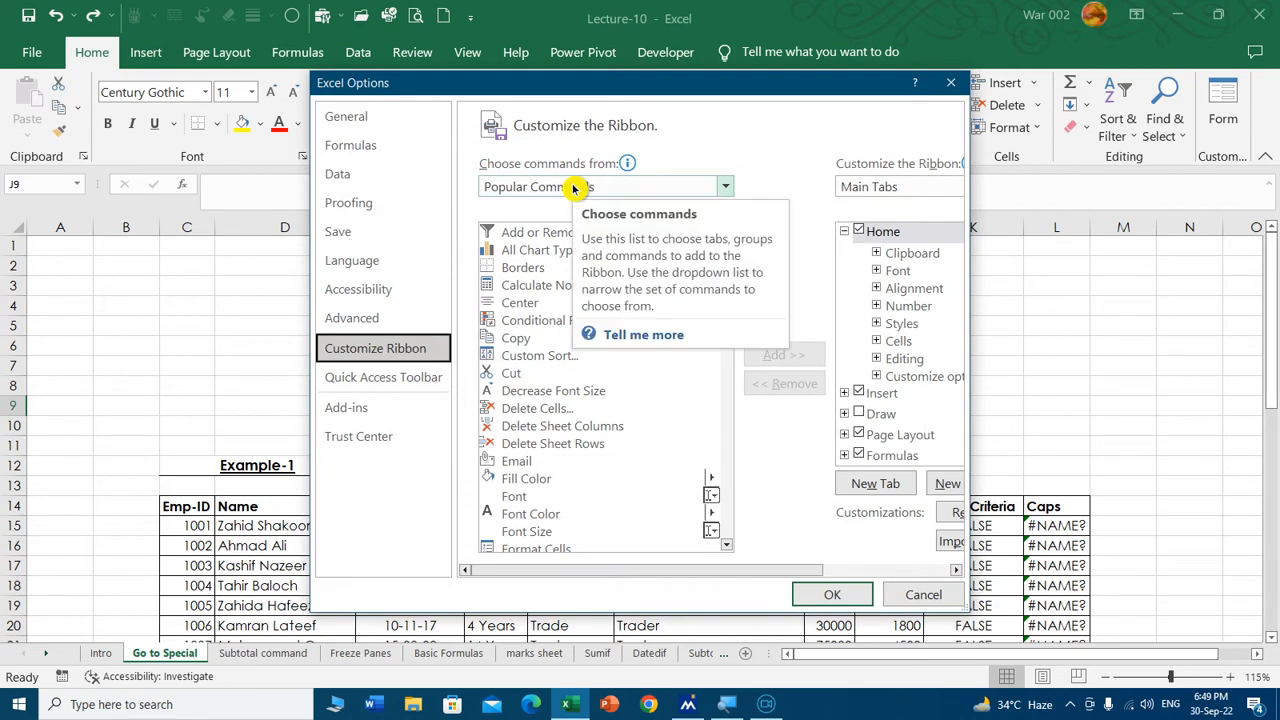
scroll(615, 401, "down", 2)
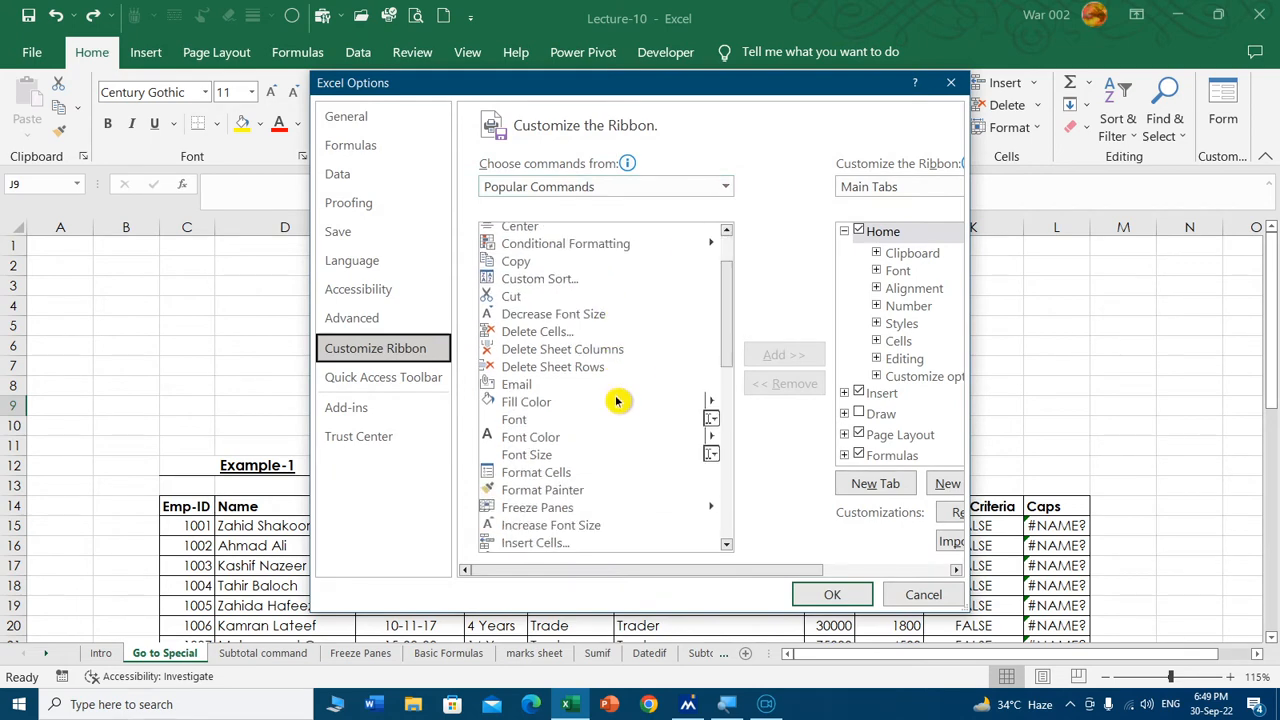
scroll(615, 401, "up", 2)
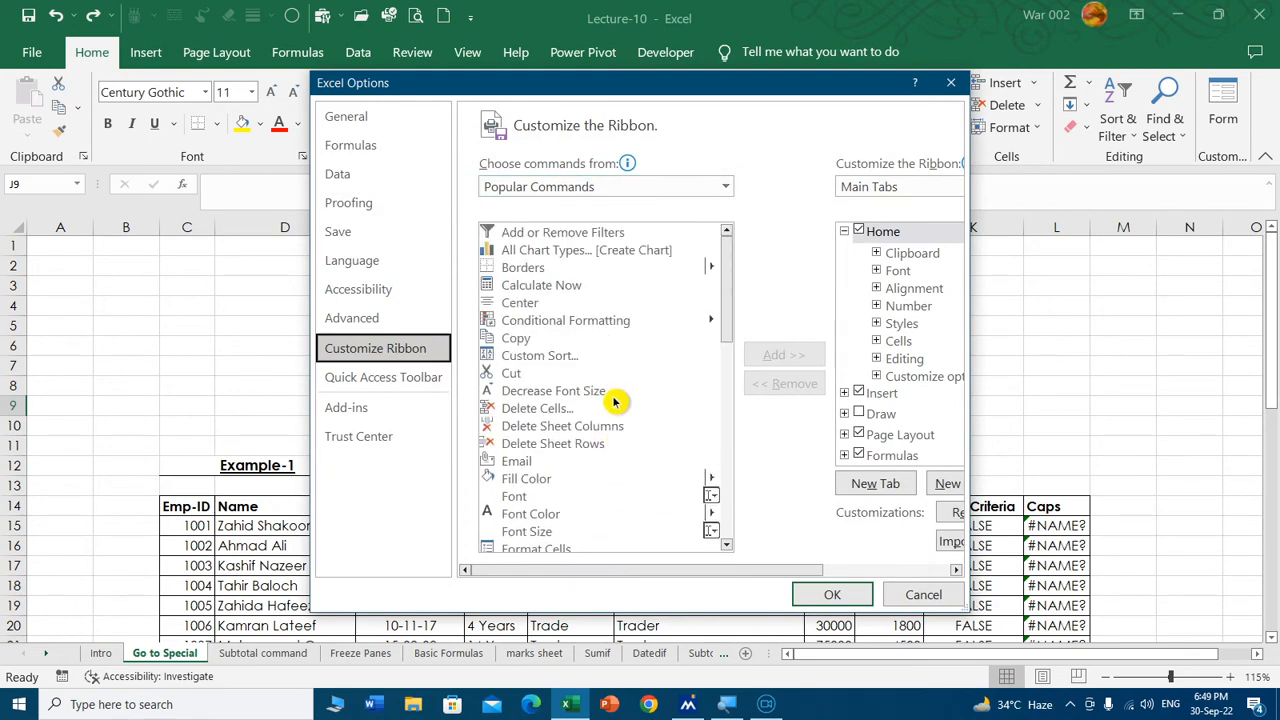
left_click(590, 184)
left_click(564, 249)
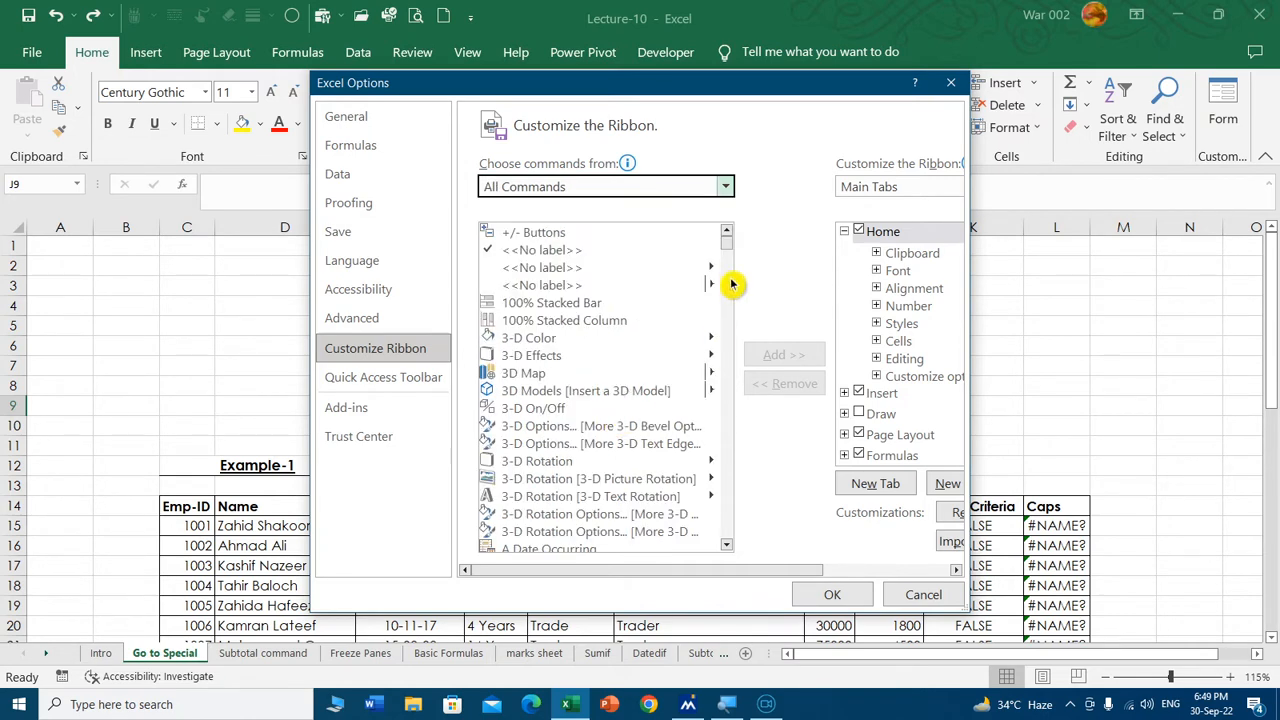
scroll(730, 249, "down", 4)
left_click_drag(730, 249, 734, 366)
left_click(573, 451)
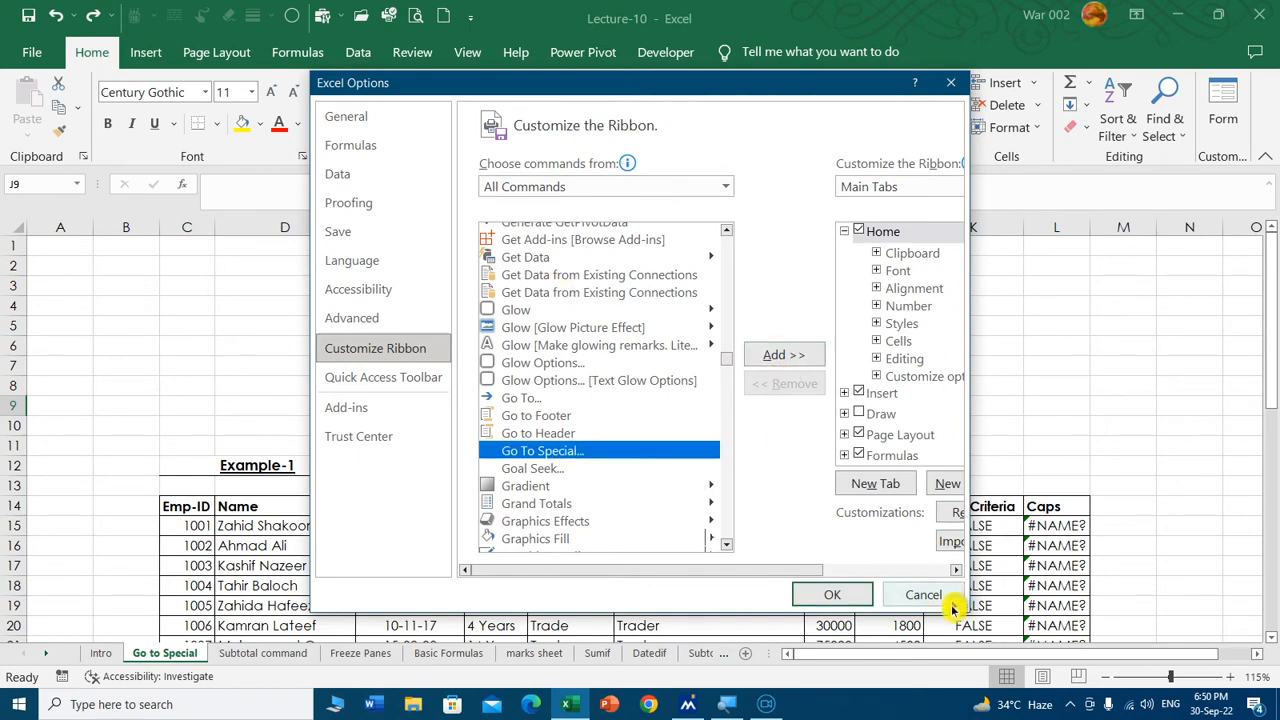
left_click(920, 594)
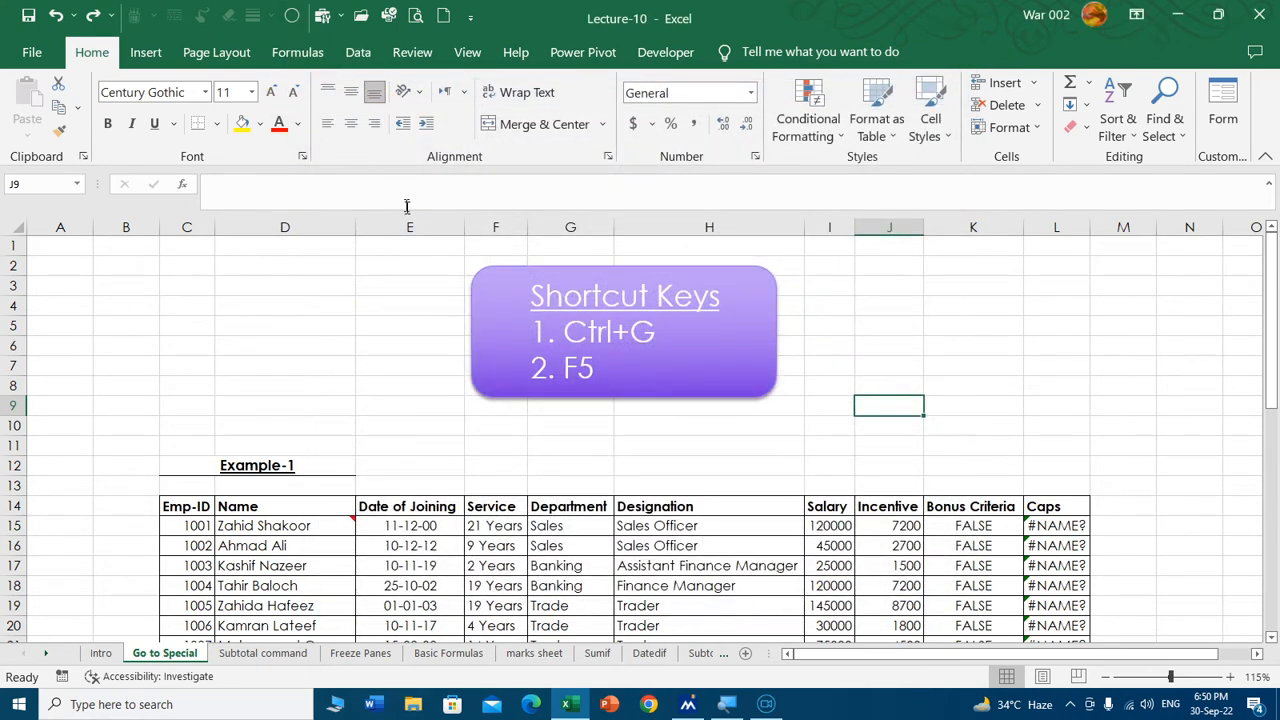
Select all cells with comments on the sheet using Go To Special and delete their comments.
scroll(362, 392, "down", 2)
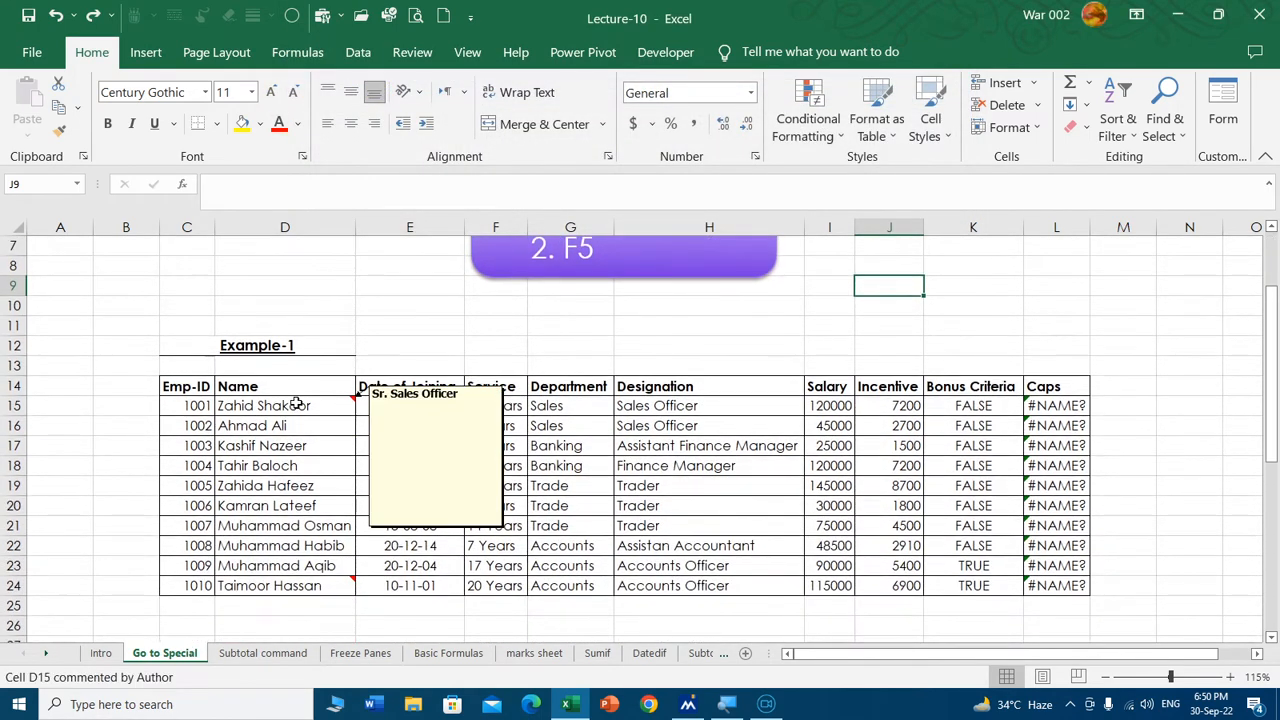
scroll(562, 535, "up", 1)
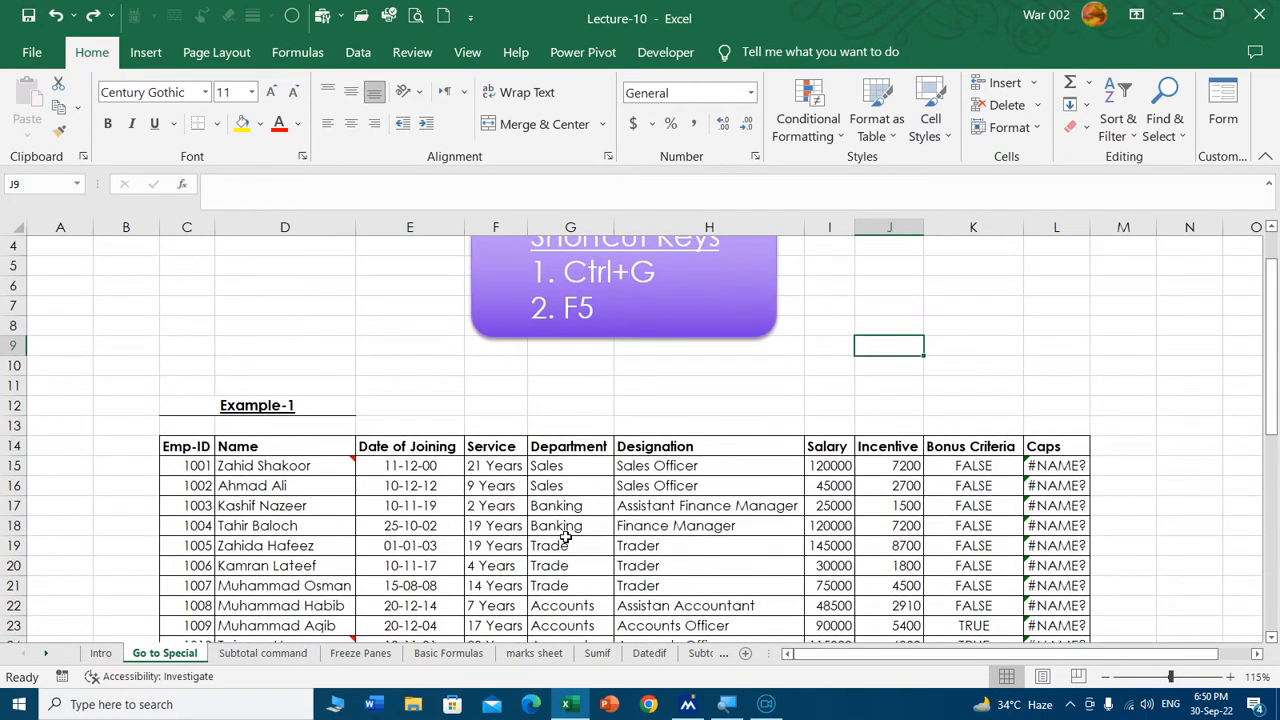
scroll(565, 537, "down", 1)
scroll(565, 537, "down", 1)
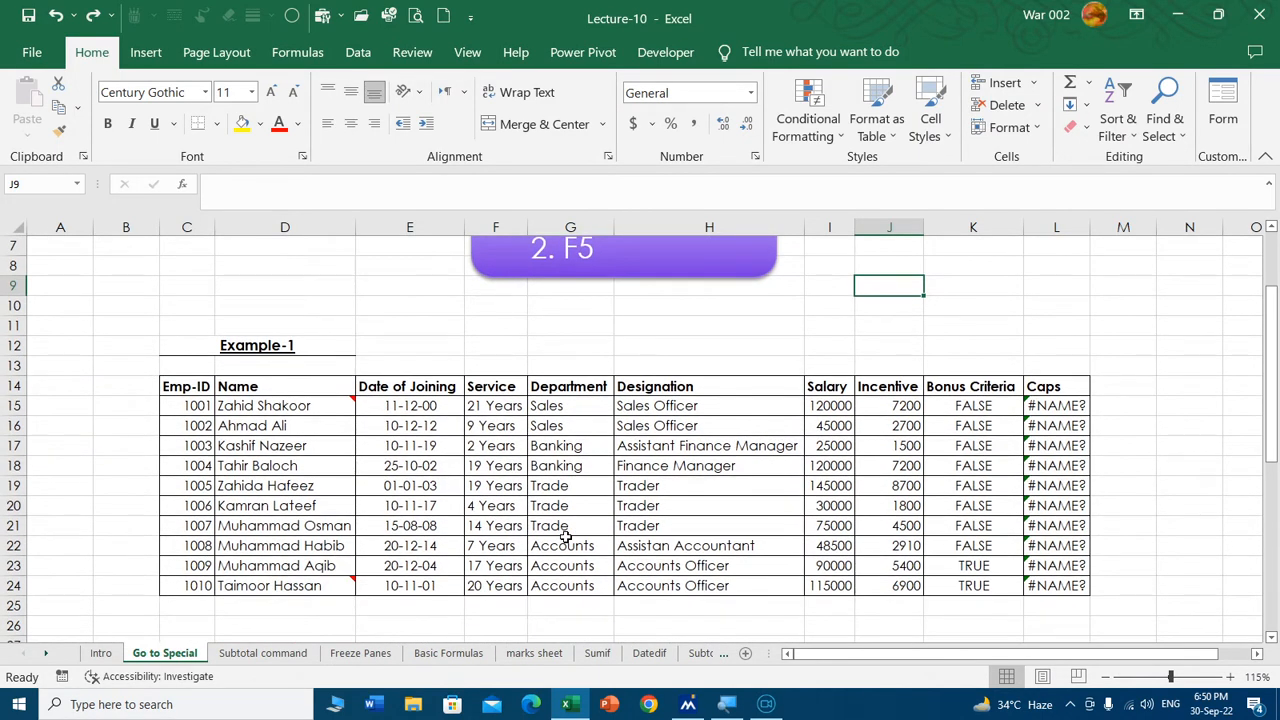
left_click(502, 503)
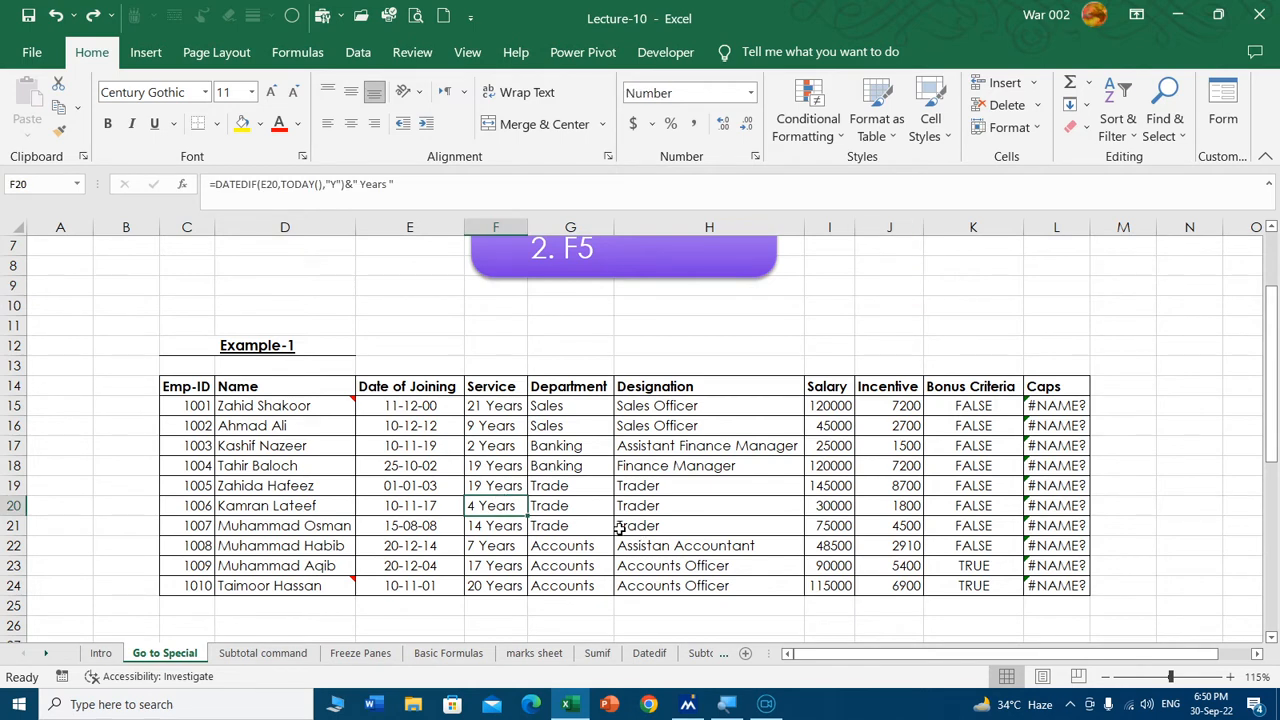
left_click(291, 17)
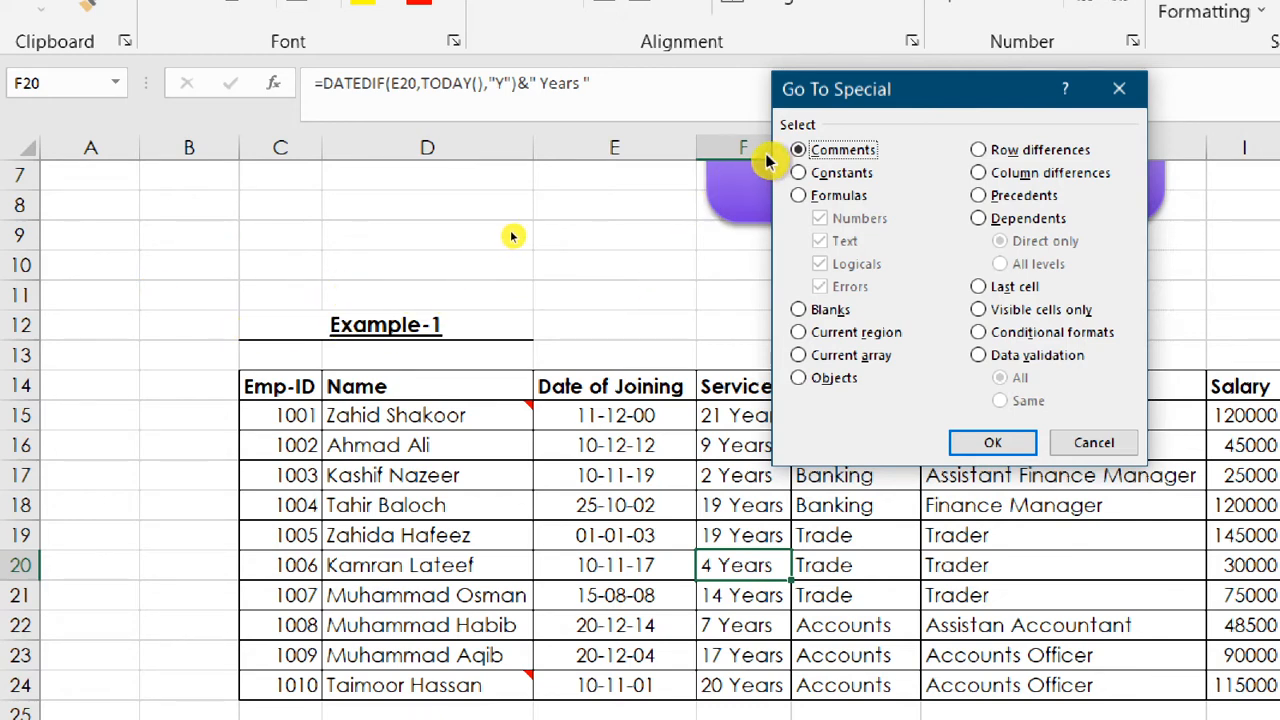
left_click(993, 443)
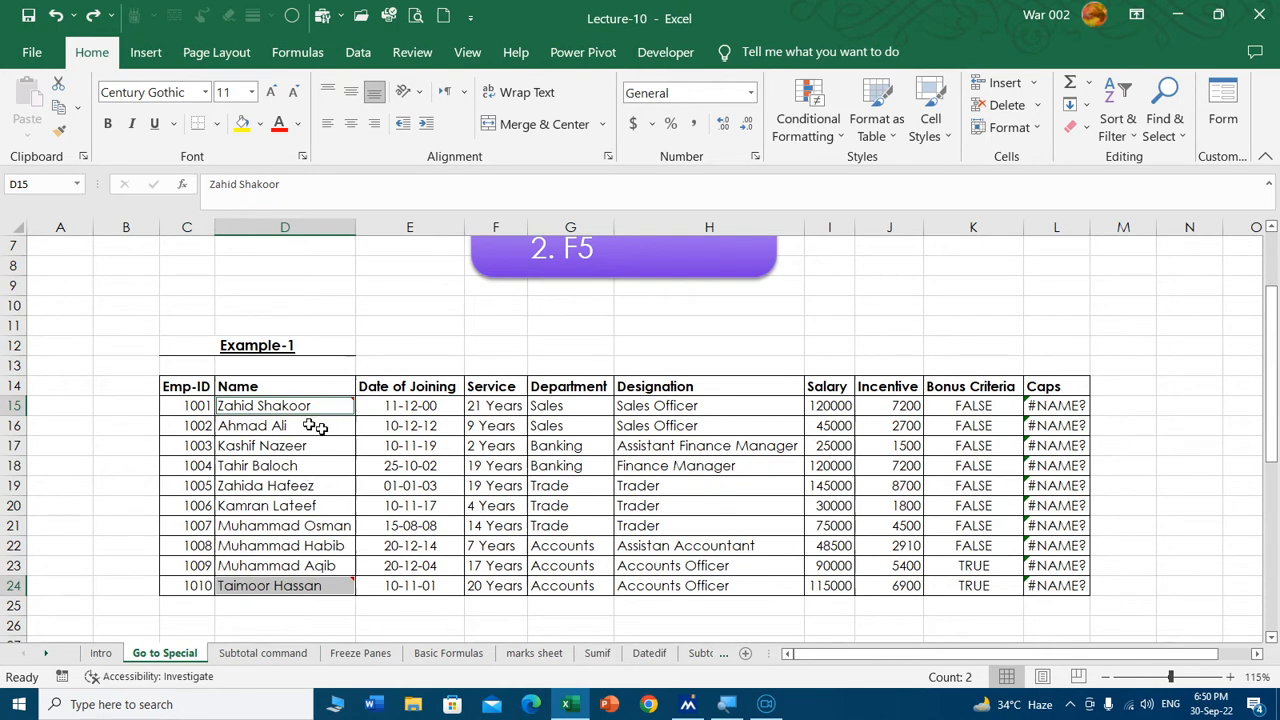
left_click(430, 58)
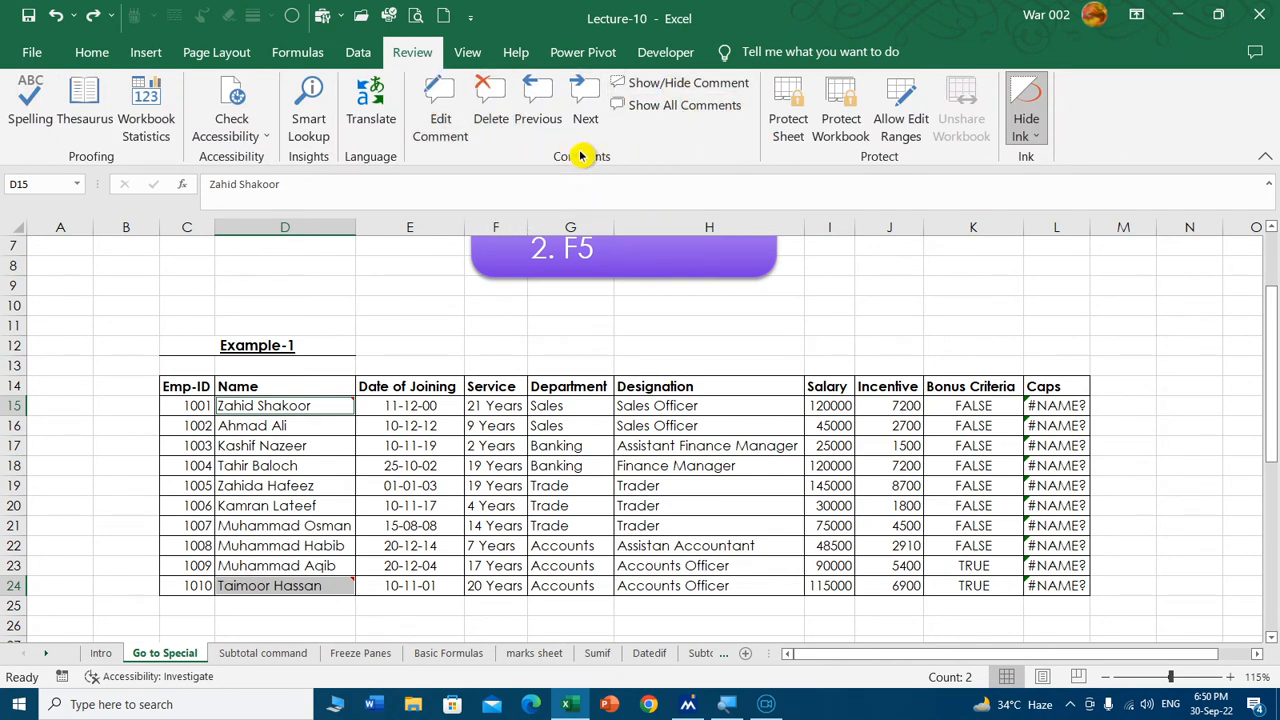
left_click(488, 93)
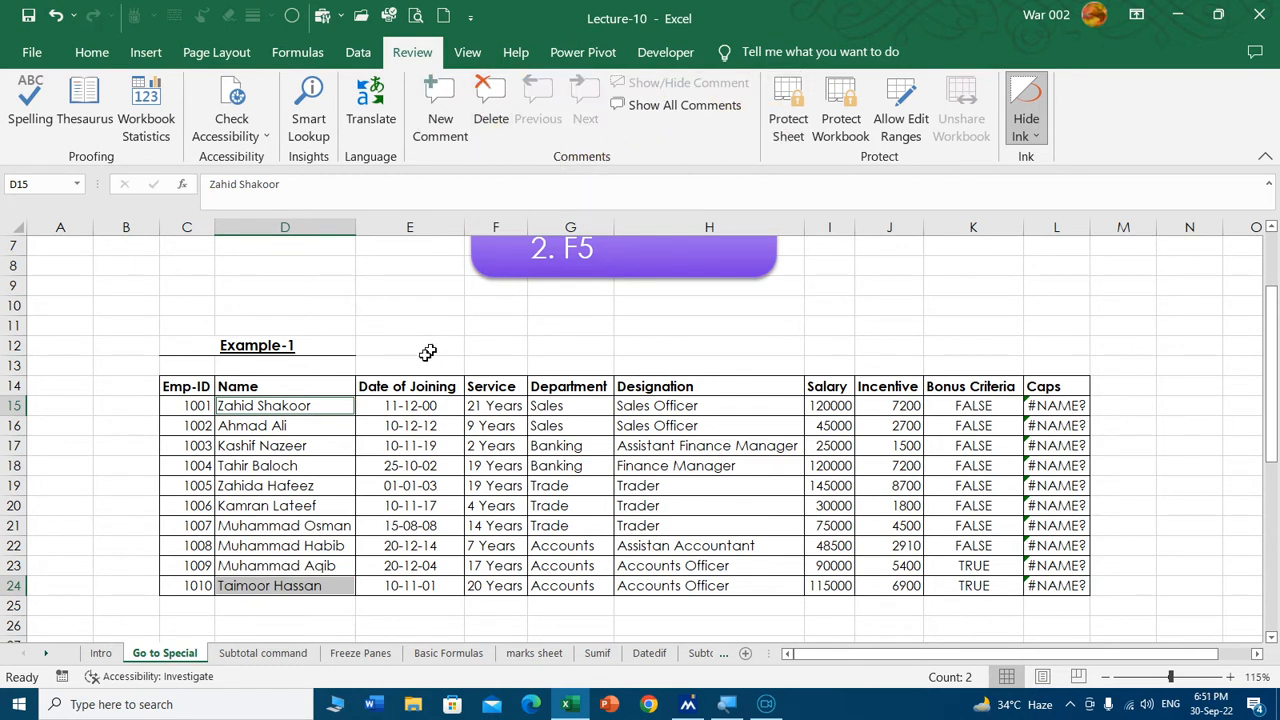
Starting from cell D20, select only number constants on the sheet with Go To Special, excluding text, logicals and errors.
left_click(298, 500)
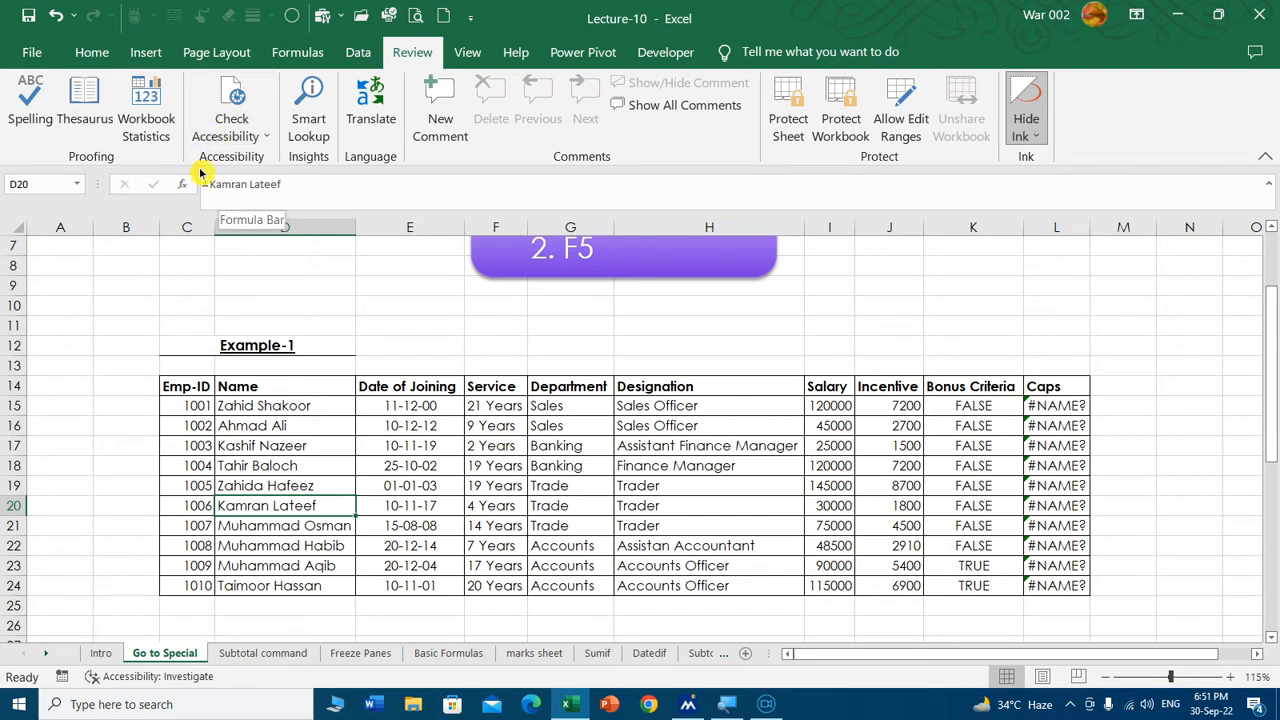
left_click(97, 54)
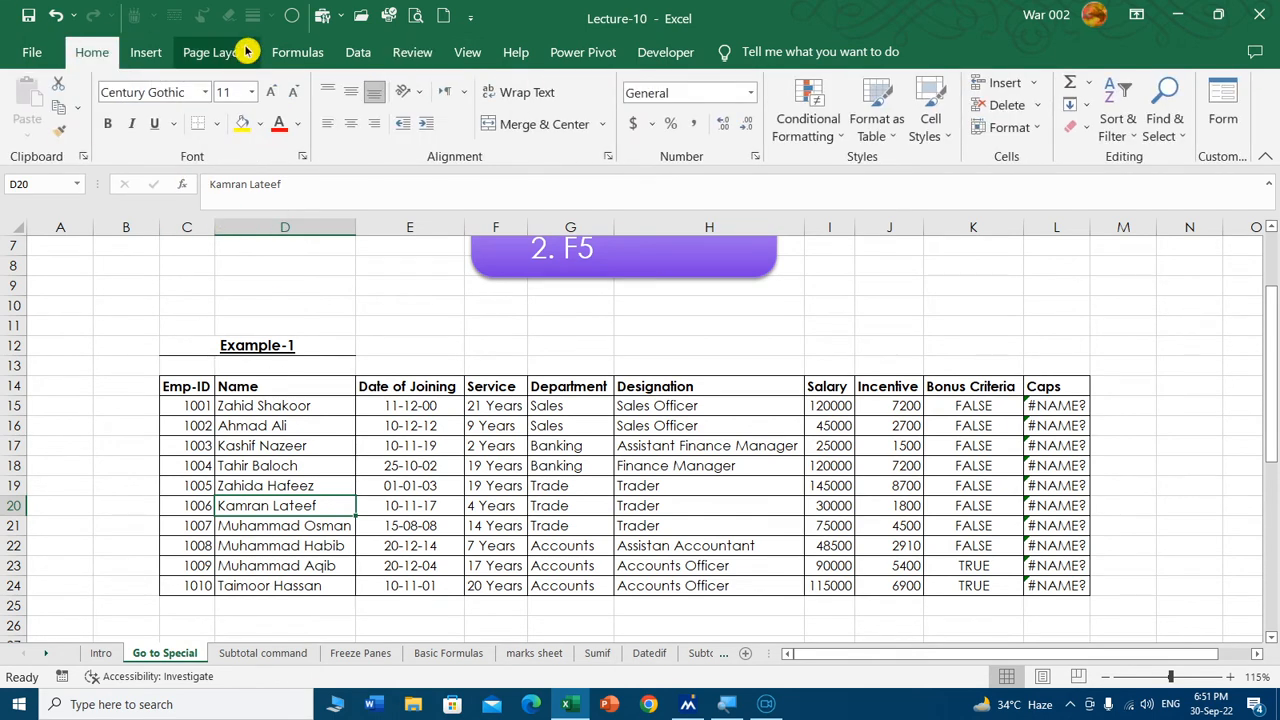
left_click(294, 15)
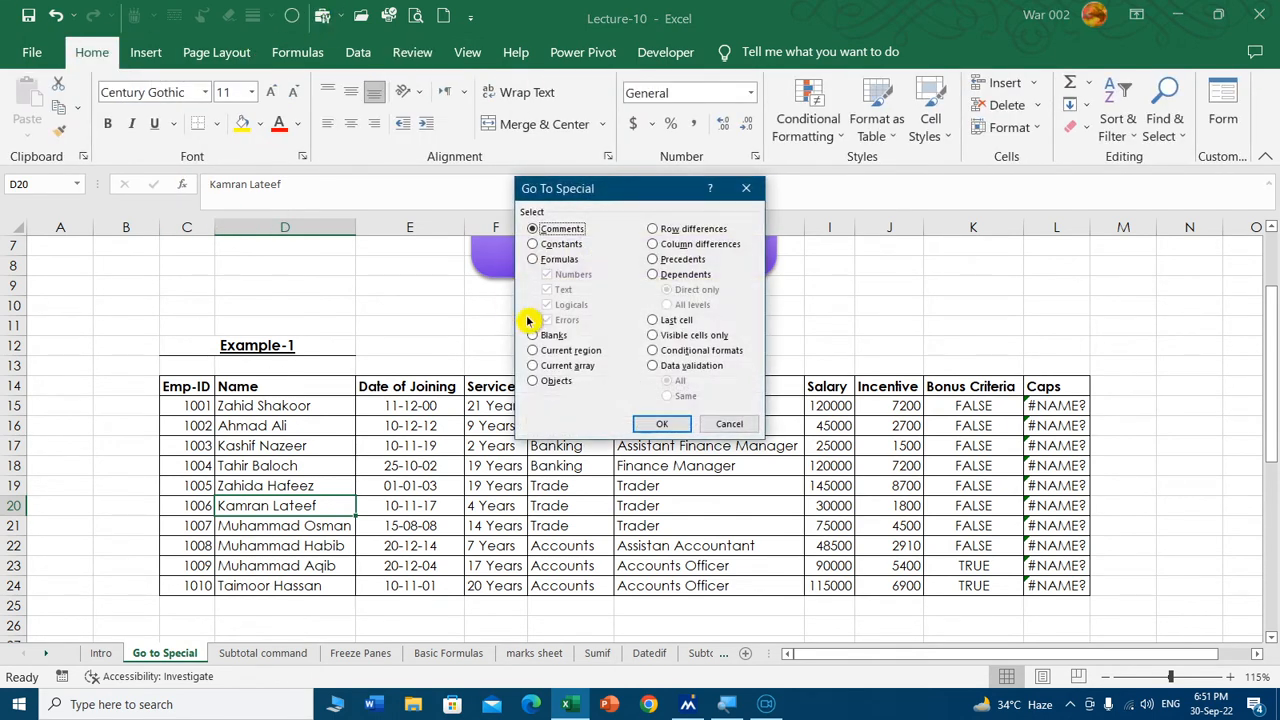
left_click(534, 245)
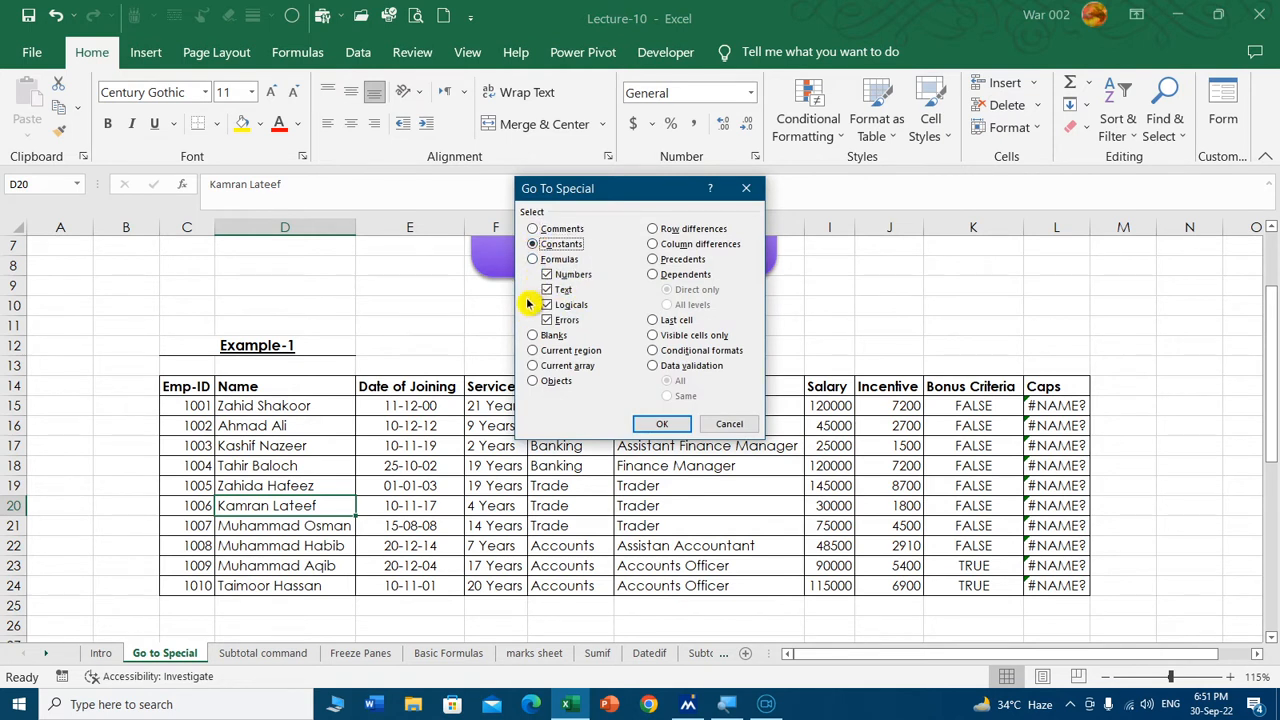
left_click(547, 274)
left_click(547, 289)
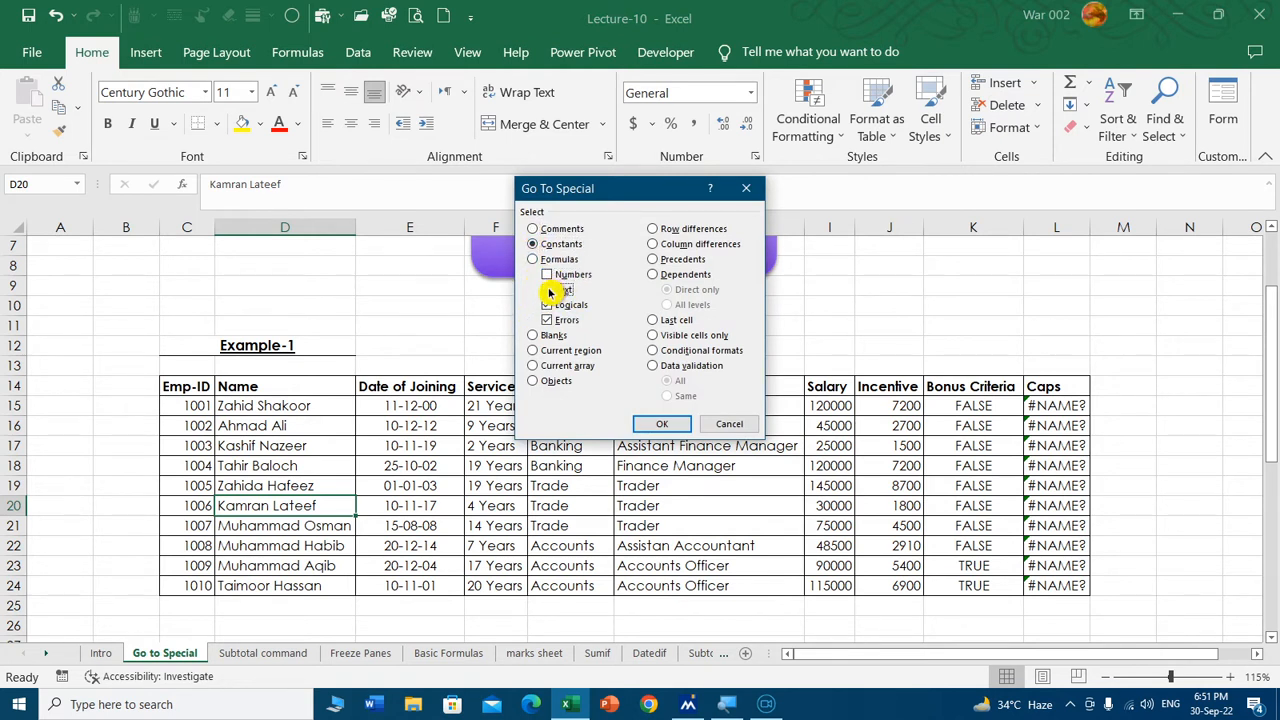
left_click(547, 304)
left_click(547, 319)
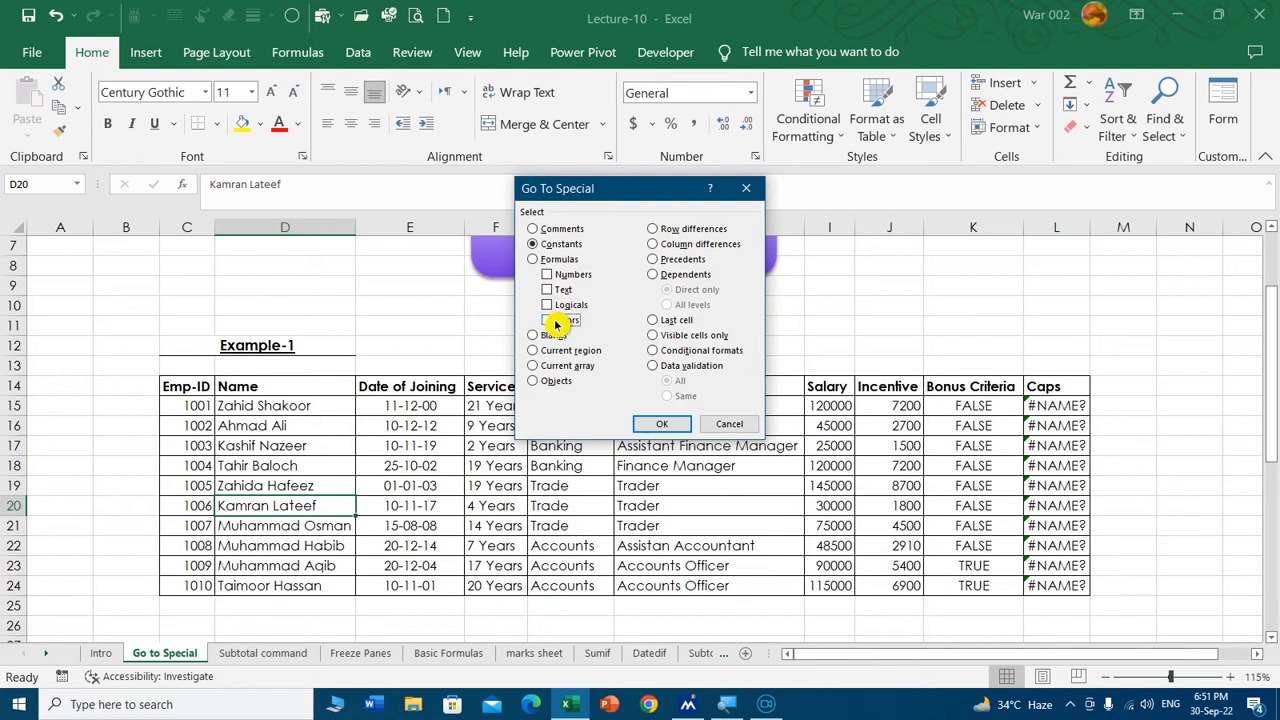
left_click(548, 275)
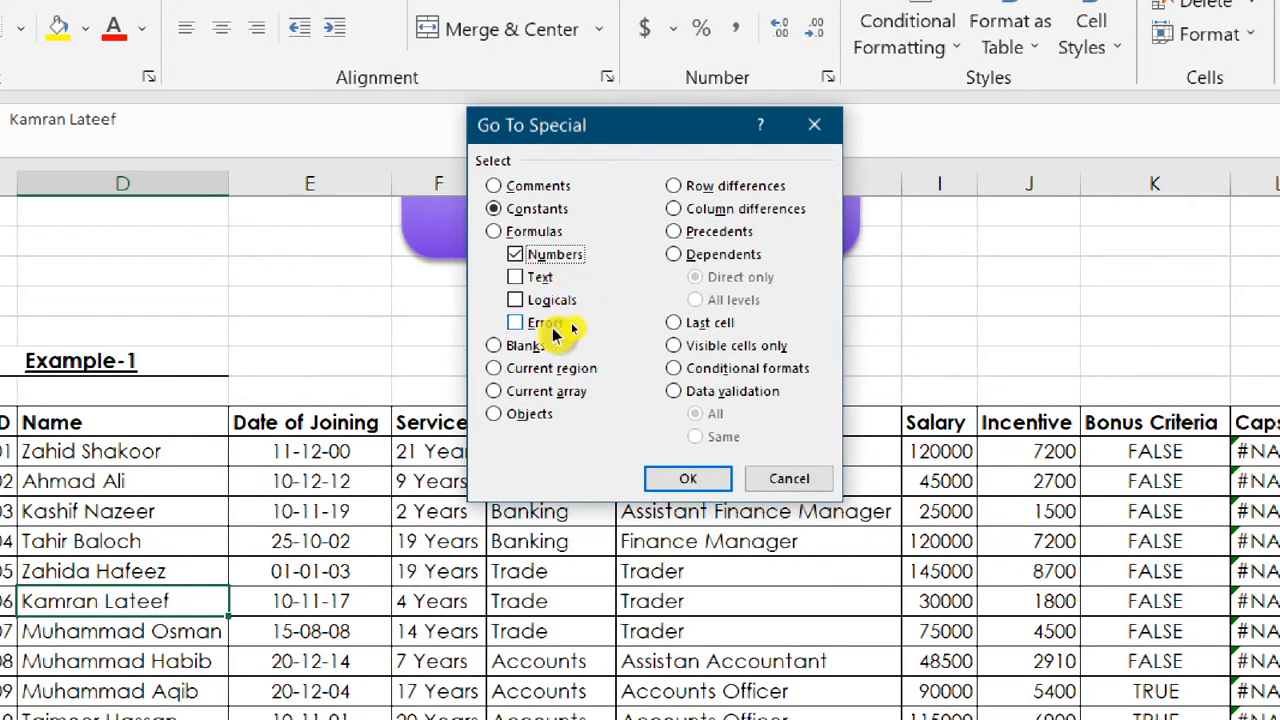
left_click(690, 480)
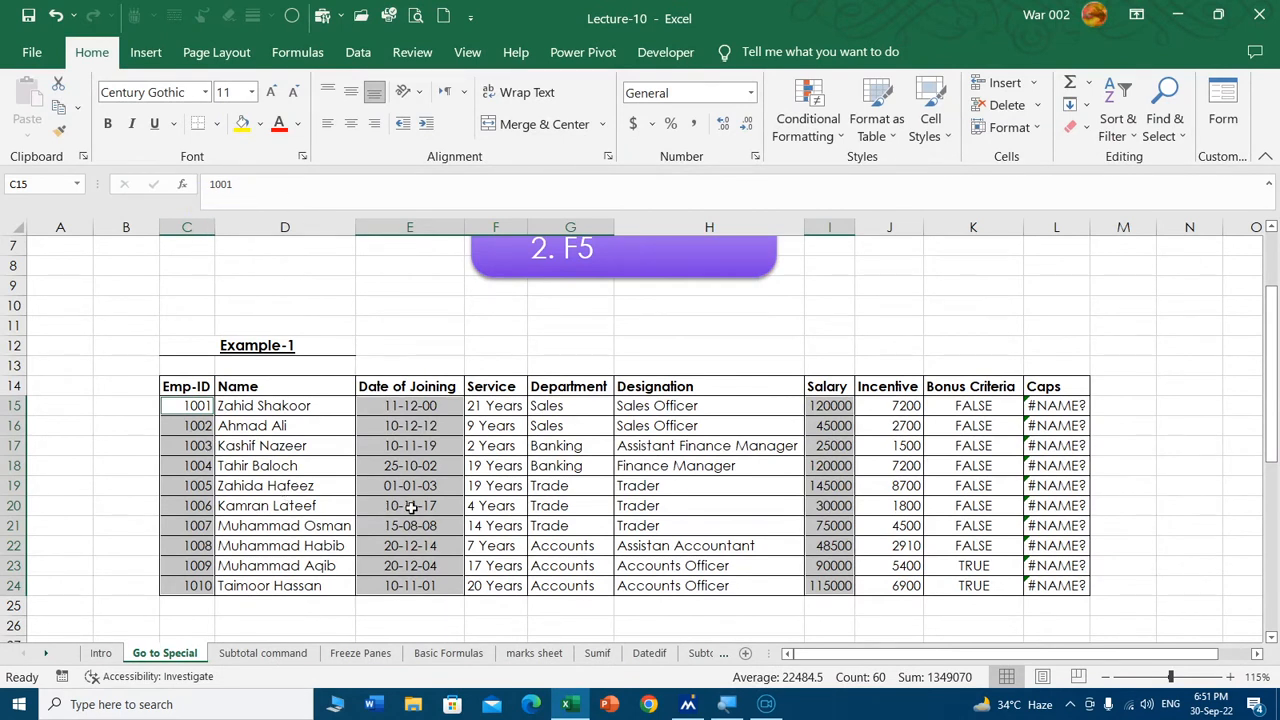
Starting from cell I17, select only text constants on the sheet with Go To Special, excluding numbers, logicals and errors.
left_click(414, 446)
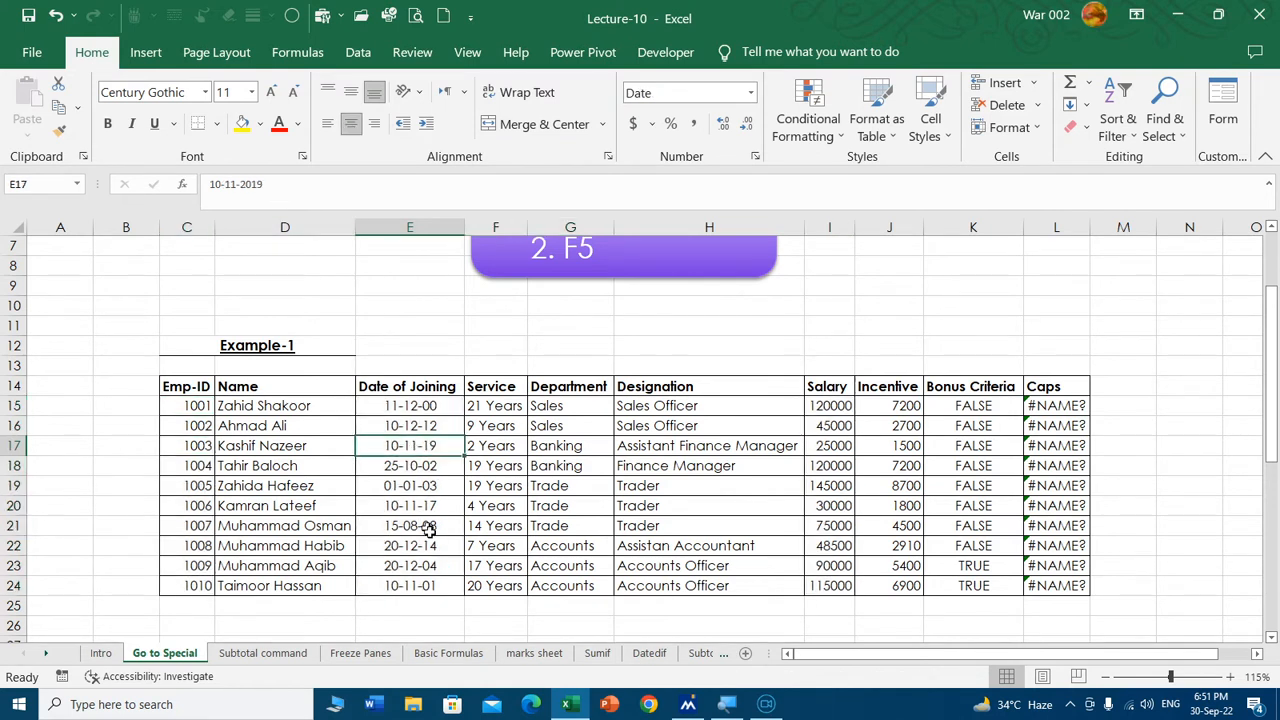
left_click(834, 450)
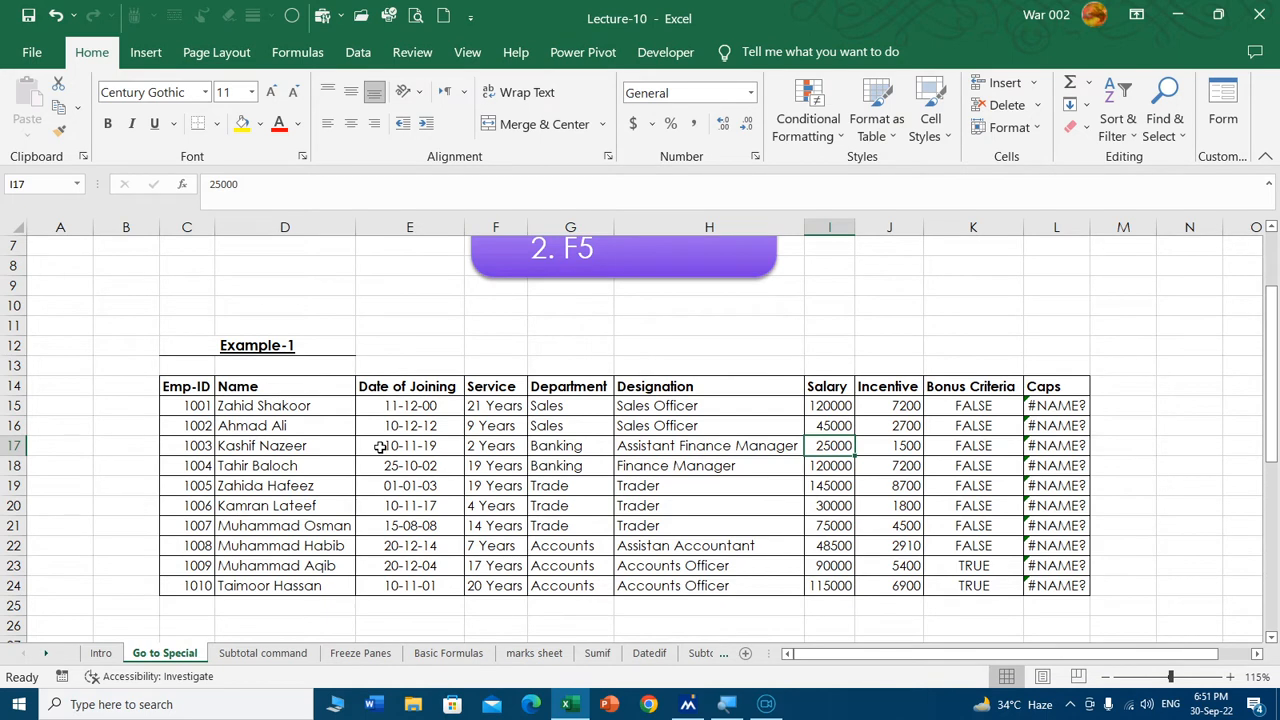
left_click(300, 15)
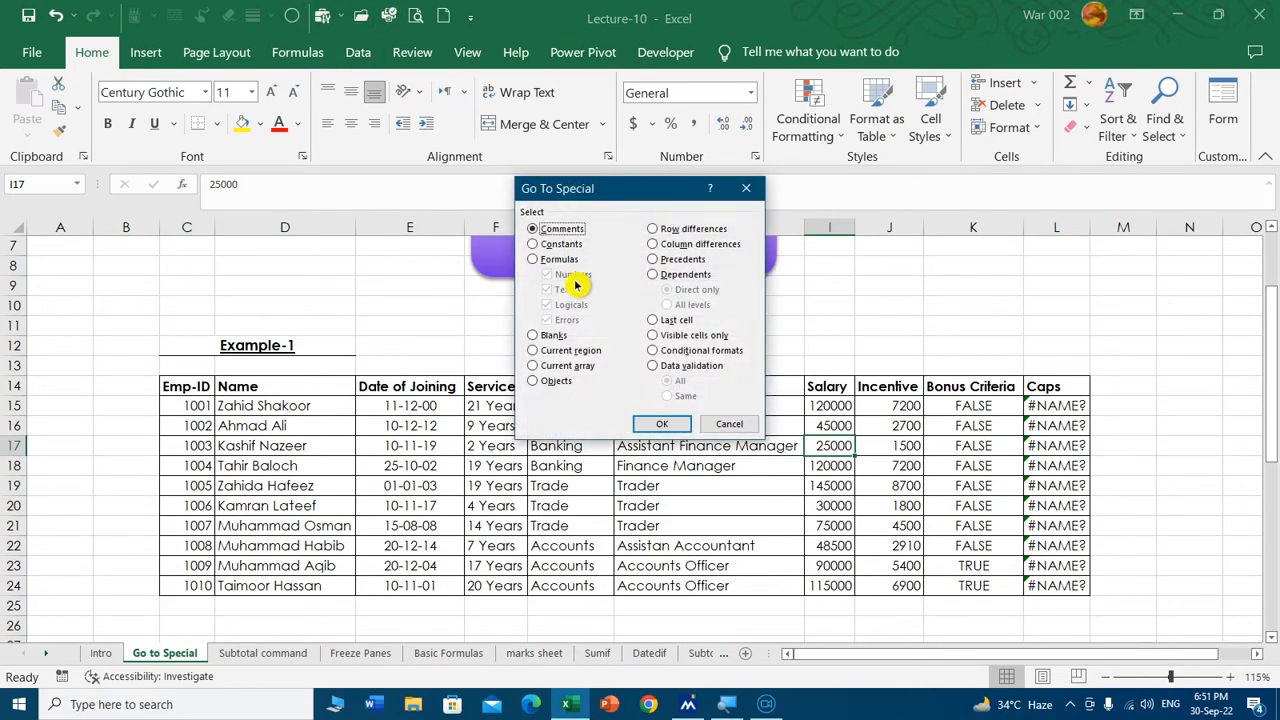
left_click(533, 244)
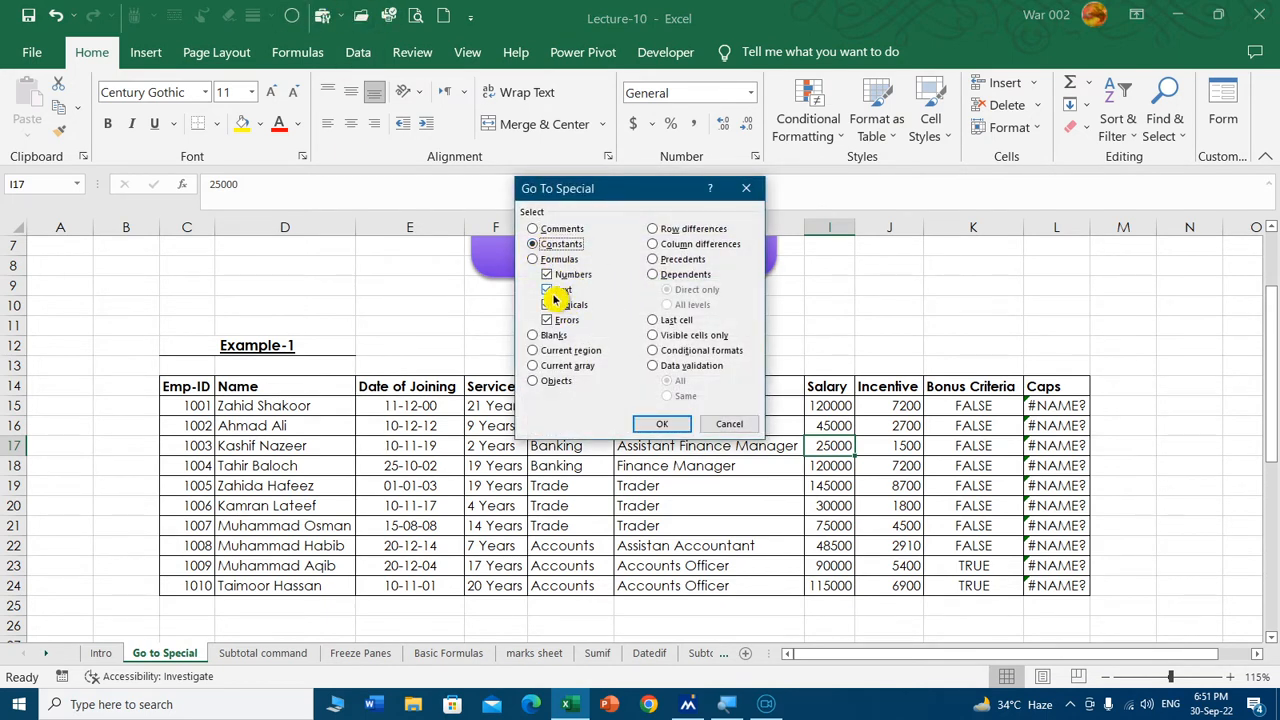
left_click(547, 274)
left_click(547, 304)
left_click(548, 320)
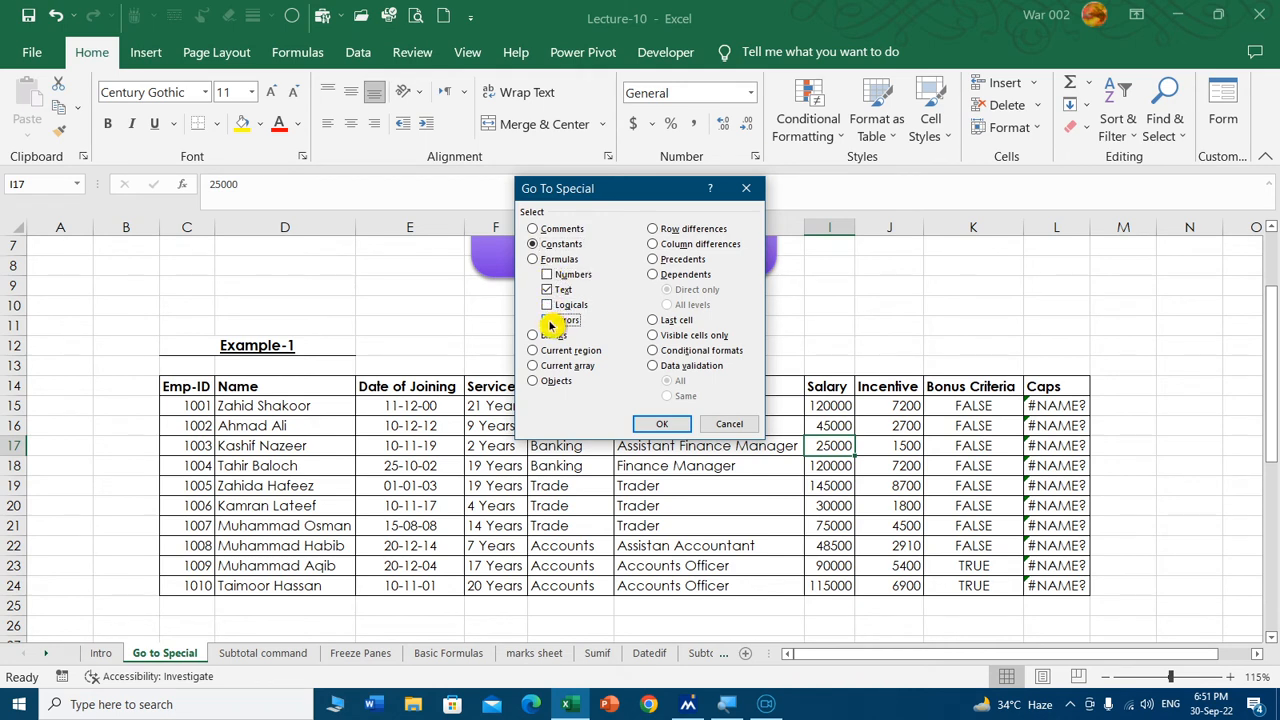
left_click(660, 424)
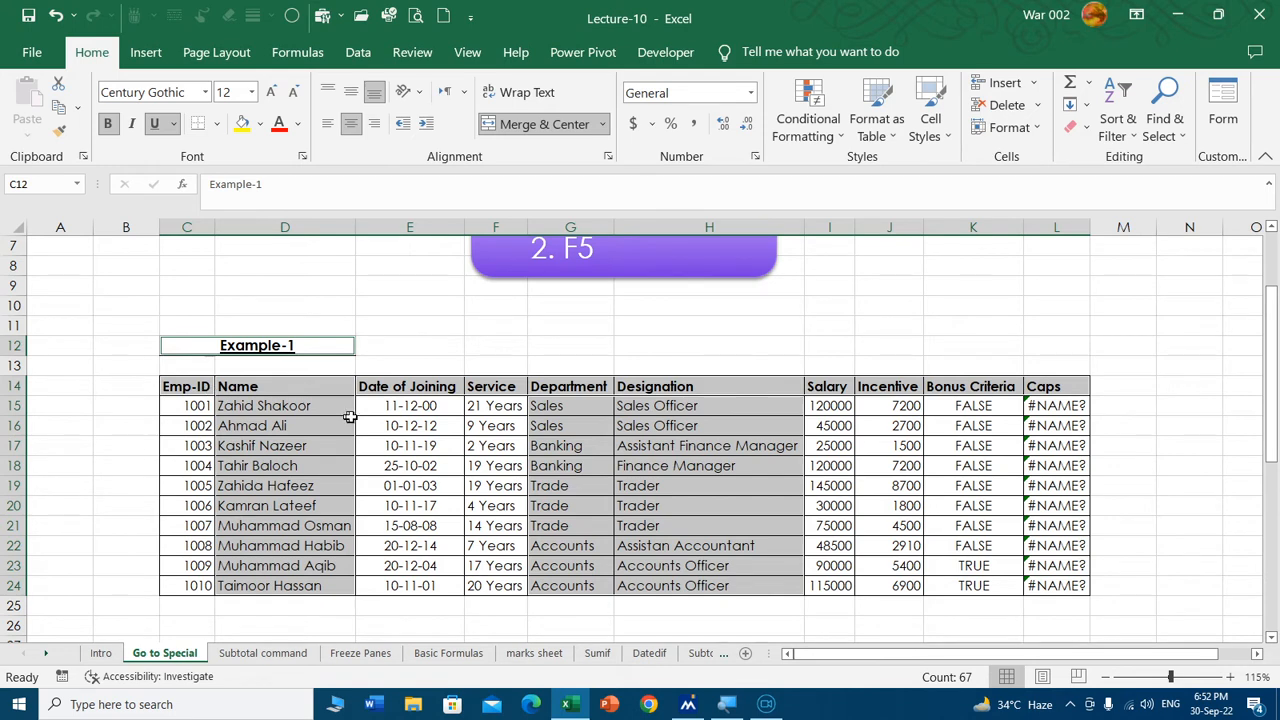
Select only number-returning formulas with Go To Special, excluding text, logicals and errors, and fill the selected cells with light grey.
left_click(258, 412)
left_click(562, 424)
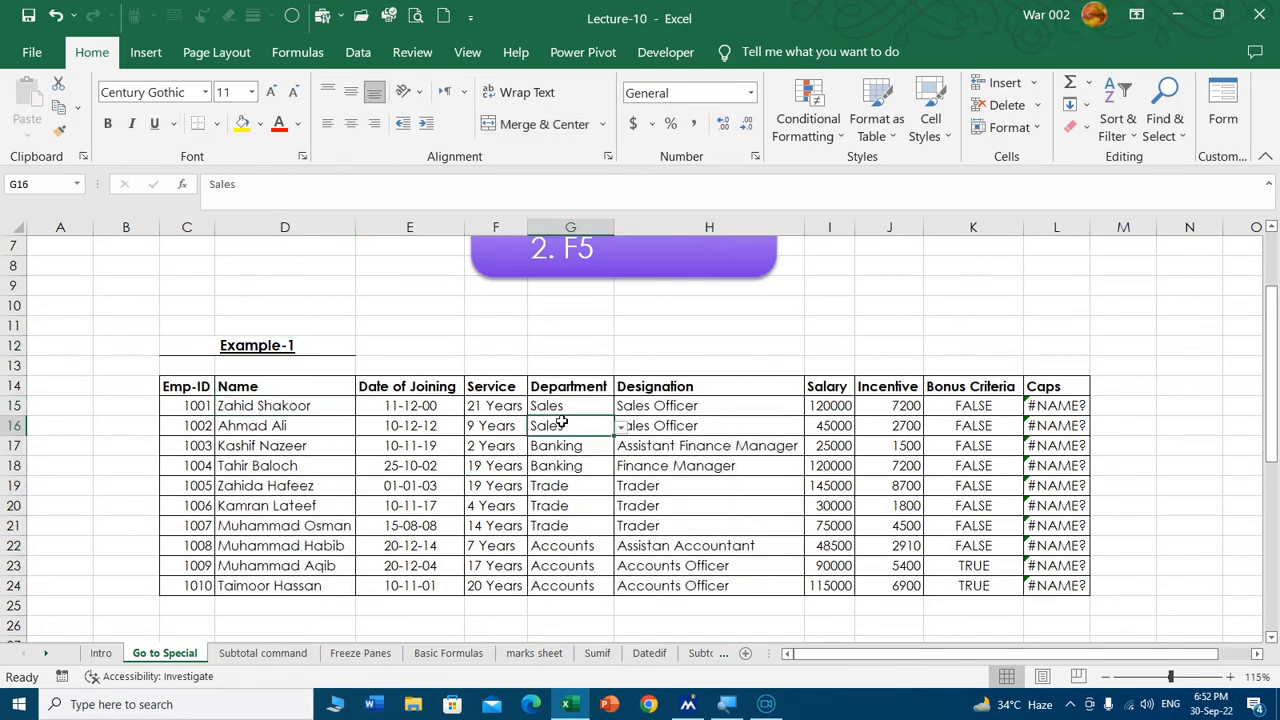
left_click(676, 432)
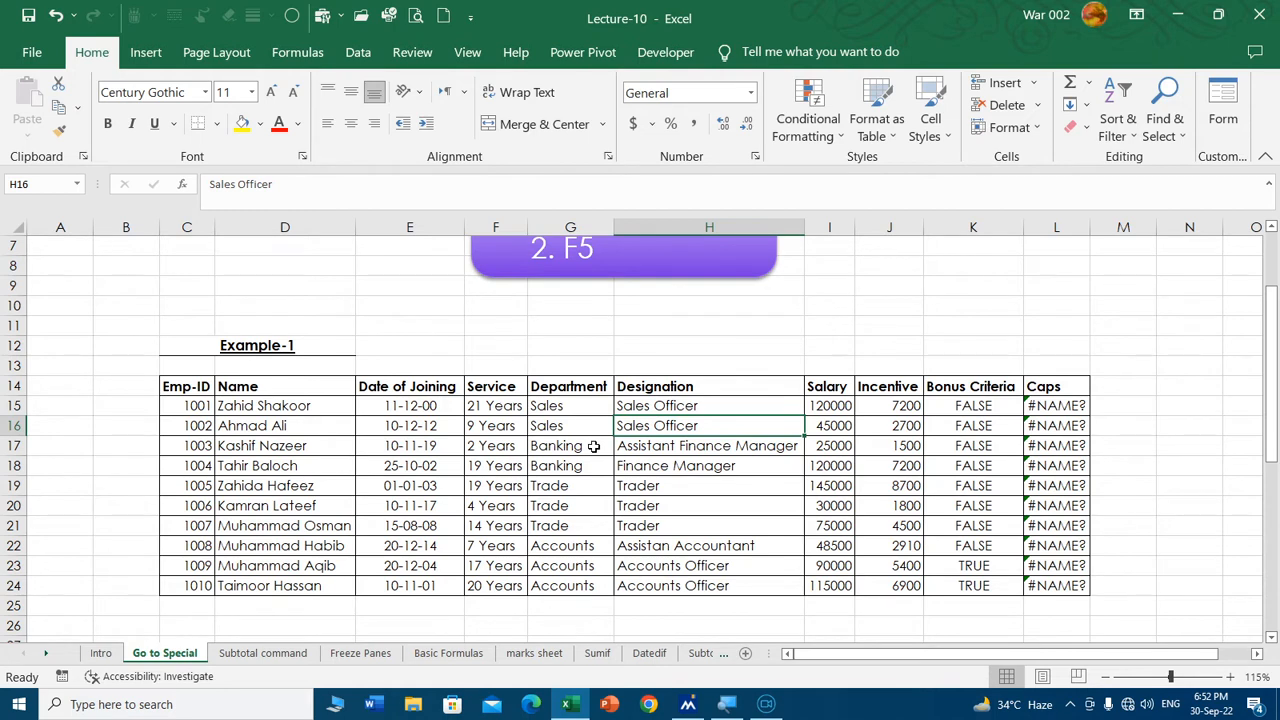
left_click(292, 15)
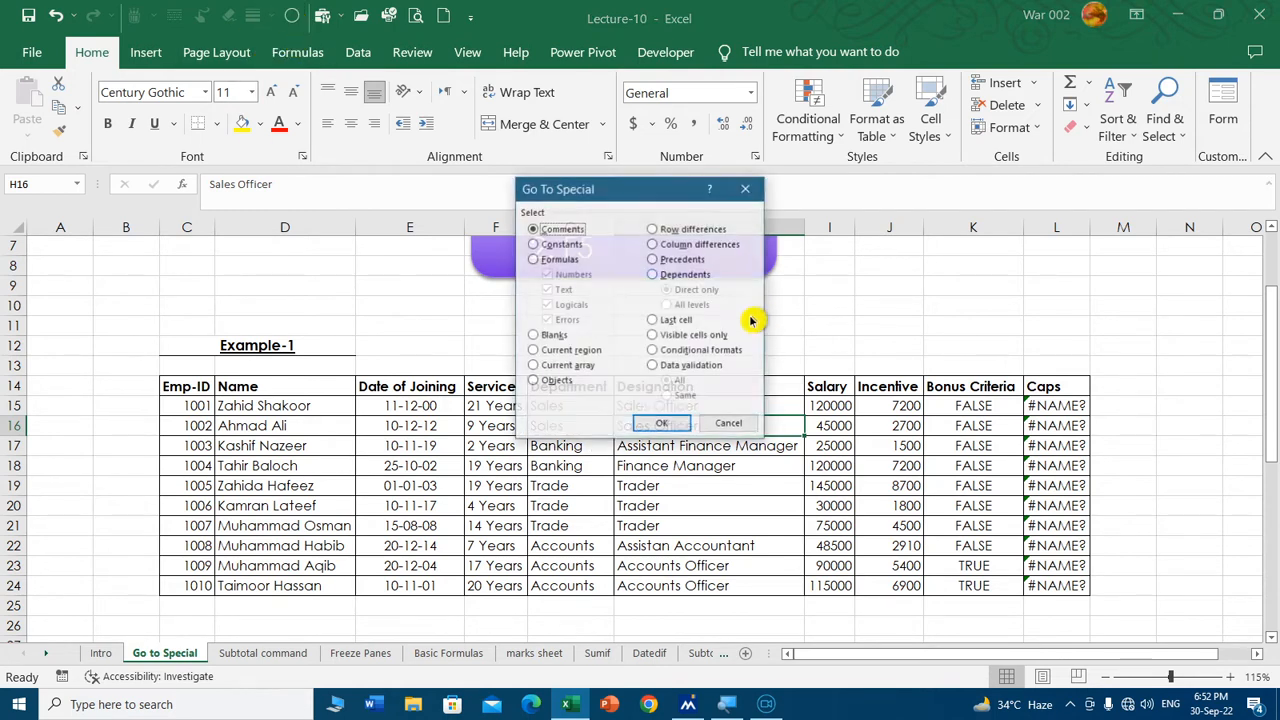
left_click(533, 259)
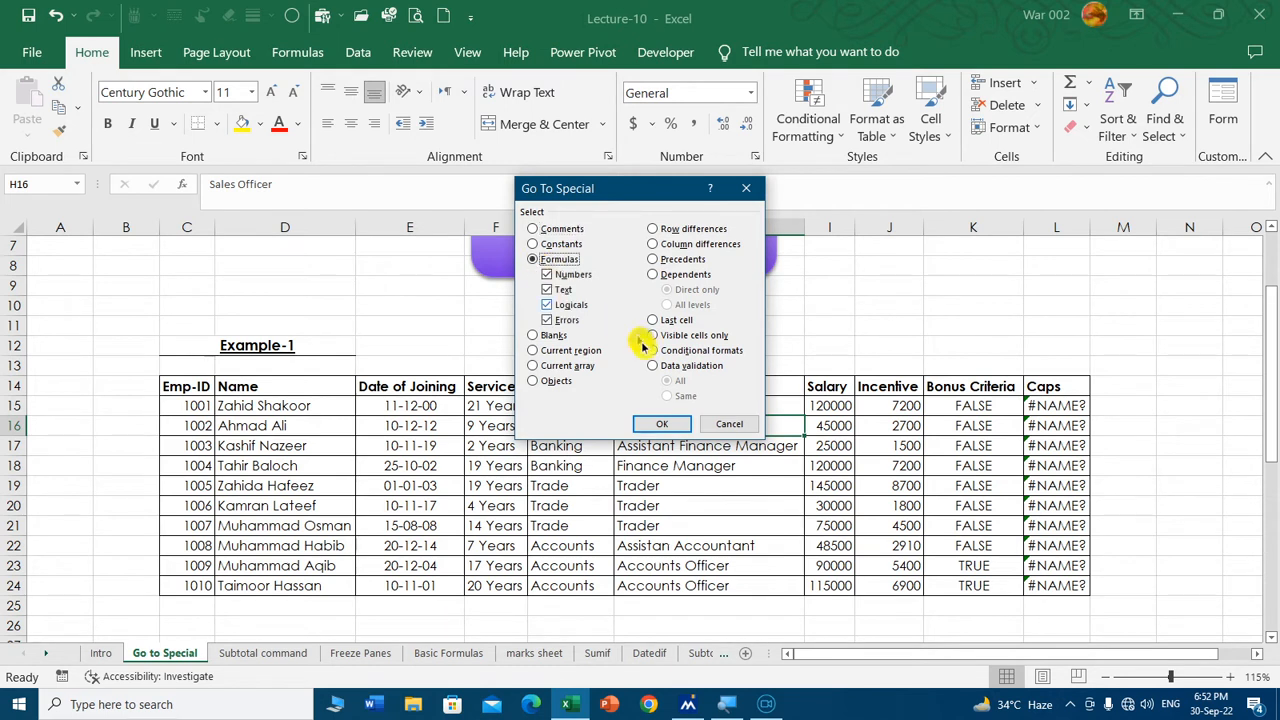
left_click(547, 289)
left_click(547, 304)
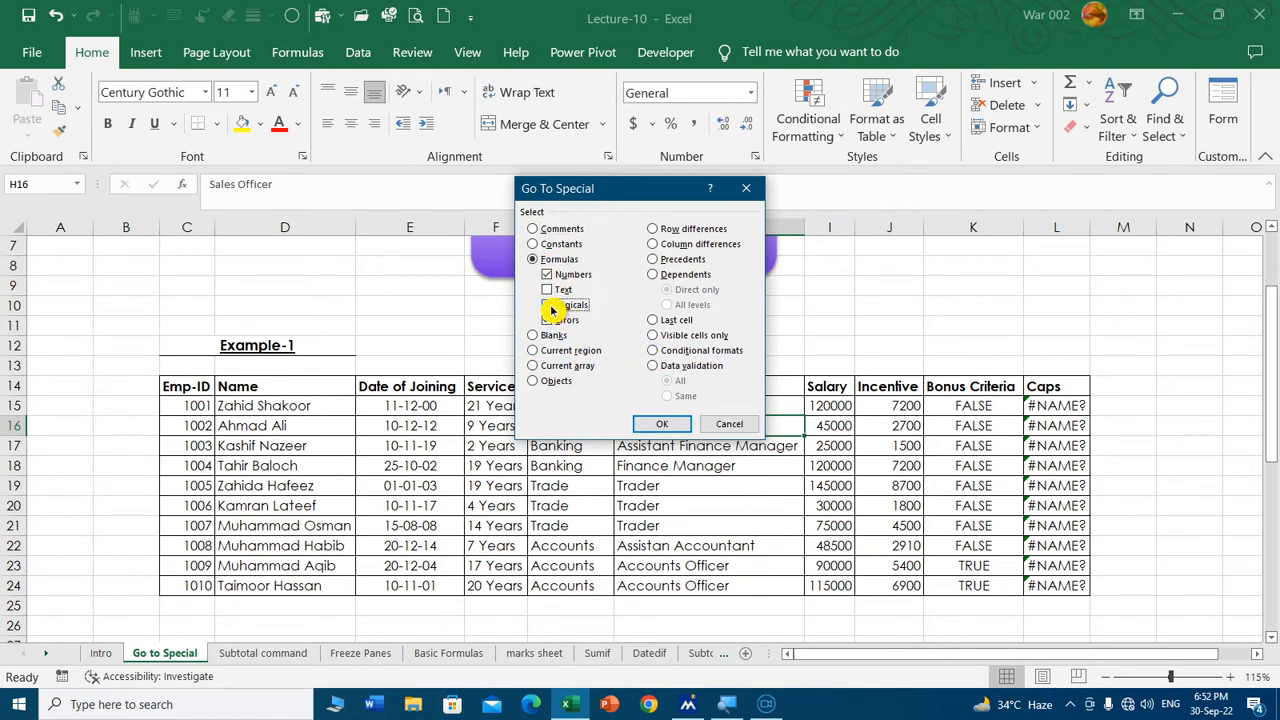
left_click(659, 423)
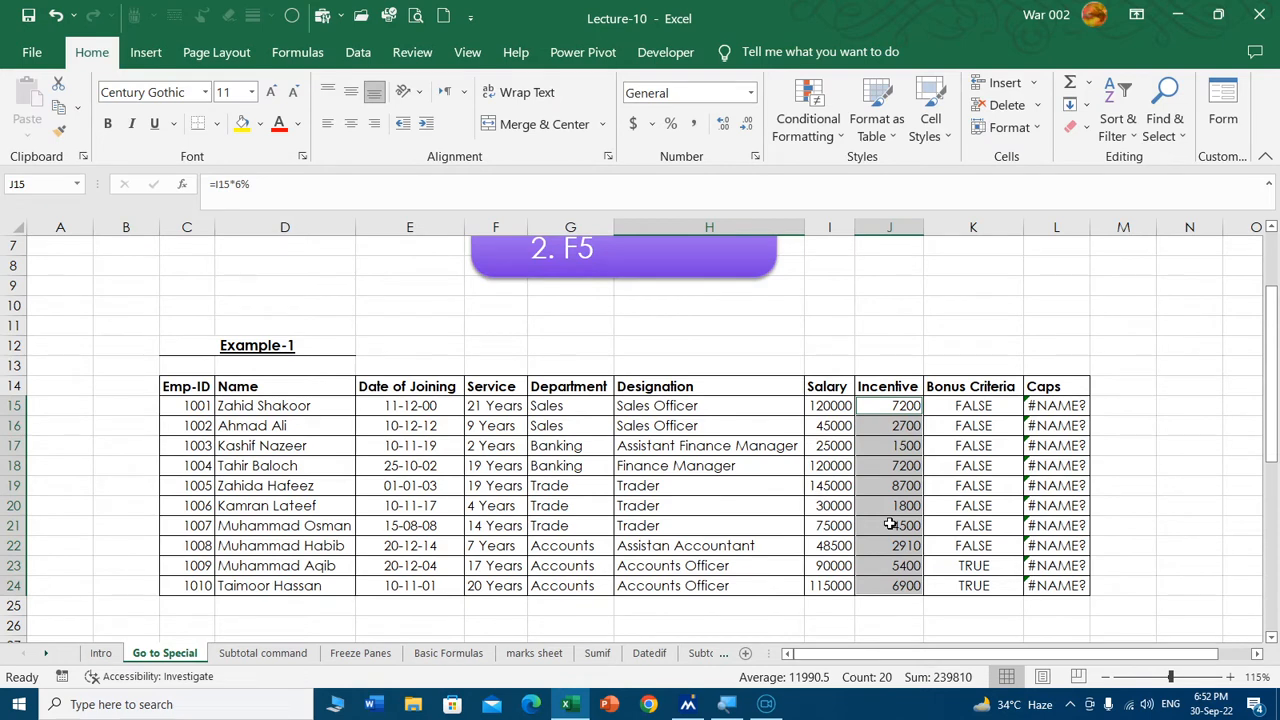
left_click(259, 123)
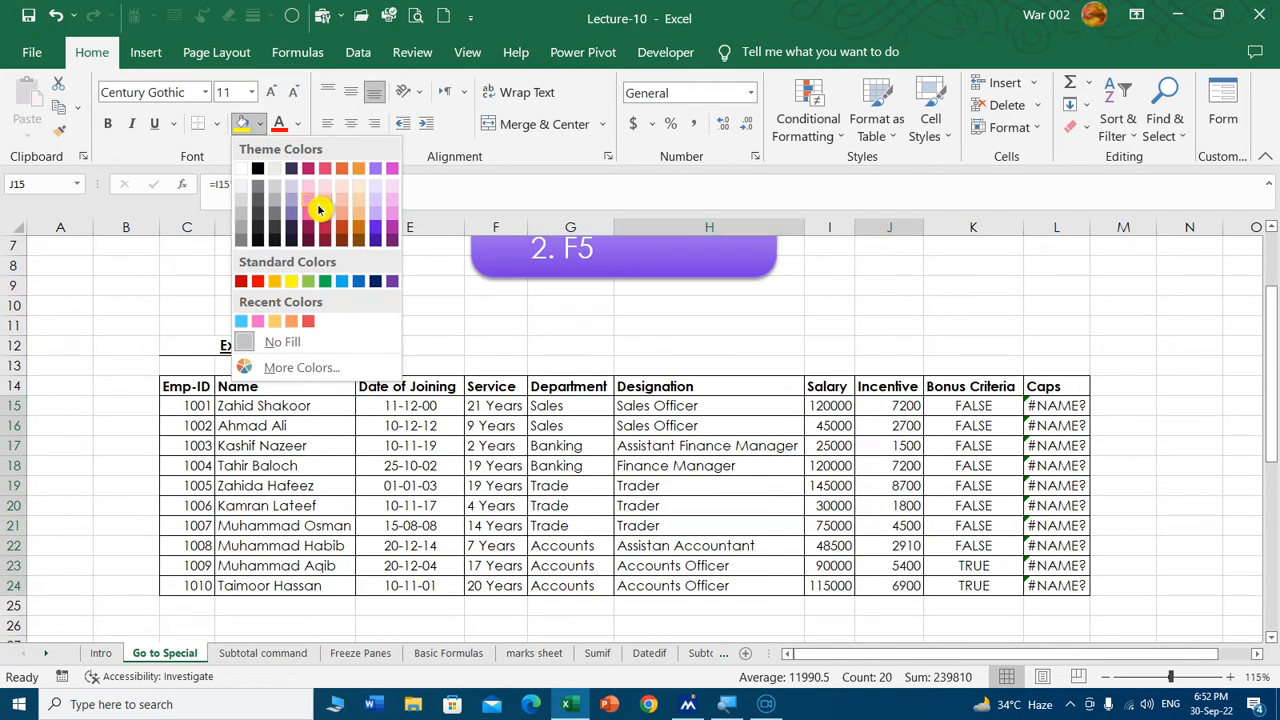
left_click(243, 188)
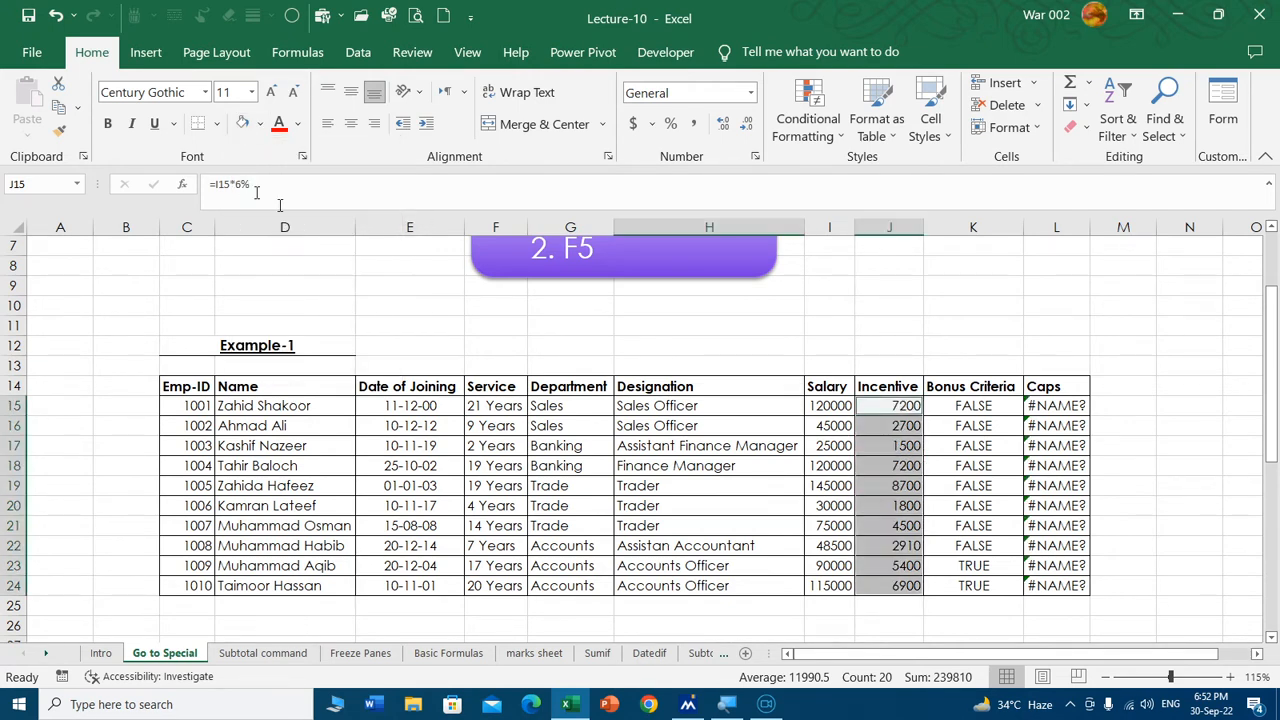
left_click(890, 327)
Inspect several Incentive and Salary cells to compare calculated formulas with directly entered numbers.
left_click(895, 470)
left_click(895, 527)
left_click(893, 406)
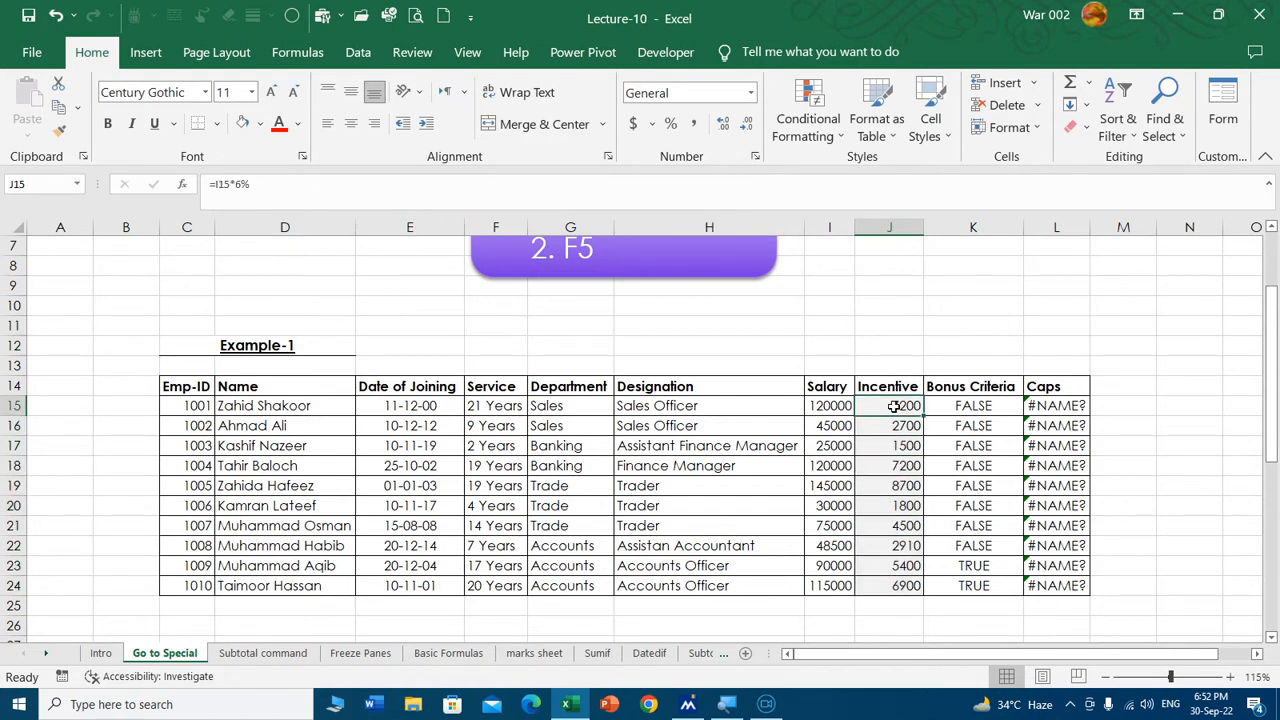
left_click(829, 405)
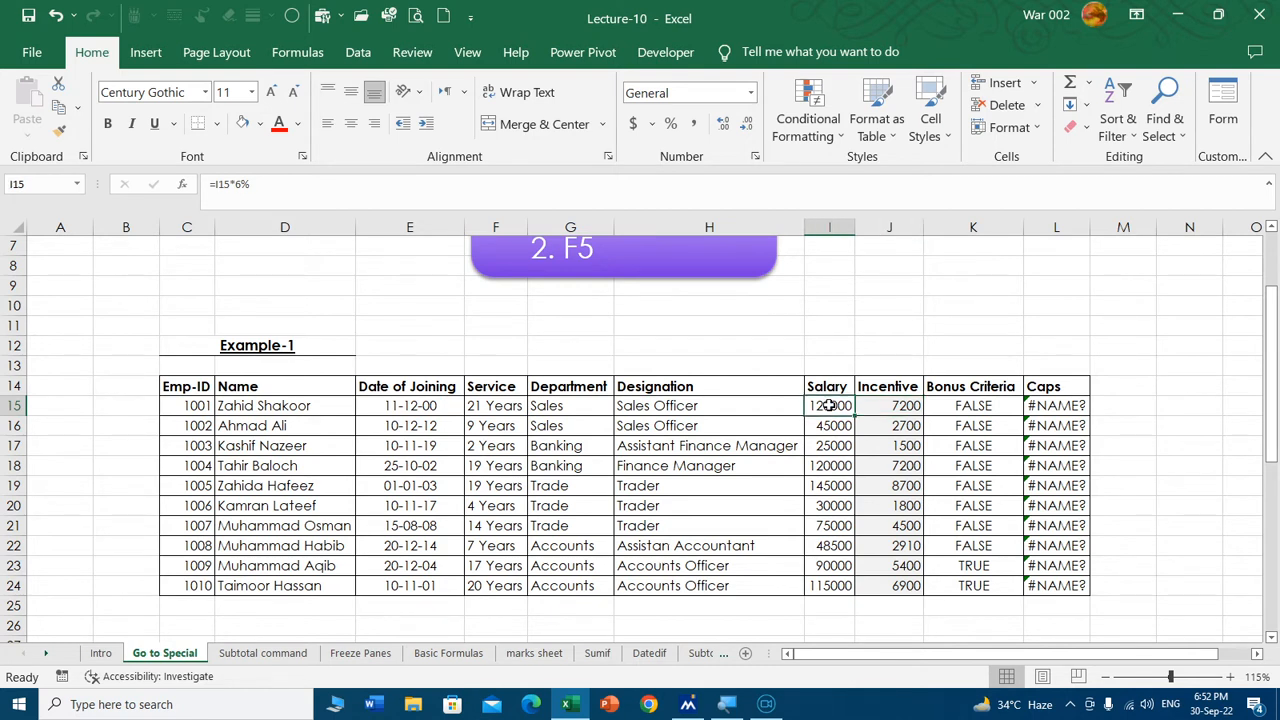
left_click(830, 426)
left_click(828, 453)
left_click(828, 503)
left_click(831, 572)
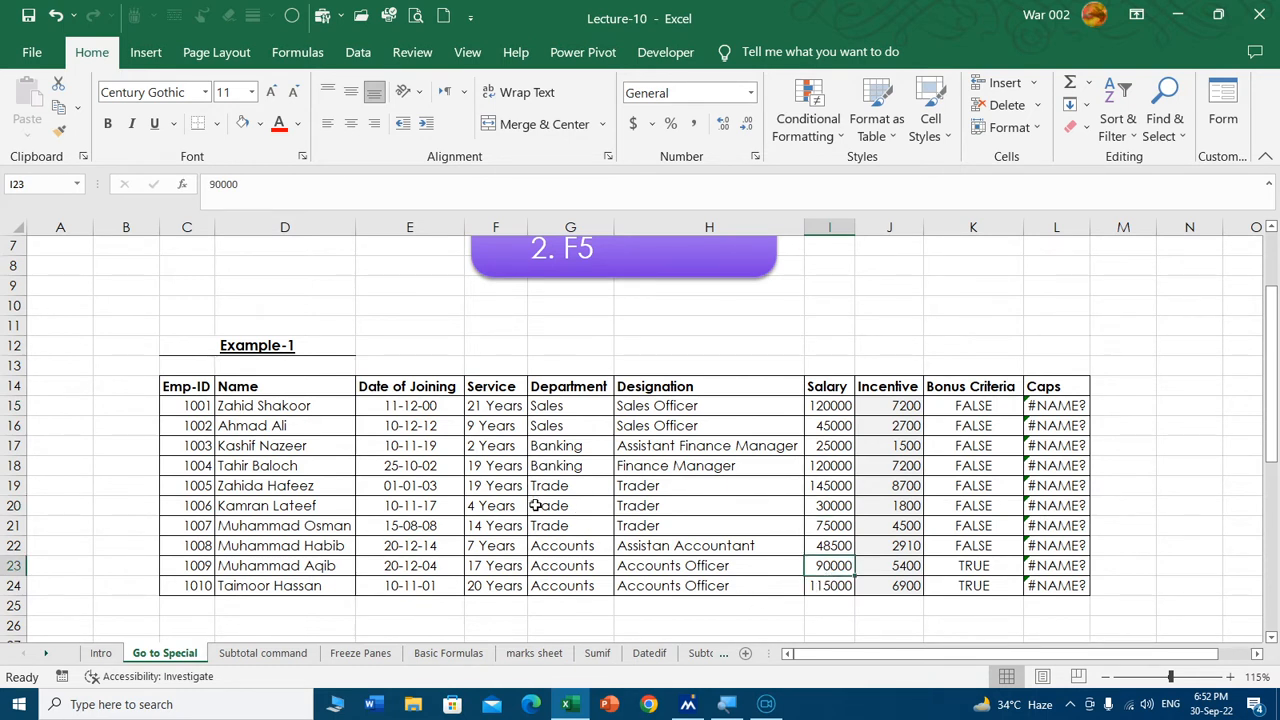
Select only text-returning formulas with Go To Special, excluding numbers, logicals and errors, and fill the Service cells with muted purple.
left_click(296, 15)
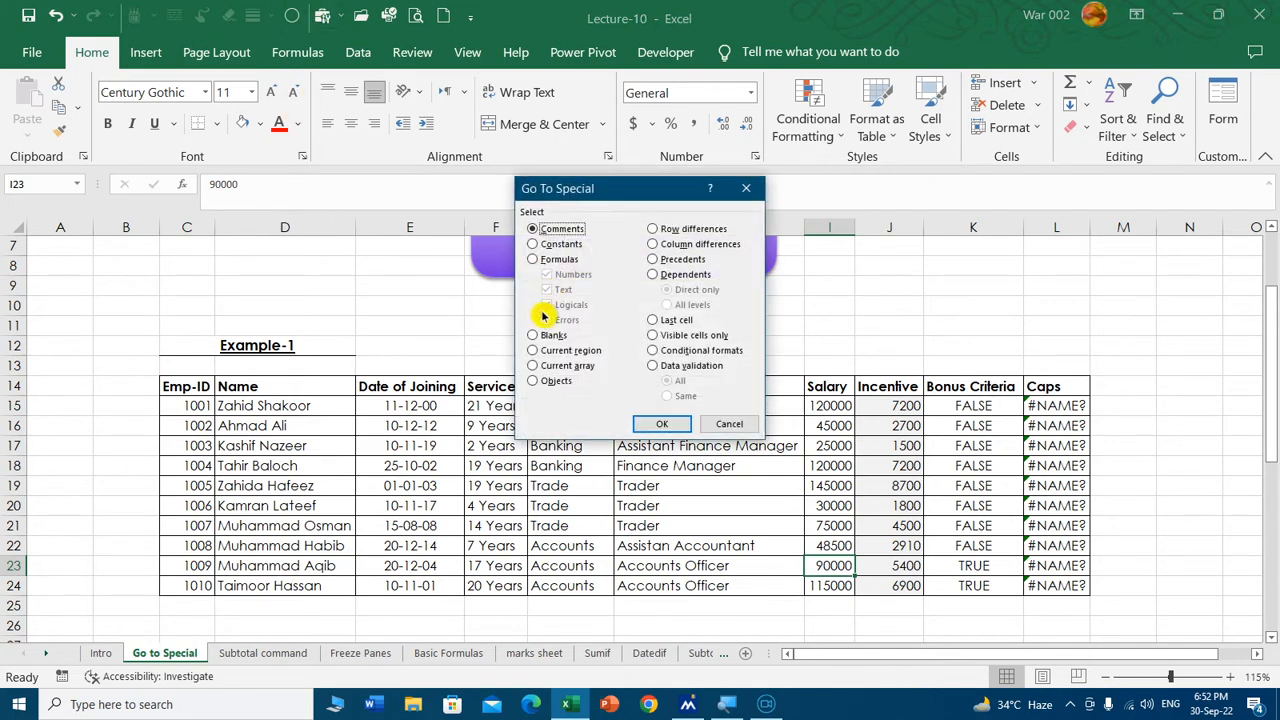
left_click(534, 260)
left_click(548, 275)
left_click(549, 305)
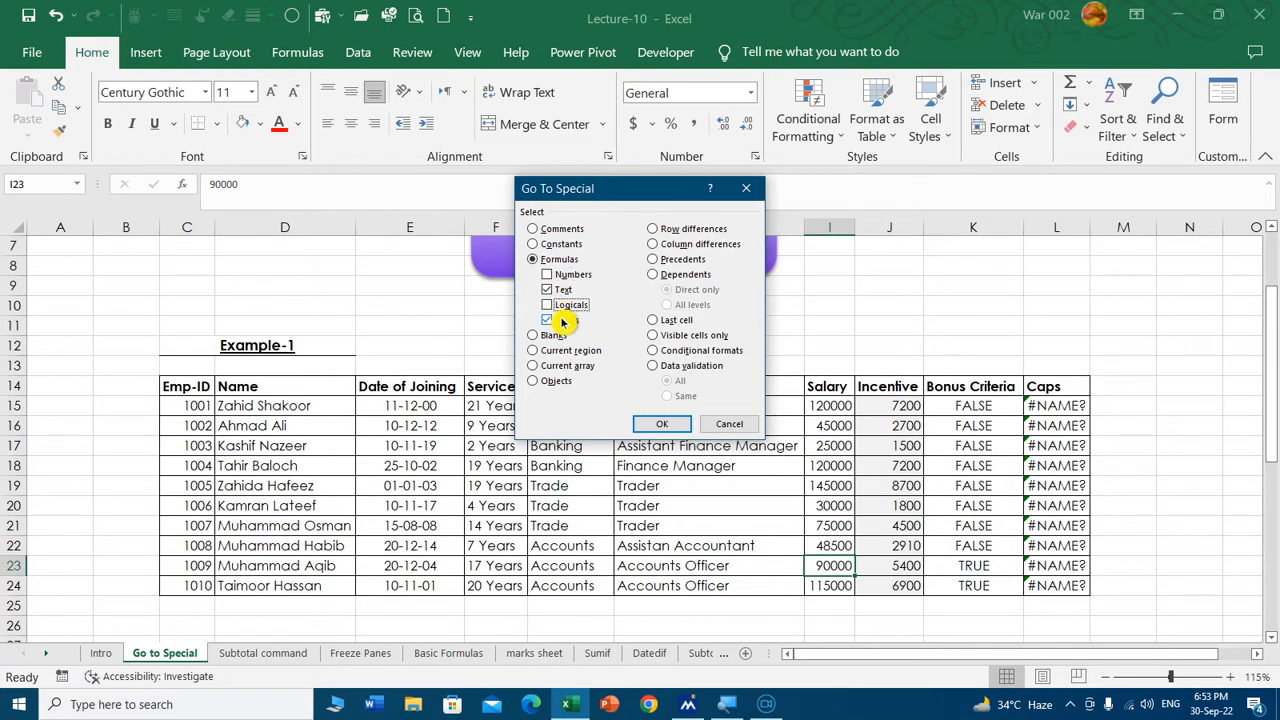
left_click(560, 321)
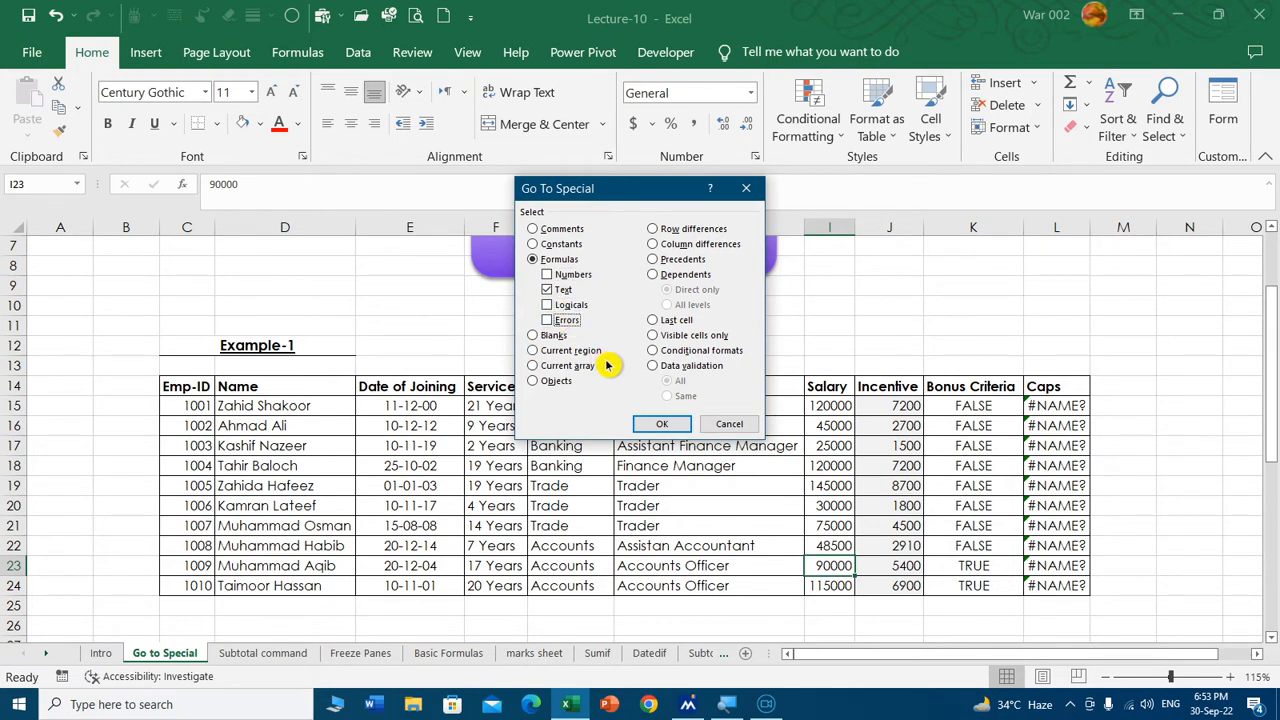
left_click(661, 424)
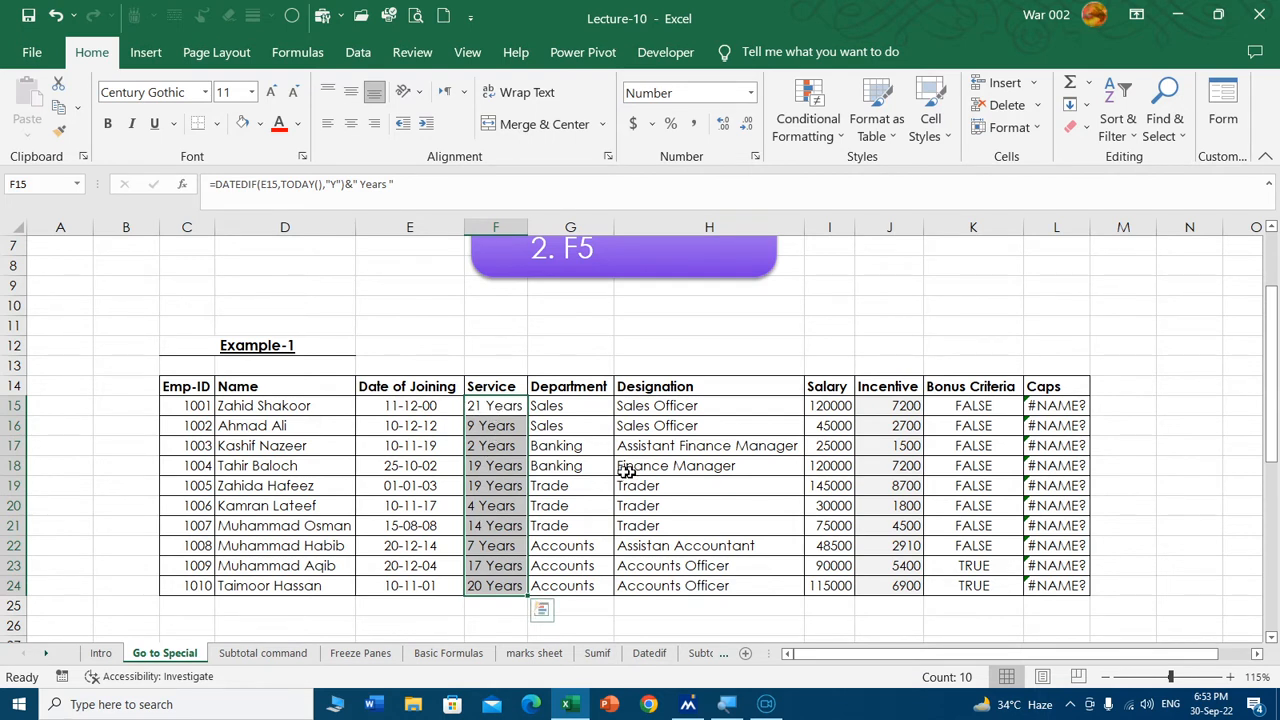
left_click(260, 124)
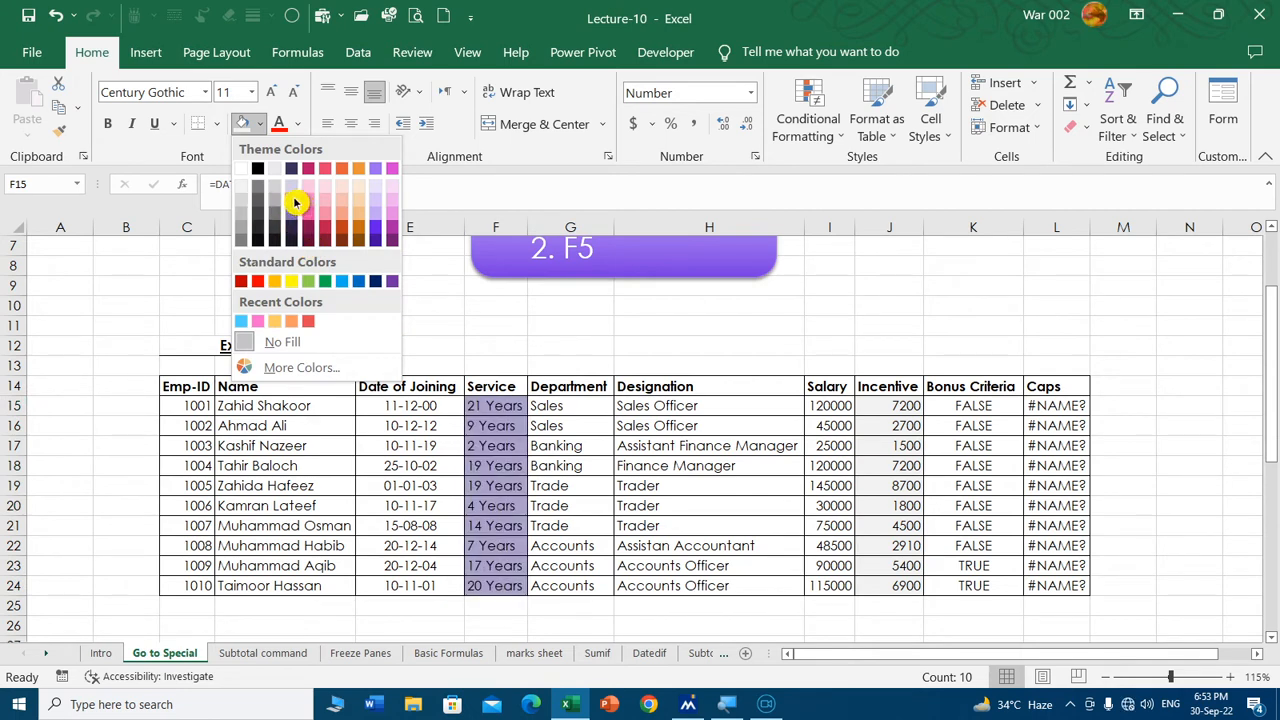
left_click(292, 202)
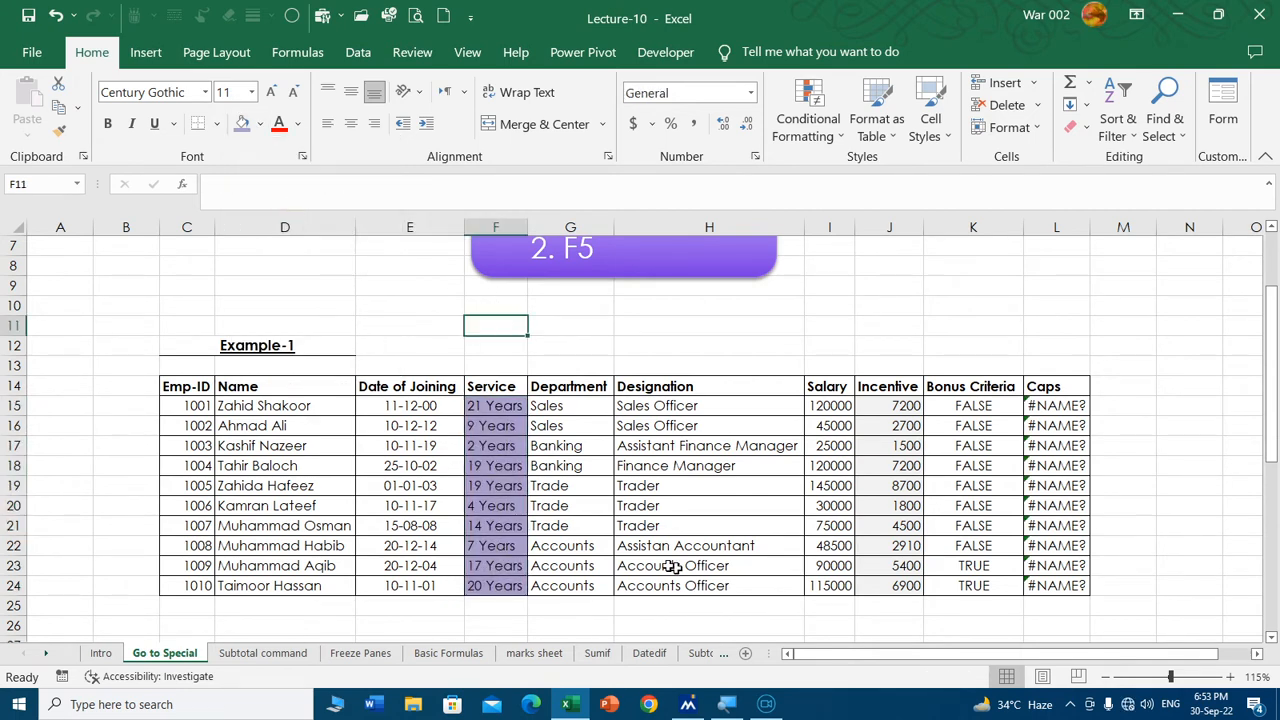
Starting from cell J18, select only logical-returning formulas with Go To Special, excluding numbers, text and errors.
left_click(905, 467)
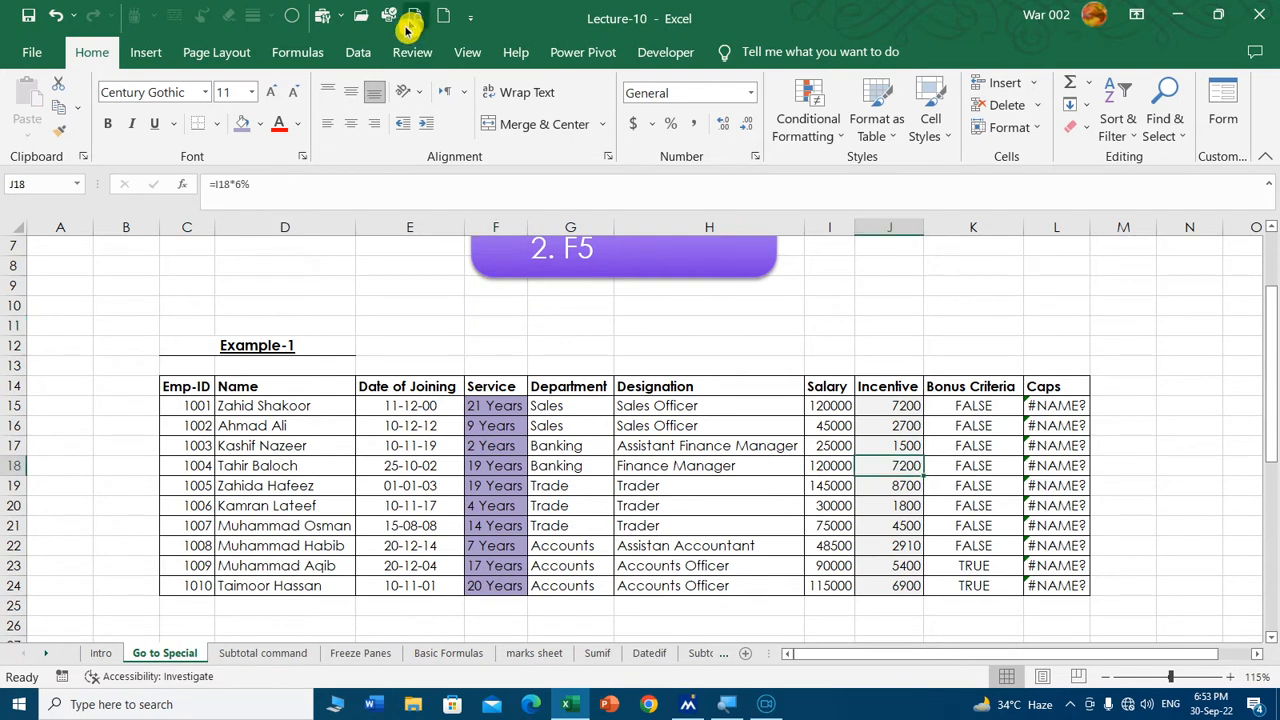
left_click(294, 16)
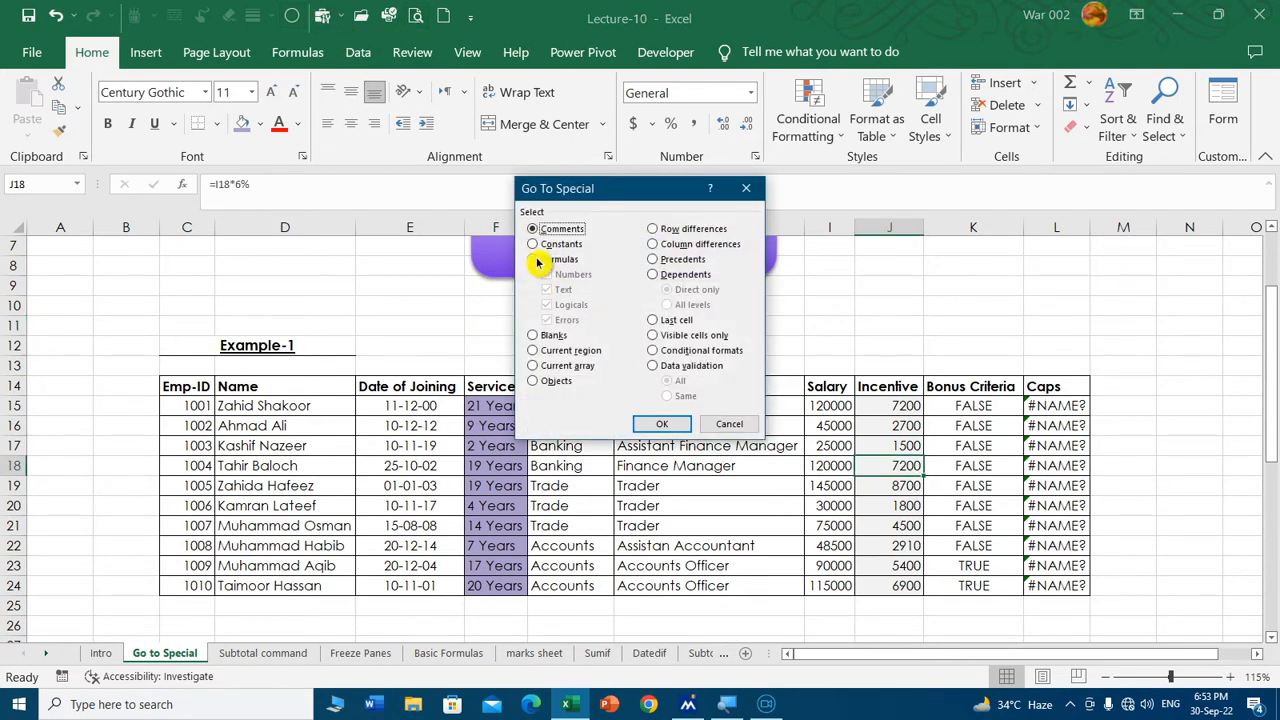
left_click(532, 259)
left_click(550, 275)
left_click(552, 290)
left_click(553, 320)
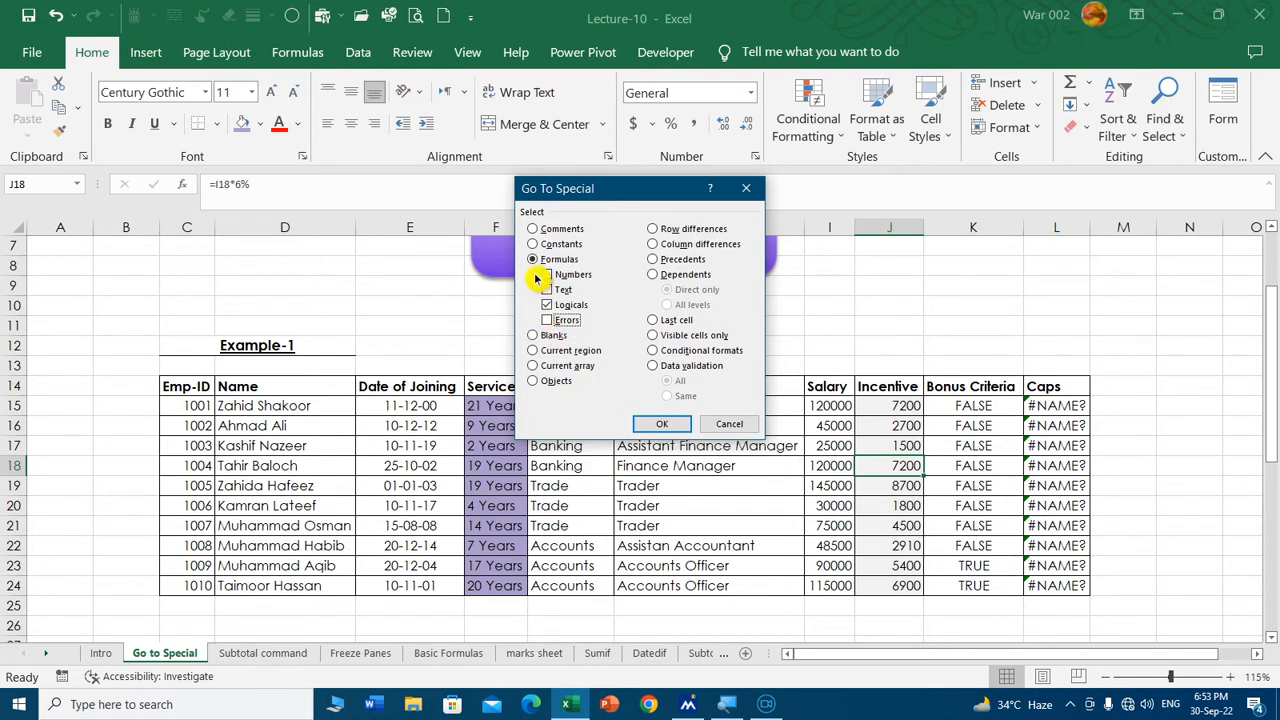
left_click(655, 424)
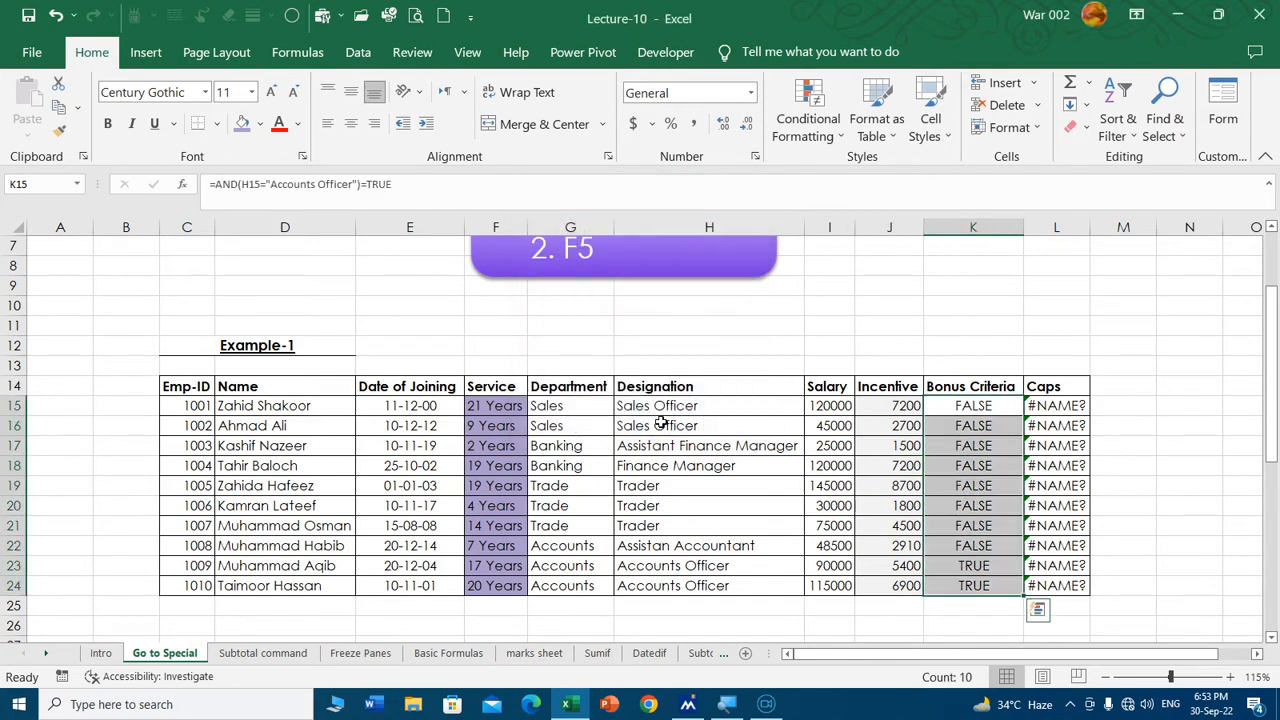
Fill the selected Bonus Criteria cells with light orange after trying two purple shades, then deselect them.
left_click(244, 124)
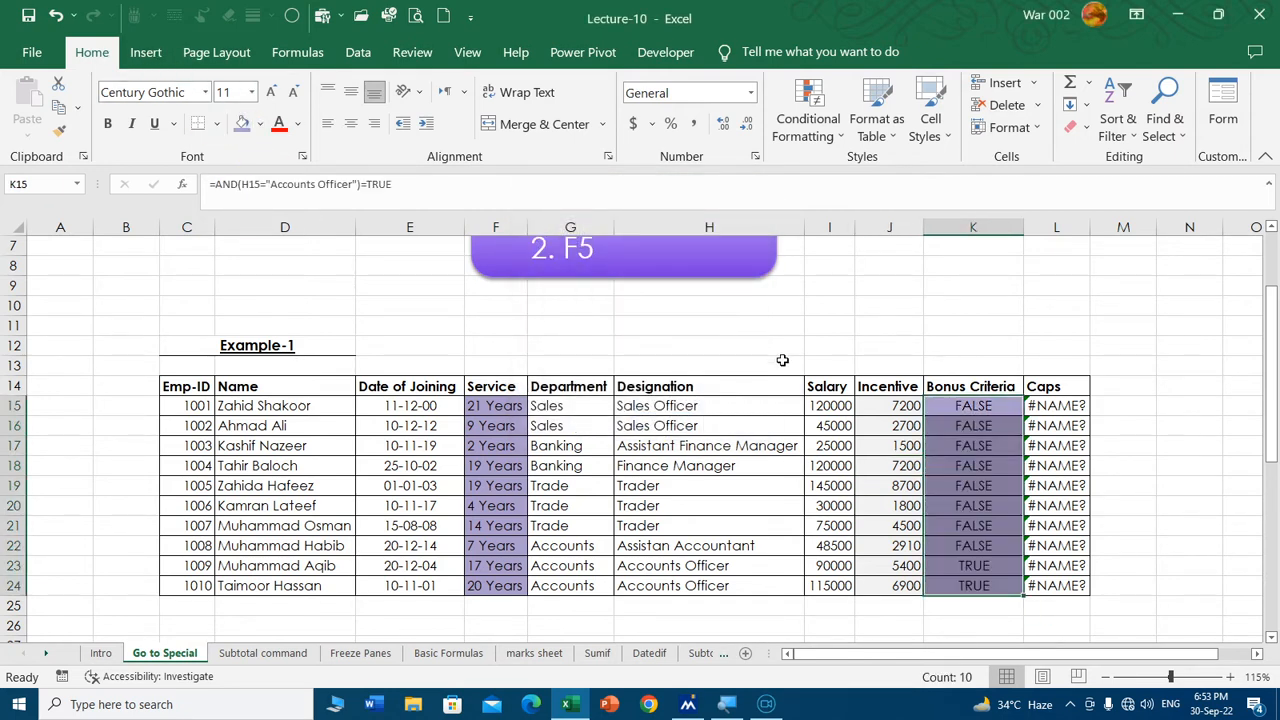
left_click(259, 124)
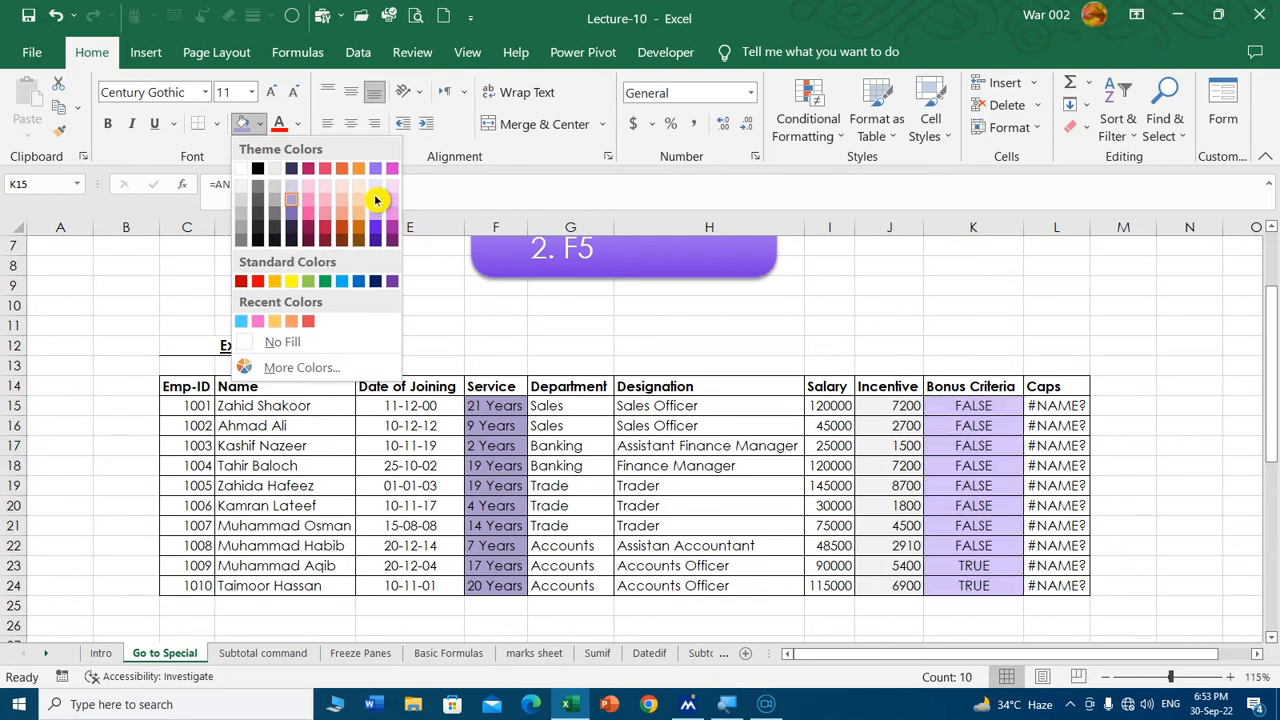
left_click(374, 201)
left_click(259, 124)
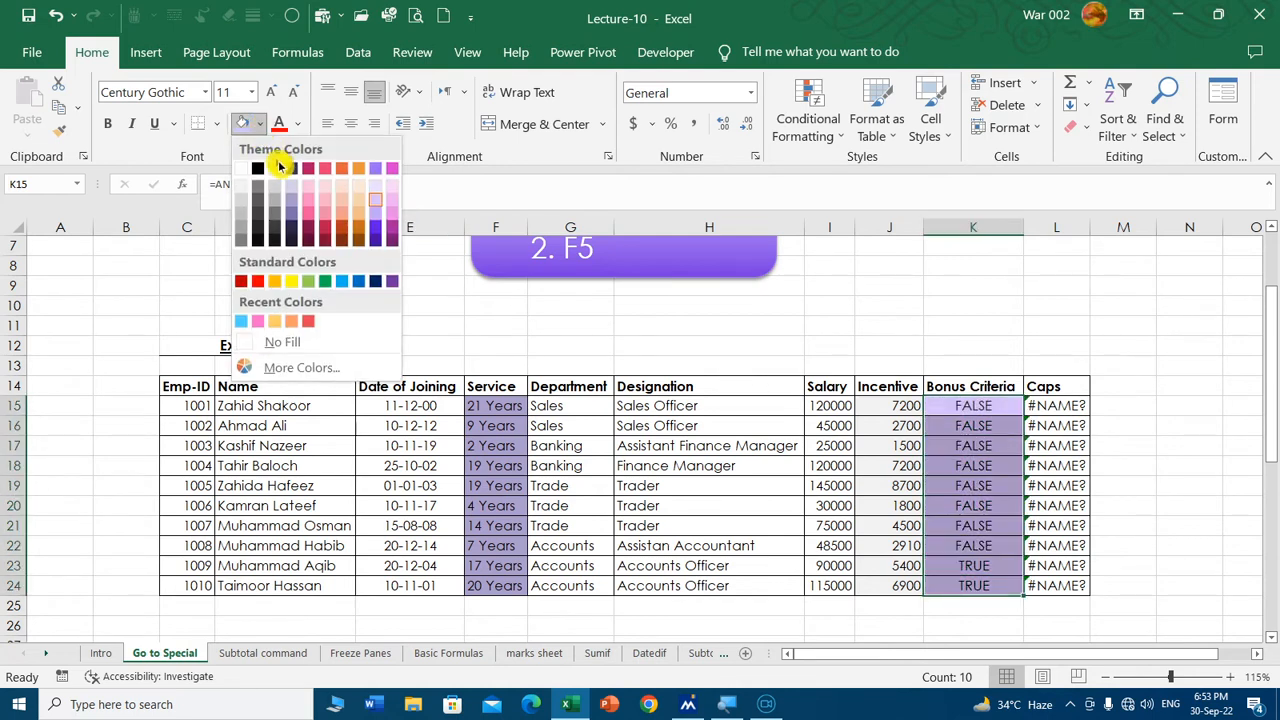
left_click(359, 206)
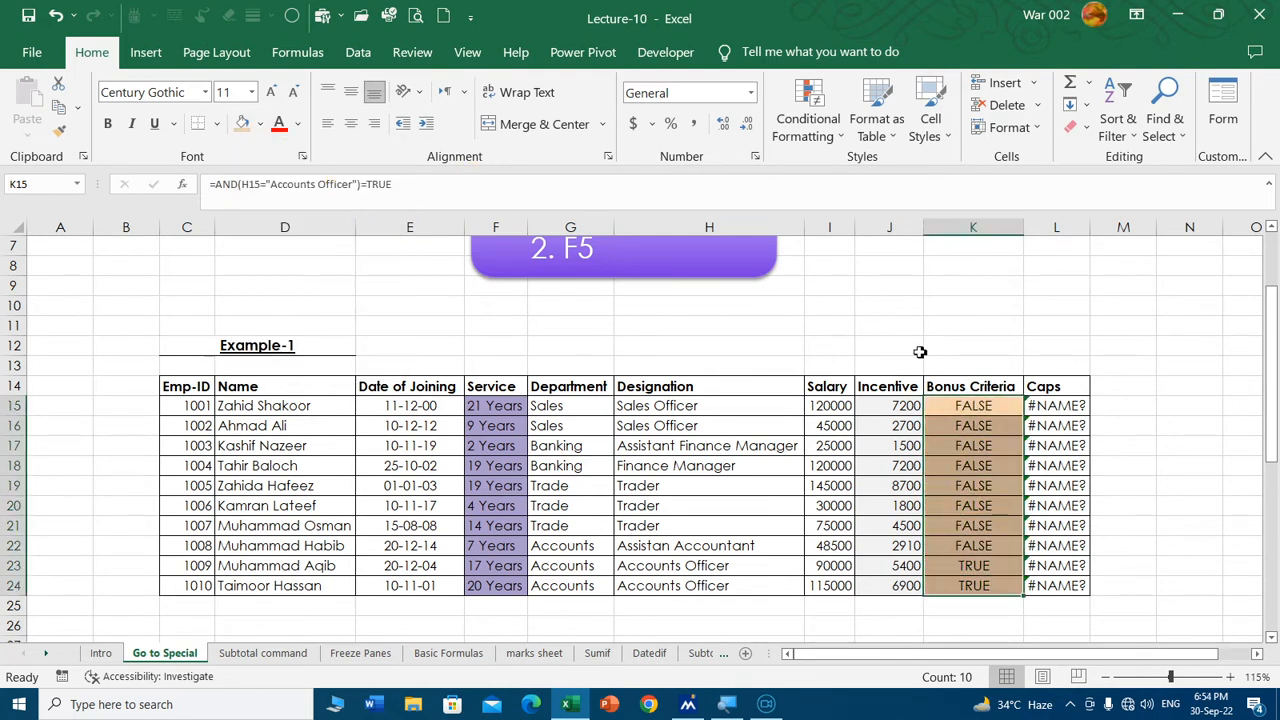
left_click(870, 305)
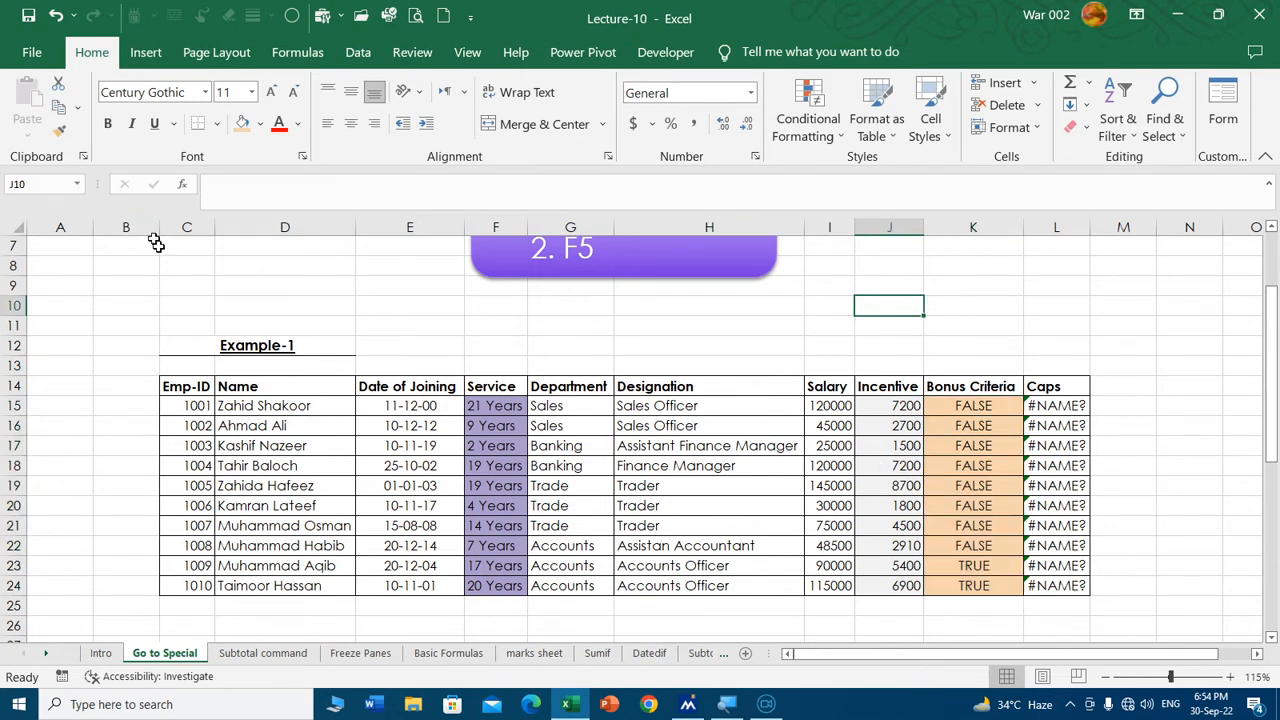
Starting from cell E17, select only error-returning formulas with Go To Special, excluding numbers, text and logicals.
left_click(427, 446)
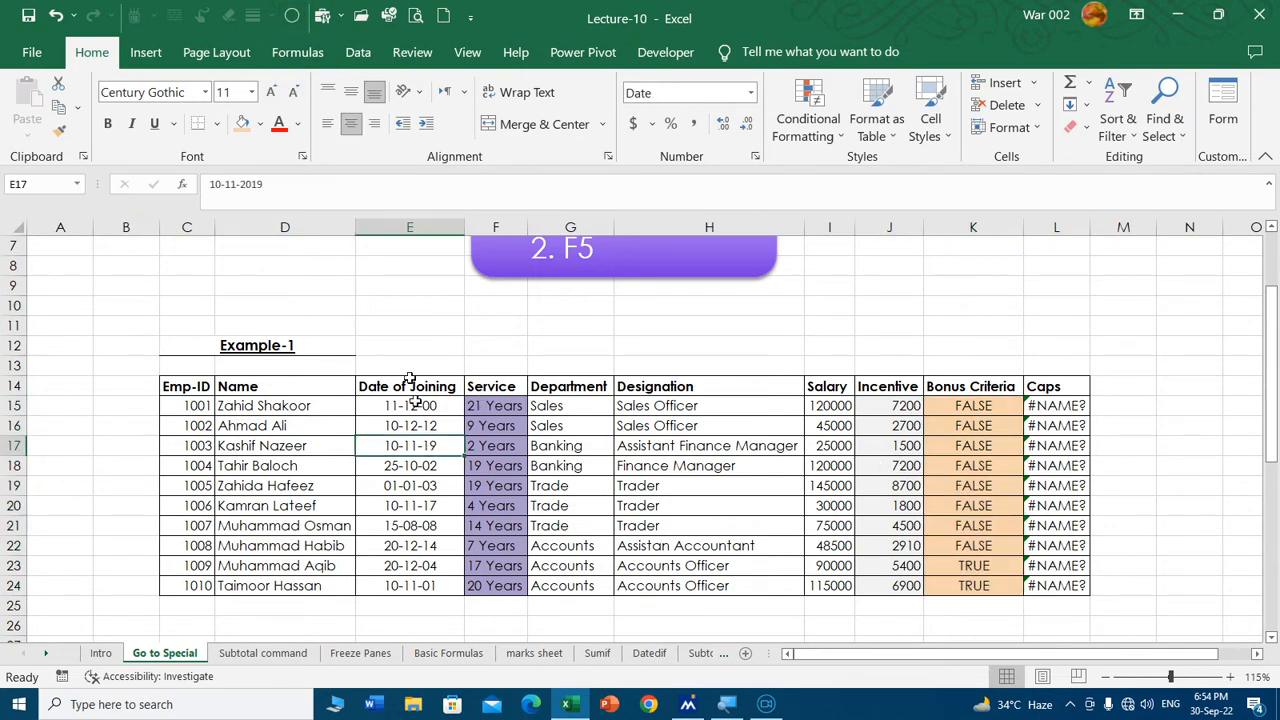
left_click(294, 16)
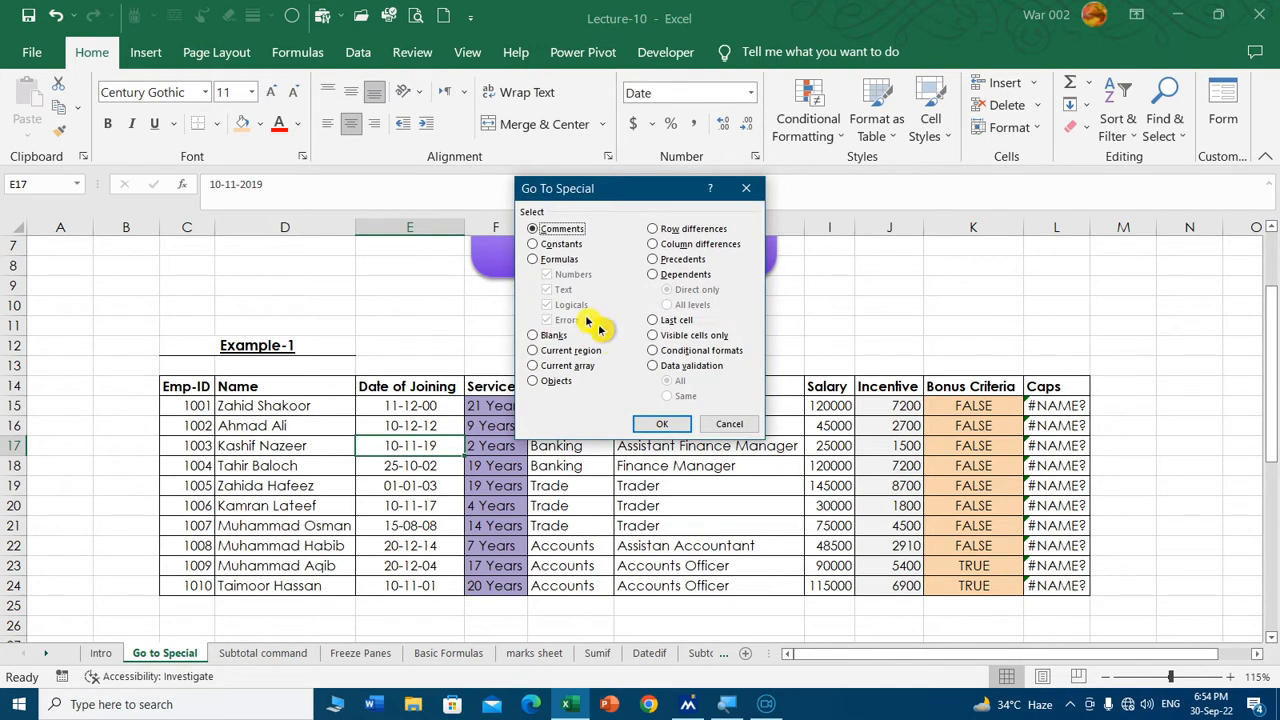
left_click(534, 259)
left_click(552, 275)
left_click(552, 290)
left_click(553, 305)
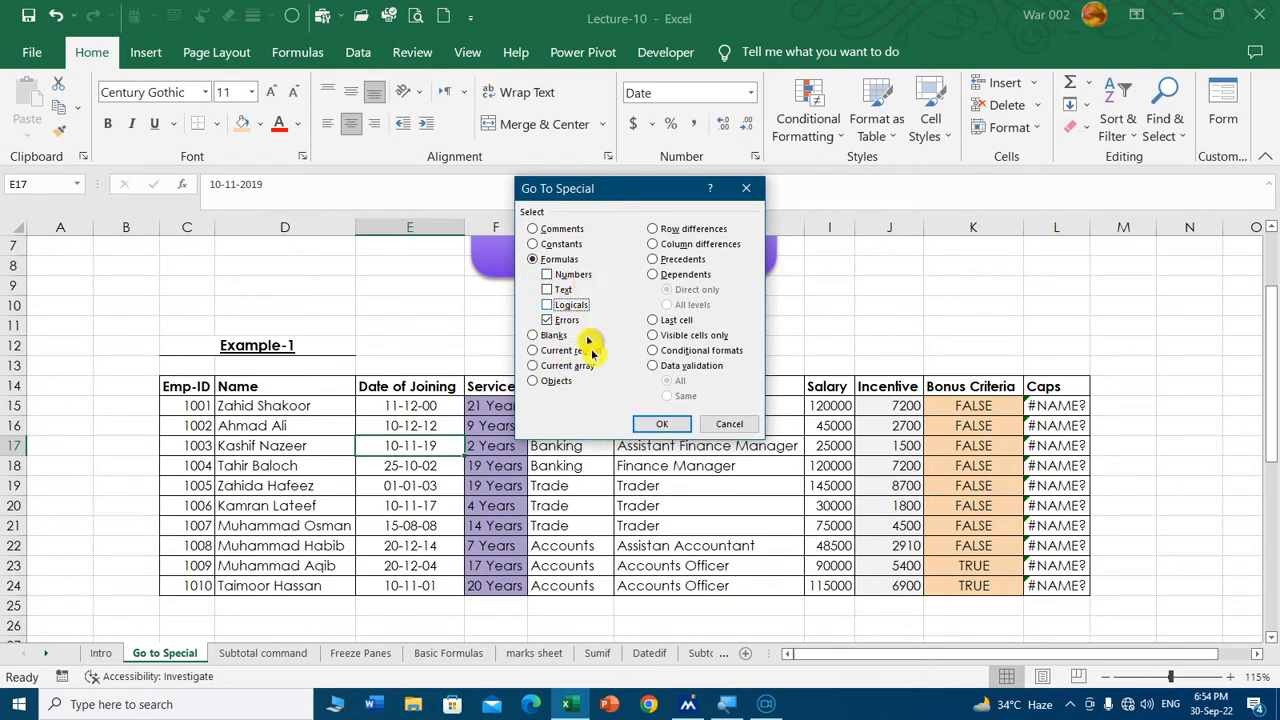
left_click(645, 425)
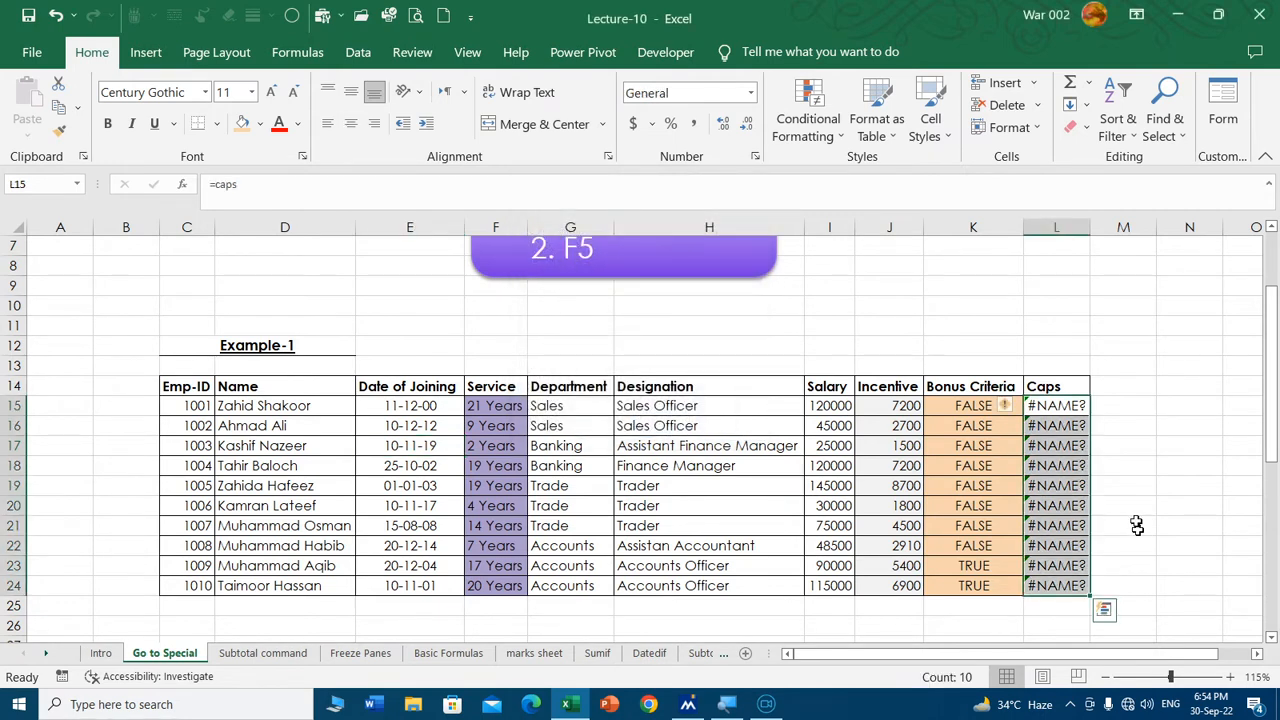
Fill the selected Caps cells with dark orange-red, then deselect them.
left_click(267, 123)
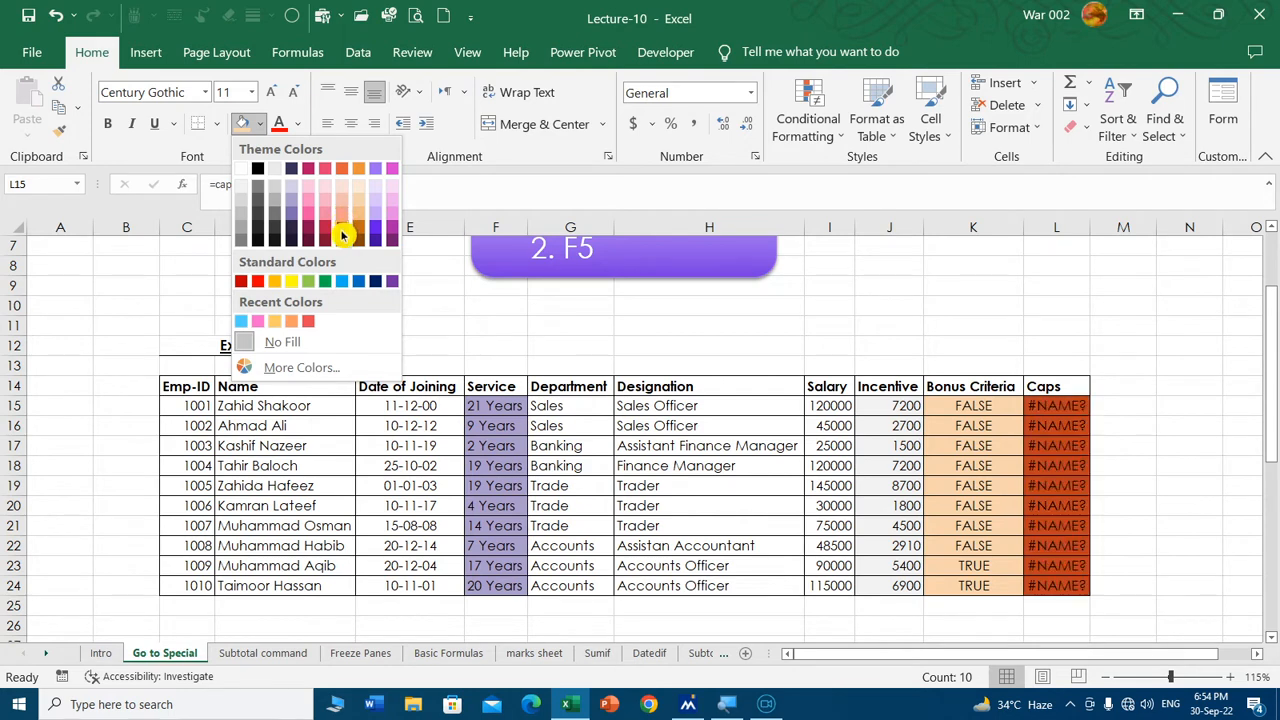
left_click(341, 235)
left_click(749, 427)
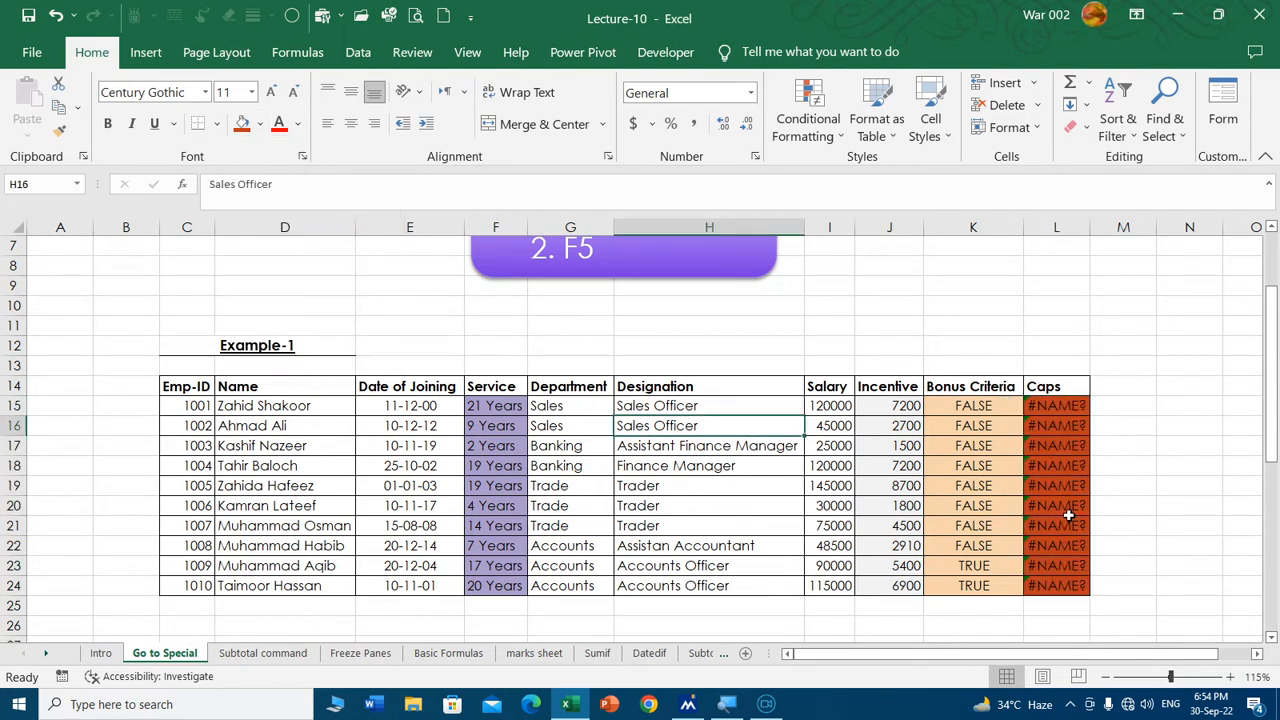
left_click(785, 483)
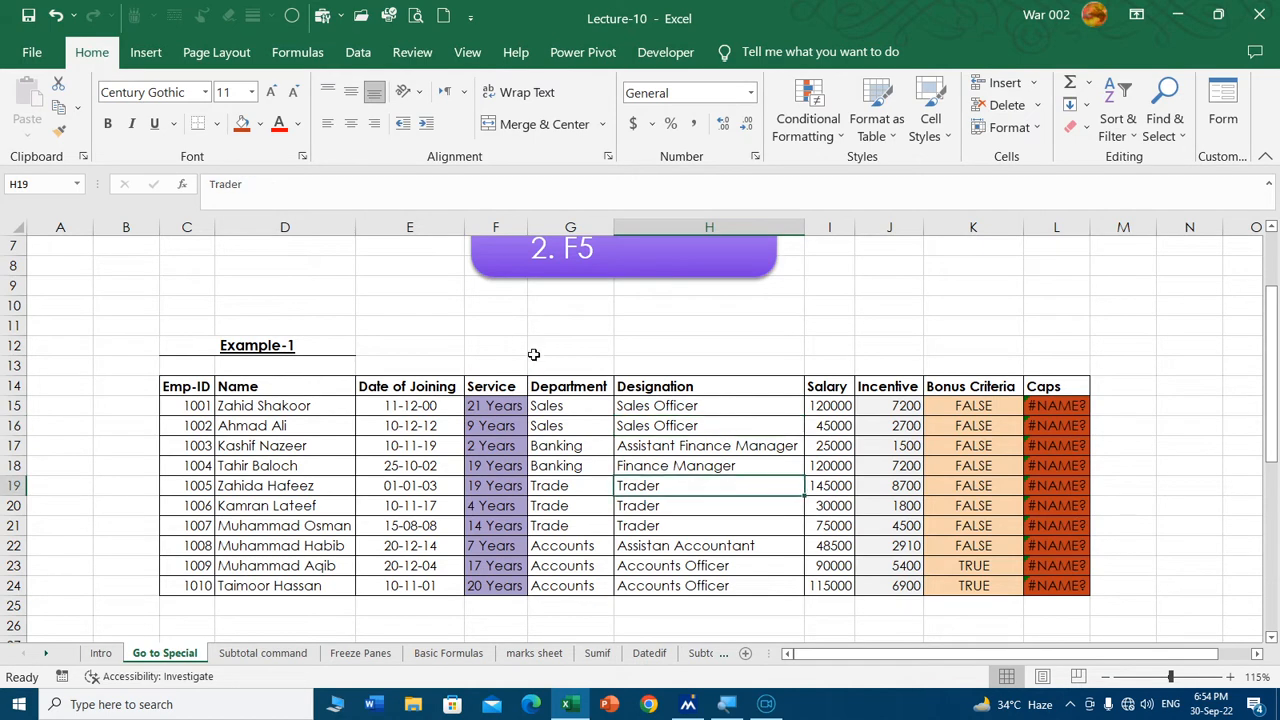
Examine the blank rows that separate the records in the item table below Example-1.
left_click(293, 18)
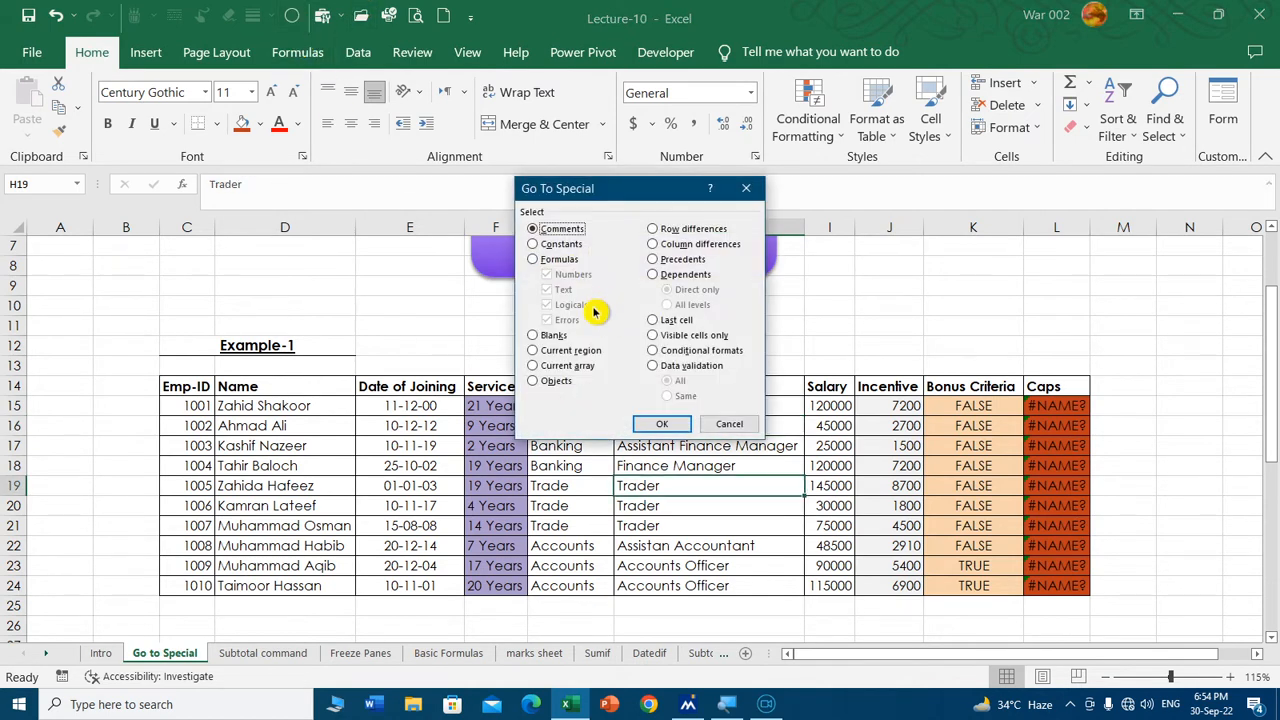
left_click(729, 423)
scroll(349, 414, "down", 7)
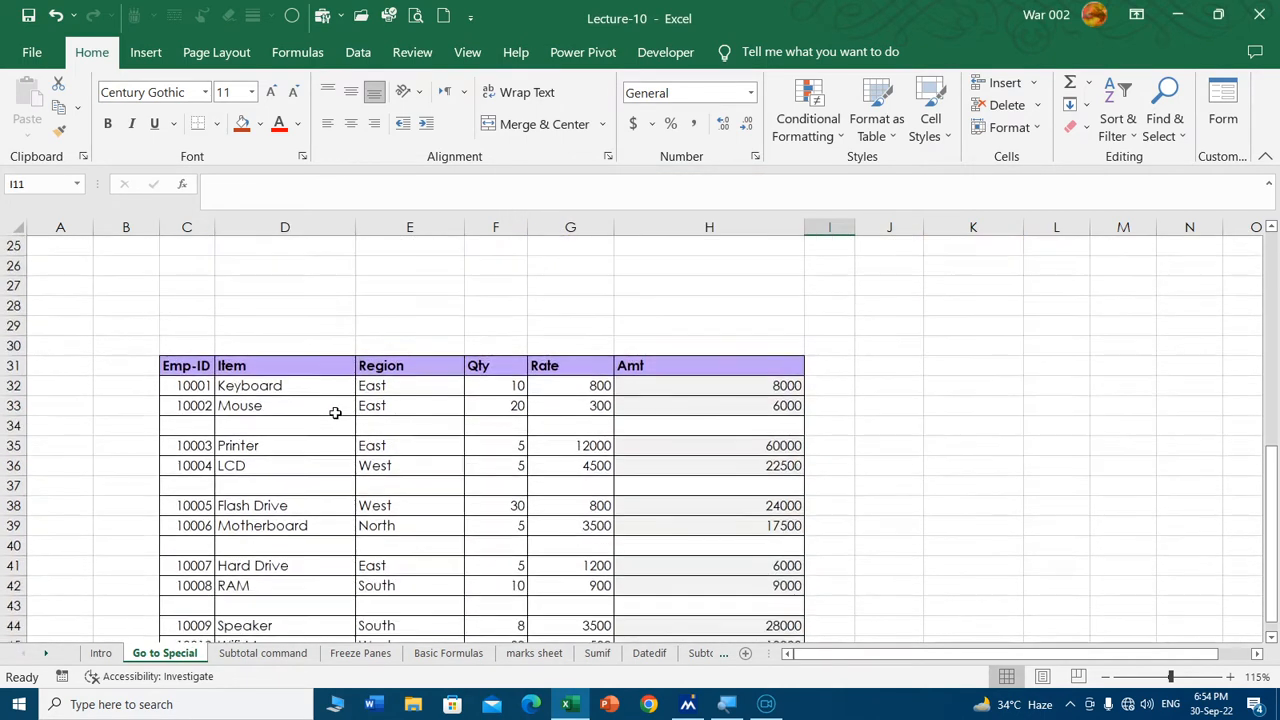
left_click(200, 360)
left_click(196, 425)
left_click(199, 485)
left_click(191, 544)
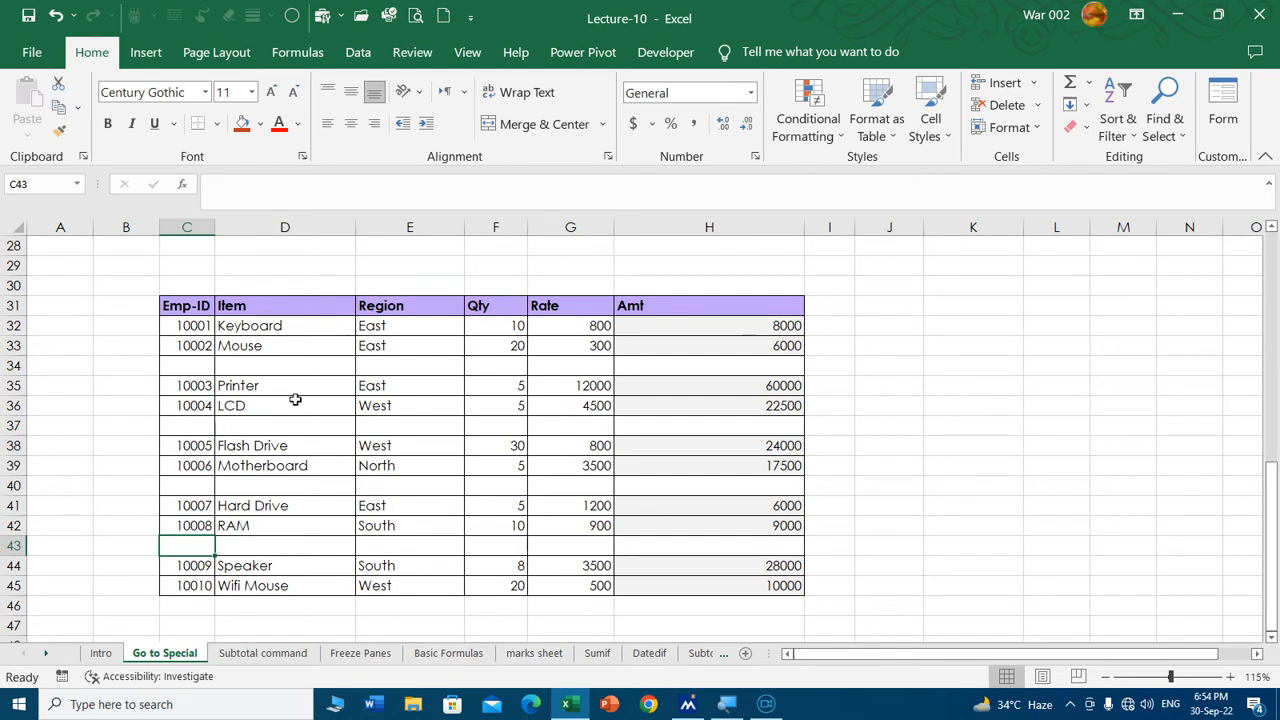
Delete the first two blank rows of the item table one at a time, then undo both deletions.
left_click(14, 365)
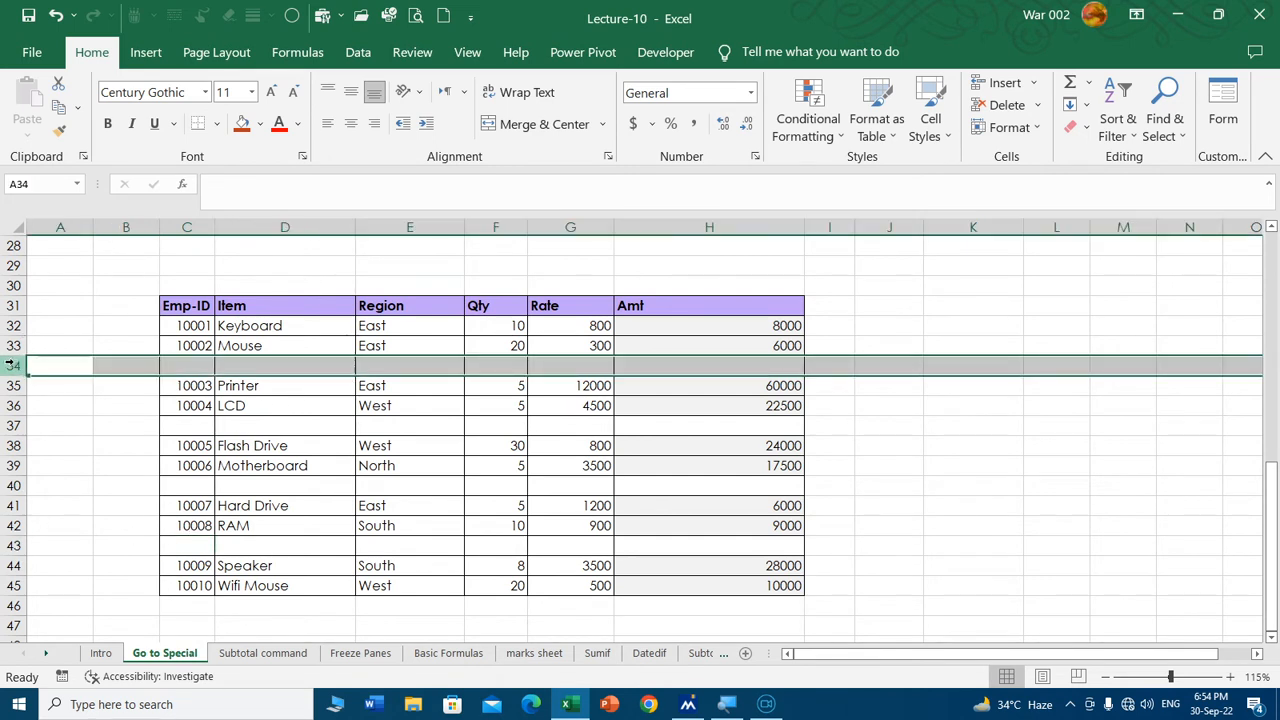
key("ctrl+minus")
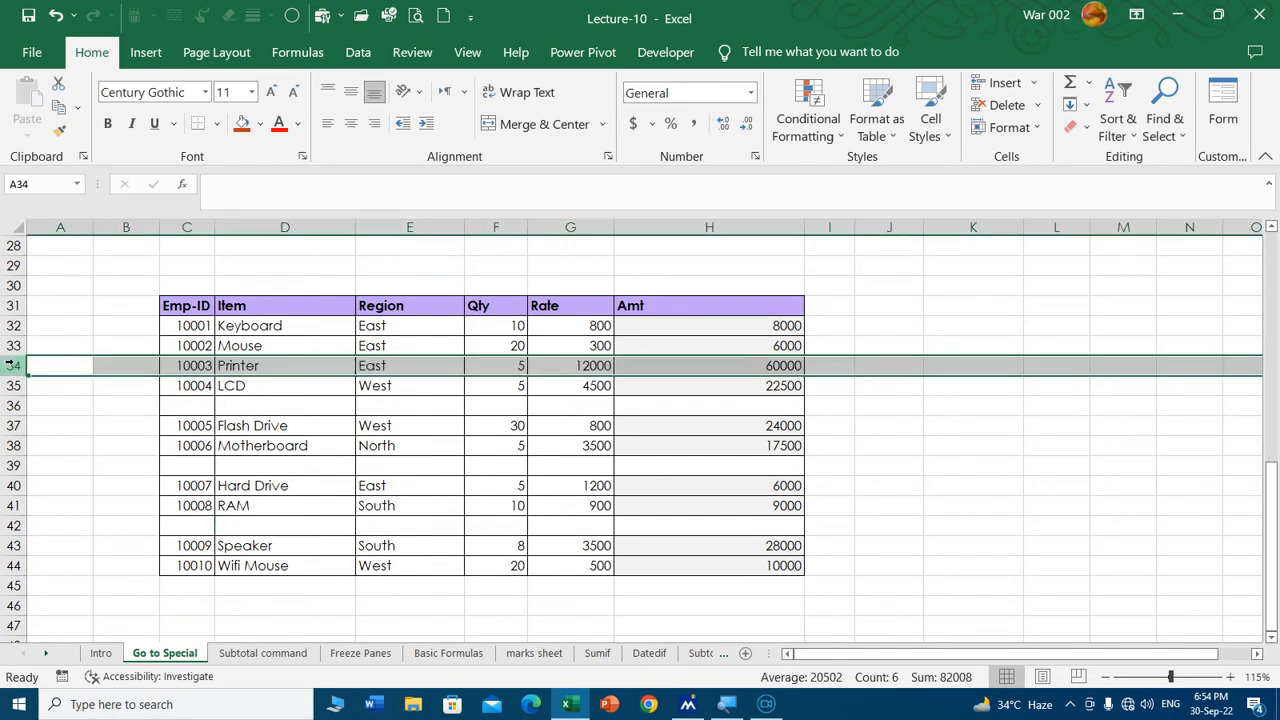
left_click(14, 405)
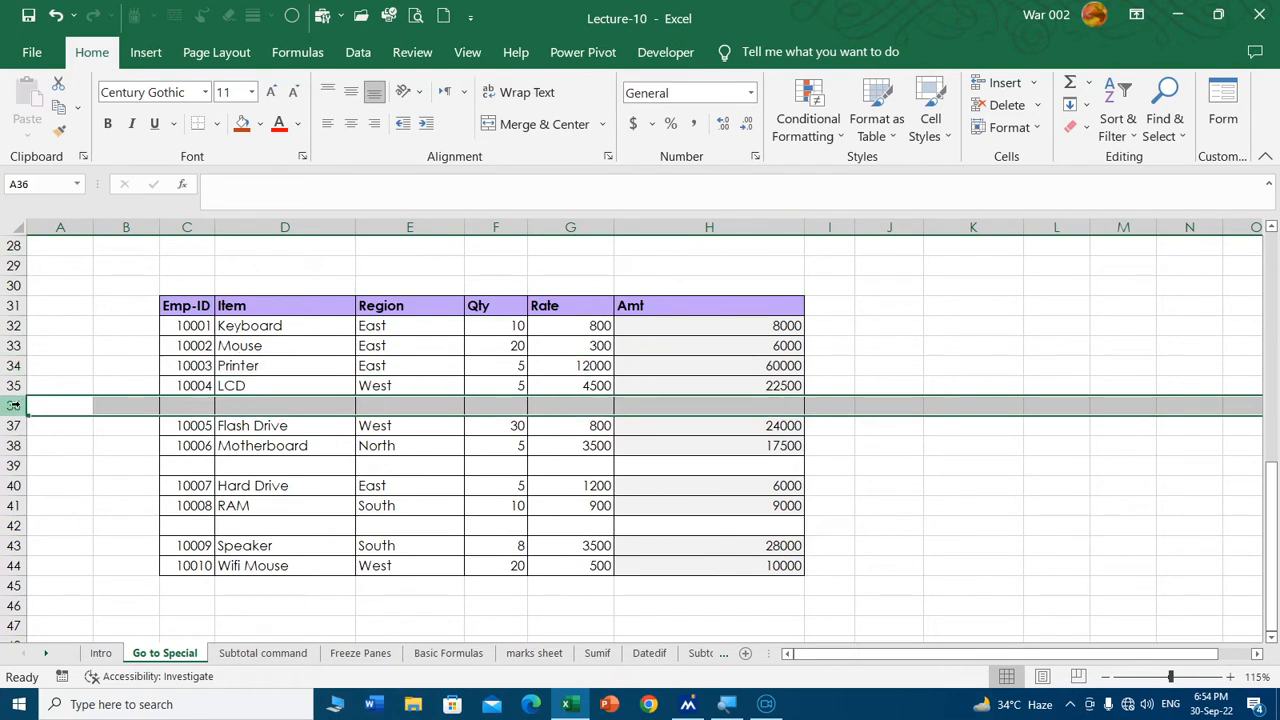
key("ctrl+minus")
left_click_drag(95, 465, 88, 466)
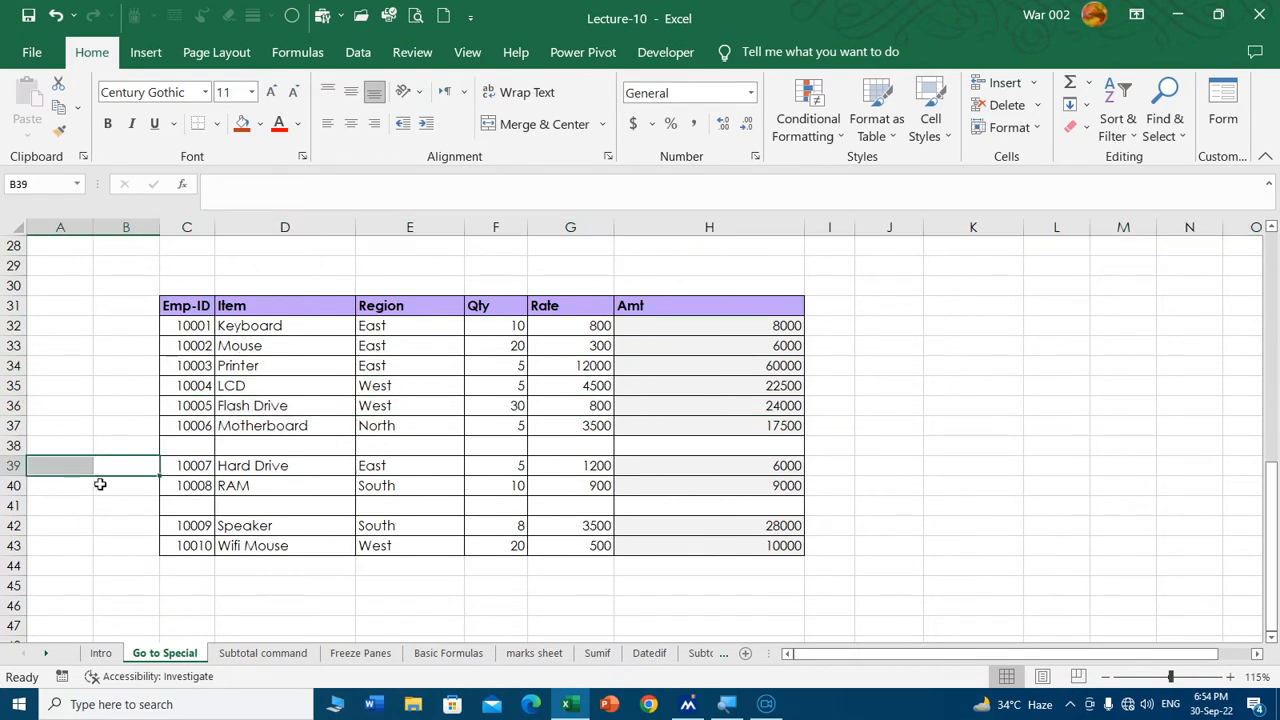
key("ctrl+z")
key("ctrl+z")
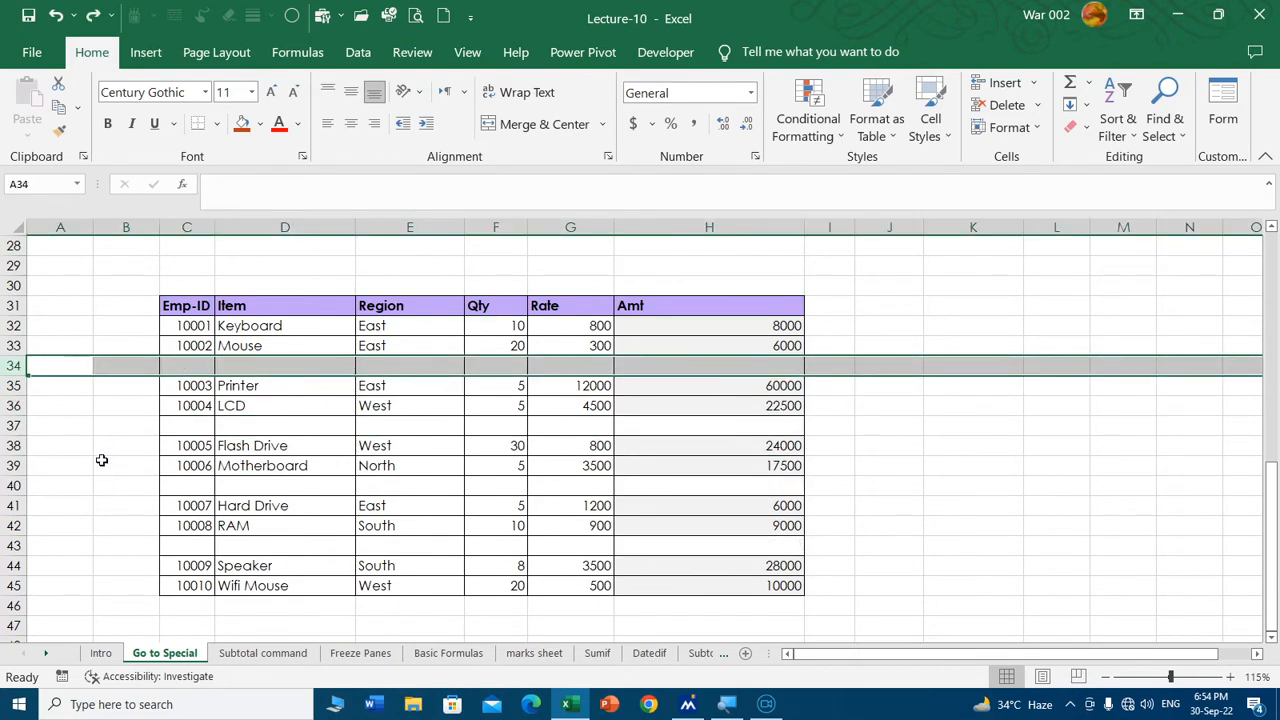
left_click(111, 472)
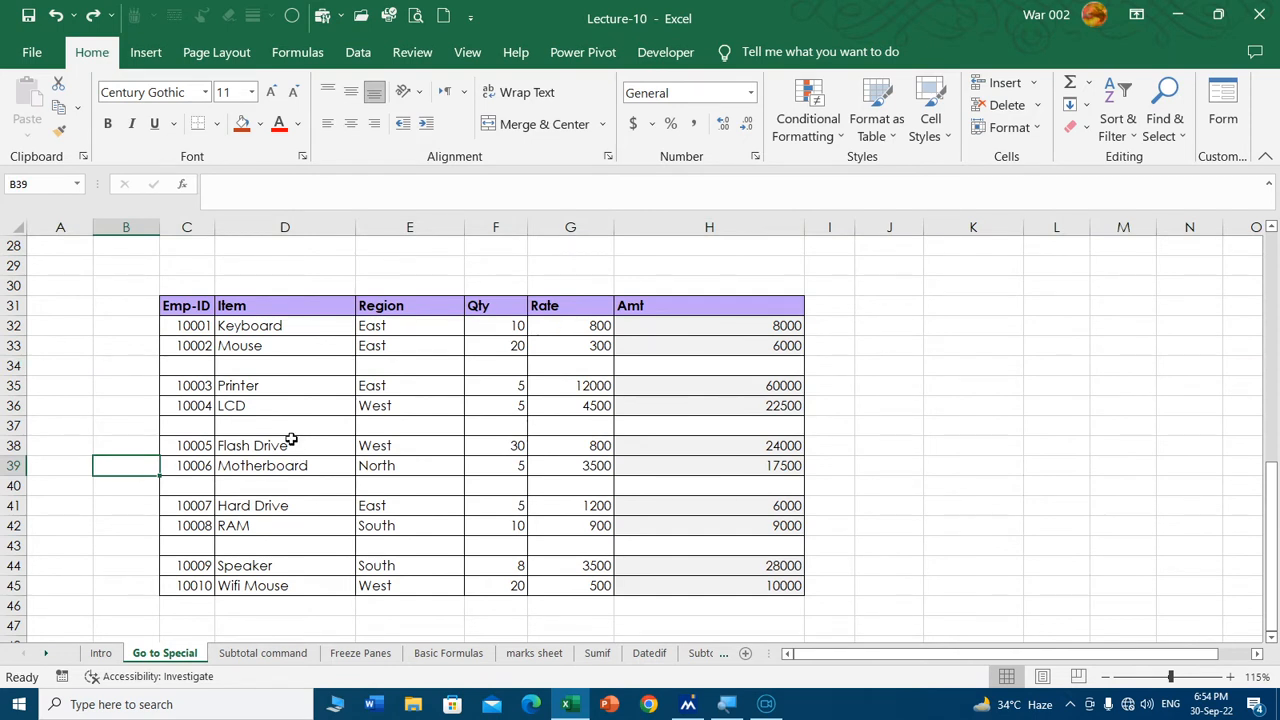
Select the whole item table C31:H45 and narrow the selection to its blank cells with Go To Special.
left_click_drag(190, 306, 734, 580)
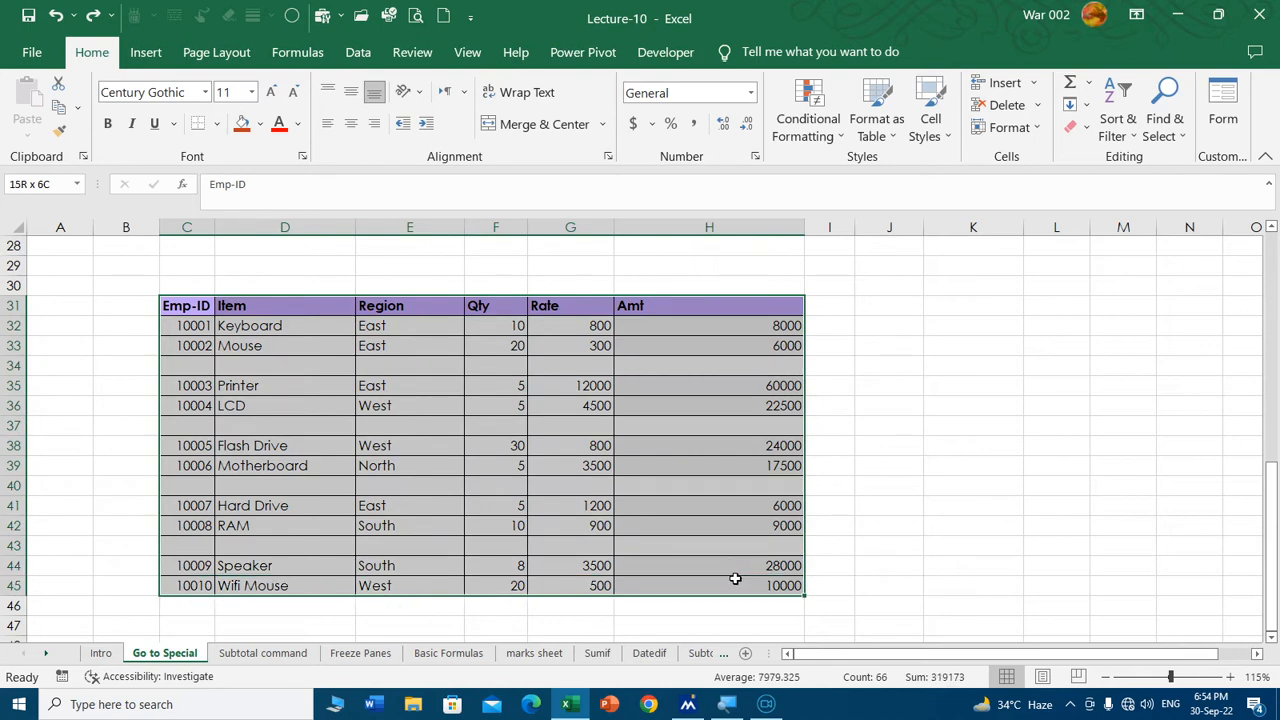
left_click(293, 18)
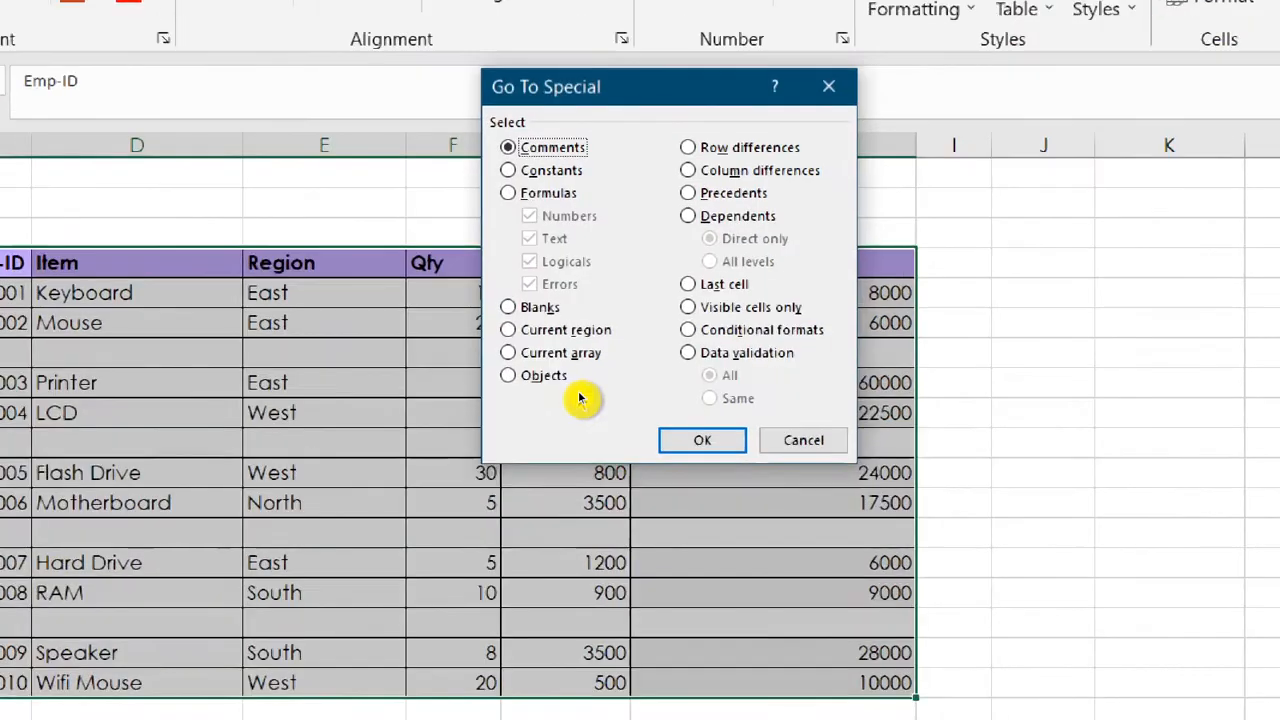
left_click(508, 307)
left_click(704, 443)
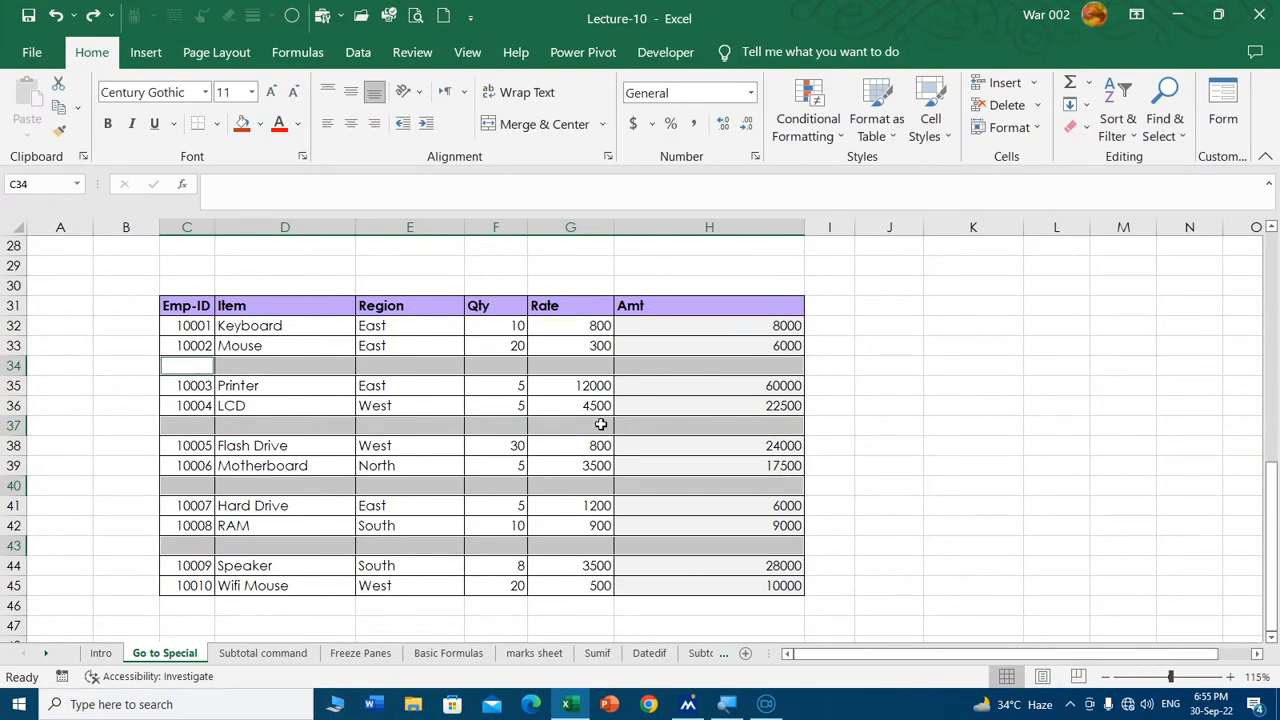
Delete the entire rows of the selected blank cells in the item table, then deselect the remaining cells.
right_click(425, 365)
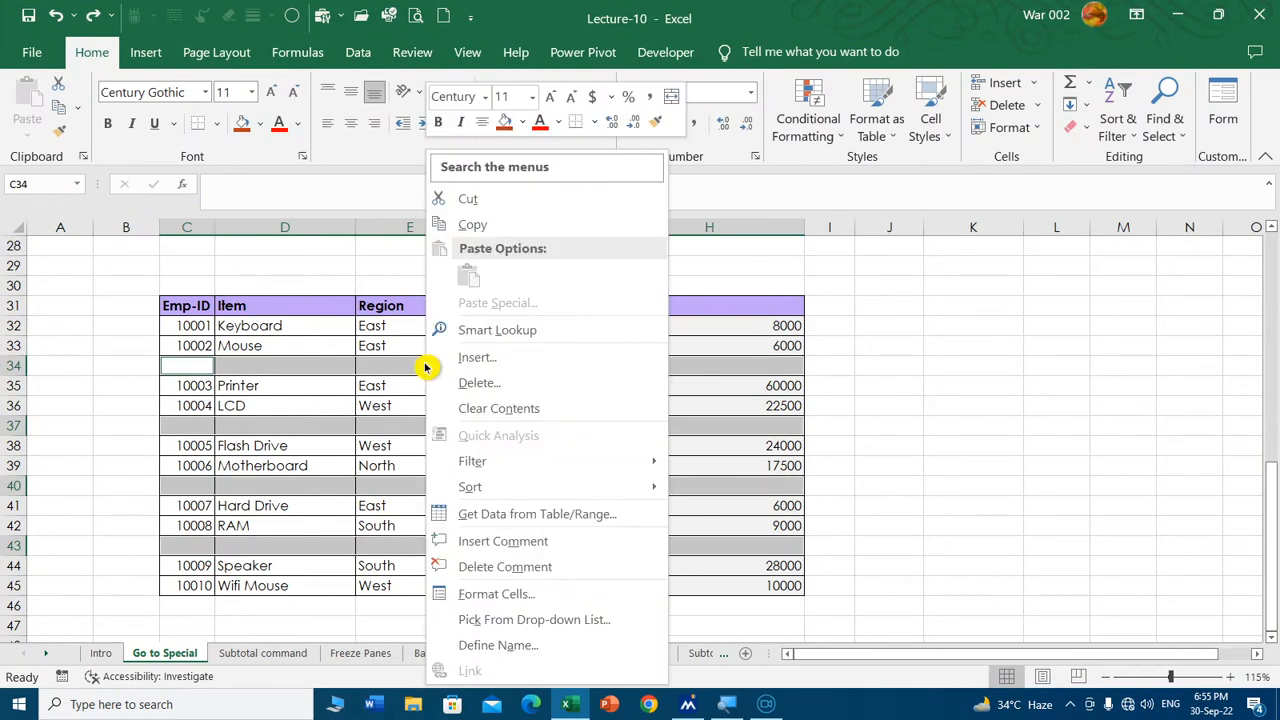
left_click(492, 384)
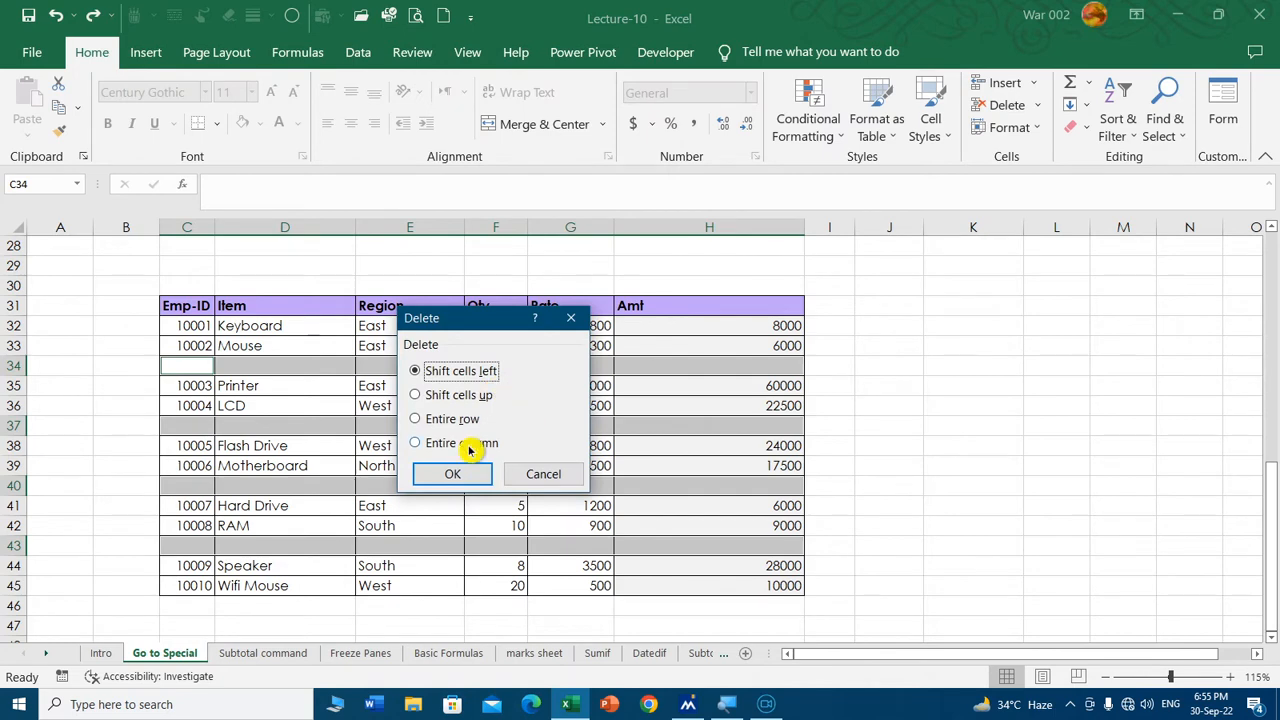
left_click(416, 420)
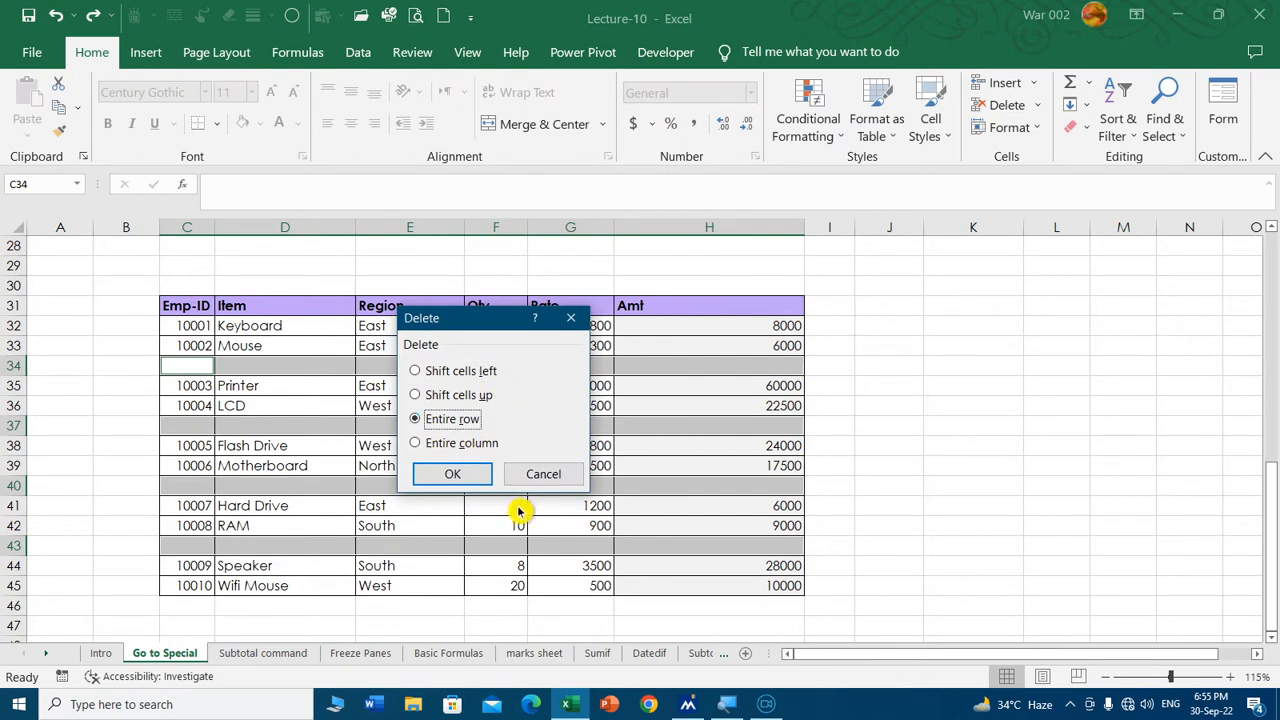
left_click(460, 475)
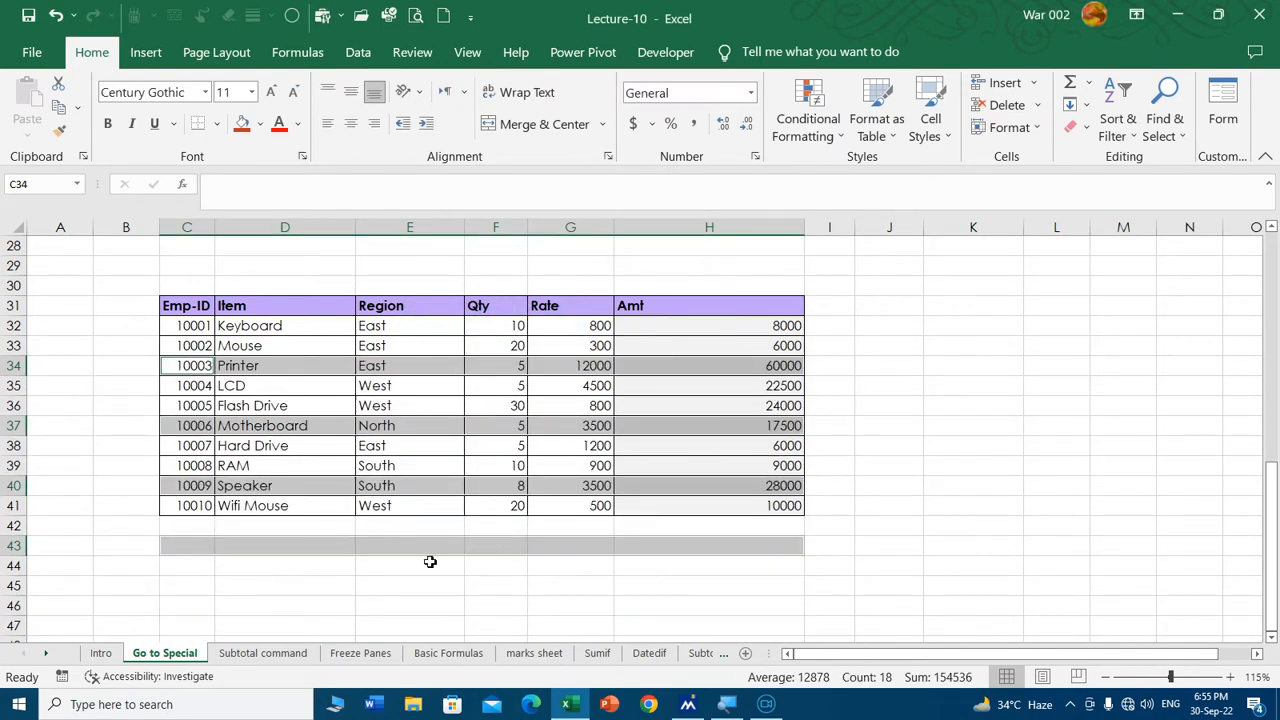
left_click(422, 566)
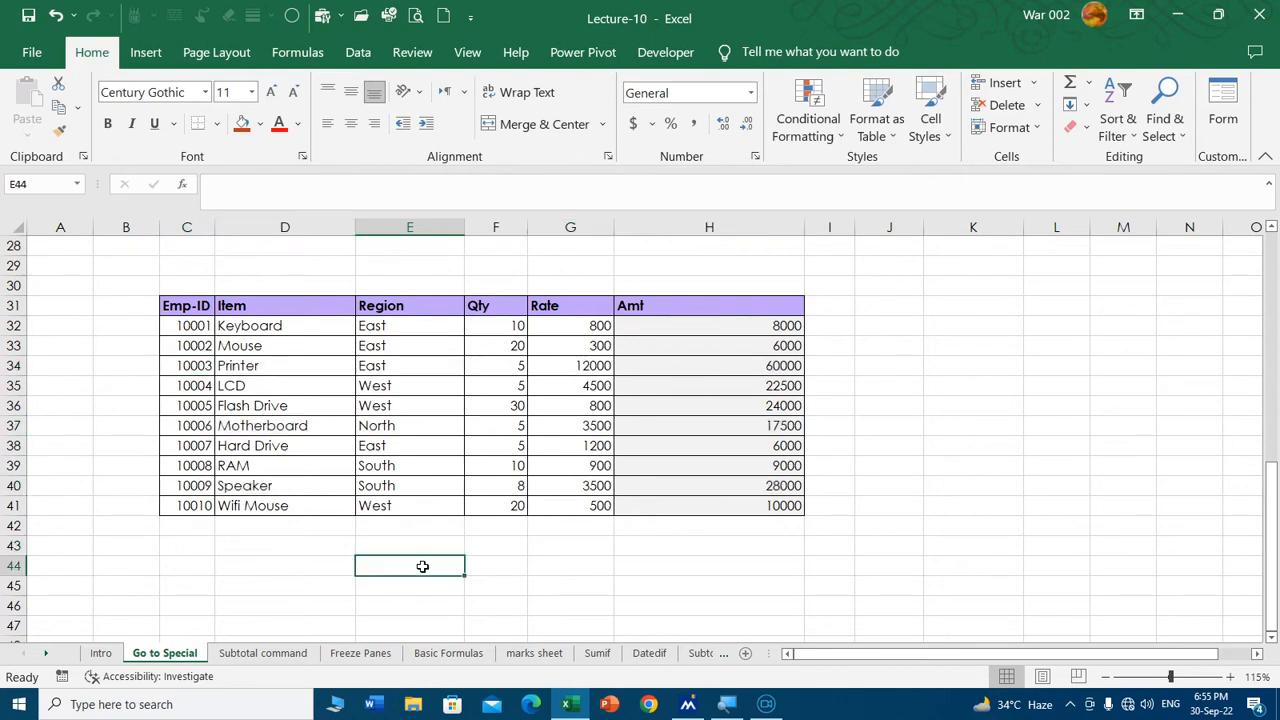
Try to select the cells with conditional formats through Go To Special, starting from cell E18 in the Example-1 table.
scroll(532, 555, "up", 6)
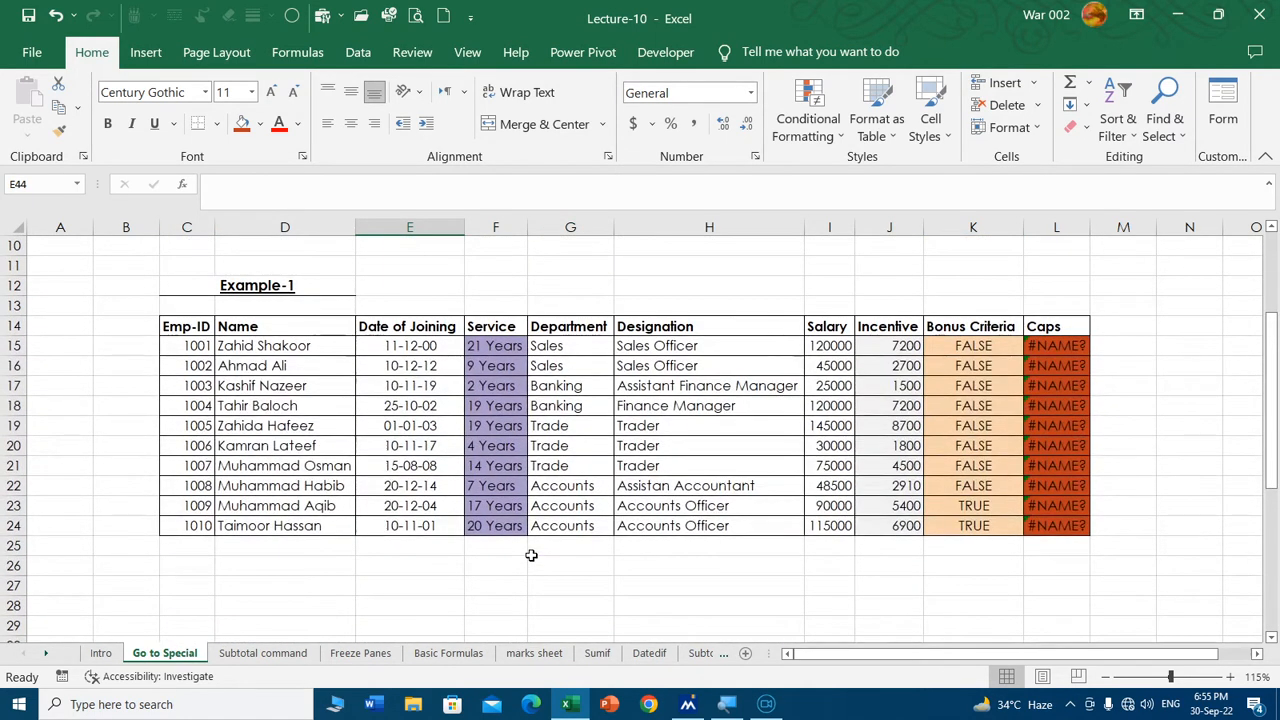
left_click(574, 449)
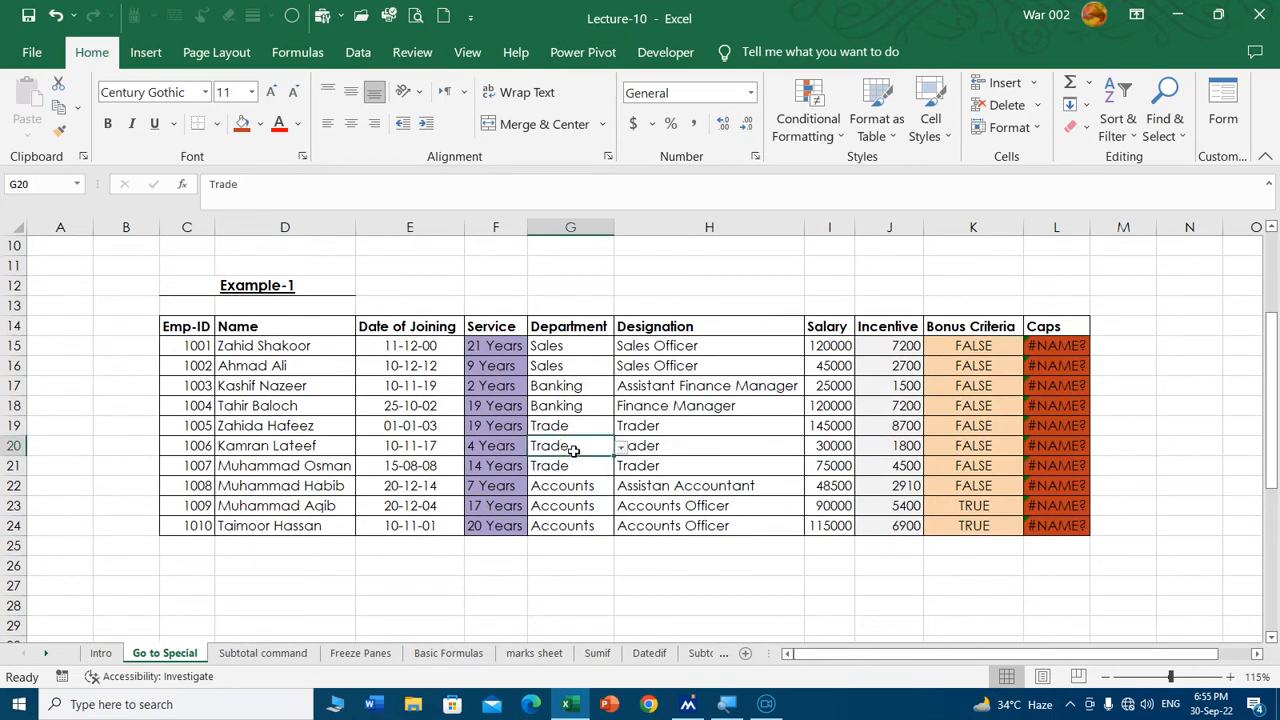
left_click(291, 15)
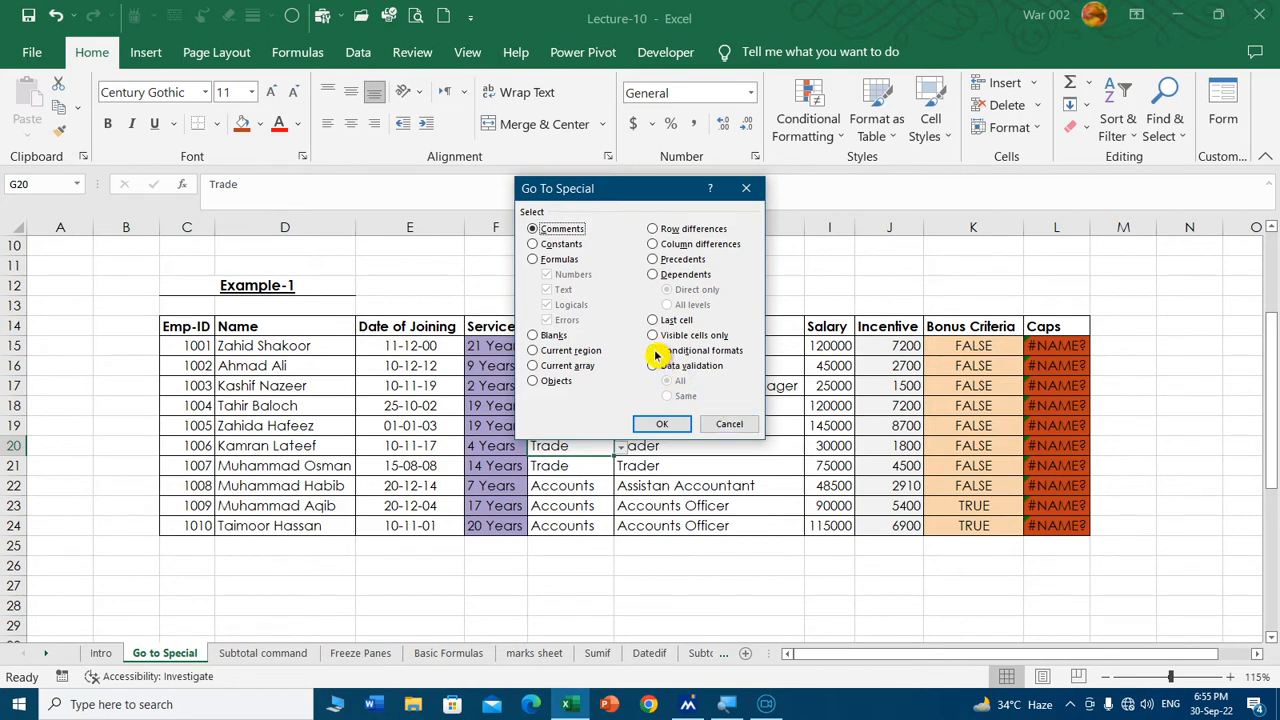
left_click(726, 422)
left_click(409, 405)
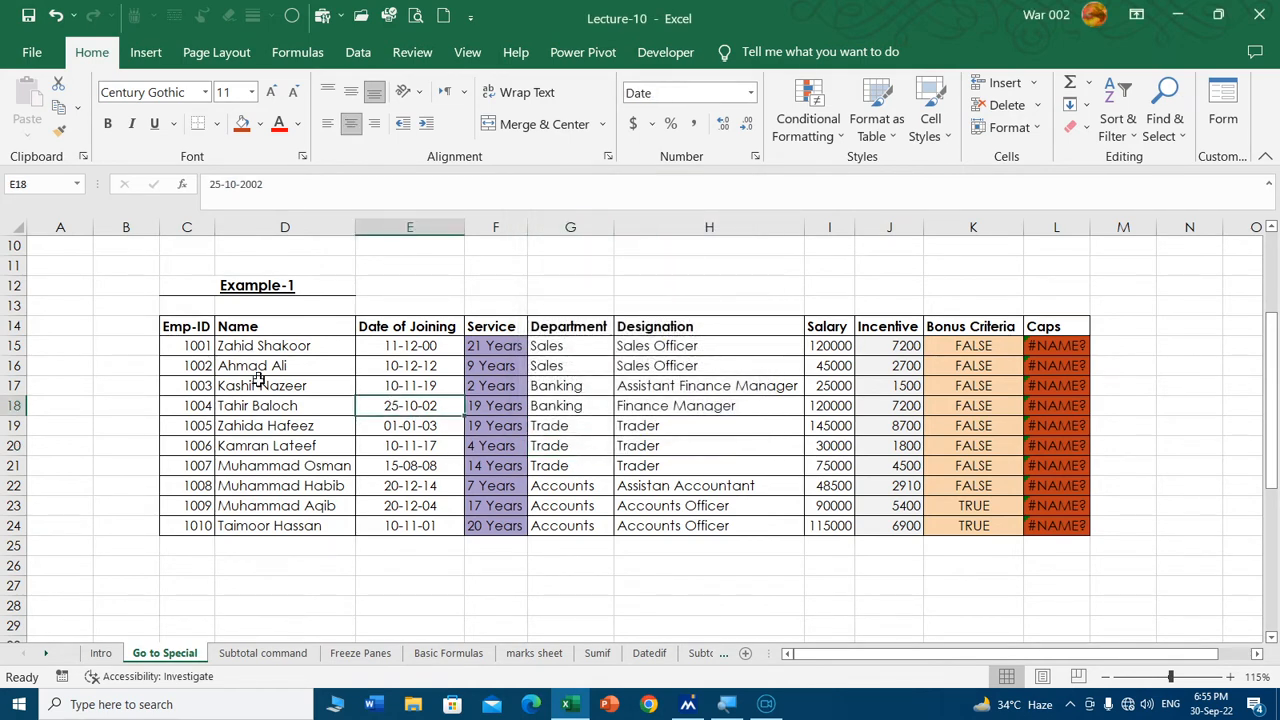
left_click(291, 17)
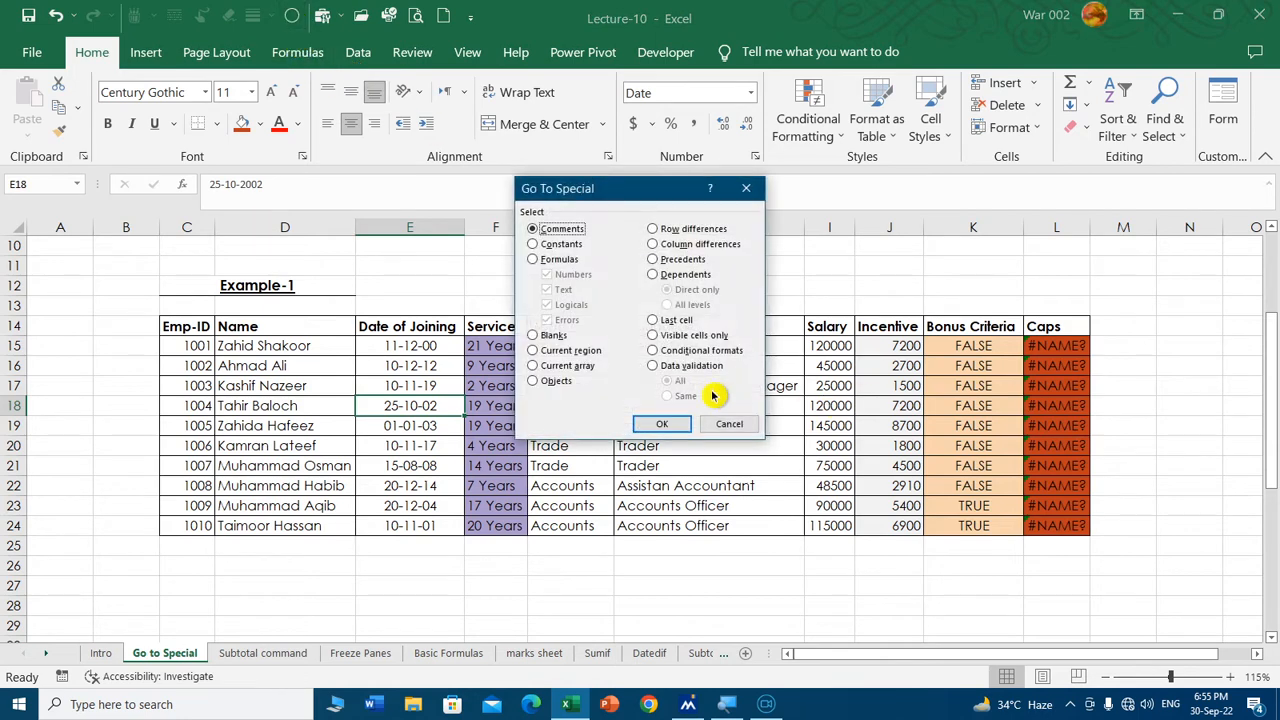
left_click(655, 351)
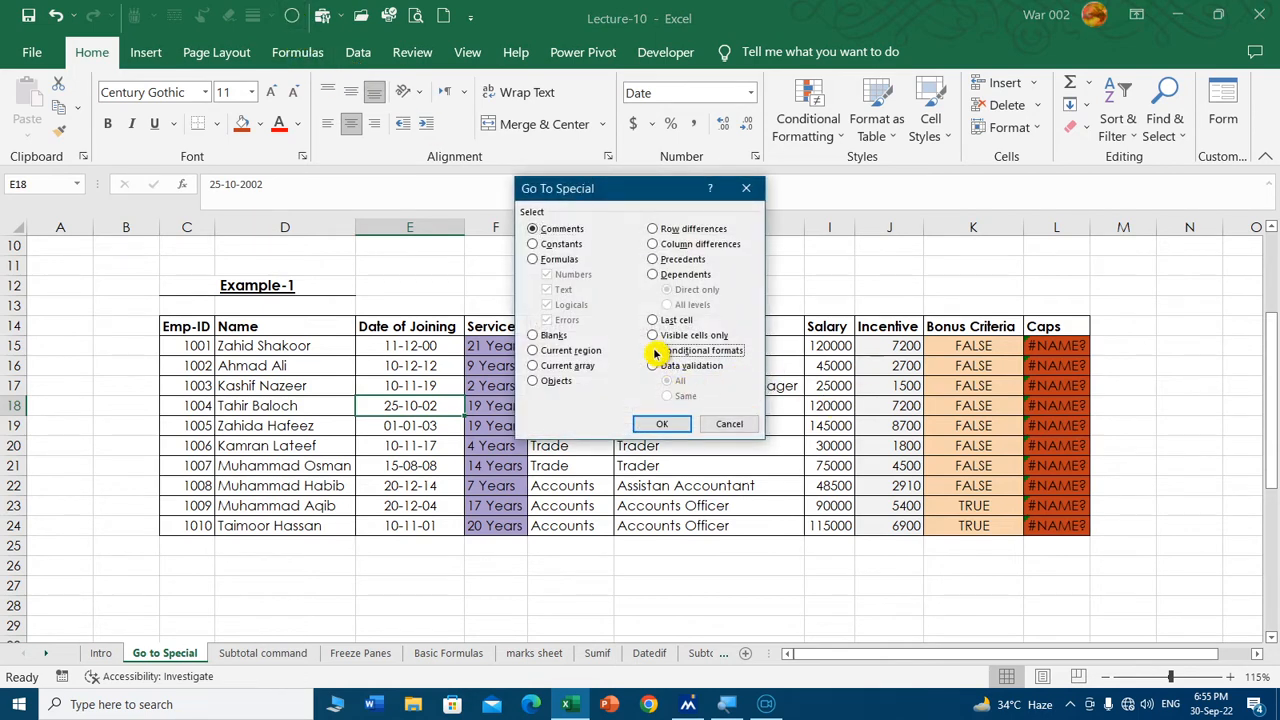
left_click(663, 424)
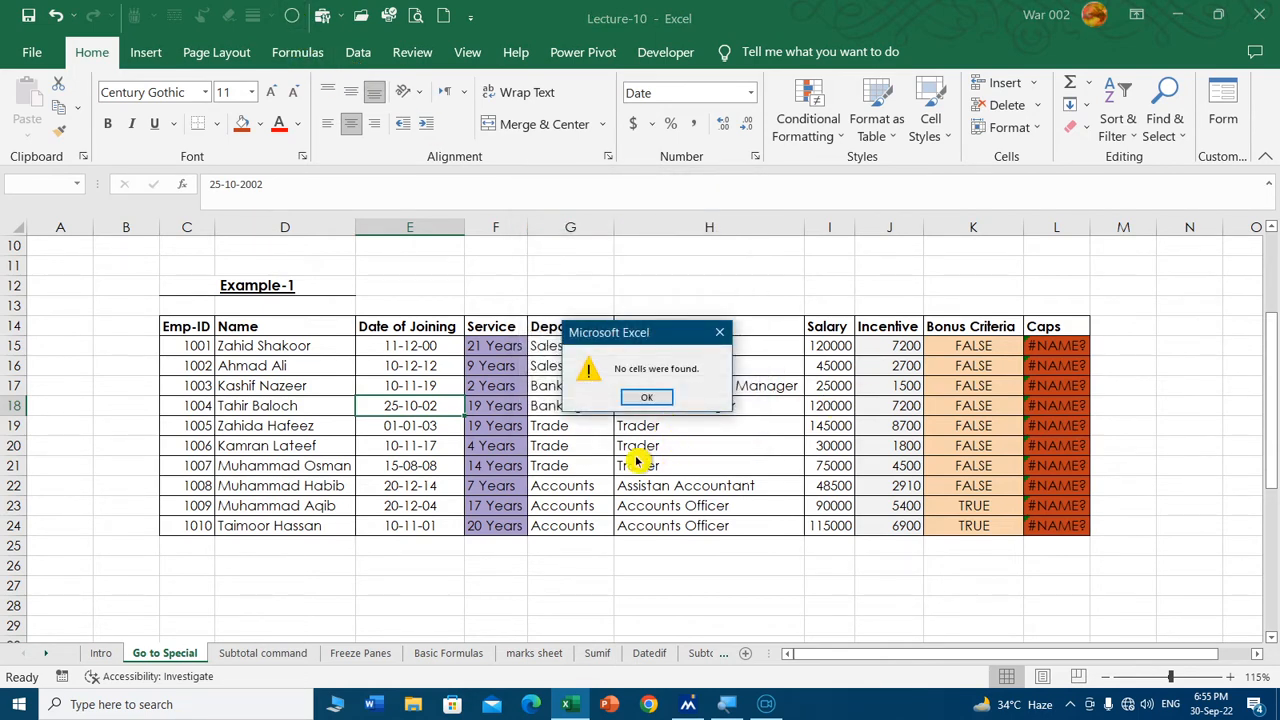
left_click(647, 397)
Apply a Duplicate Values conditional formatting rule to Emp-ID cells C15:C24, using Light Red Fill with Dark Red Text.
left_click_drag(190, 347, 190, 525)
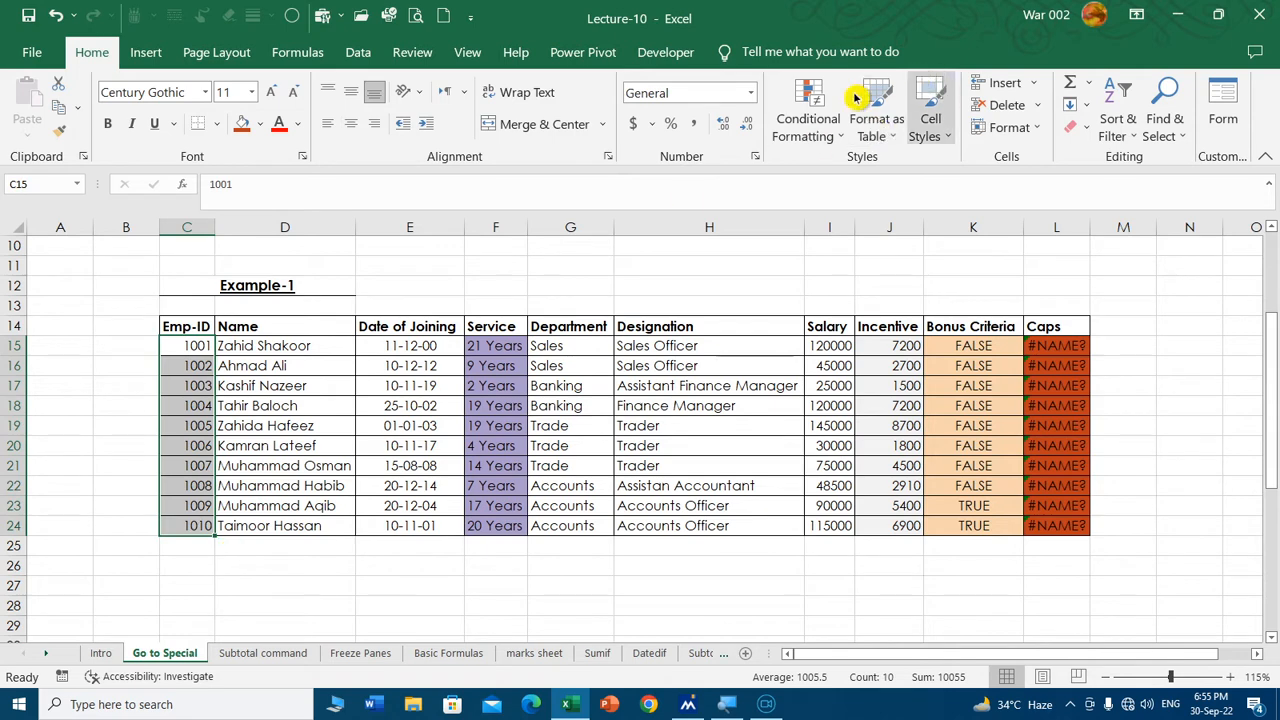
left_click(808, 116)
mouse_move(944, 240)
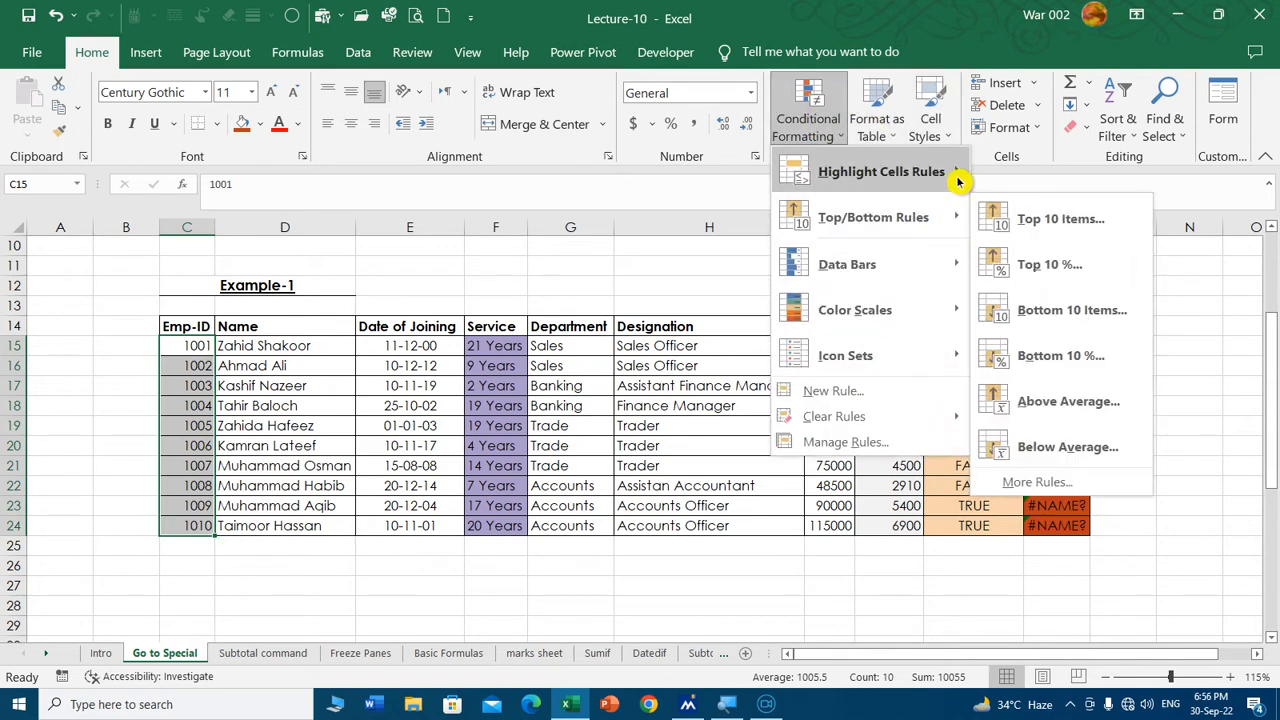
mouse_move(955, 175)
left_click(1091, 449)
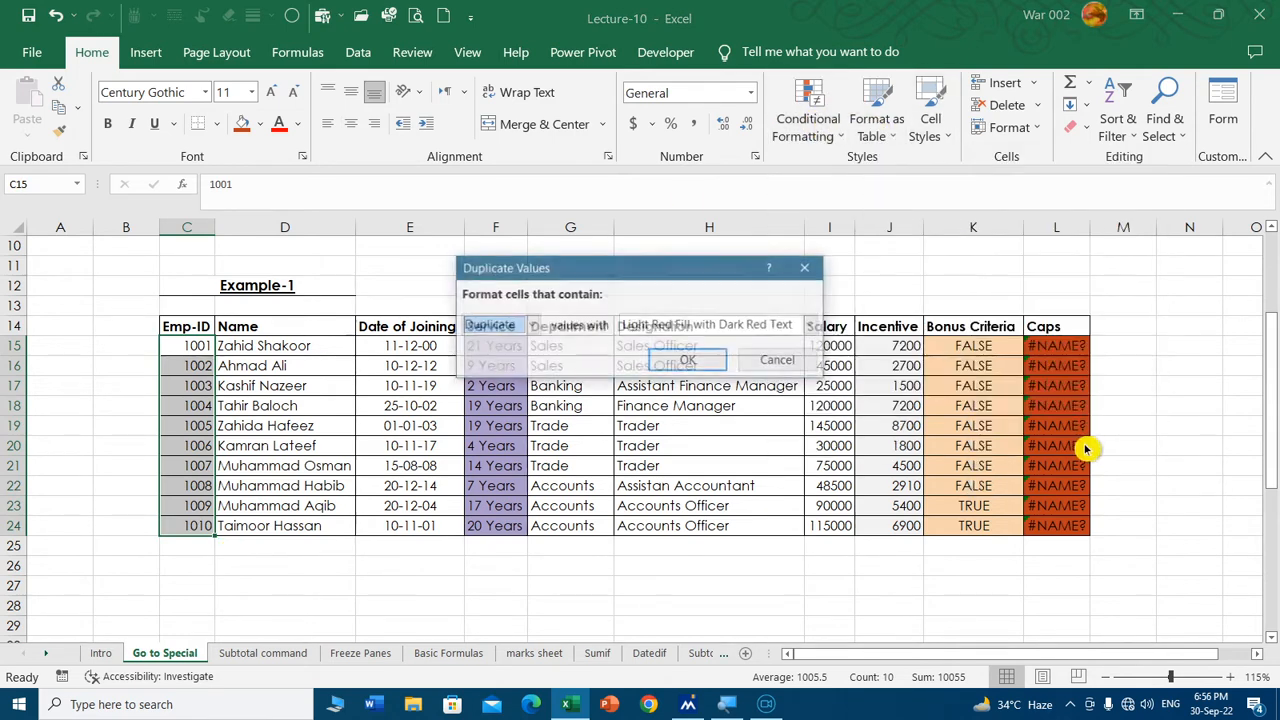
left_click(675, 362)
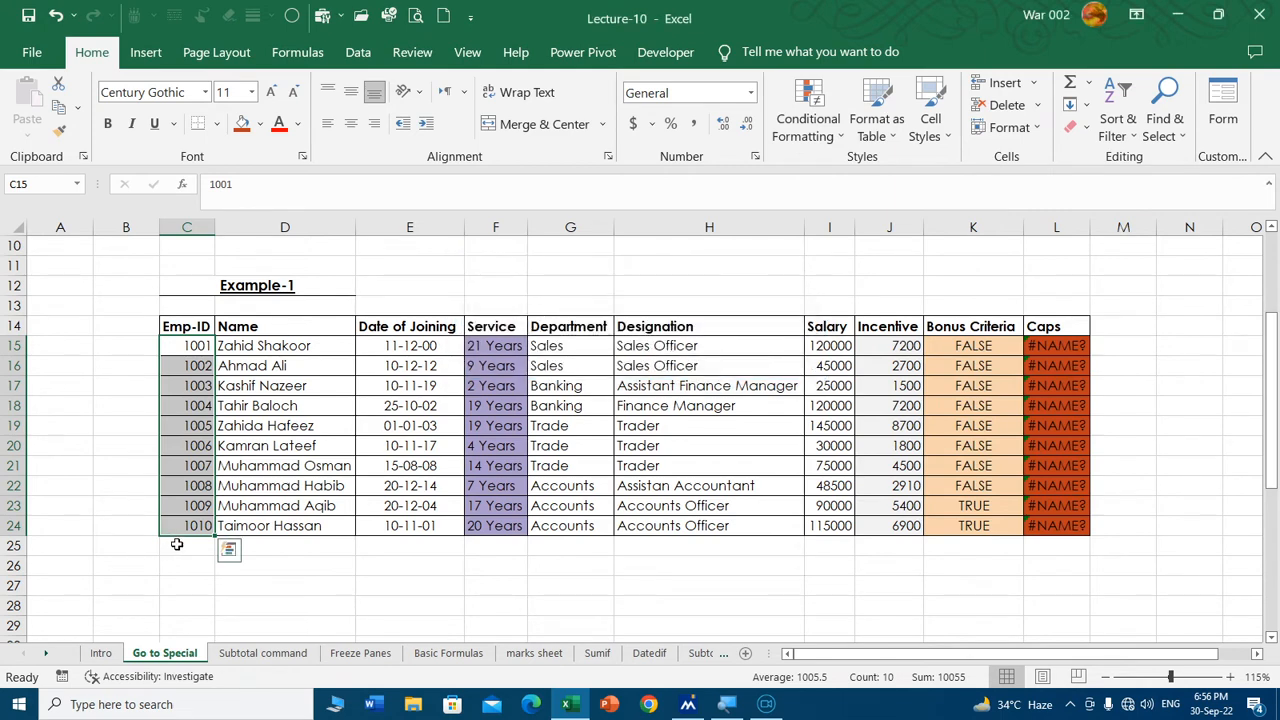
Test the duplicate rule by entering 1001 in Emp-ID cell C18, then undo the entry.
left_click(250, 446)
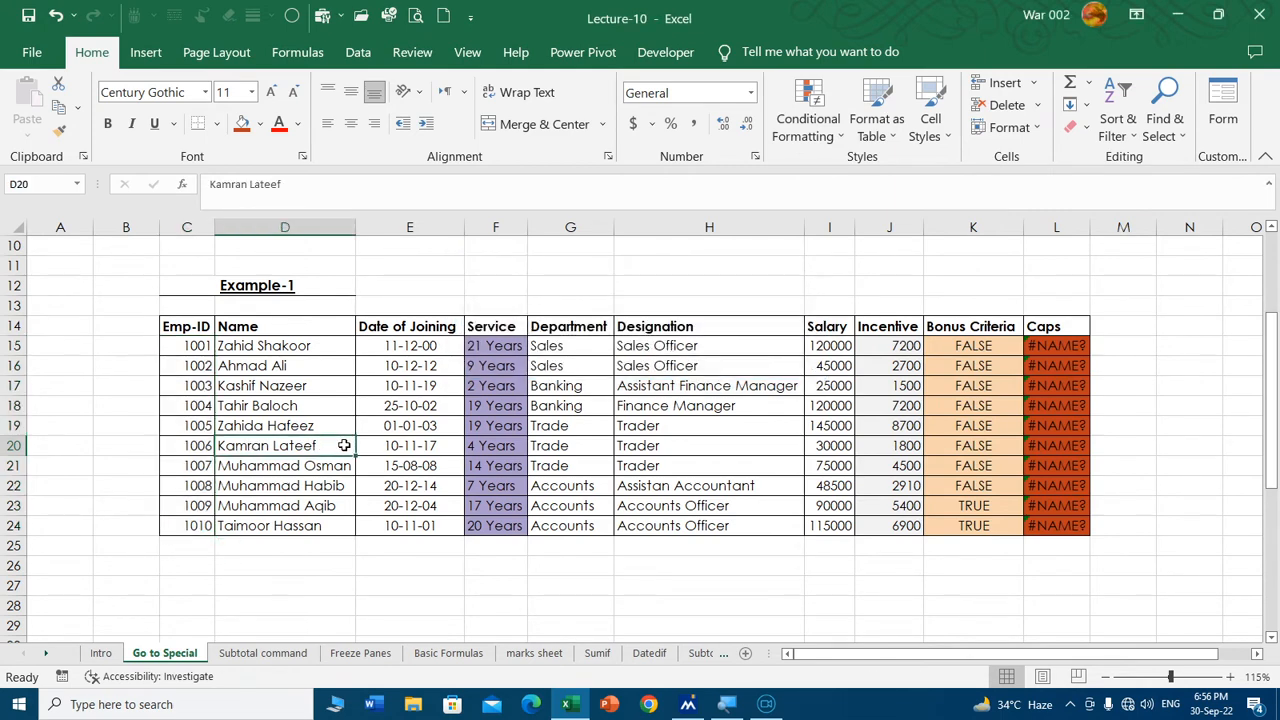
left_click(192, 405)
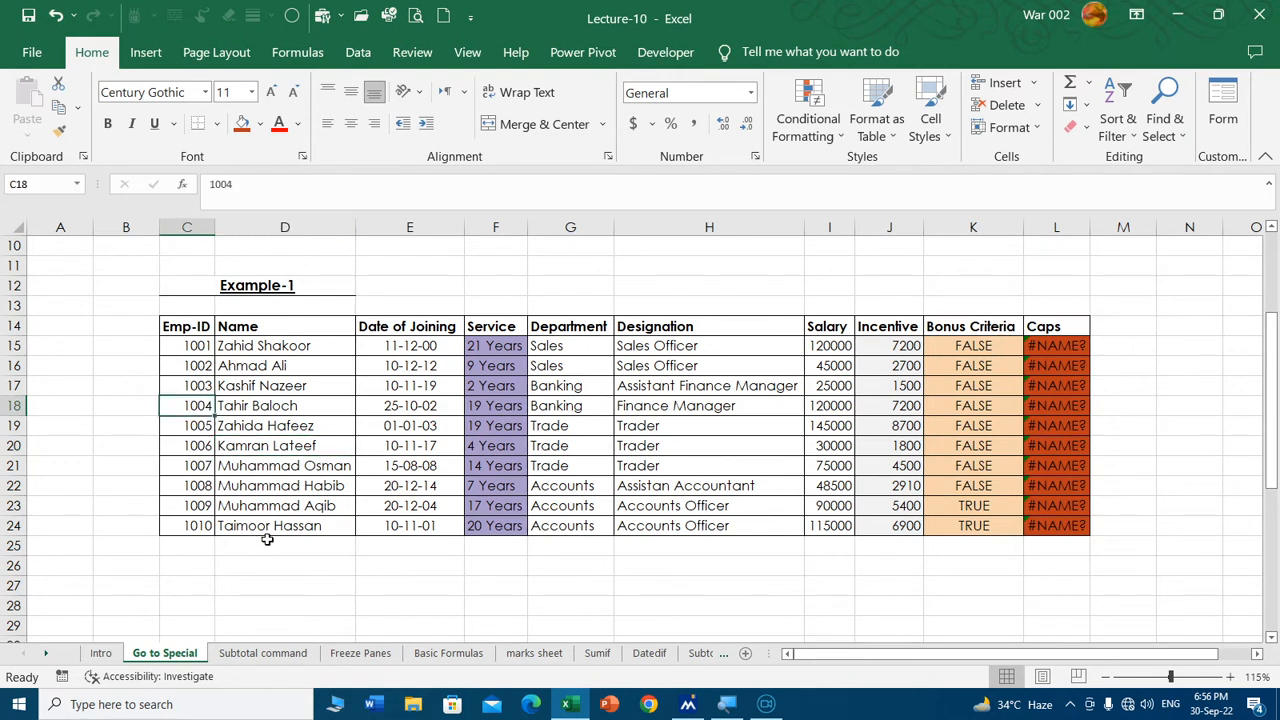
type("1001")
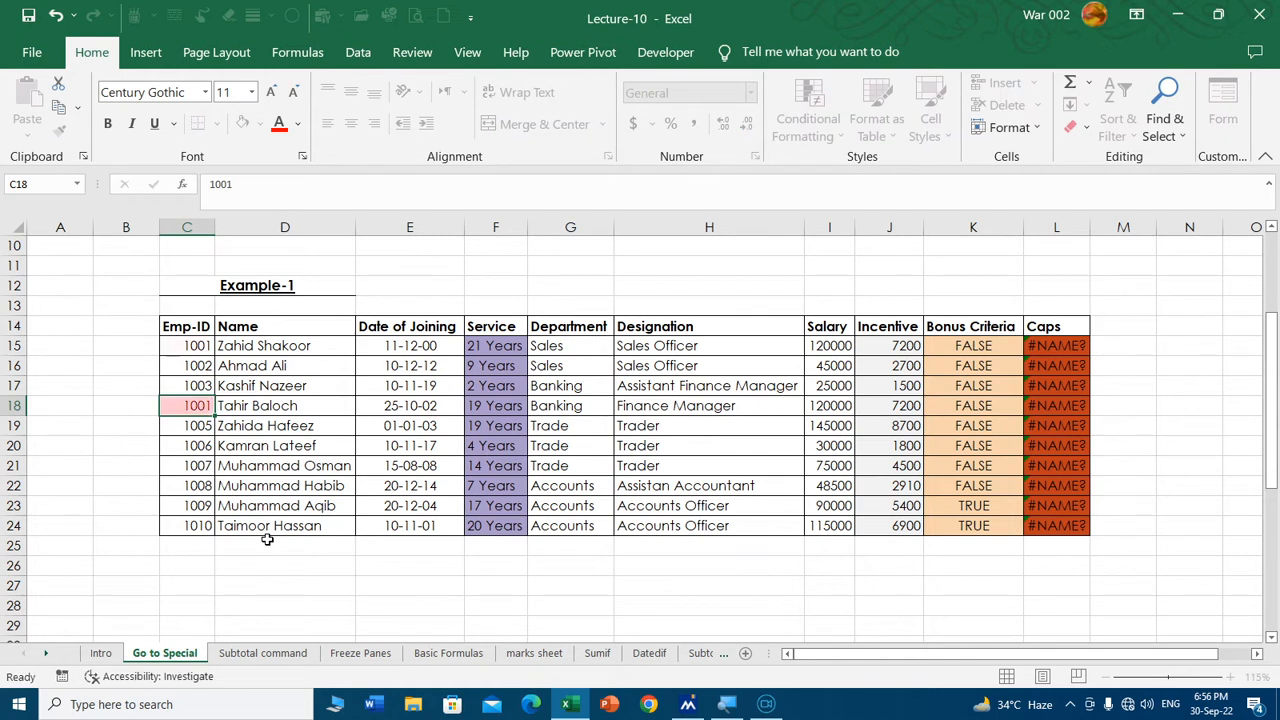
key("Return")
left_click(199, 404)
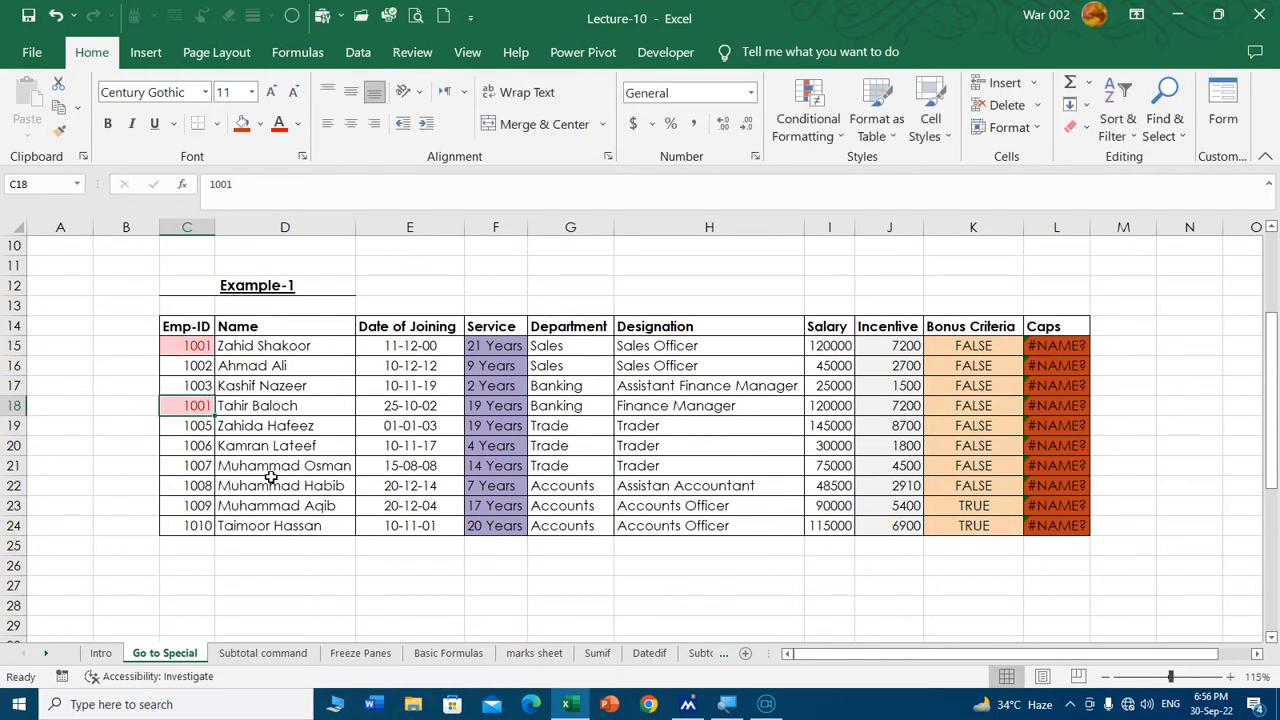
key("ctrl+z")
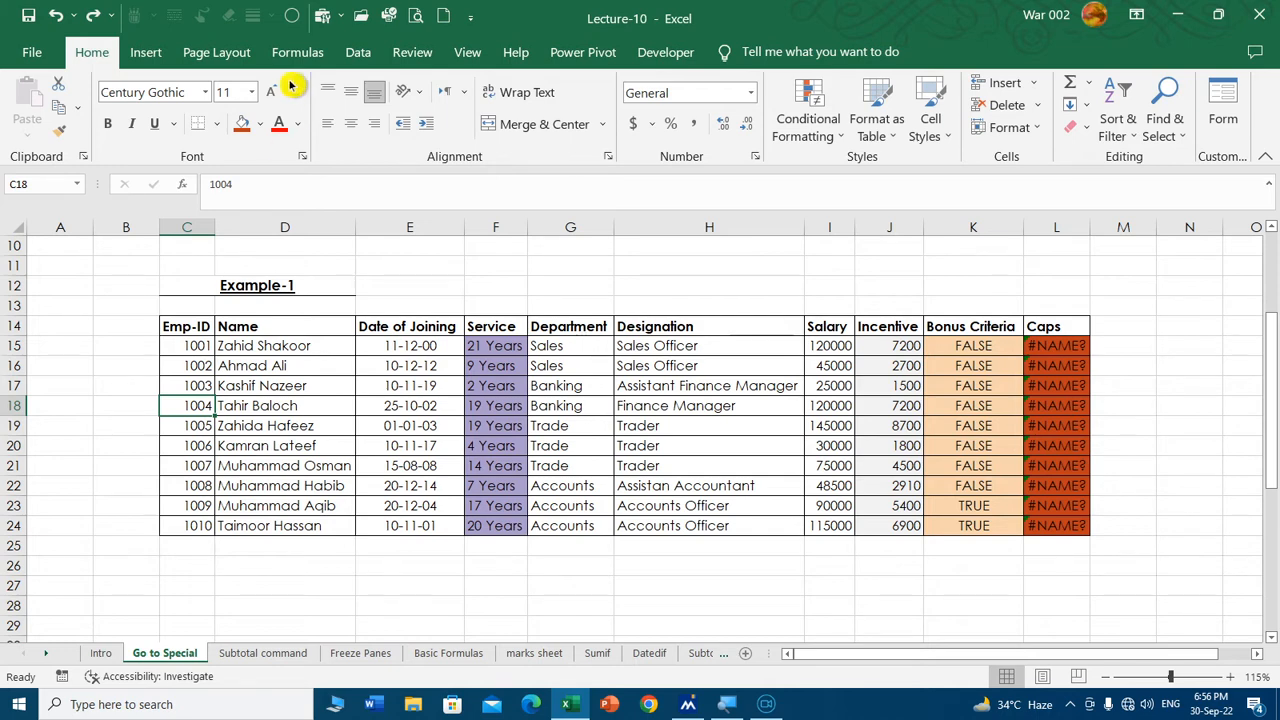
Select the cells with conditional formats through Go To Special, fill them with a pink theme shade and deselect them.
left_click(291, 18)
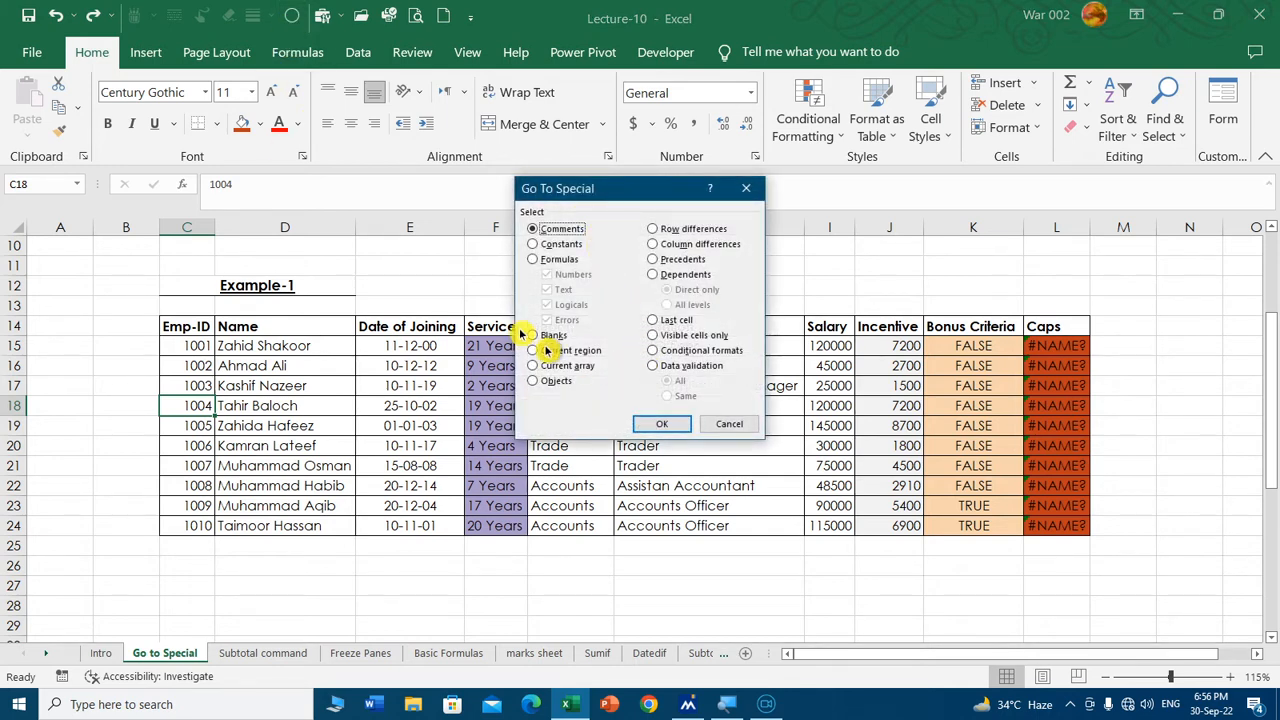
left_click(660, 351)
left_click(677, 424)
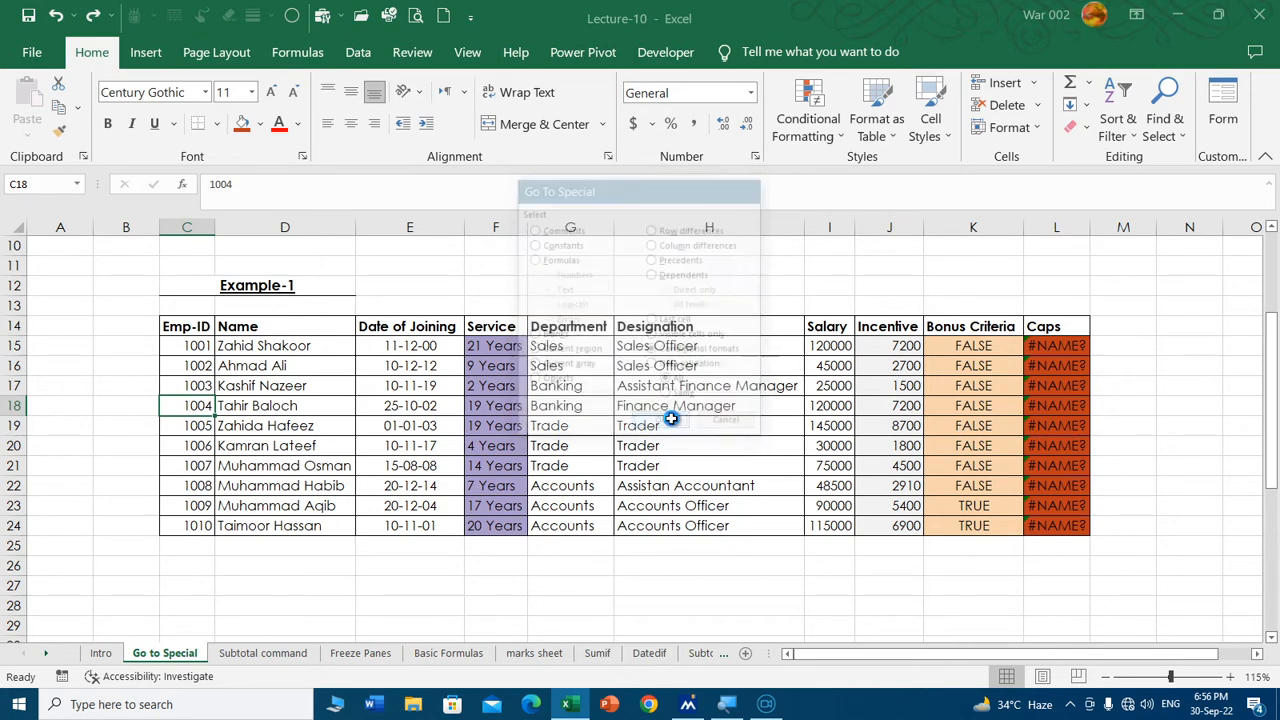
left_click(260, 124)
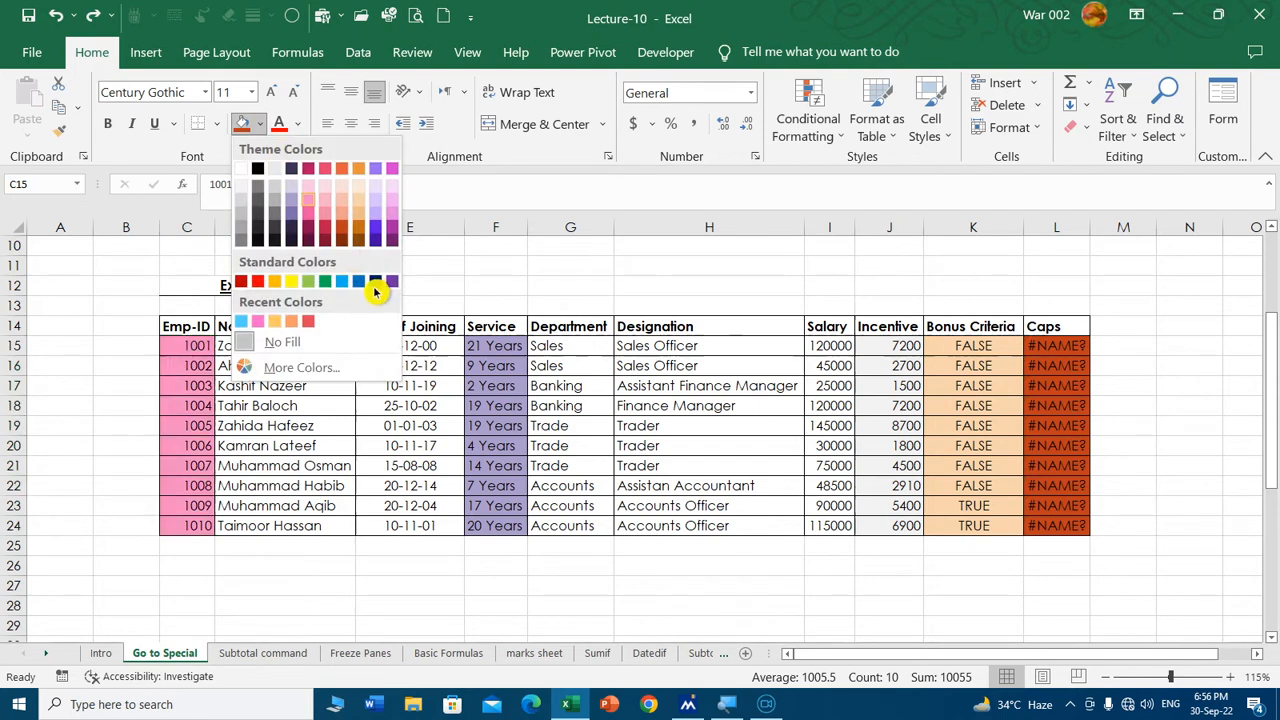
left_click(396, 220)
left_click(594, 264)
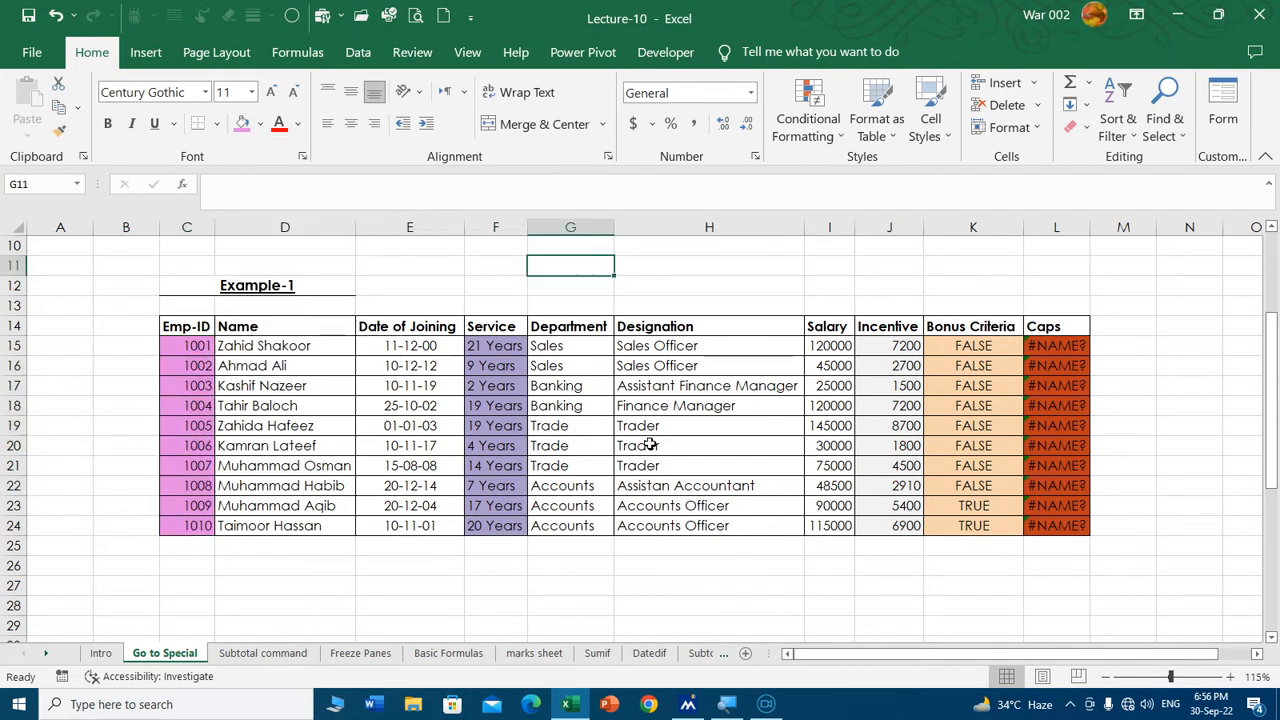
Examine the drop-down lists attached to Department cells G18 and G19.
left_click(568, 408)
left_click(620, 408)
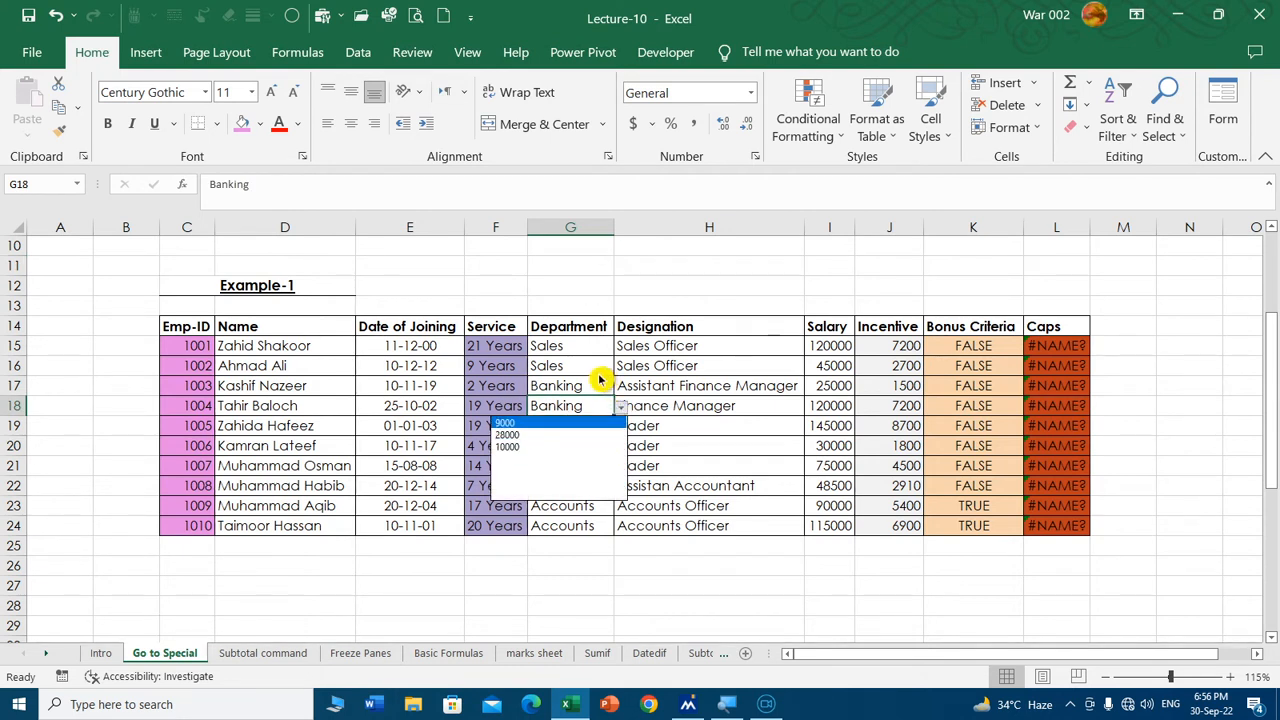
key("Escape")
left_click(590, 432)
left_click(592, 460)
left_click(596, 428)
left_click(620, 426)
key("Escape")
Clear the existing data validation from Department cells G15:G24.
left_click_drag(580, 345, 583, 522)
left_click(356, 52)
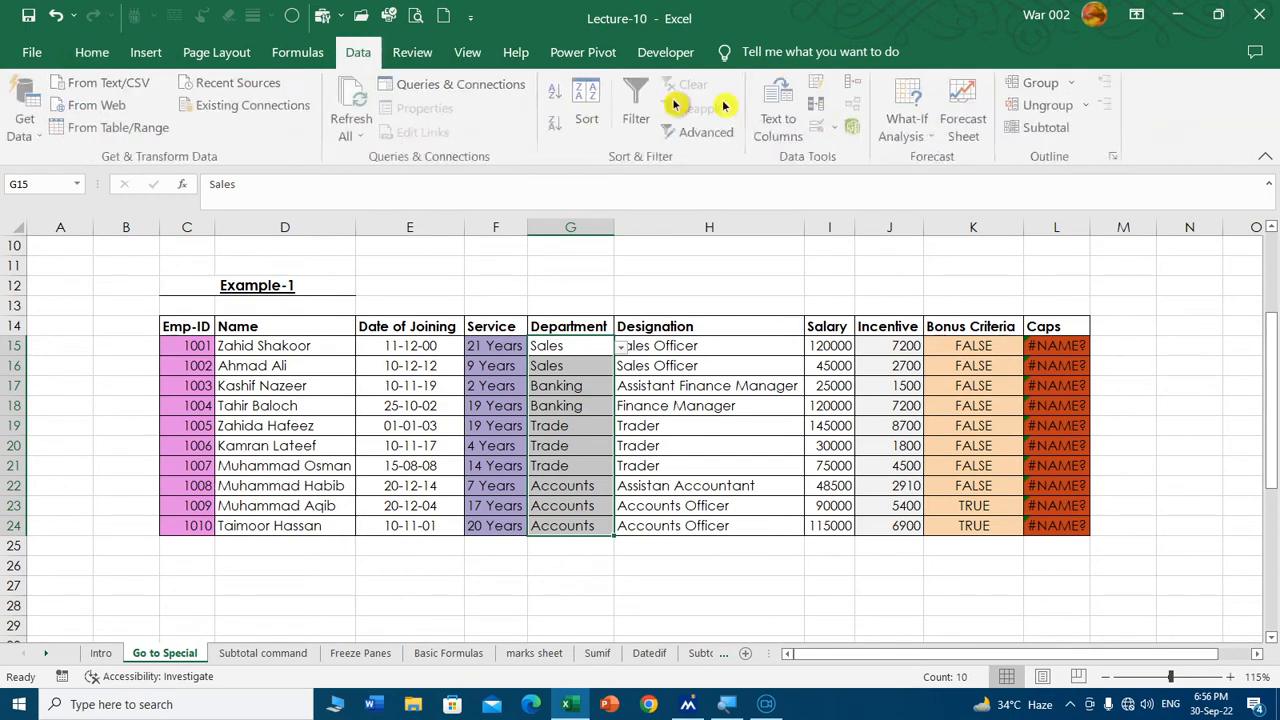
left_click(822, 127)
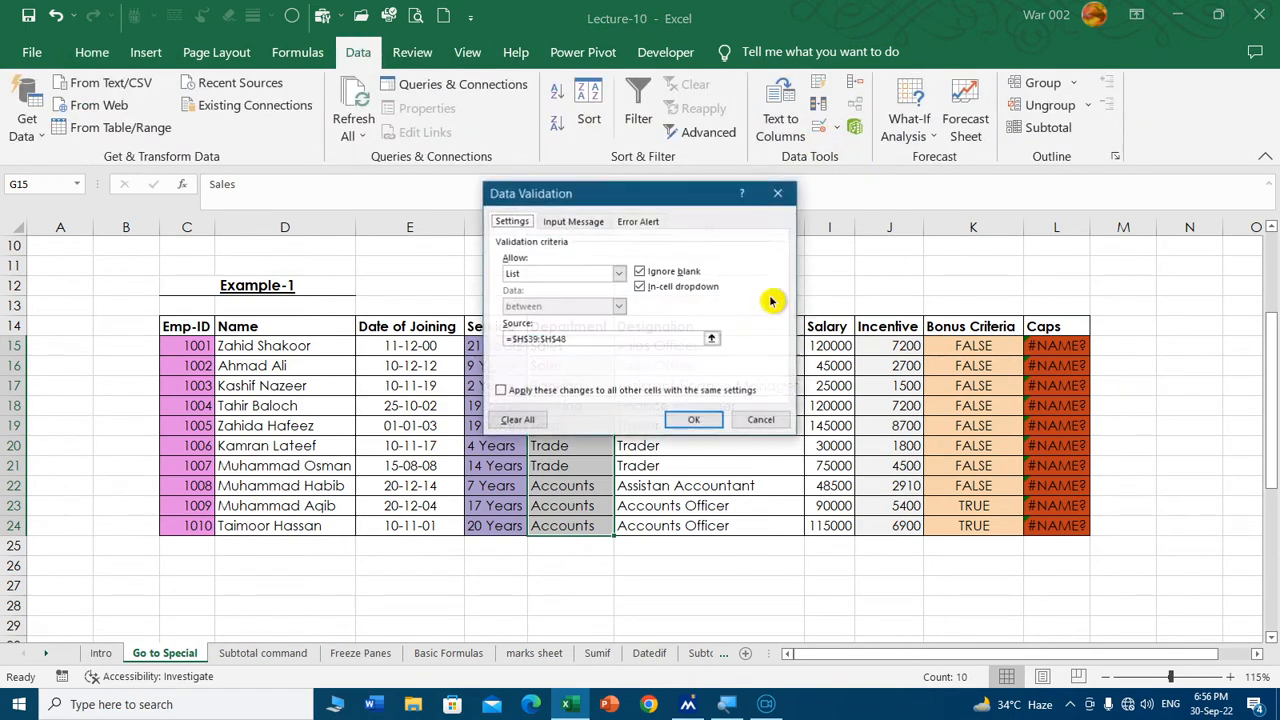
left_click(530, 421)
left_click(694, 420)
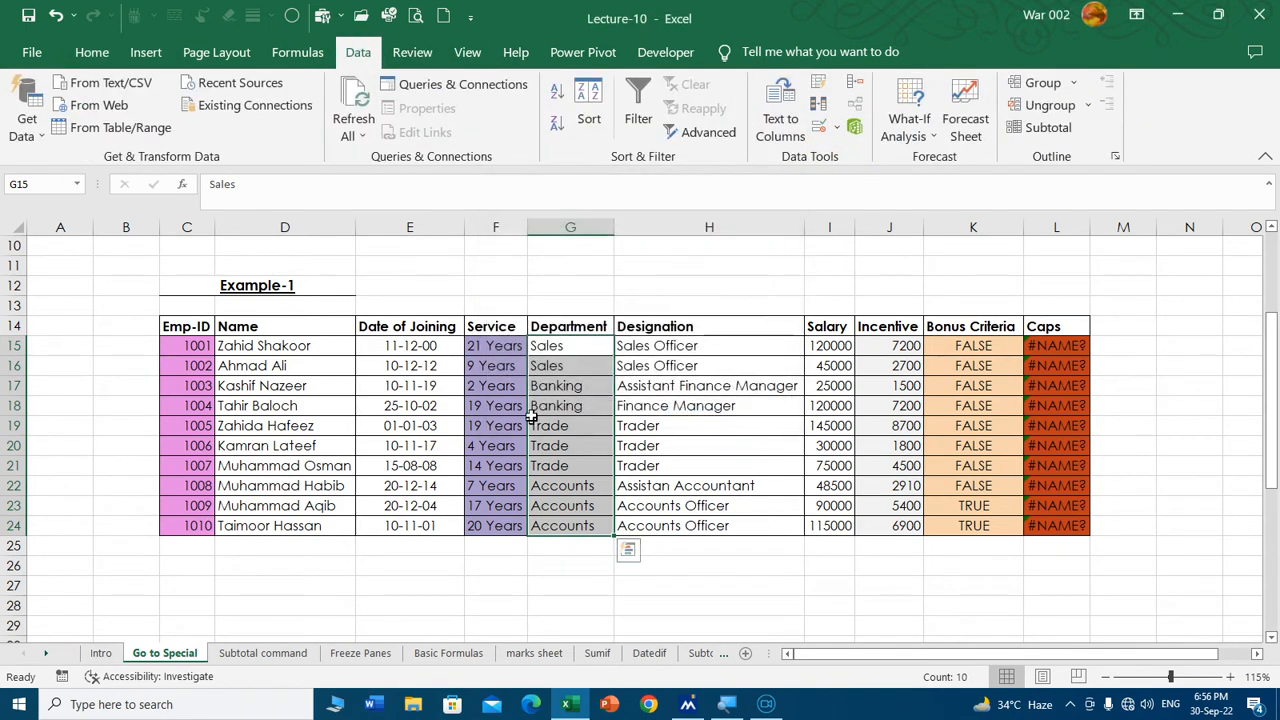
Apply List data validation to Department cell G15 with the source "Accounts, Sales, Trade, Banking".
left_click(586, 352)
left_click(820, 127)
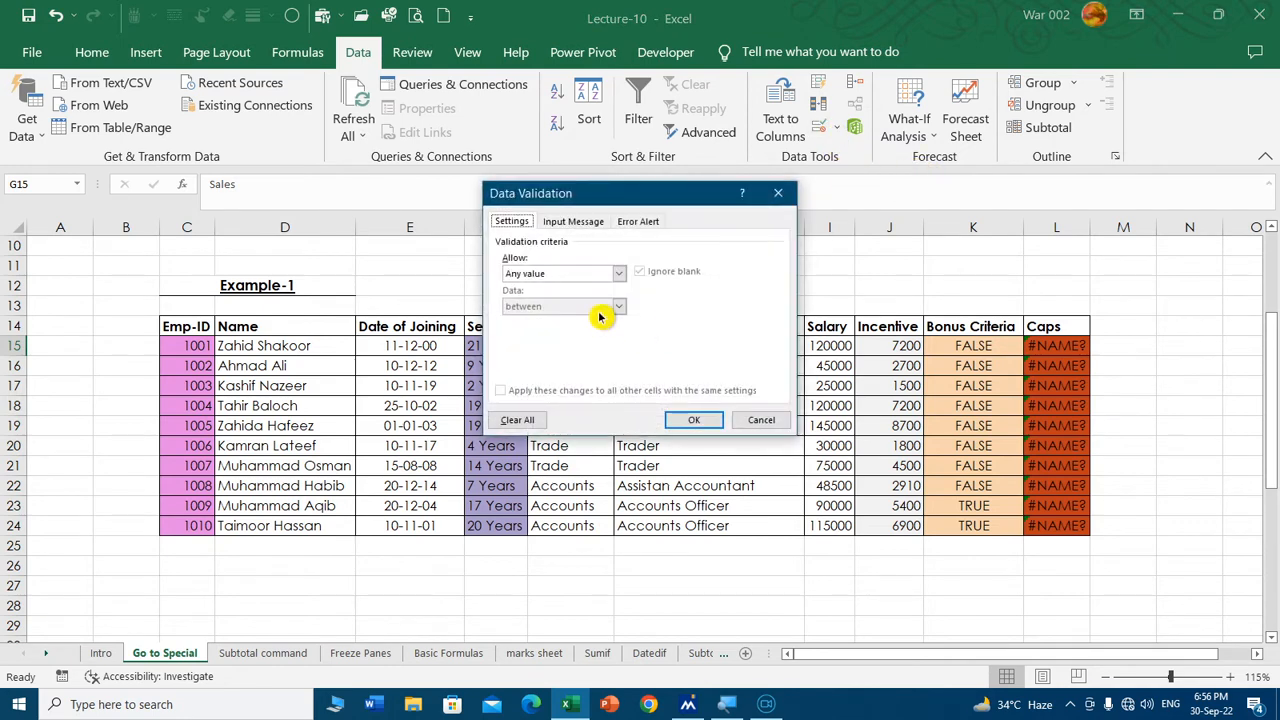
left_click(584, 277)
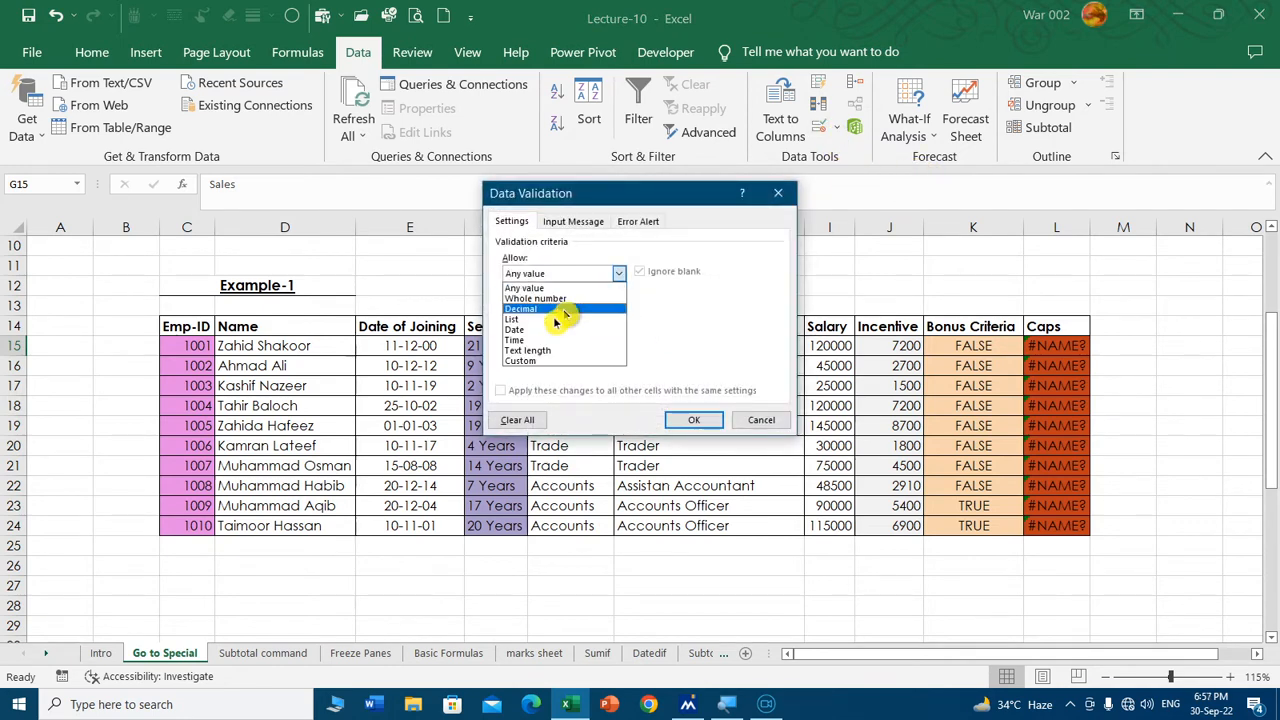
left_click(533, 320)
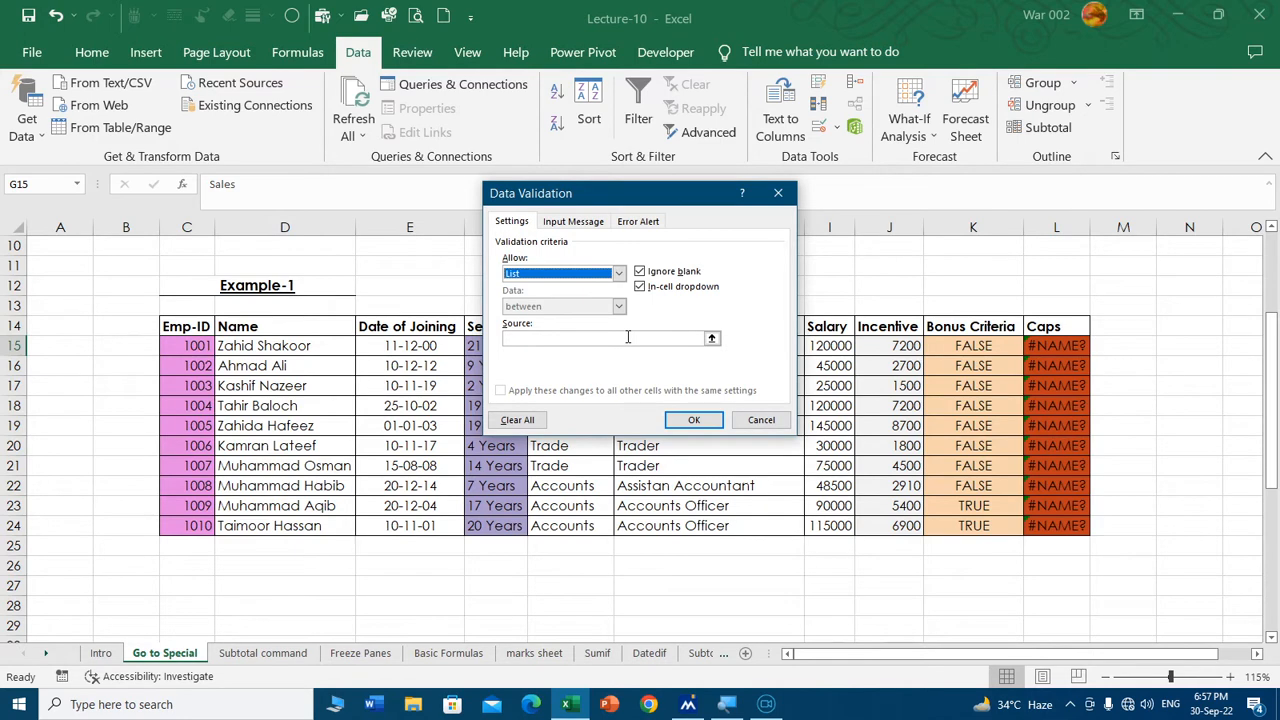
left_click_drag(690, 195, 878, 129)
left_click(857, 271)
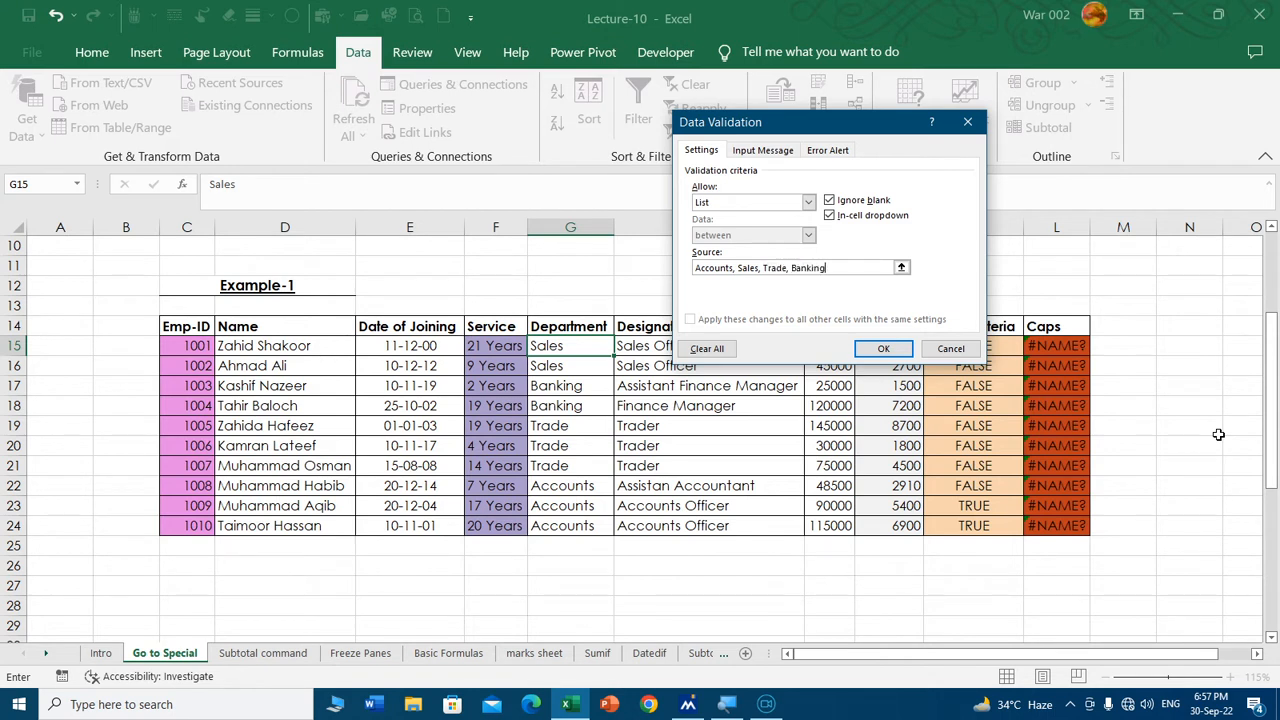
left_click(902, 350)
Choose Trade from the validation list in Department cell G15, then select cell G16.
left_click(621, 346)
left_click(575, 408)
left_click(600, 370)
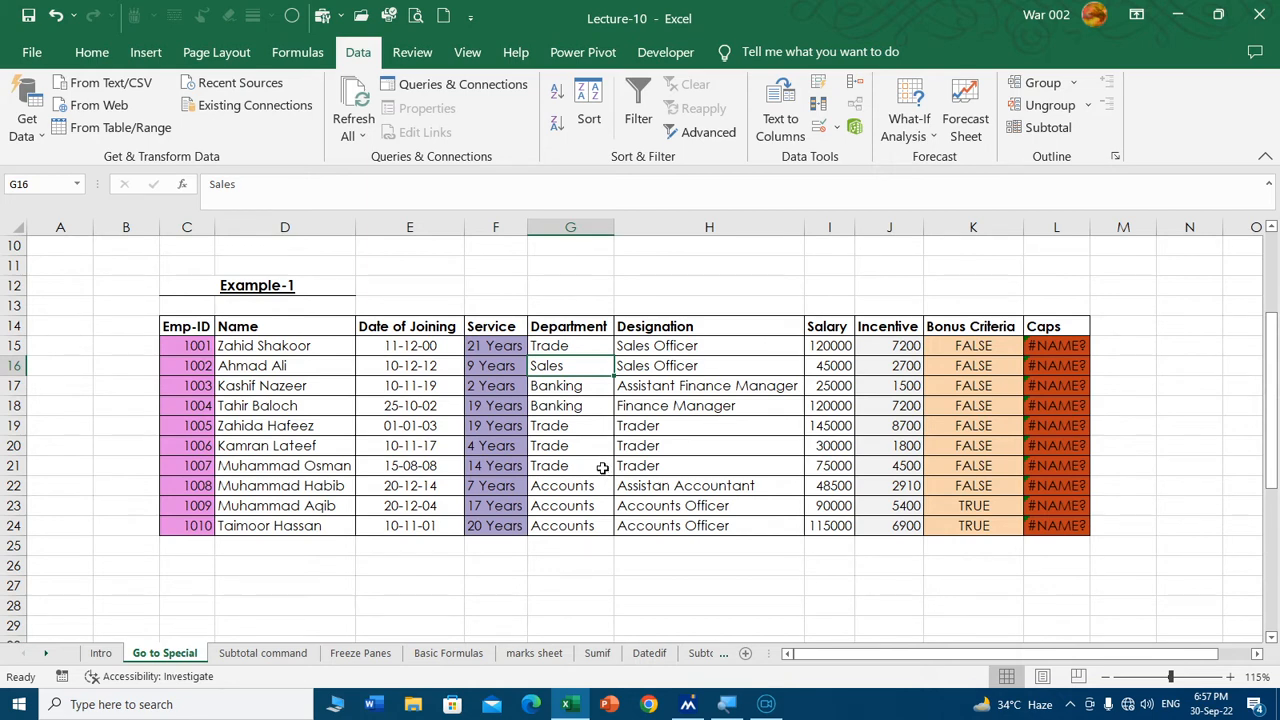
Select all cells with data validation through Go To Special, then deselect them.
left_click(291, 15)
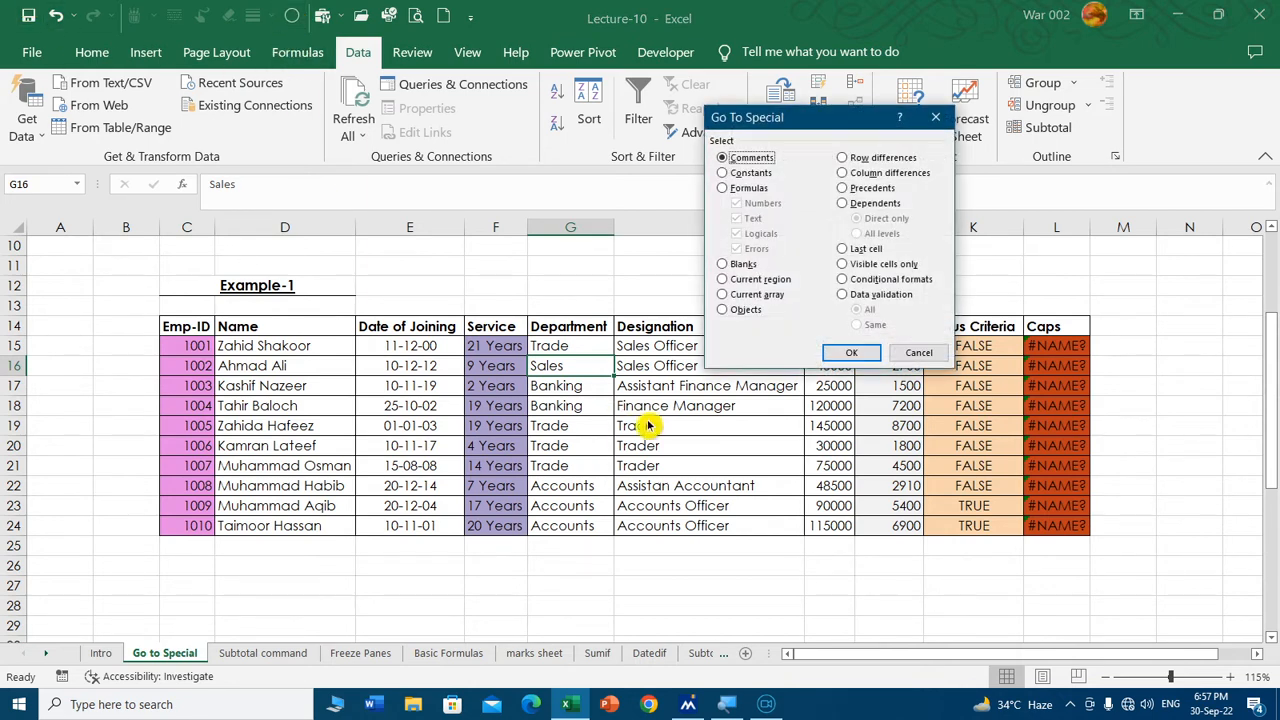
left_click(846, 295)
left_click(851, 352)
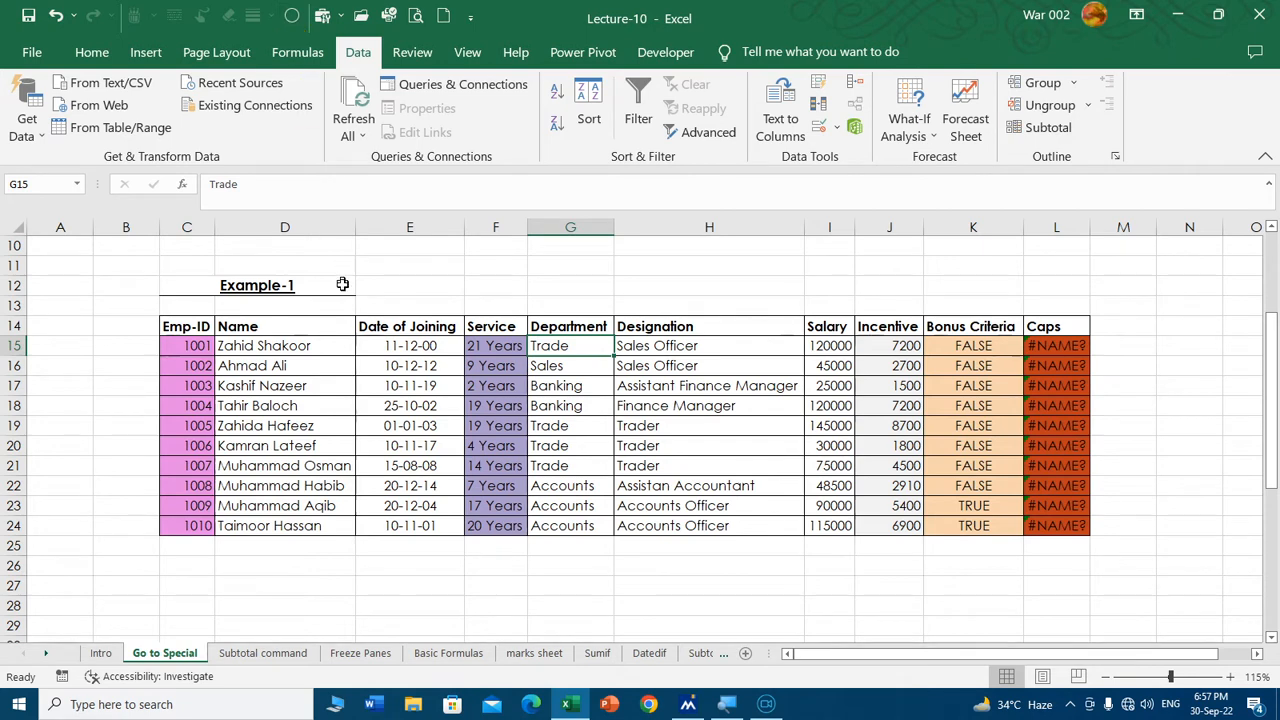
left_click(306, 507)
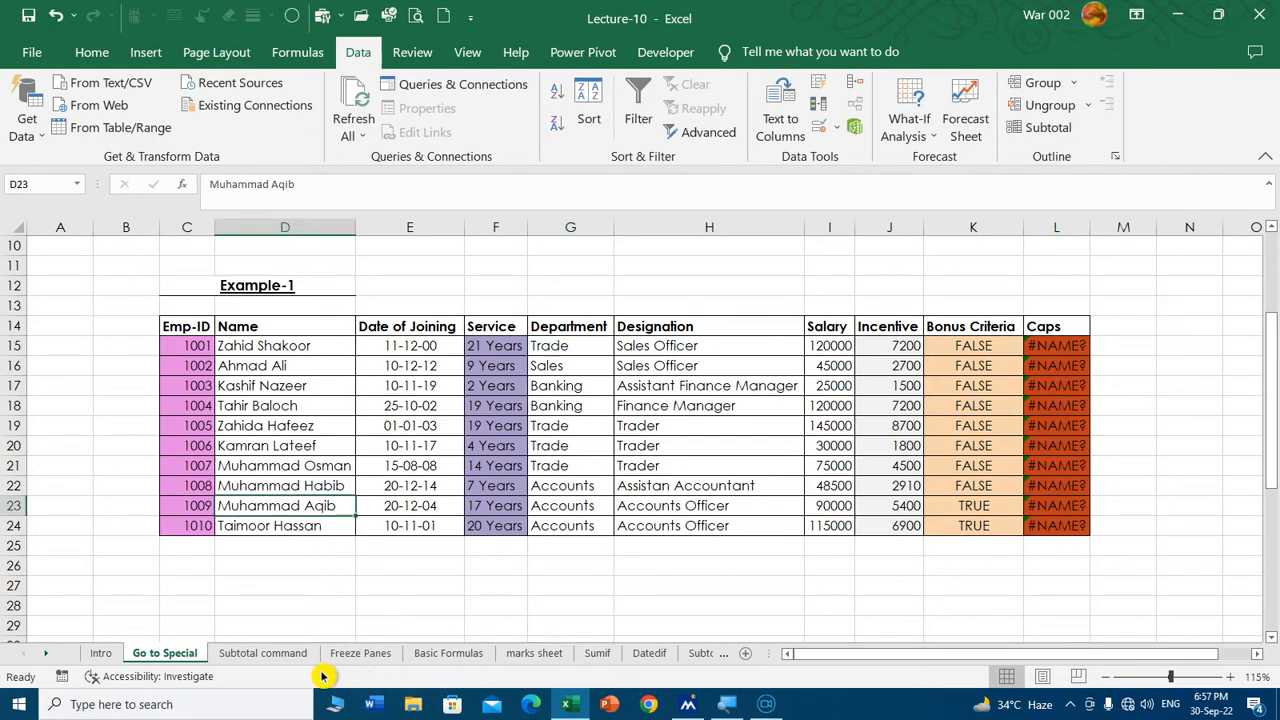
Select every object on the Go to Special sheet with Go To Special, starting from empty cell F11.
scroll(423, 583, "up", 3)
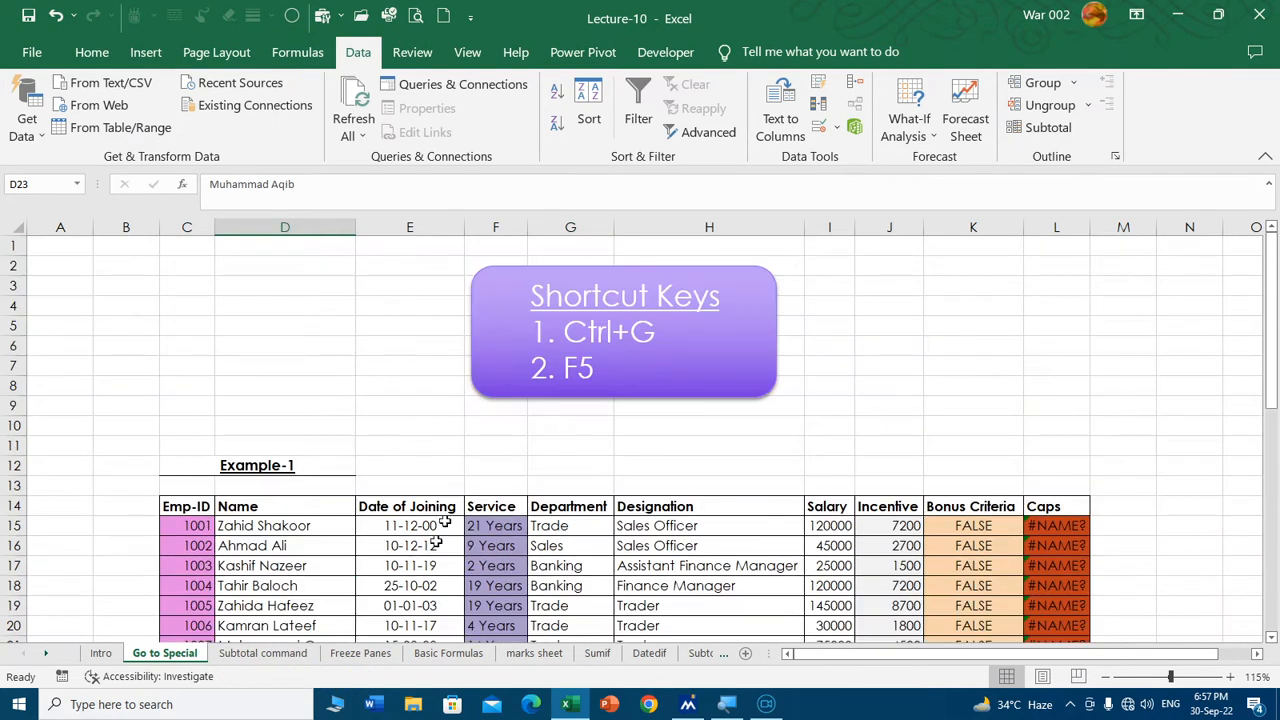
left_click(487, 420)
left_click(490, 443)
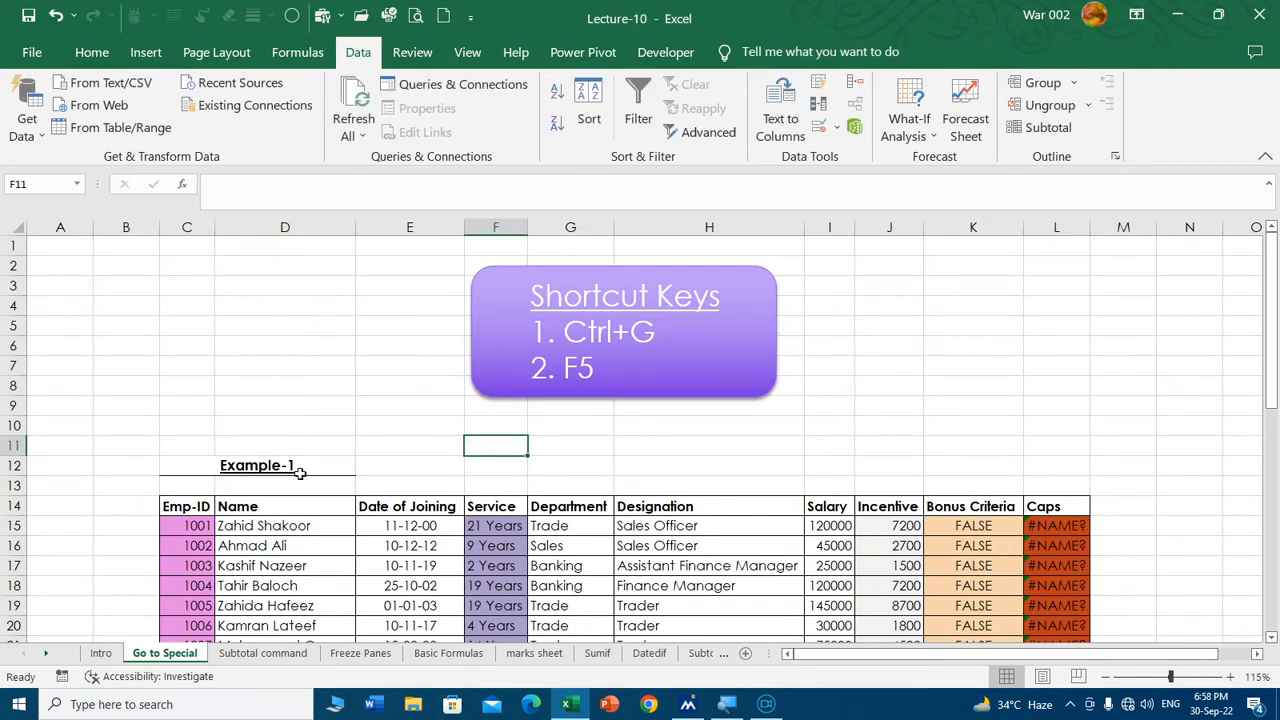
left_click(291, 17)
left_click(724, 310)
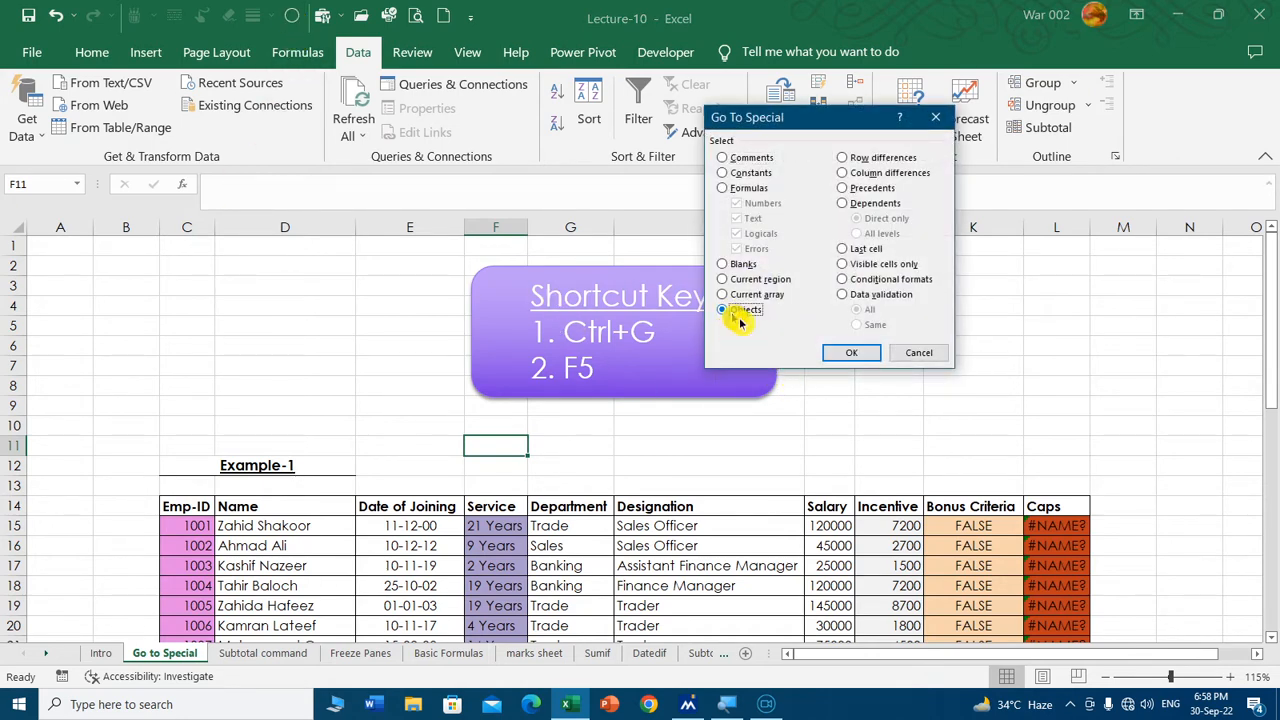
left_click(851, 352)
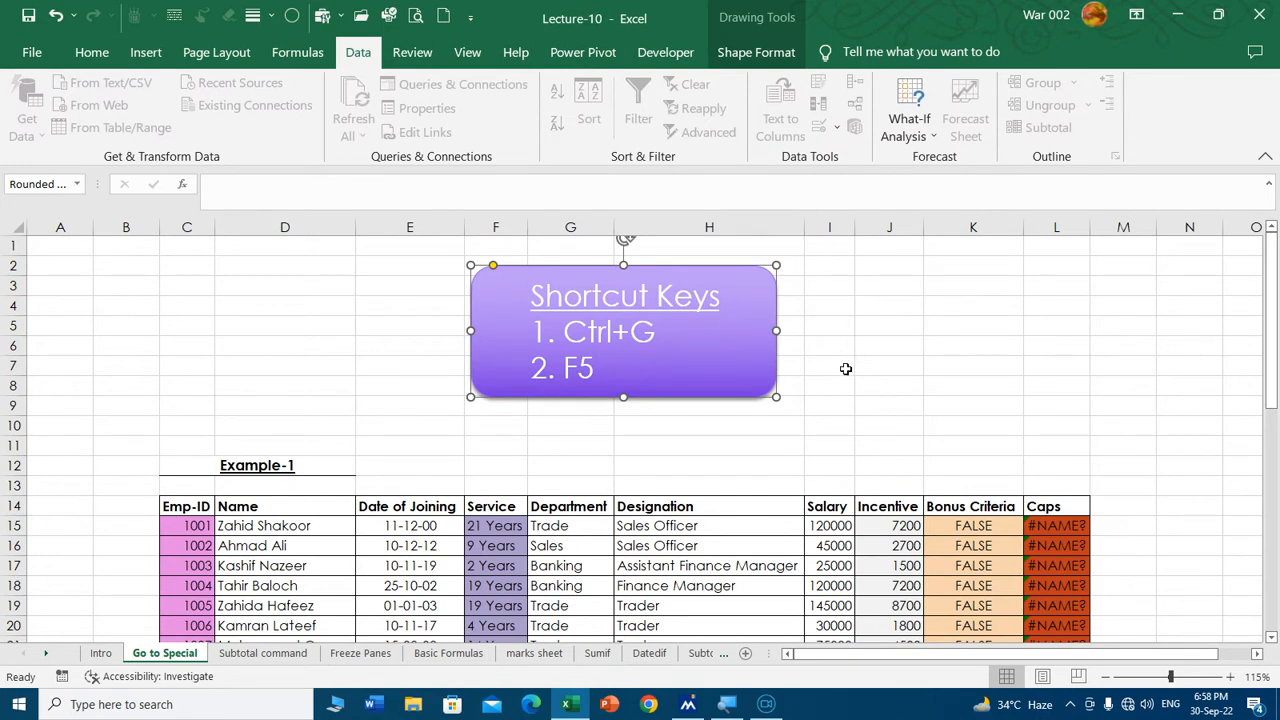
Delete the selected Shortcut Keys shape, undo the deletion and deselect the shape.
key("Delete")
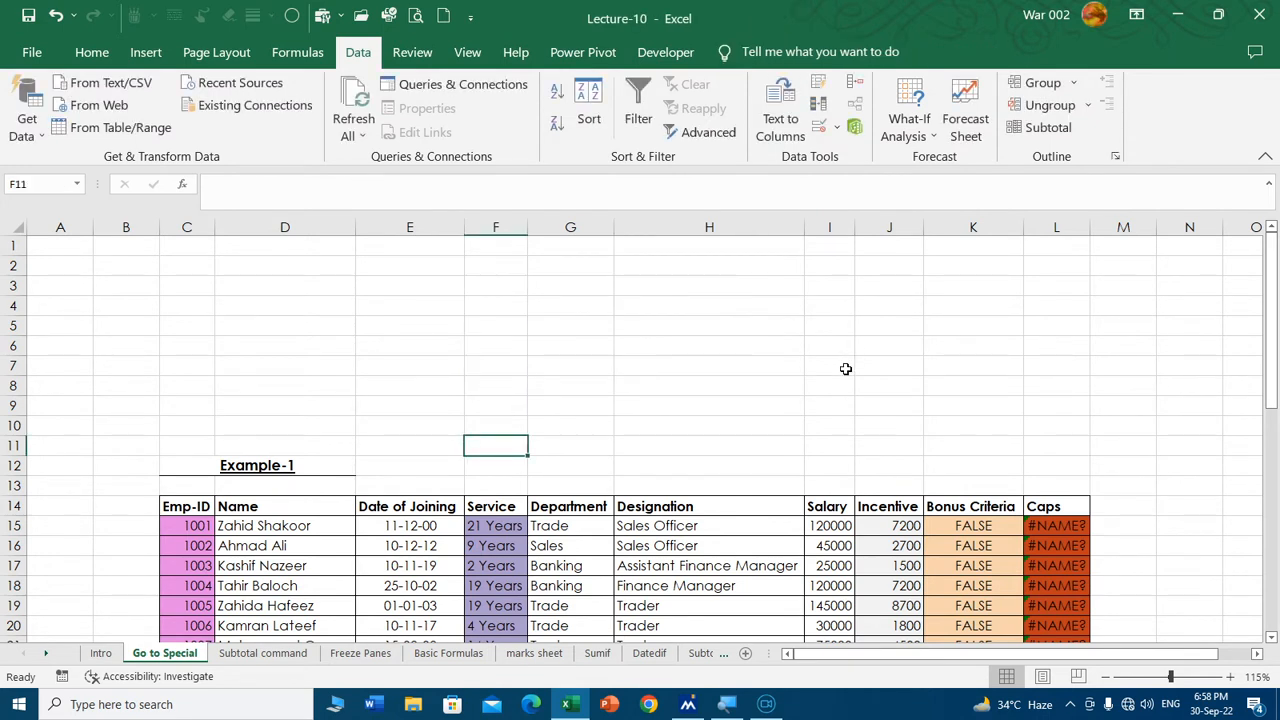
key("ctrl+z")
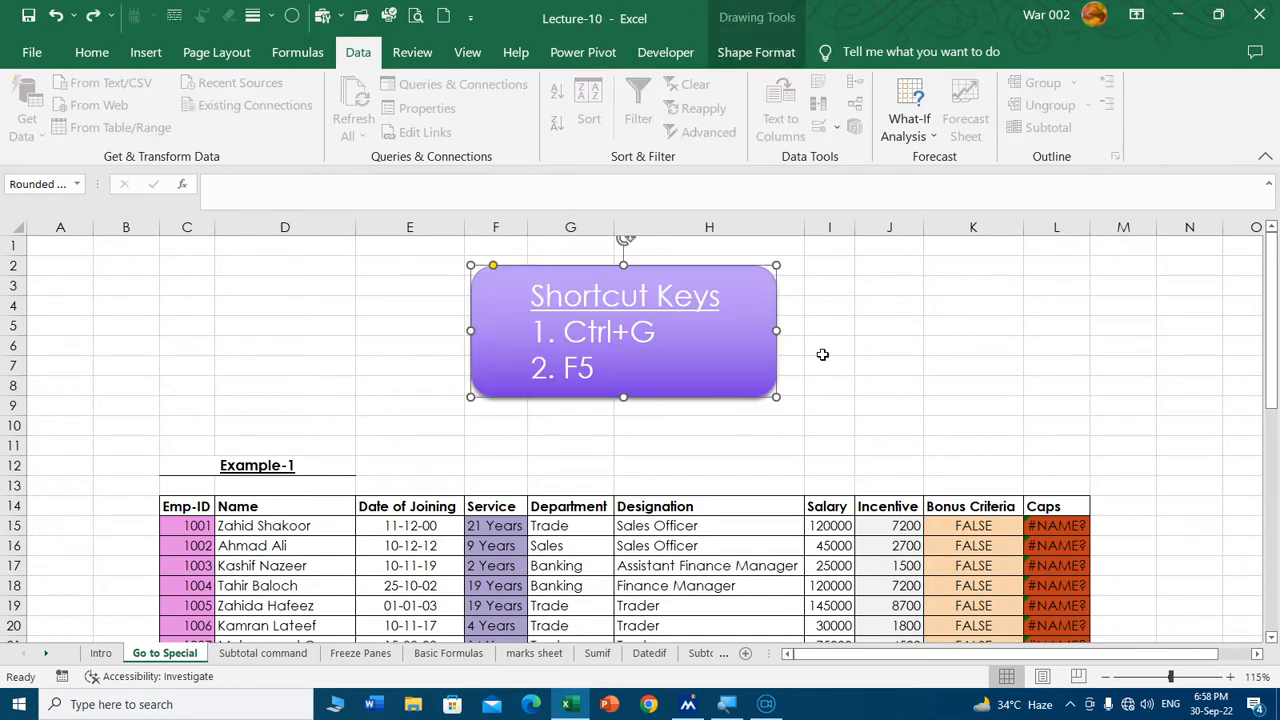
left_click(946, 325)
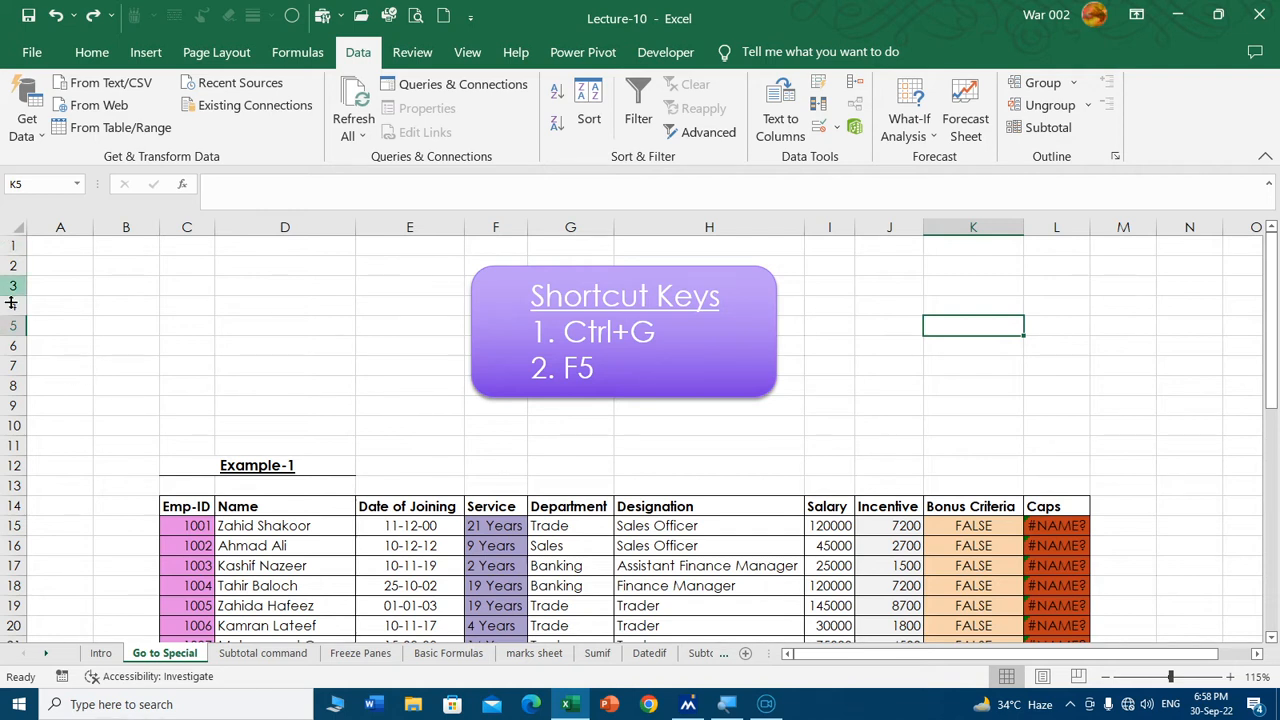
left_click(266, 367)
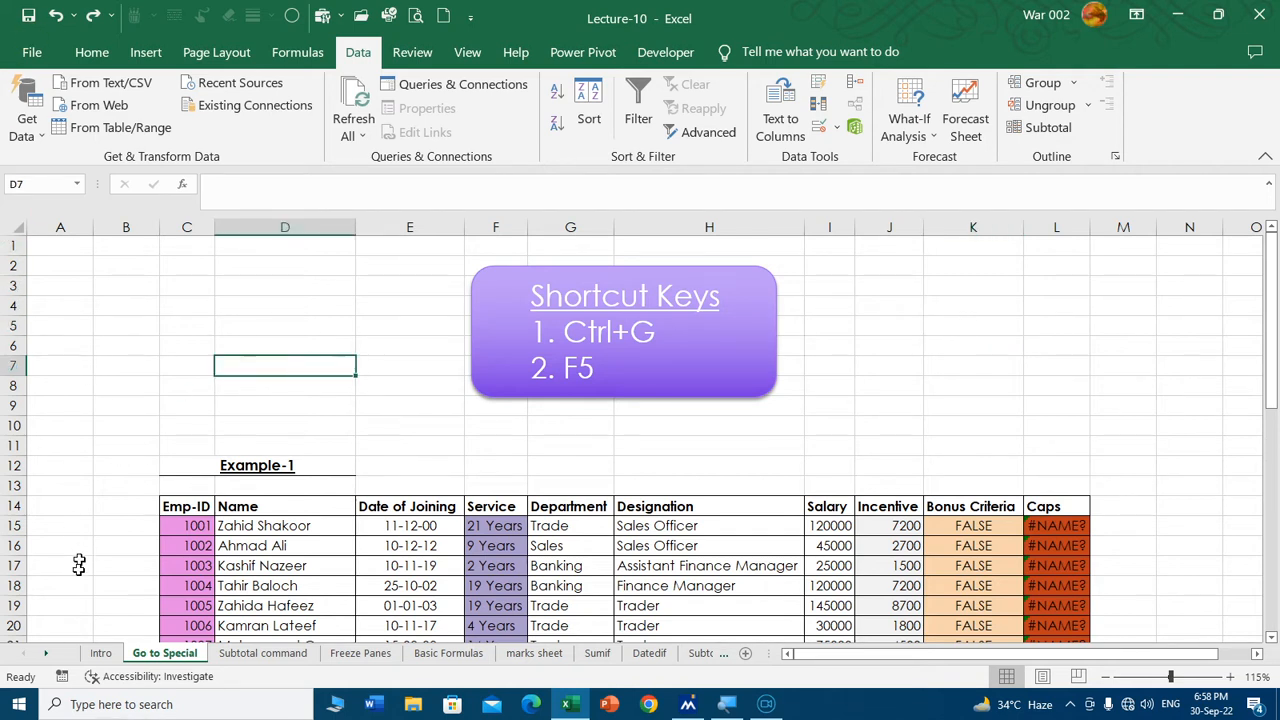
Review the Subtotal topic on the Intro sheet and locate the Subtotal command in the Outline group.
left_click(103, 653)
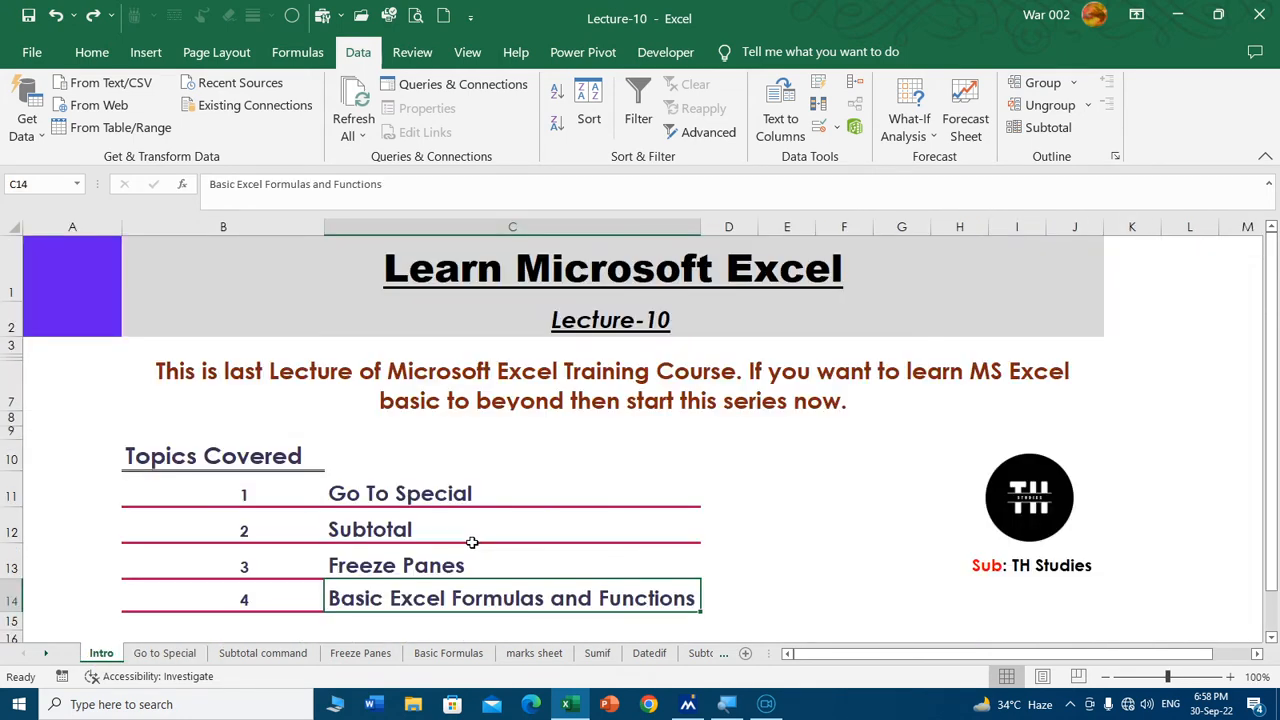
left_click(364, 534)
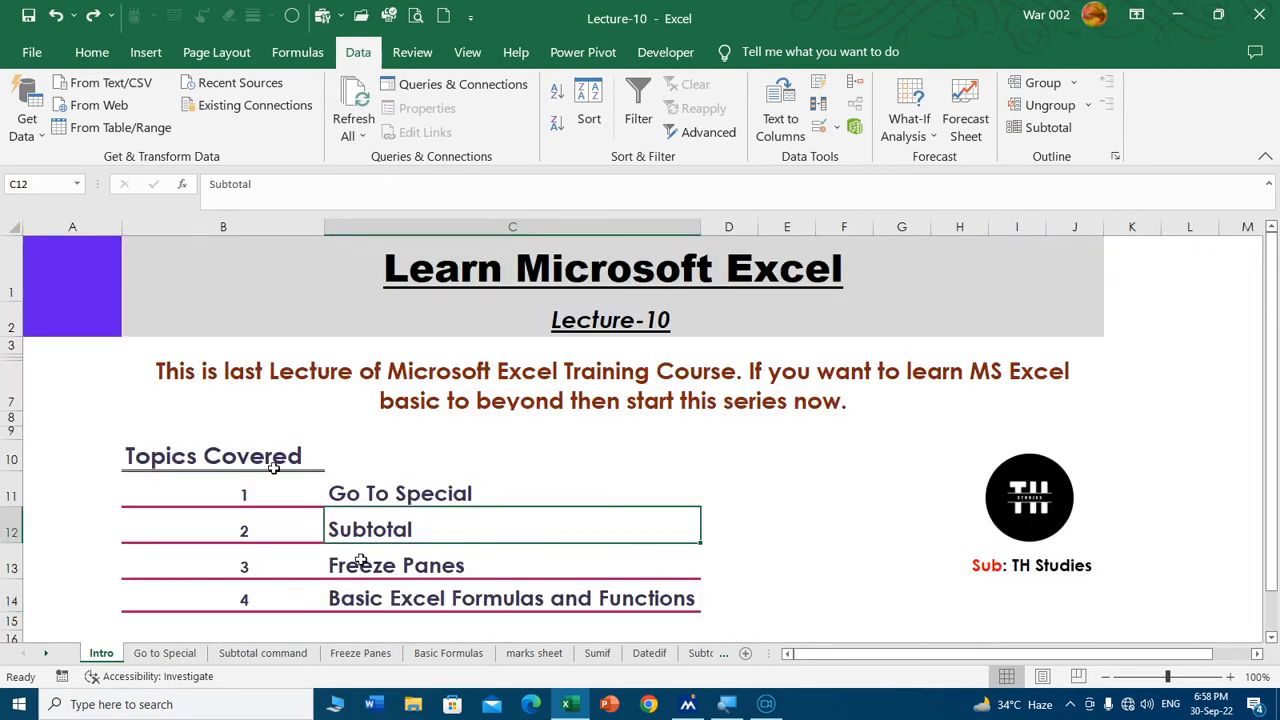
left_click(95, 52)
left_click(357, 54)
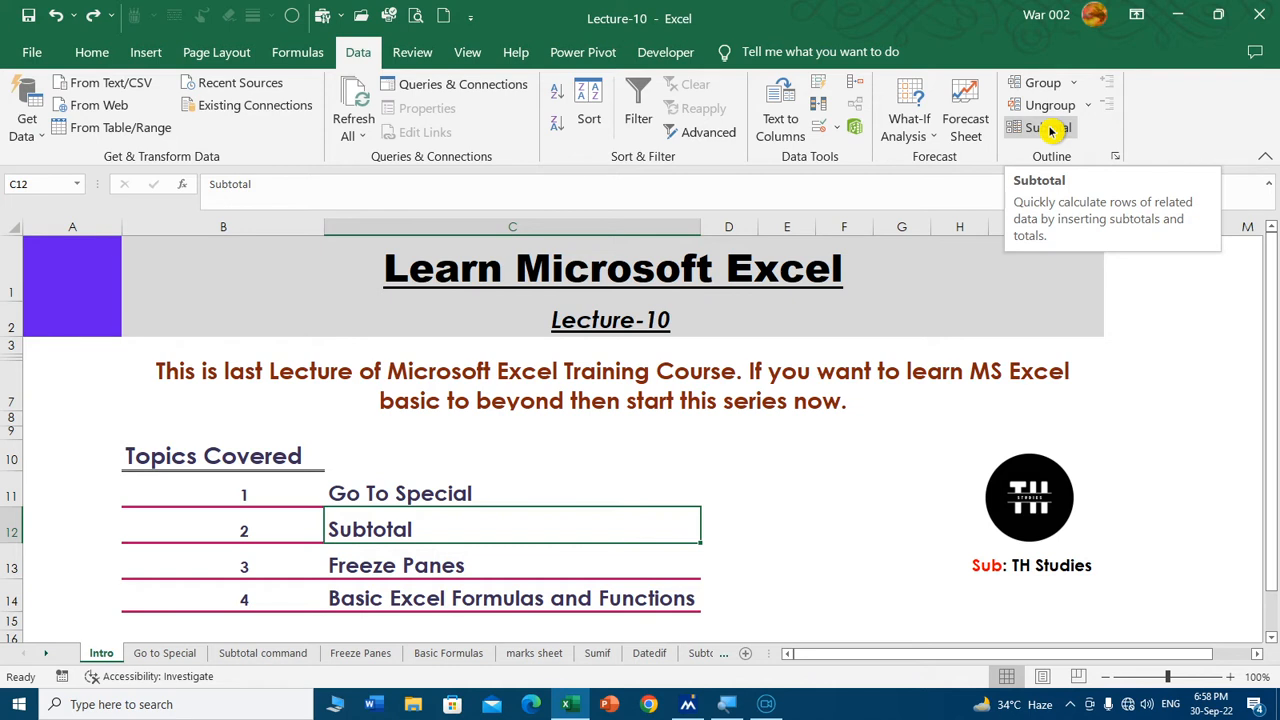
left_click(506, 475)
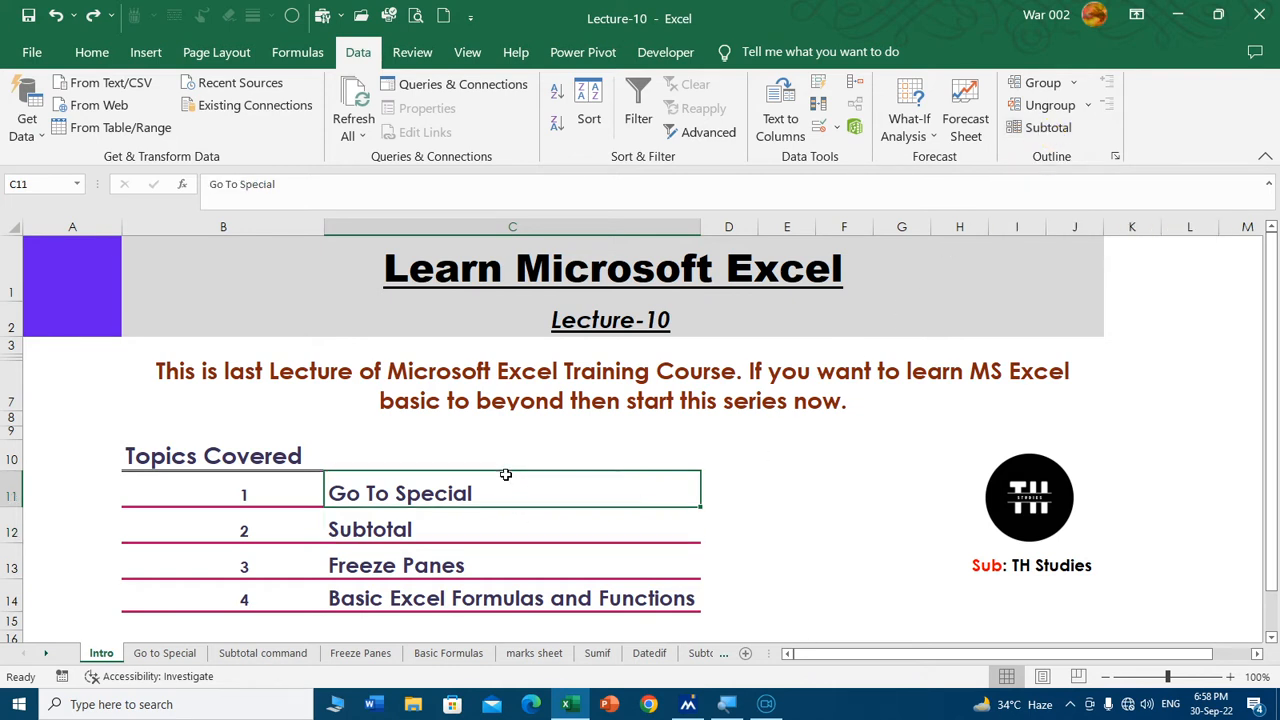
left_click(465, 528)
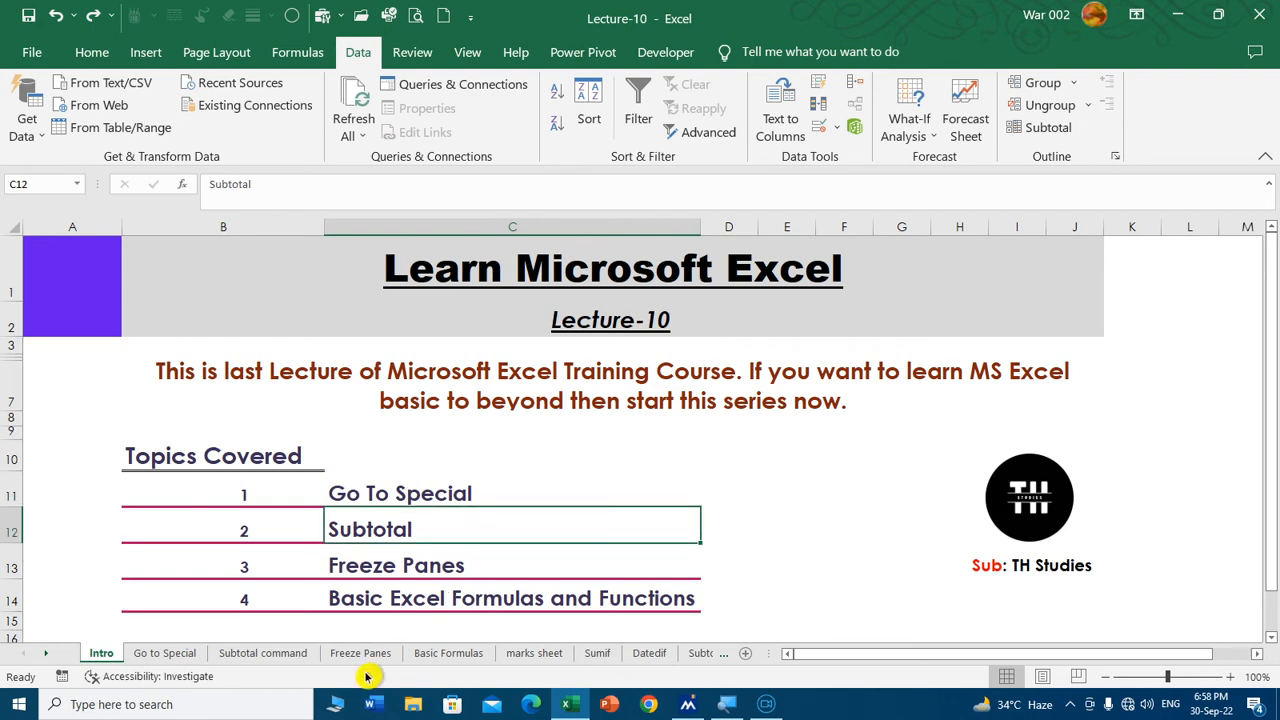
Switch to the Subtotal command sheet and bring up the employee sales table with its region column.
left_click(263, 653)
scroll(497, 409, "up", 4)
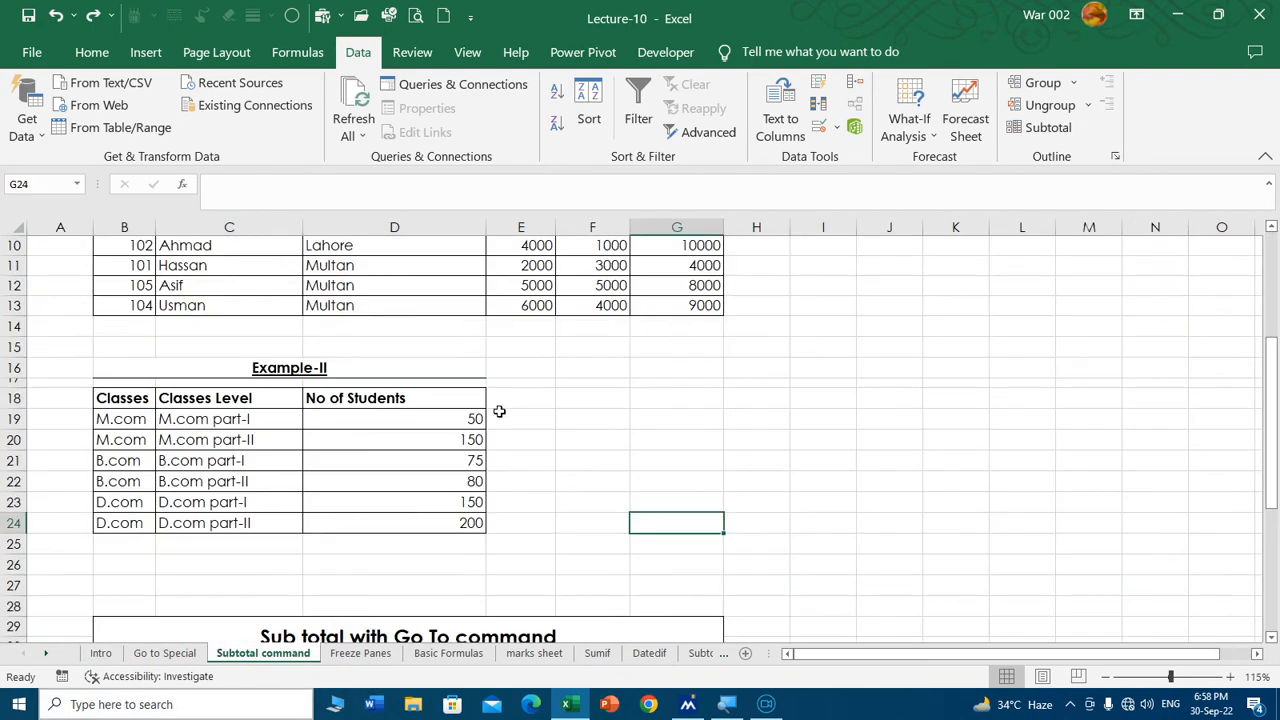
scroll(495, 410, "up", 3)
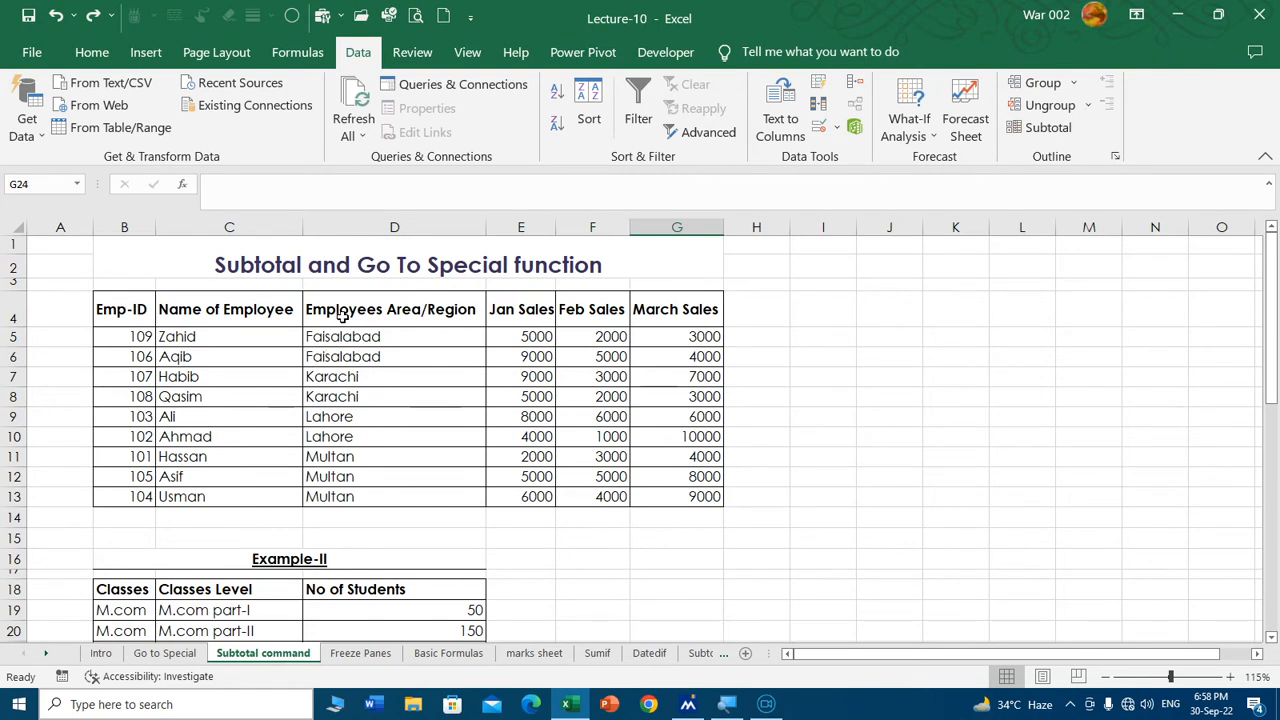
left_click(345, 356)
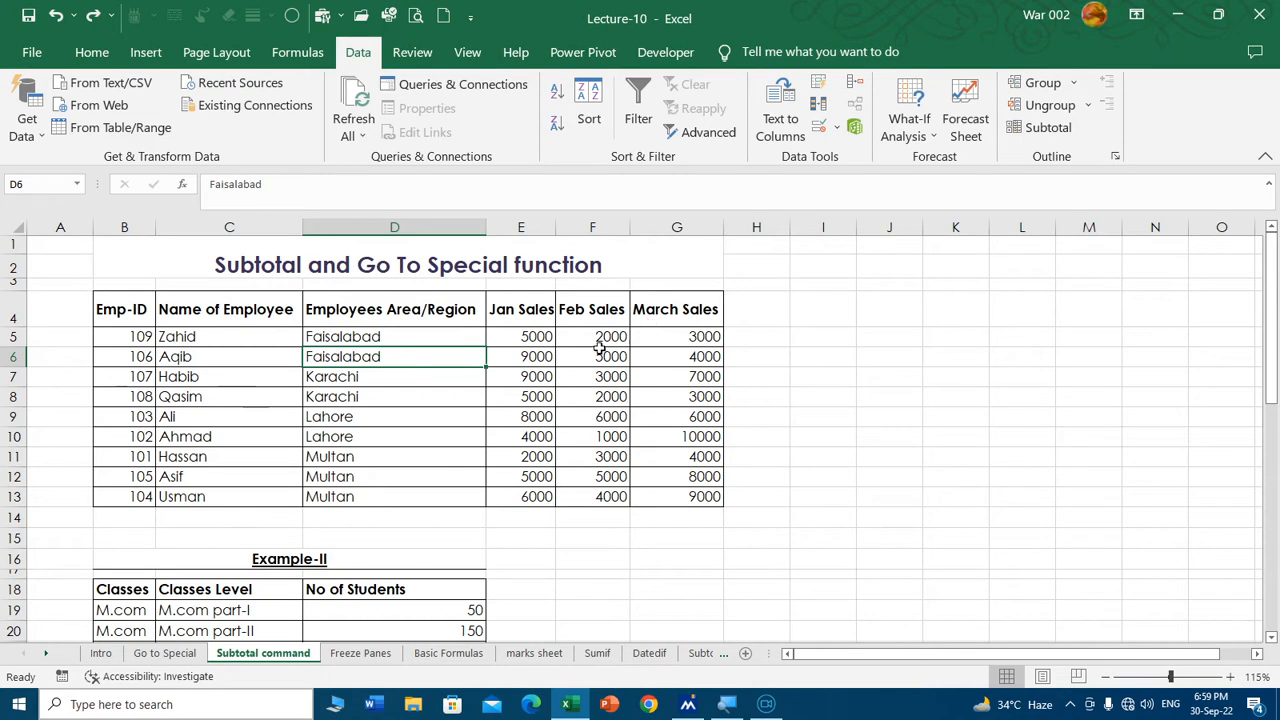
Insert a blank row above row 7 and total the Faisalabad January sales in E7 with AutoSum.
left_click(14, 376)
key("ctrl+shift+plus")
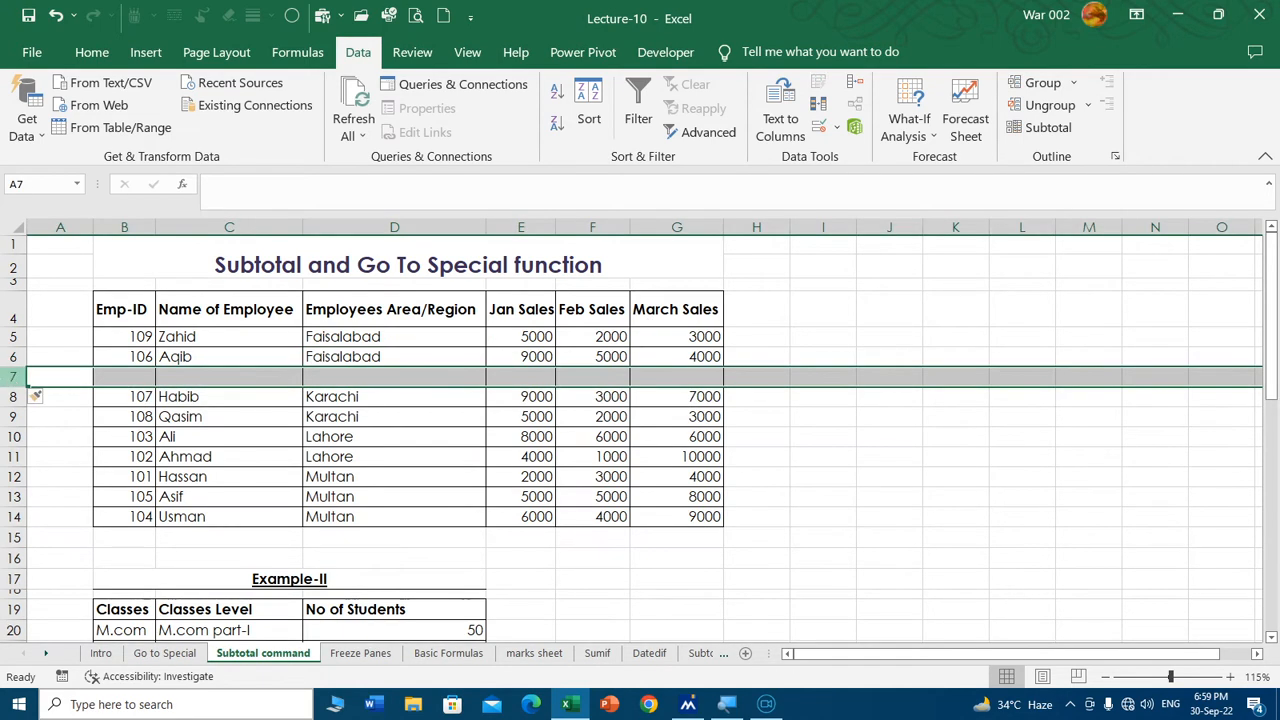
left_click(531, 380)
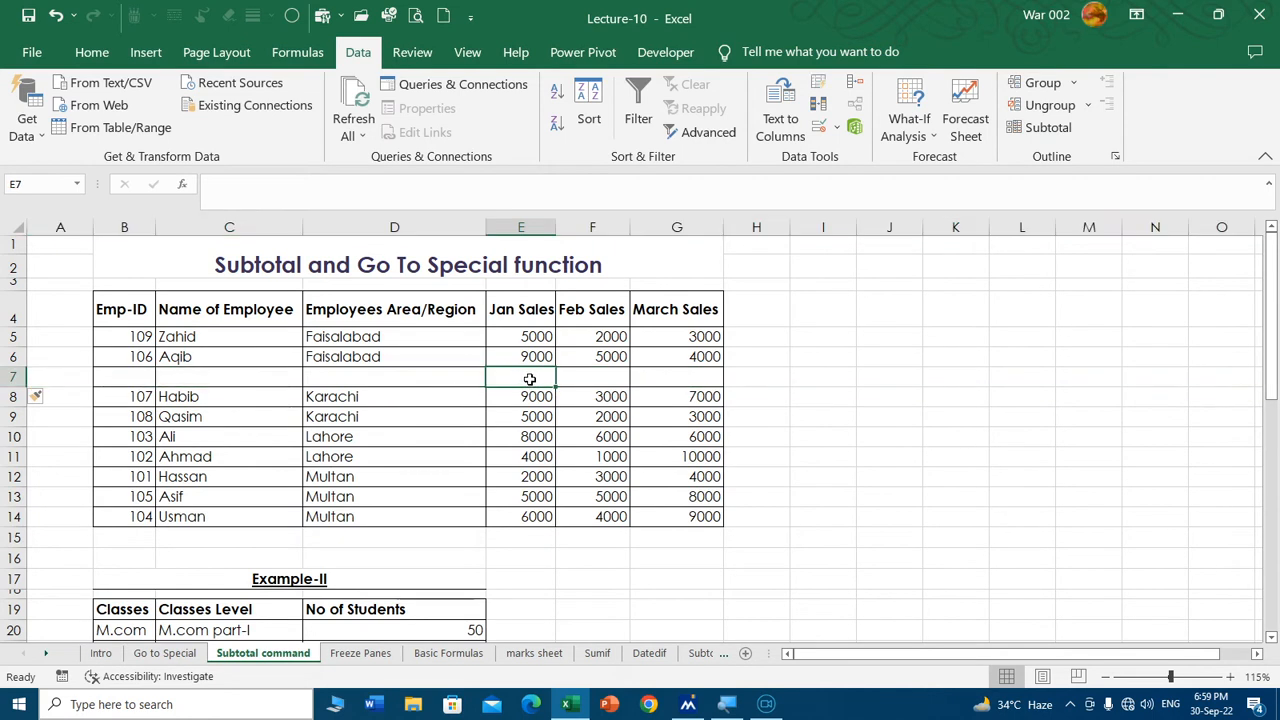
key("alt+equal")
key("Return")
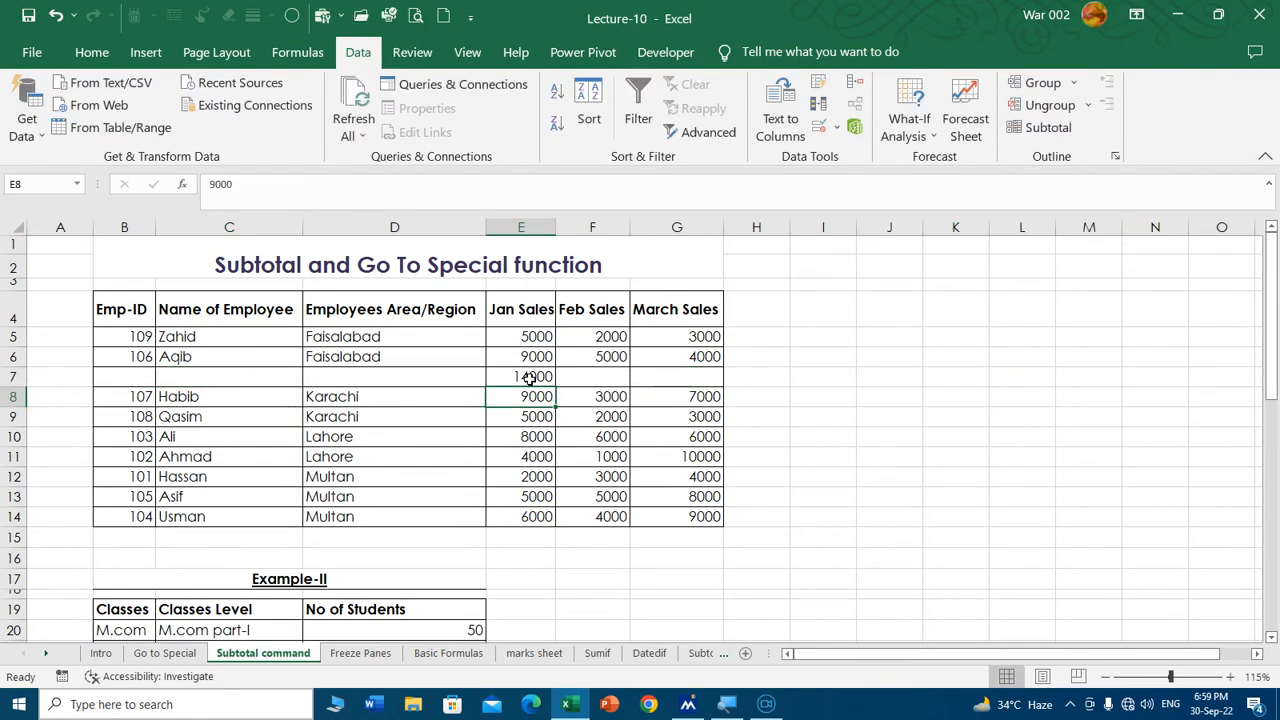
Undo the January sum and the inserted row in the sales table.
key("Right")
key("Up")
key("ctrl+z")
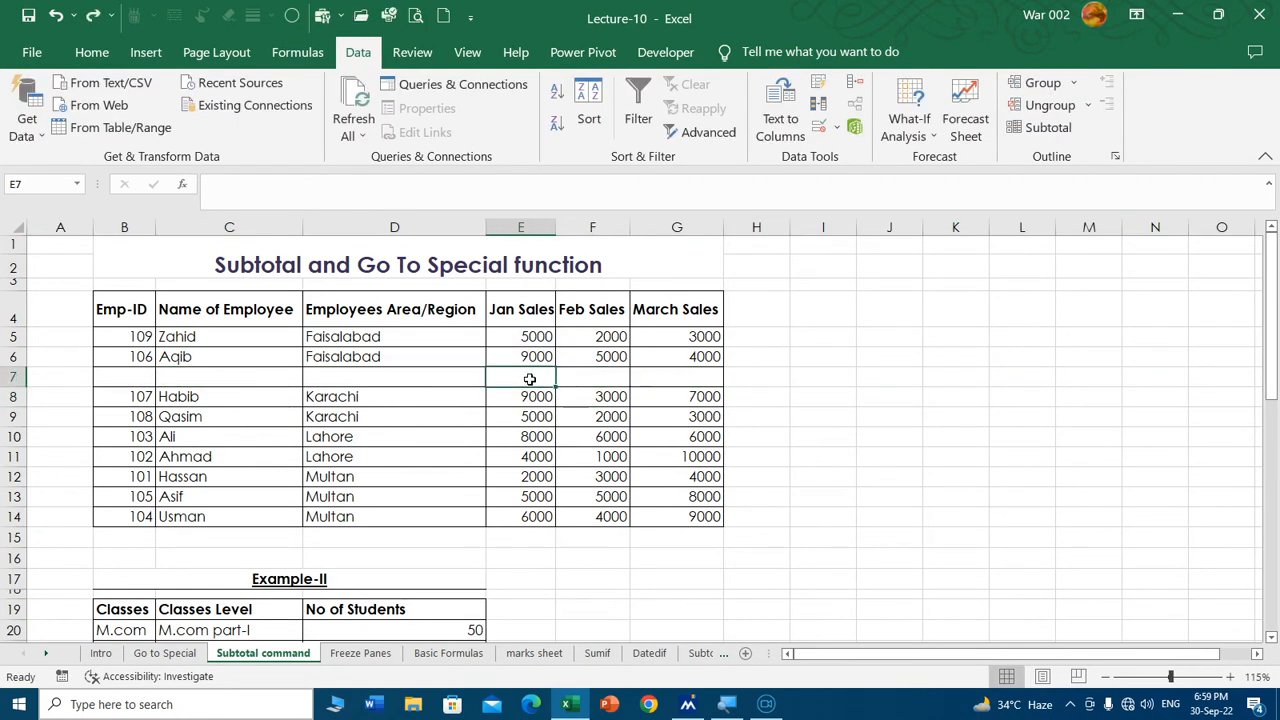
key("ctrl+z")
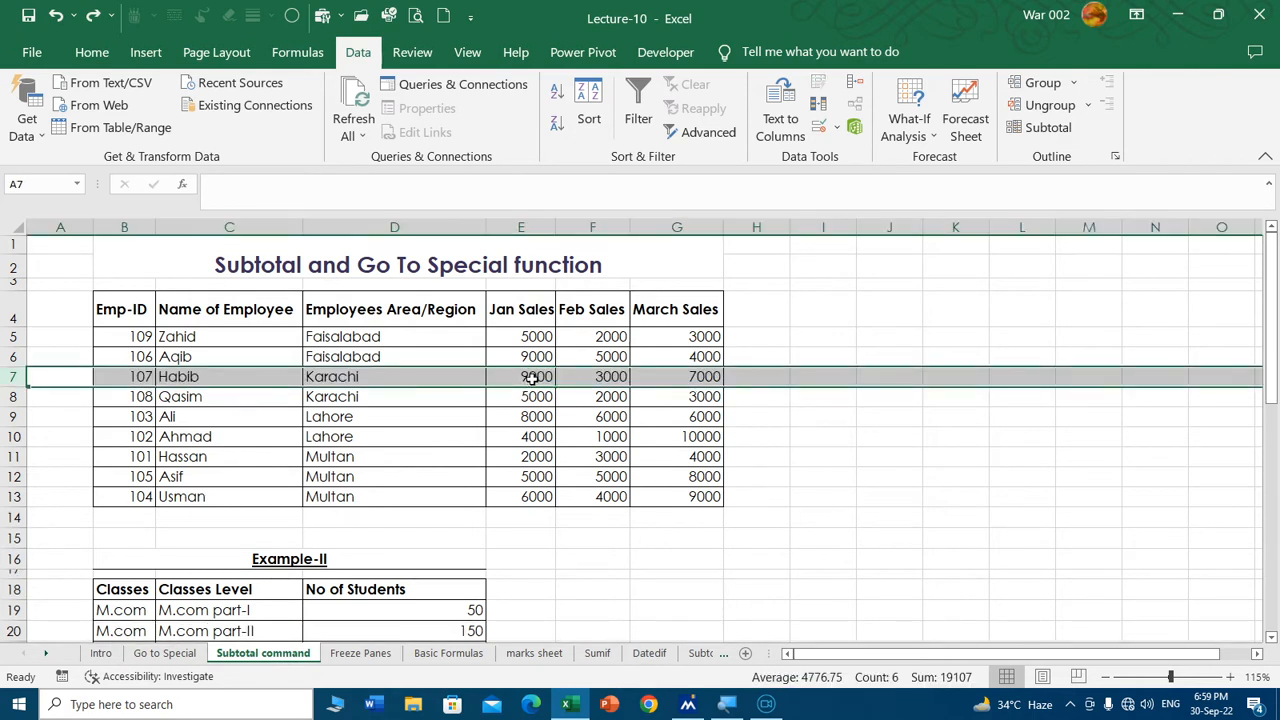
Examine how the entries in the Employees Area/Region column are grouped by city.
left_click(447, 400)
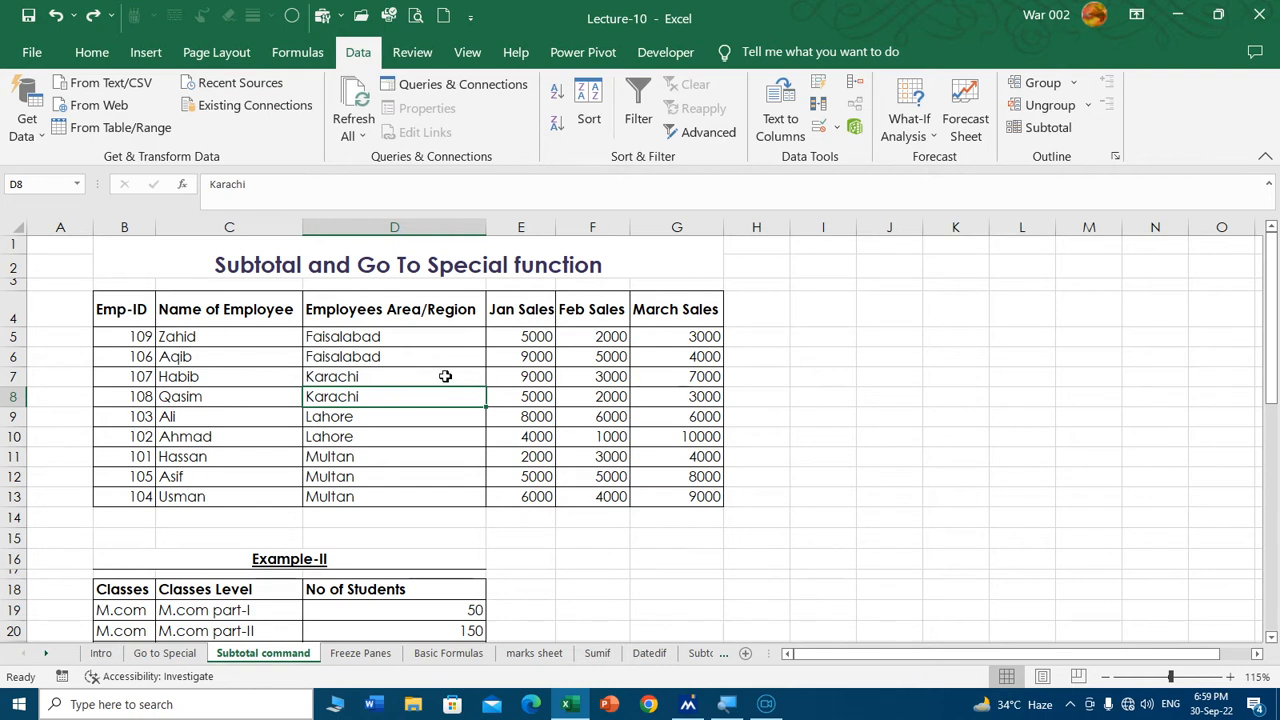
left_click(399, 309)
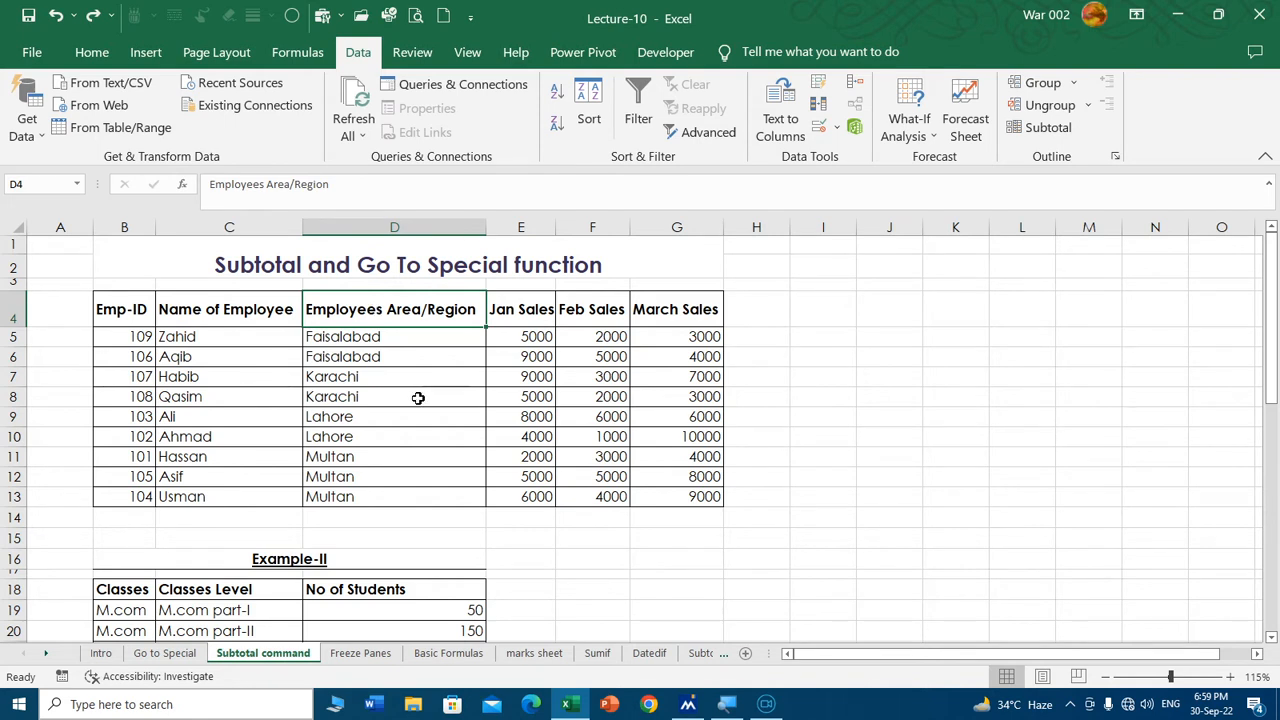
left_click(352, 360)
left_click(354, 378)
left_click(349, 402)
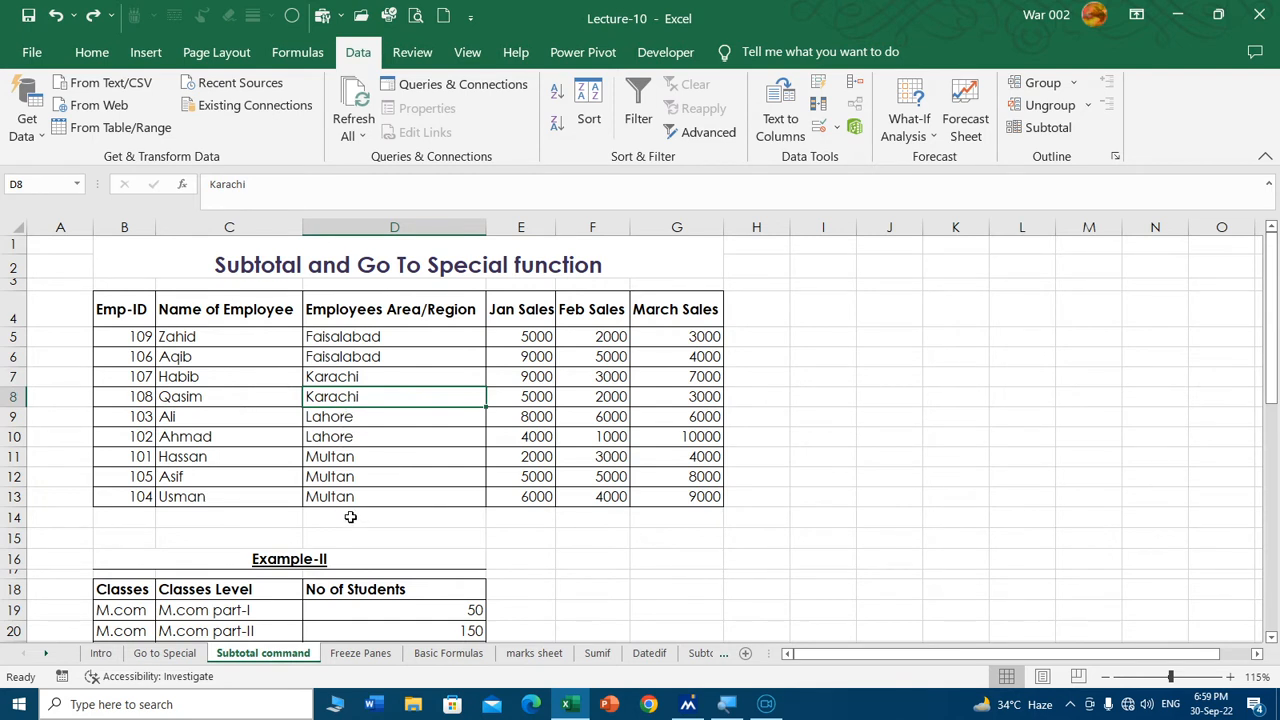
left_click(372, 339)
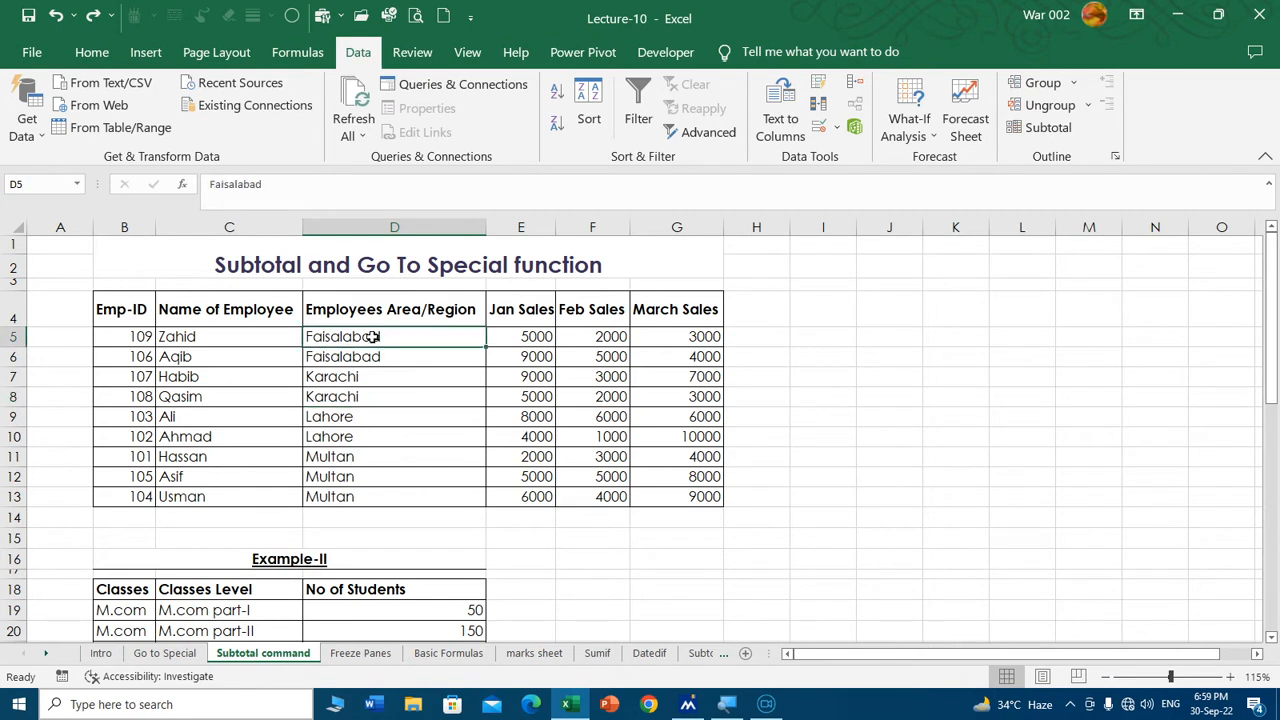
left_click(400, 310)
left_click_drag(378, 340, 343, 496)
left_click(407, 401)
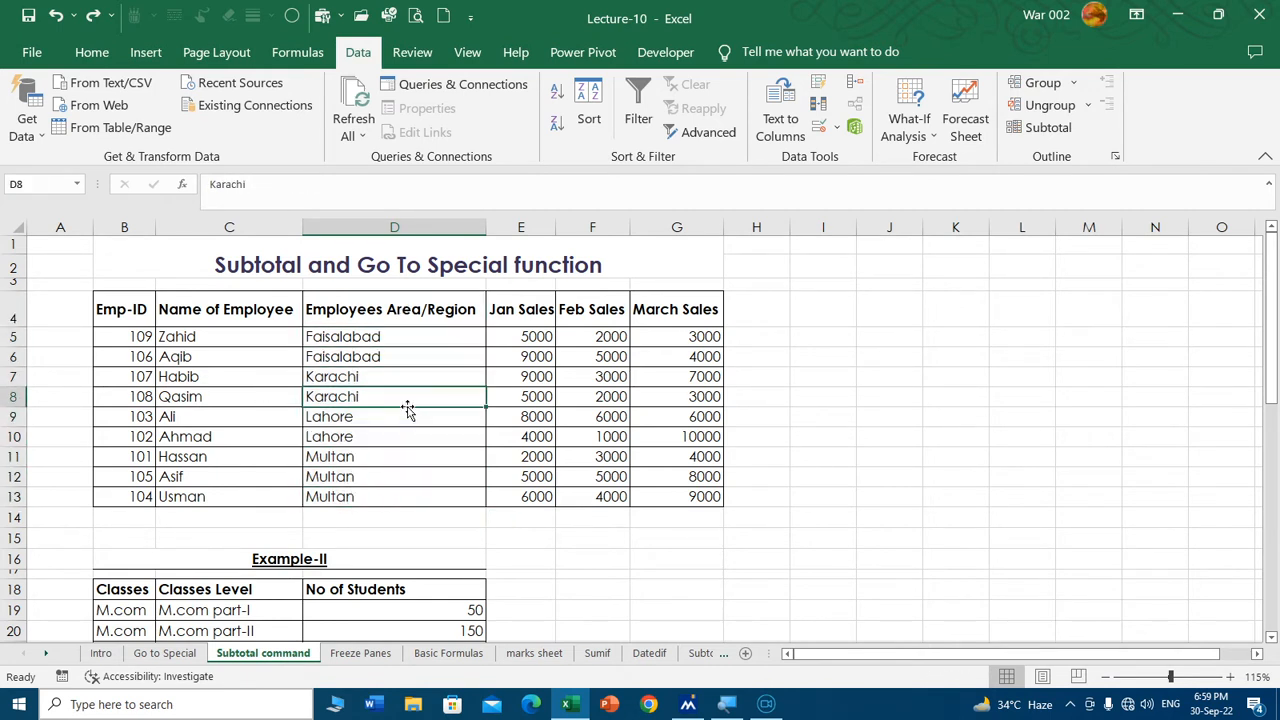
Add Sum subtotals for Jan, Feb and March Sales to table B4:G13 at each change in Employees Area/Region.
left_click_drag(144, 312, 690, 495)
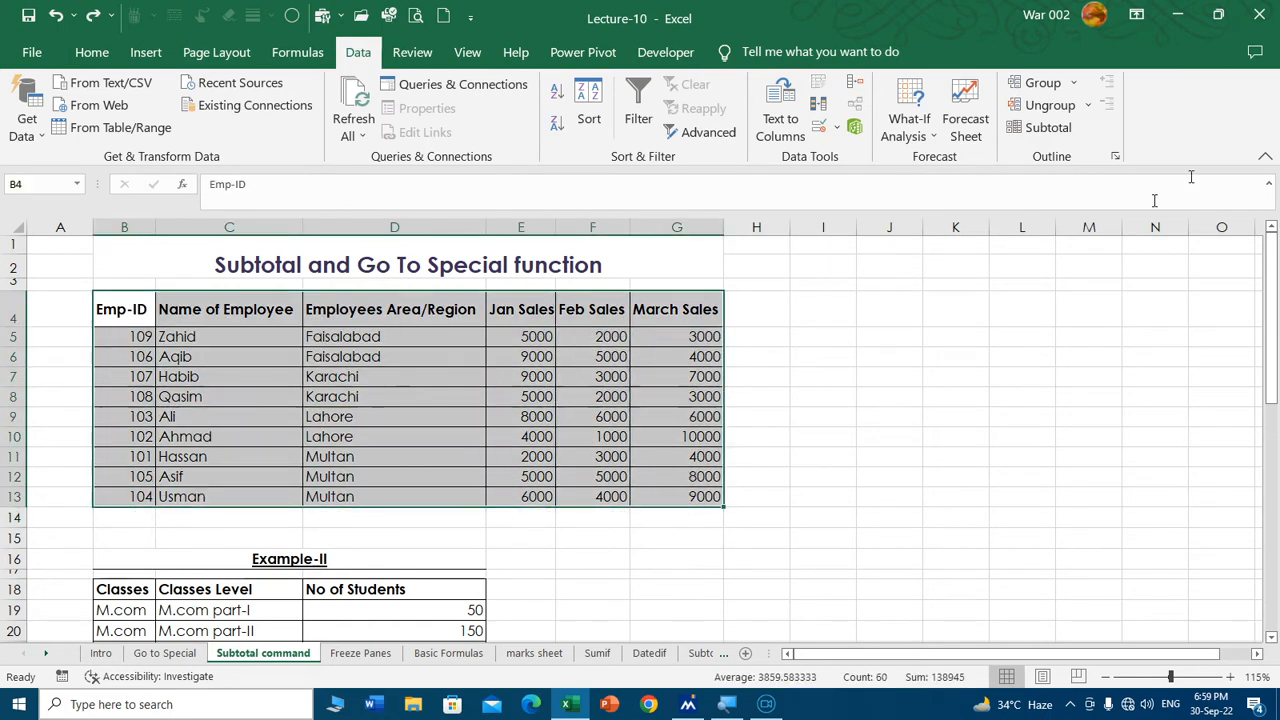
left_click(1059, 133)
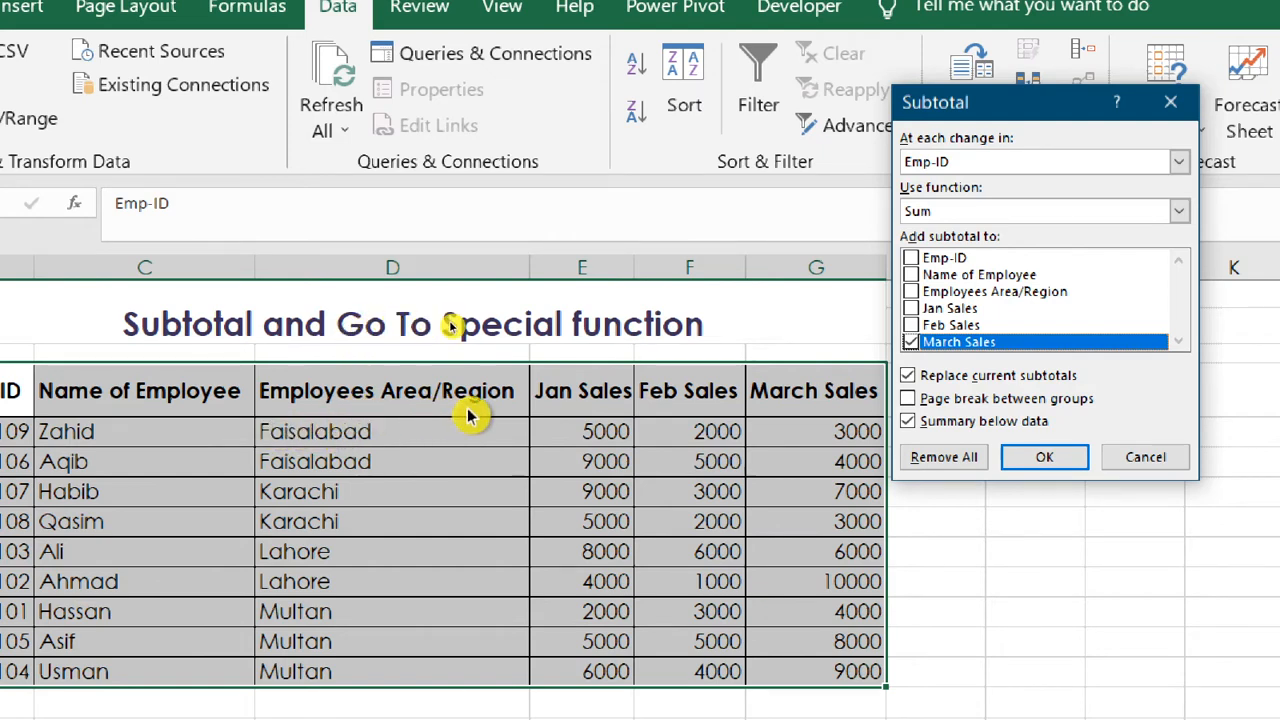
left_click(1153, 162)
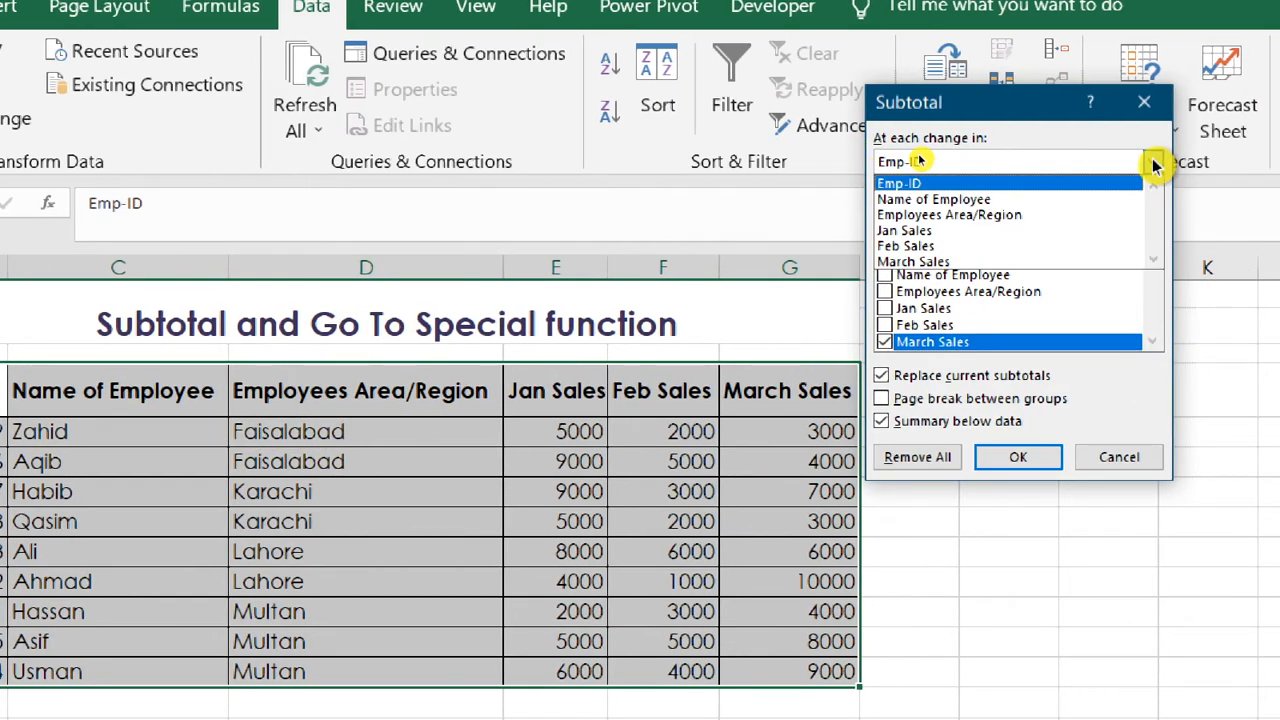
left_click(1070, 214)
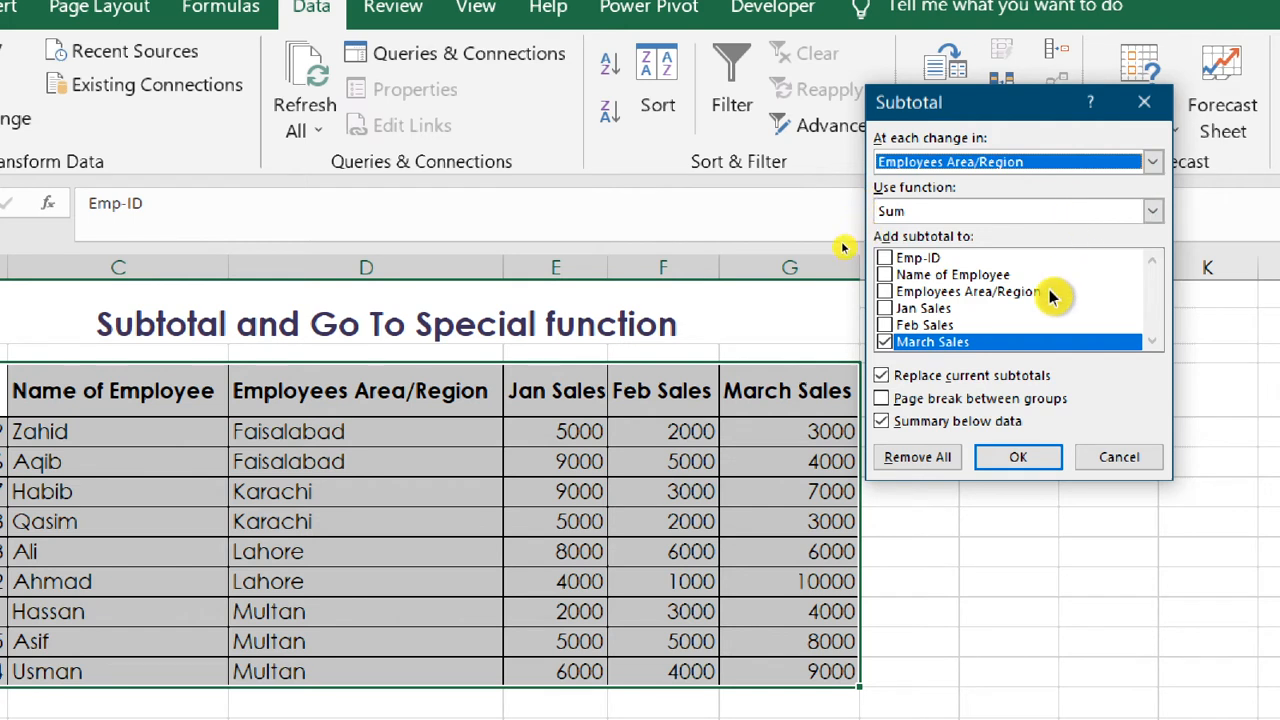
left_click(1155, 214)
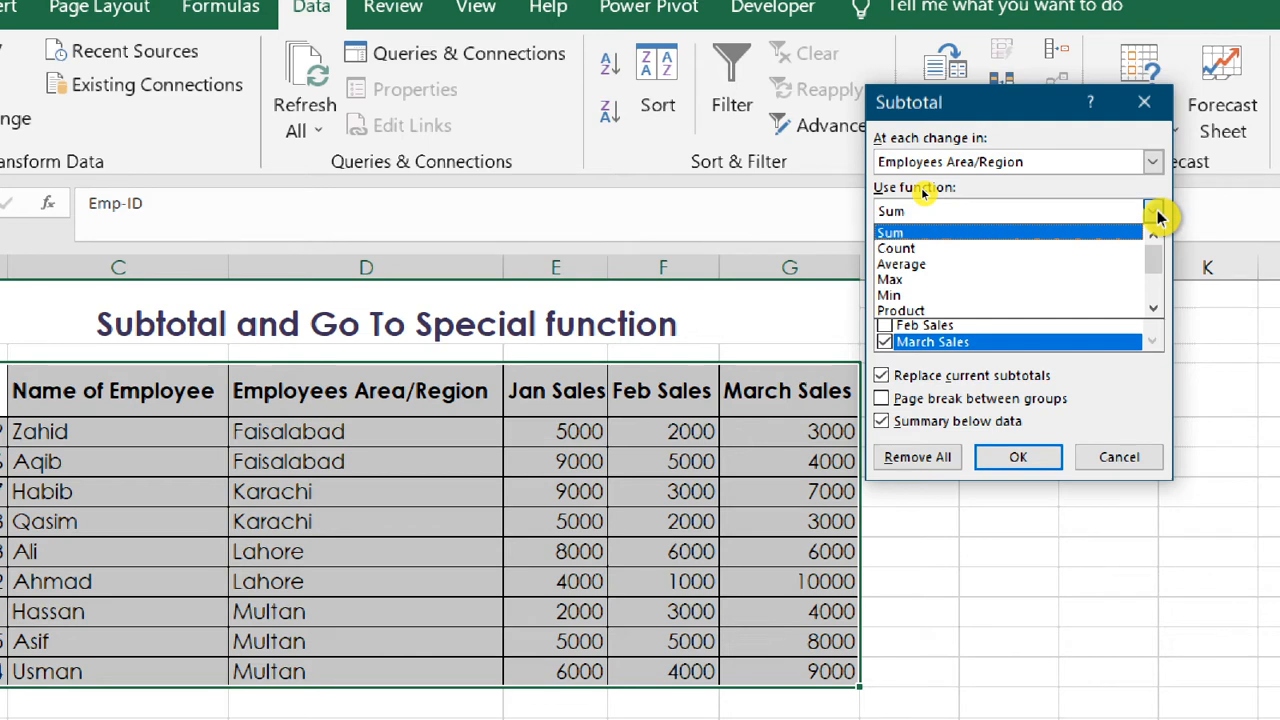
left_click(1157, 217)
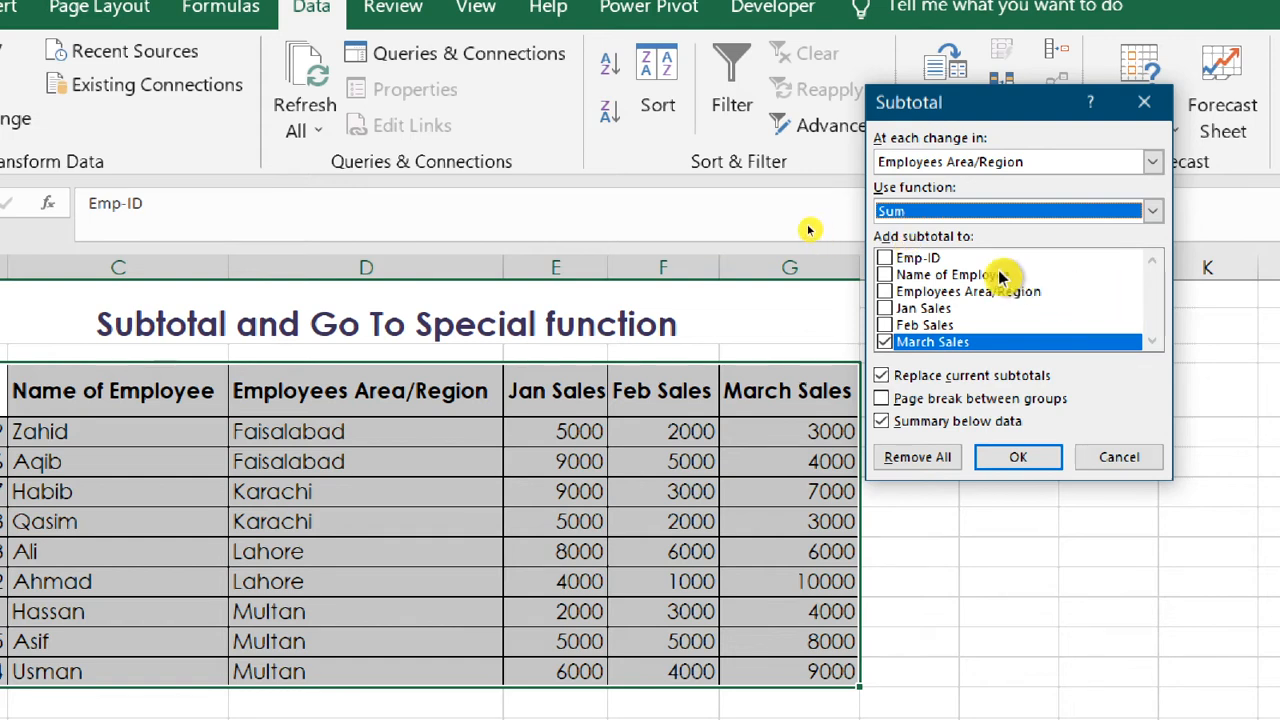
left_click(886, 310)
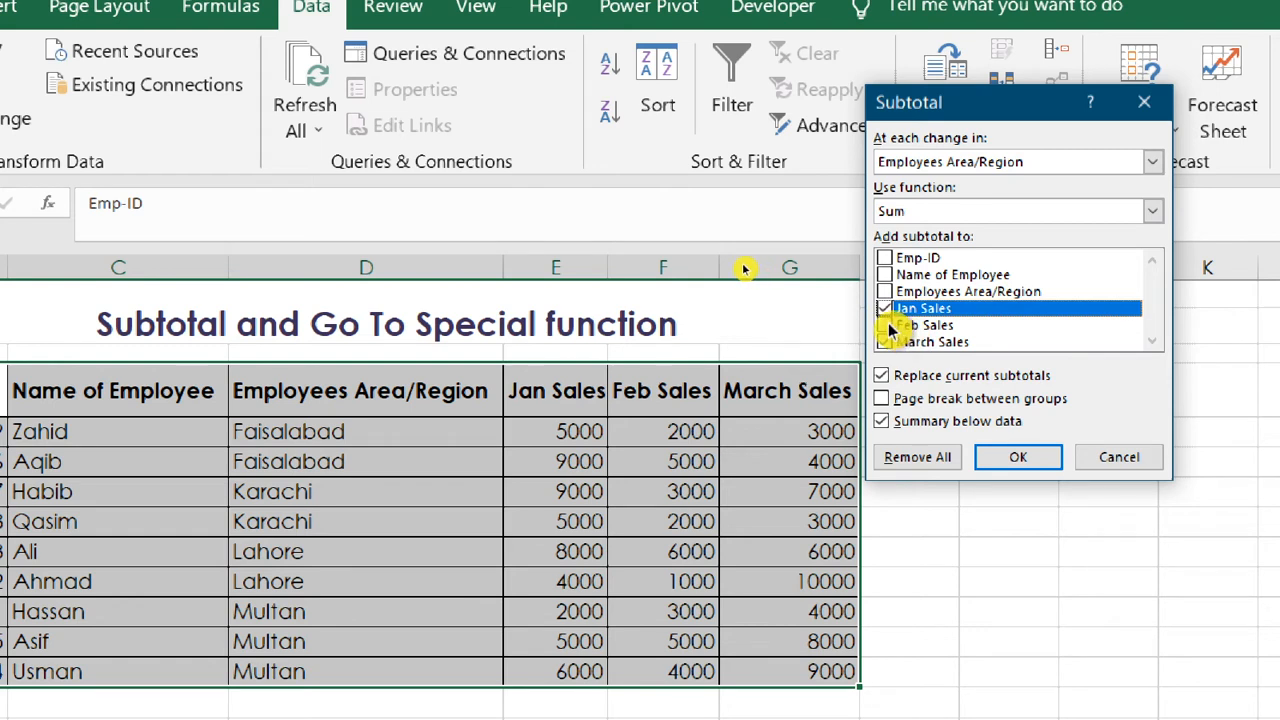
left_click(886, 325)
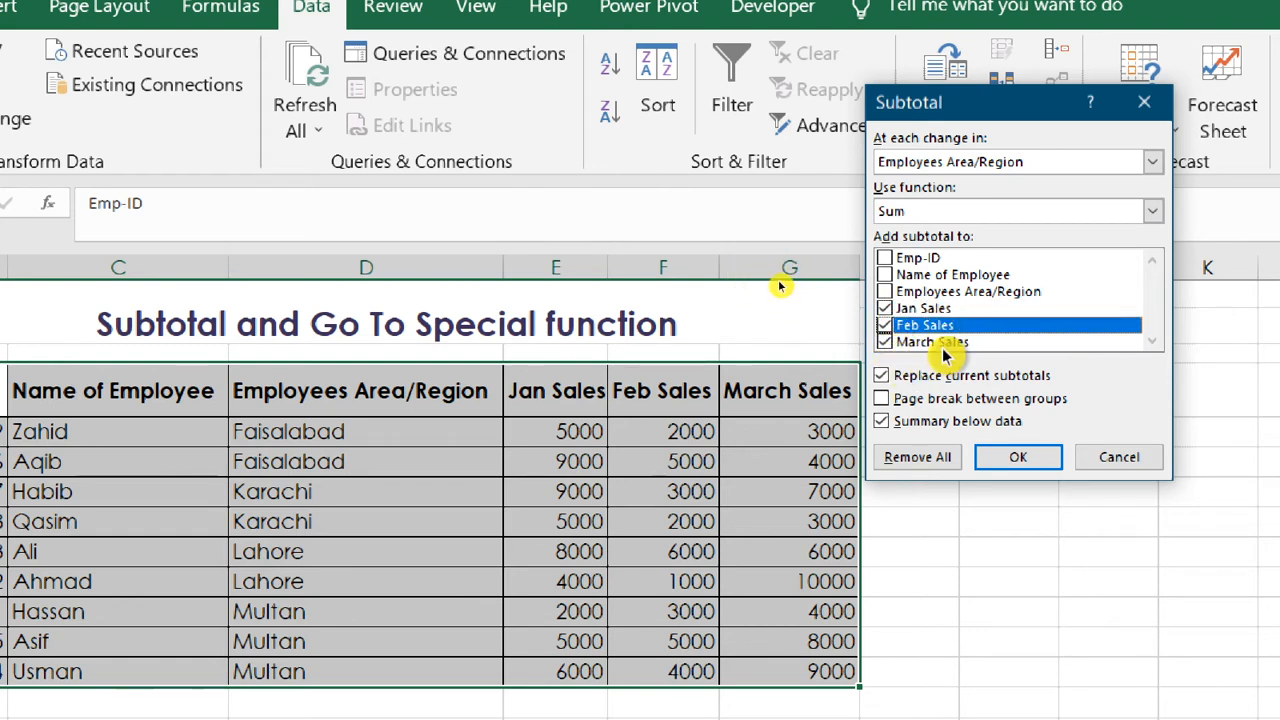
left_click(1018, 456)
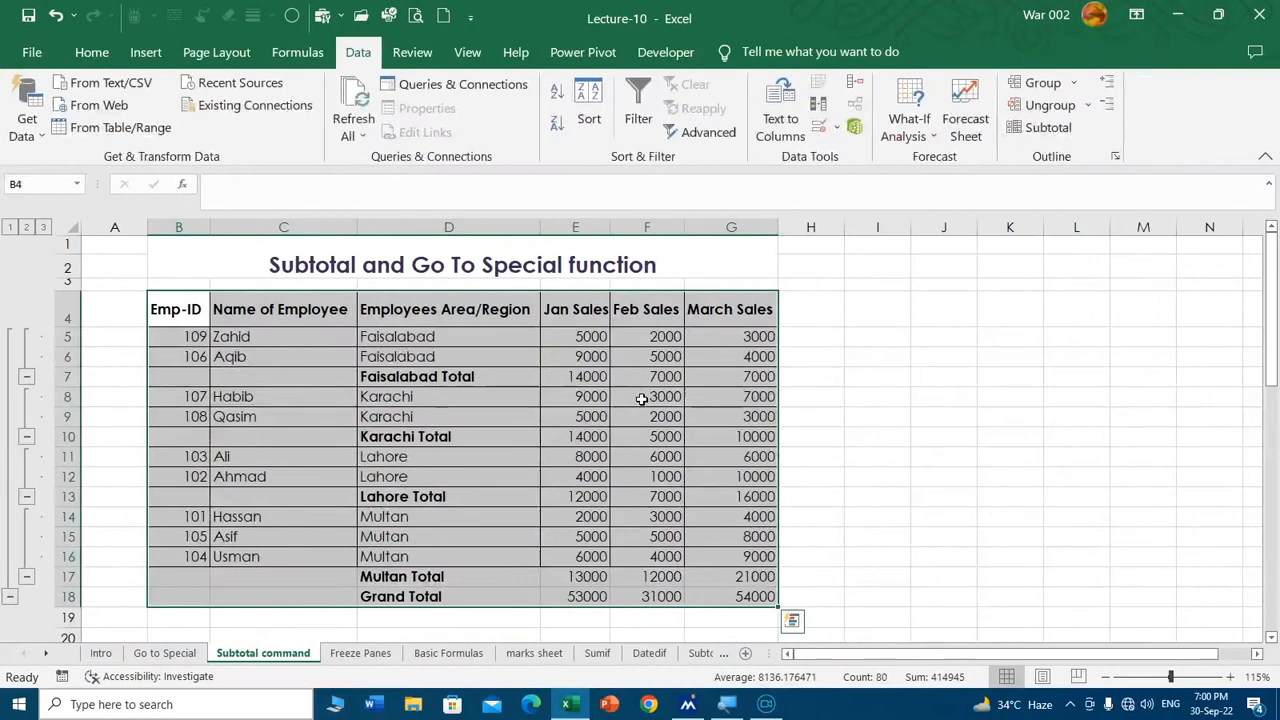
left_click(843, 373)
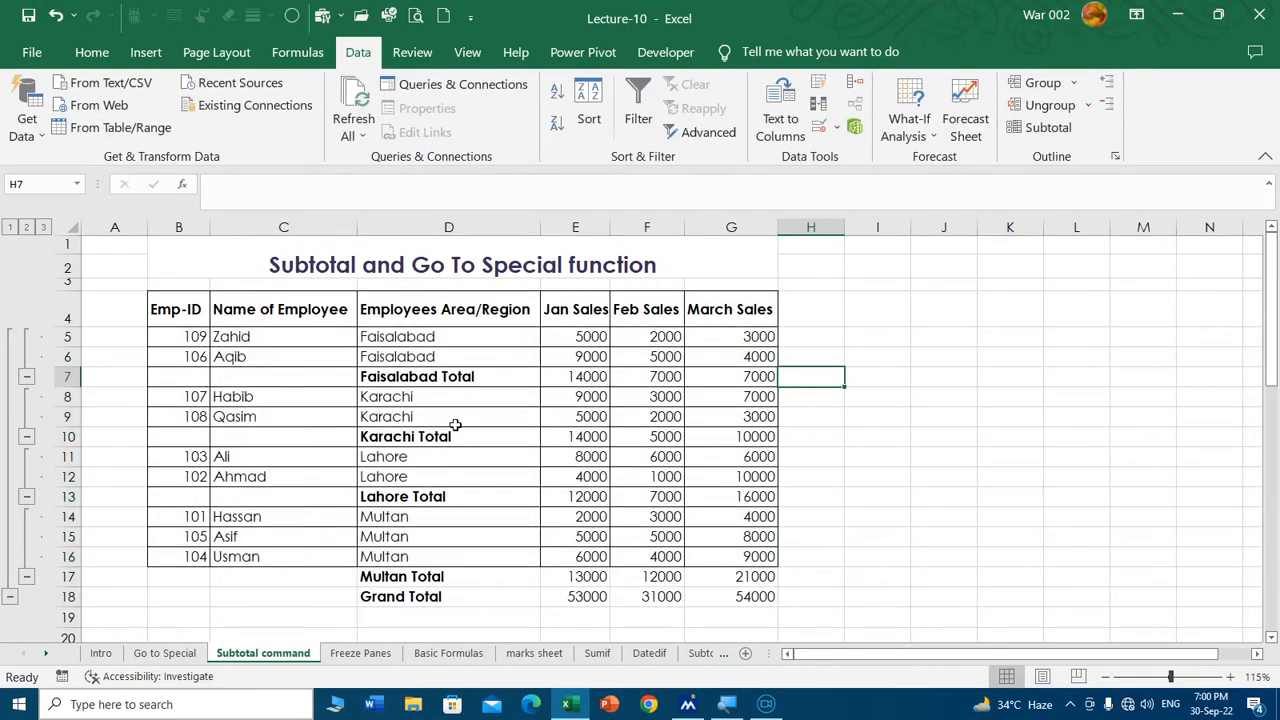
Make the sales figures bold in the Faisalabad, Karachi, Lahore and Multan total rows.
left_click_drag(587, 383, 735, 377)
left_click(96, 55)
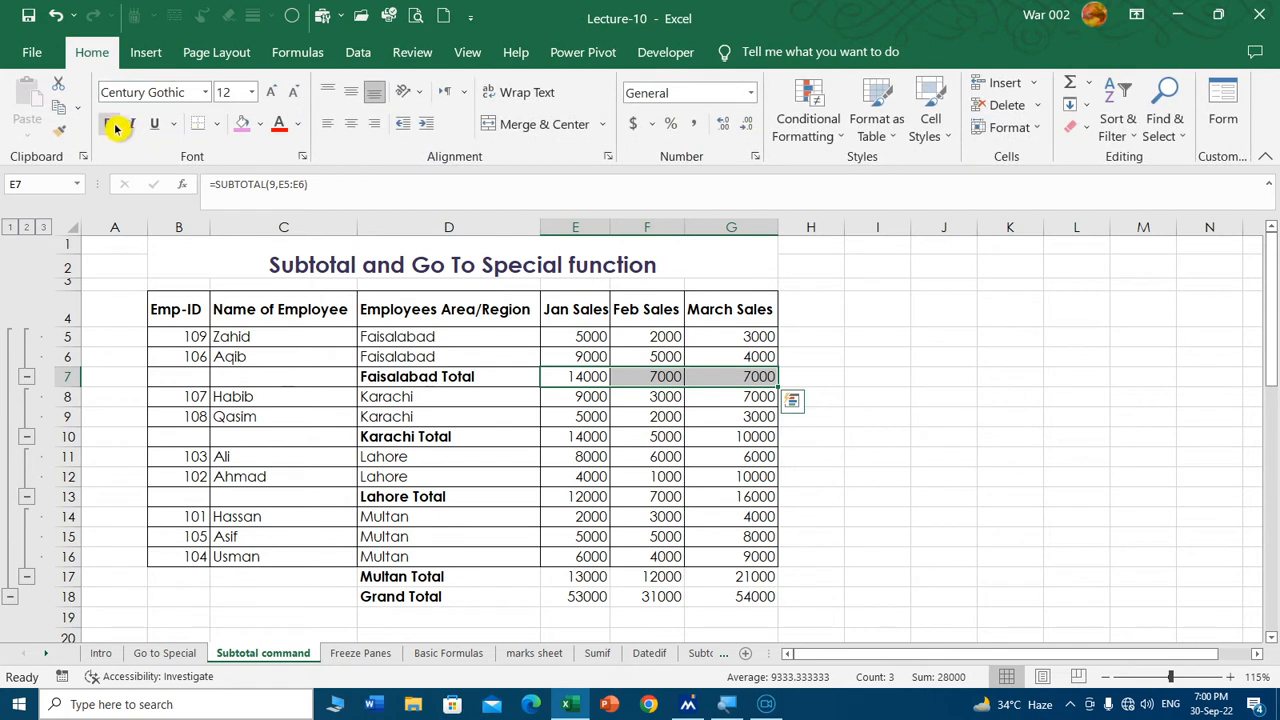
key("ctrl+b")
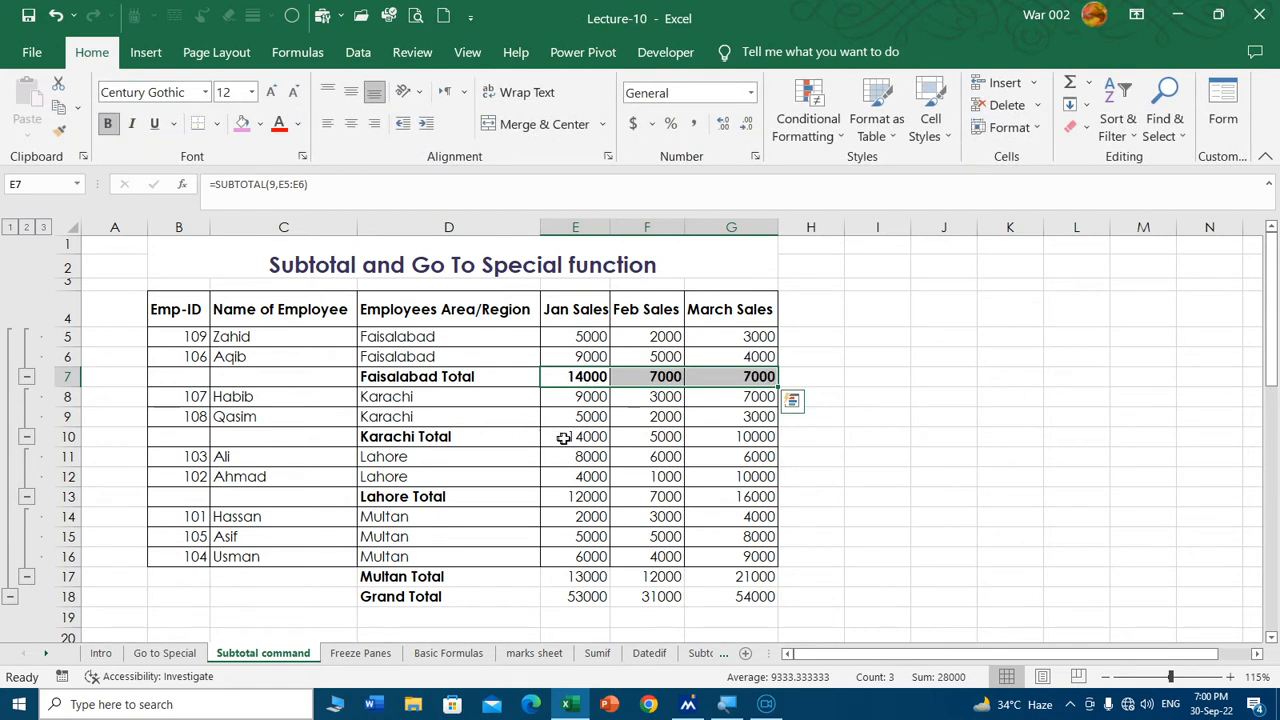
left_click_drag(585, 436, 735, 437)
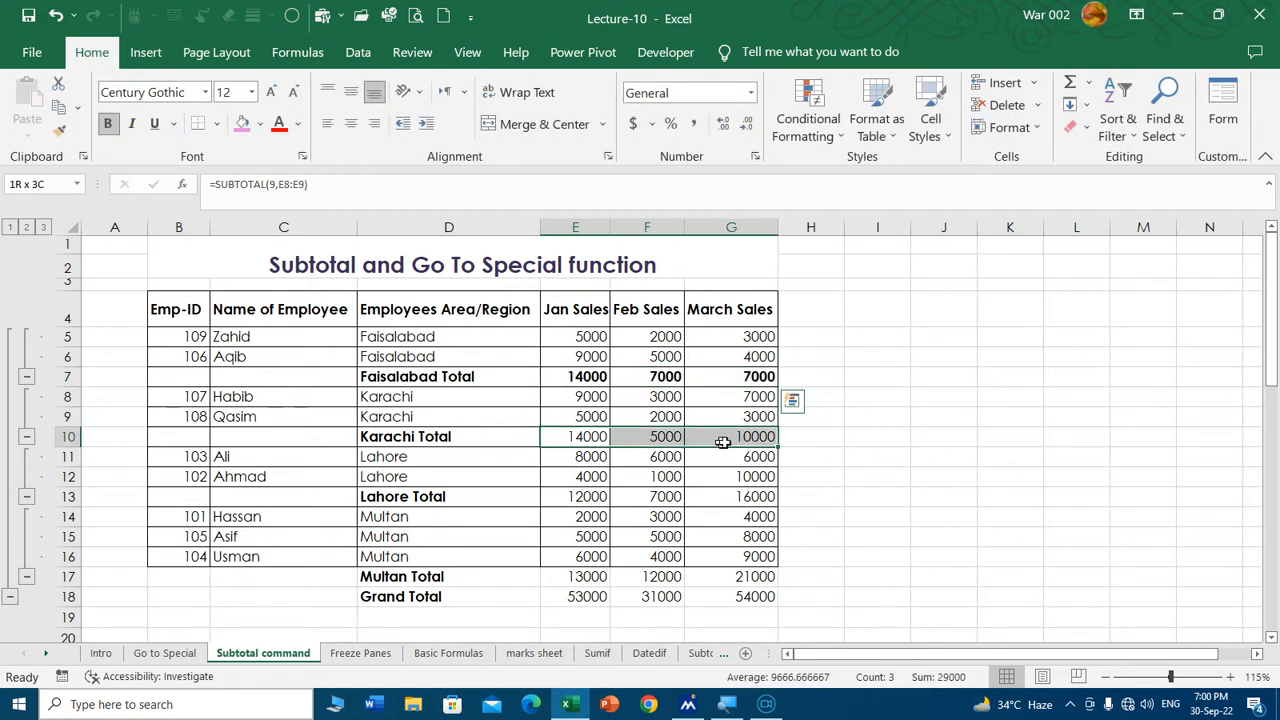
left_click(107, 123)
left_click_drag(586, 496, 740, 497)
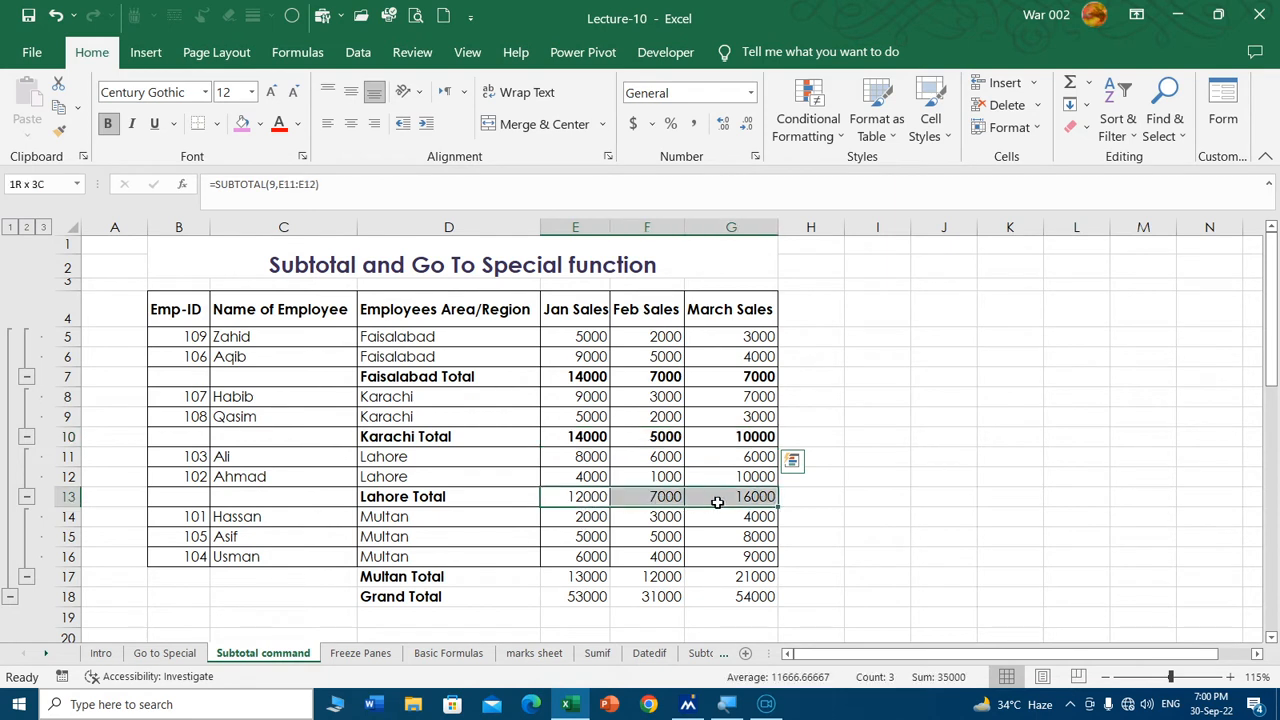
left_click(113, 123)
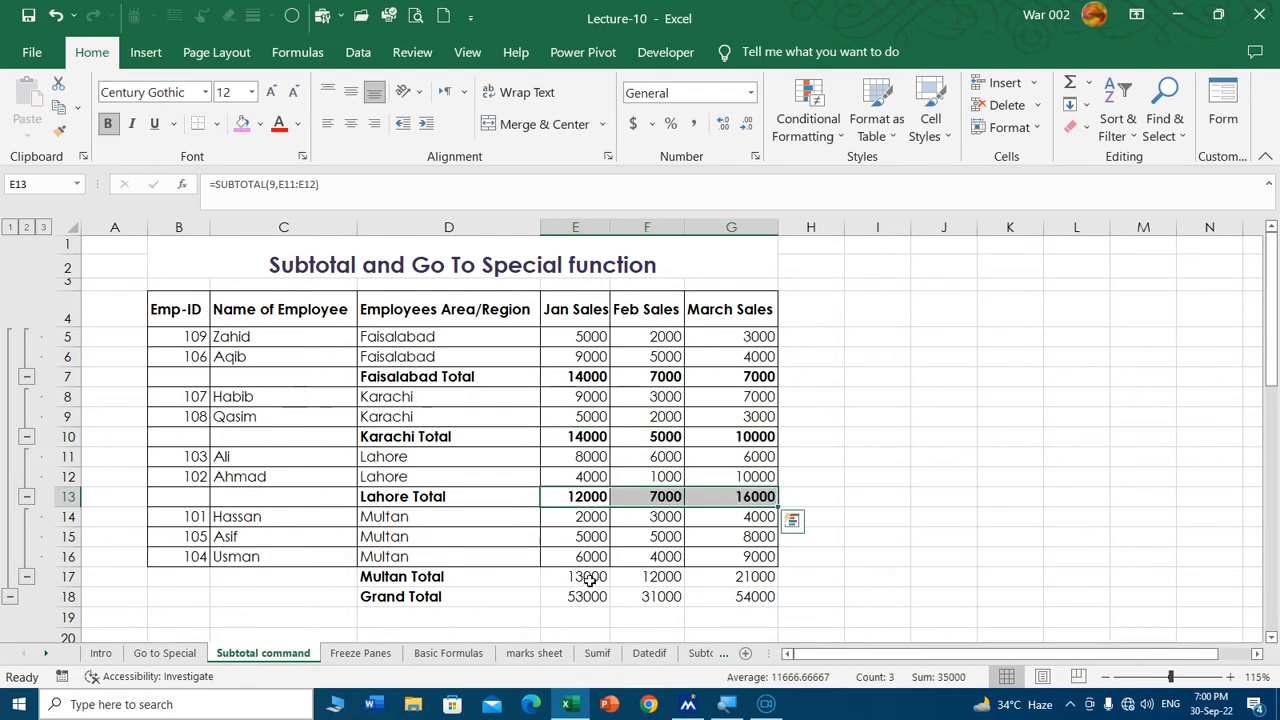
left_click_drag(590, 580, 755, 578)
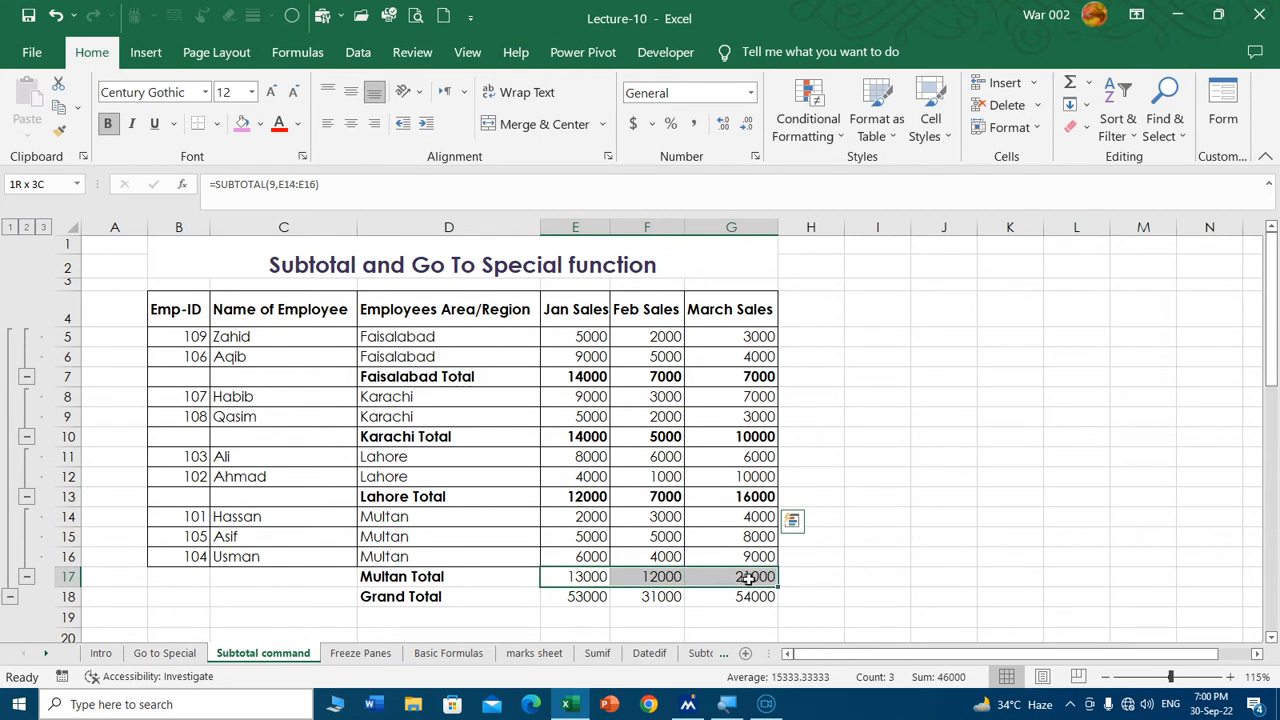
left_click(108, 126)
Make the Grand Total figures in E18:G18 bold and give them a light purple fill.
left_click(592, 598)
left_click_drag(630, 597, 733, 597)
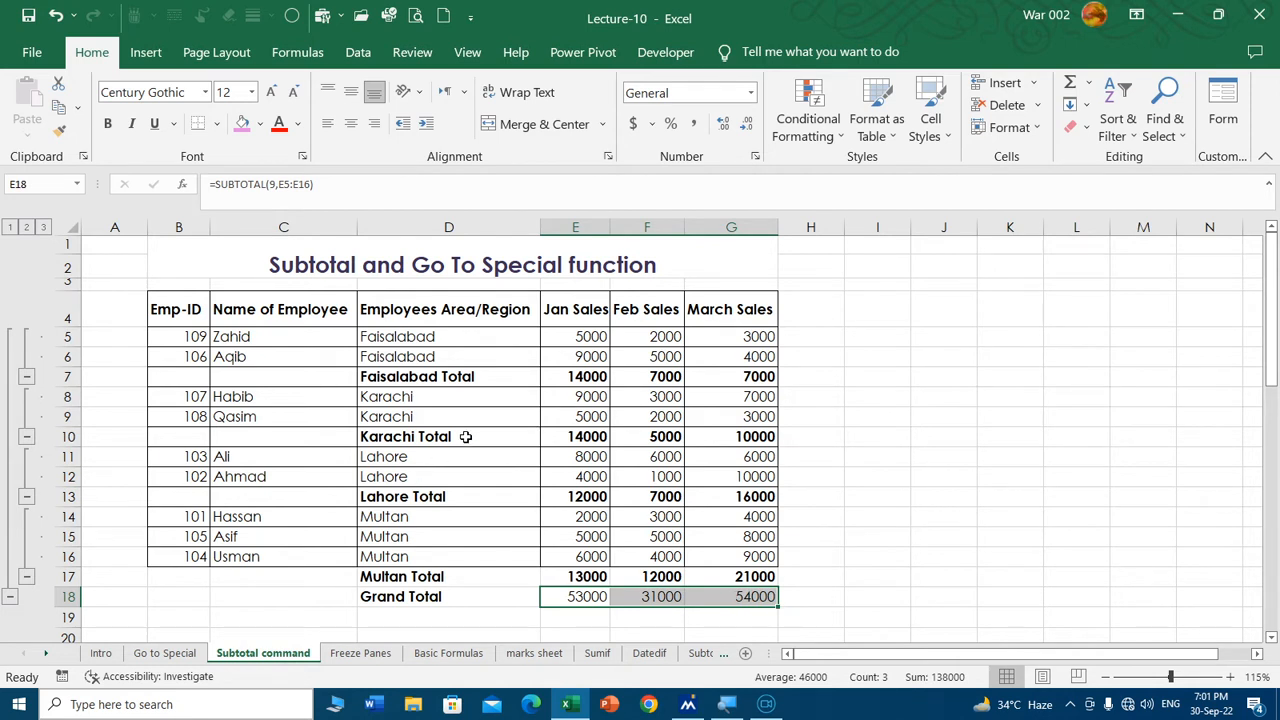
left_click(107, 128)
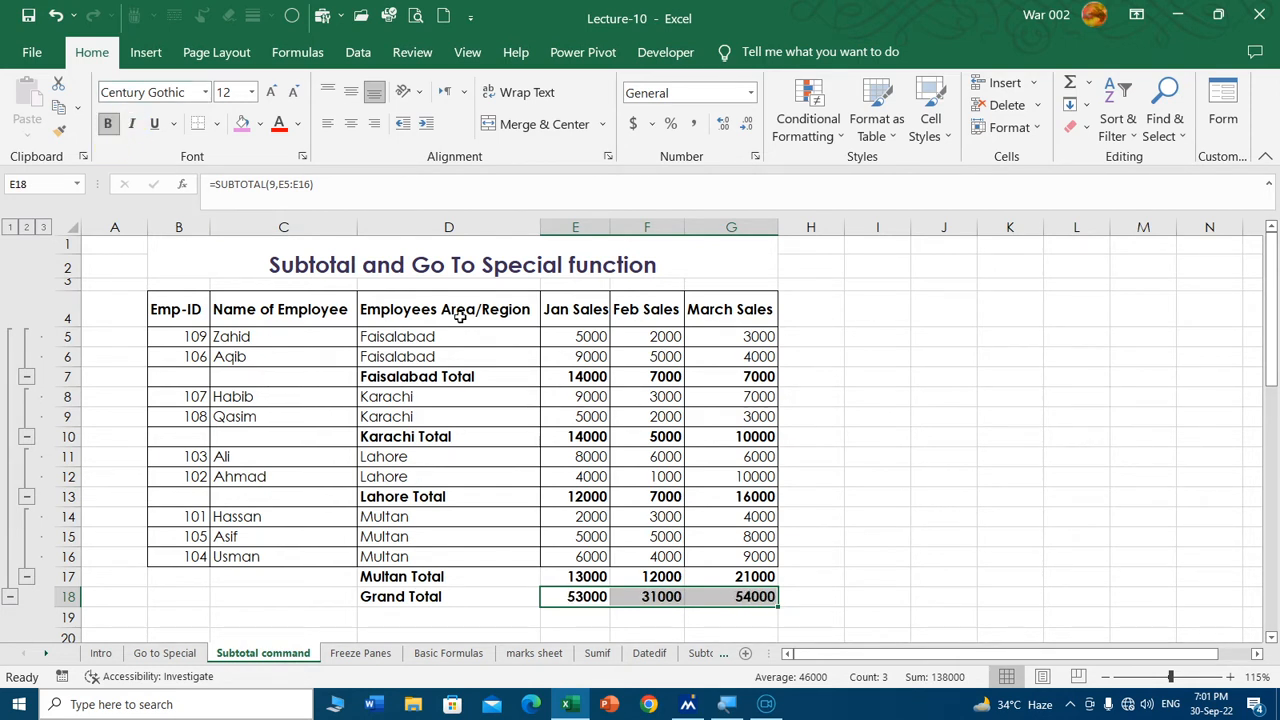
left_click(259, 124)
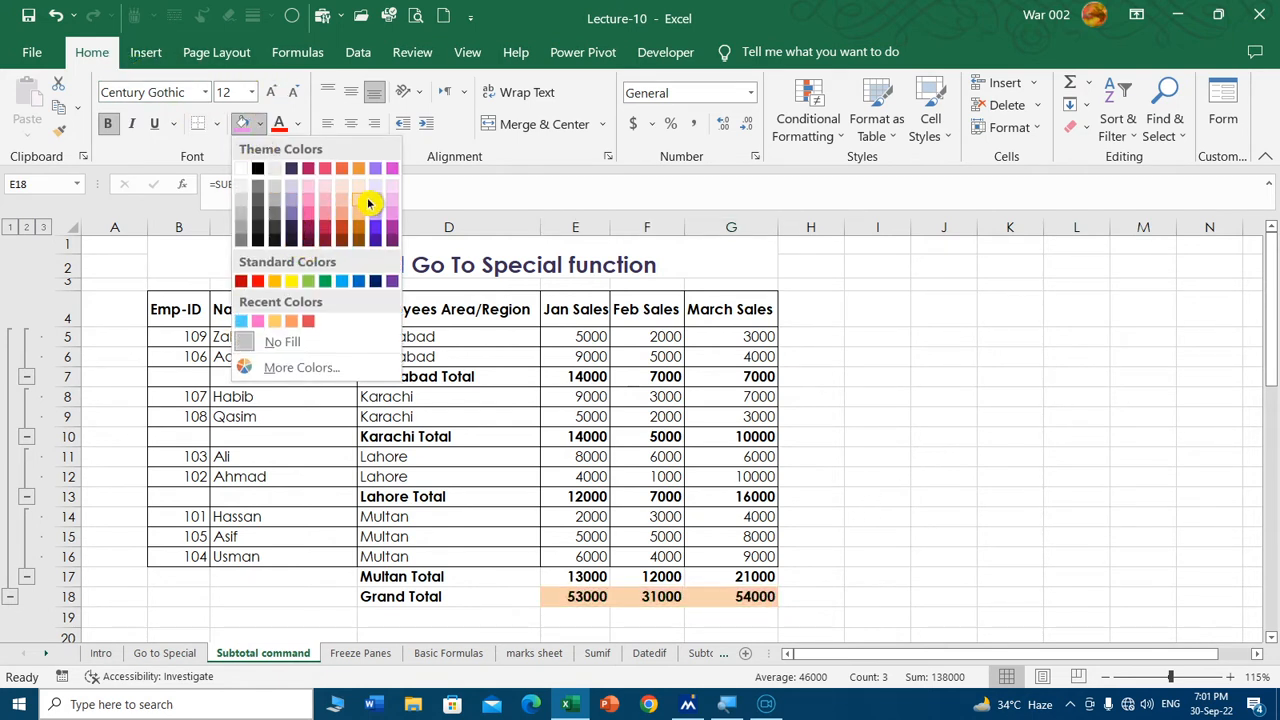
left_click(375, 206)
left_click(895, 475)
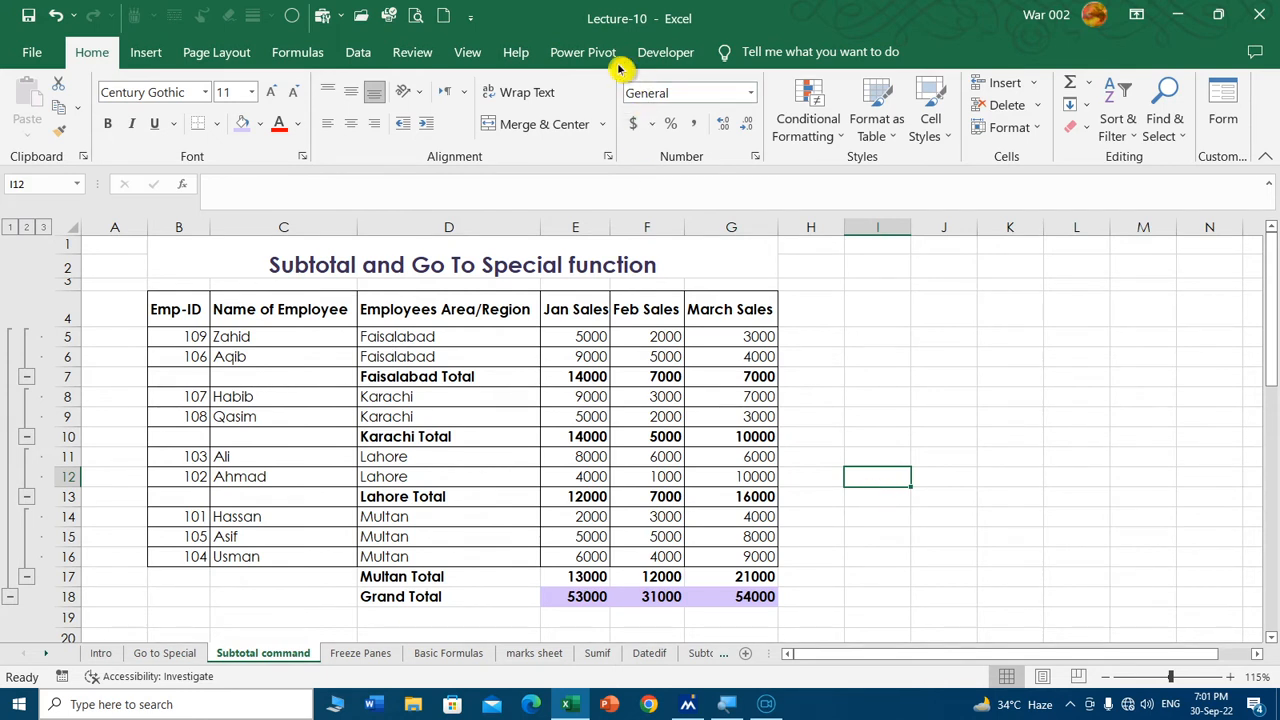
Add Average subtotals at each change in Employees Area/Region for all three sales columns of B4:G18, with Replace current subtotals turned off.
left_click(464, 380)
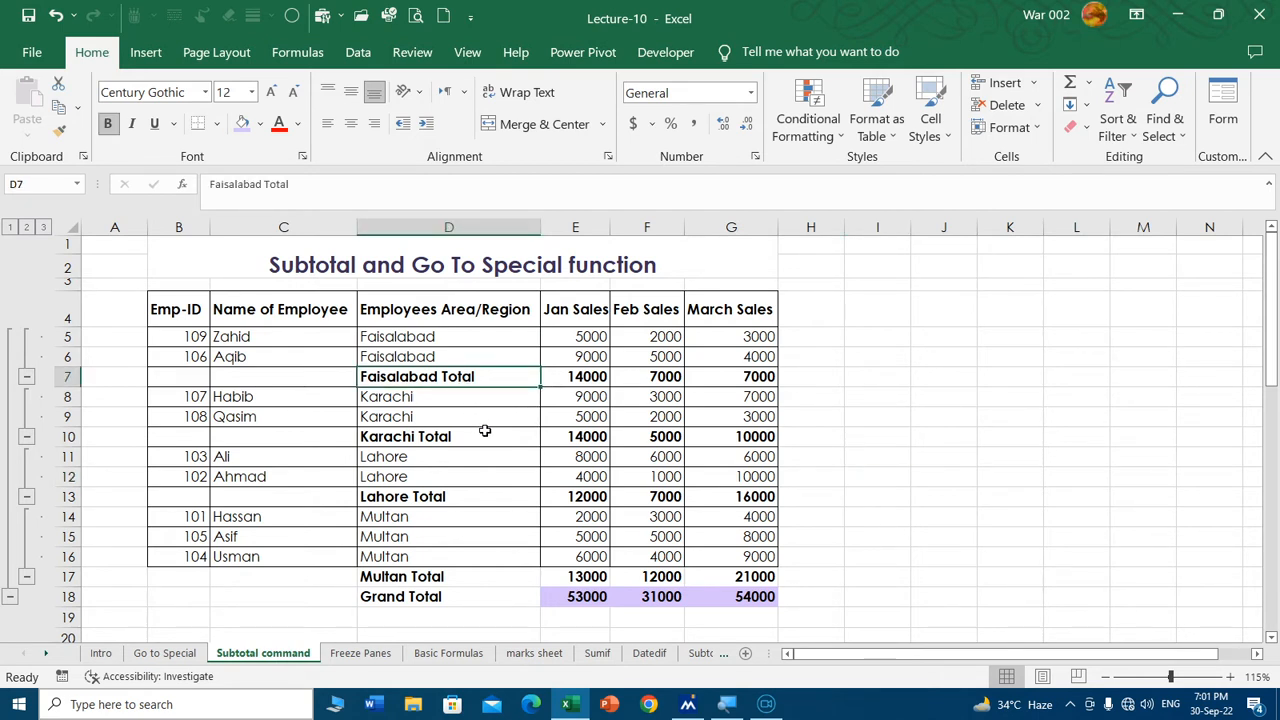
left_click_drag(176, 316, 731, 599)
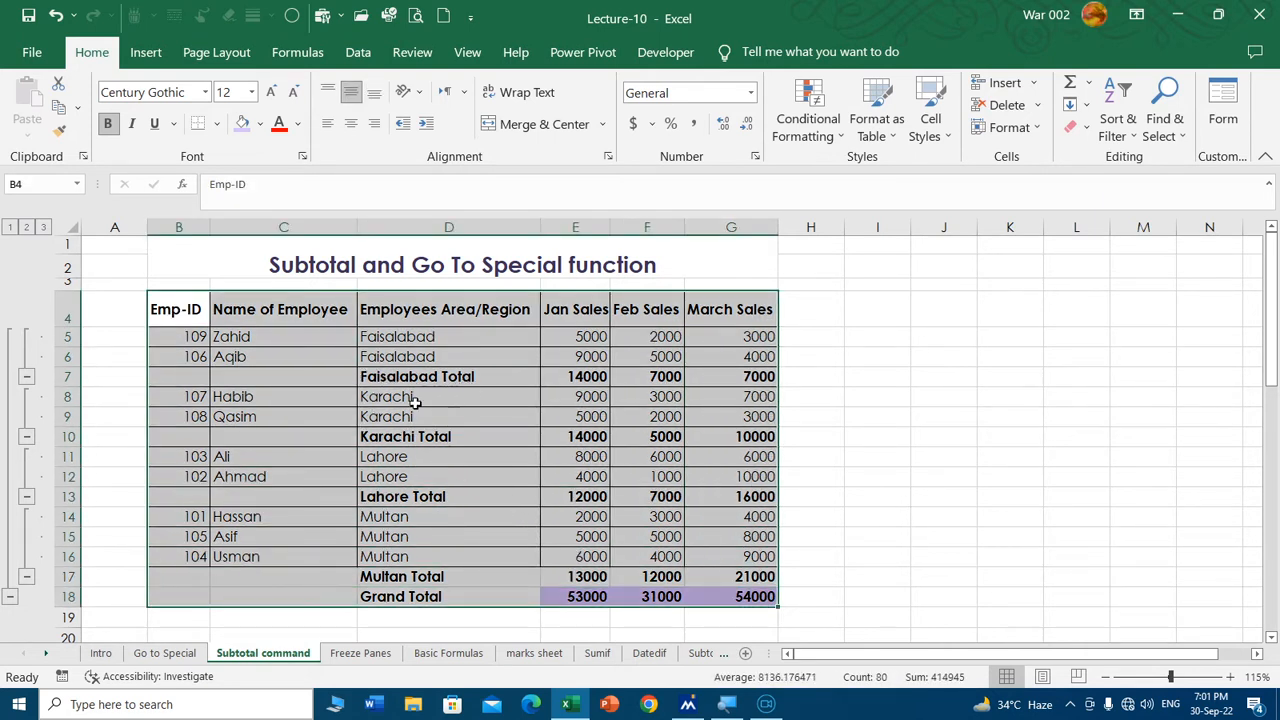
left_click(360, 52)
left_click(1040, 127)
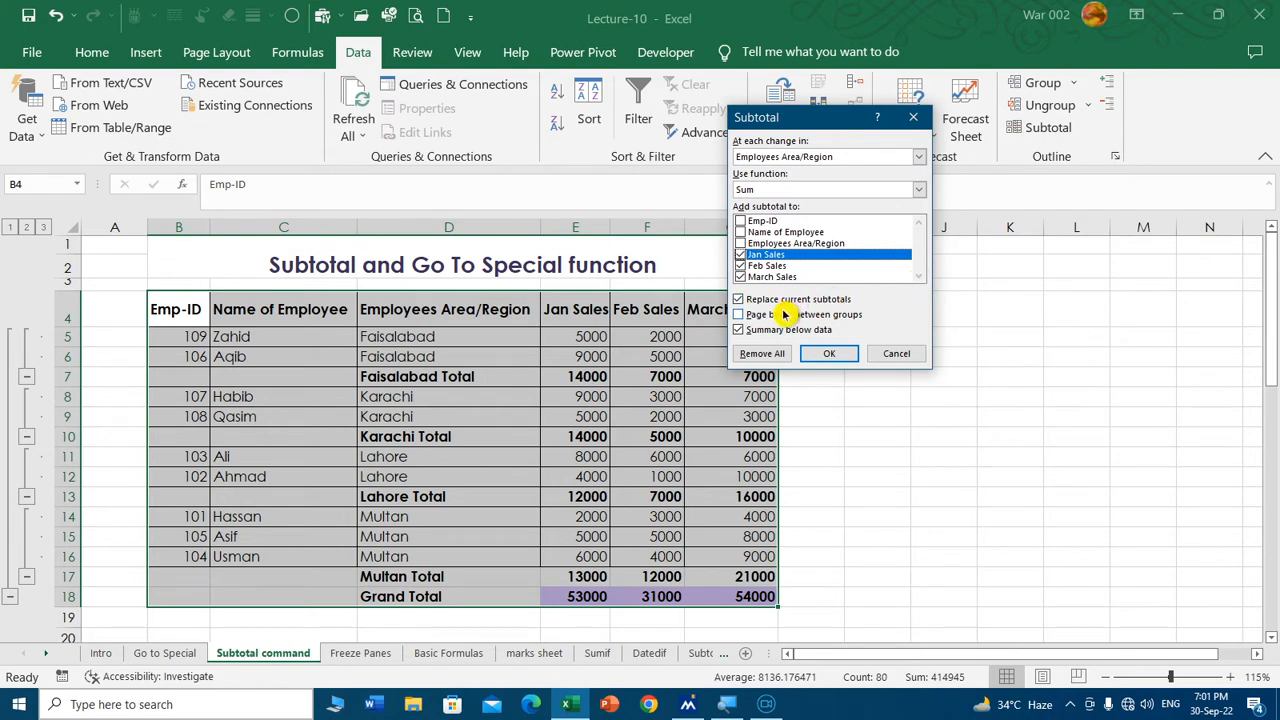
left_click(780, 192)
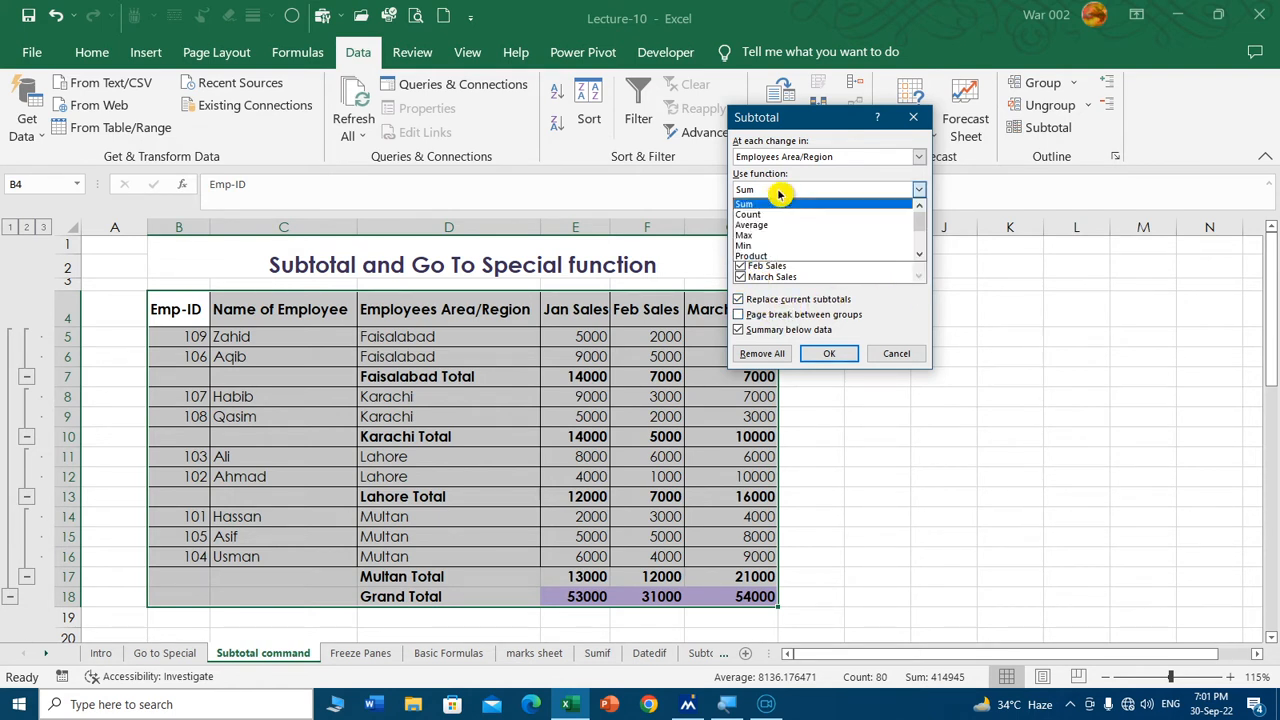
left_click(785, 224)
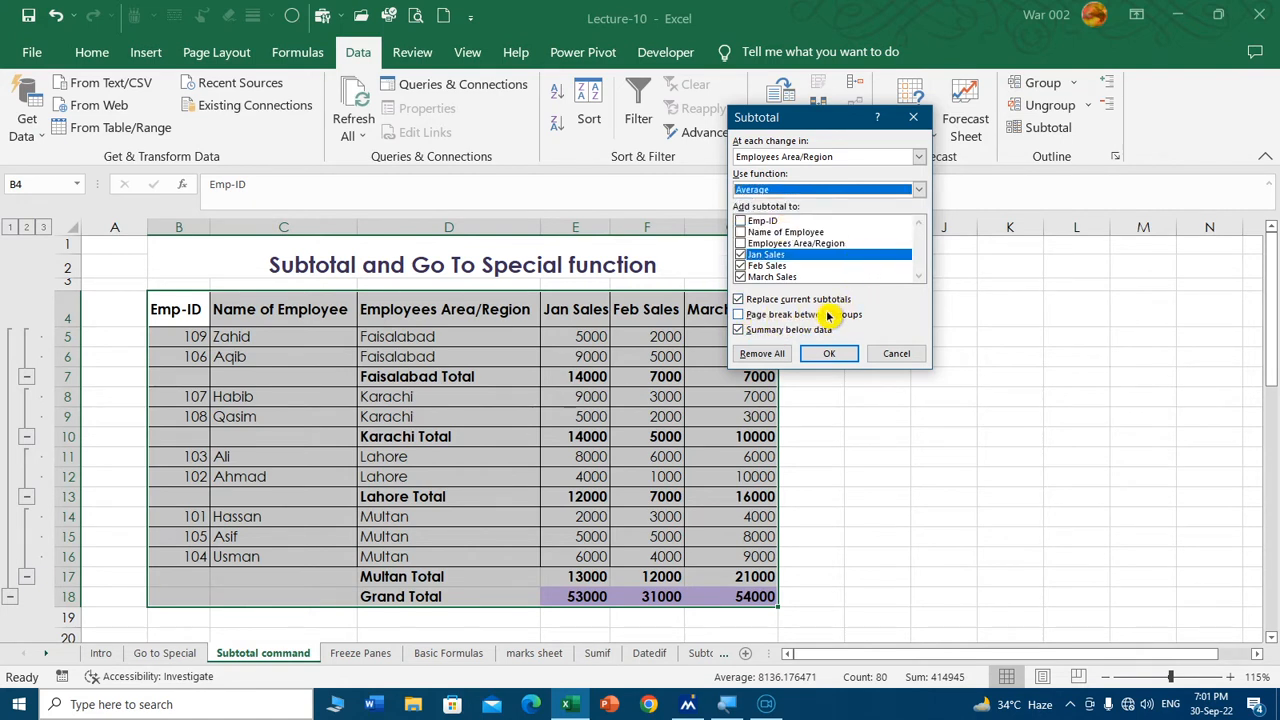
left_click(739, 300)
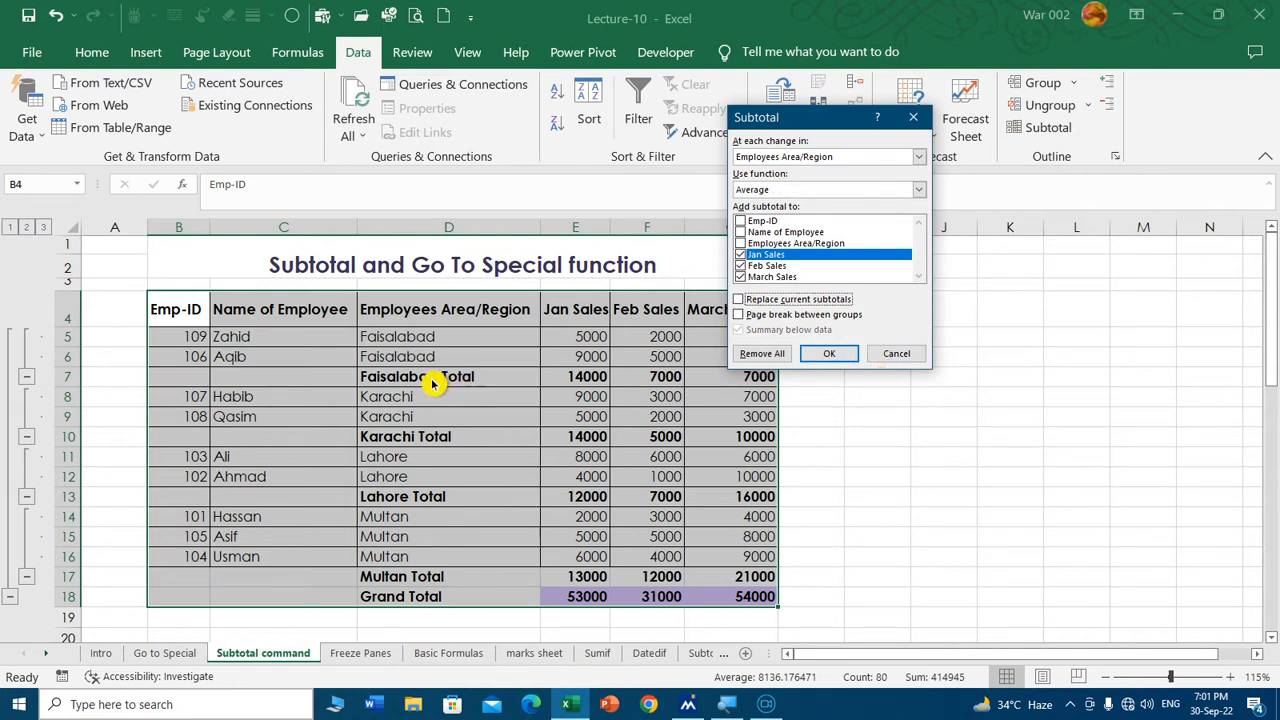
left_click(829, 353)
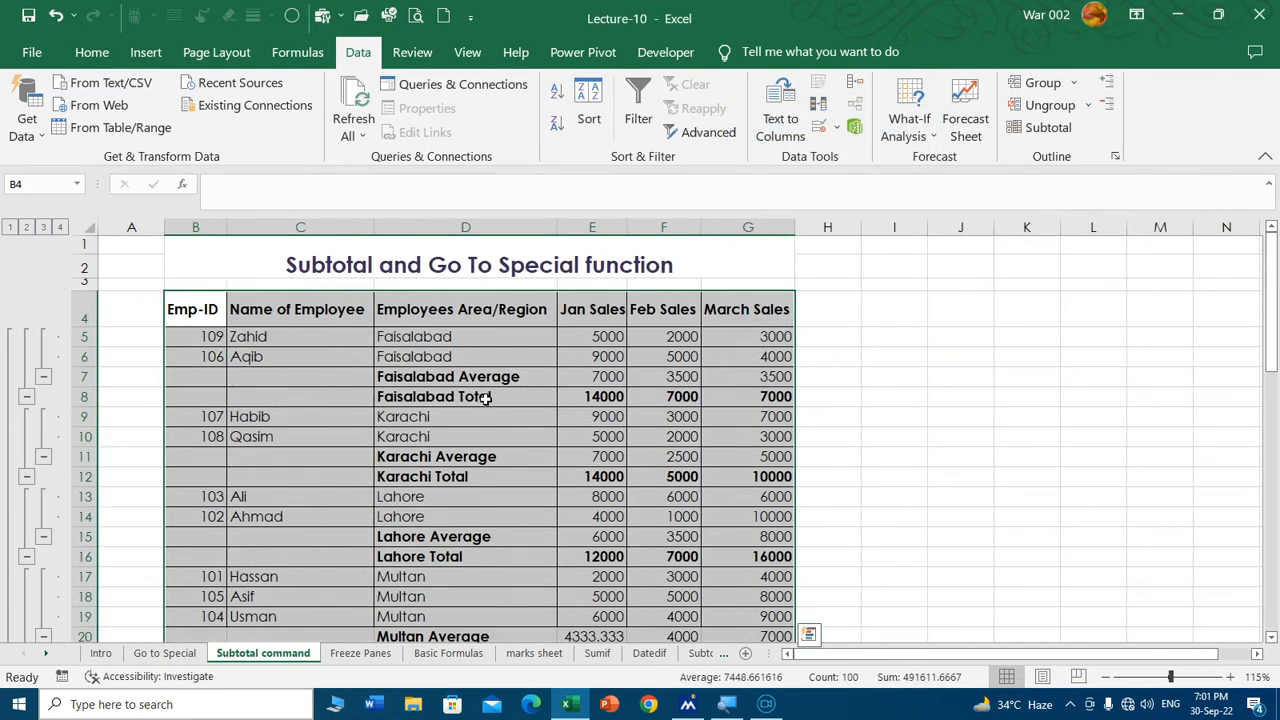
Make the sales figures bold in the Faisalabad, Karachi, Lahore and Multan average rows.
left_click(485, 397)
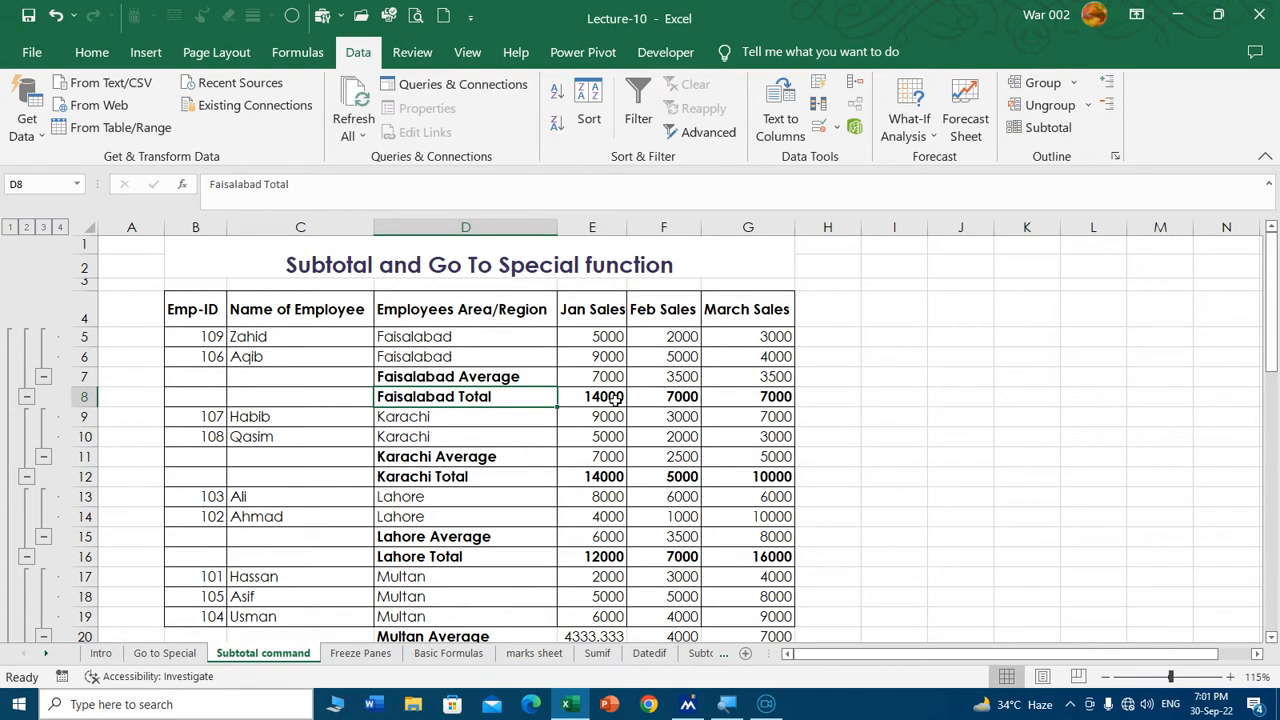
left_click(506, 380)
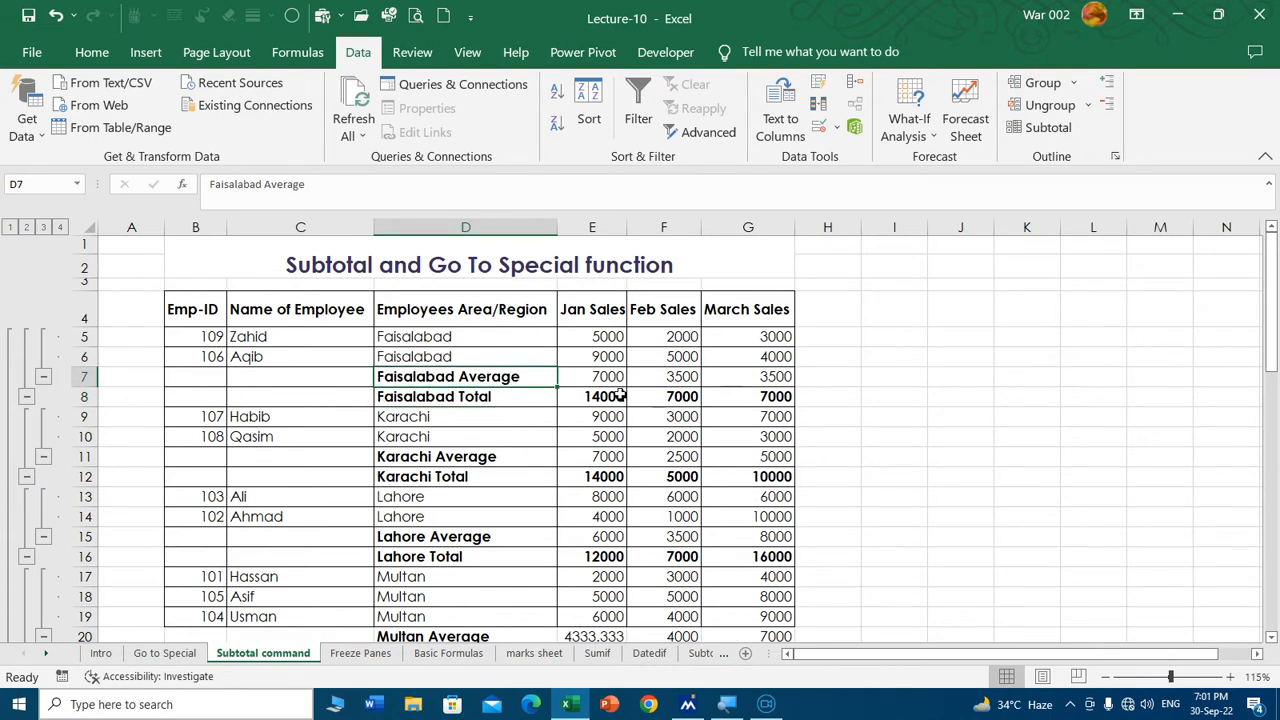
left_click_drag(605, 375, 754, 376)
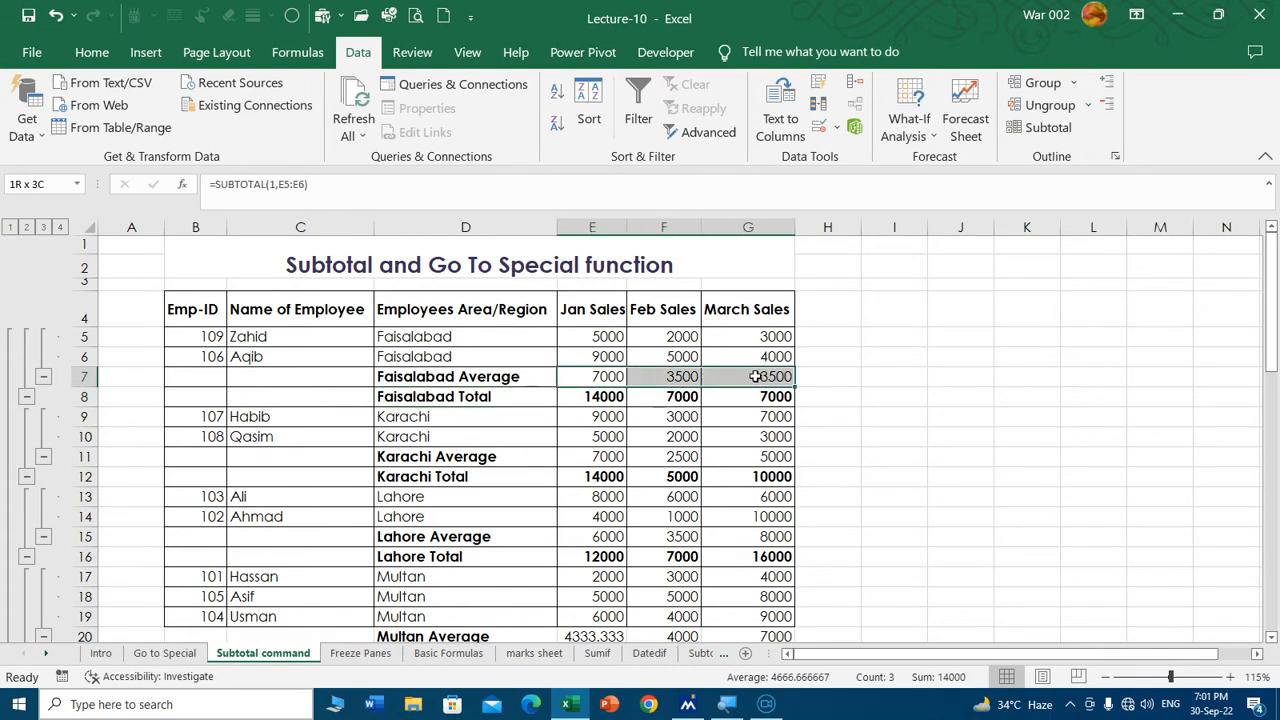
left_click(98, 54)
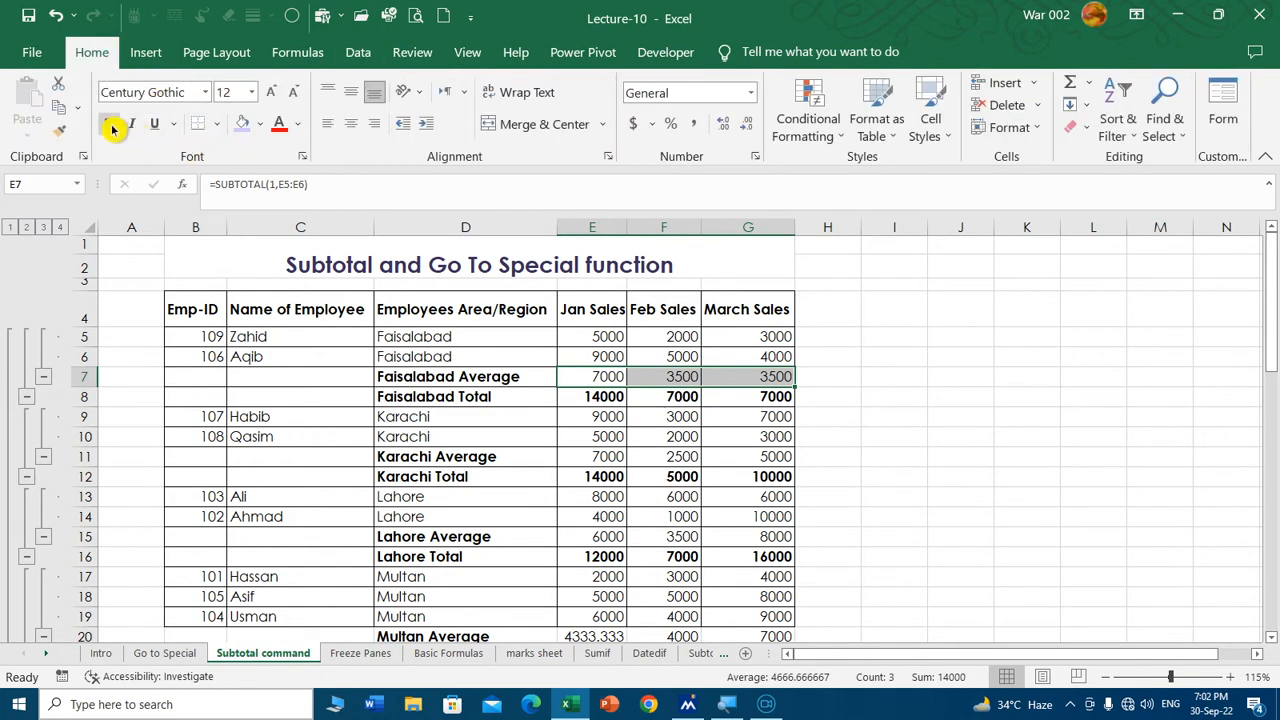
left_click(107, 123)
left_click_drag(595, 456, 785, 458)
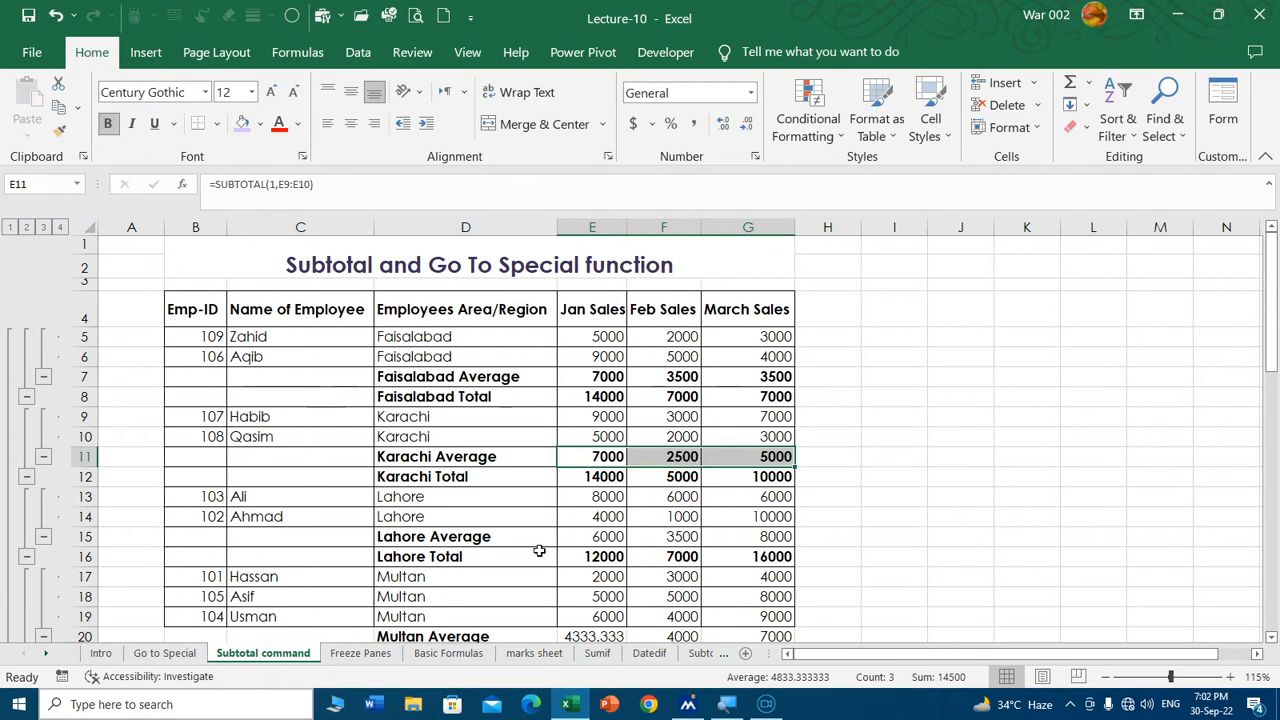
left_click_drag(588, 536, 765, 536)
left_click(107, 123)
scroll(480, 420, "down", 2)
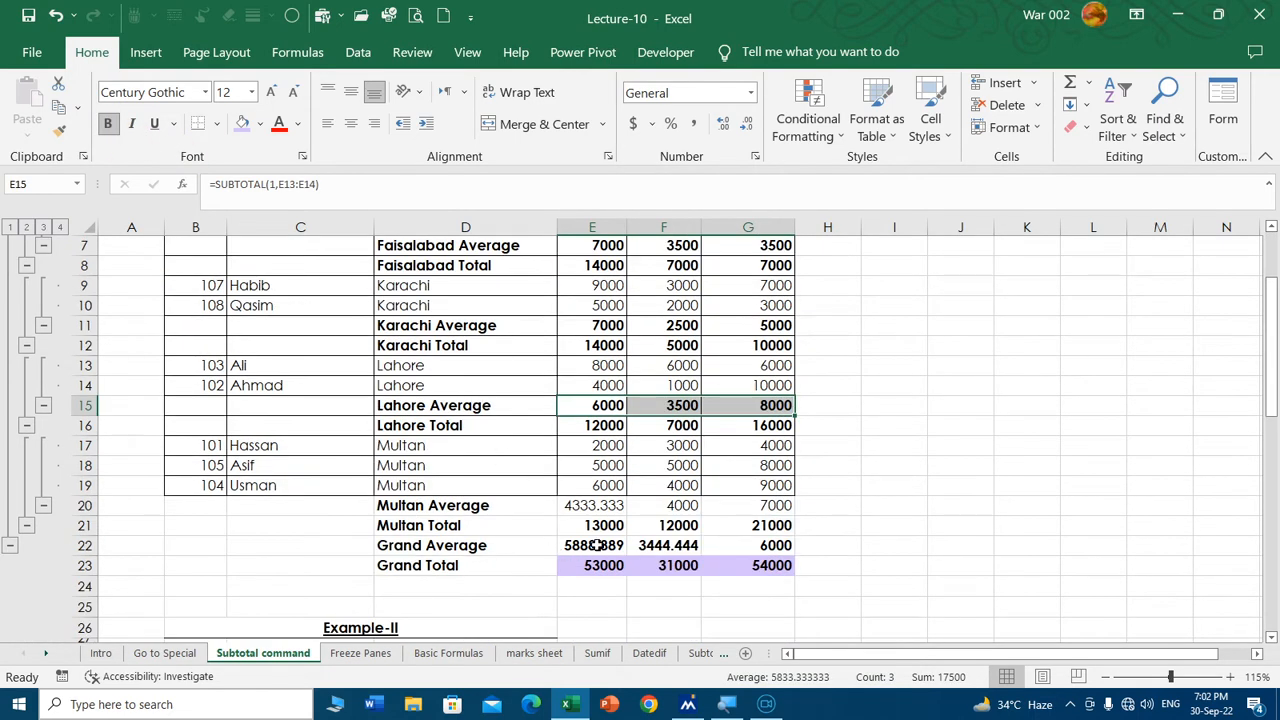
left_click_drag(607, 506, 749, 503)
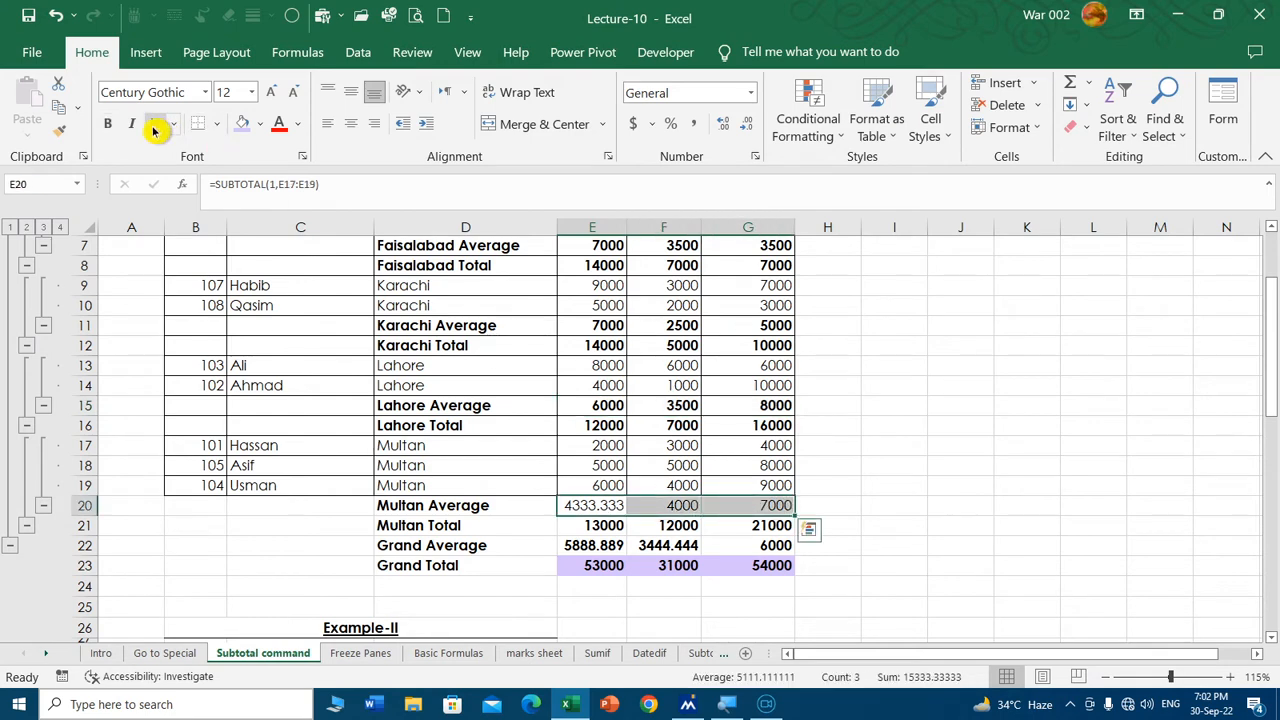
left_click(107, 123)
left_click(688, 398)
Examine the Example-II table's Classes Level entries for each class.
scroll(550, 485, "down", 4)
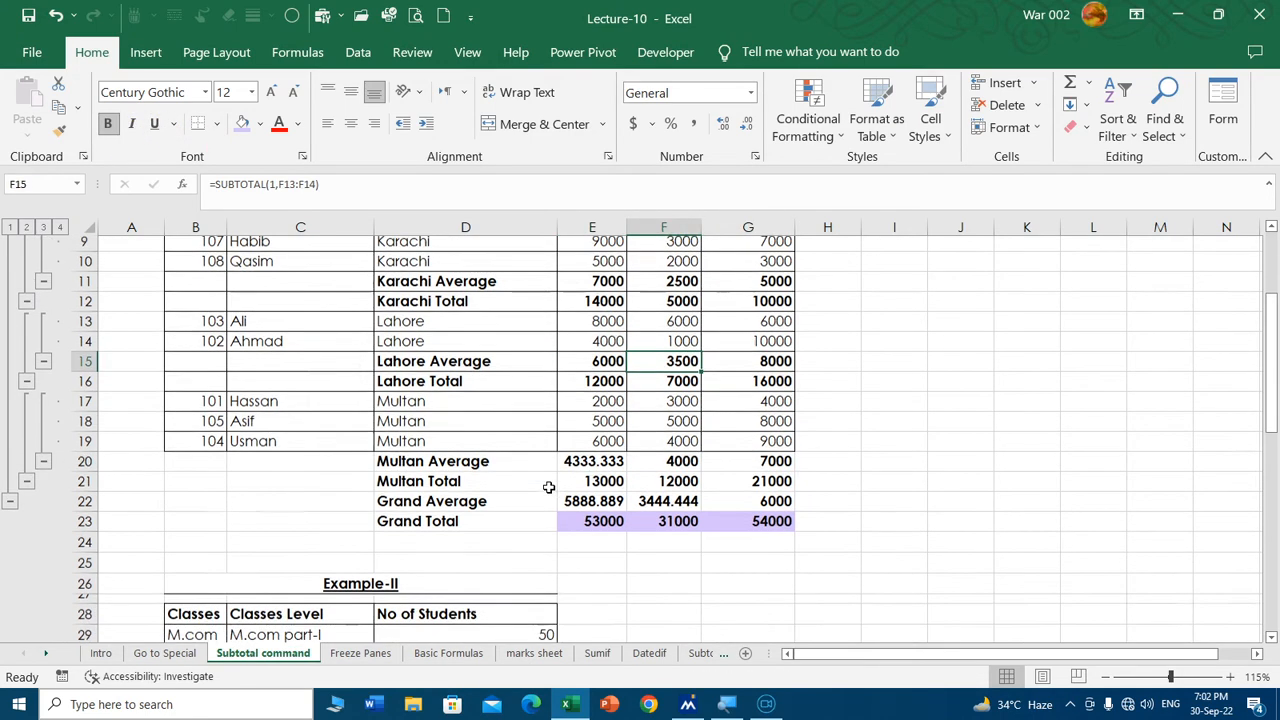
scroll(547, 483, "down", 1)
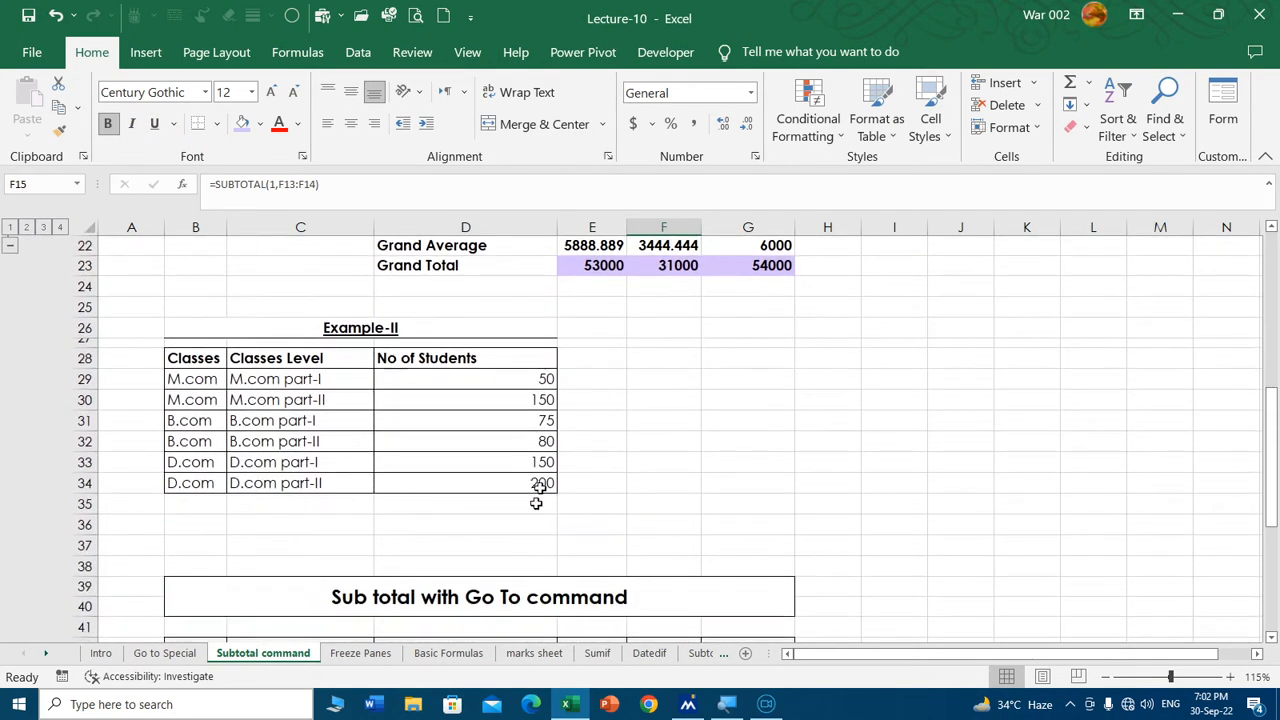
left_click(274, 503)
left_click(313, 379)
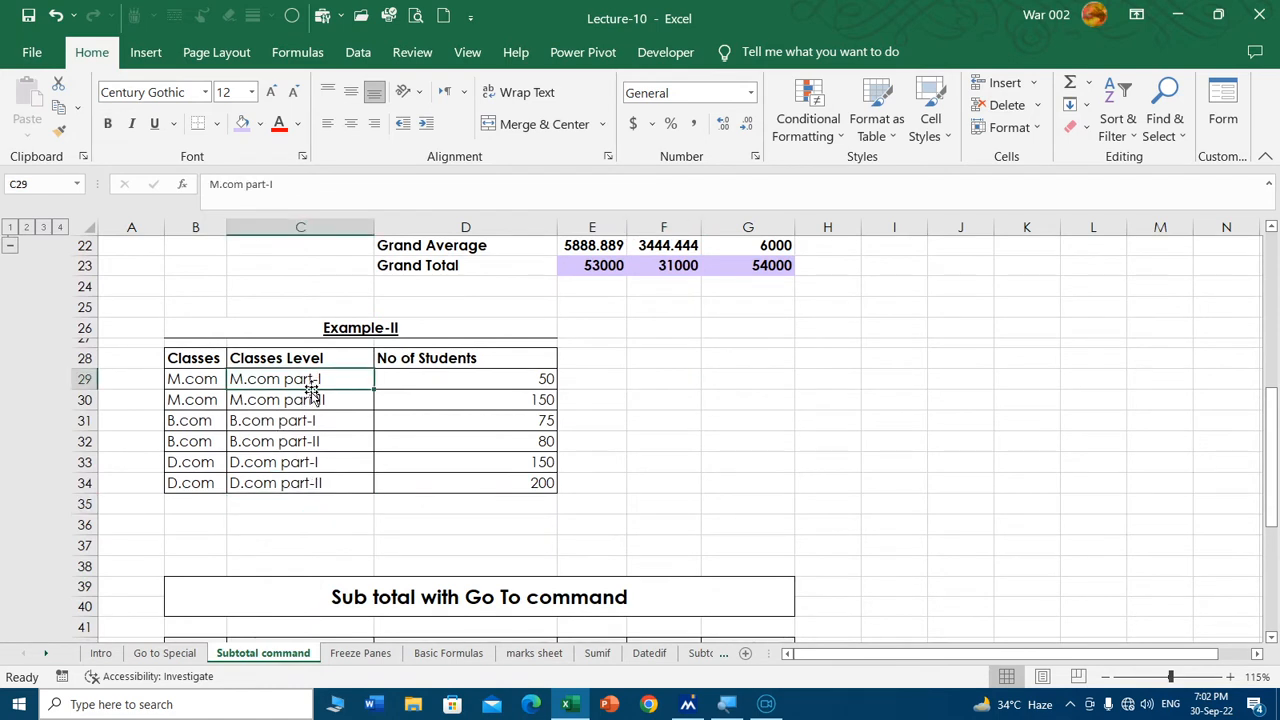
left_click(298, 357)
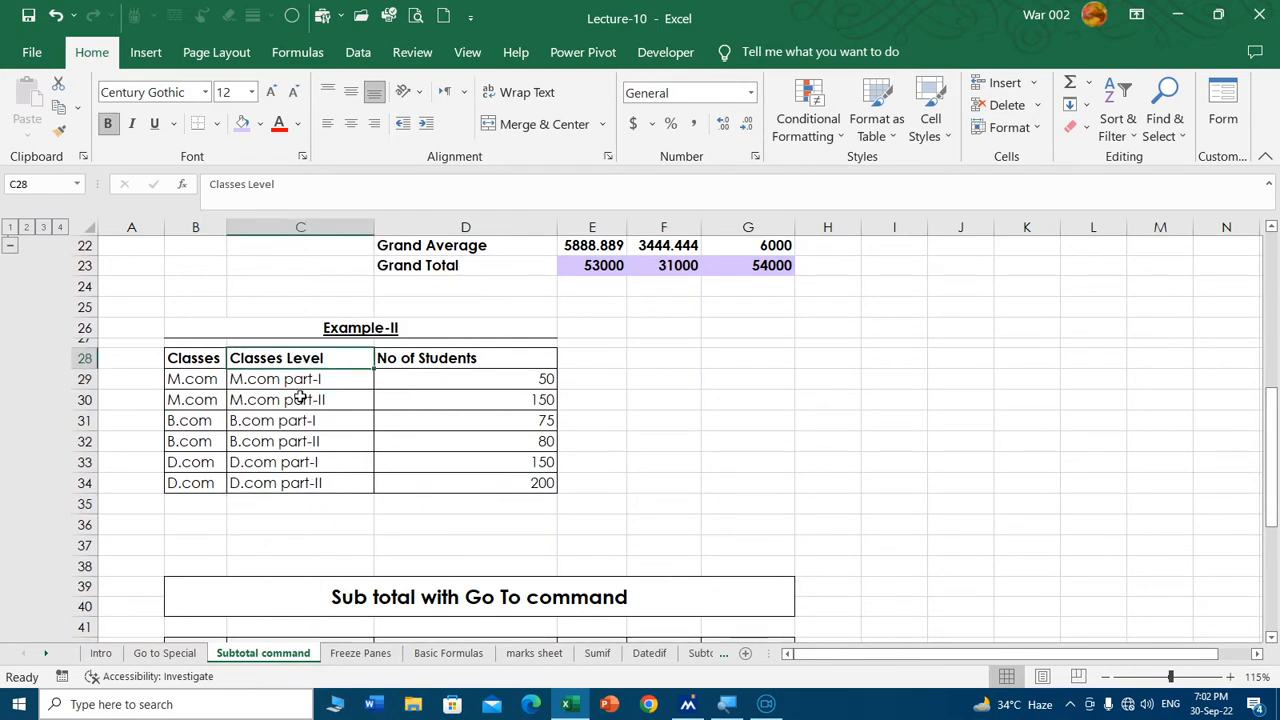
left_click(258, 379)
left_click(256, 400)
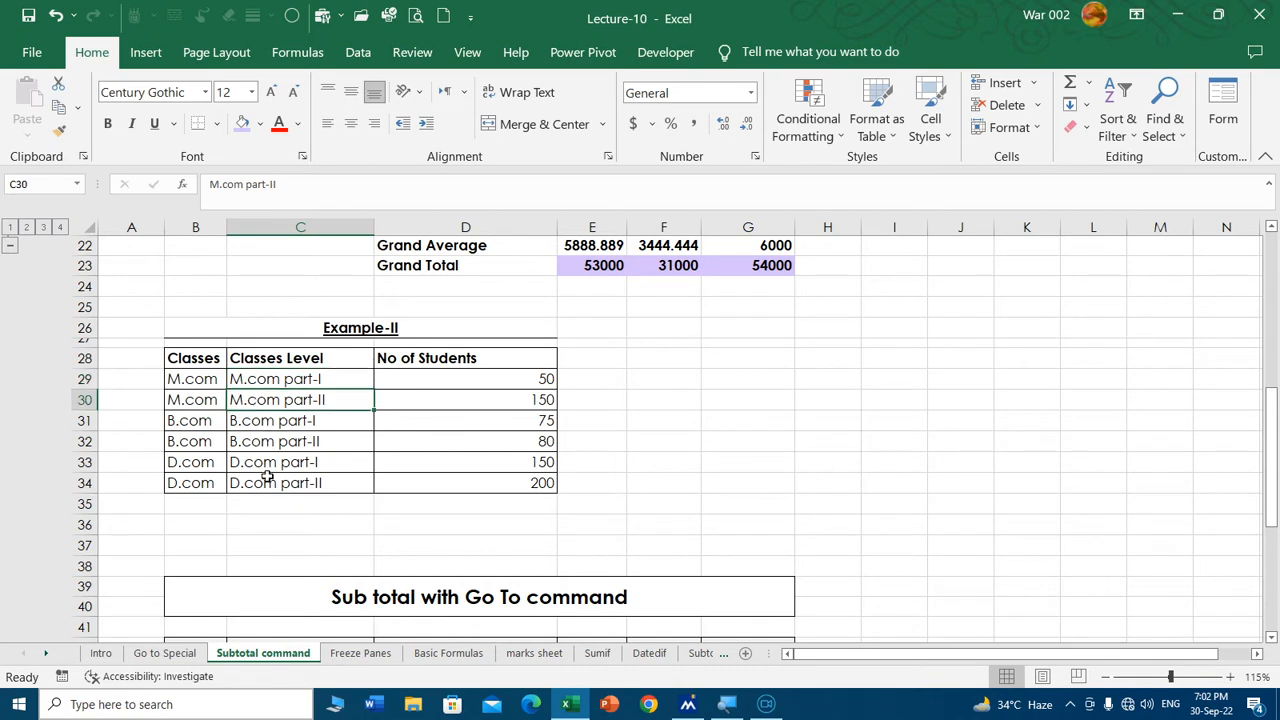
left_click(270, 362)
Try to add Sum subtotals for No of Students at each change in Classes Level to Example-II table B28:D34.
left_click_drag(200, 358, 524, 483)
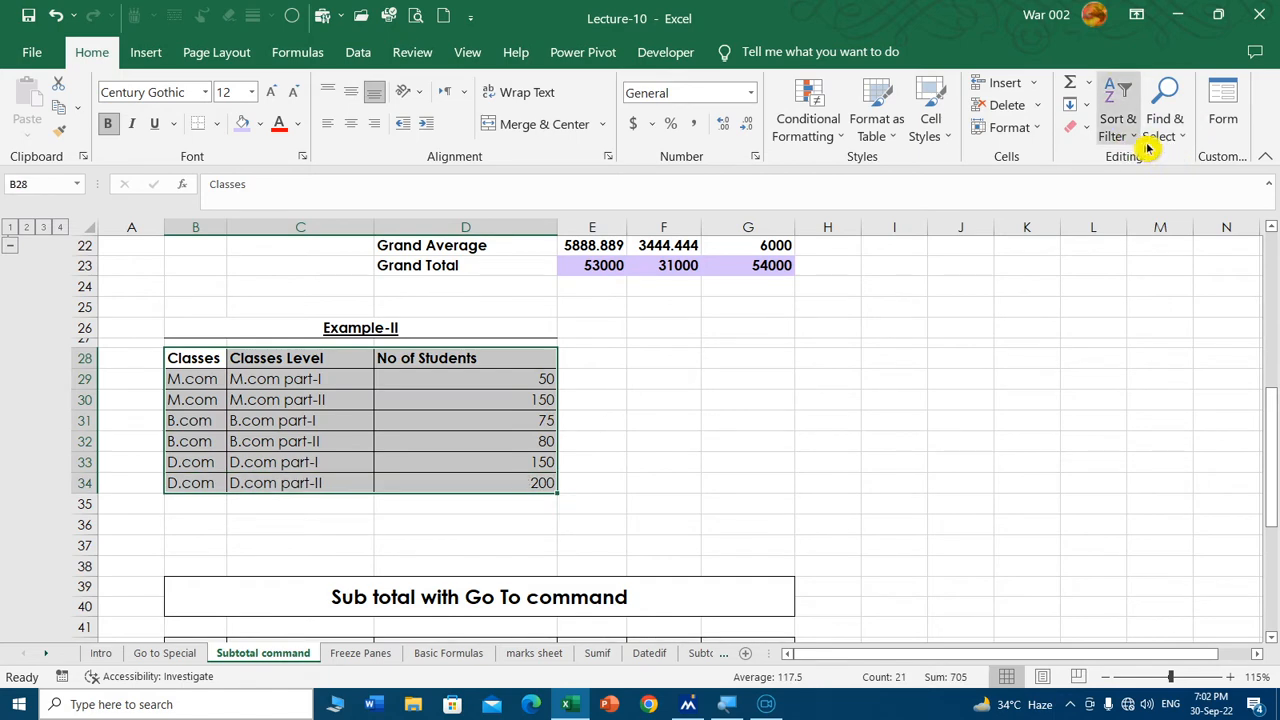
left_click(358, 52)
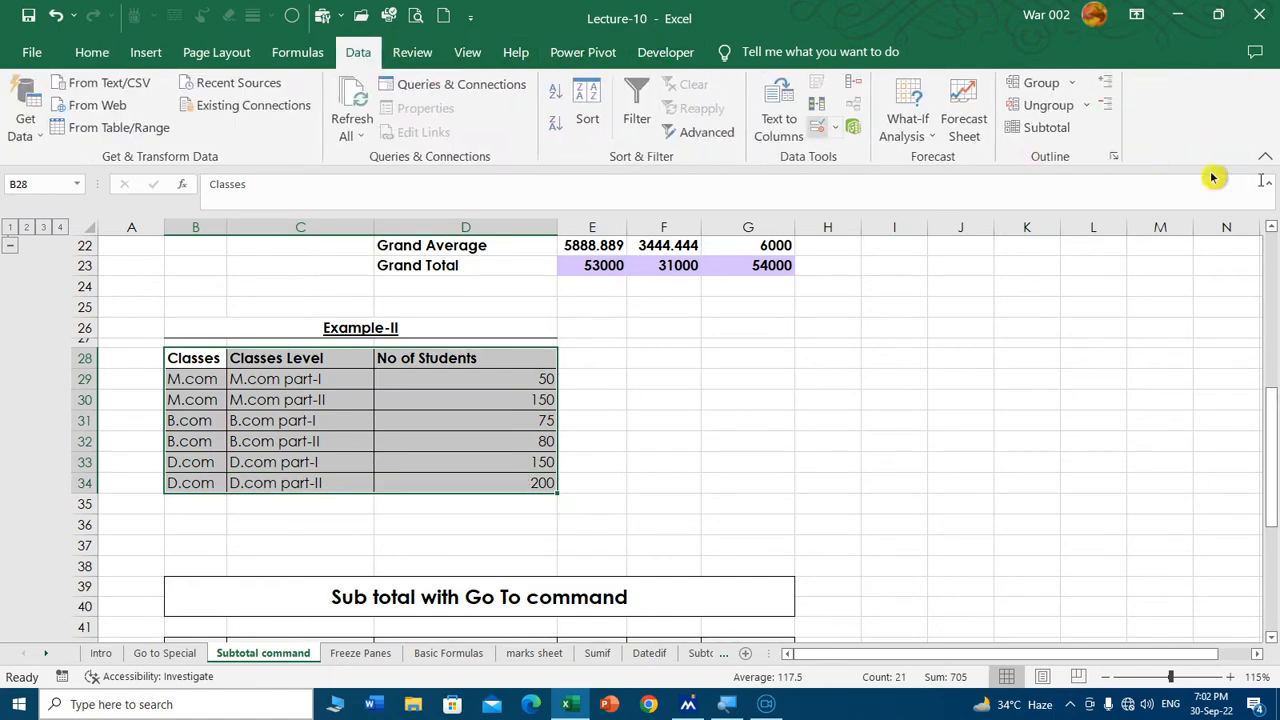
left_click(1033, 137)
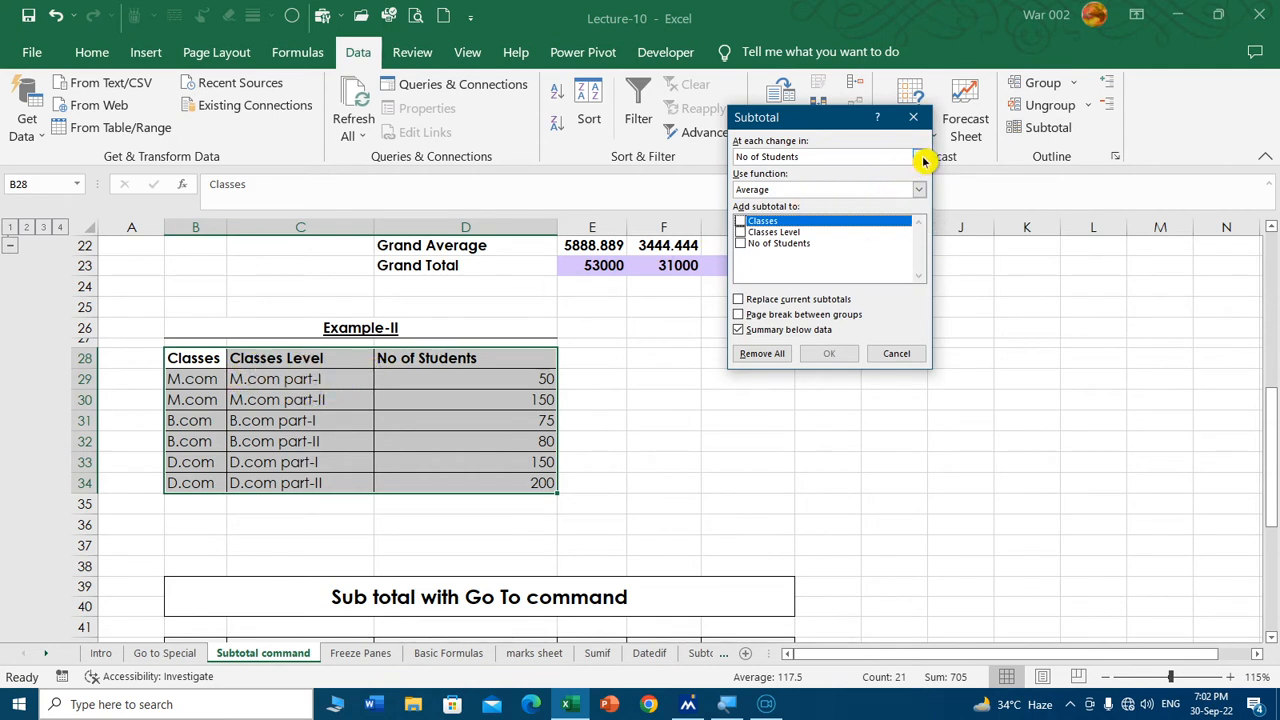
left_click(921, 158)
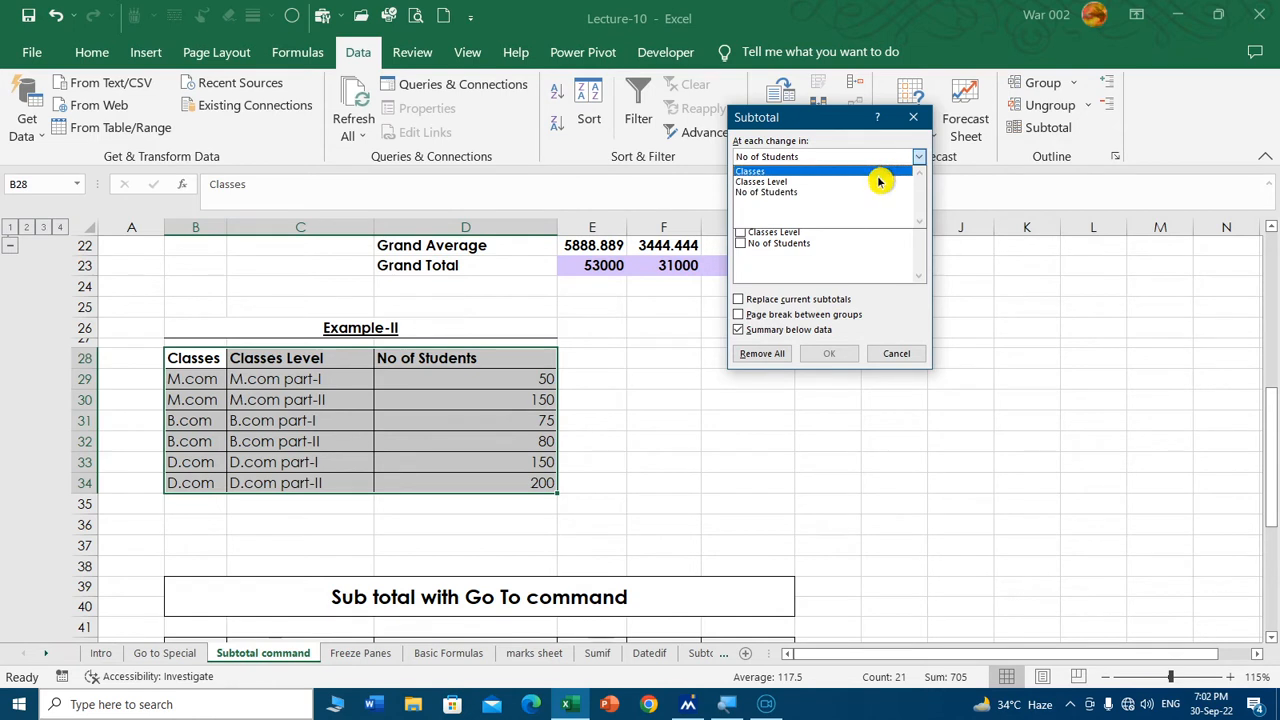
left_click(879, 180)
left_click(803, 190)
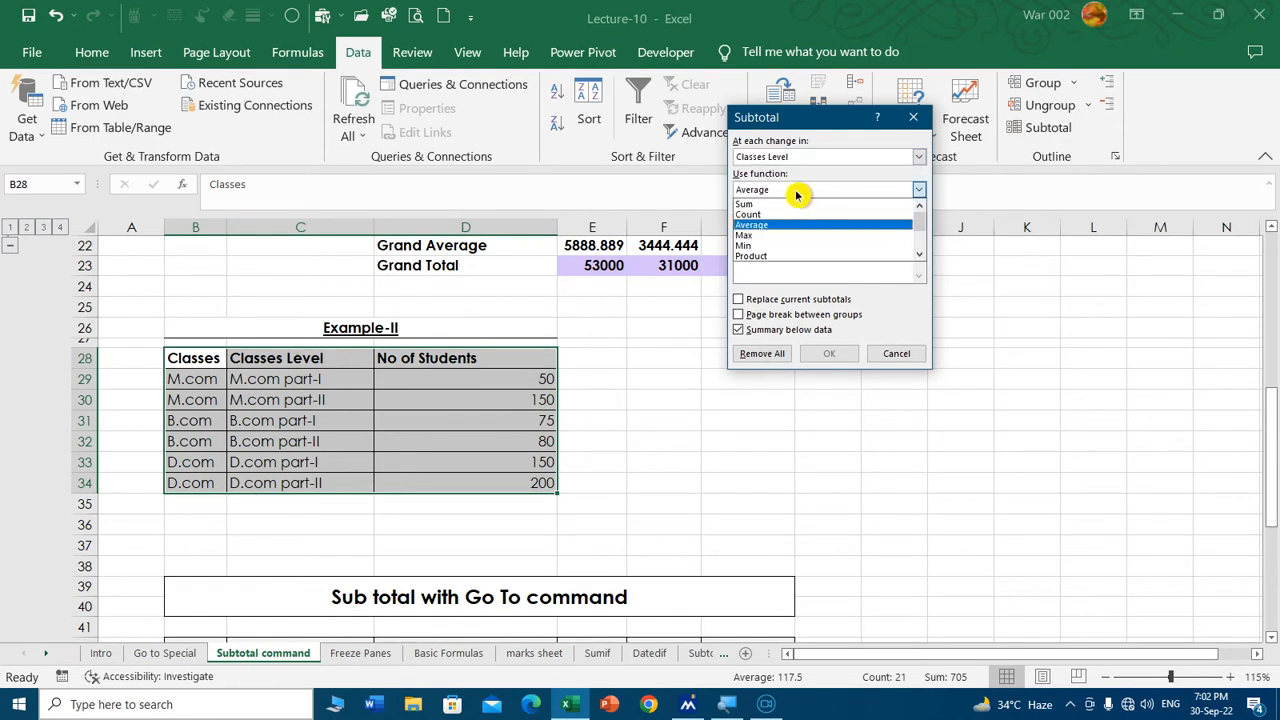
left_click(781, 206)
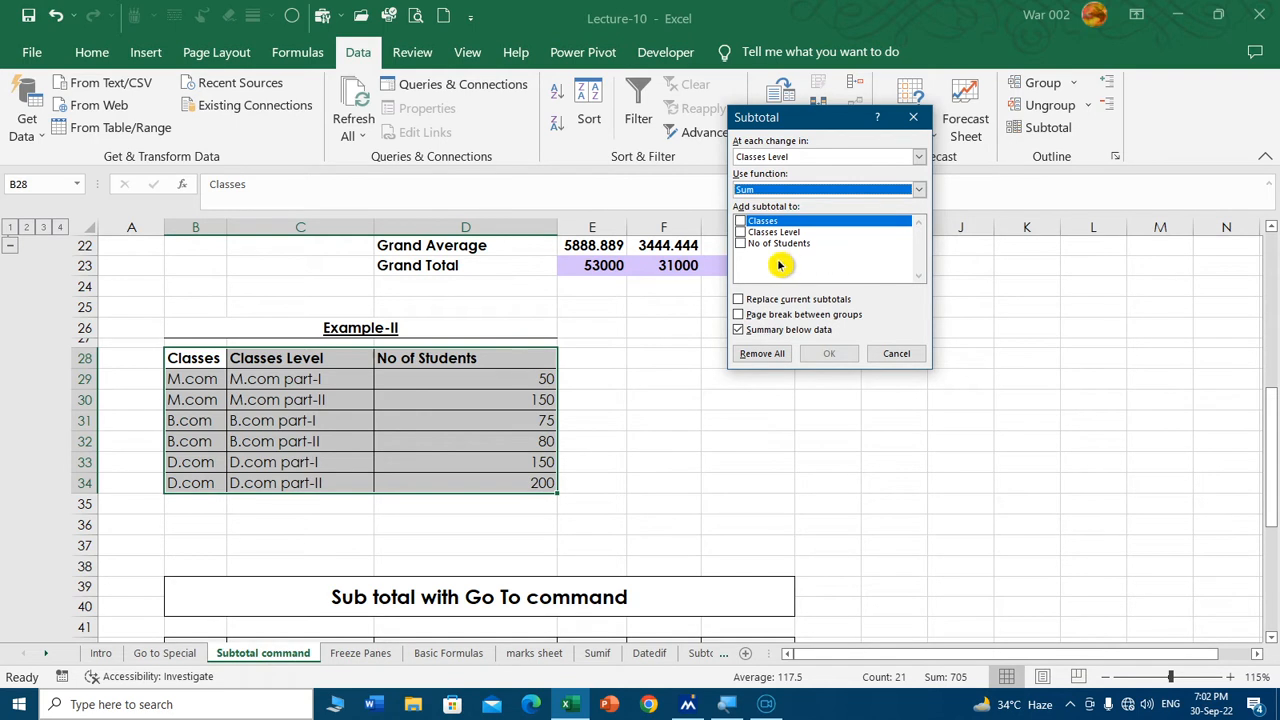
left_click(742, 245)
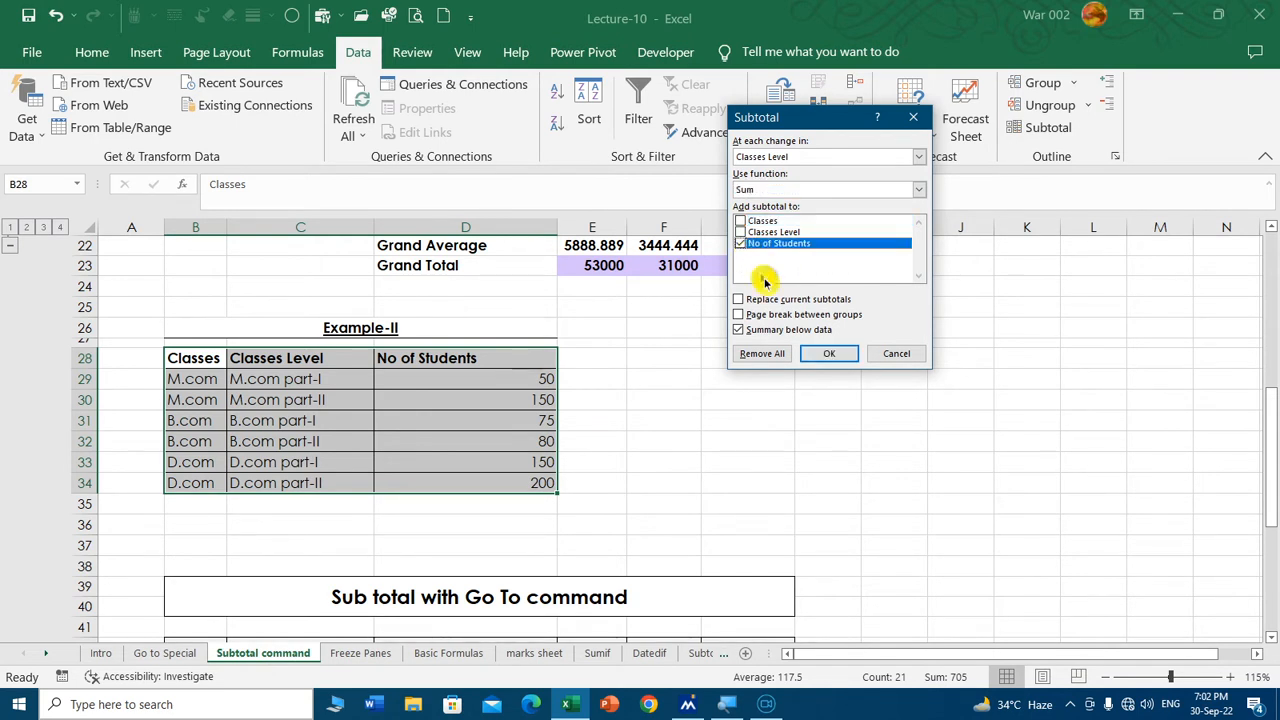
left_click(829, 353)
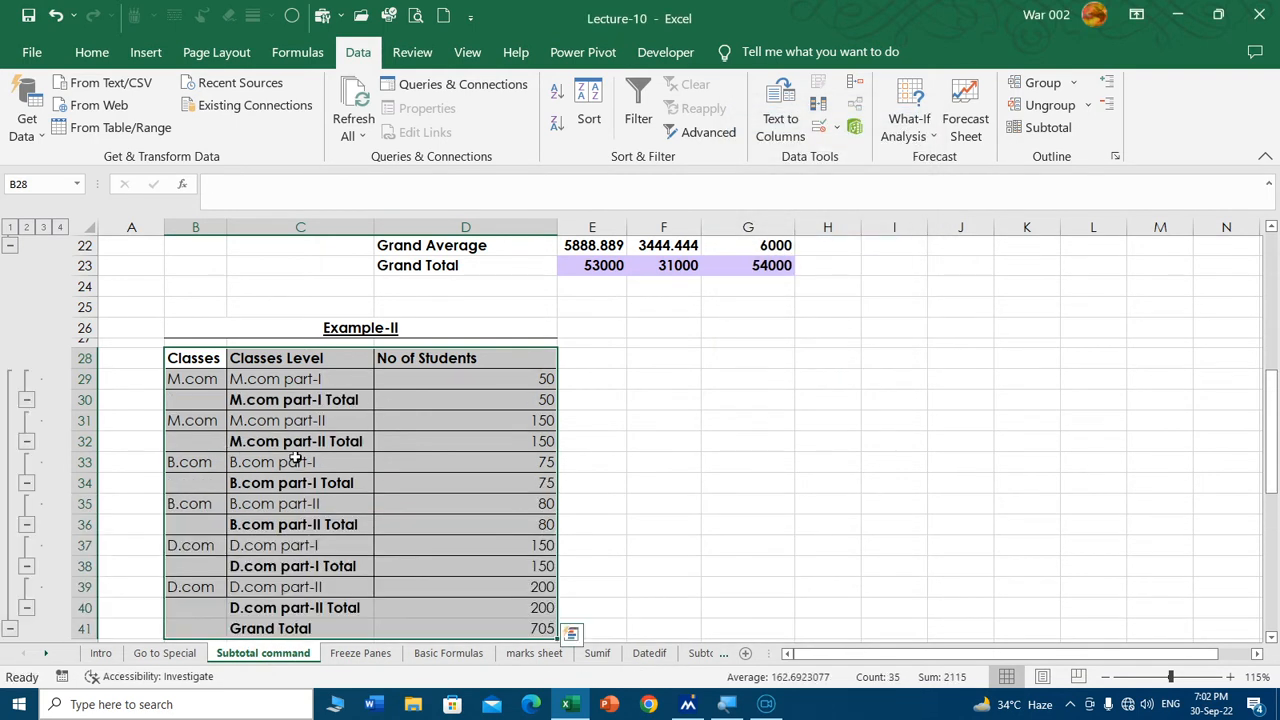
left_click(296, 458)
scroll(380, 490, "down", 1)
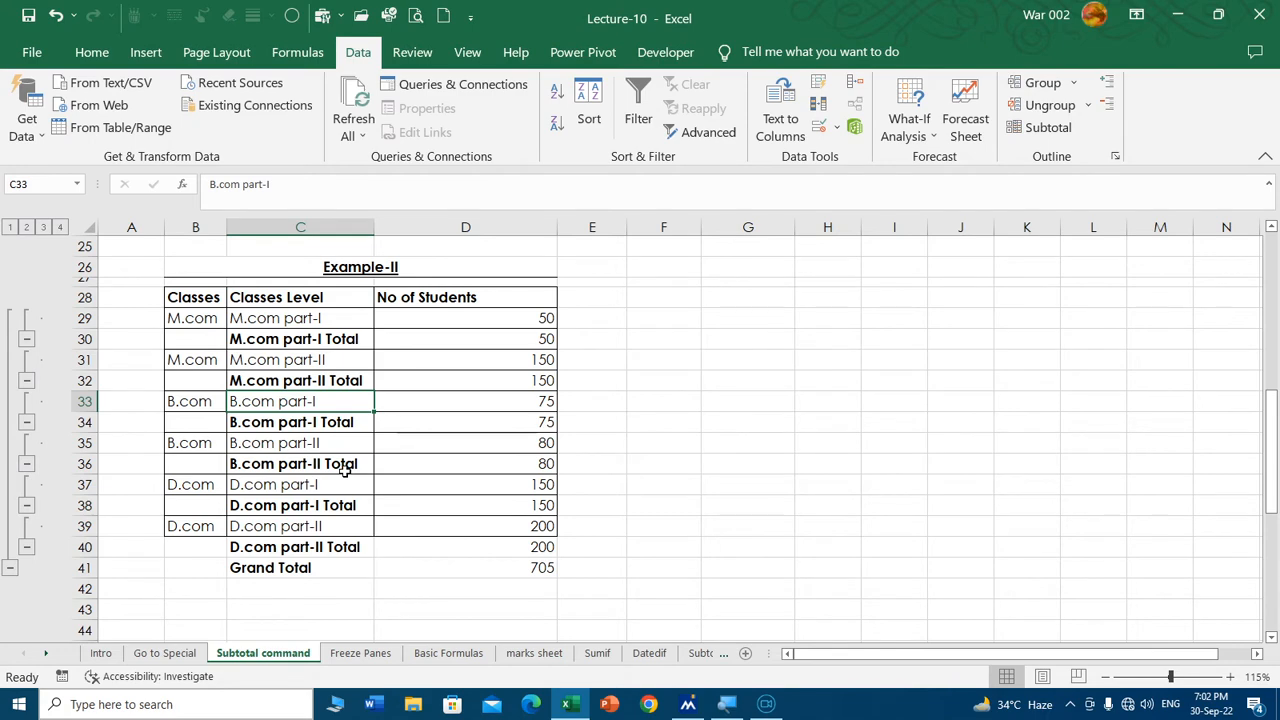
key("ctrl+z")
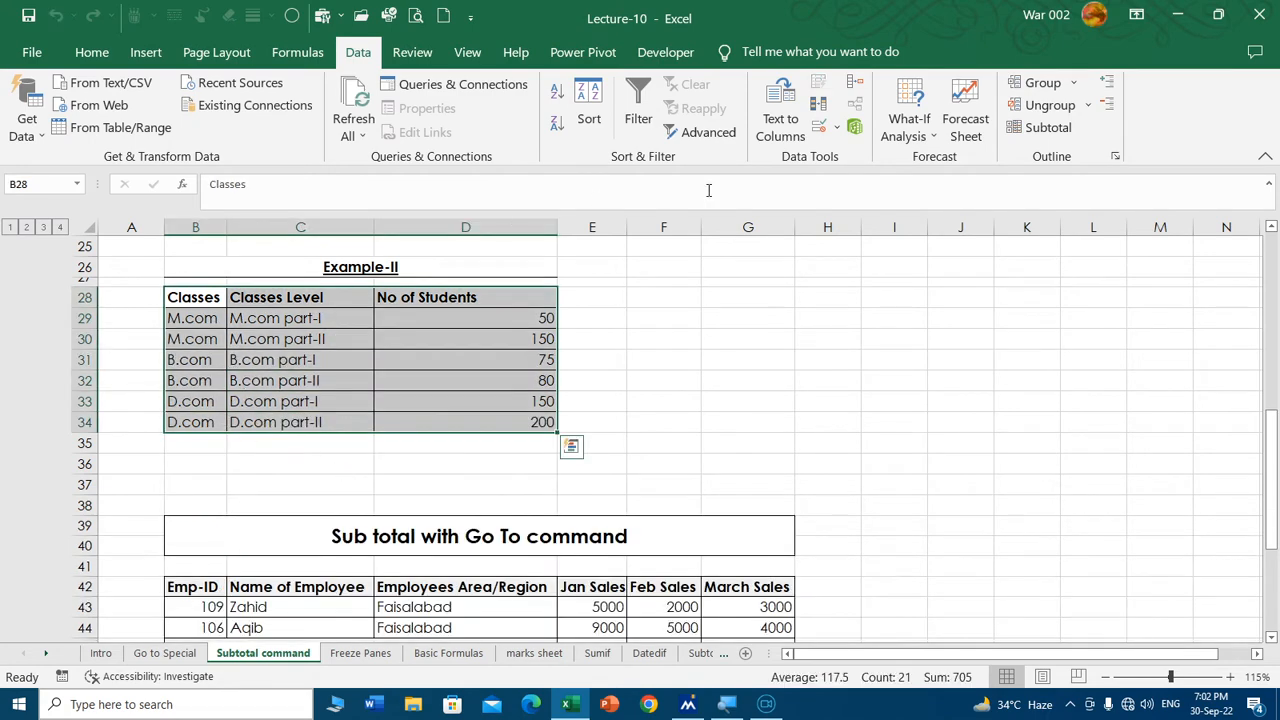
Add Sum subtotals for No of Students at each change in Classes to Example-II table B28:D34.
left_click(1048, 127)
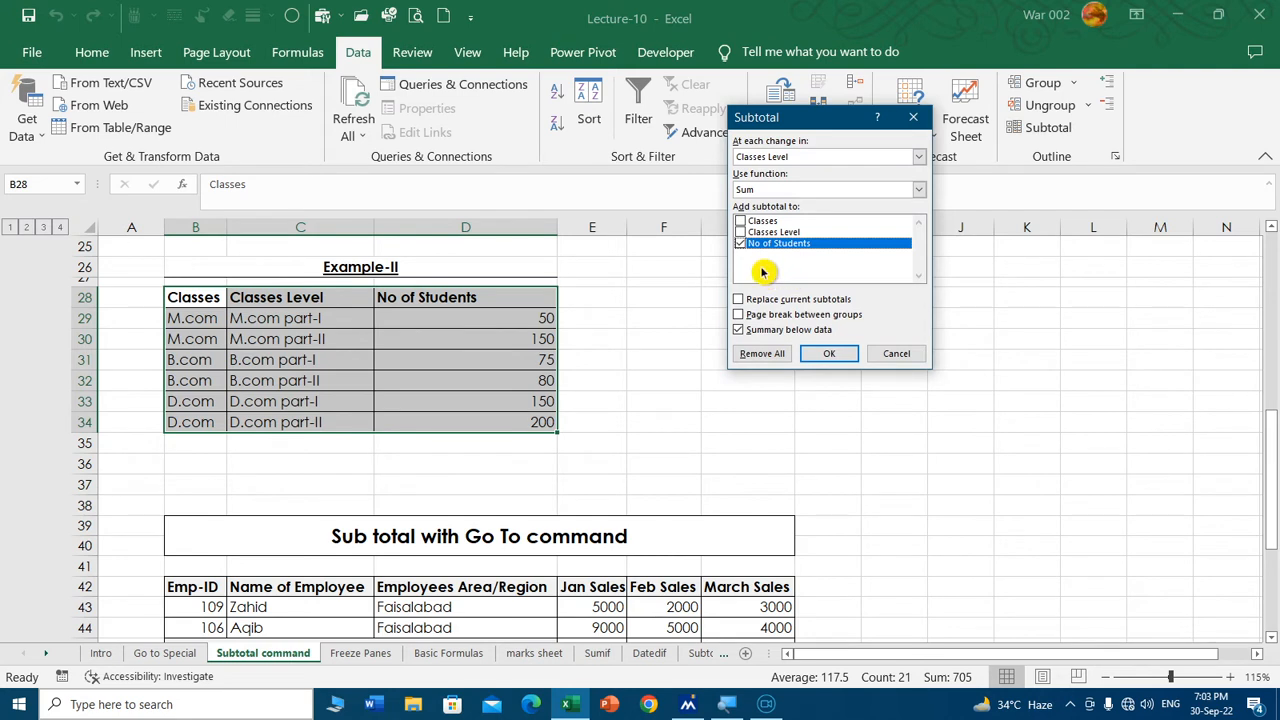
left_click(811, 162)
left_click(797, 168)
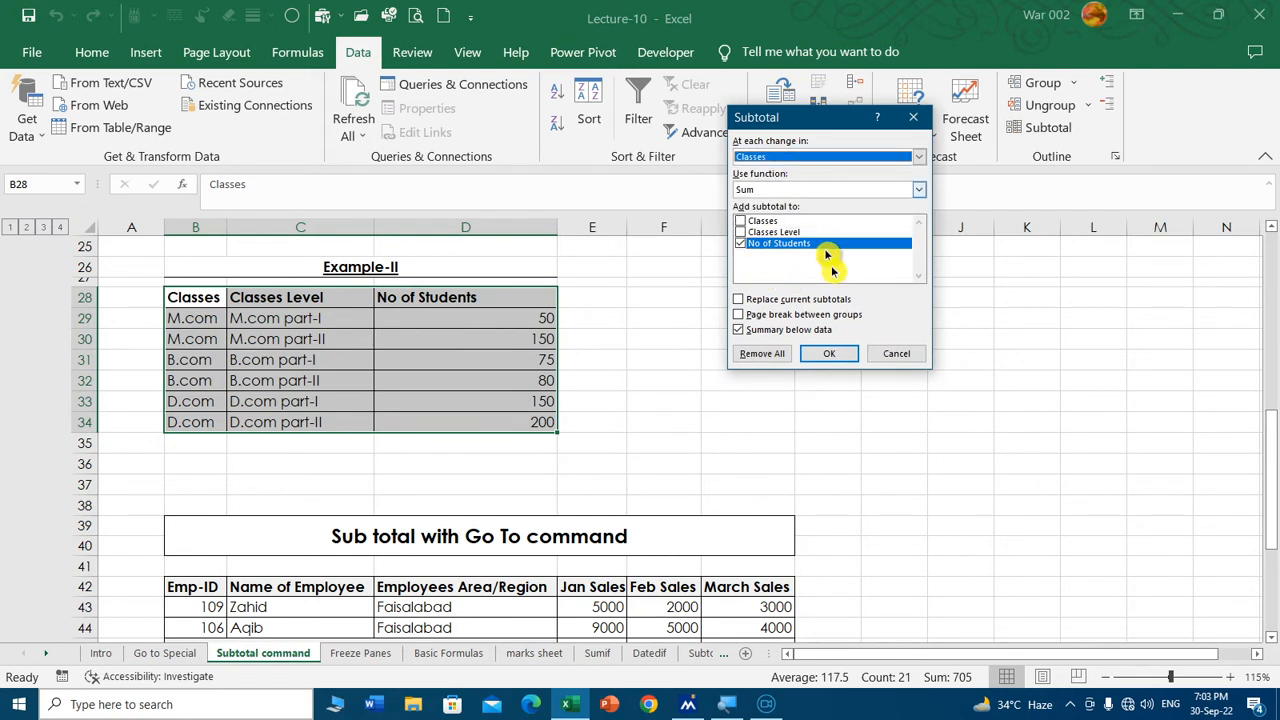
left_click(829, 363)
left_click(205, 362)
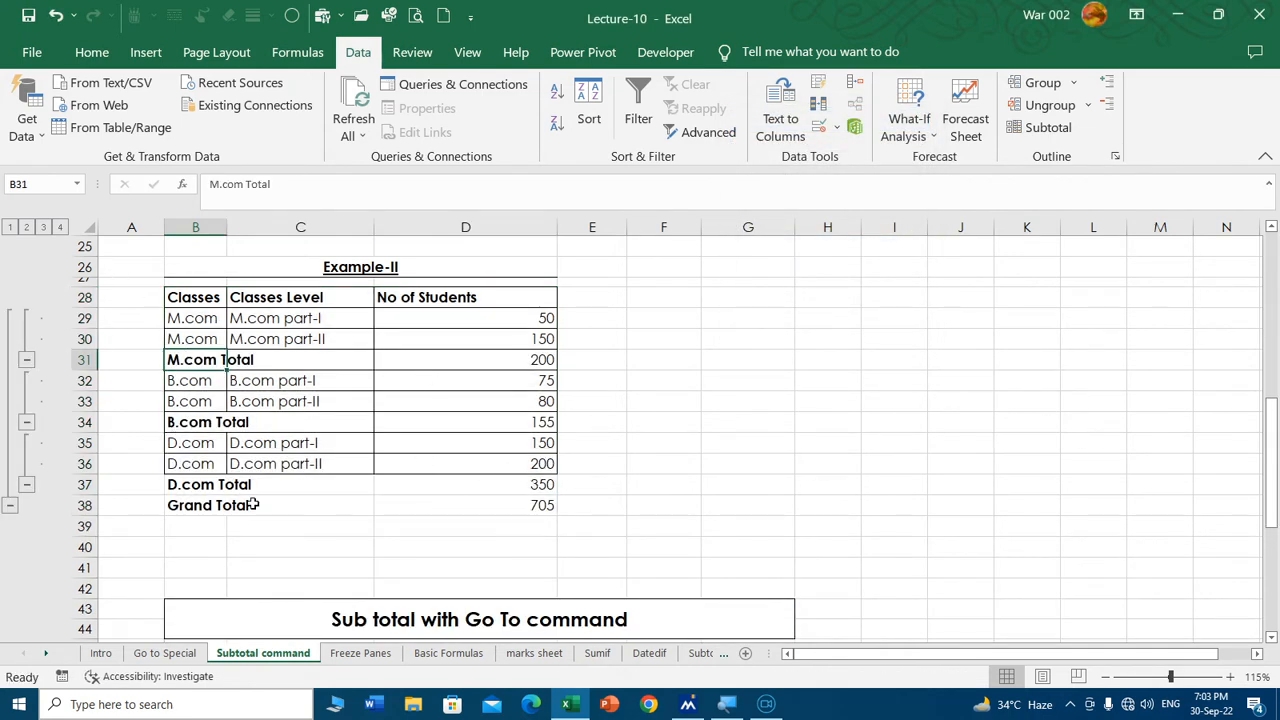
left_click(475, 506)
Add Average subtotals for No of Students at each change in Classes to the Example-II table, keeping the existing Sum subtotals.
left_click_drag(228, 300, 535, 512)
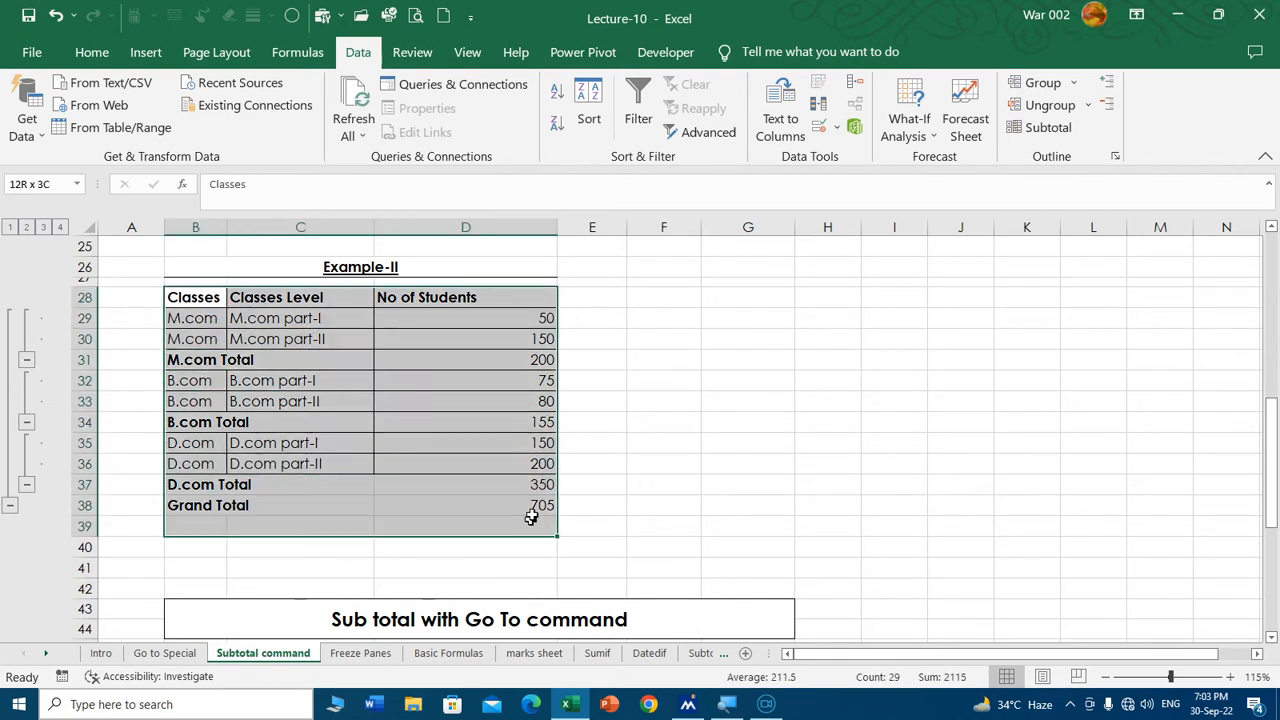
left_click(1048, 129)
left_click(785, 189)
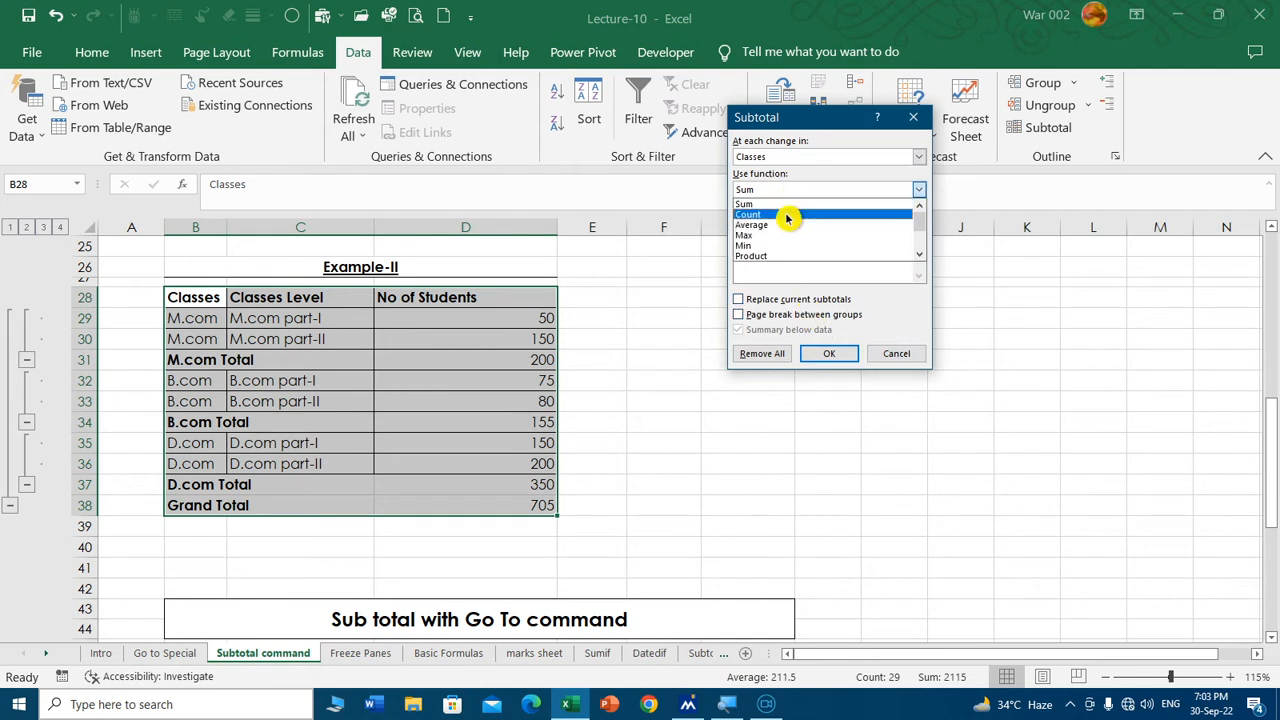
left_click(788, 222)
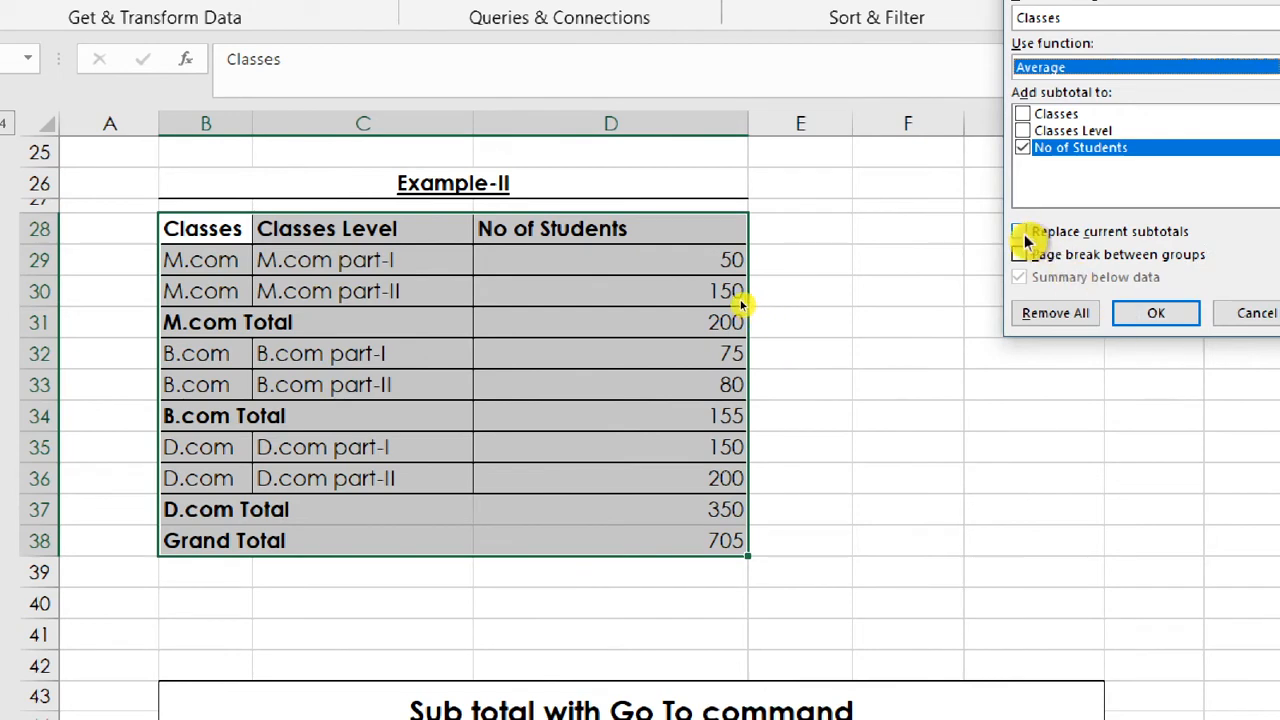
left_click(1158, 314)
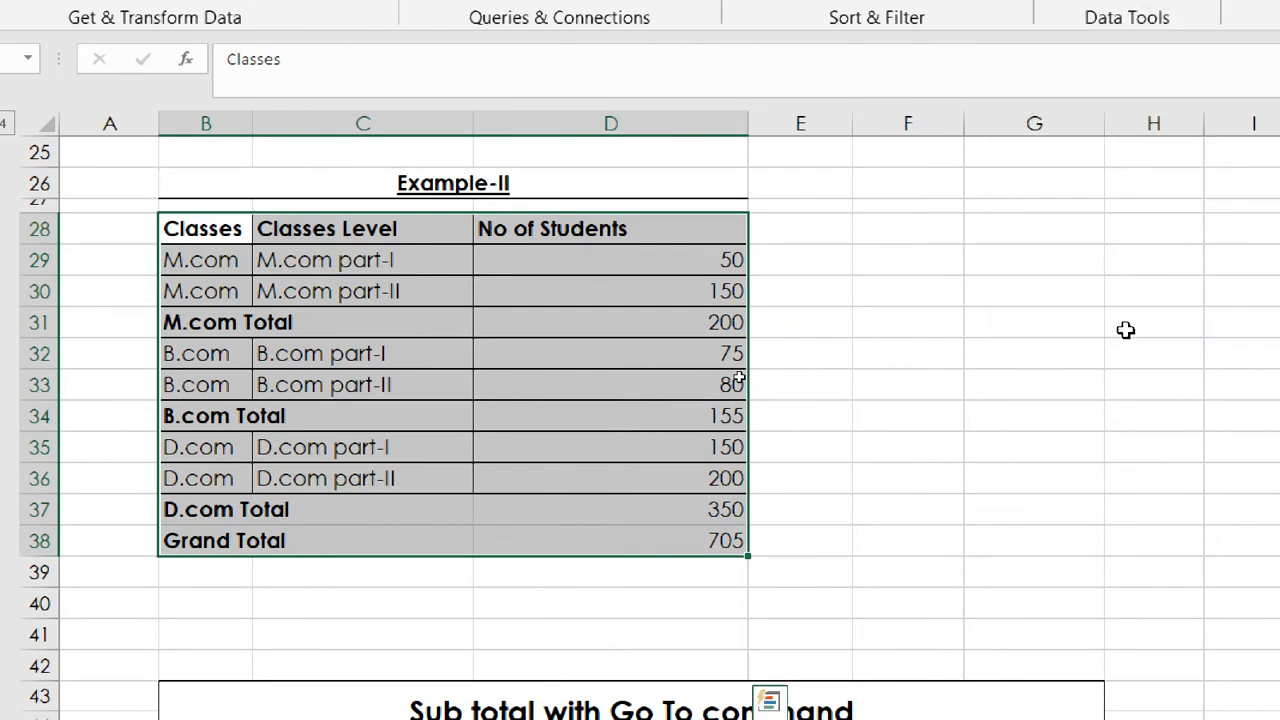
left_click(210, 316)
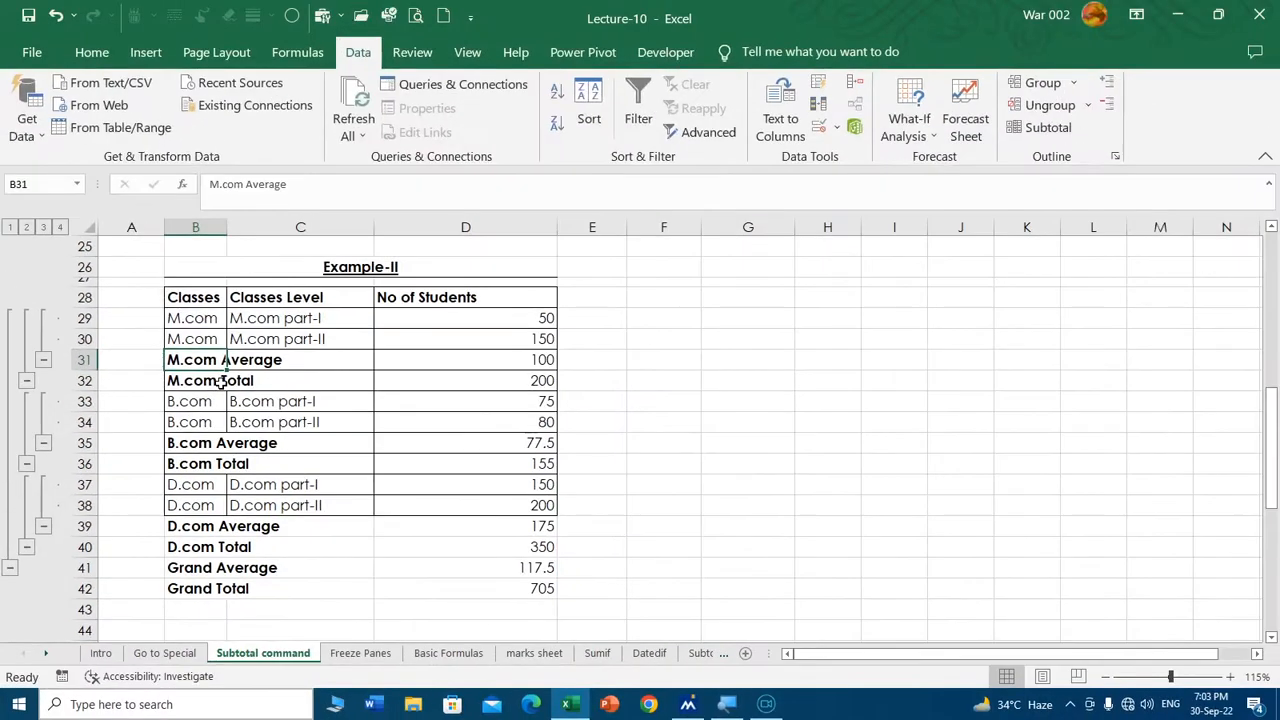
View the Topics Covered list on the Intro sheet and open the Freeze Panes sheet.
left_click(105, 653)
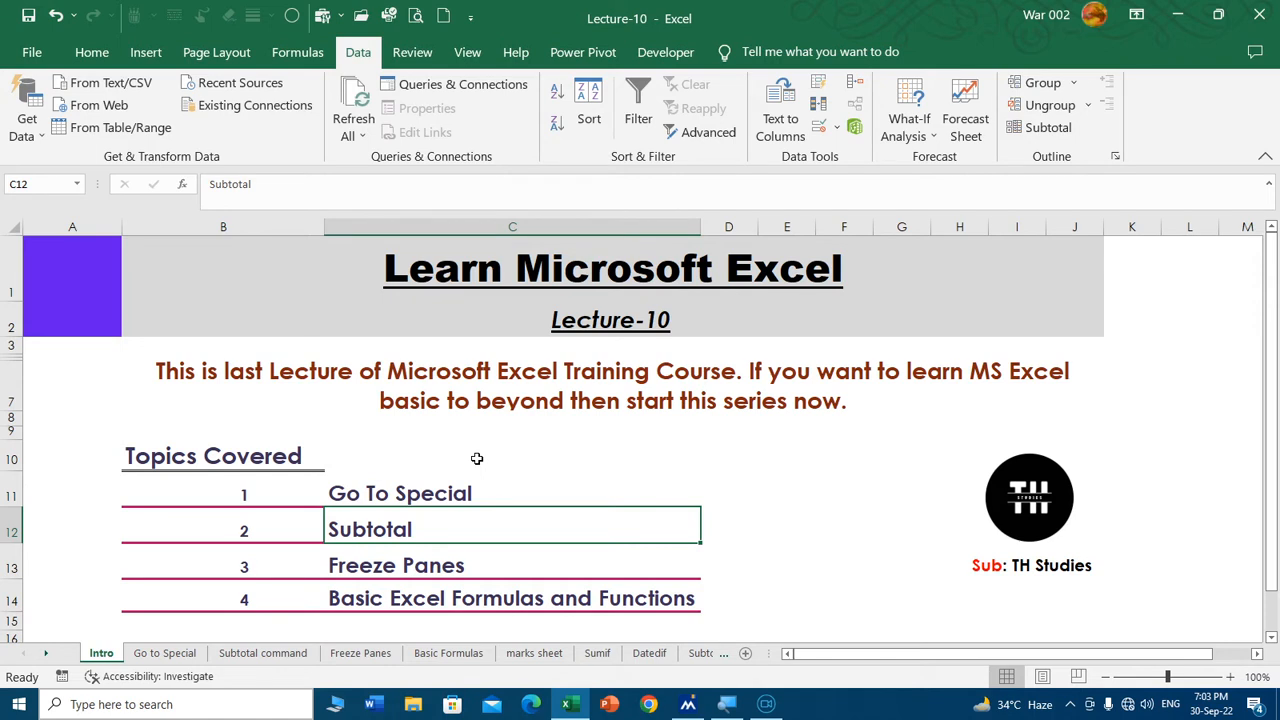
left_click(639, 477)
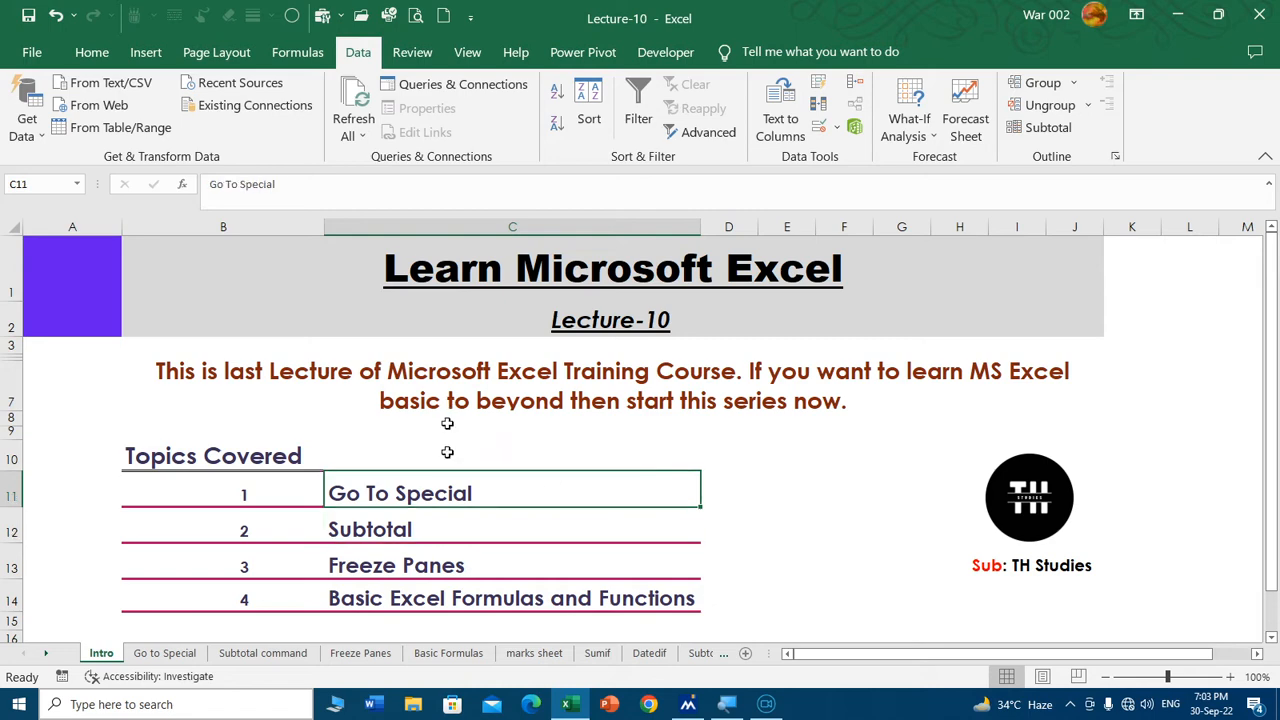
left_click(378, 653)
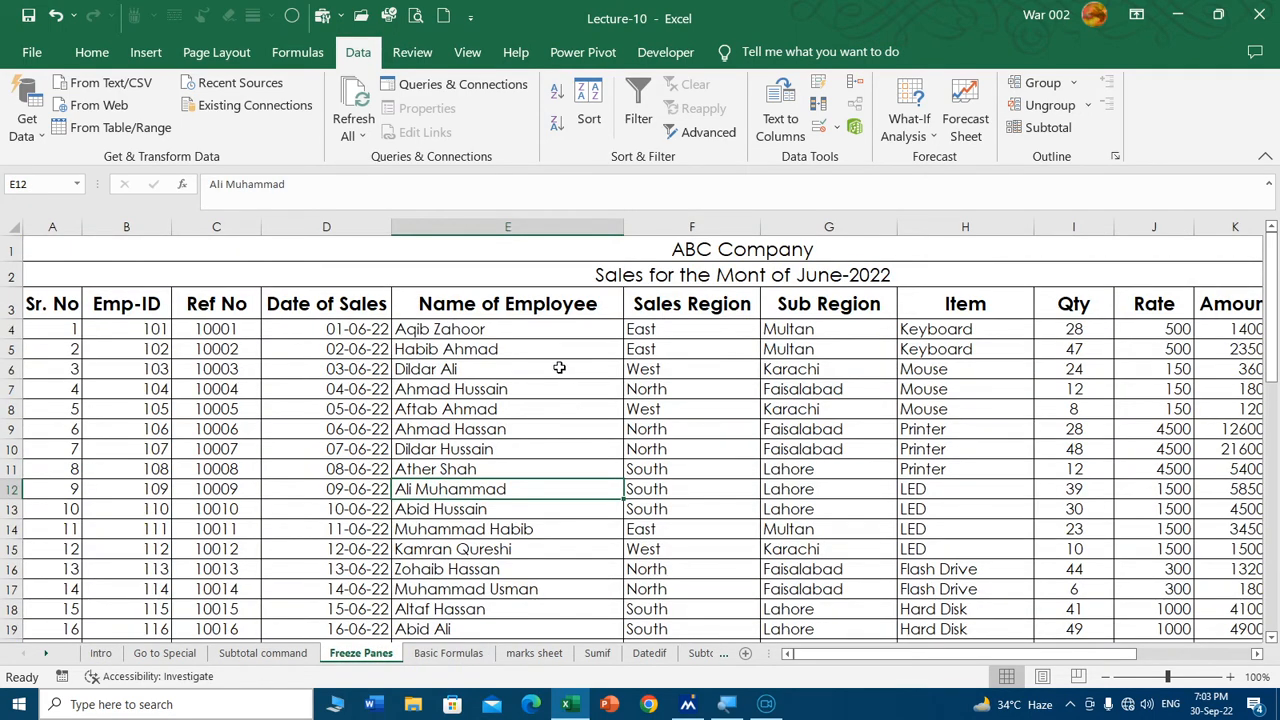
Enter serial number 50 in cell A53, directly below the last sales record.
scroll(818, 432, "down", 13)
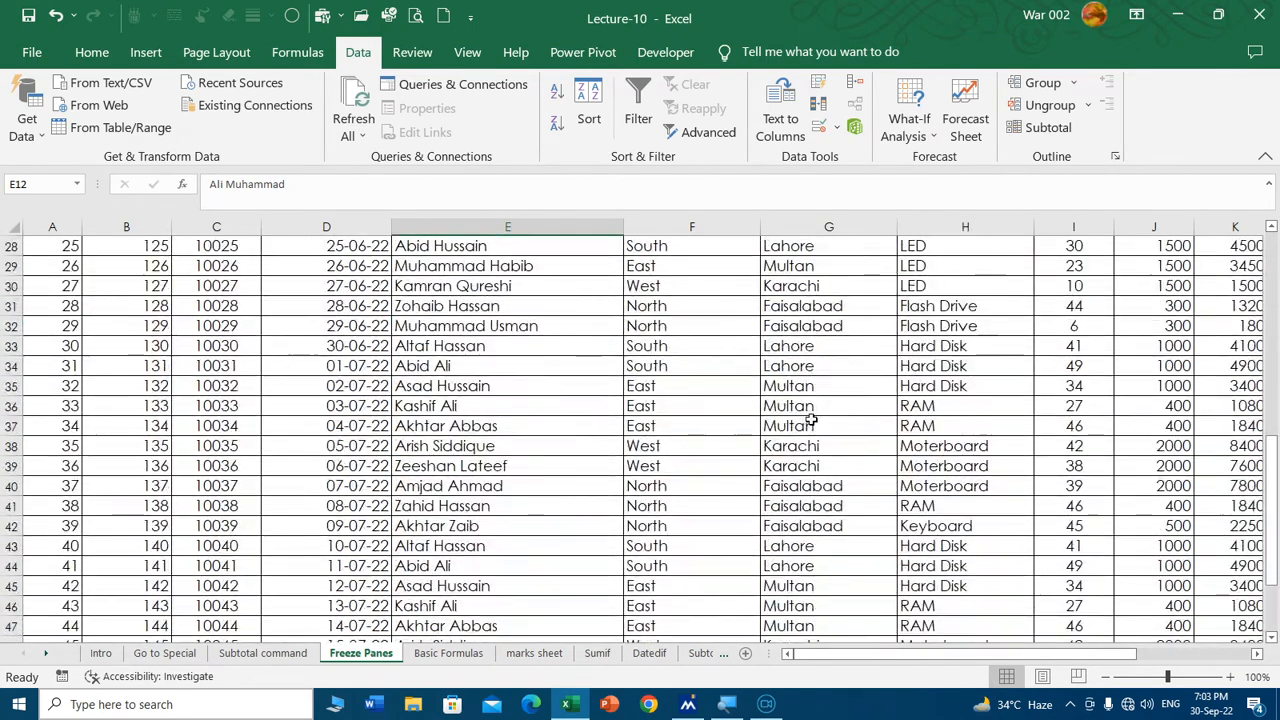
scroll(810, 420, "up", 4)
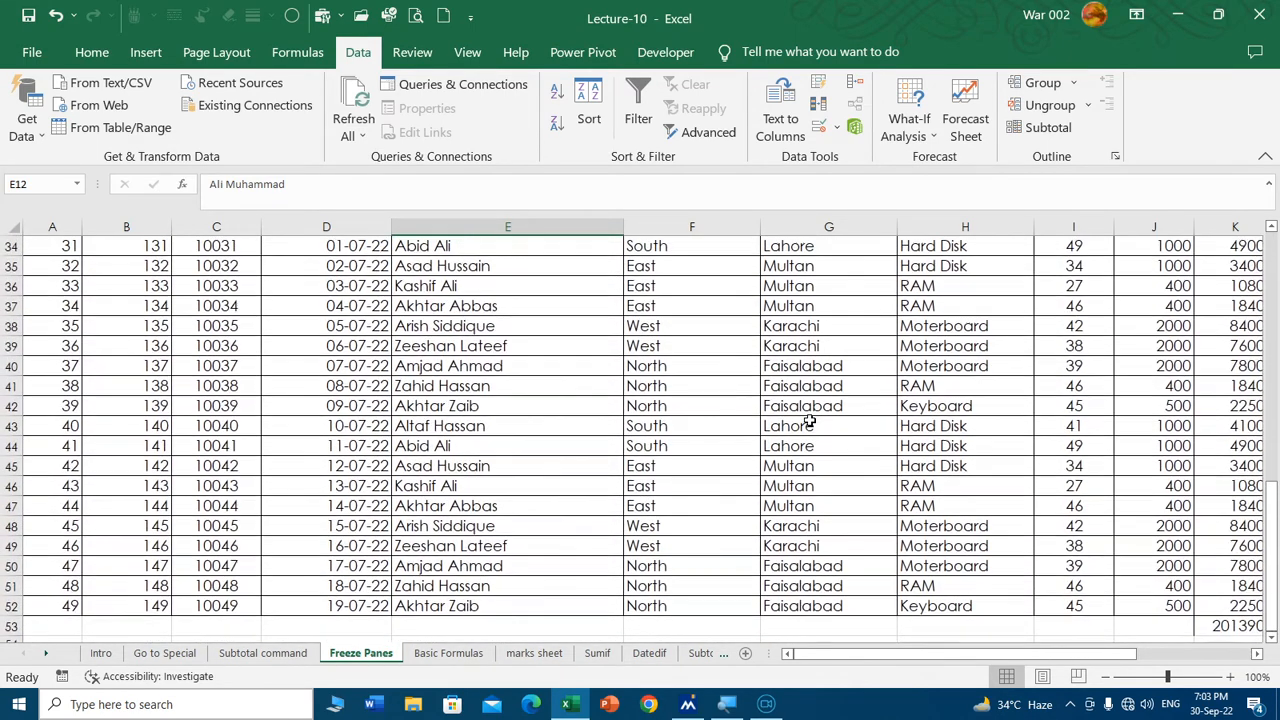
scroll(200, 500, "down", 3)
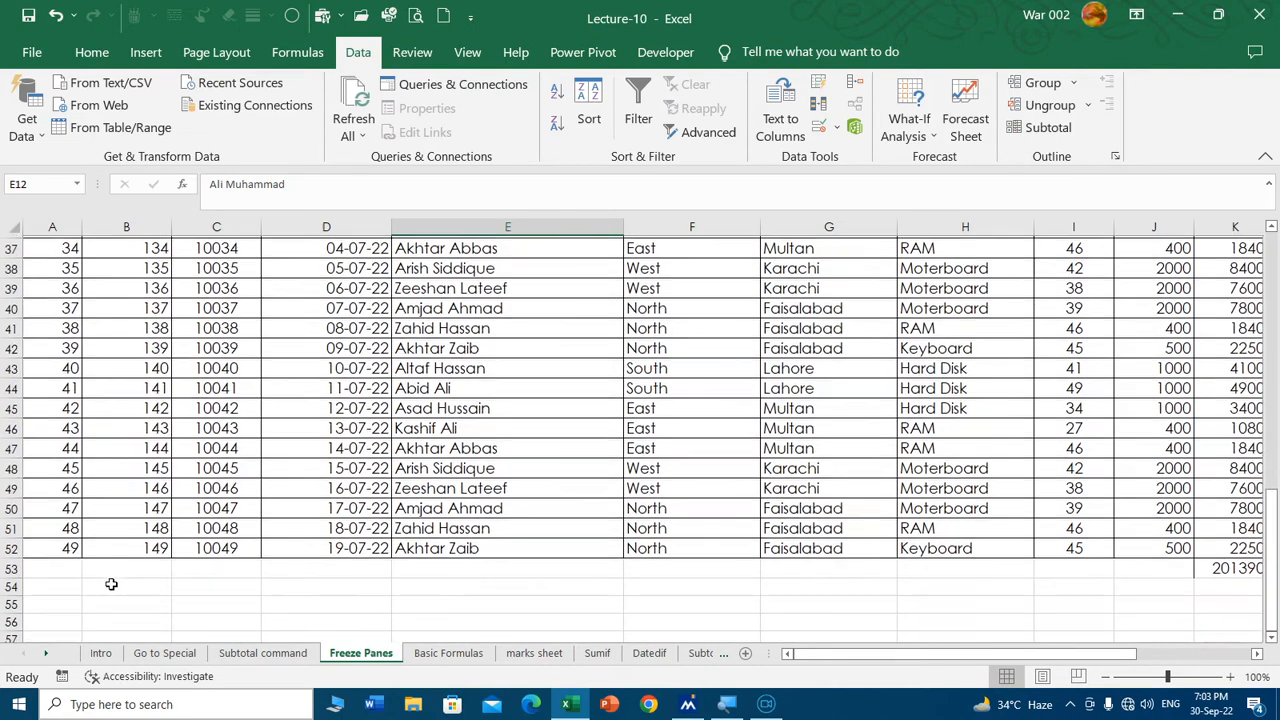
left_click(88, 550)
left_click(68, 562)
type("50")
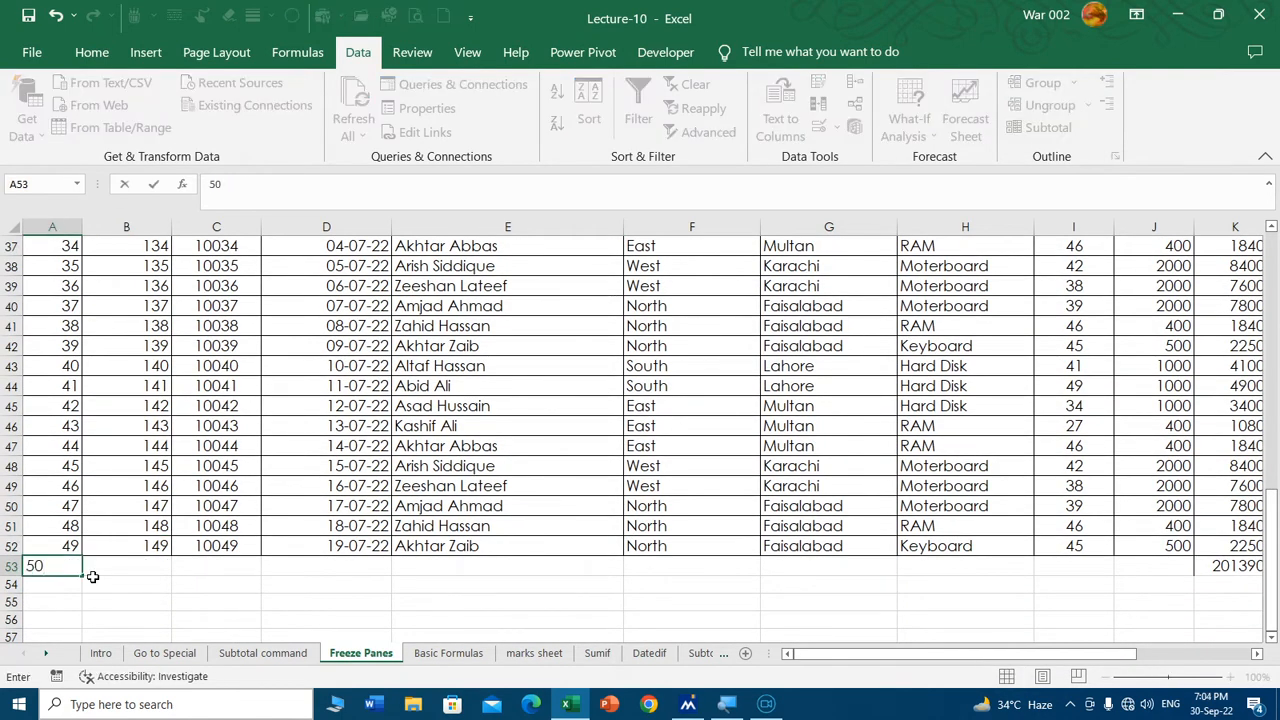
key("Tab")
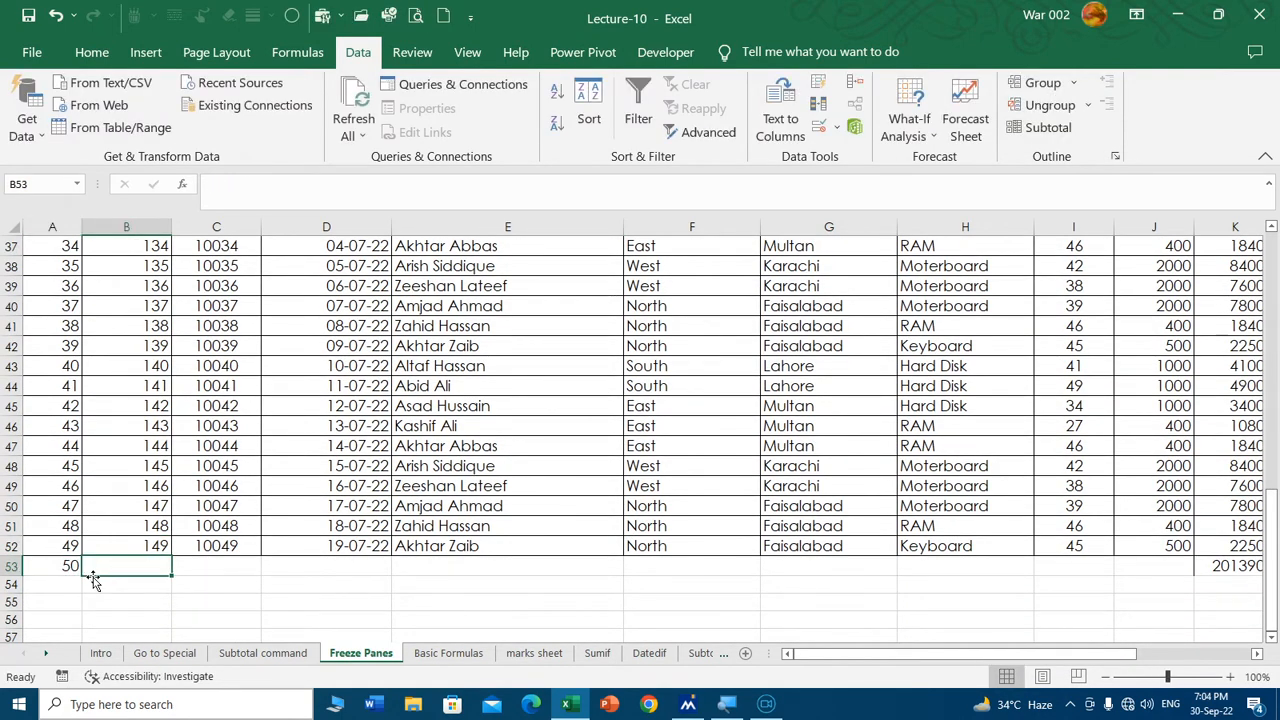
Go back and forth through the cells of row 53 to check whether their column headings can be identified.
key("Tab")
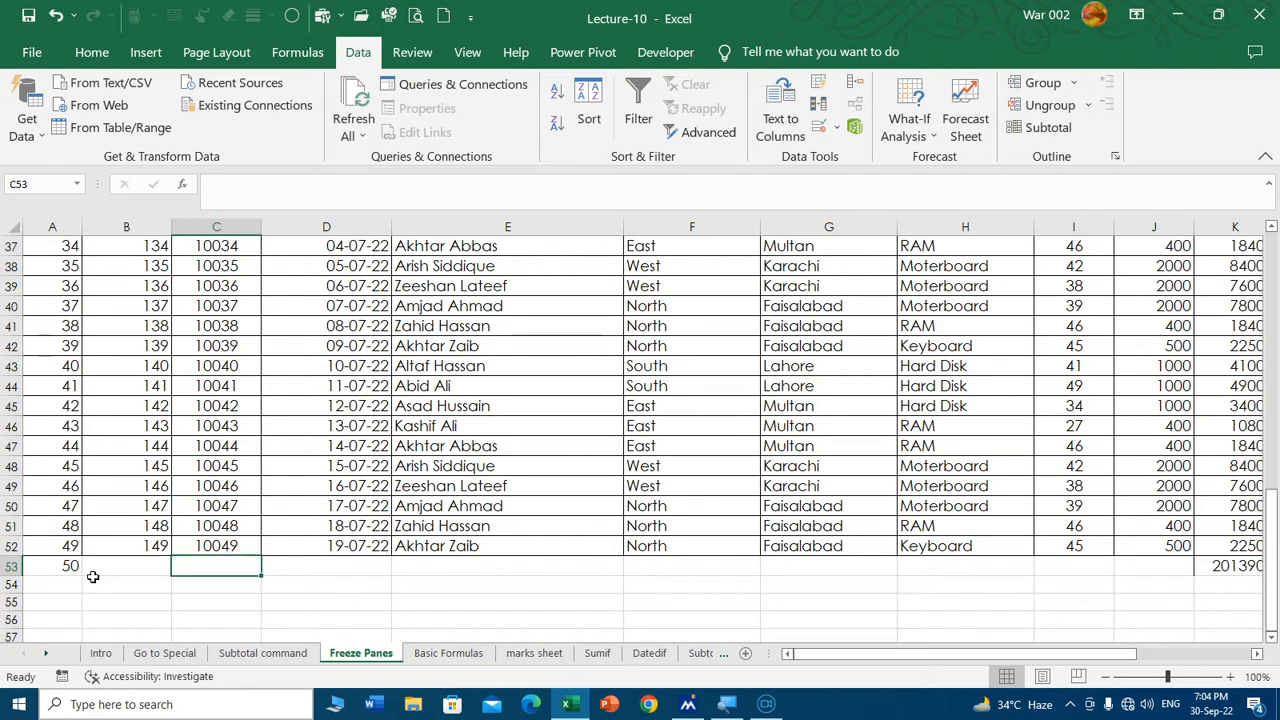
key("Tab")
key("Tab")
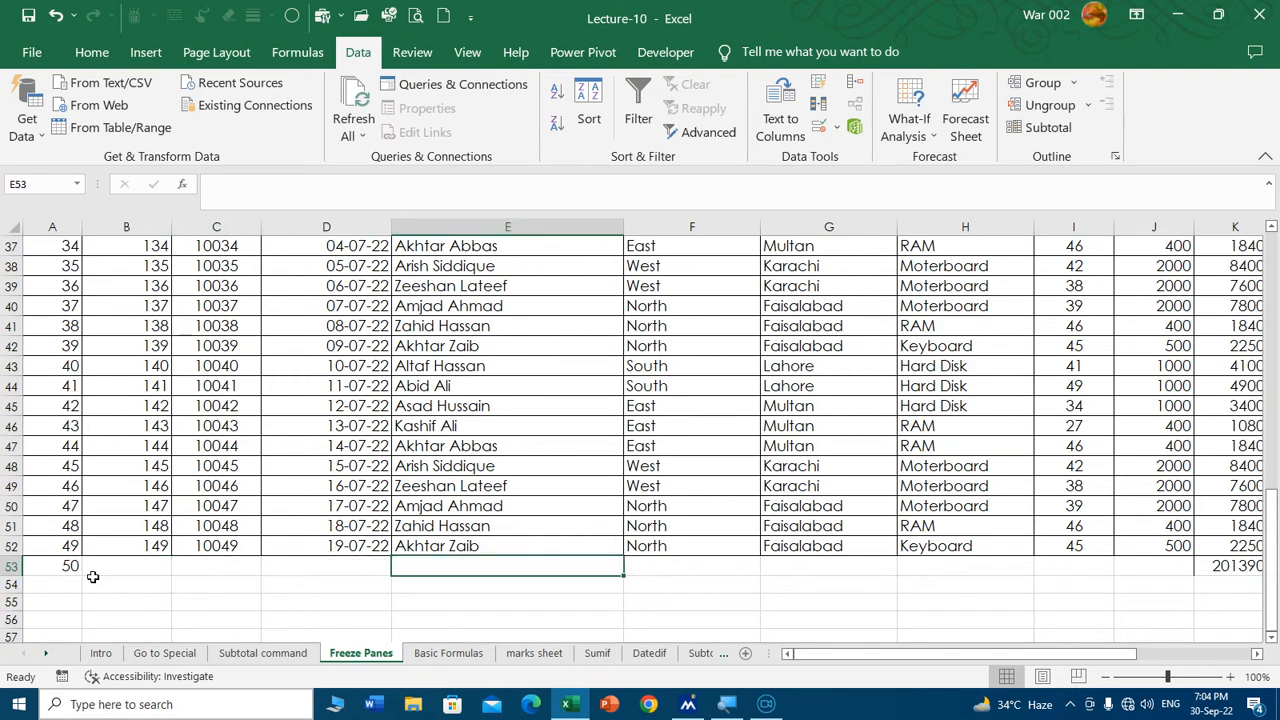
key("Tab")
key("Tab")
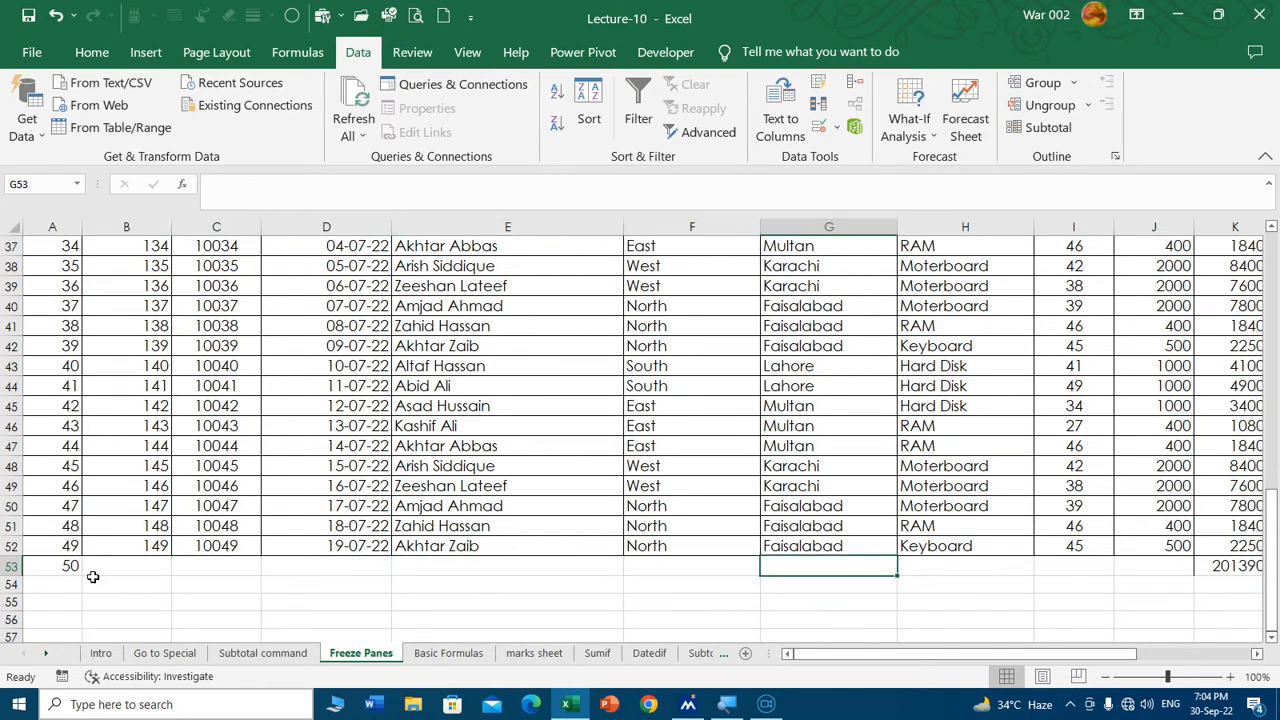
key("shift+Tab")
key("shift+Tab")
key("shift+Tab")
key("shift+Tab")
key("shift+Tab")
key("Tab")
key("Tab")
key("Tab")
key("Tab")
key("Tab")
key("shift+Tab")
key("shift+Tab")
key("shift+Tab")
key("shift+Tab")
key("shift+Tab")
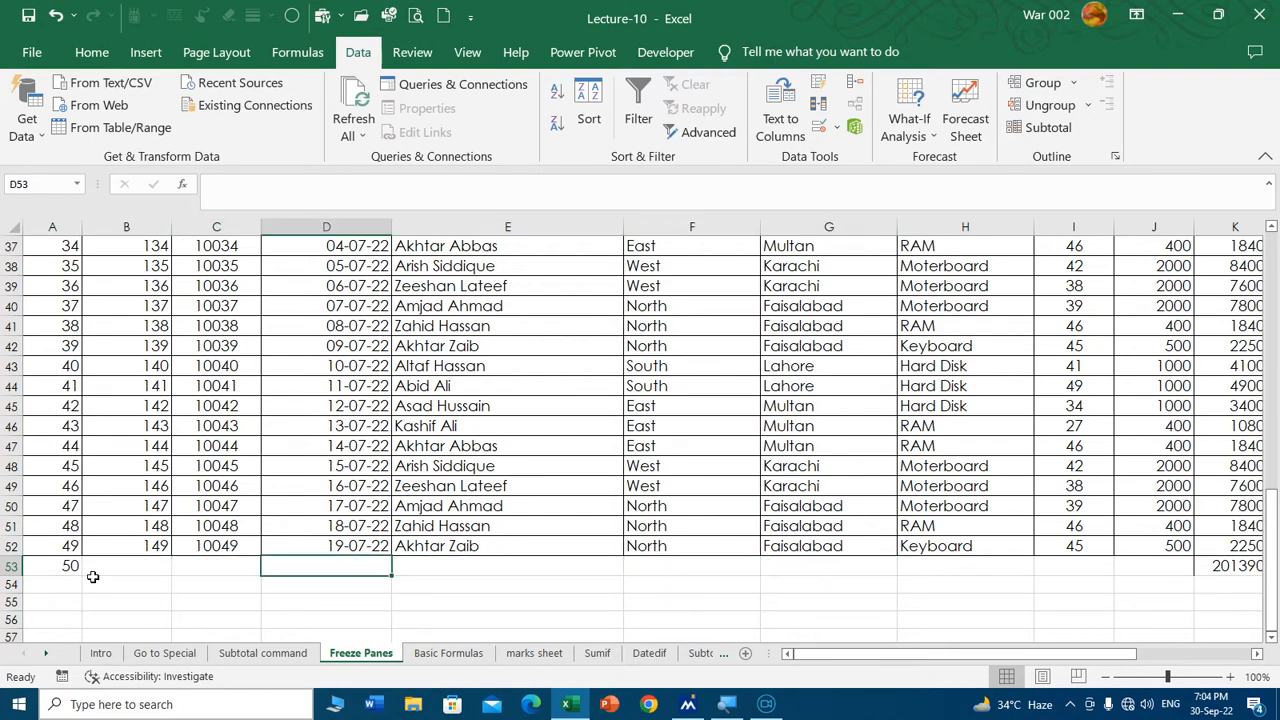
Freeze the title and header rows 1 to 3 above row 4 of the sales table.
scroll(180, 400, "up", 12)
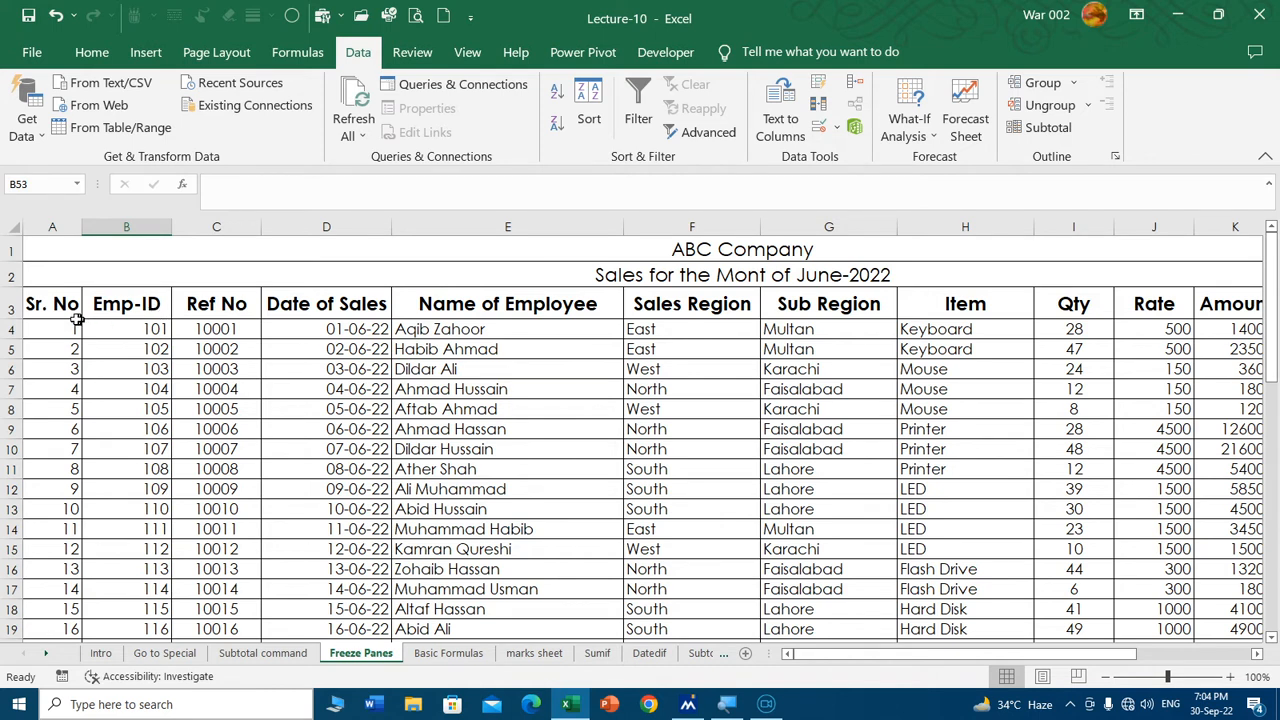
left_click(9, 329)
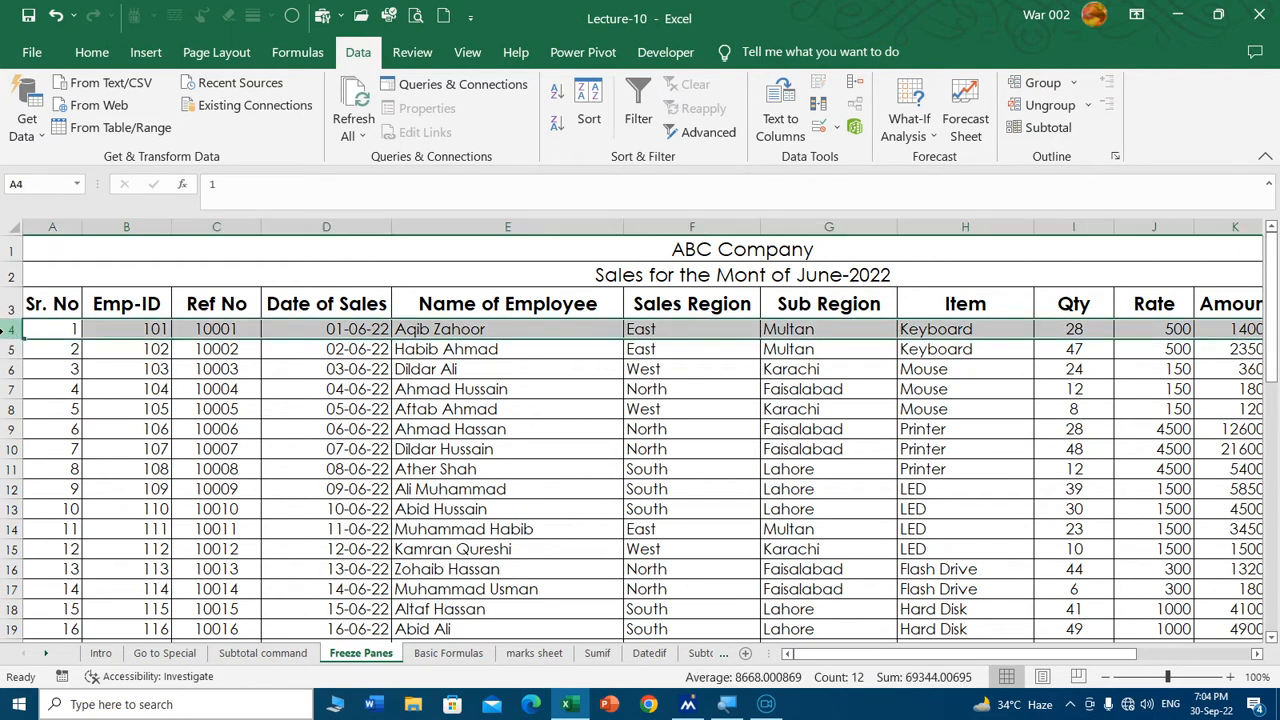
left_click(476, 55)
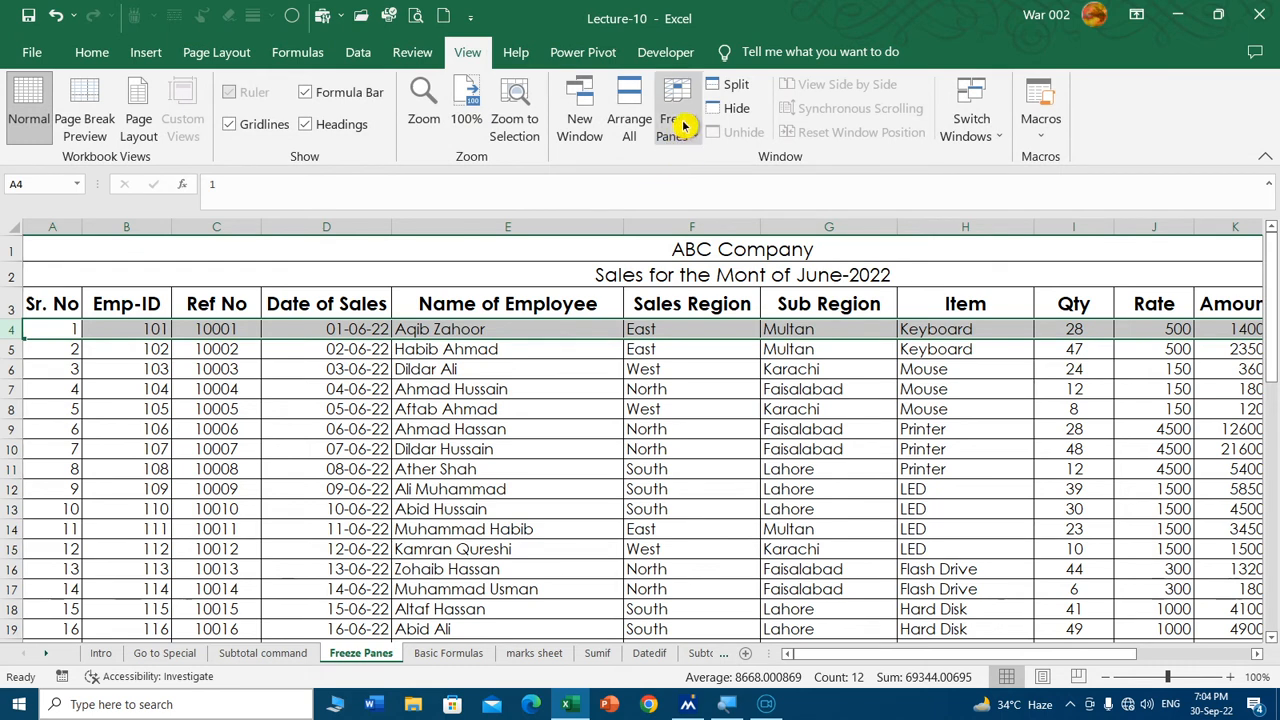
left_click(684, 124)
left_click(745, 176)
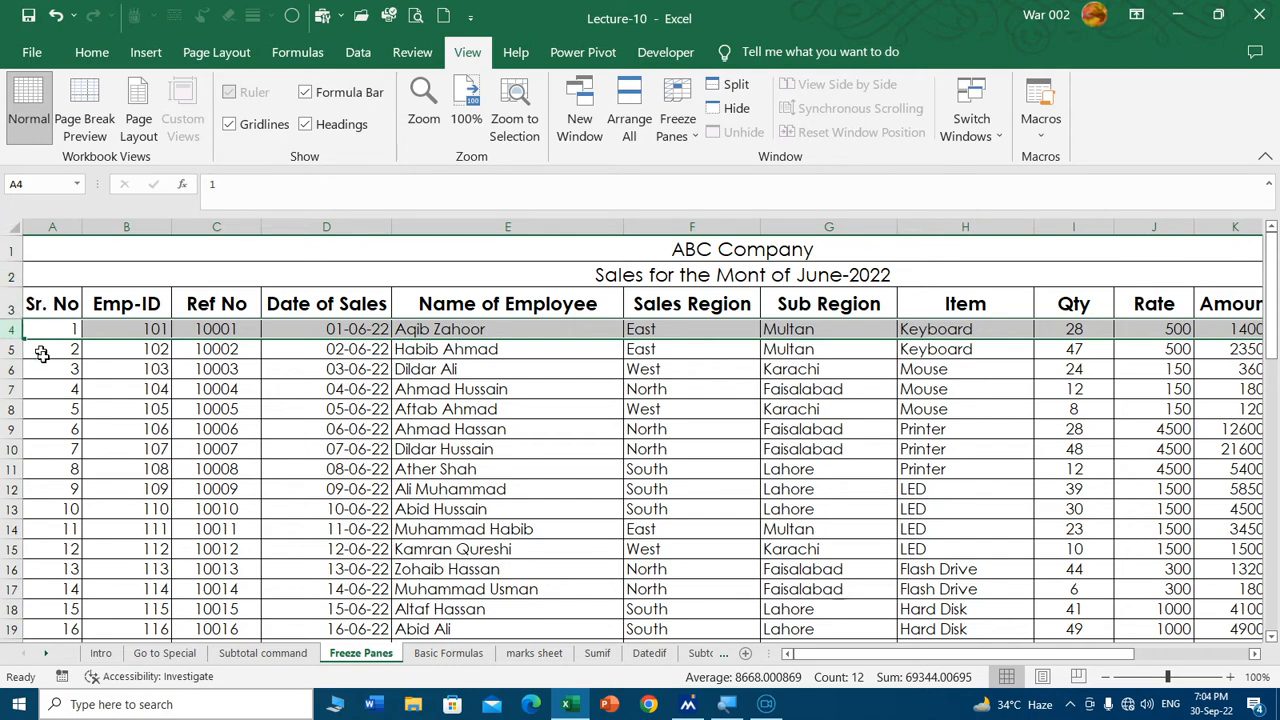
Check the frozen headings against the sales records down to row 53, and unfreeze the panes.
left_click(120, 390)
scroll(312, 441, "down", 8)
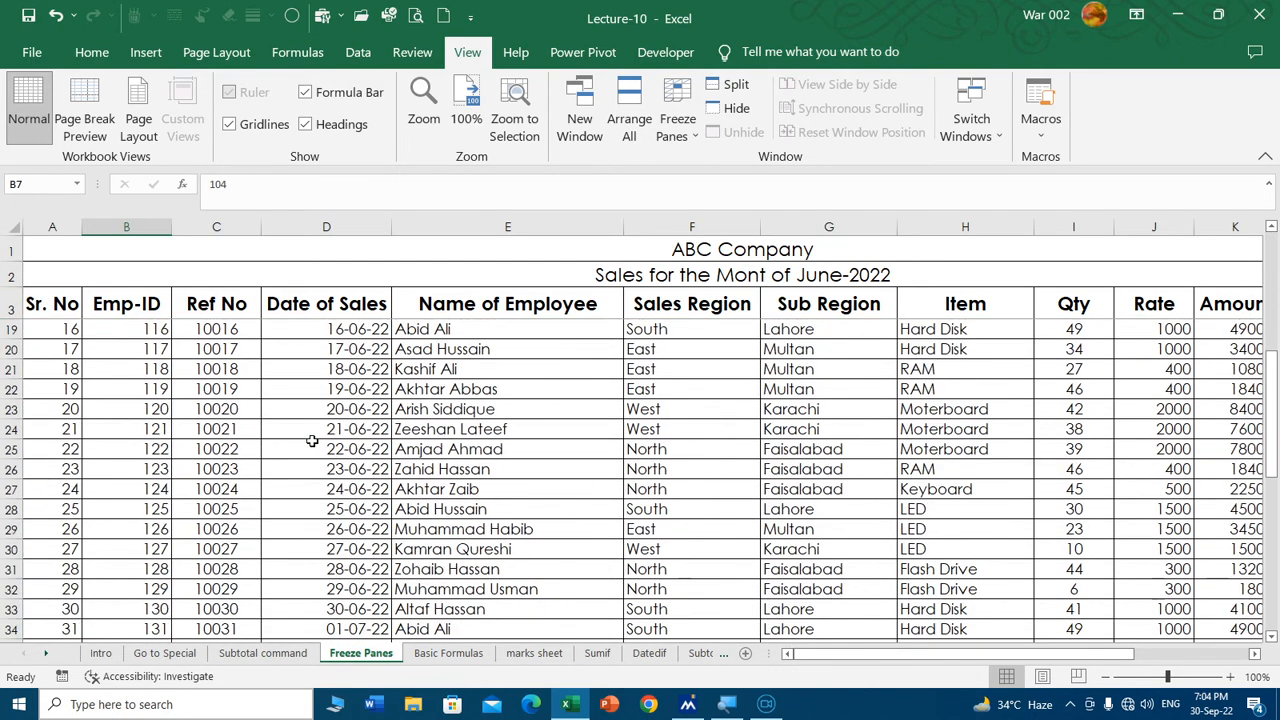
scroll(312, 441, "down", 5)
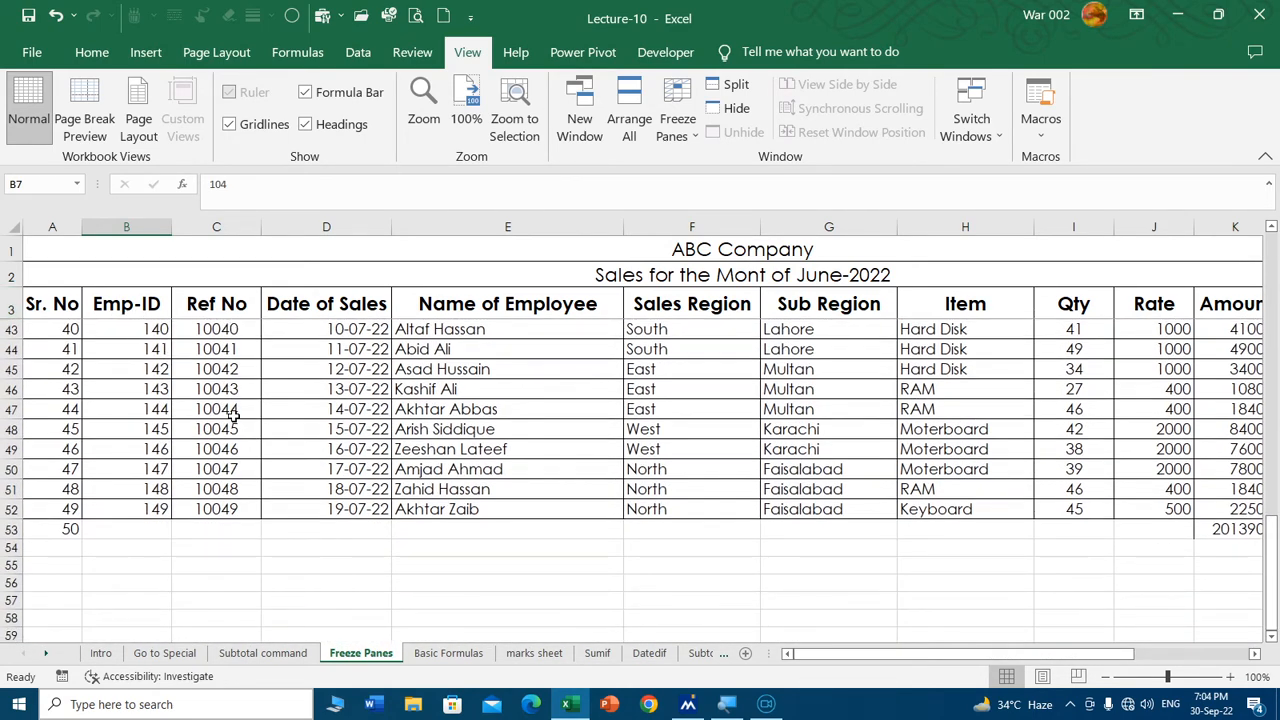
scroll(232, 413, "up", 5)
scroll(232, 413, "down", 6)
left_click(128, 468)
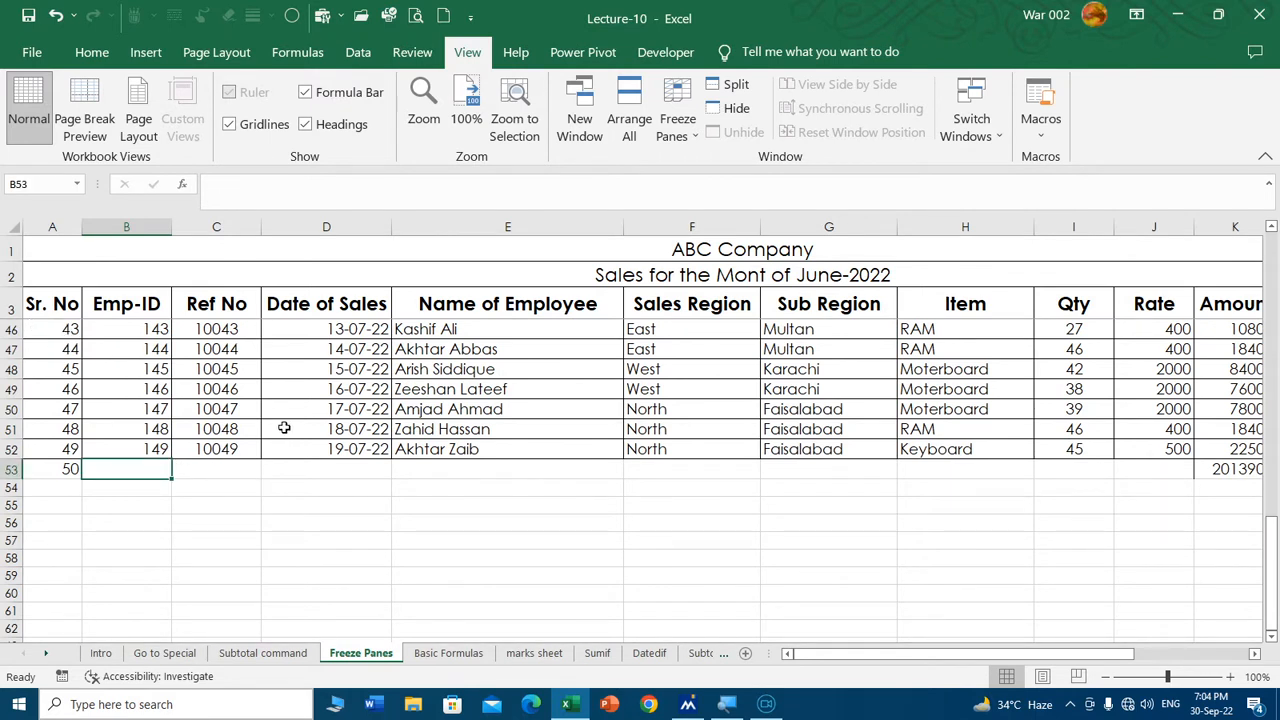
left_click(675, 123)
left_click(705, 177)
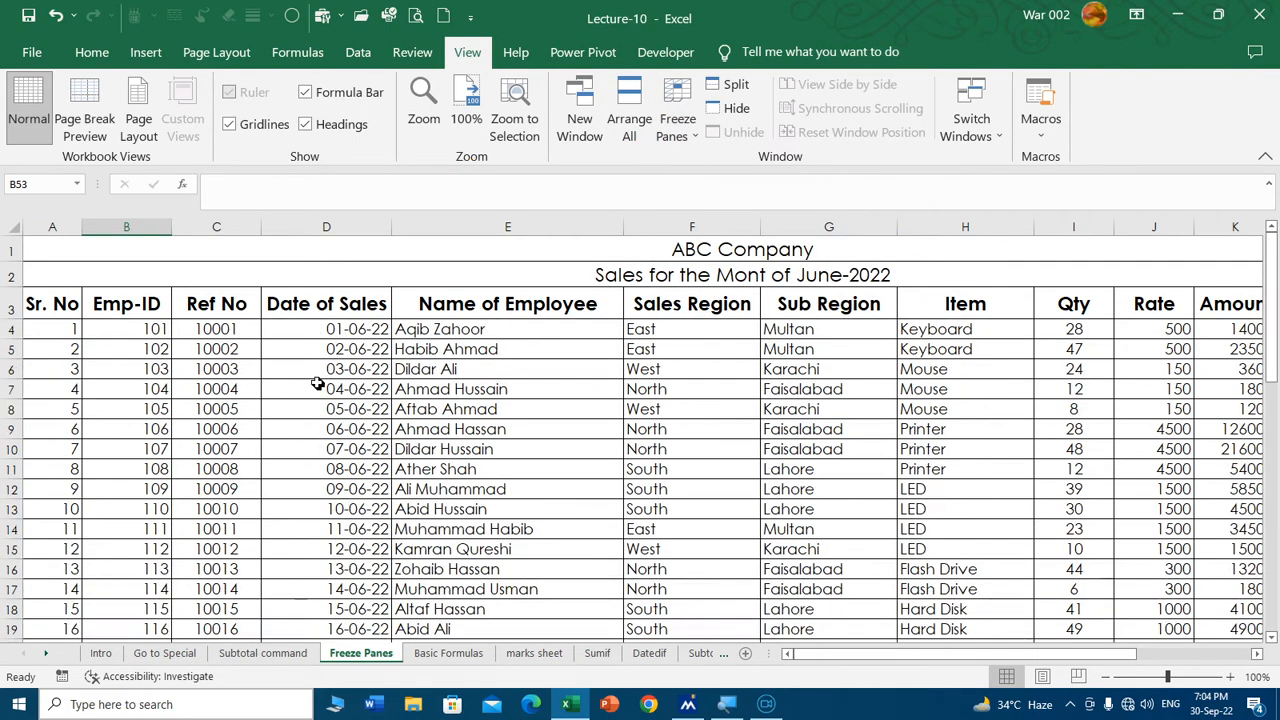
Freeze the Sr. No and Emp-ID columns by applying Freeze Panes at column C.
left_click(137, 351)
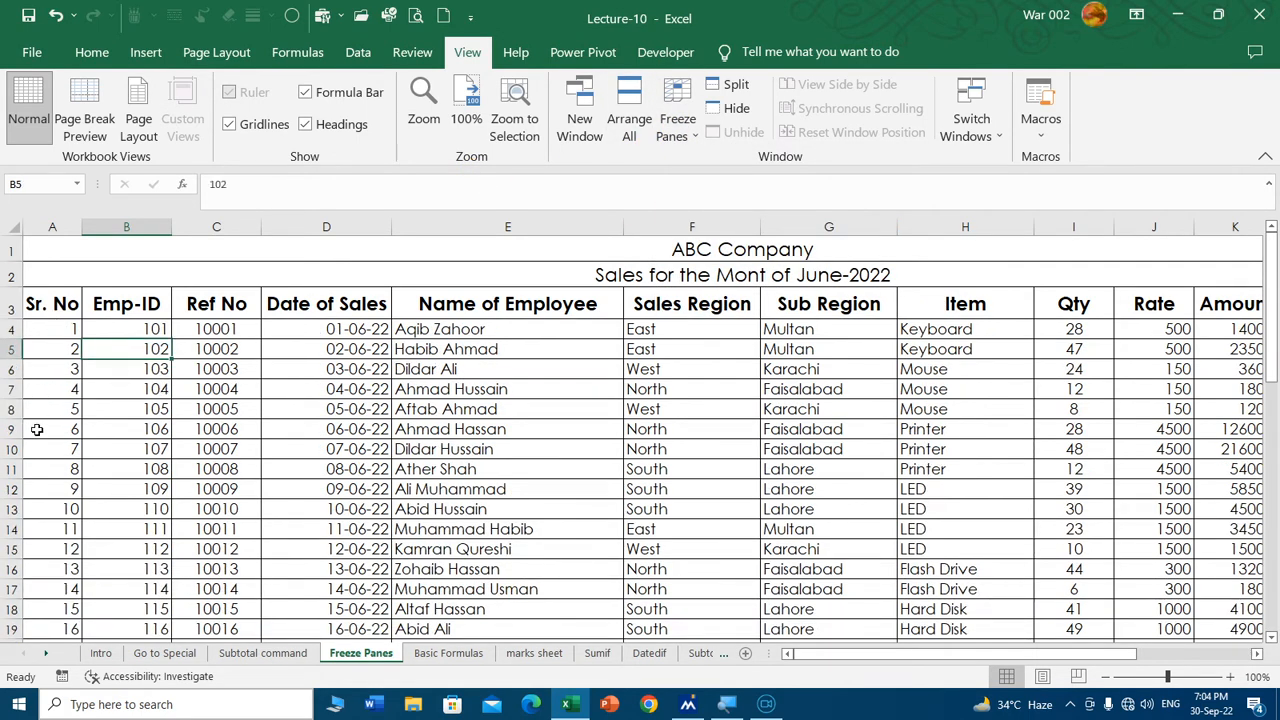
left_click_drag(843, 655, 1000, 654)
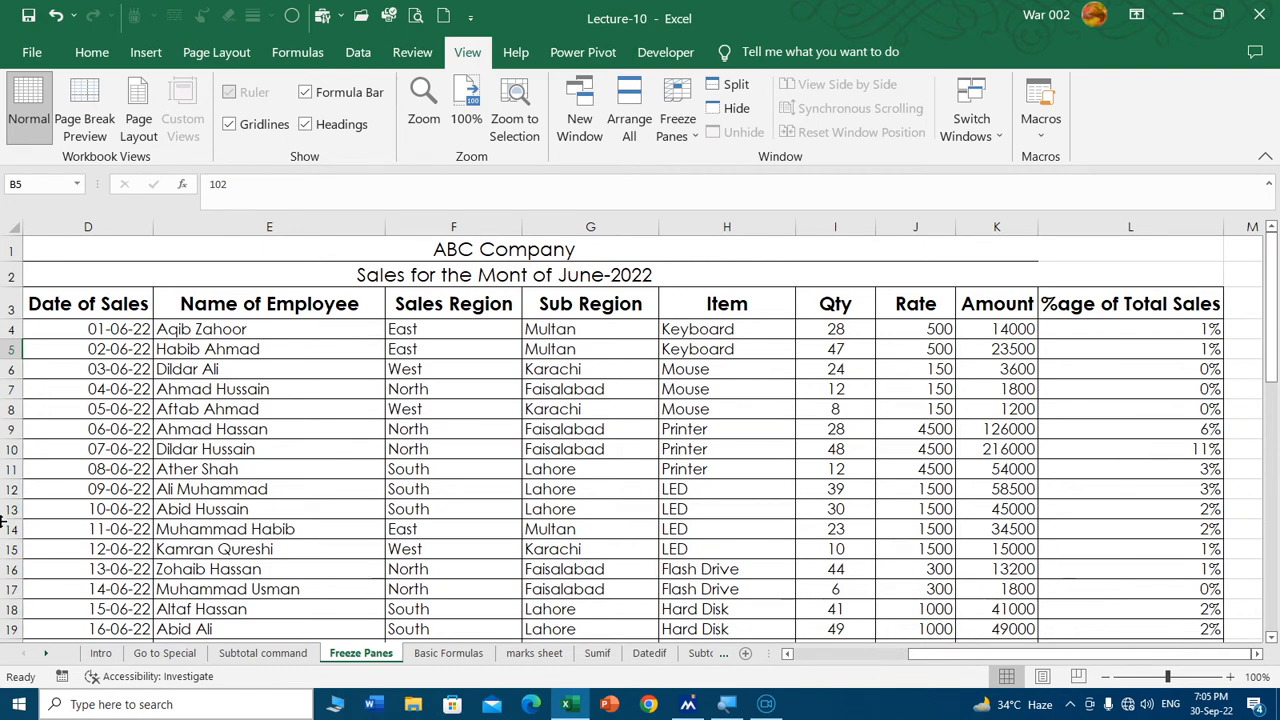
left_click(842, 655)
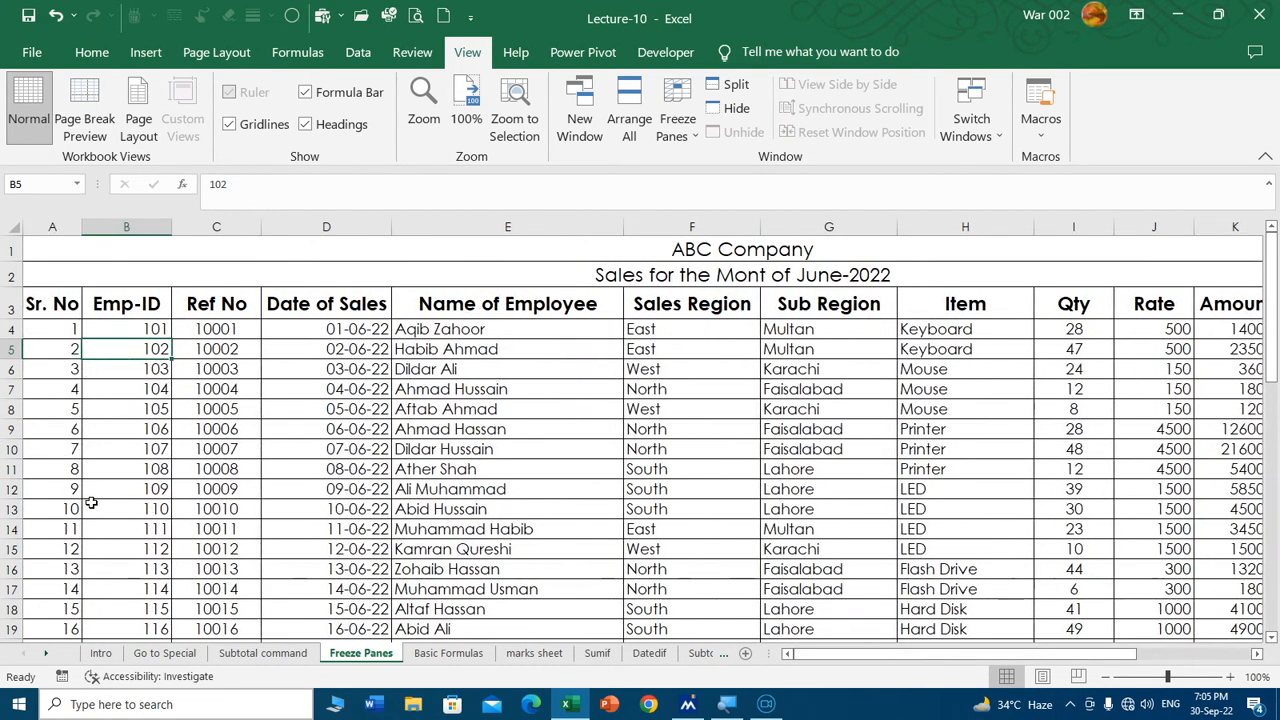
left_click(150, 305)
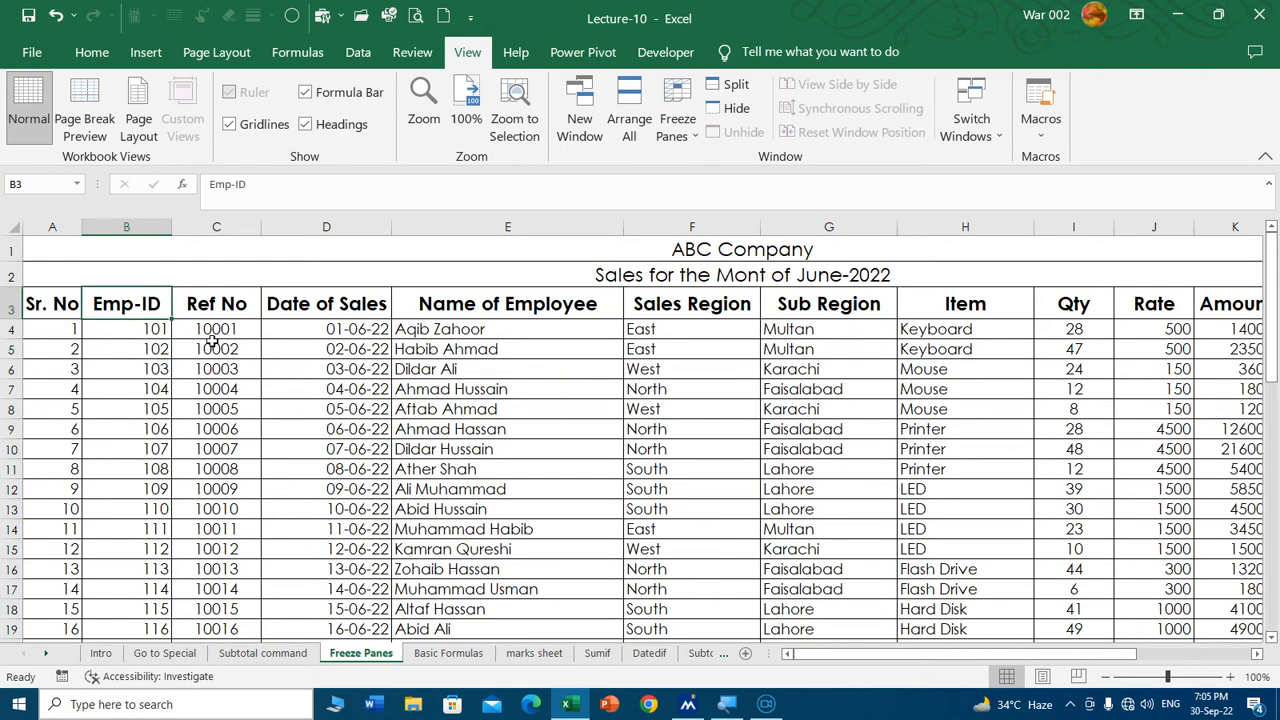
left_click(232, 226)
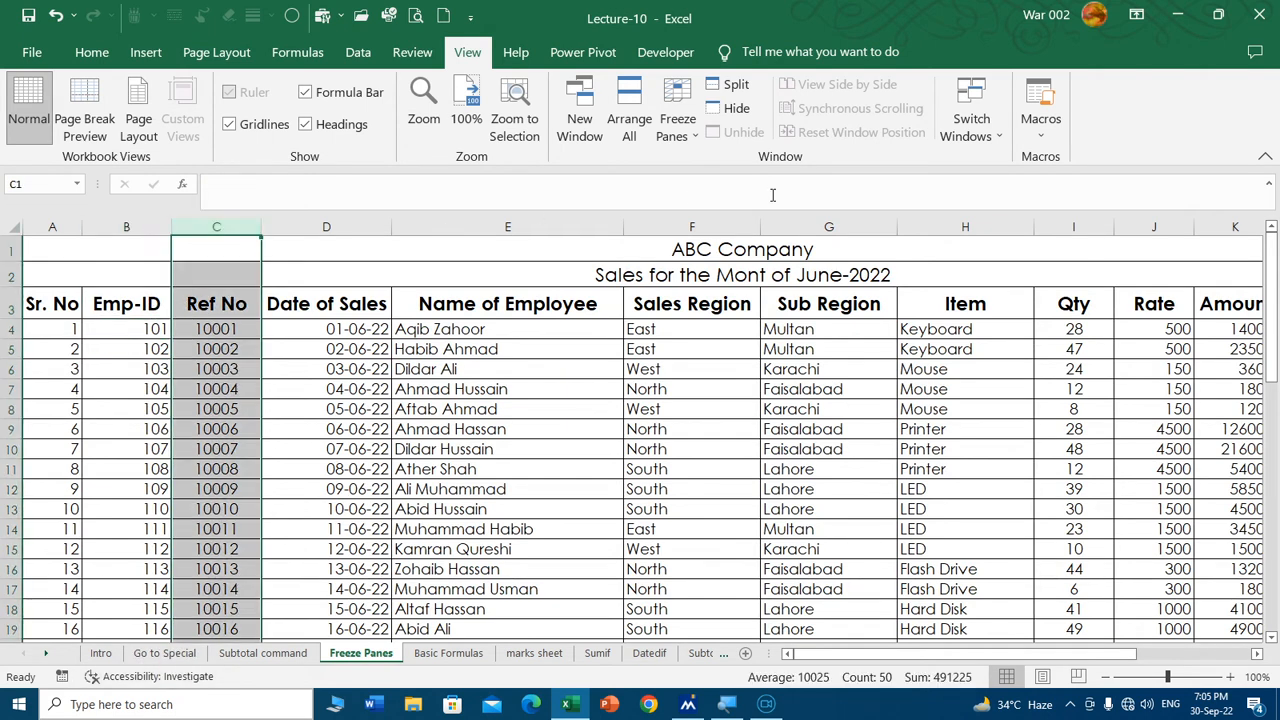
left_click(677, 130)
left_click(745, 160)
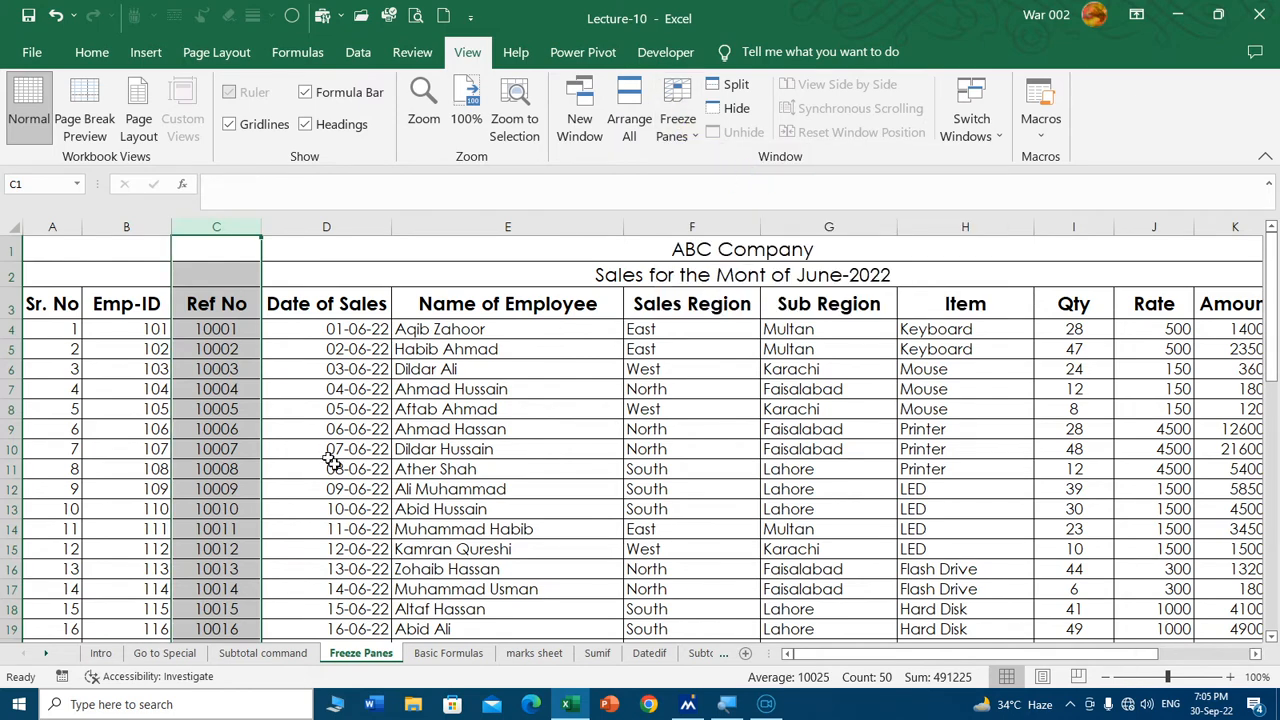
Check the frozen Sr. No and Emp-ID columns against the table's columns up to %age of Total Sales.
left_click_drag(866, 657, 1023, 655)
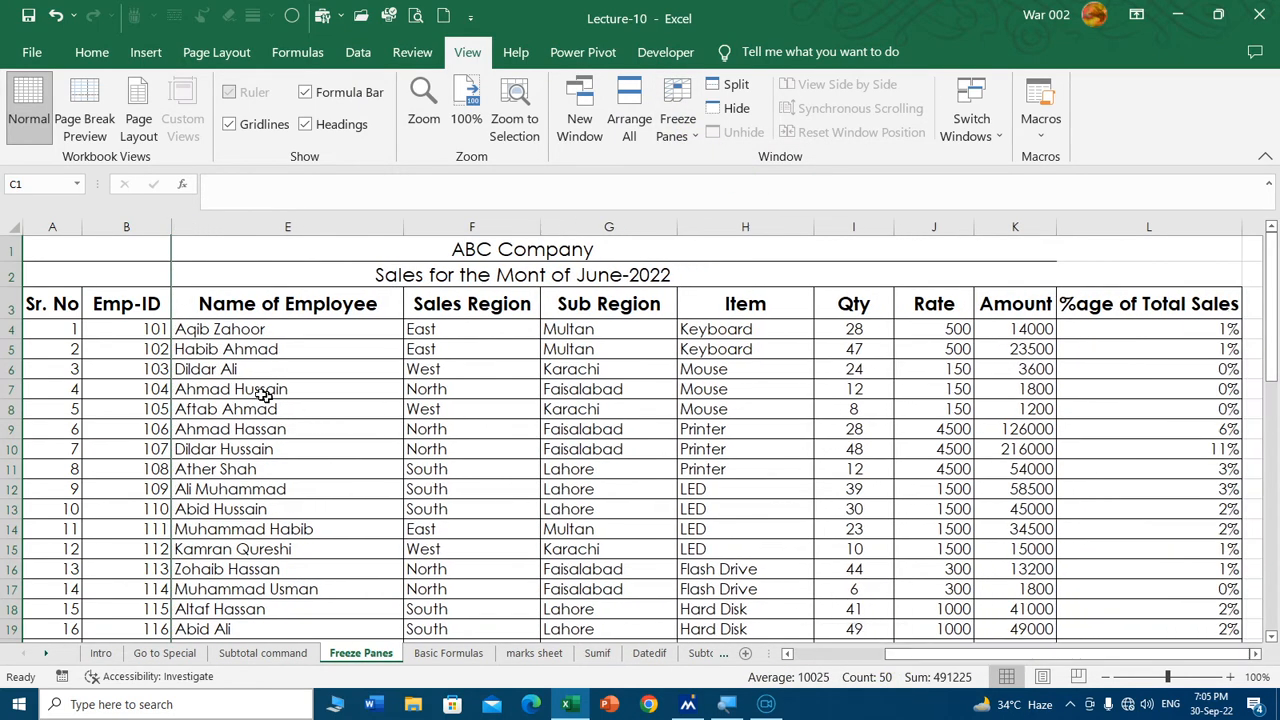
left_click(122, 337)
left_click(121, 391)
left_click(71, 429)
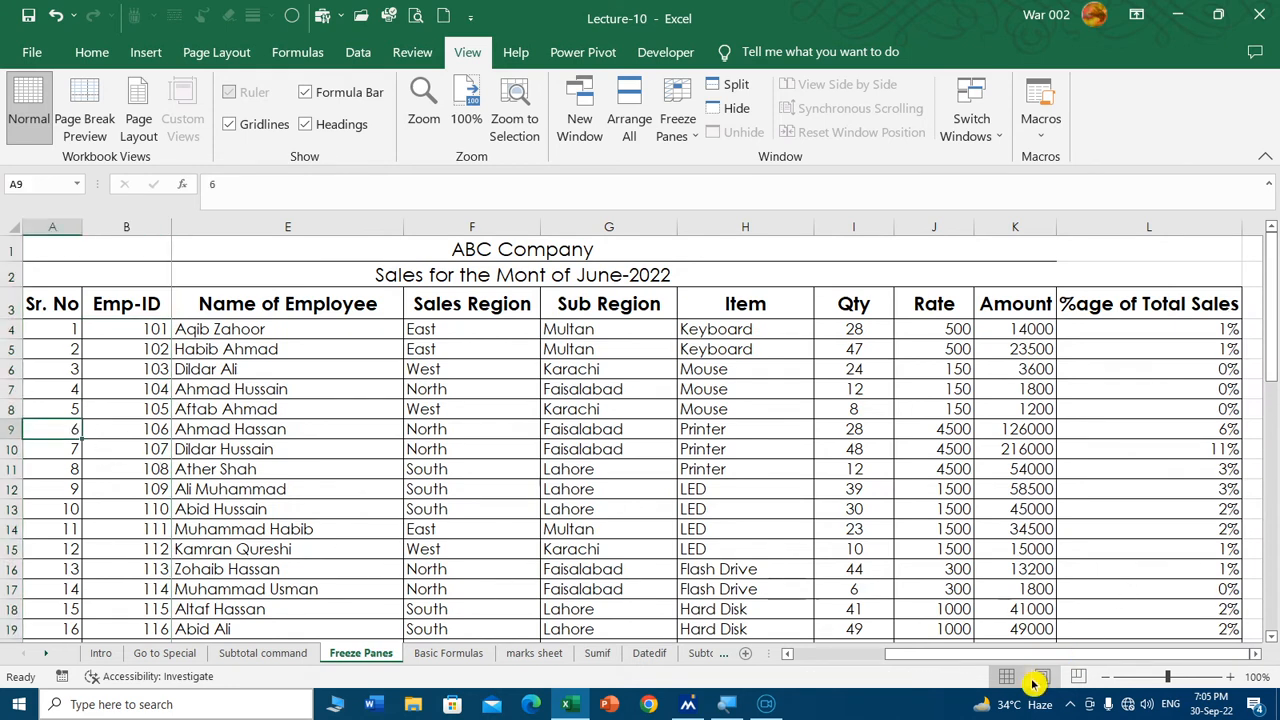
left_click_drag(1022, 657, 838, 673)
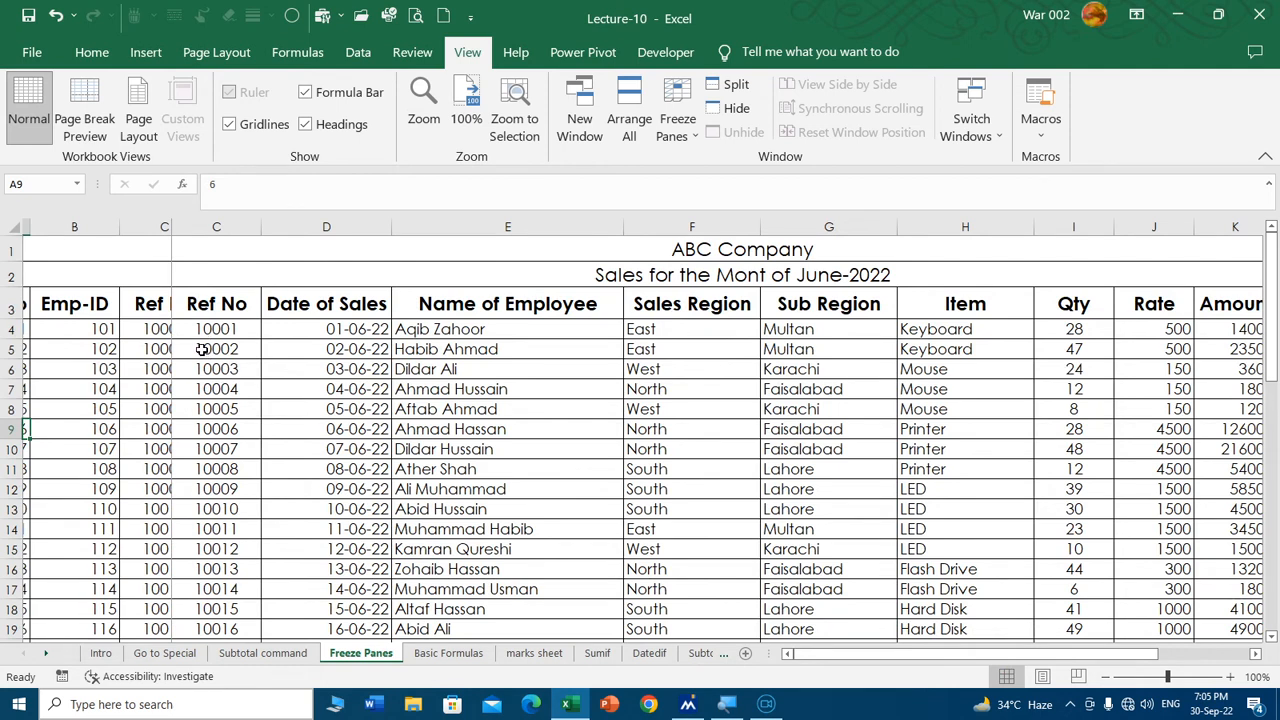
left_click_drag(980, 654, 1129, 651)
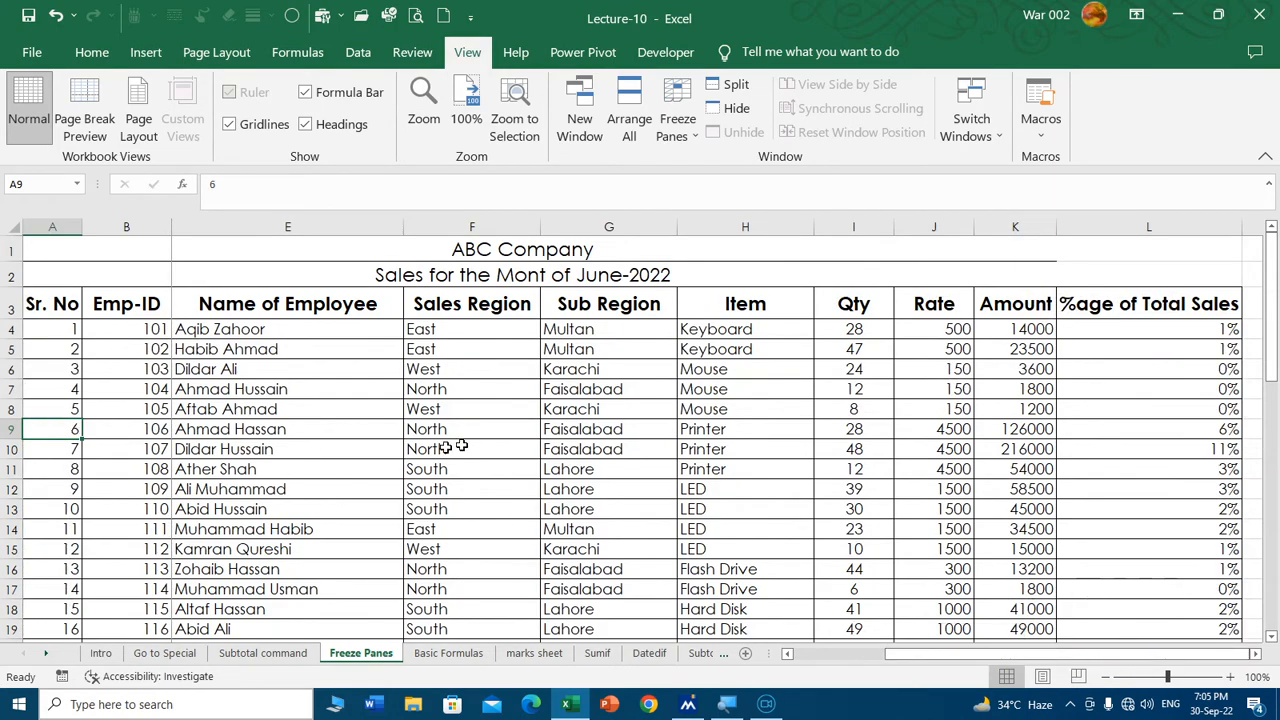
Check how the title and header rows behave further down the sales table, and unfreeze the panes.
scroll(491, 440, "down", 7)
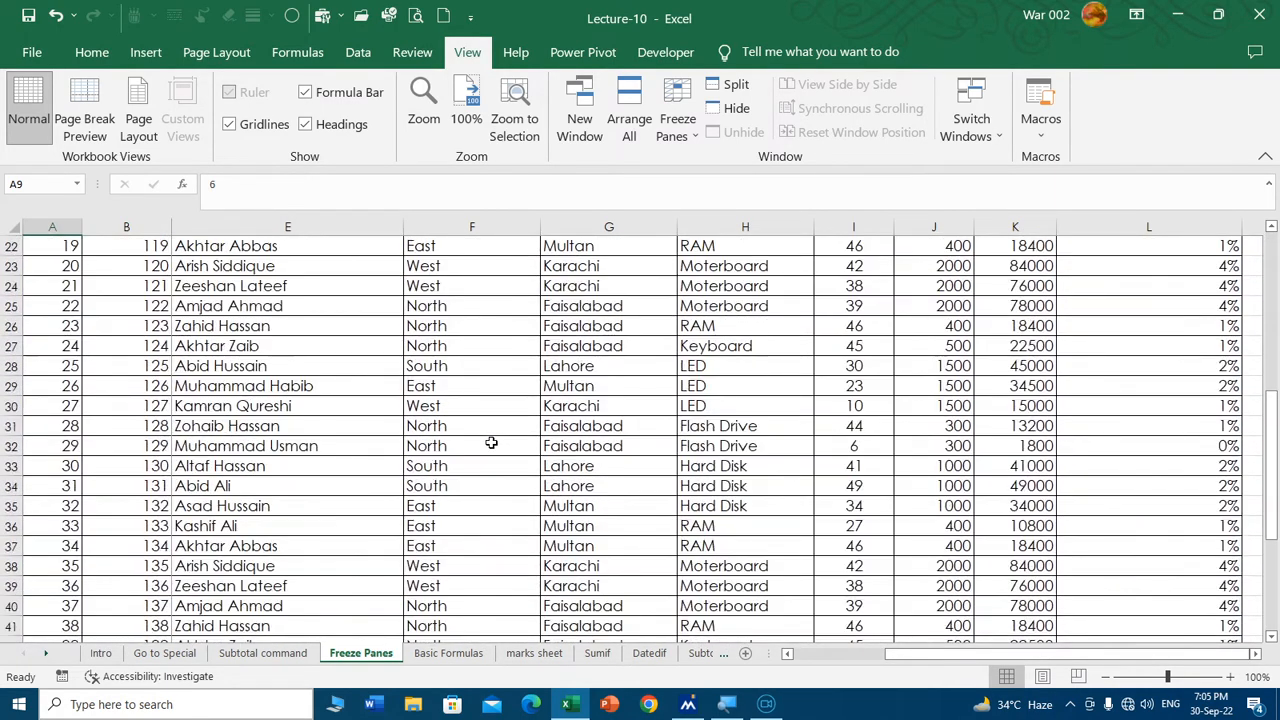
scroll(491, 443, "down", 7)
scroll(486, 445, "up", 13)
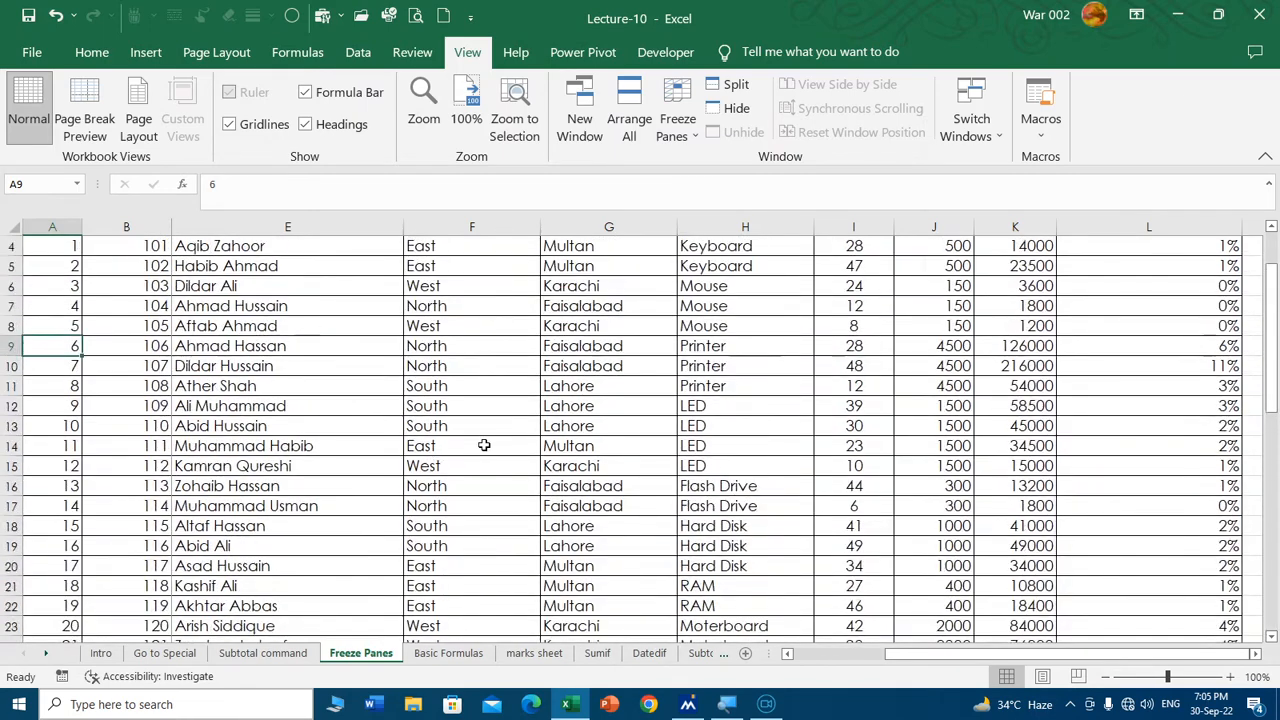
scroll(484, 445, "up", 1)
left_click(671, 118)
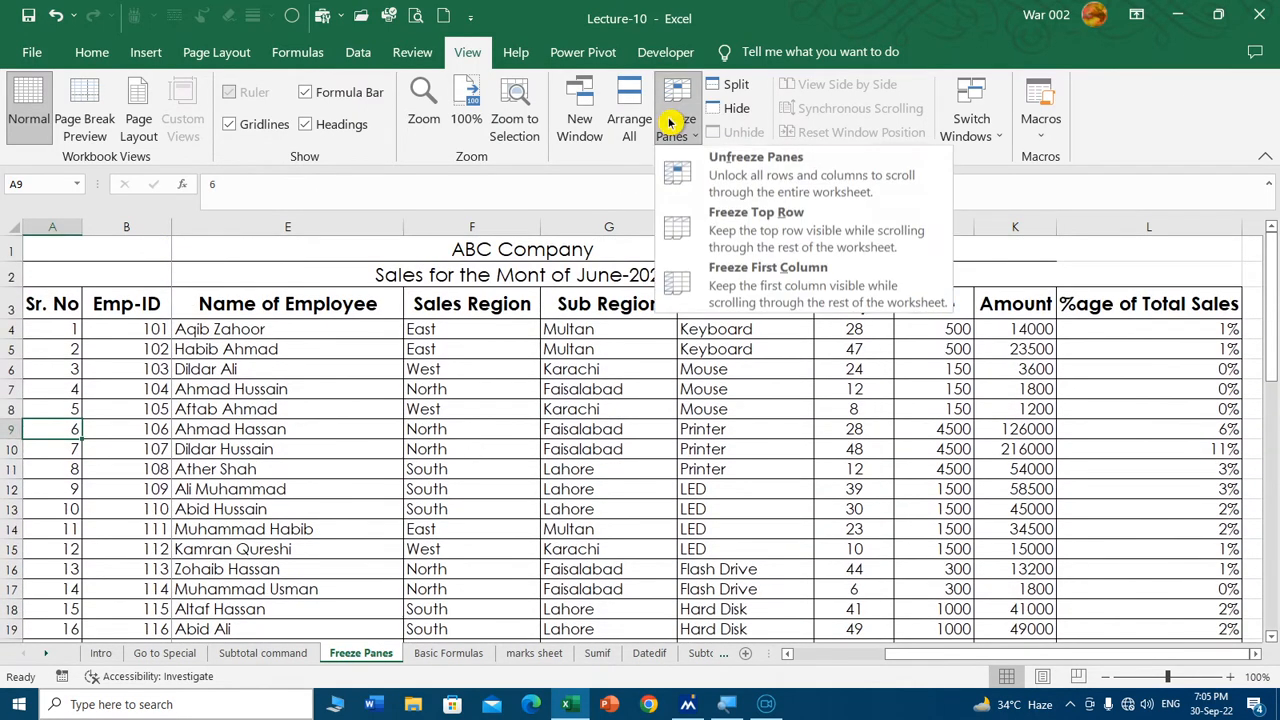
left_click(749, 211)
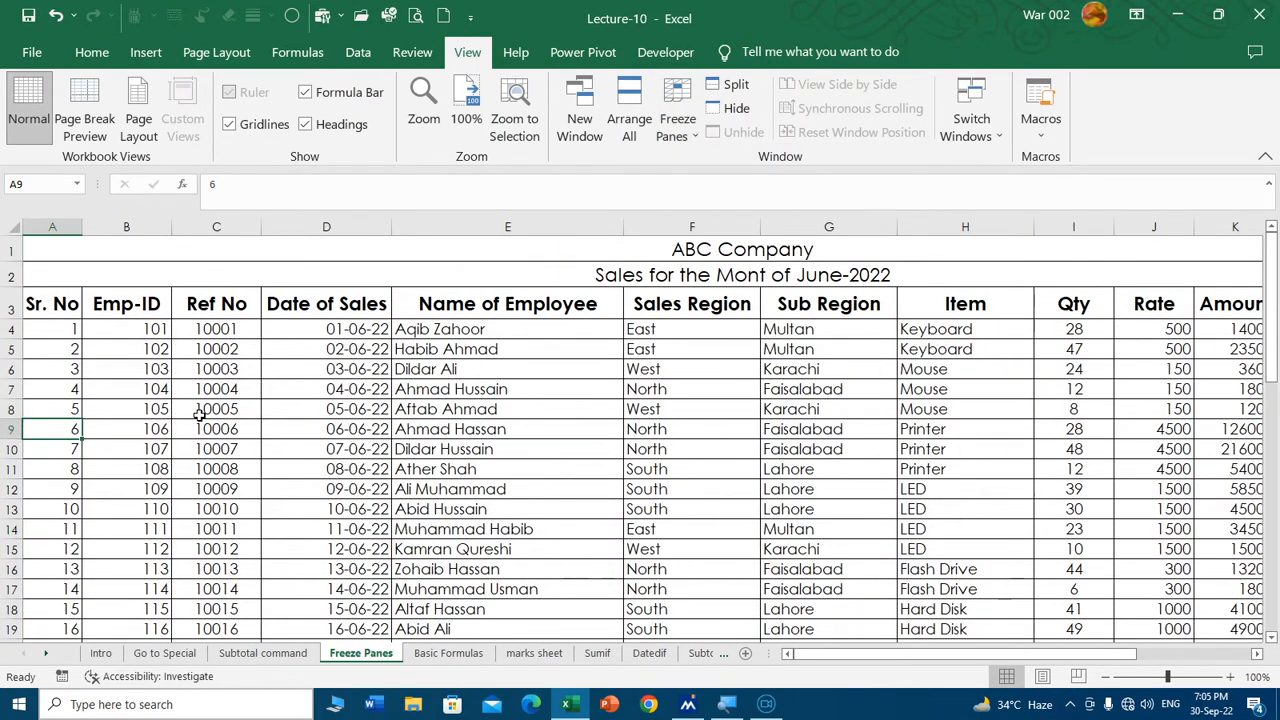
left_click(12, 304)
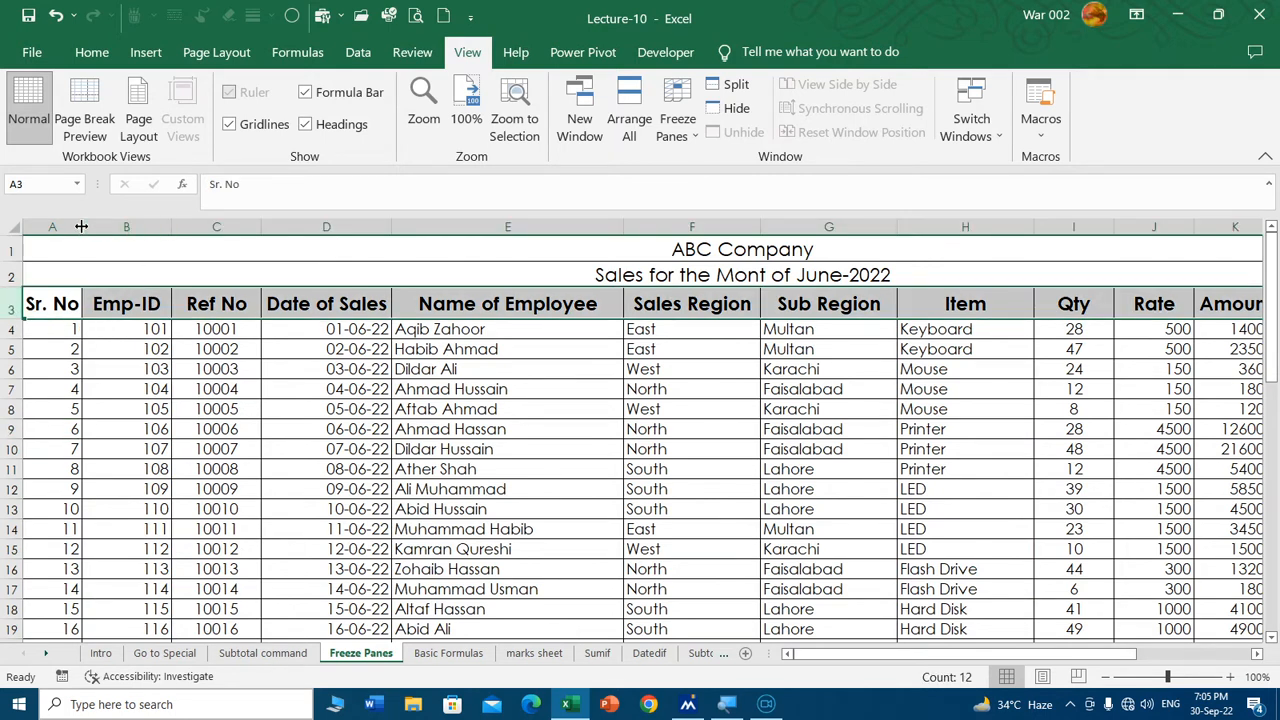
left_click(126, 227)
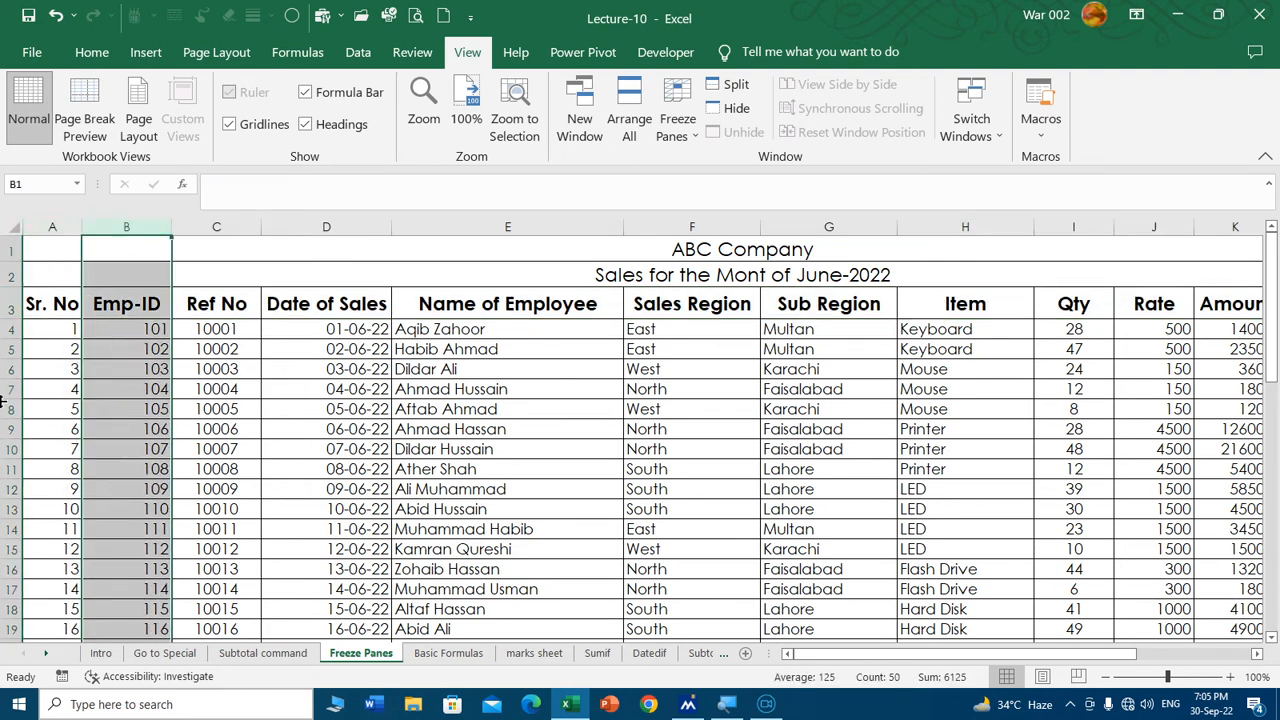
left_click(8, 329)
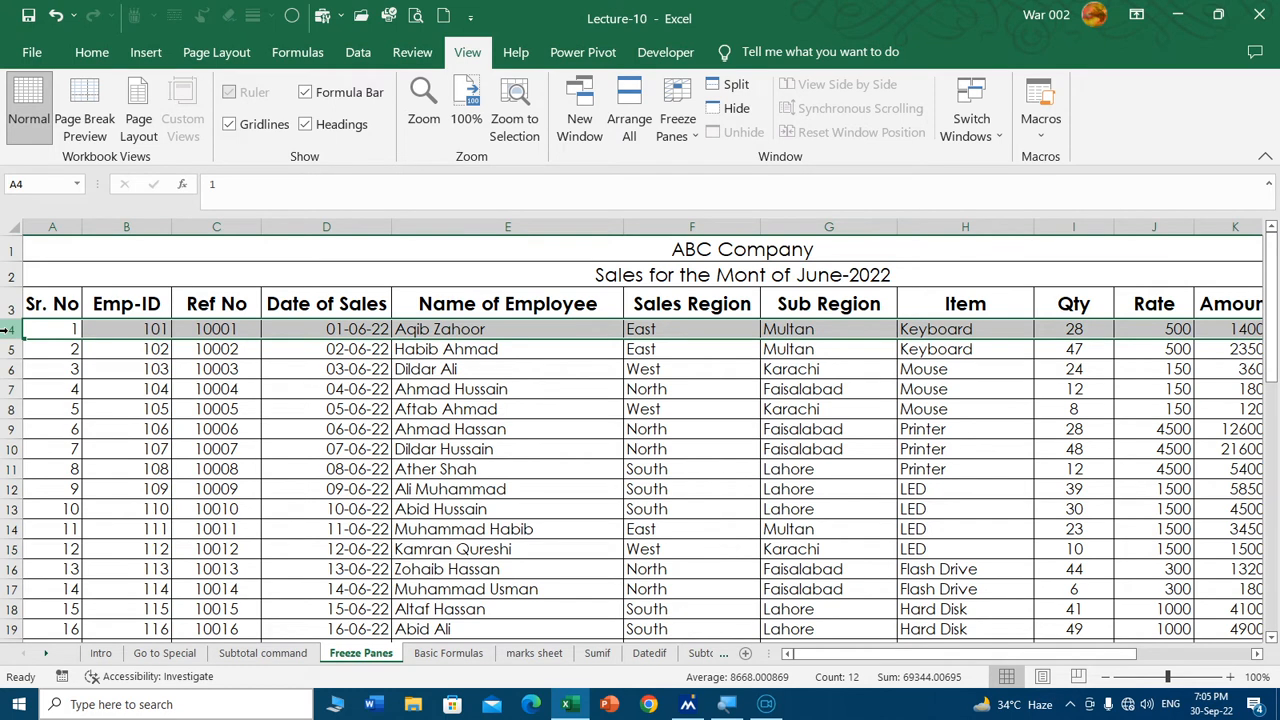
left_click(52, 227)
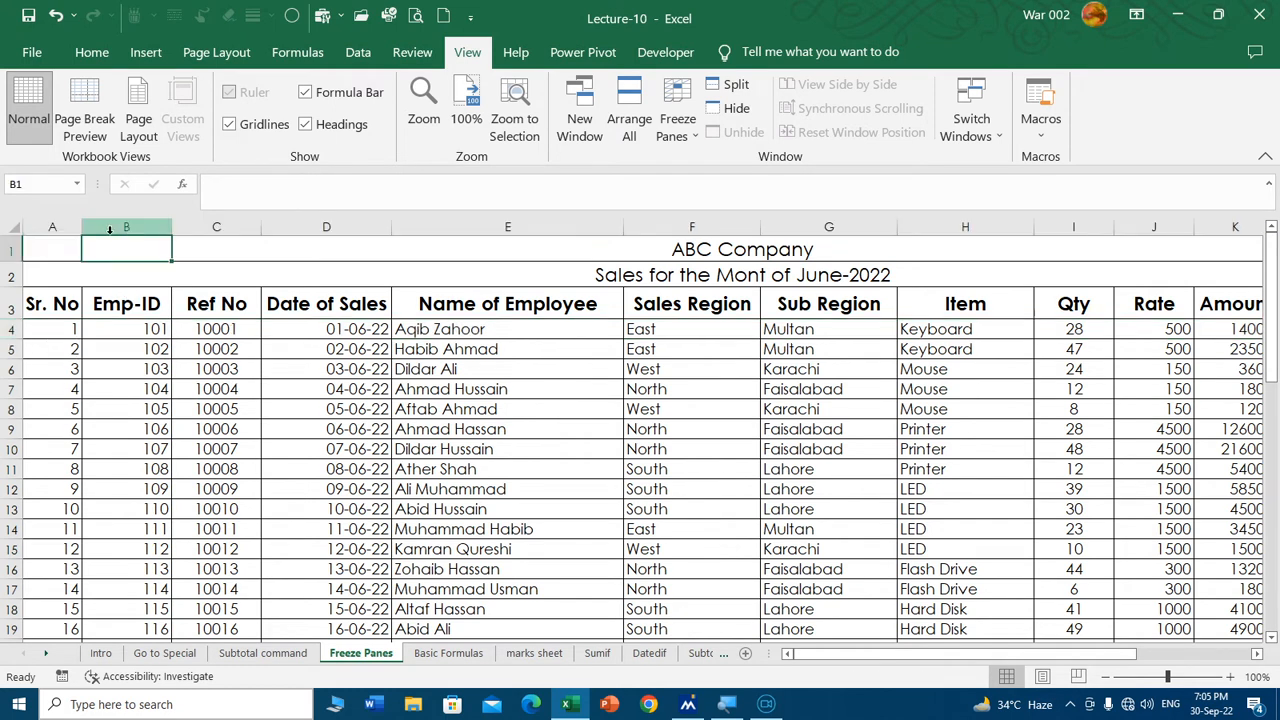
Shade the whole Ref No column C with a light purple fill.
left_click(217, 226)
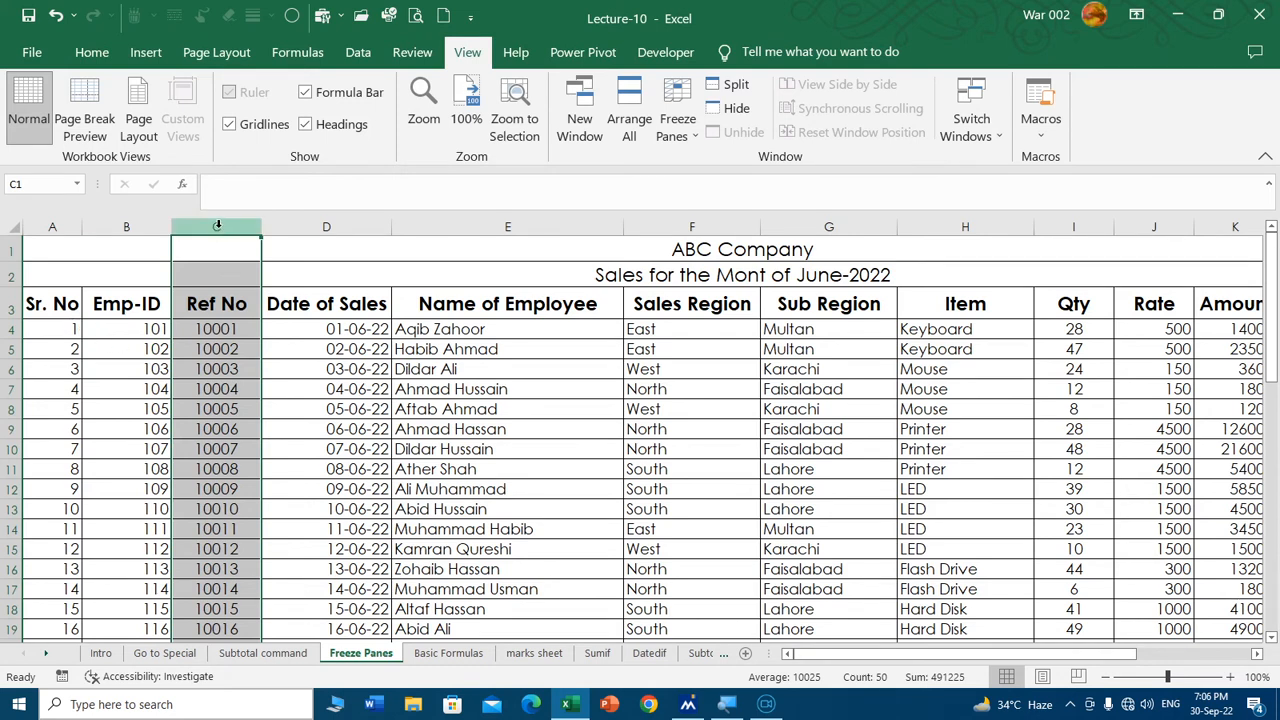
left_click(93, 53)
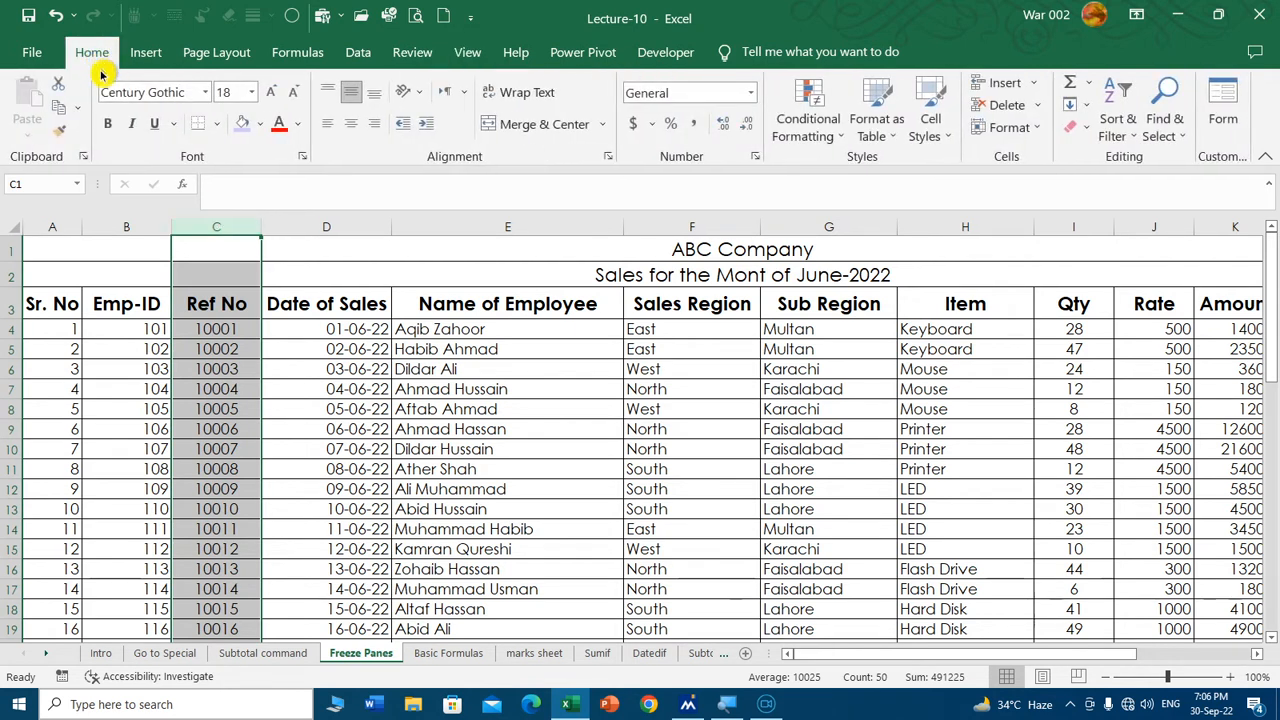
left_click(241, 126)
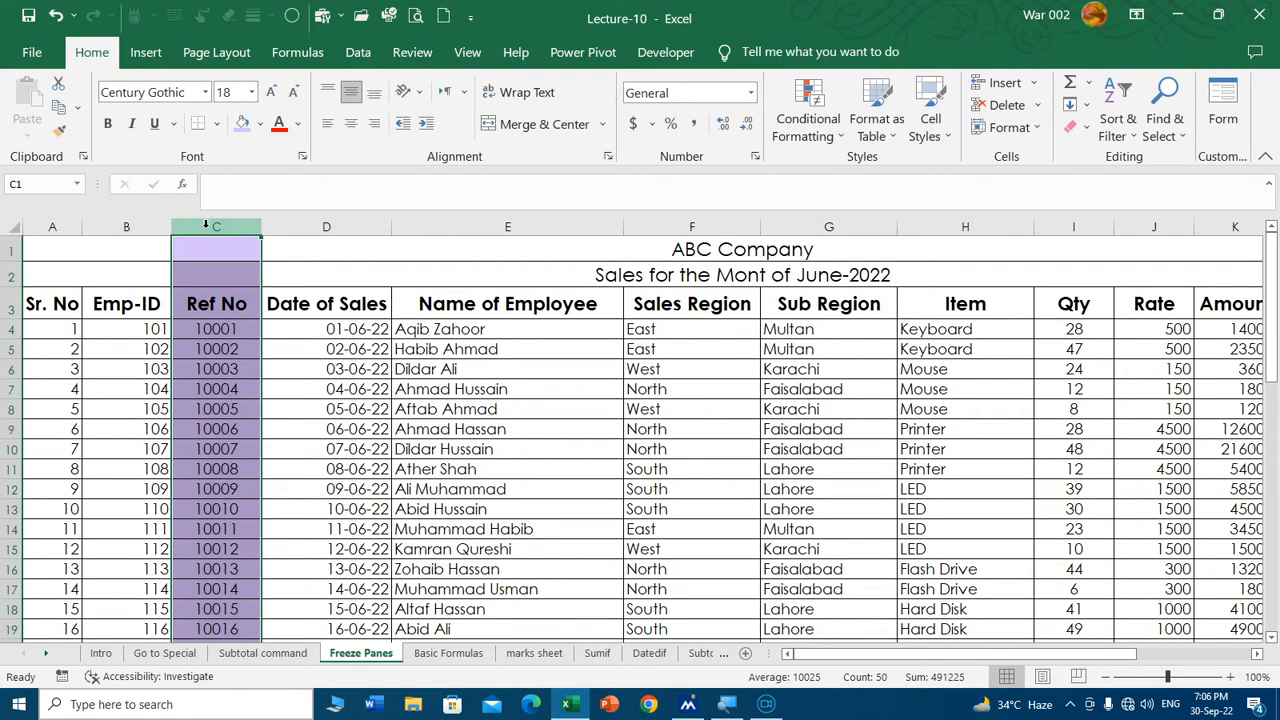
left_click(296, 305)
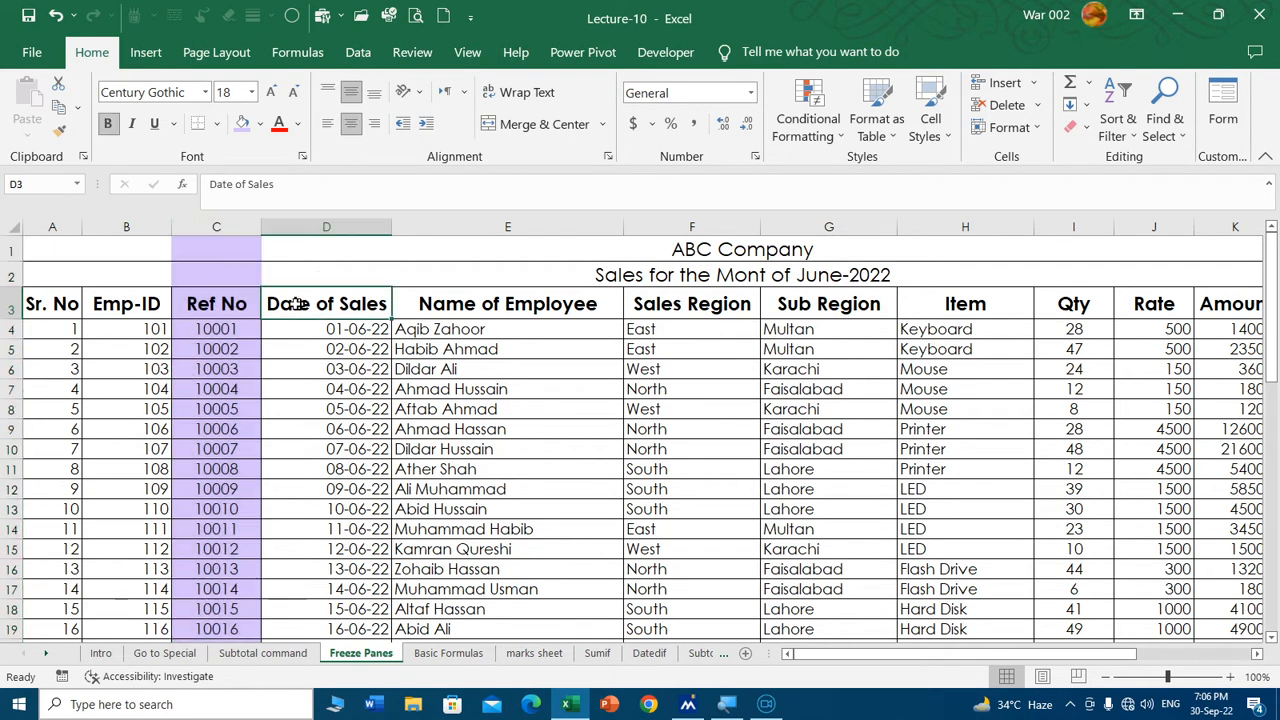
Shade the whole of row 4, the first sales record, with a medium purple fill.
left_click(57, 305)
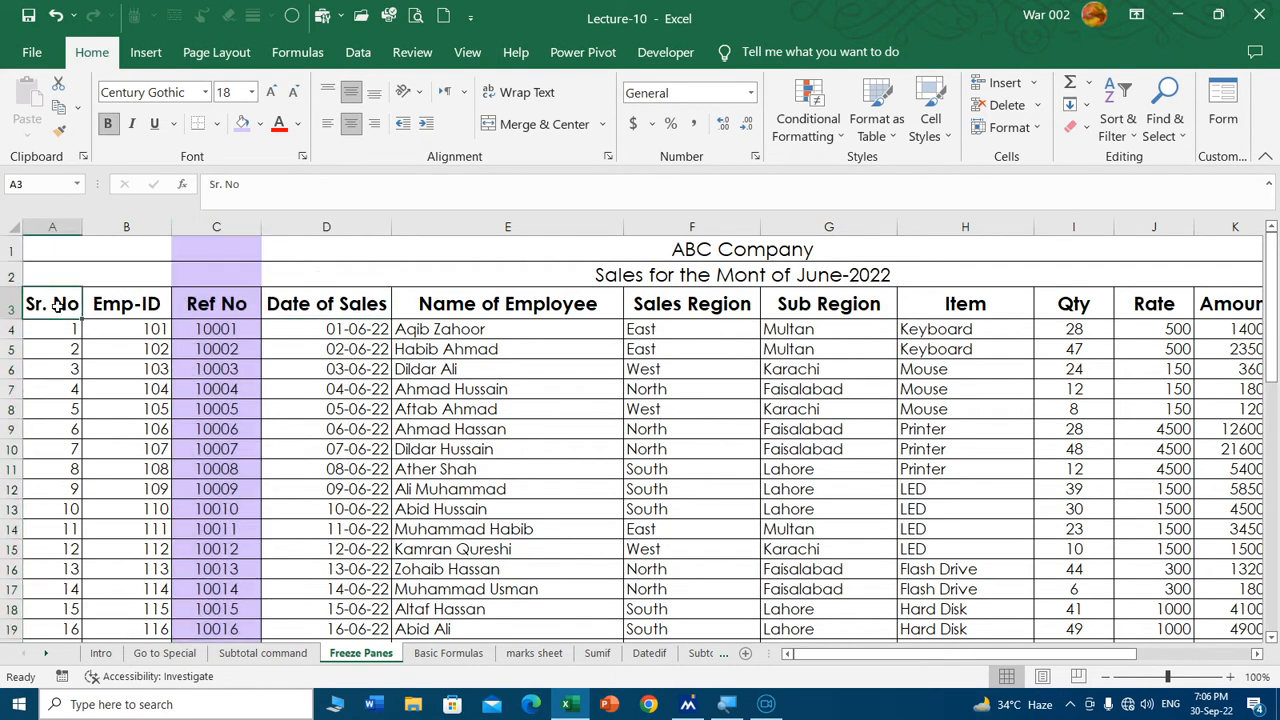
left_click(8, 329)
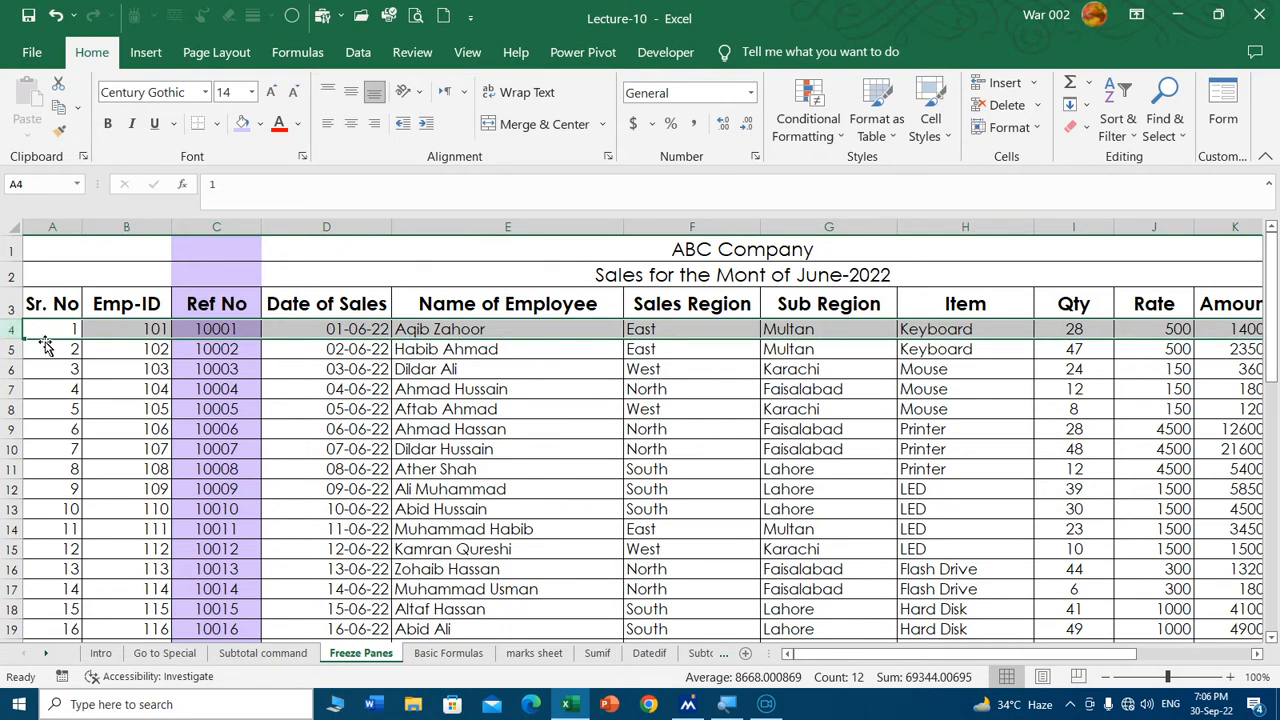
left_click(259, 128)
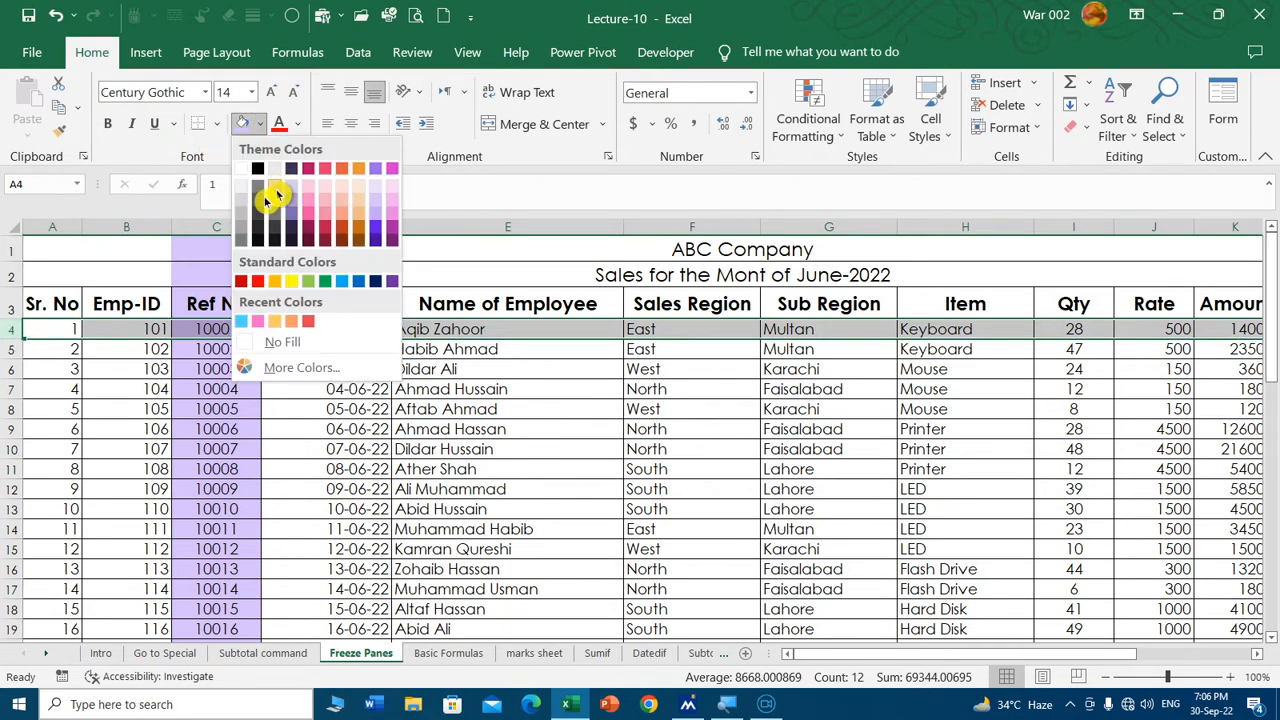
left_click(372, 219)
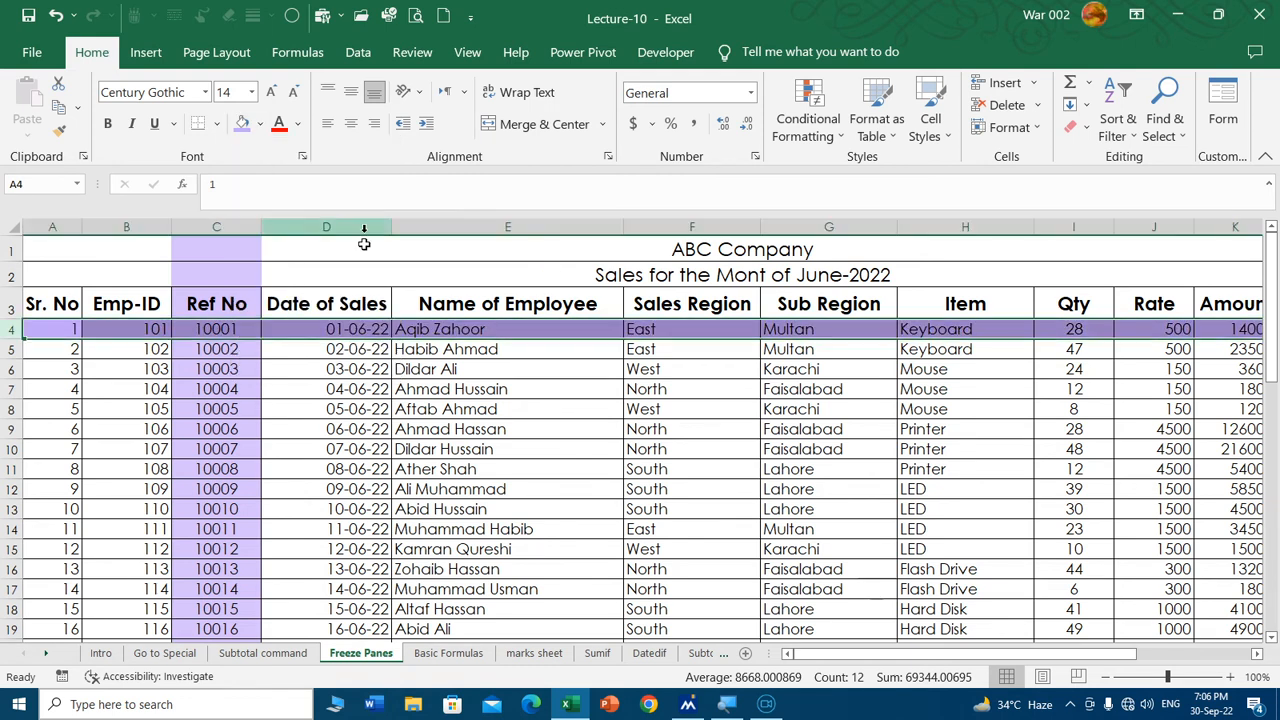
left_click(360, 428)
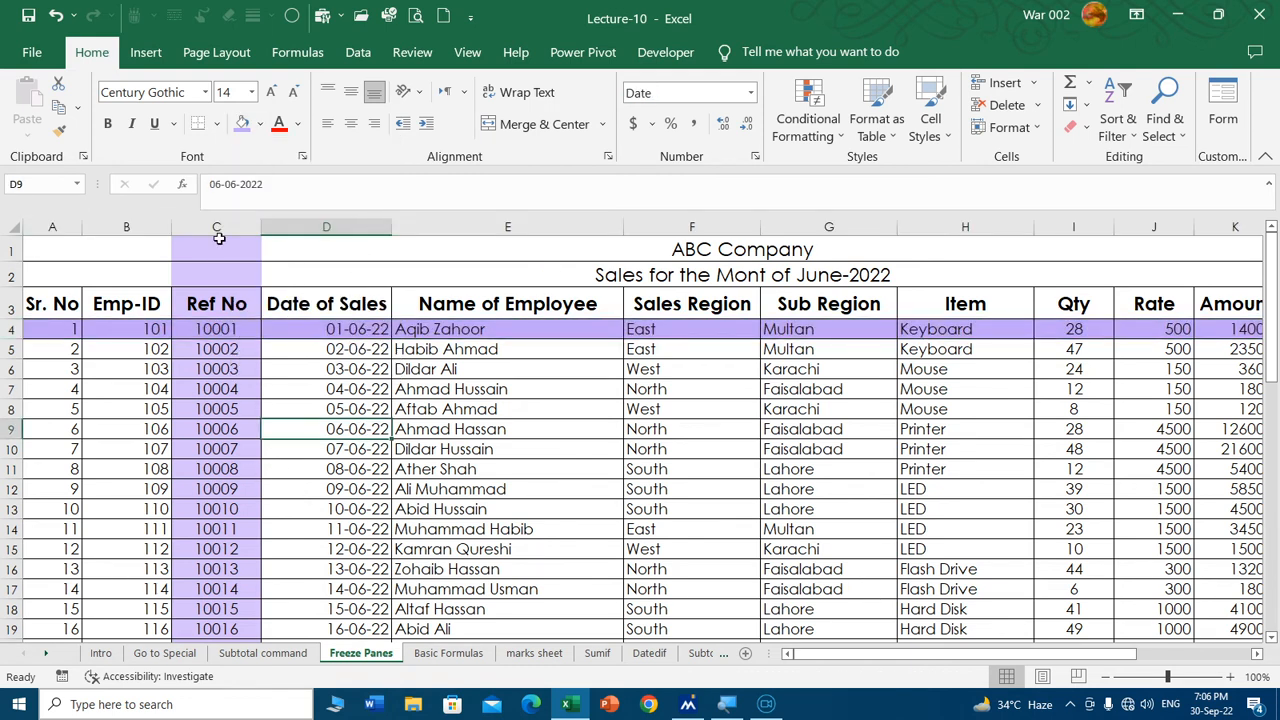
Freeze rows 1 to 3 together with the Sr. No and Emp-ID columns by applying Freeze Panes at cell C4.
left_click(226, 328)
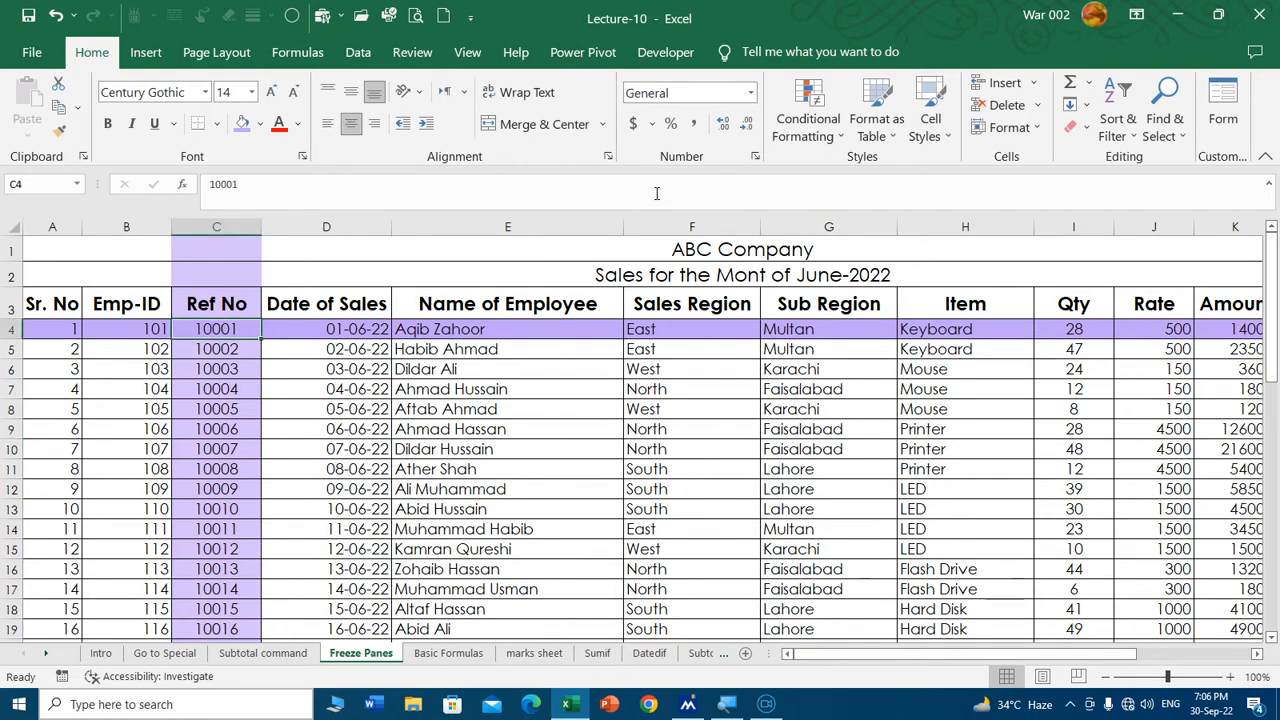
left_click(466, 55)
left_click(684, 132)
left_click(746, 183)
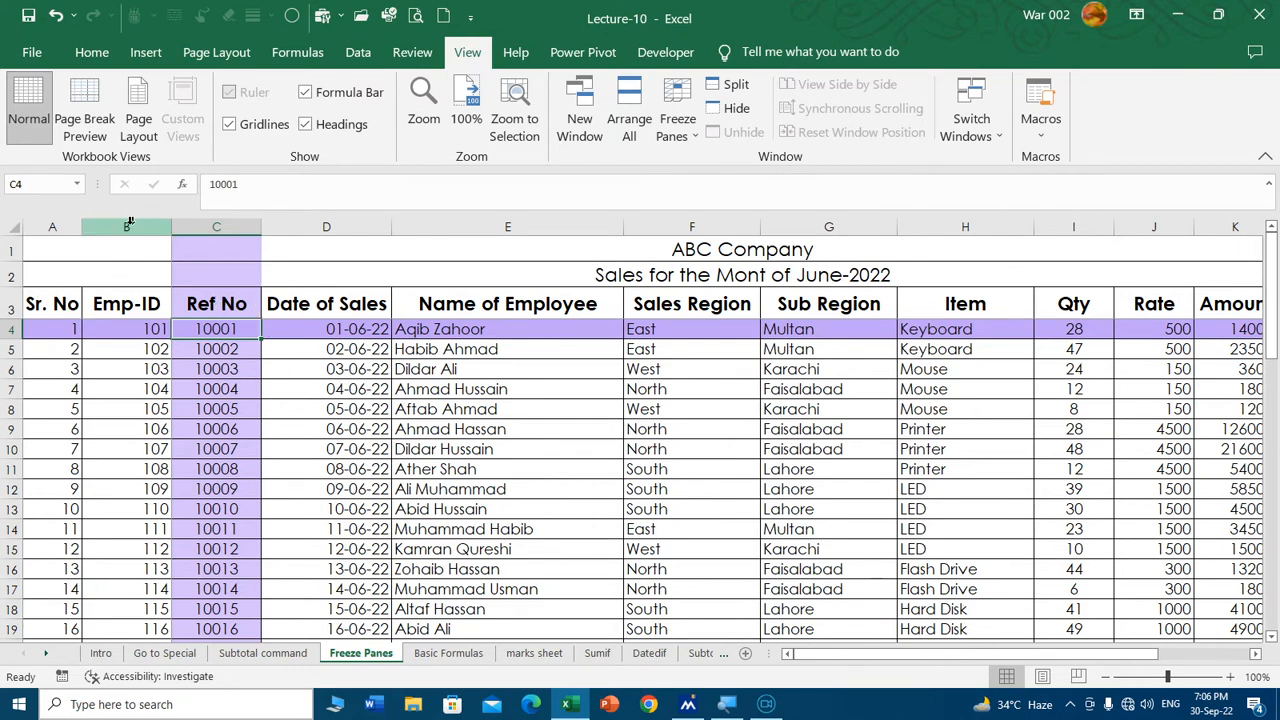
Check the frozen title and header rows while moving down and back up through the sales records.
key("Down")
key("Down")
key("Down")
key("Down")
key("Down")
key("Down")
key("Down")
key("Down")
key("Down")
key("Down")
key("Down")
key("Down")
key("Down")
key("Down")
key("Down")
key("Down")
key("Down")
key("Down")
key("Down")
key("Down")
key("Down")
key("Down")
key("Up")
key("Up")
key("Up")
key("Up")
key("Up")
key("Up")
key("Up")
key("Up")
key("Up")
key("Up")
key("Up")
key("Up")
key("Up")
key("Up")
key("Up")
key("Up")
key("Up")
key("Up")
key("Up")
key("Up")
key("Down")
Check the frozen Sr. No and Emp-ID columns while moving across the table and back, ending at cell C4.
key("Right")
key("Right")
key("Right")
key("Right")
key("Right")
key("Right")
key("Right")
key("Right")
key("Right")
key("Right")
key("Right")
key("Right")
key("Right")
key("Right")
key("Right")
key("Right")
key("Right")
key("Right")
key("Left")
key("Left")
key("Left")
key("Left")
key("Left")
key("Left")
key("Left")
key("Left")
key("Left")
key("Left")
key("Left")
key("Left")
key("Left")
key("Left")
key("Left")
key("Left")
key("Left")
key("Left")
key("Left")
key("Left")
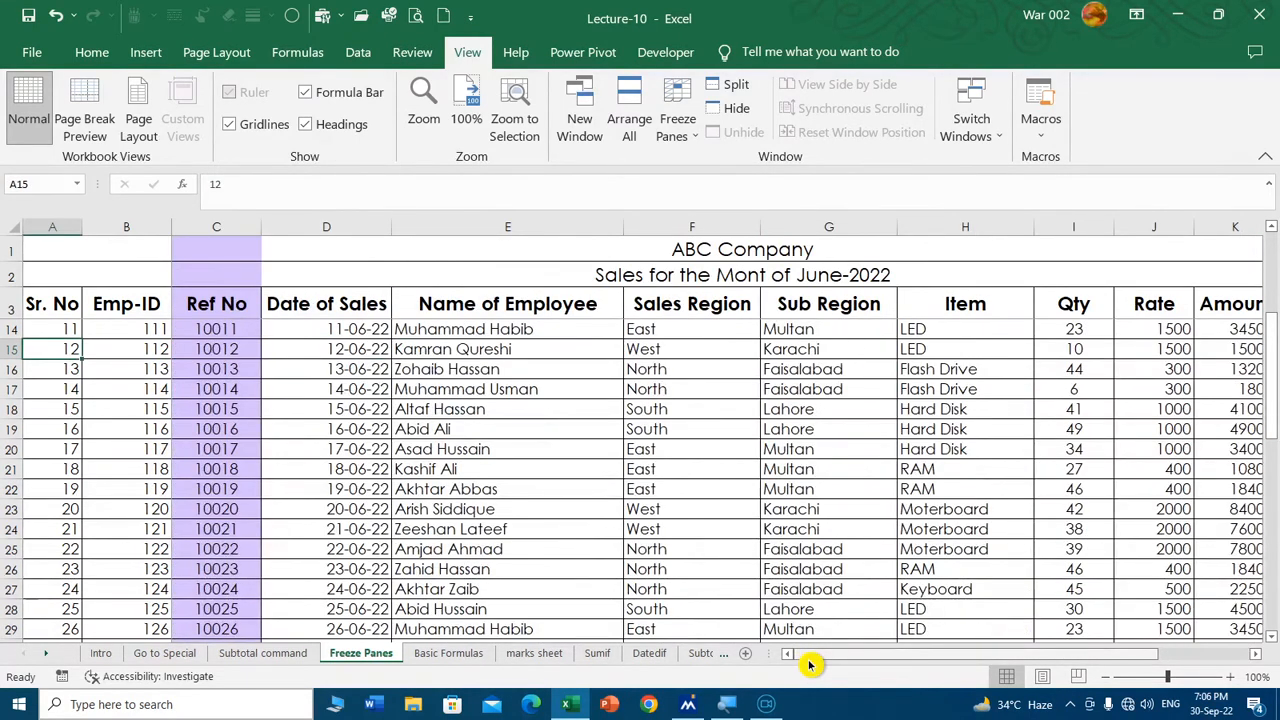
key("Right")
key("Up")
key("Up")
key("Up")
key("Up")
key("Up")
key("Up")
key("Up")
key("Up")
key("Up")
key("Up")
key("Up")
key("Up")
key("Up")
key("Up")
key("Down")
key("Down")
key("Down")
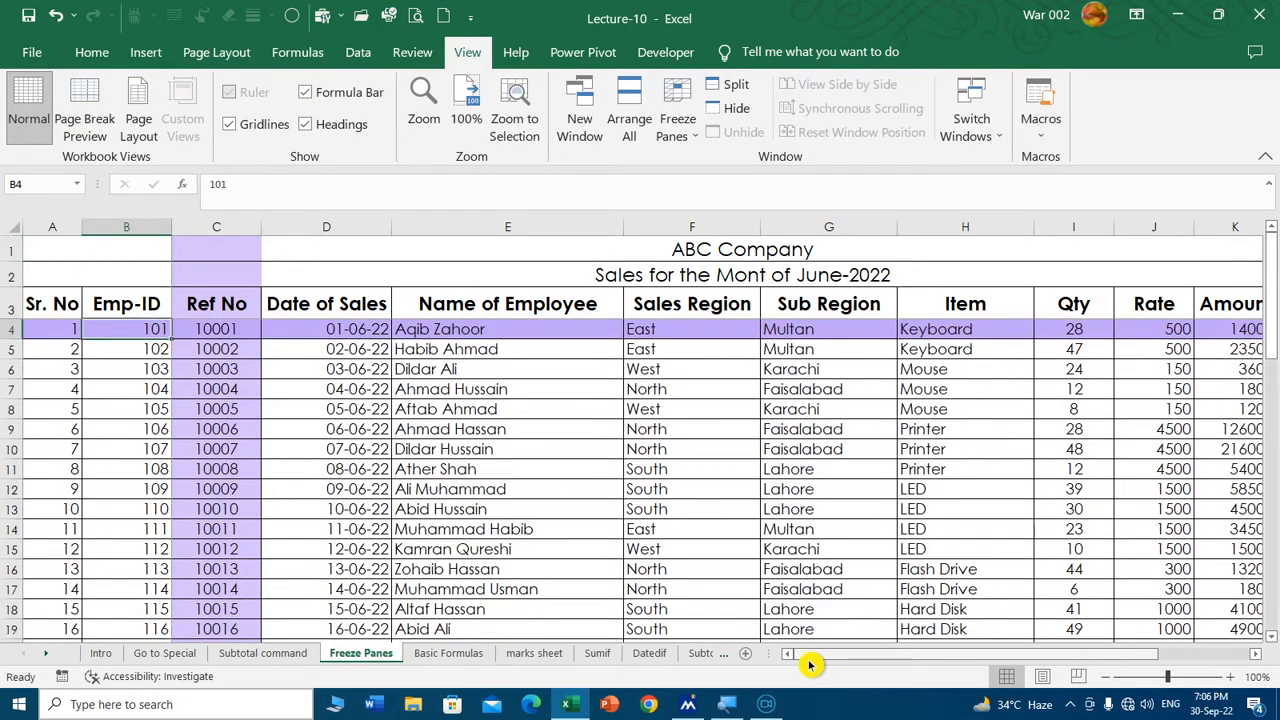
key("Right")
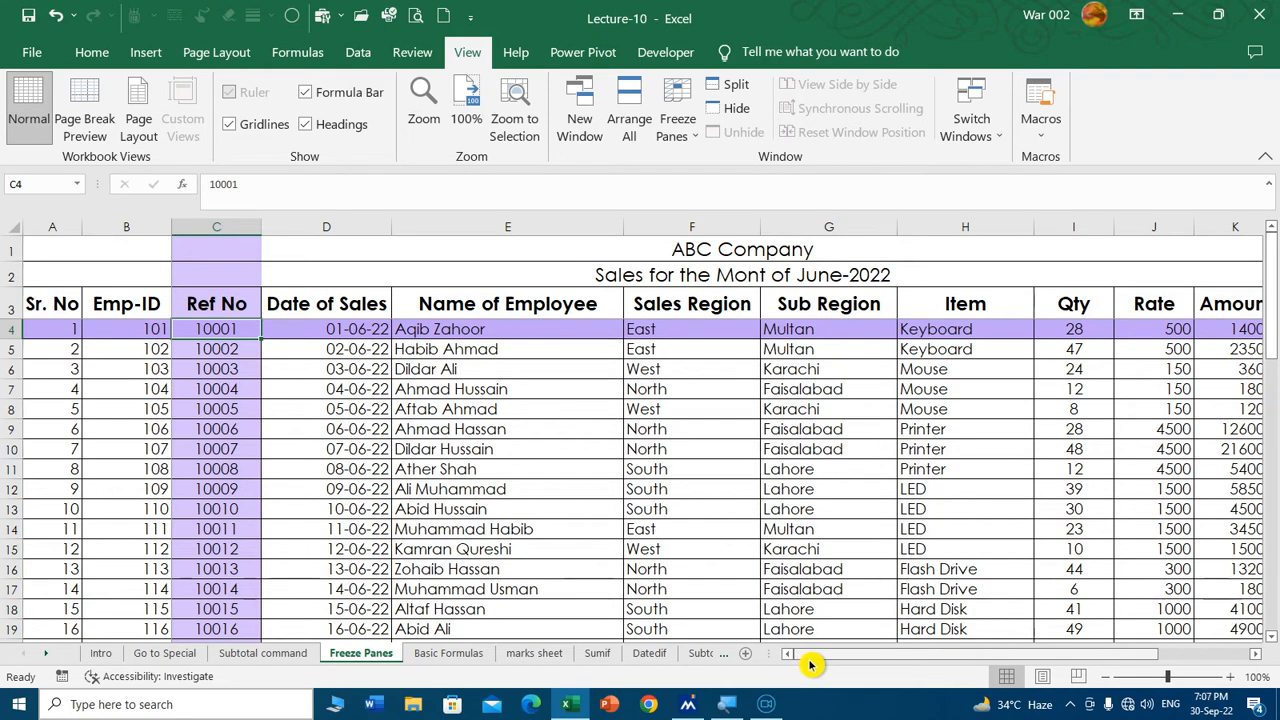
Review the topics on the Intro sheet and the functions from Sum to Subtotal listed on the Basic Formulas sheet.
left_click(91, 52)
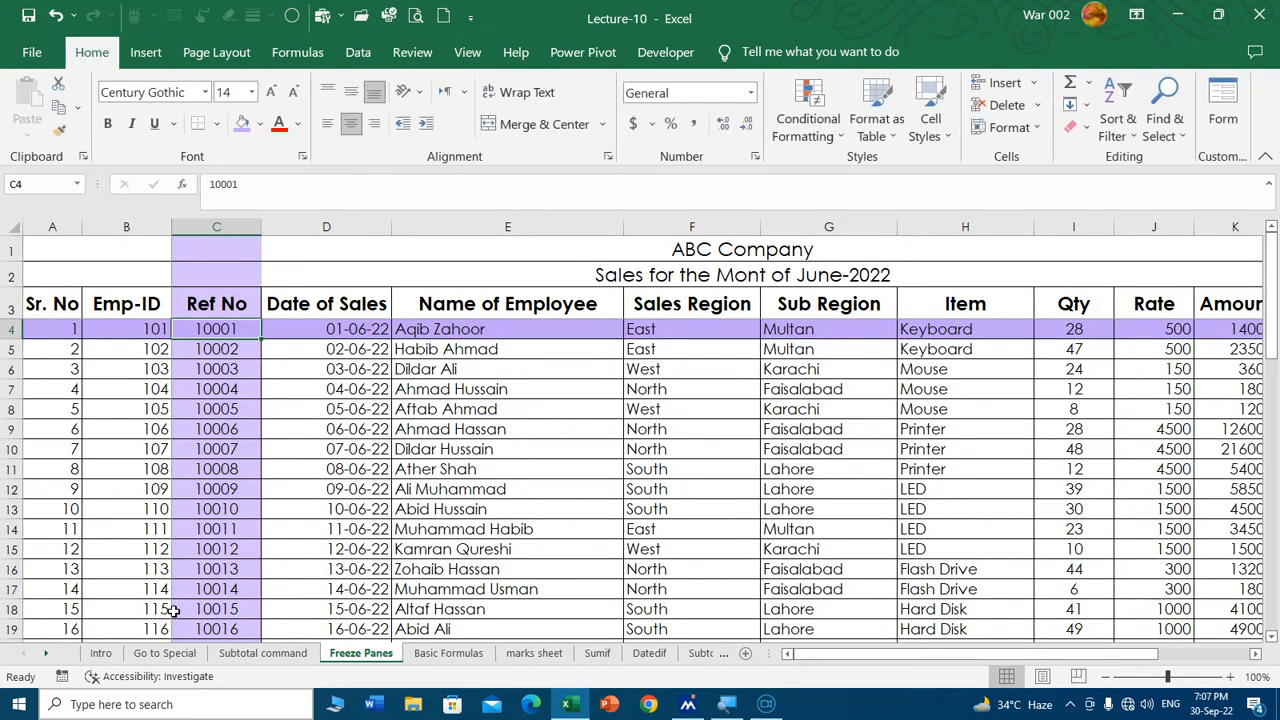
left_click(108, 654)
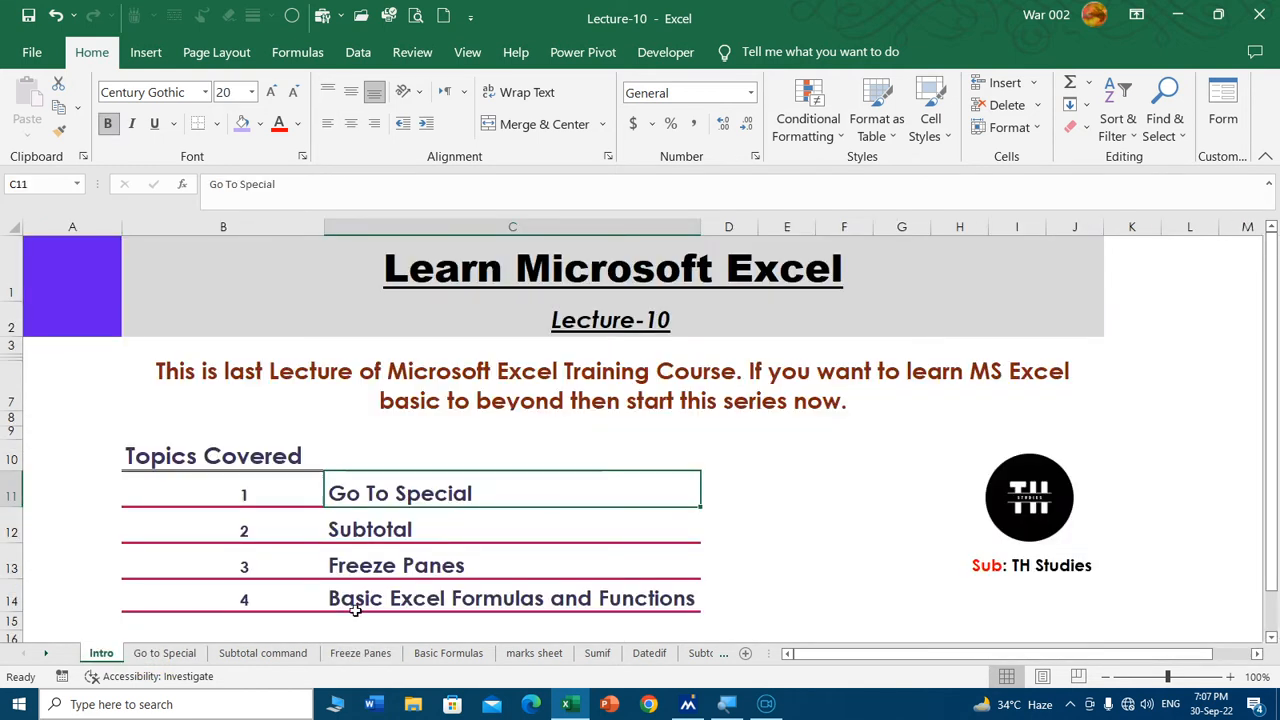
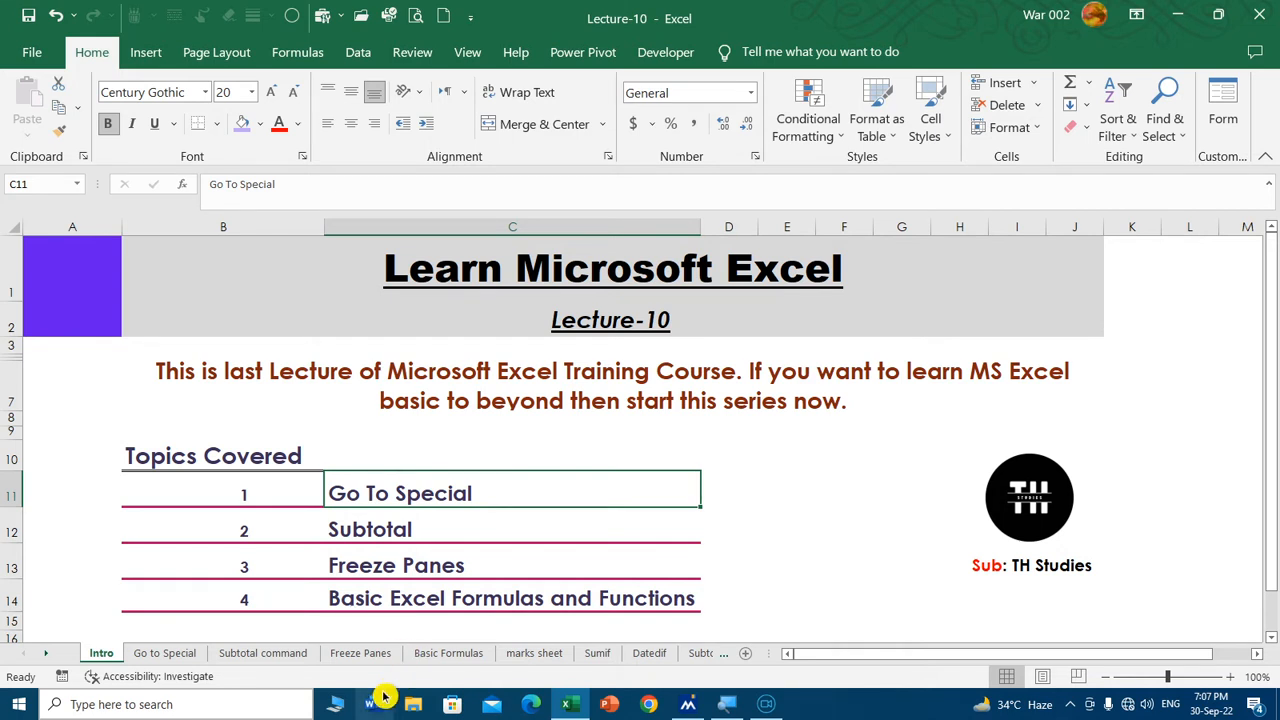
left_click(448, 653)
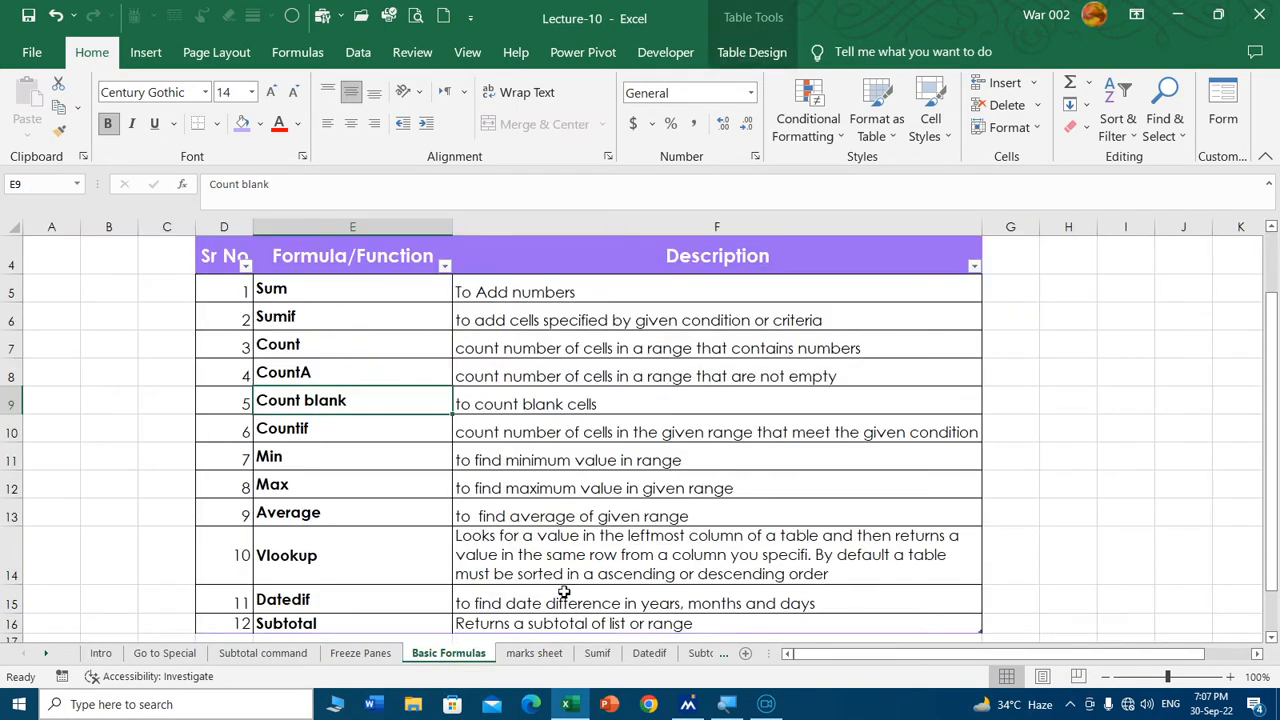
left_click(337, 292)
left_click(344, 315)
left_click(346, 343)
left_click(346, 374)
left_click(349, 406)
left_click(334, 429)
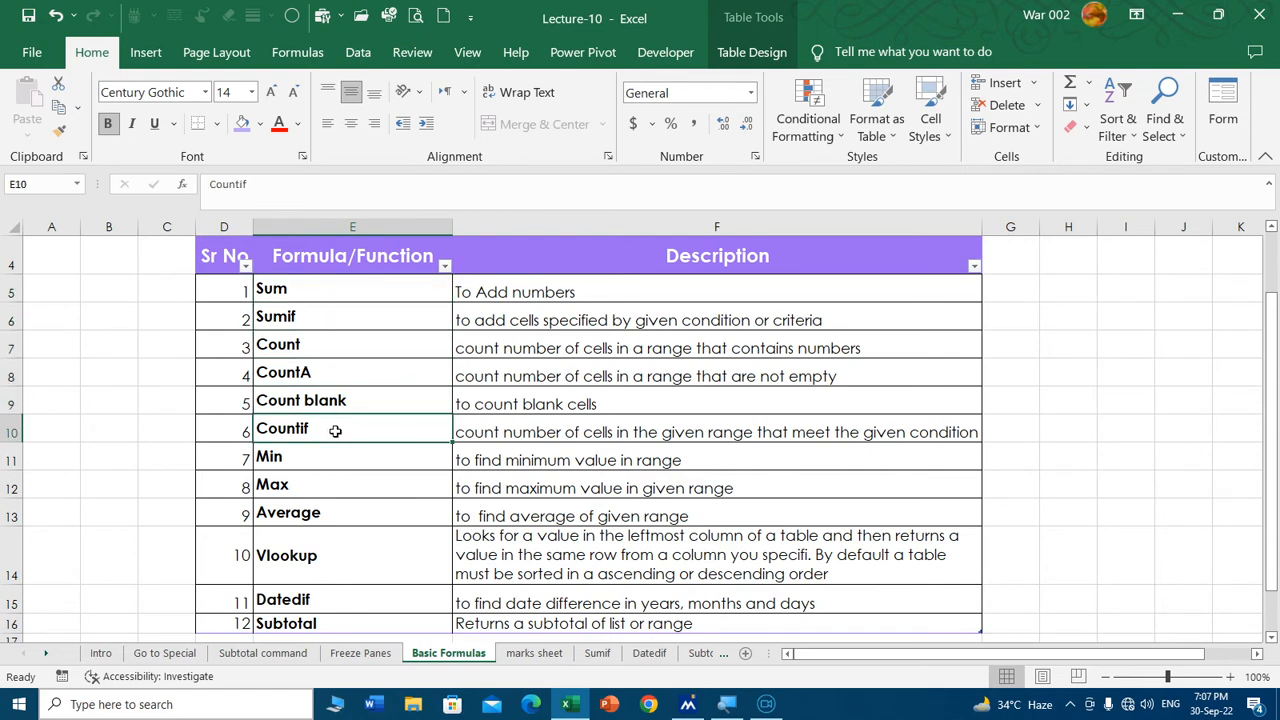
left_click(329, 461)
left_click(318, 512)
left_click(349, 564)
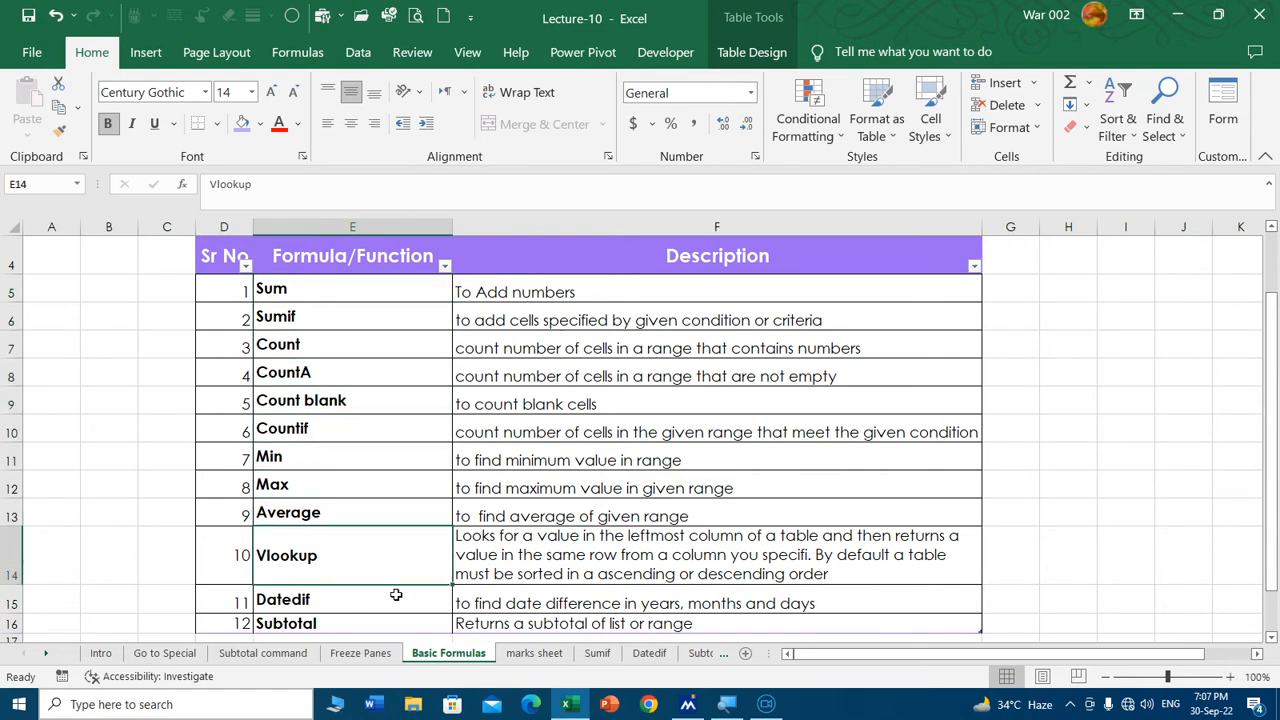
scroll(403, 598, "down", 1)
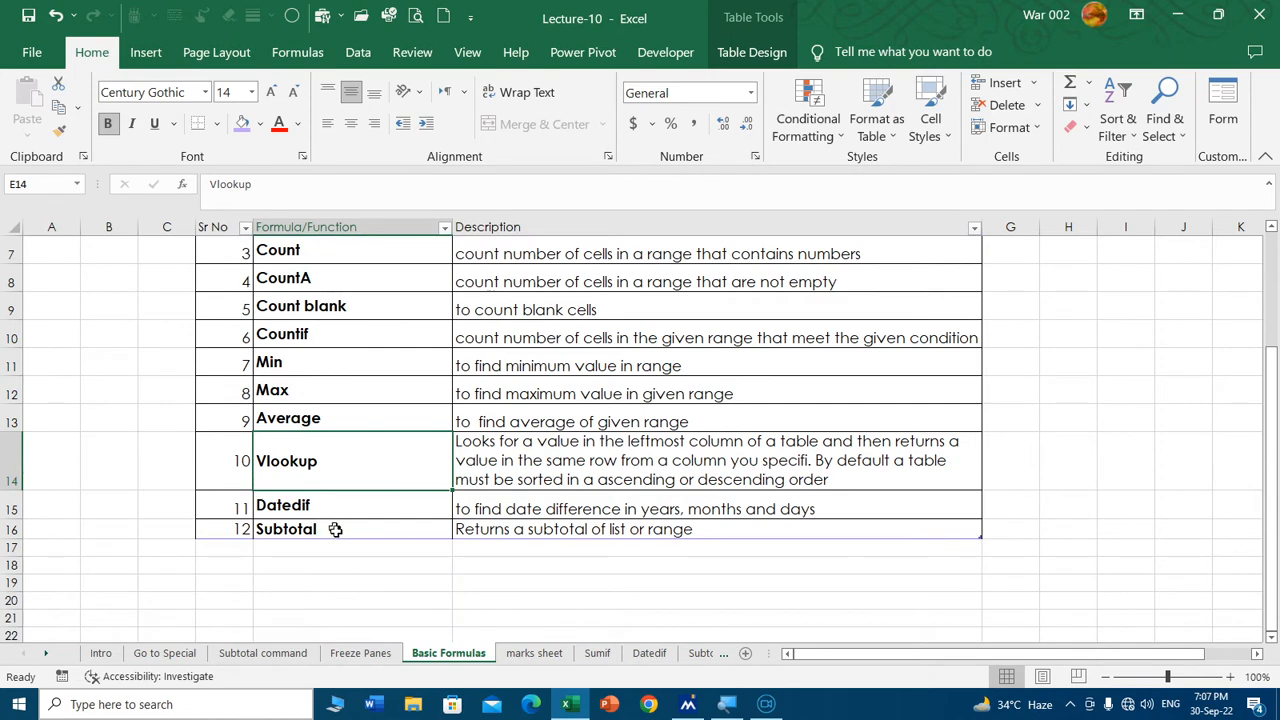
scroll(399, 557, "up", 2)
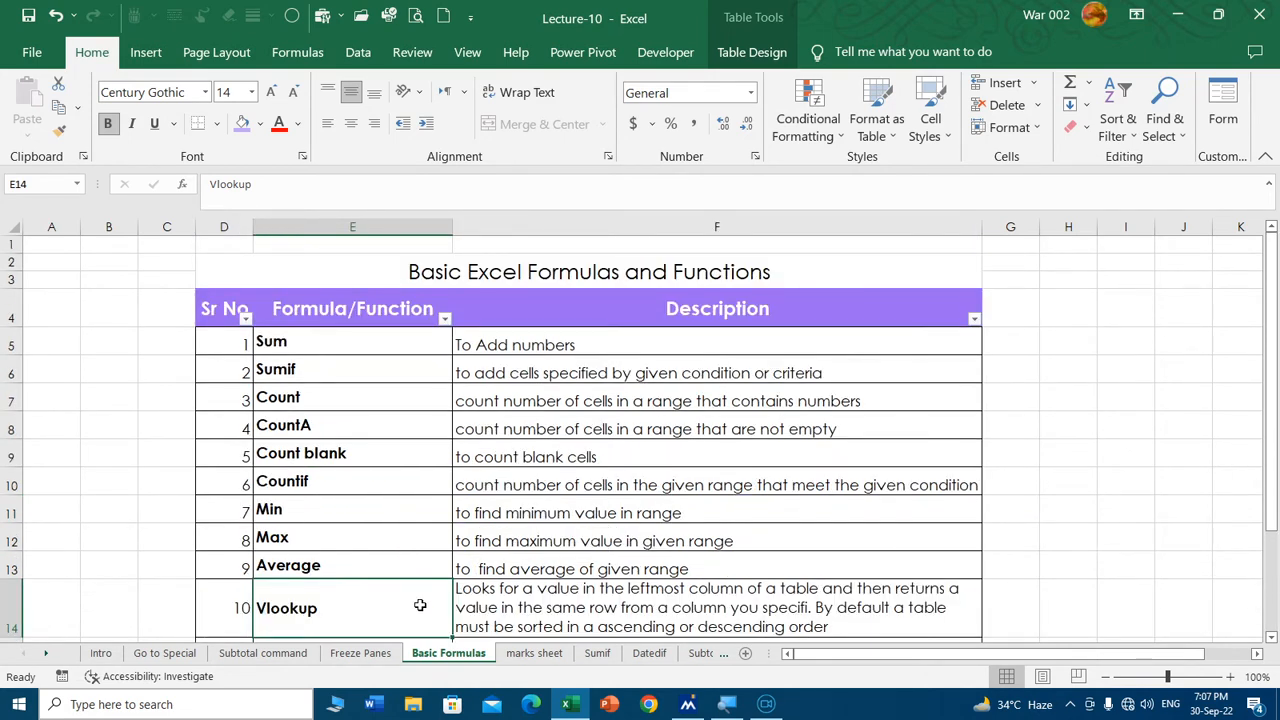
On the marks sheet, total the first student's subject marks in I20 with =SUM(D20:H20).
left_click(535, 655)
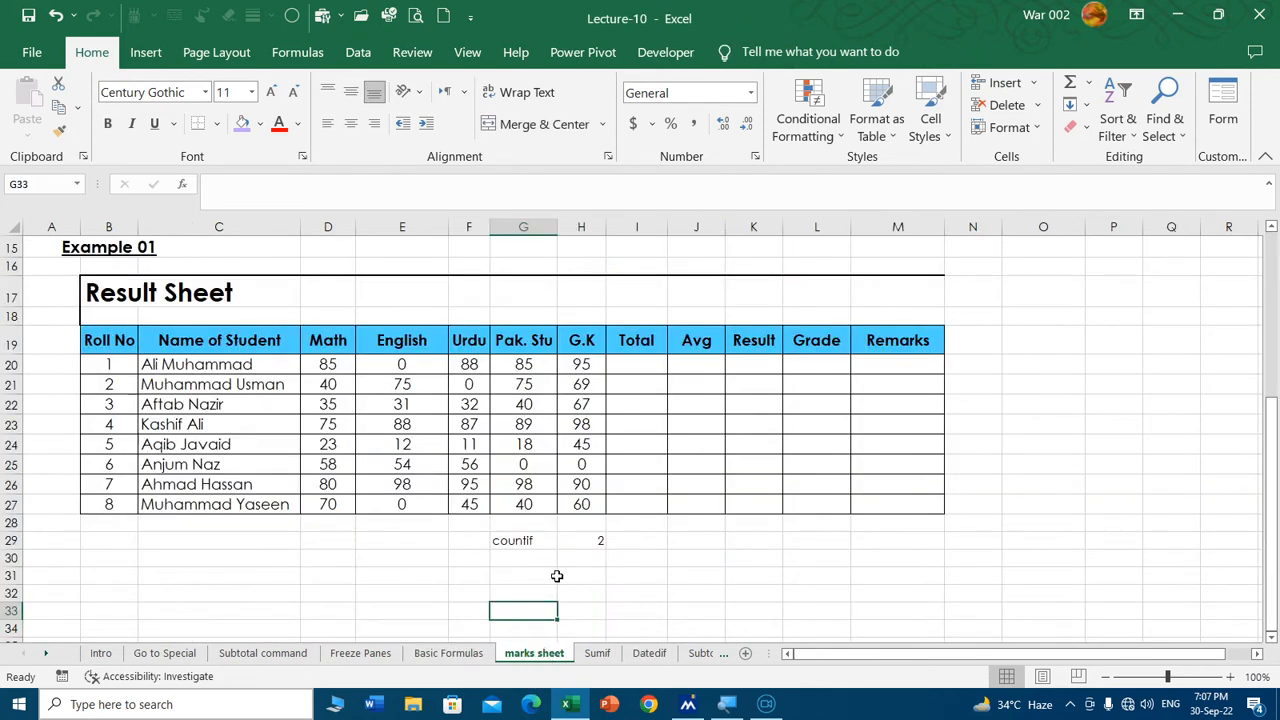
left_click(645, 362)
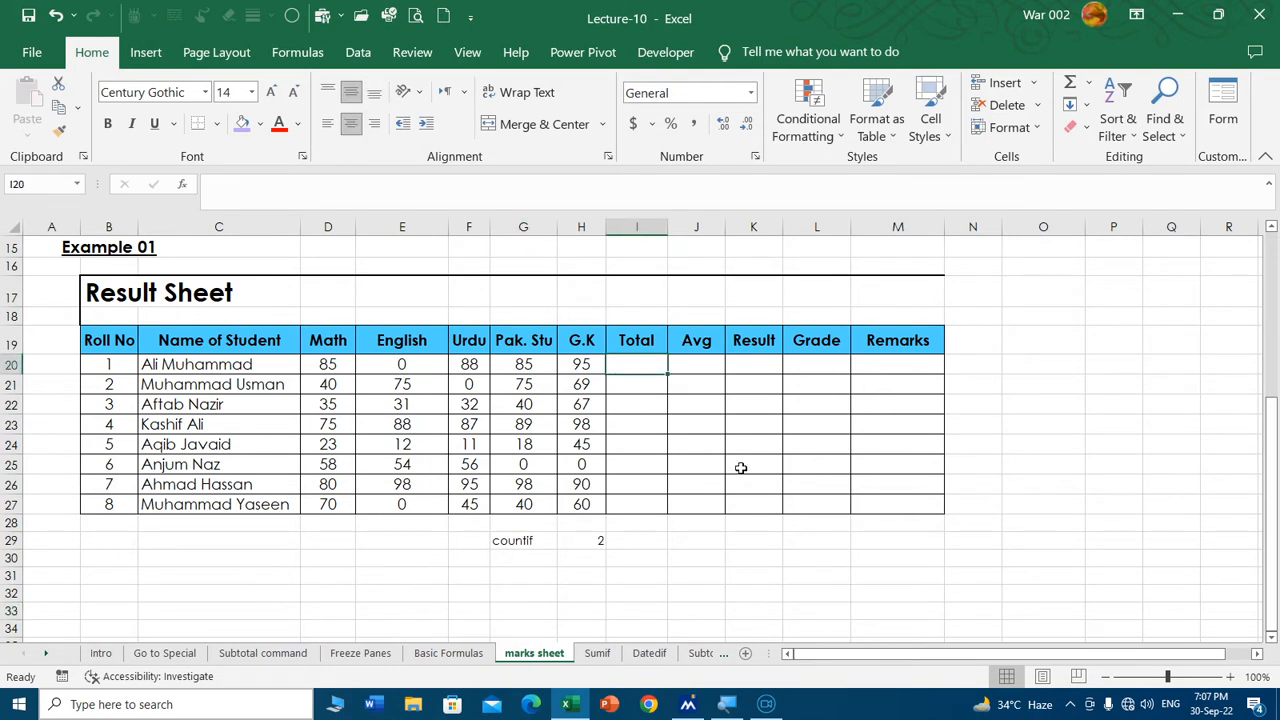
type("=sum(")
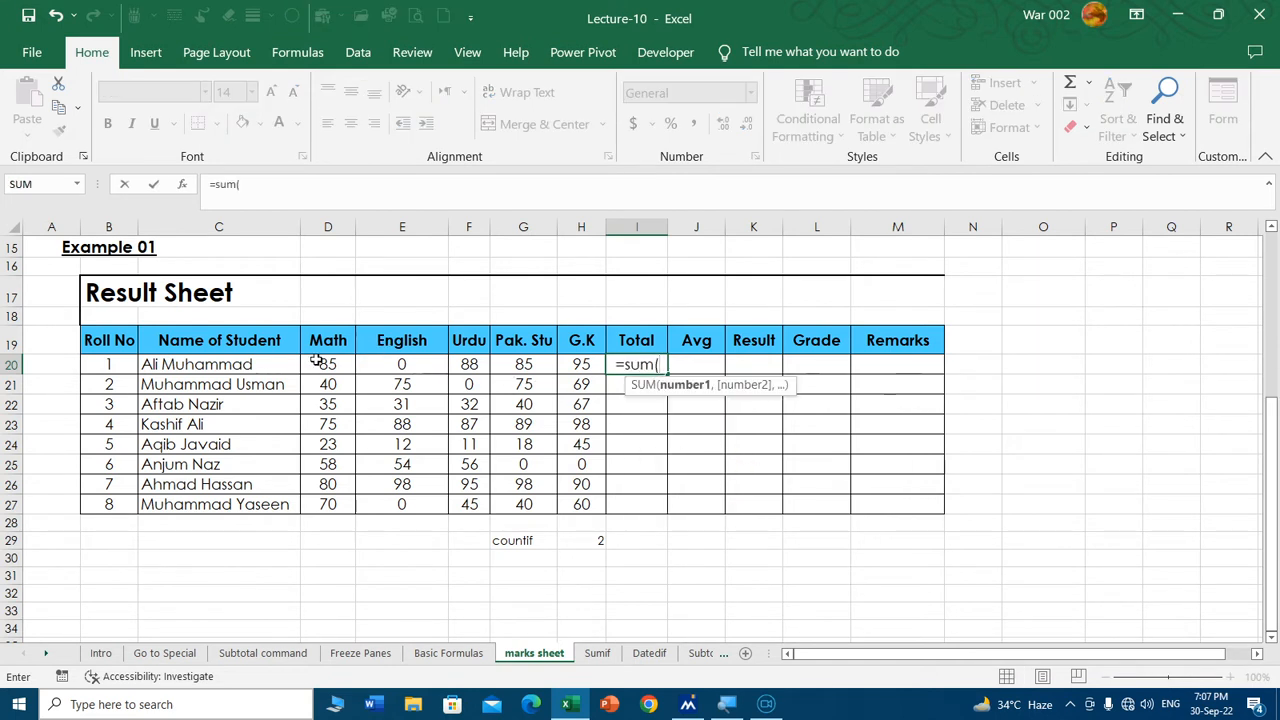
left_click_drag(317, 363, 575, 365)
key("Return")
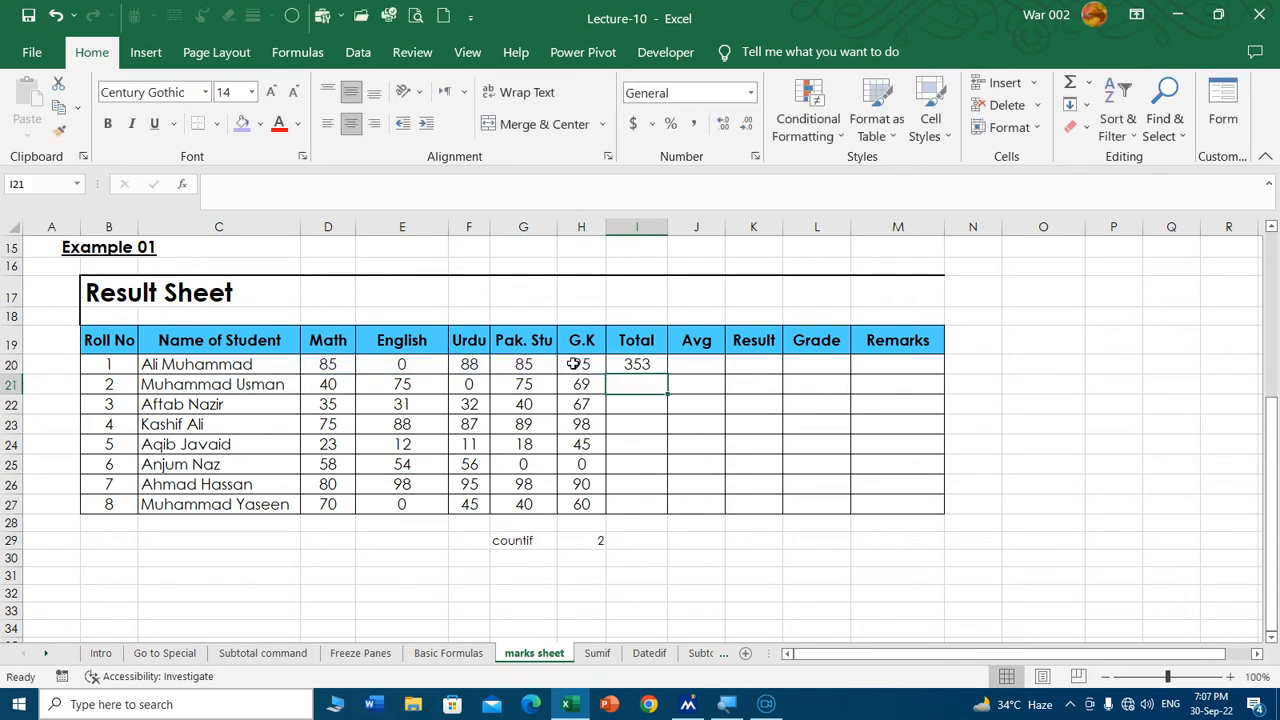
left_click(643, 366)
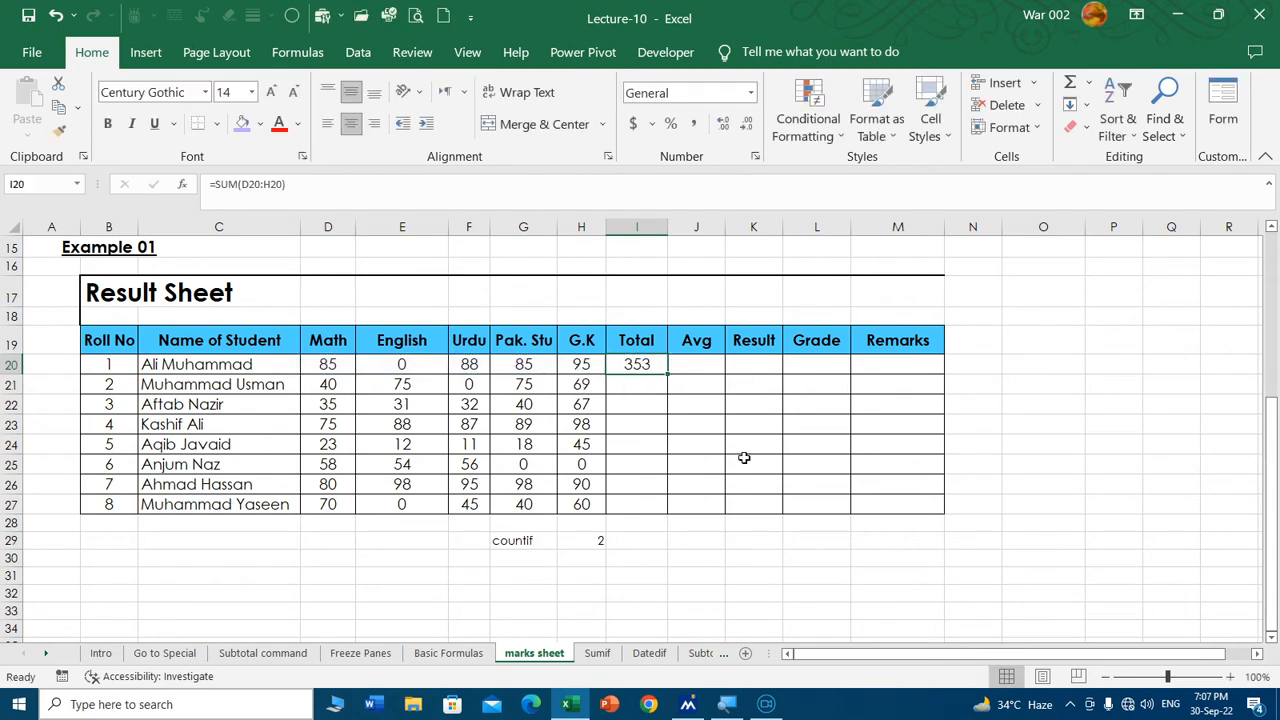
Widen columns I through M, from Total to Remarks, to one equal width on the result sheet.
left_click_drag(637, 227, 869, 229)
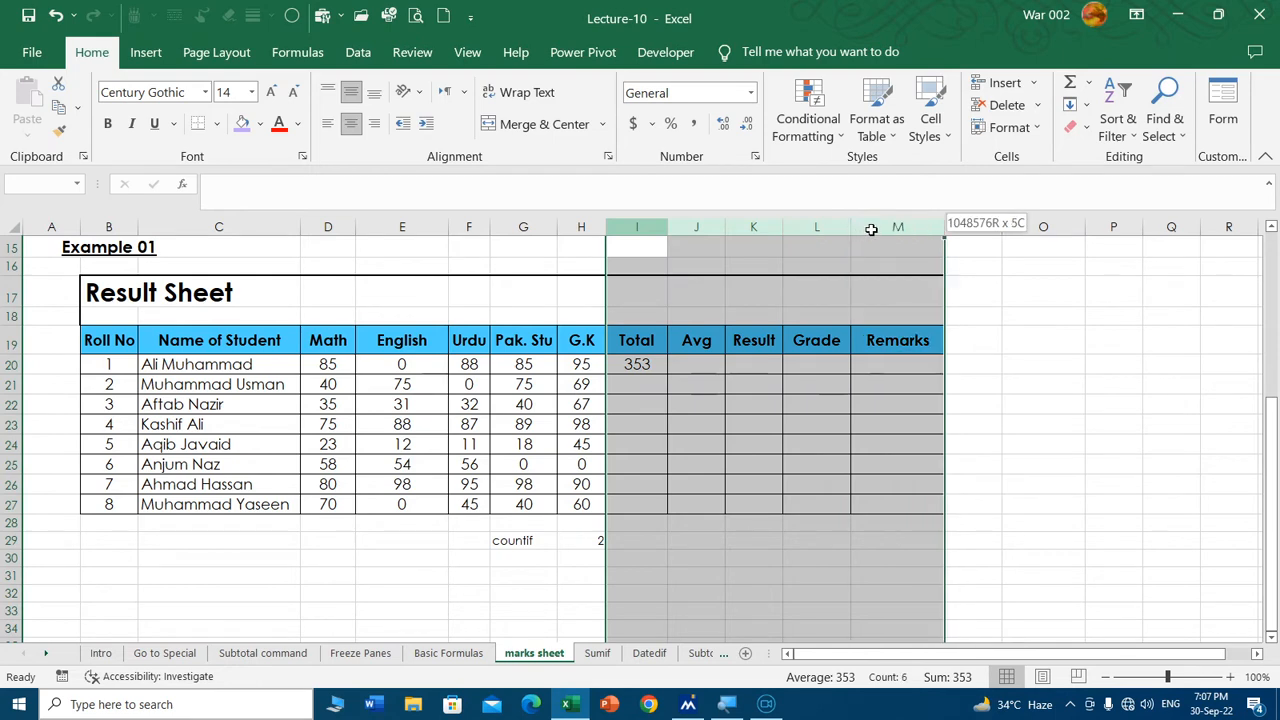
left_click_drag(725, 227, 757, 227)
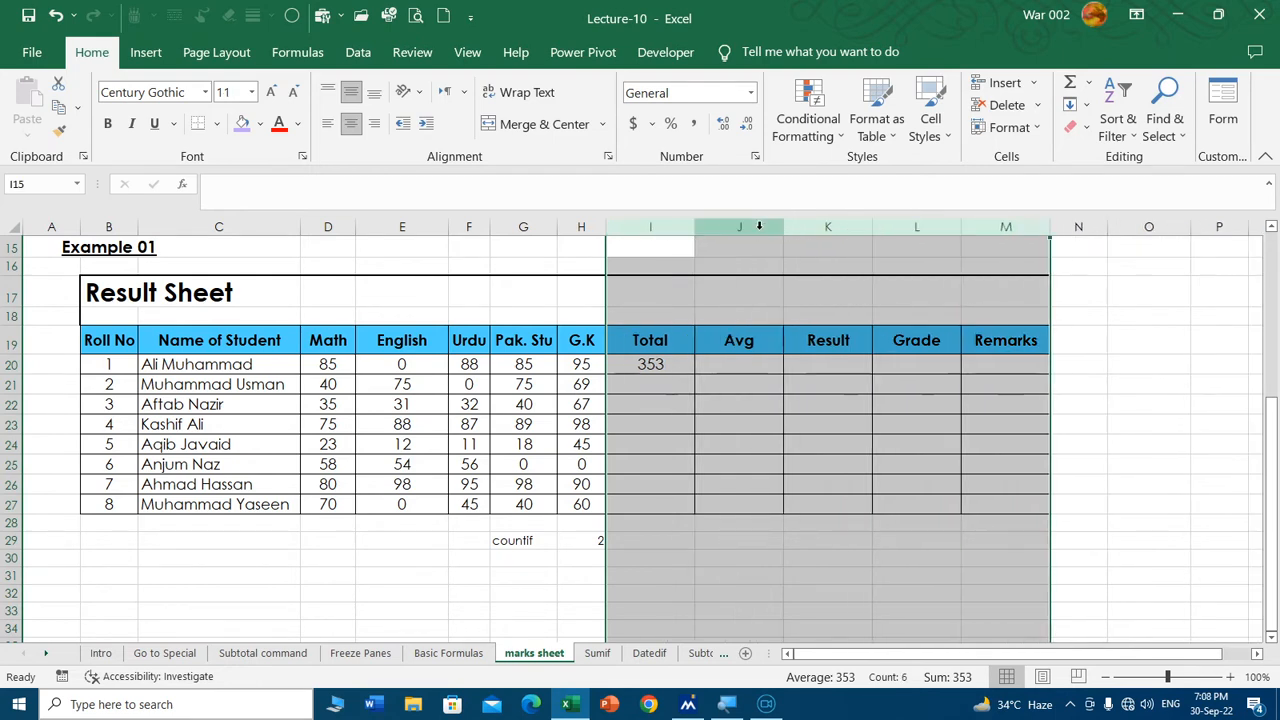
scroll(780, 540, "up", 1)
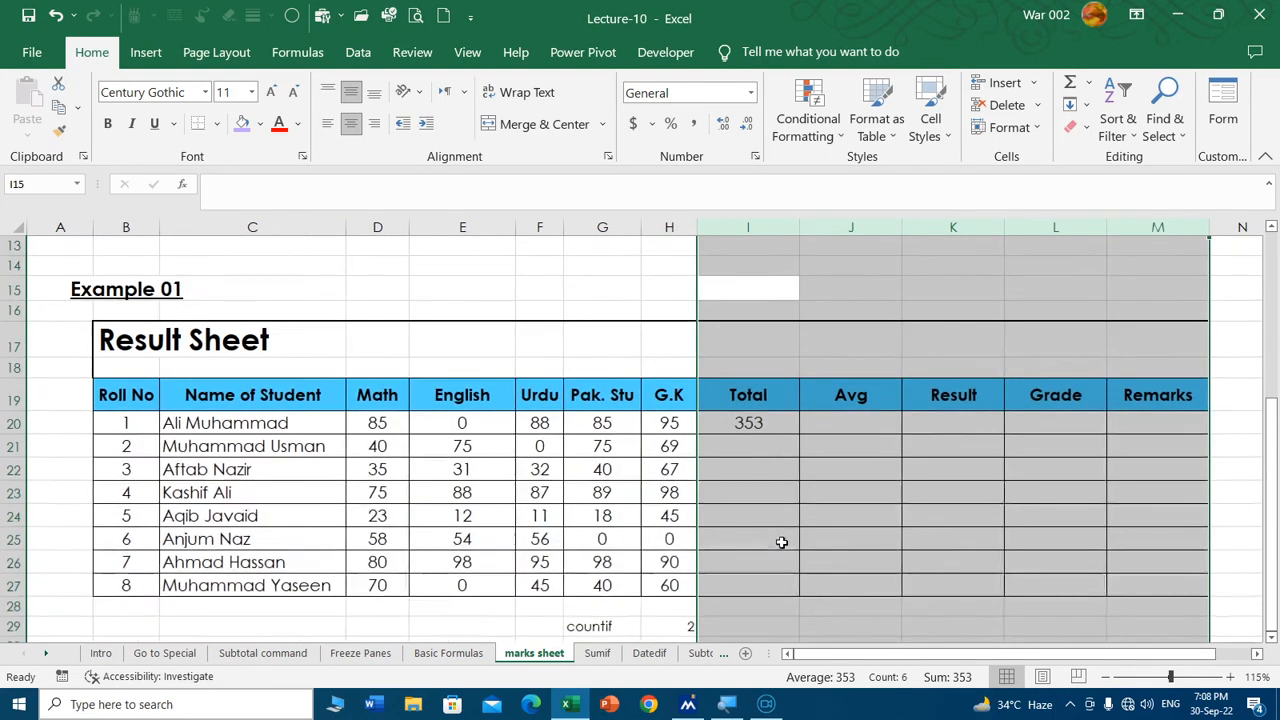
Review the SUM formula in I20, fill it down to I27 for all students, and undo the fill.
left_click(766, 425)
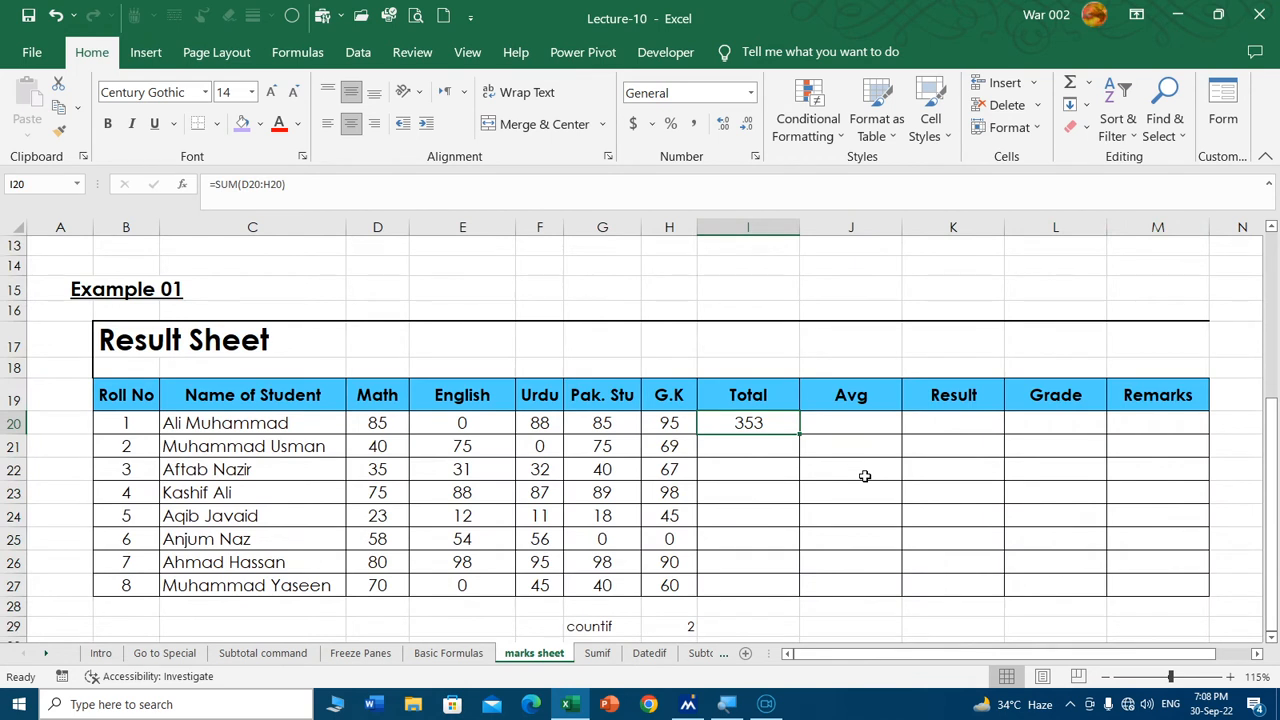
key("F2")
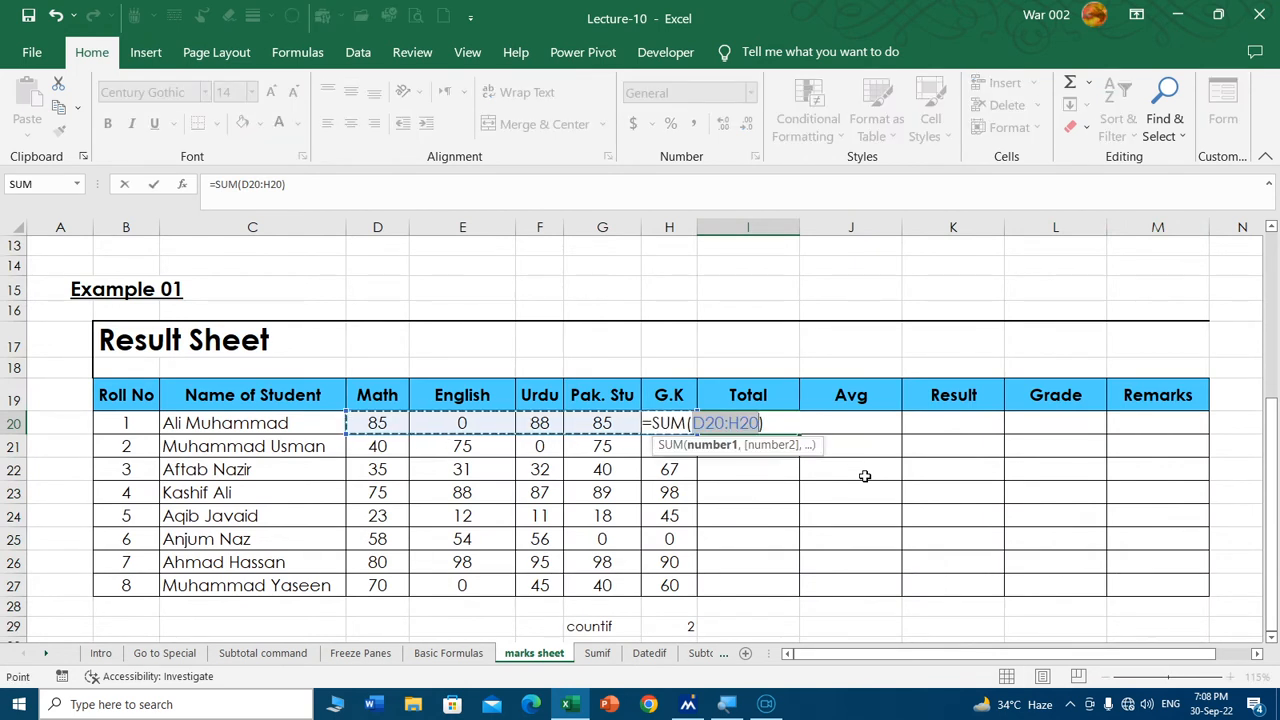
key("Return")
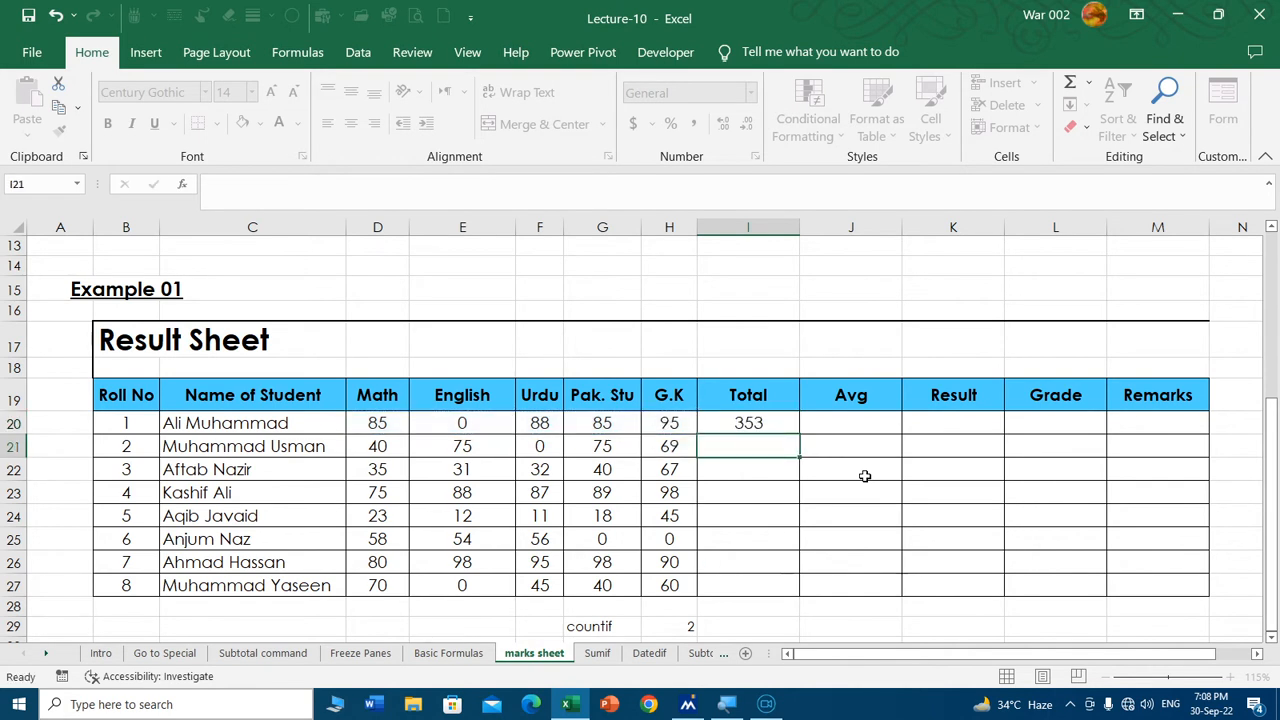
left_click(787, 422)
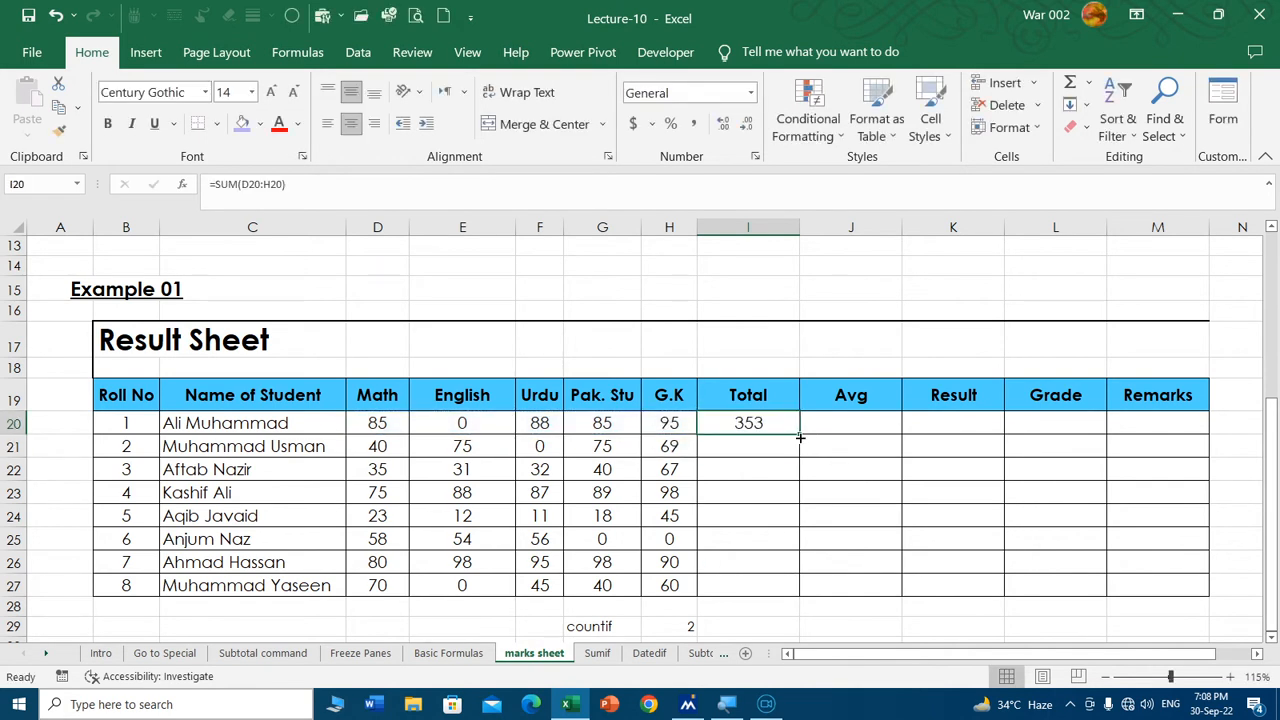
double_click(800, 437)
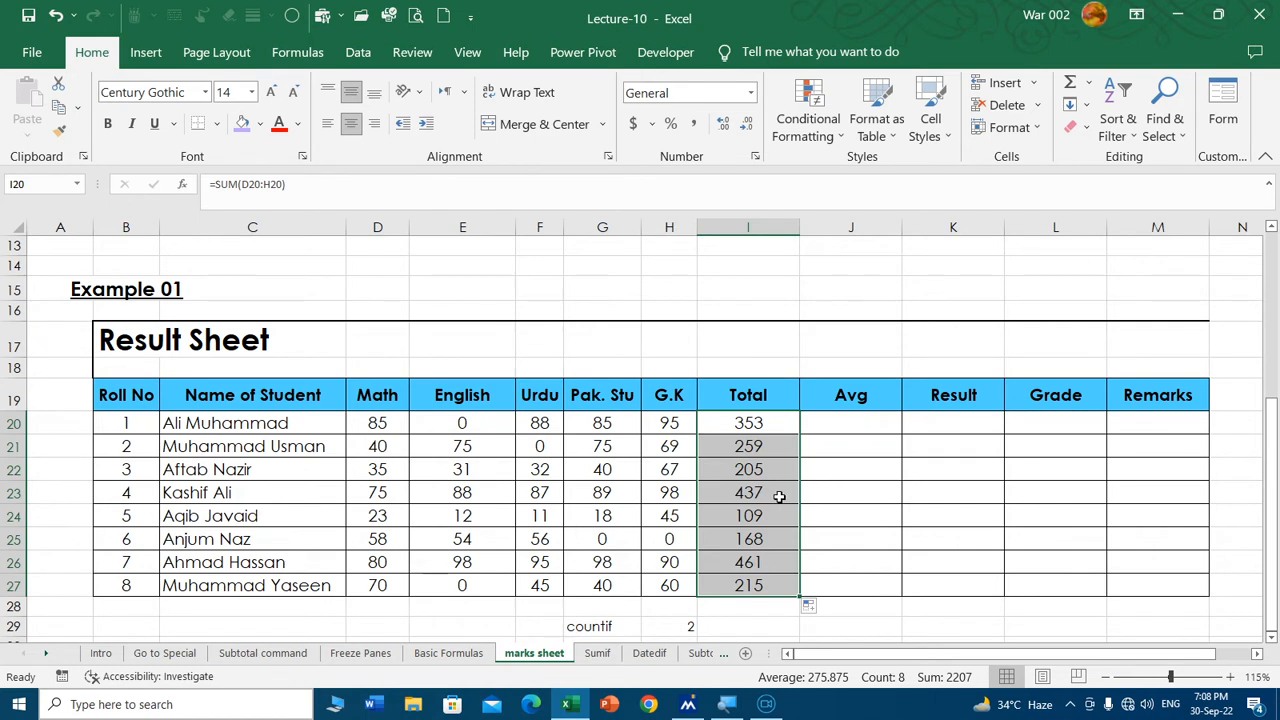
key("ctrl+z")
Widen the Total column slightly and clear the first student's total from I20.
left_click(757, 448)
left_click_drag(800, 228, 809, 228)
left_click(778, 420)
key("Delete")
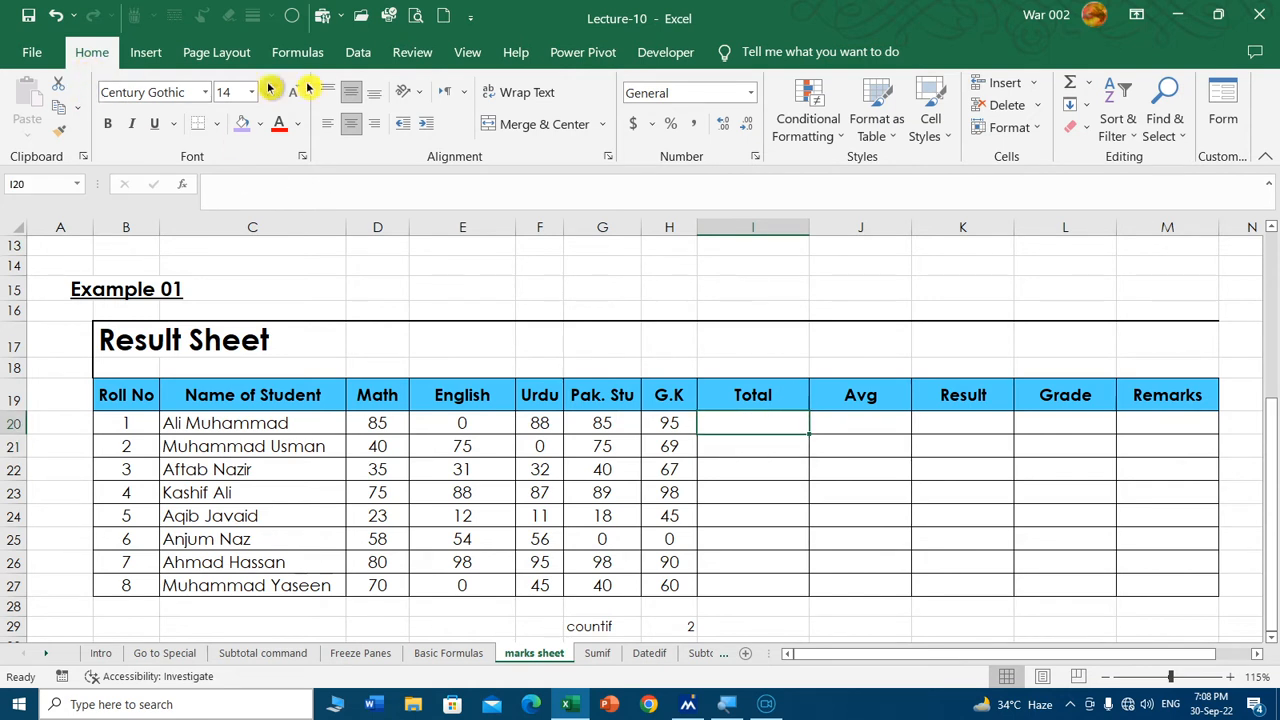
Total the first student's marks in I20 with AutoSum as =SUM(D20:H20) and fill the formula down to I27.
left_click(1087, 84)
left_click(1110, 108)
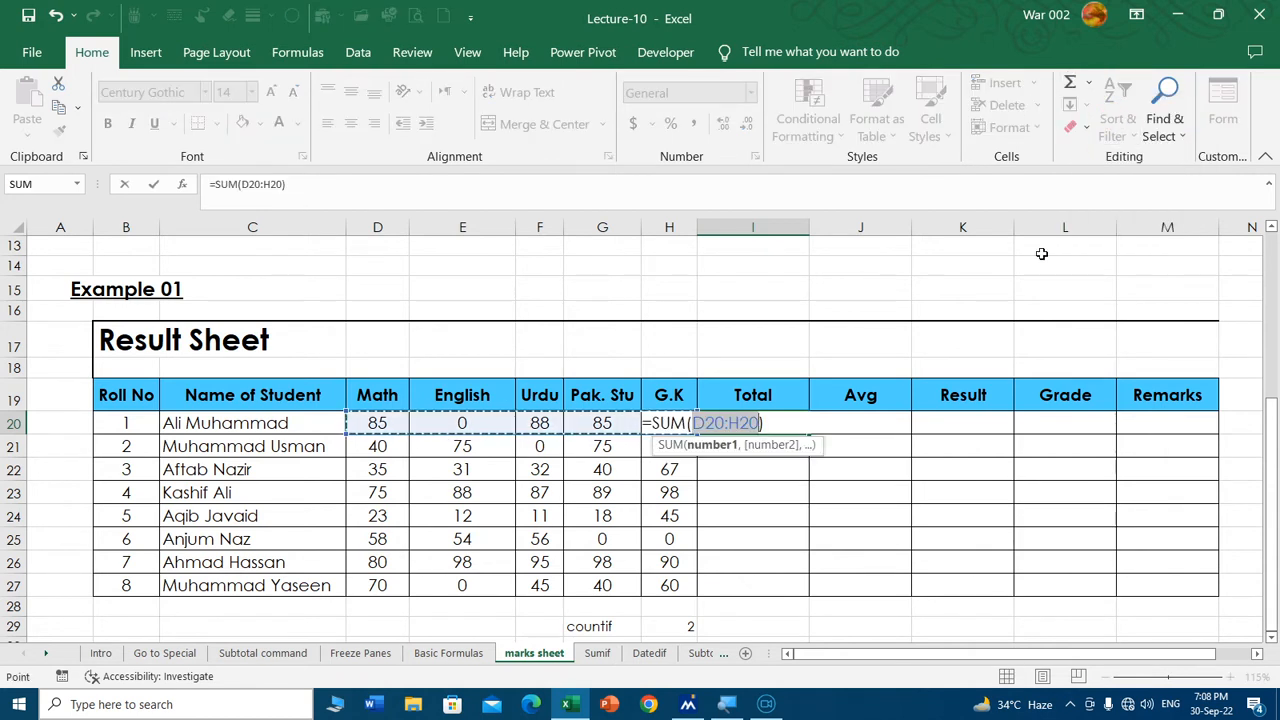
key("Return")
left_click(800, 425)
double_click(811, 437)
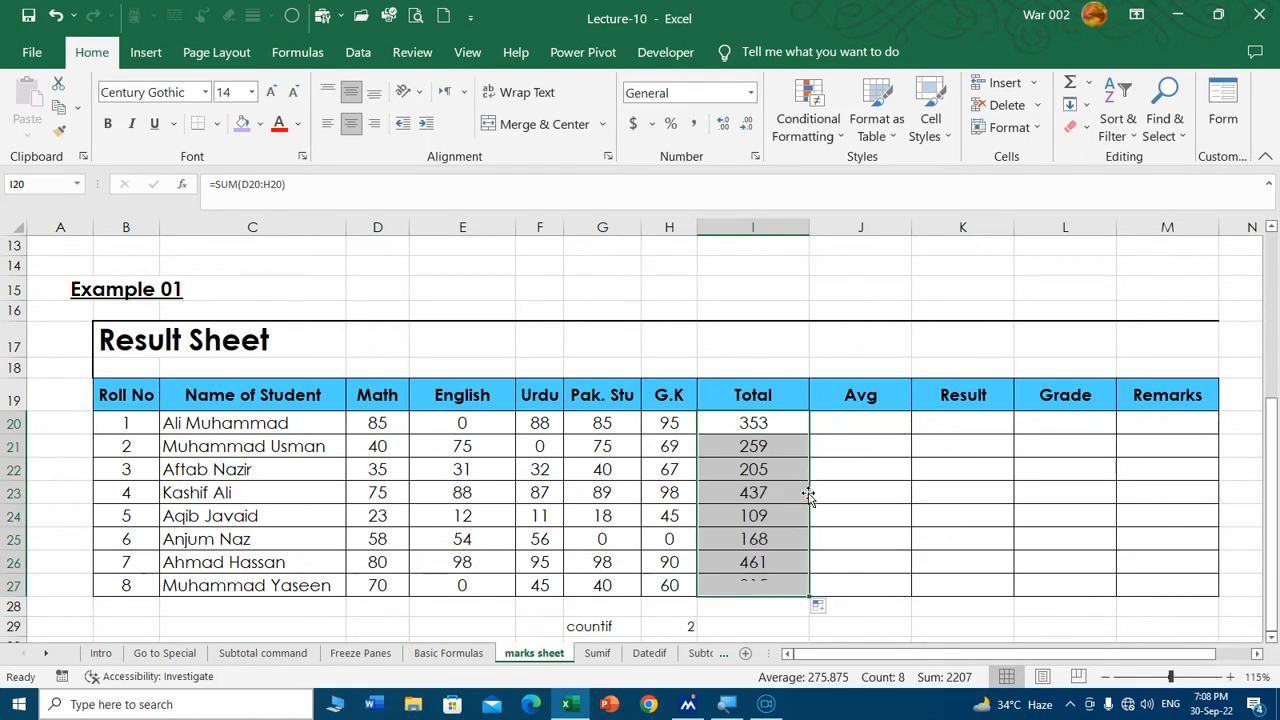
Average the first student's marks in J20 with =AVERAGE(D20:H20) and clear the cell again.
left_click(866, 429)
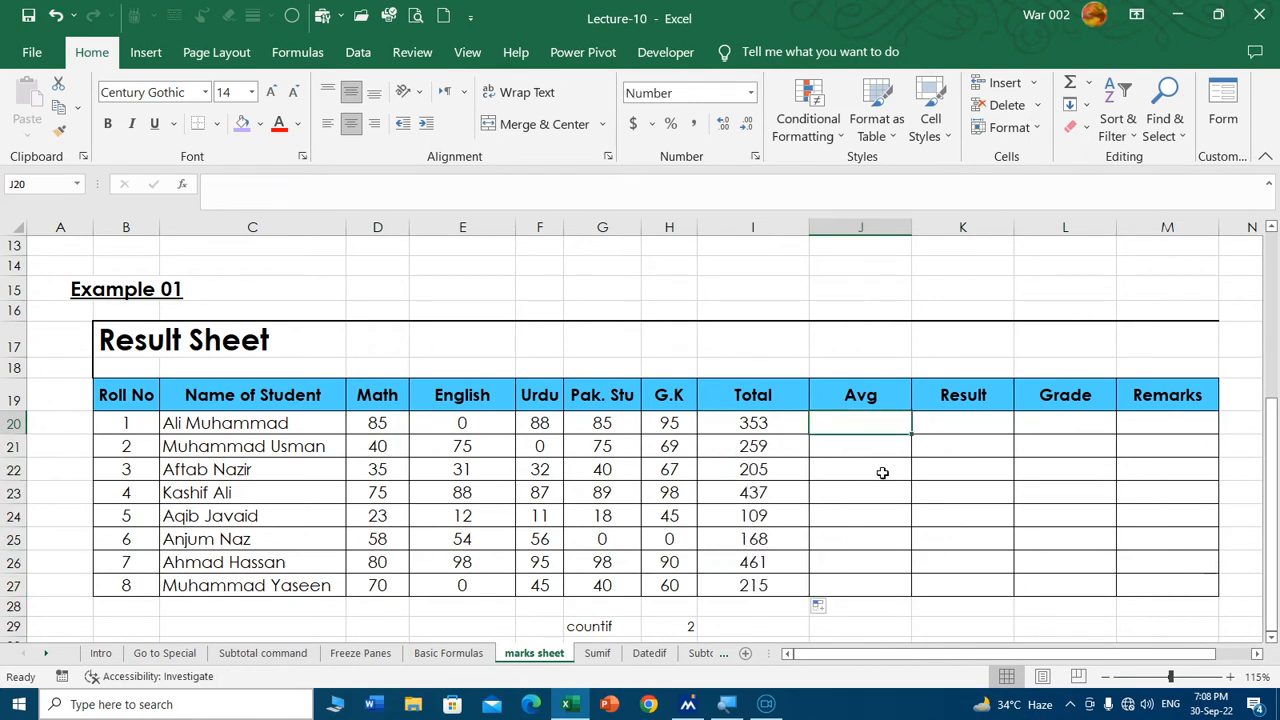
type("=a")
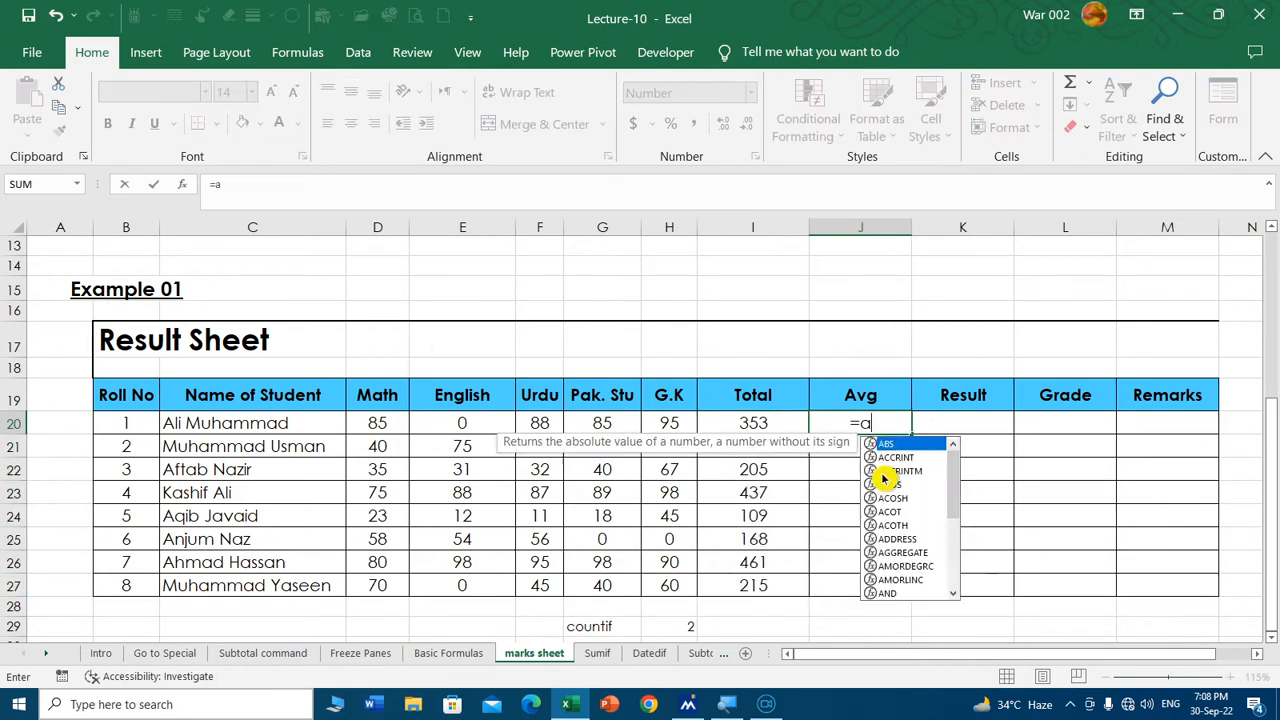
type("verage")
key("Tab")
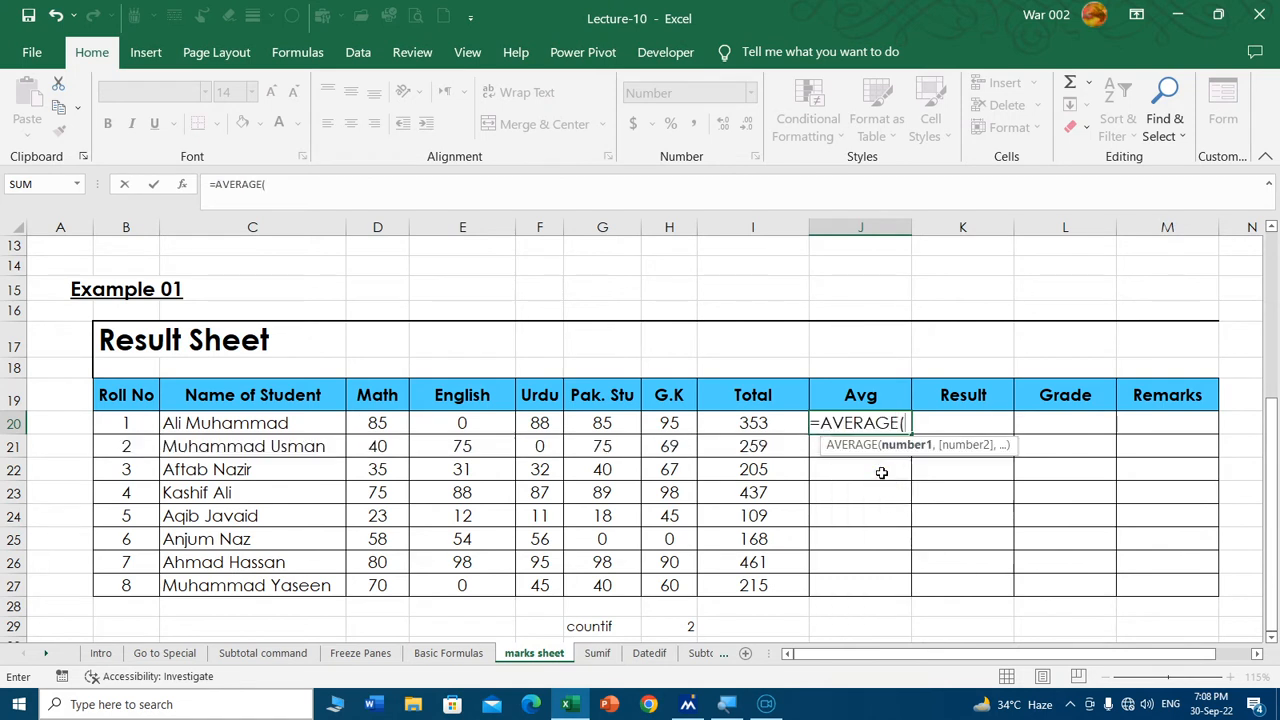
left_click_drag(383, 421, 655, 423)
key("Return")
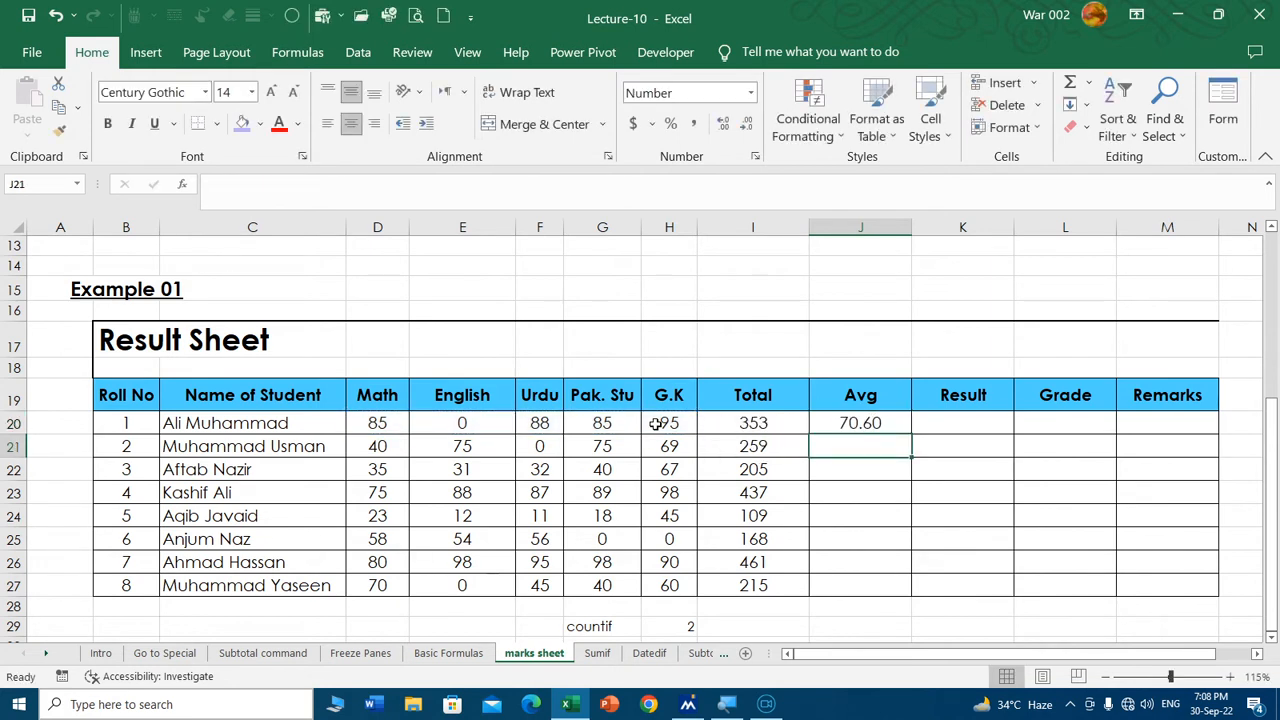
left_click(886, 427)
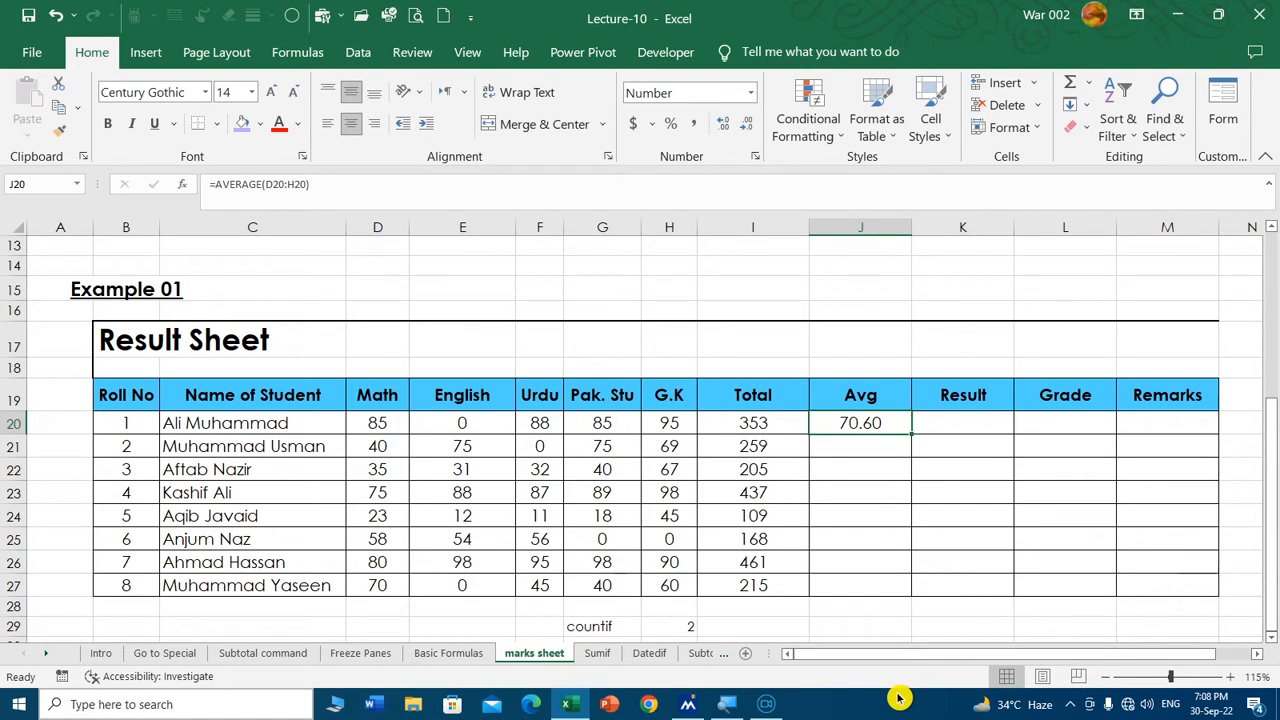
key("Delete")
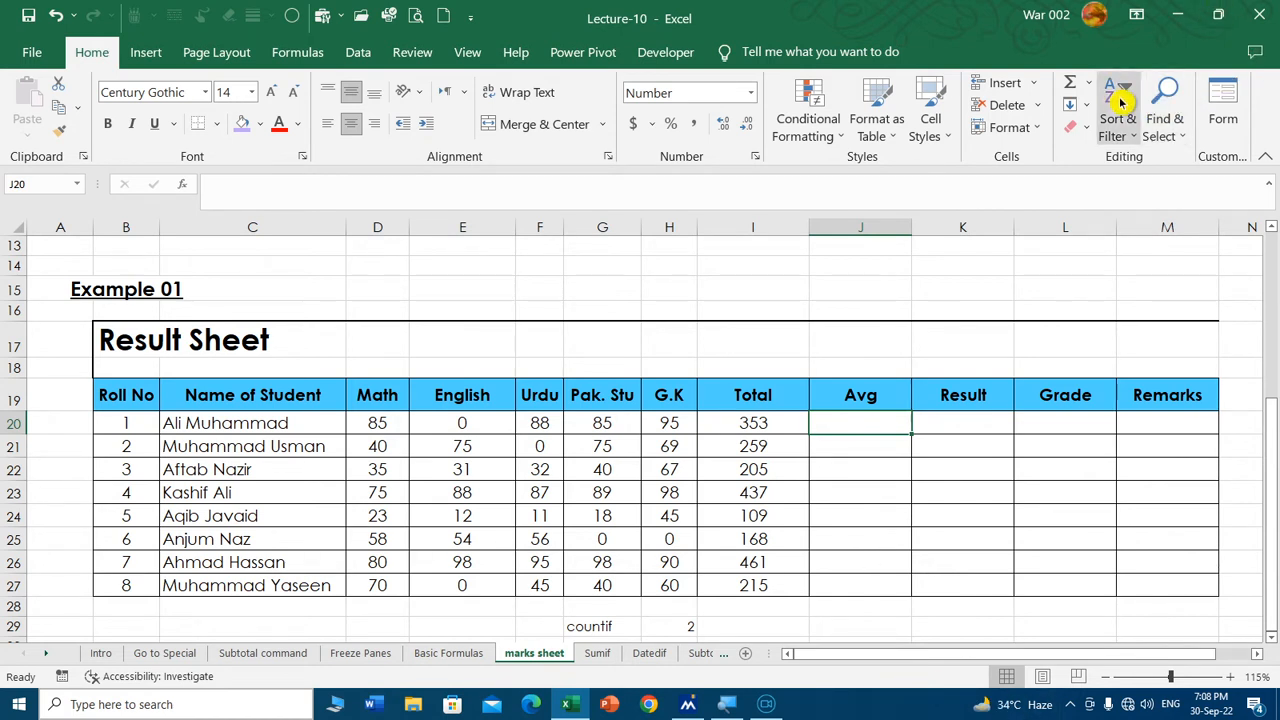
left_click(1088, 82)
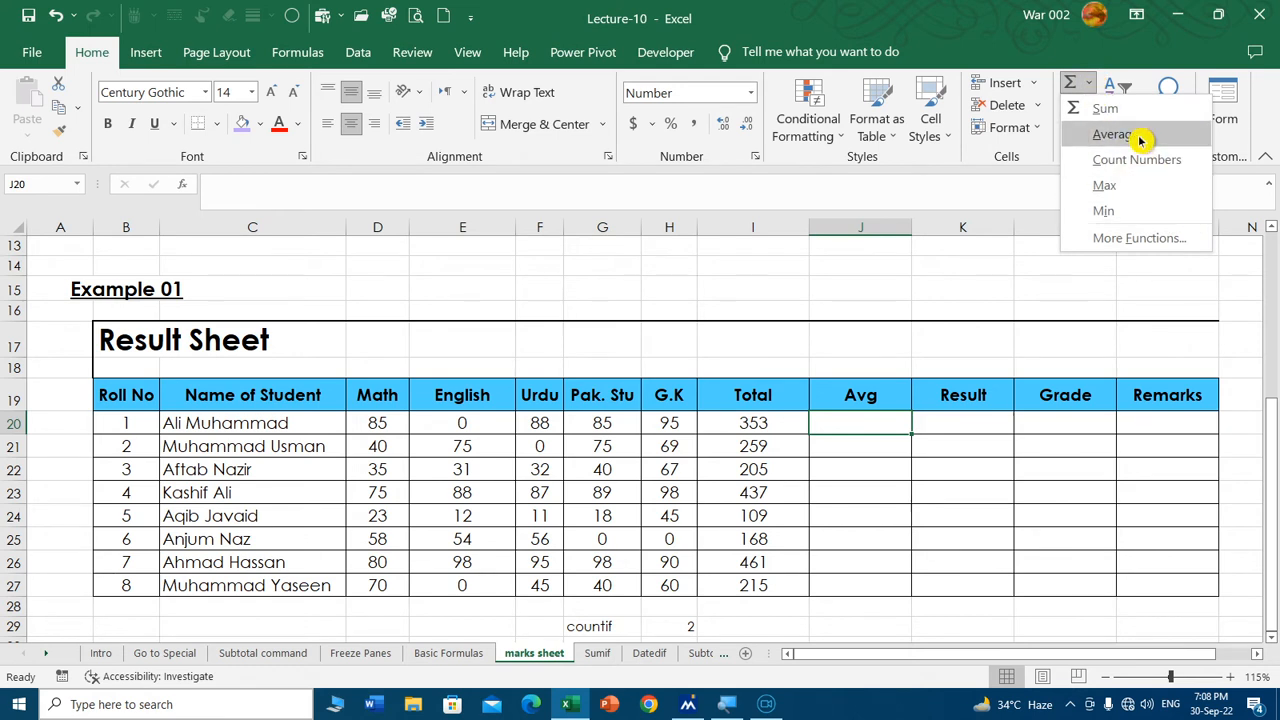
left_click(1130, 136)
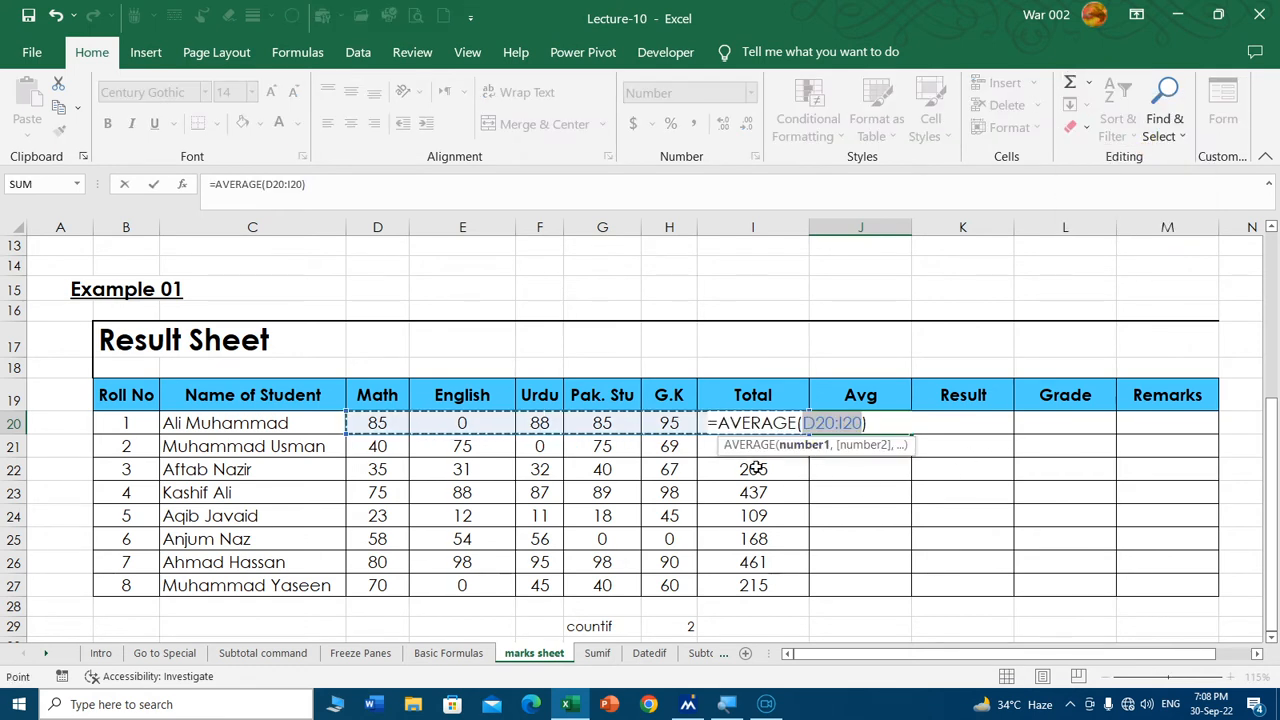
key("Escape")
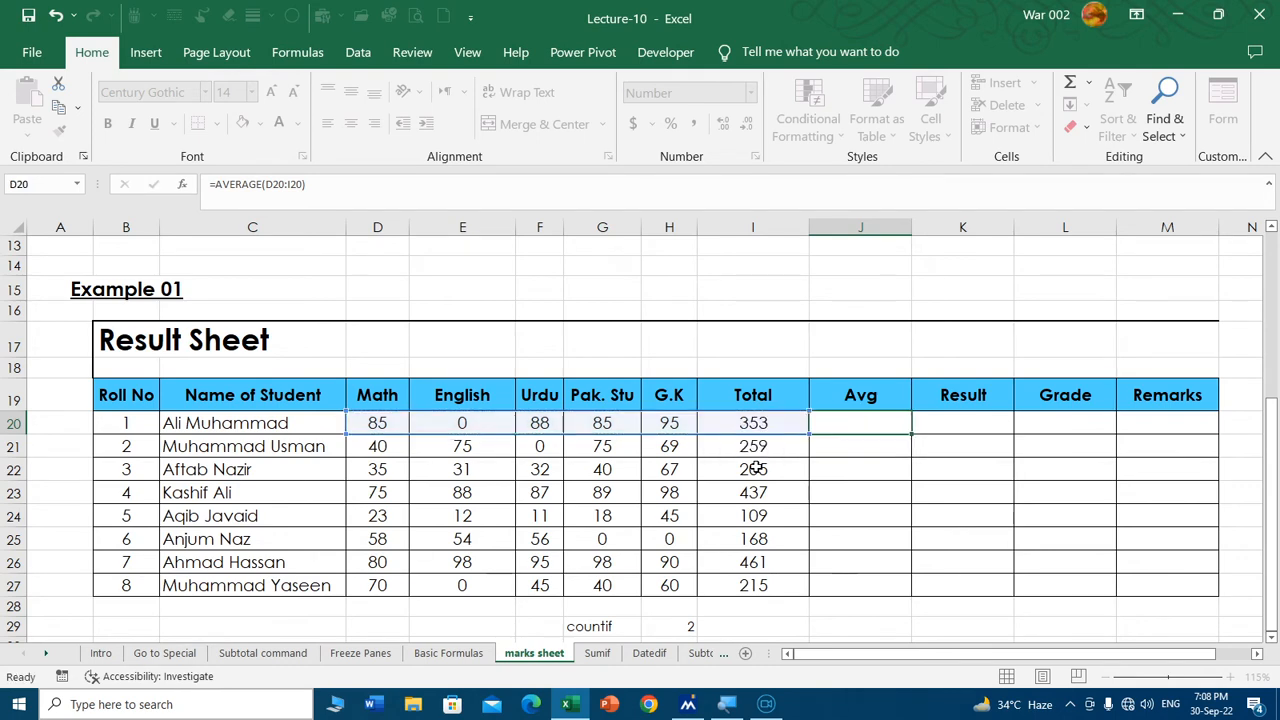
type("=ave")
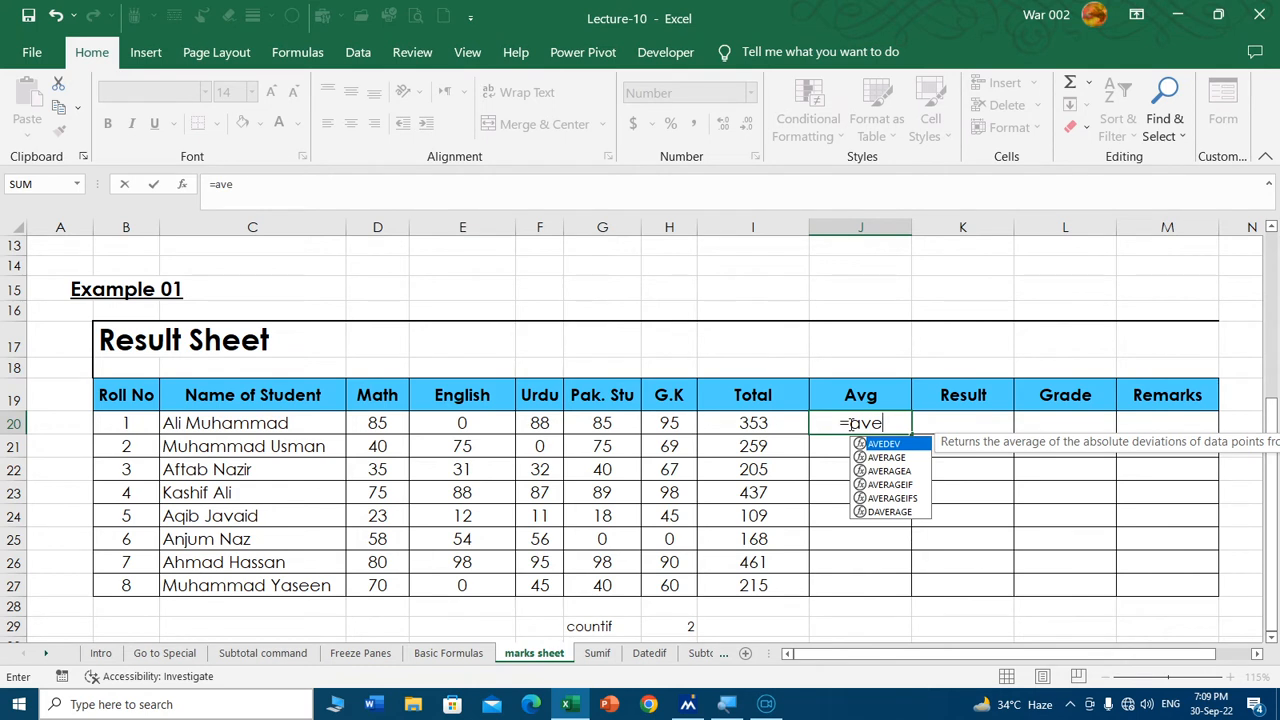
type("rage")
key("Tab")
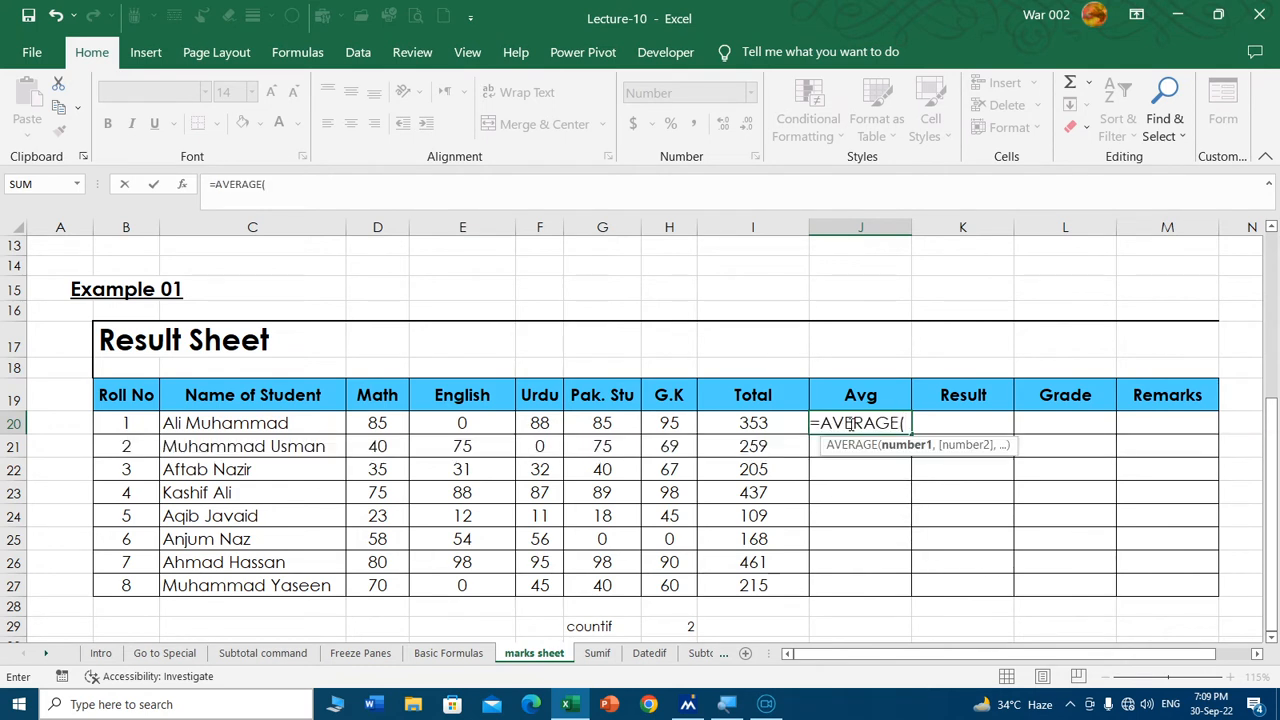
left_click_drag(370, 427, 660, 421)
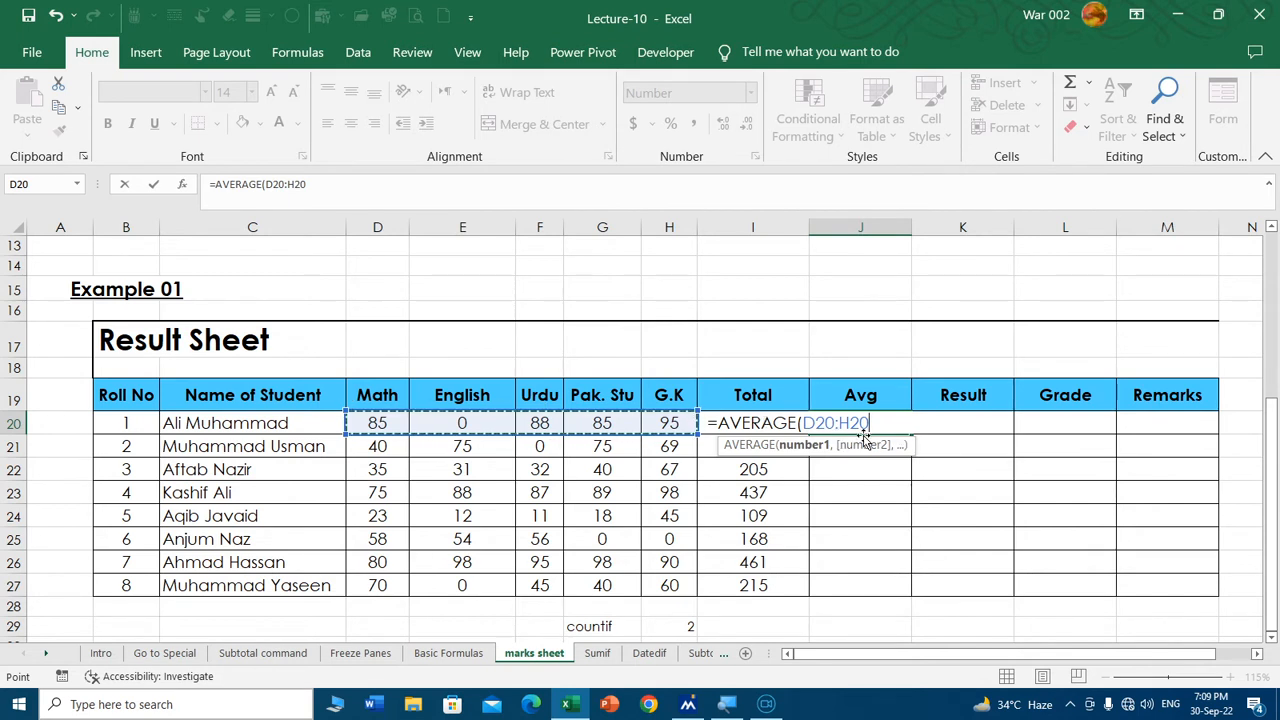
key("Escape")
Insert the AutoSum Average function in J20, correct its range to D20:H20, and fill the formula down to J27.
left_click(1089, 84)
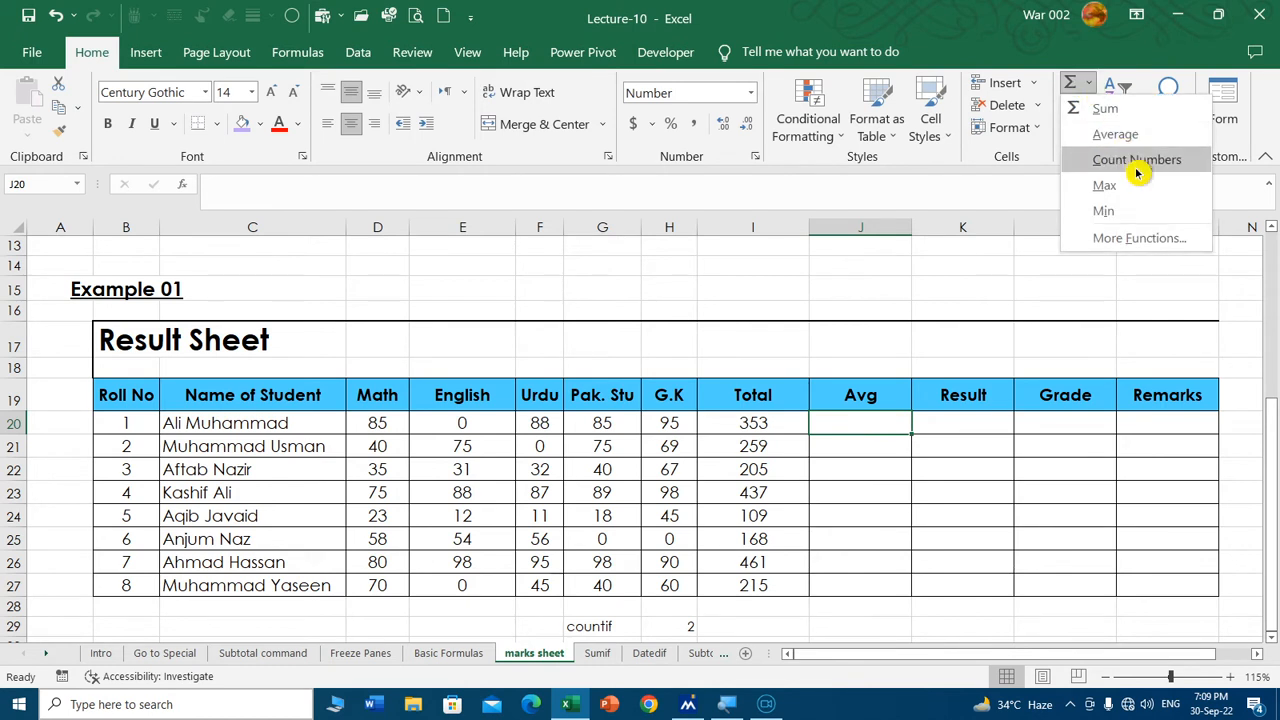
left_click(1131, 134)
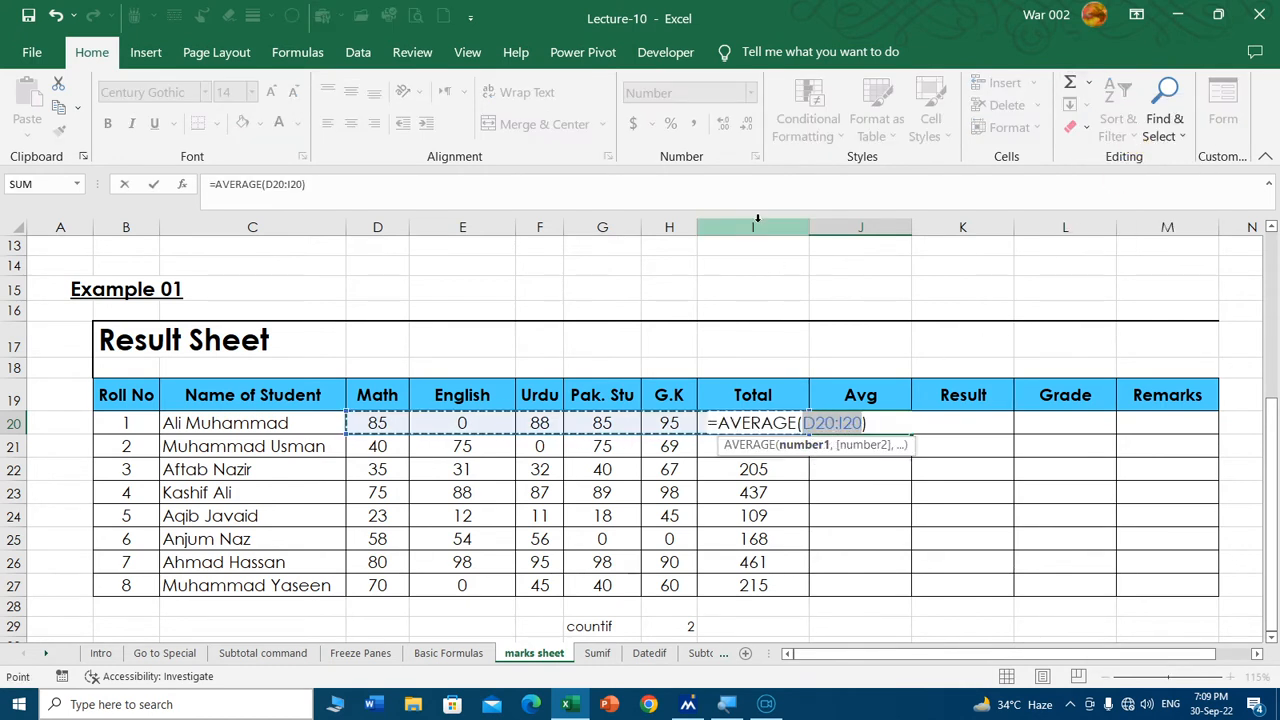
key("F2")
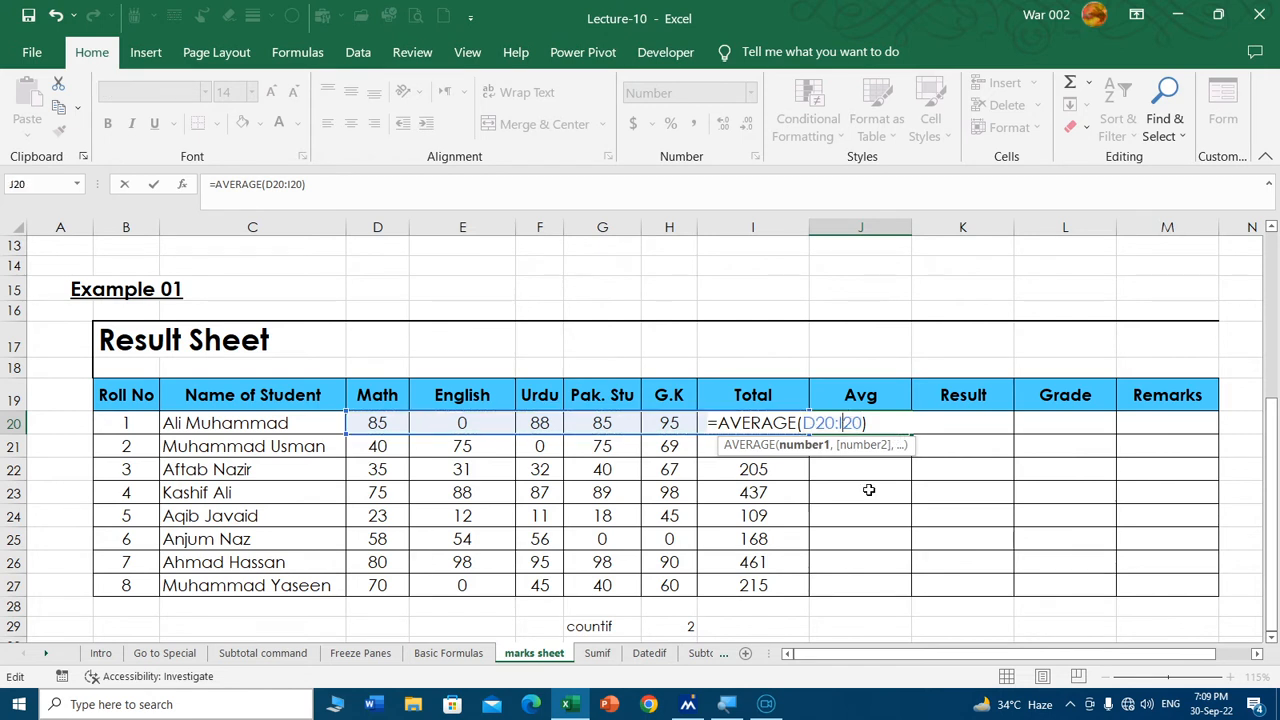
key("BackSpace")
type("h")
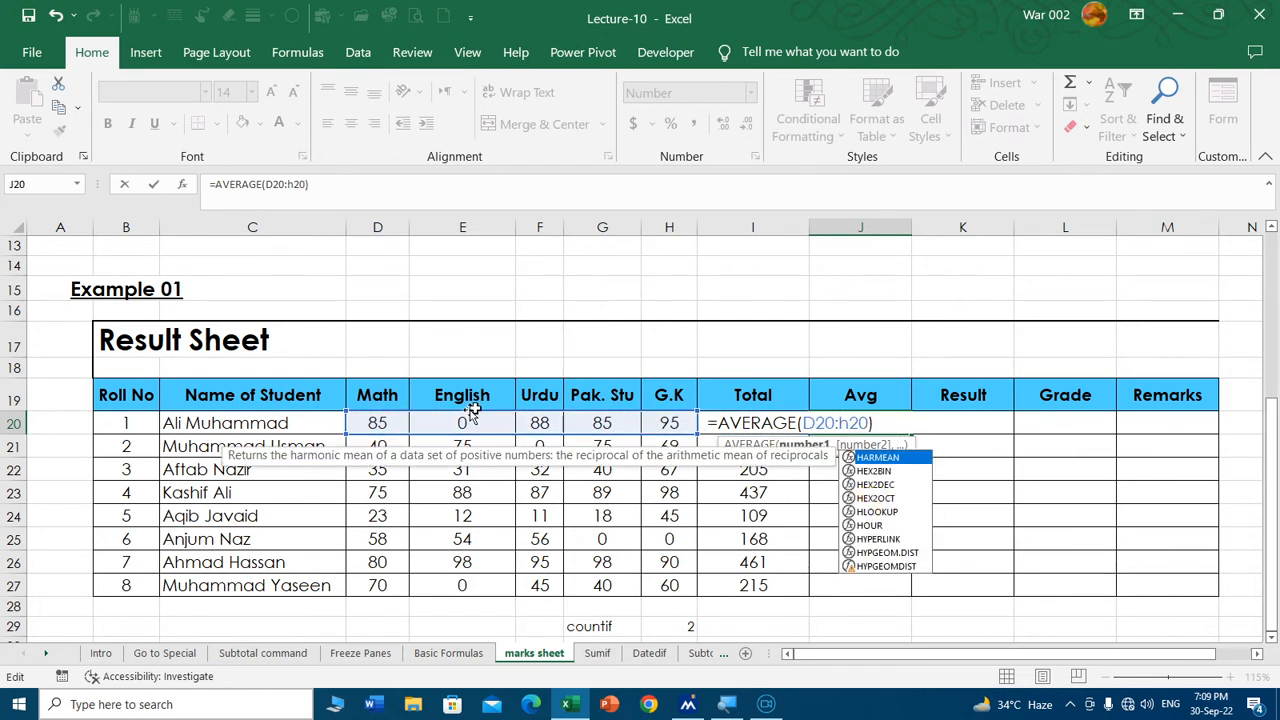
key("Return")
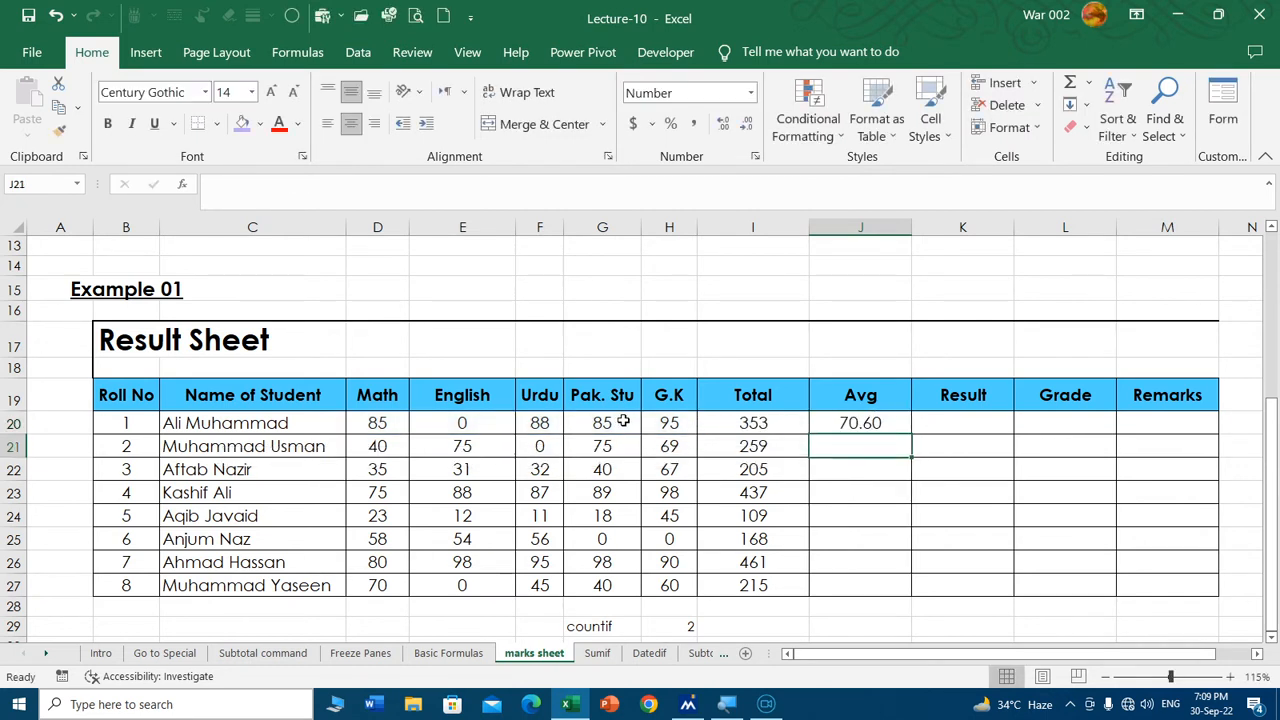
left_click(878, 425)
double_click(913, 432)
left_click(960, 428)
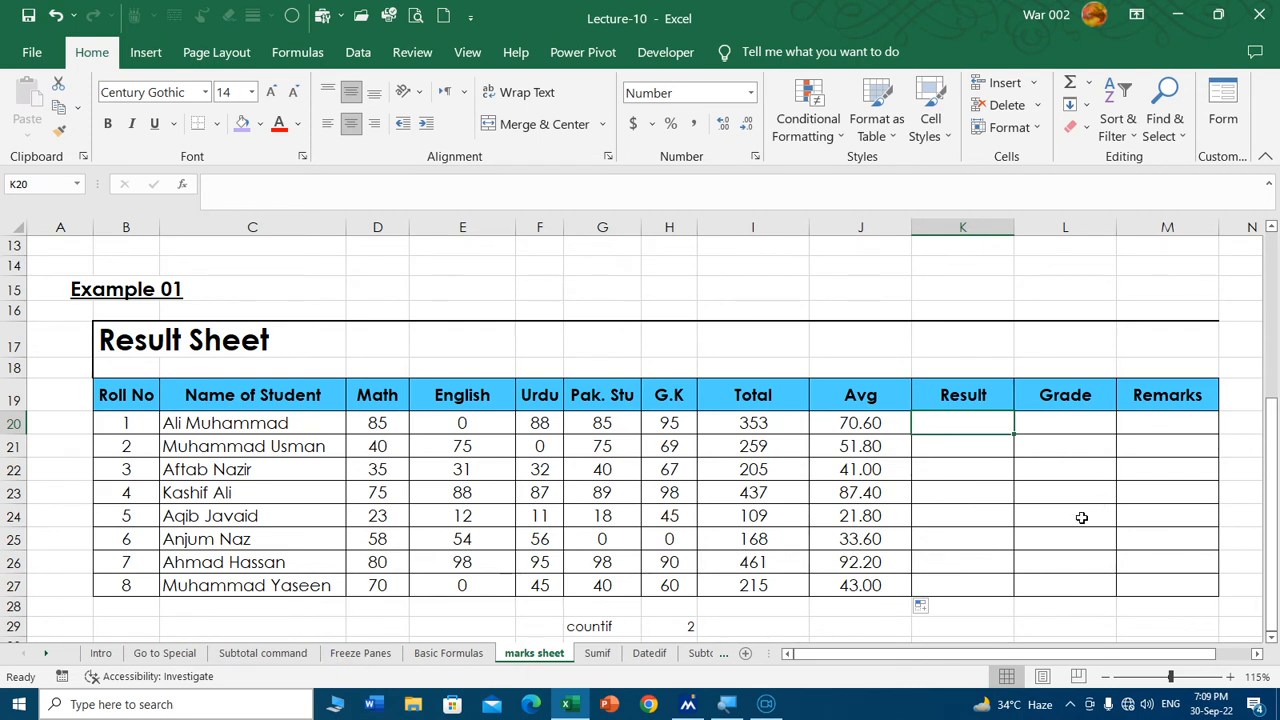
type("=if")
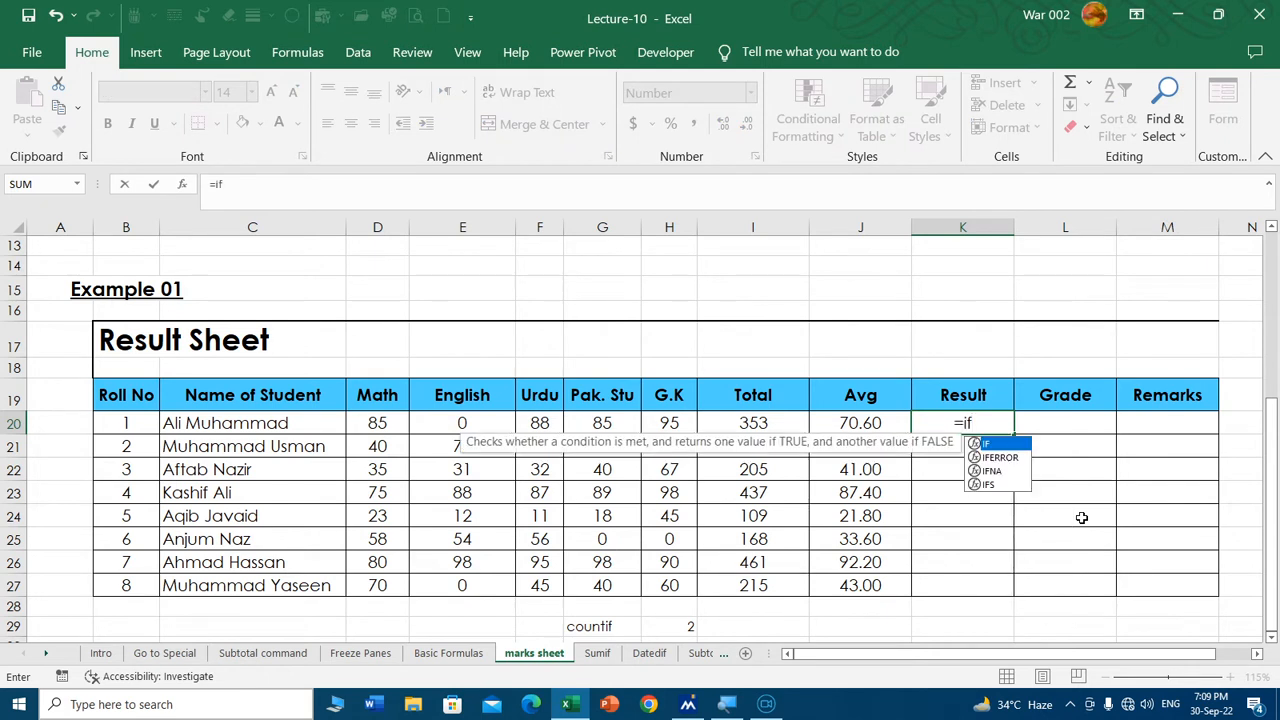
type("(")
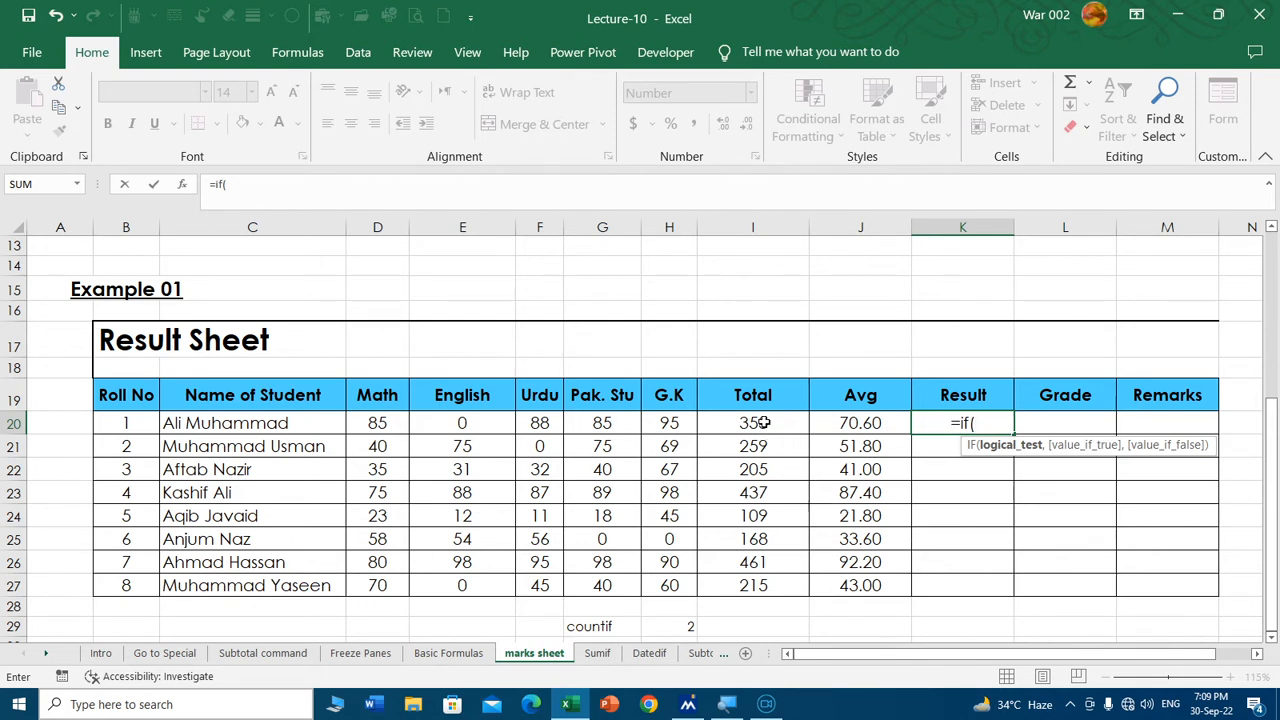
key("Escape")
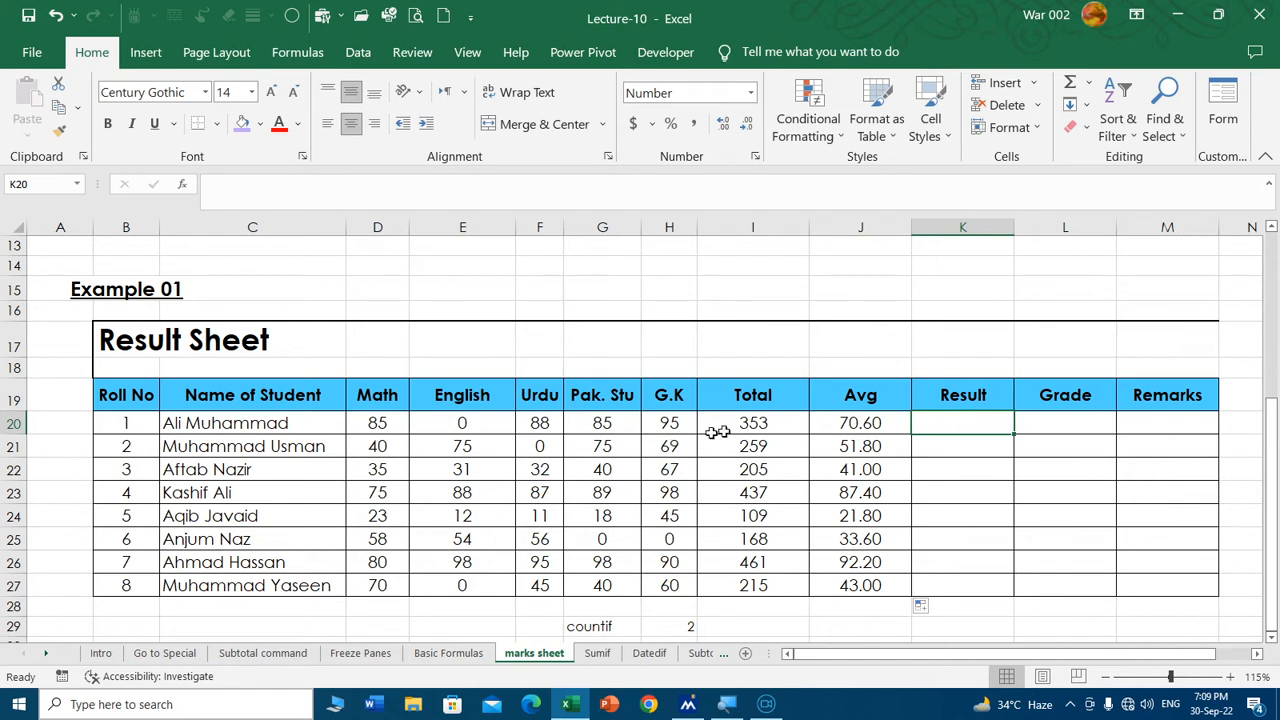
left_click(765, 420)
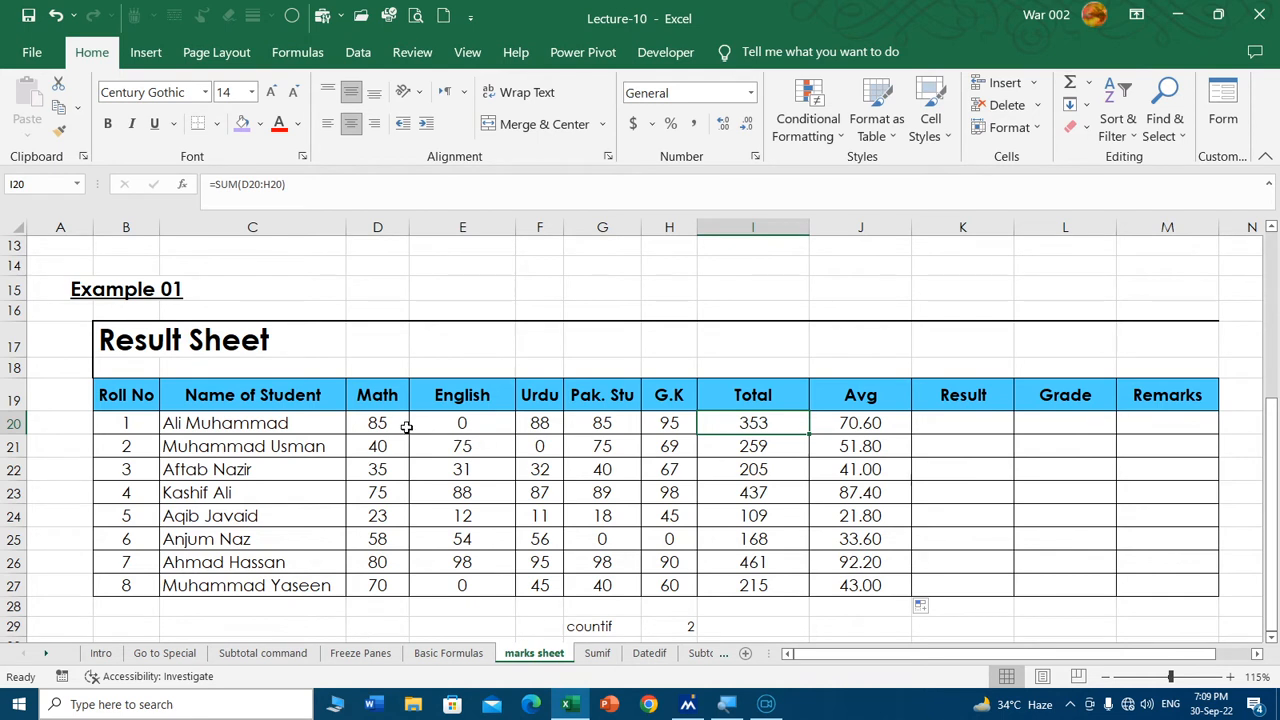
left_click(955, 428)
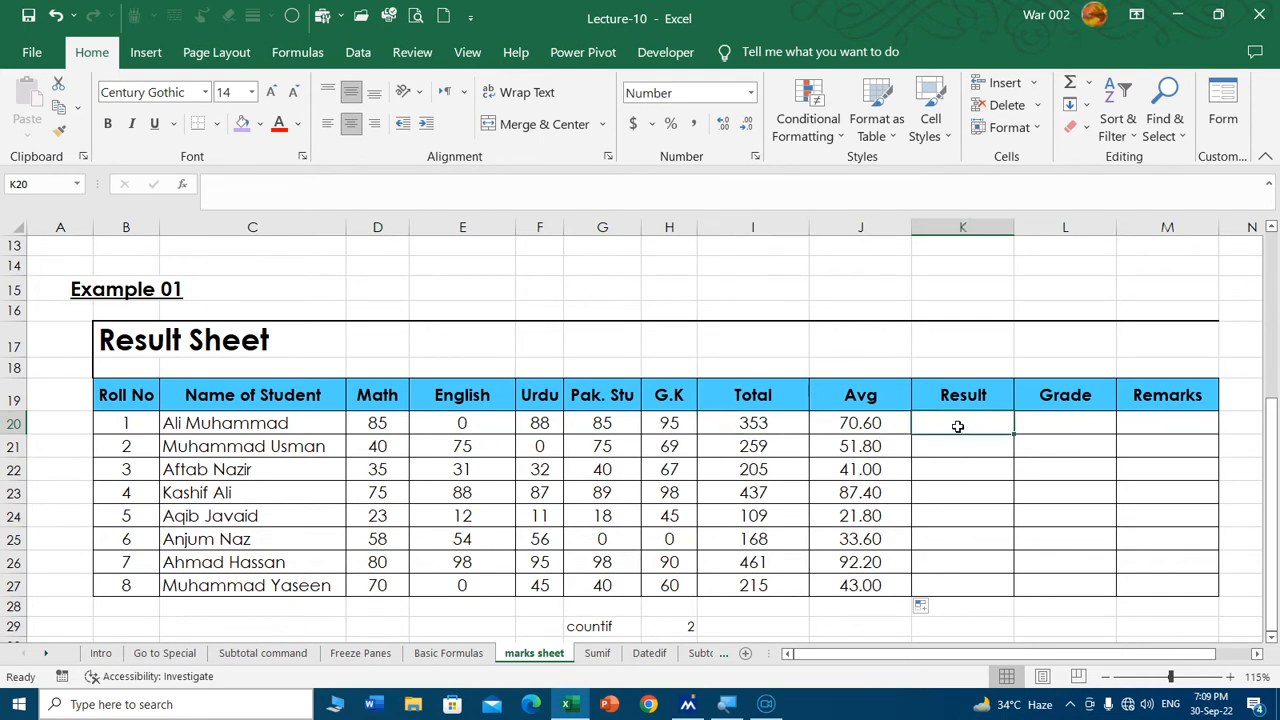
type("=if")
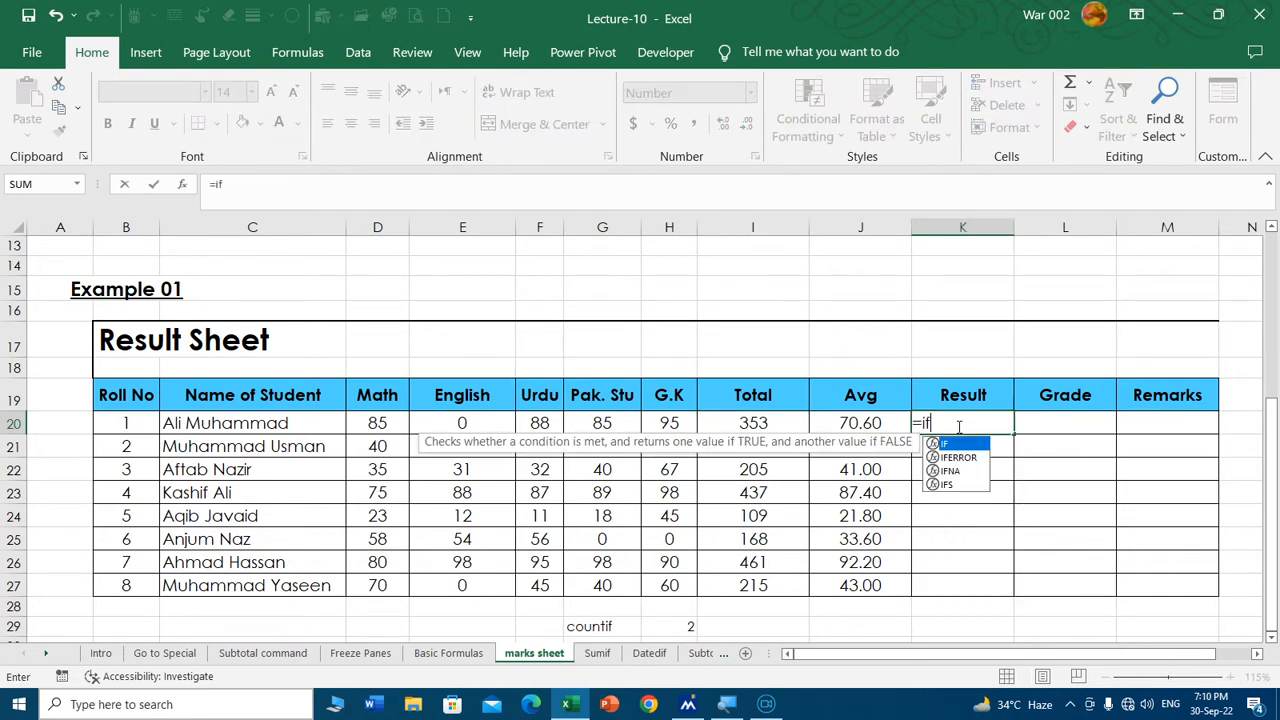
type("(")
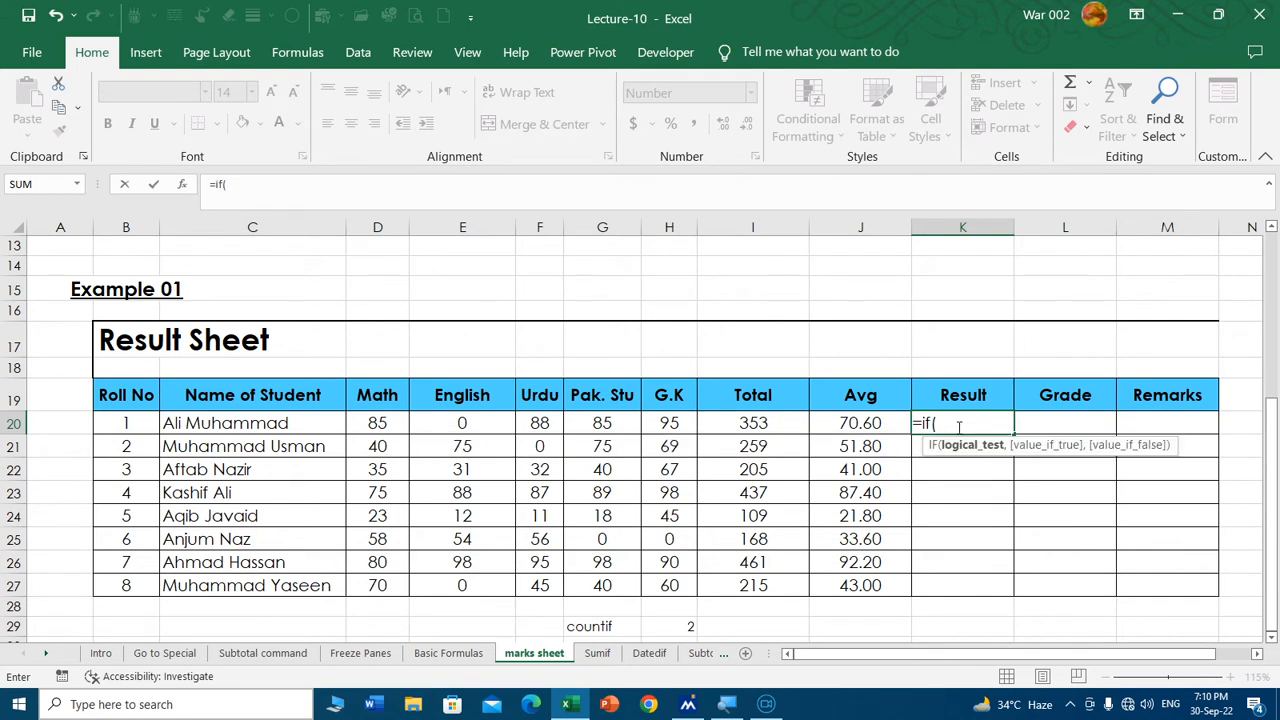
left_click(754, 420)
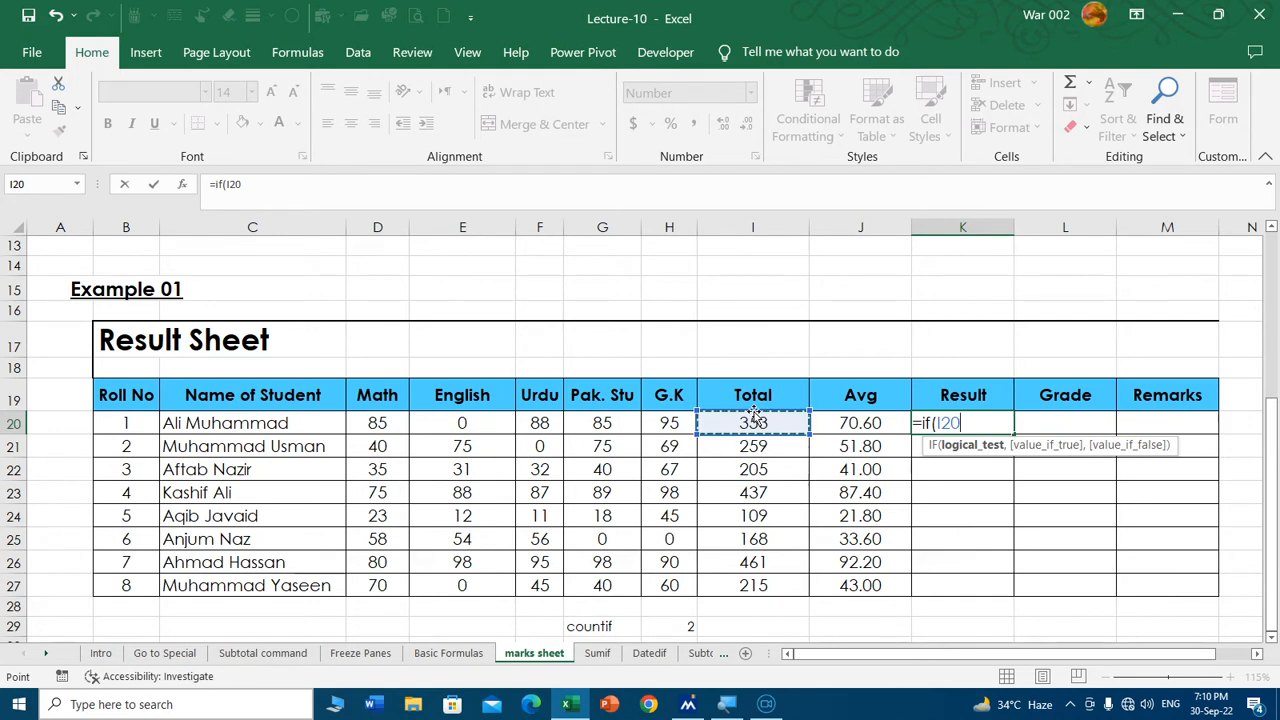
key("Escape")
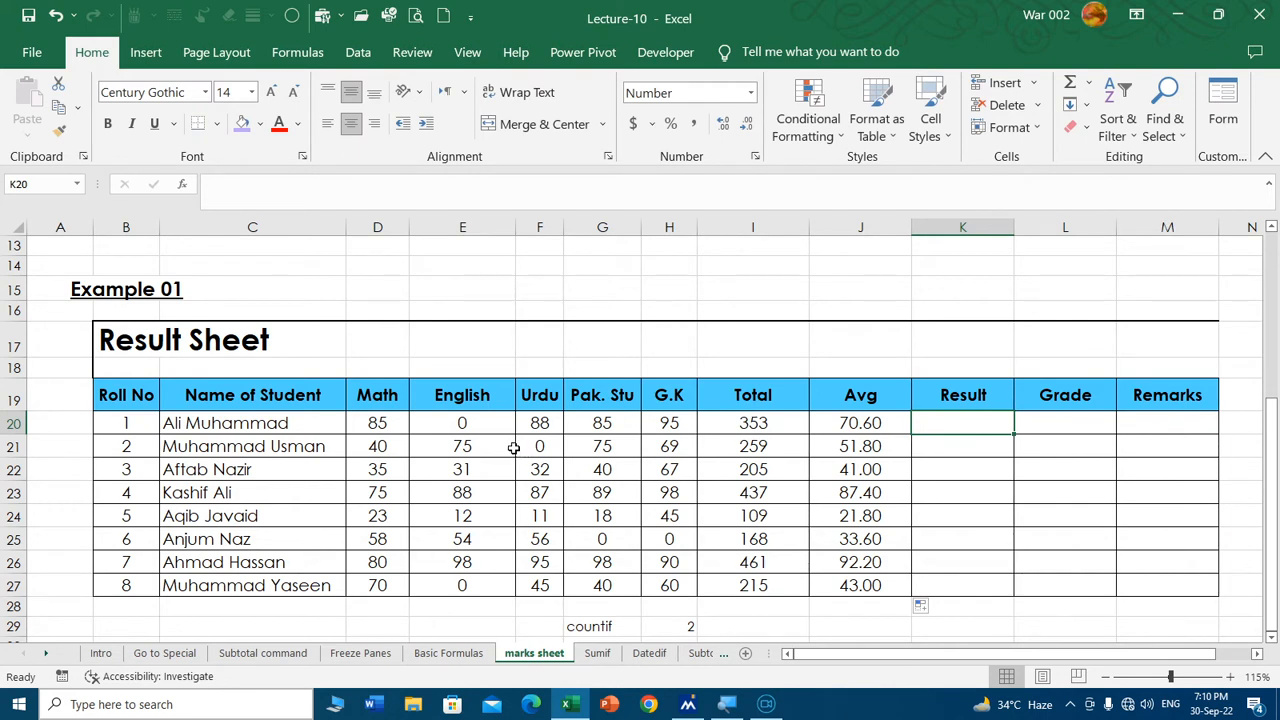
Work out the pass mark above the result sheet: enter 40 in E15 and 5 in F15, and multiply the two cells in G15.
left_click(491, 279)
type("40")
key("Tab")
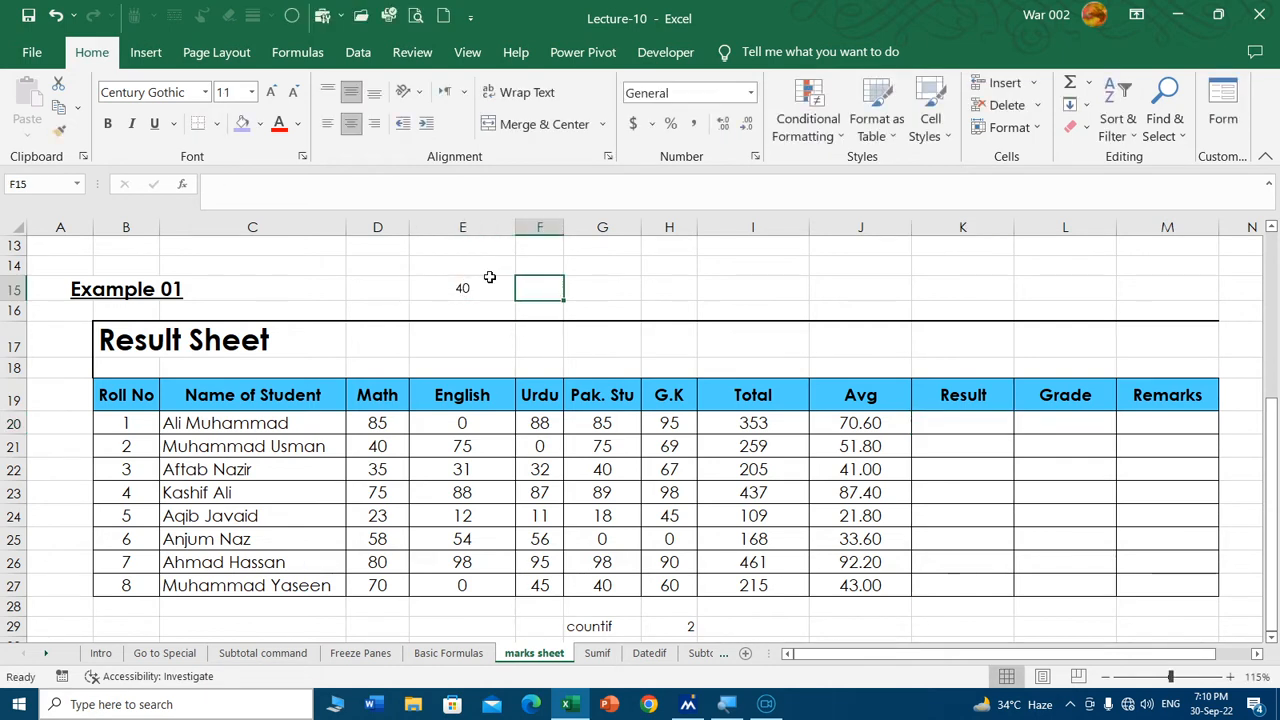
type("5")
key("Tab")
type("=")
left_click(490, 280)
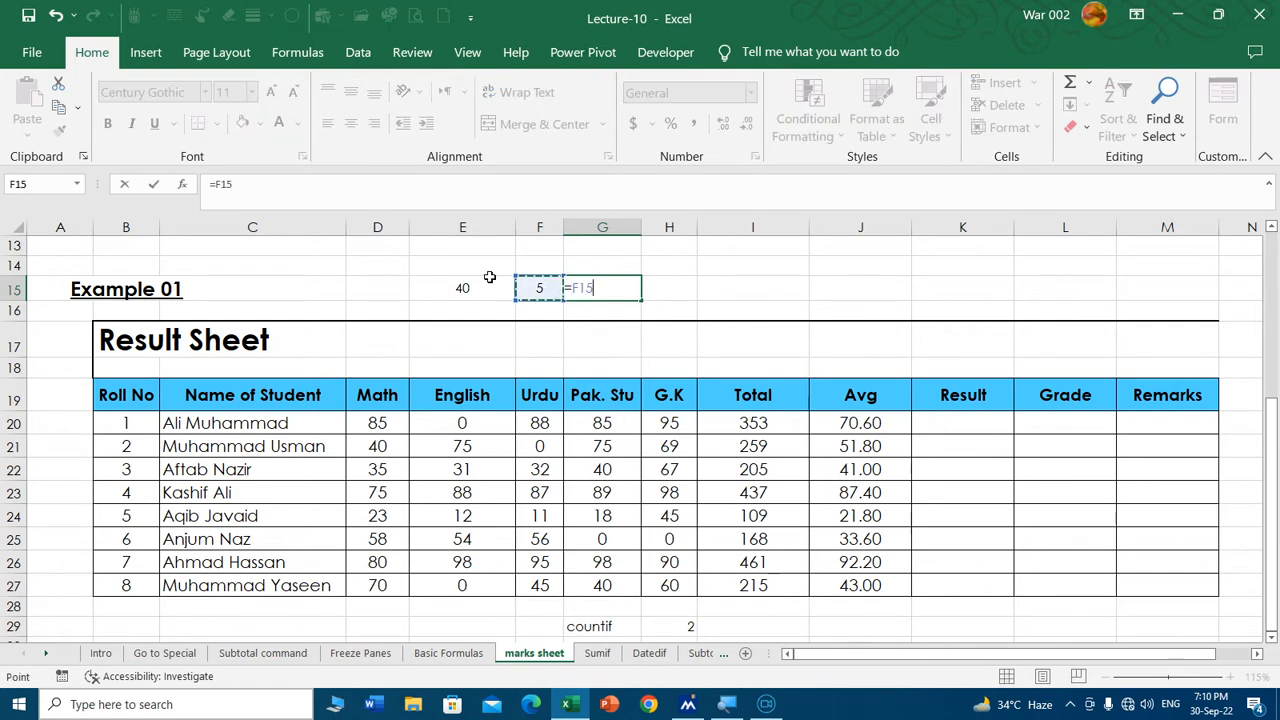
type("*")
key("Left")
key("Return")
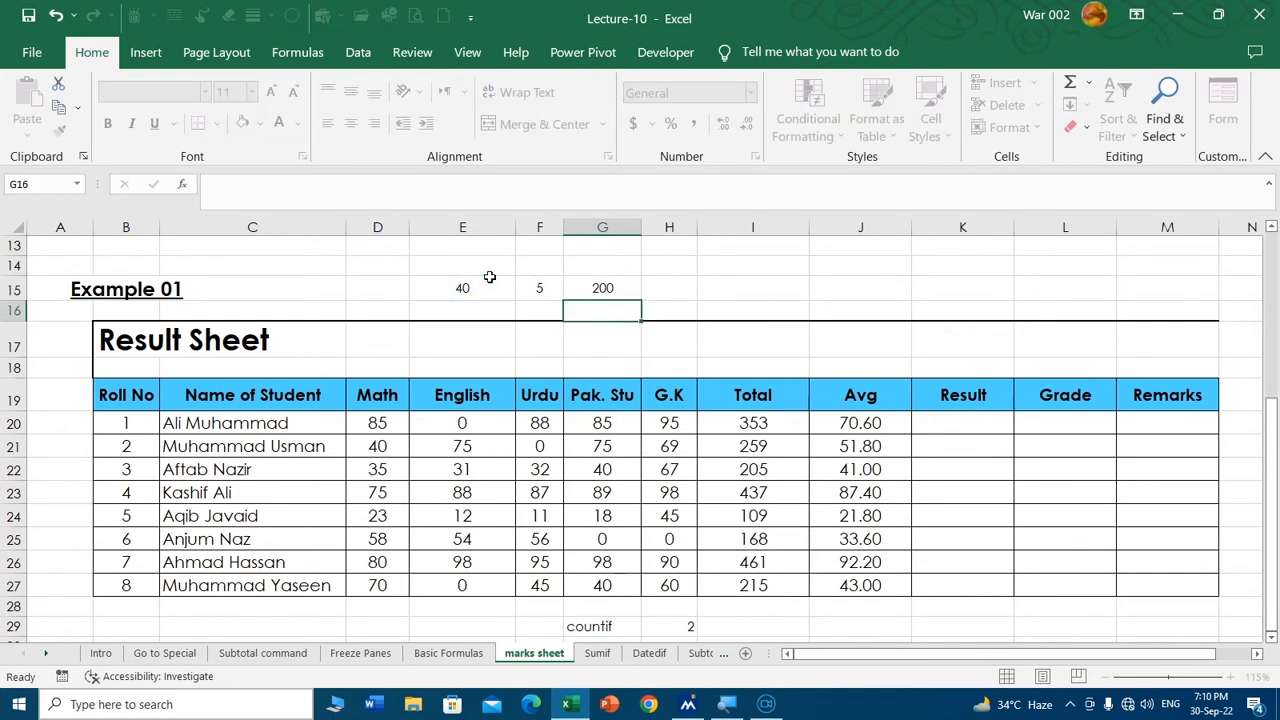
Enter =IF(I20>=200,"Pass","Fail") in K20 for the first student's result and fill the formula down to K27.
left_click(972, 422)
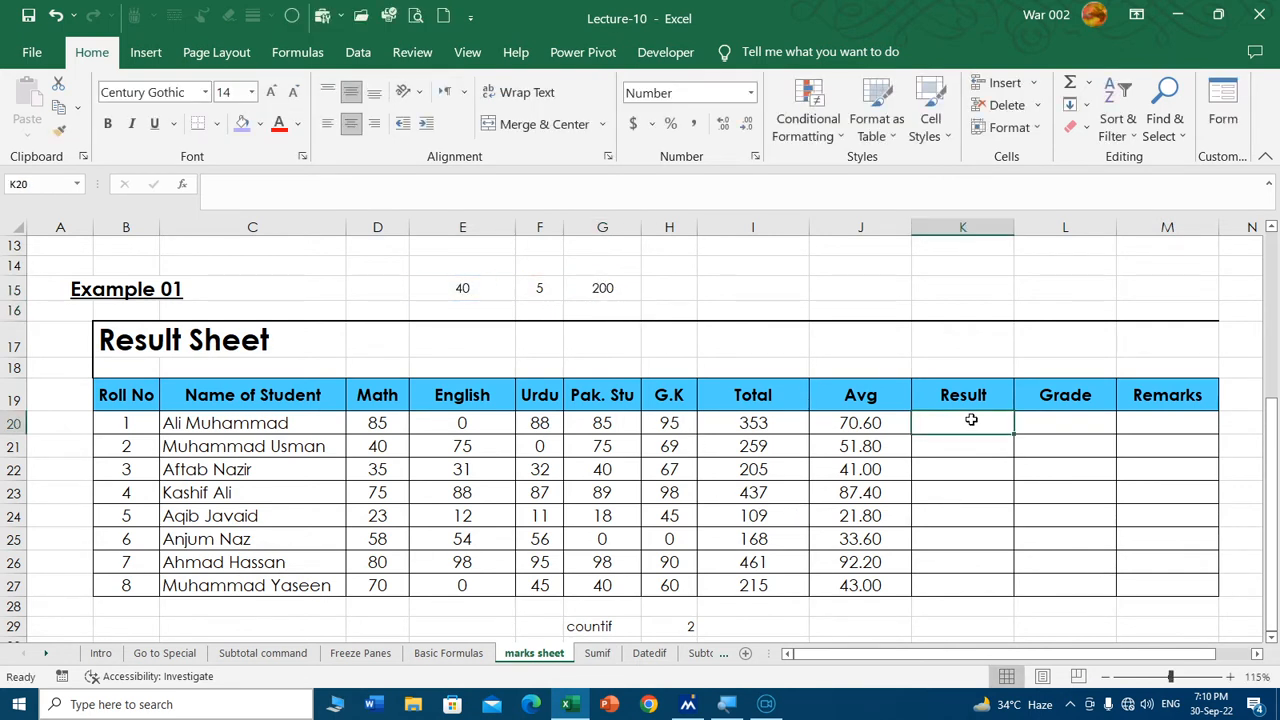
type("=if")
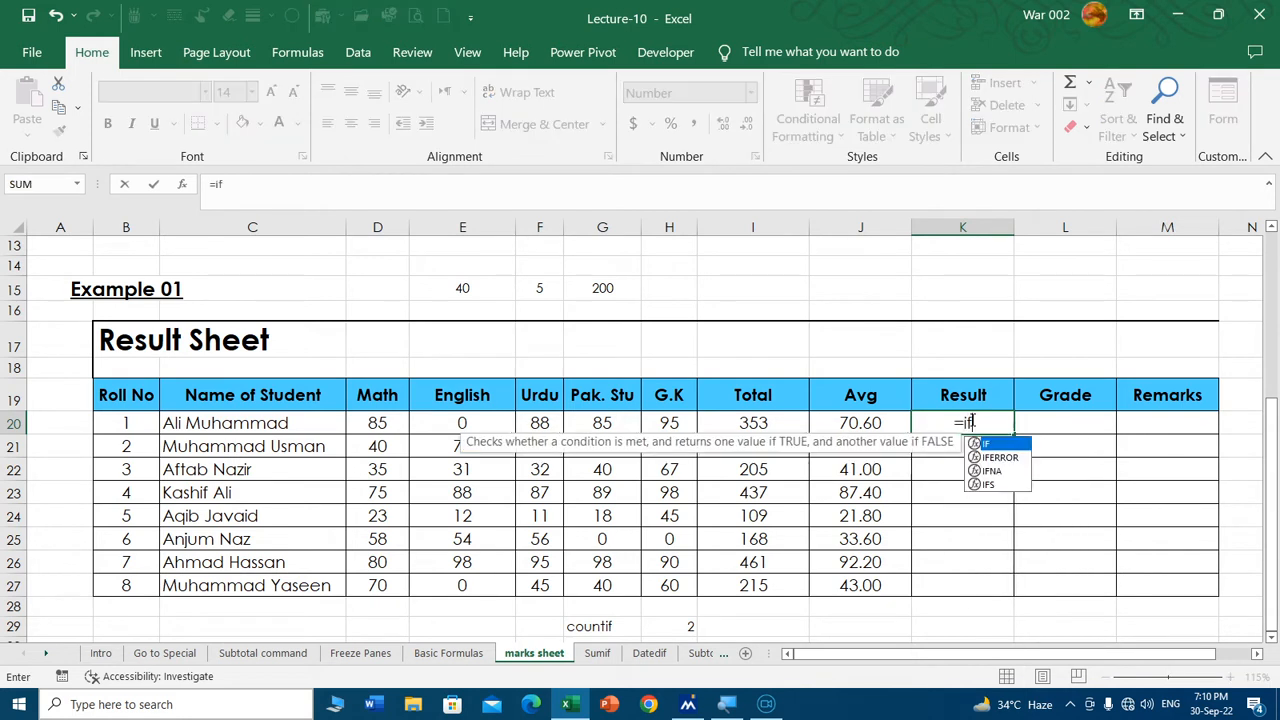
type("(")
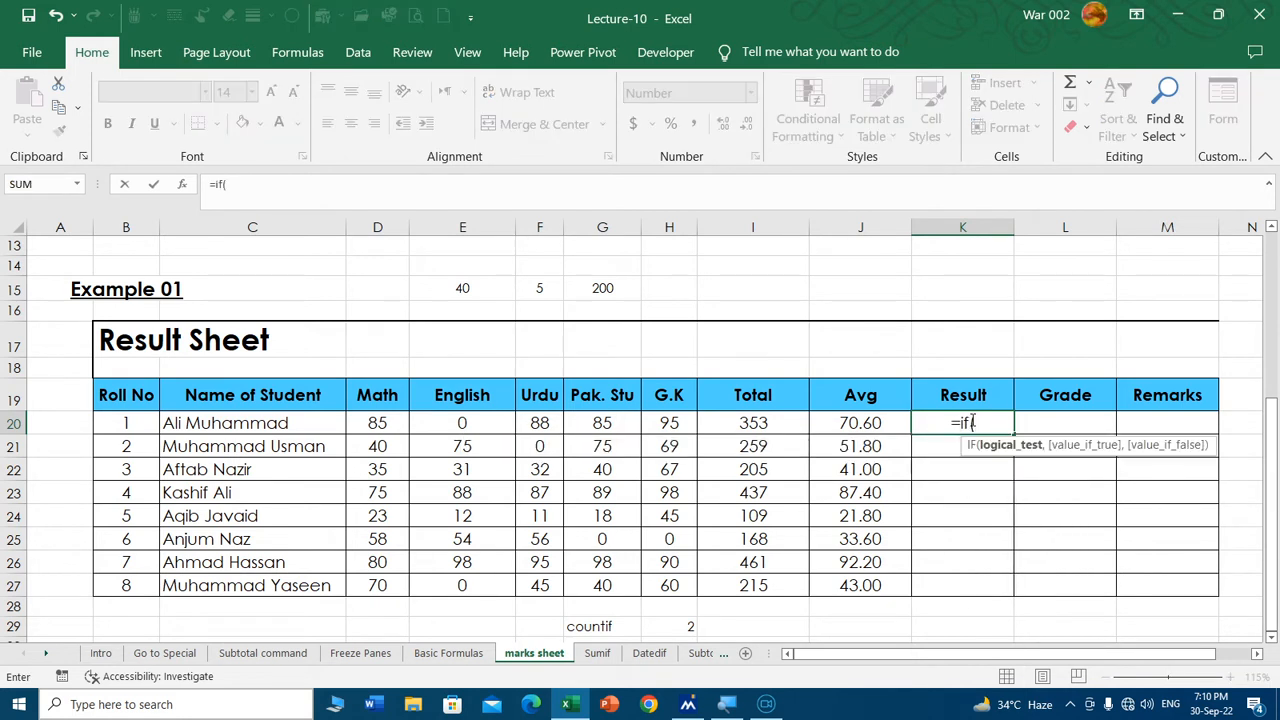
left_click(768, 422)
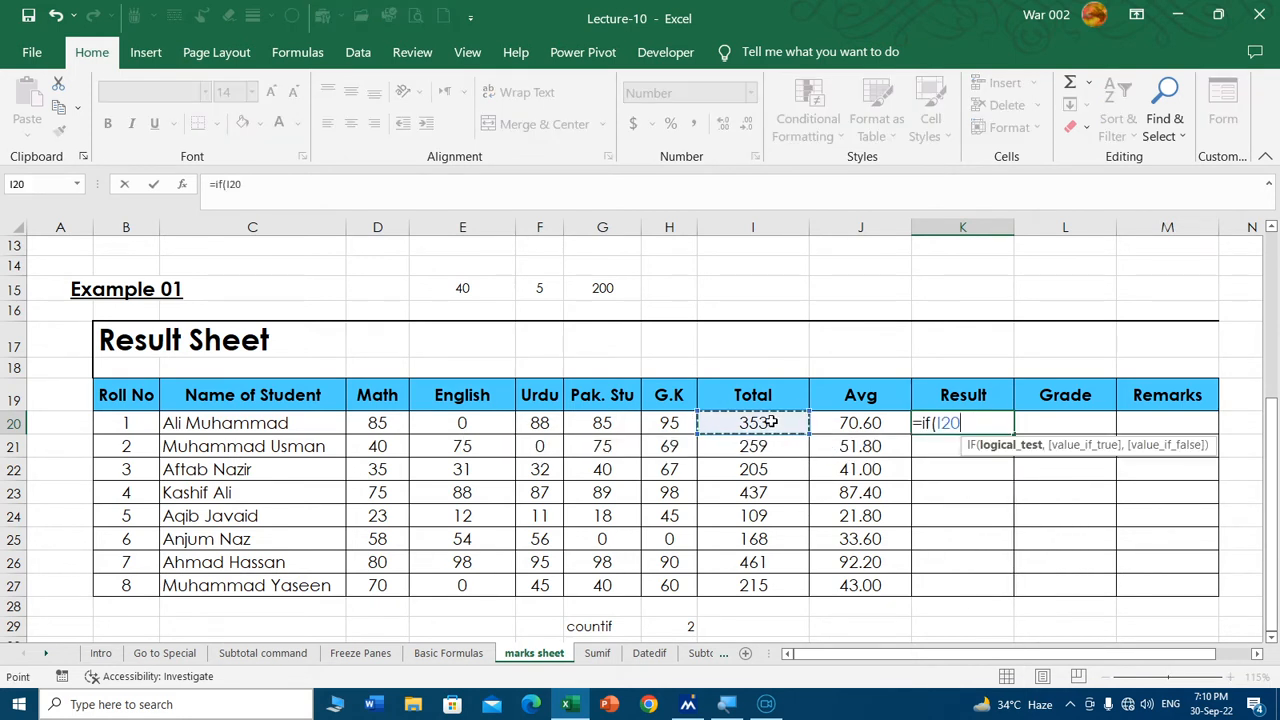
type(">=200")
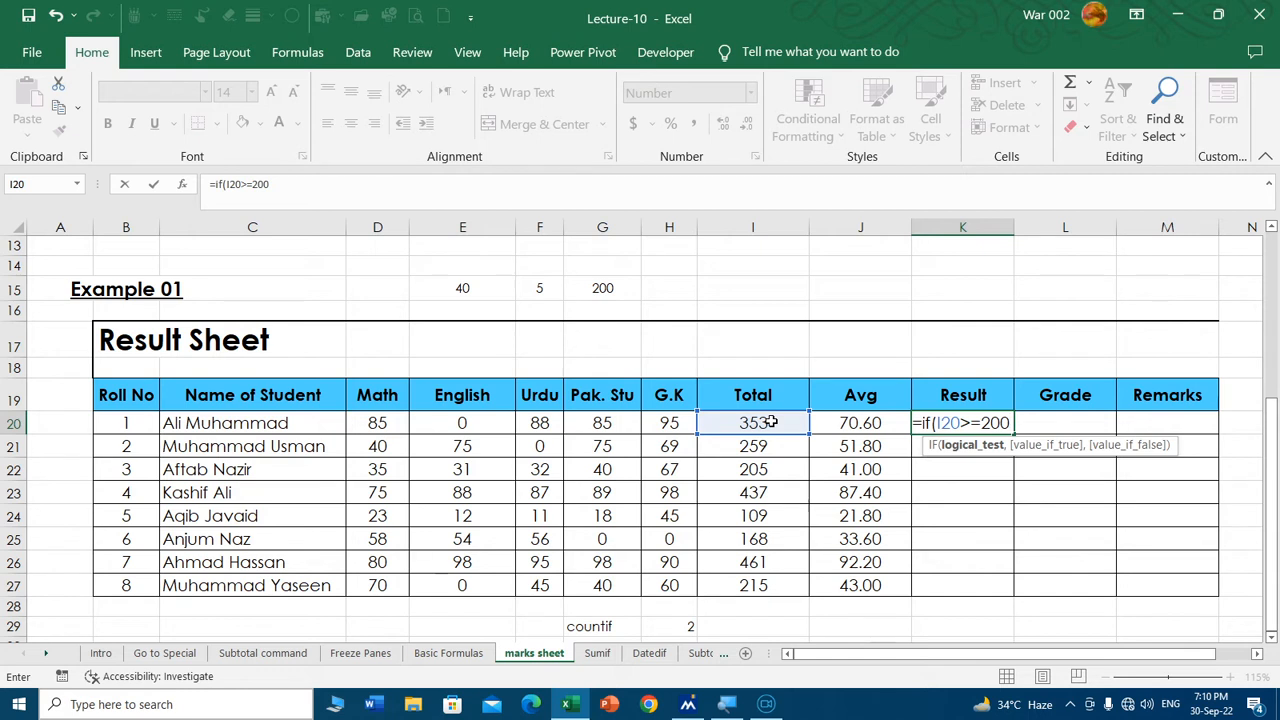
type(",")
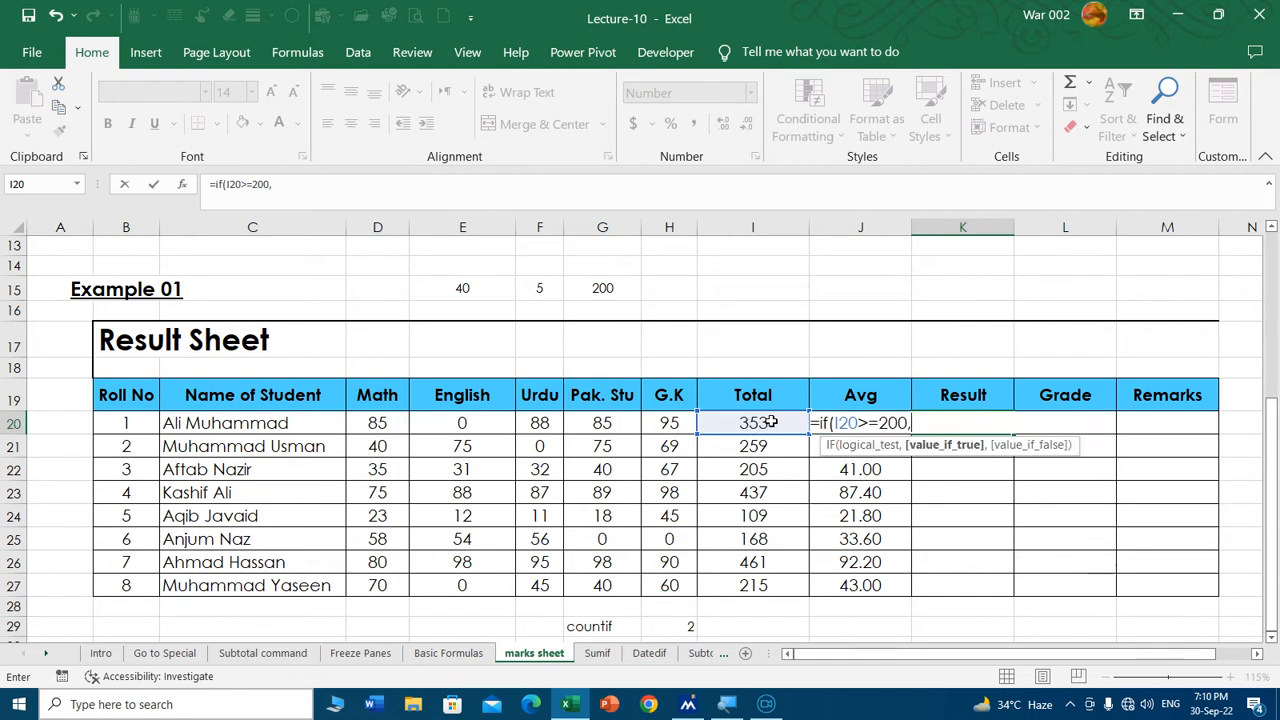
type("\"Pass\",\"Fail\")")
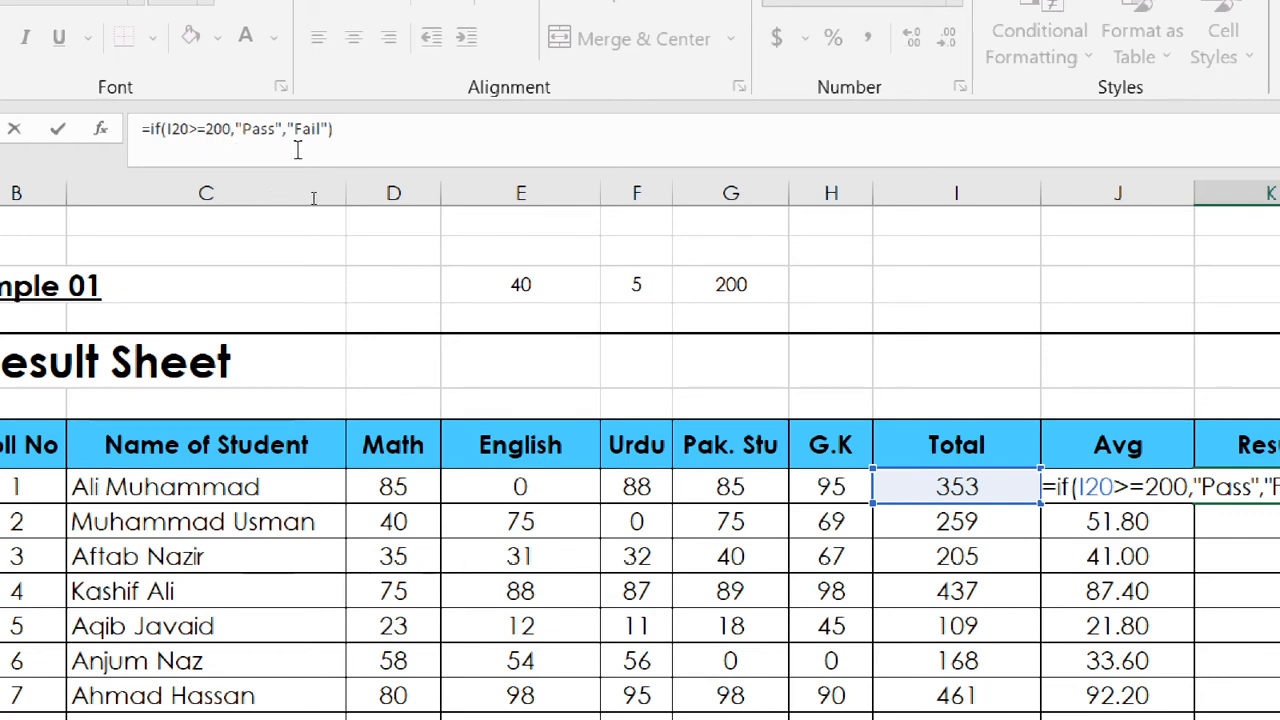
key("Return")
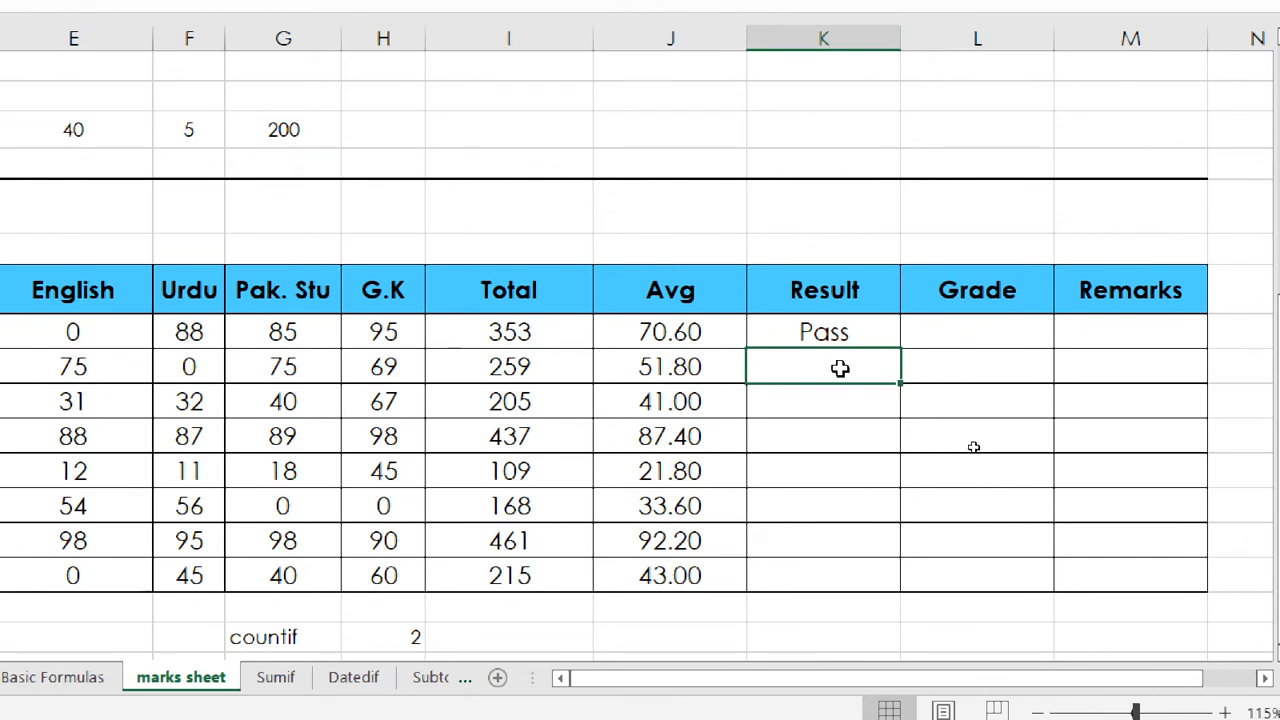
left_click(872, 334)
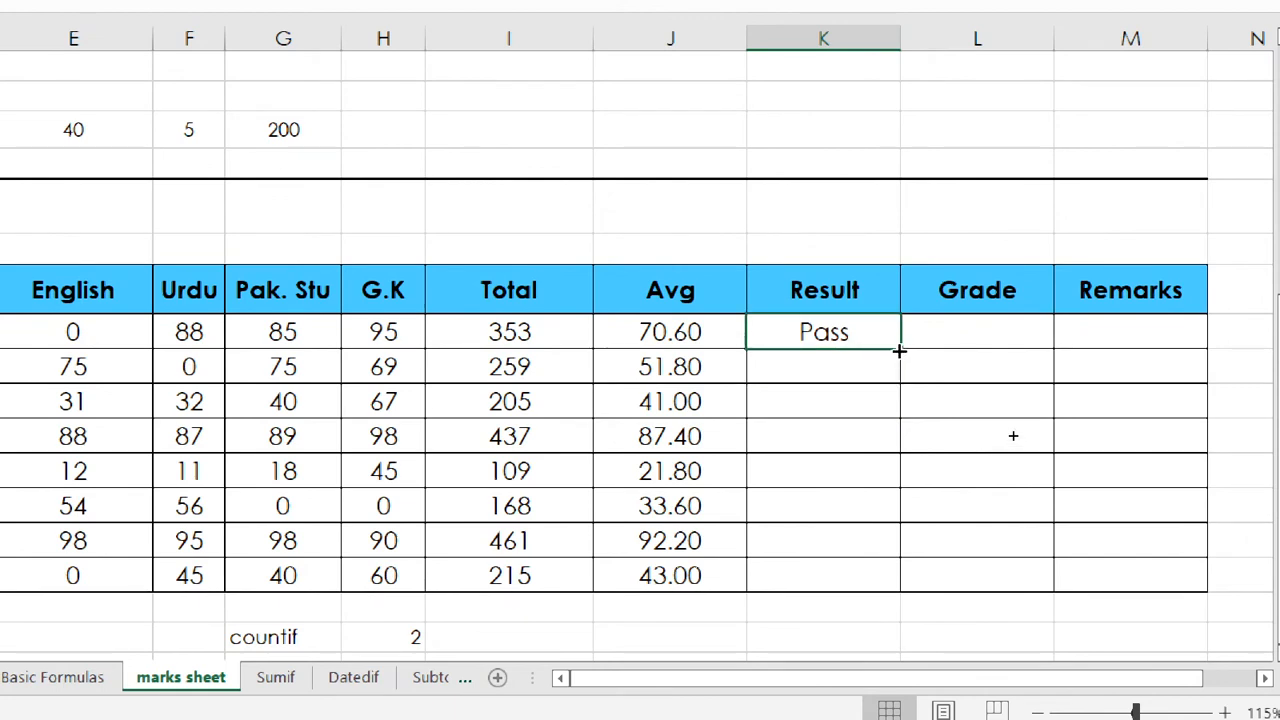
double_click(899, 354)
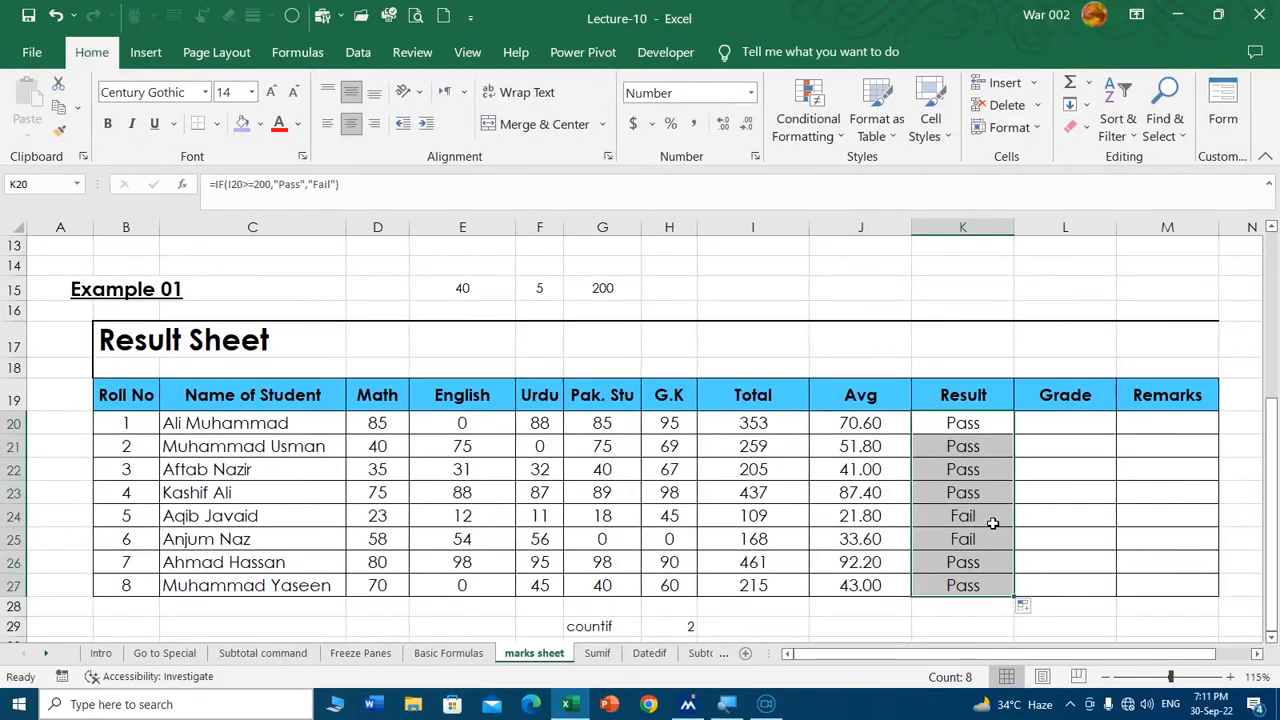
Color the failing students' totals in I24:I25 and their Fail results in K24:K25 red.
left_click(988, 515)
left_click(981, 537)
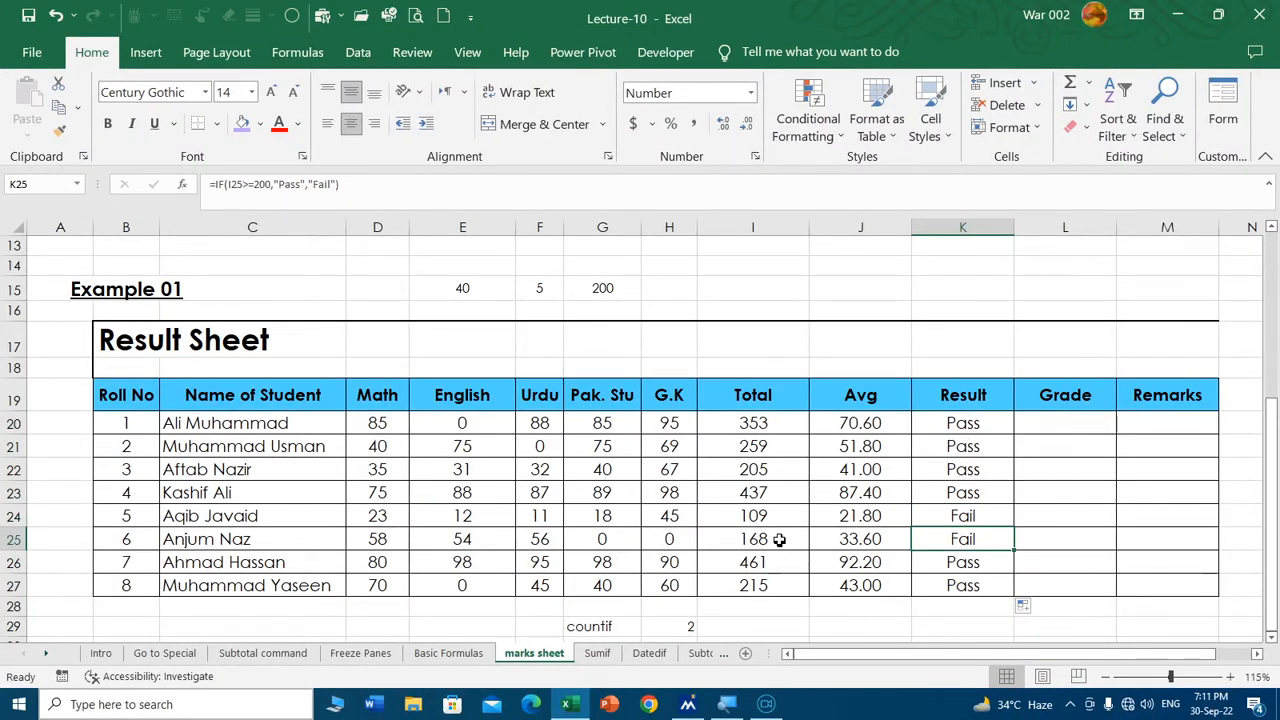
left_click_drag(770, 515, 767, 540)
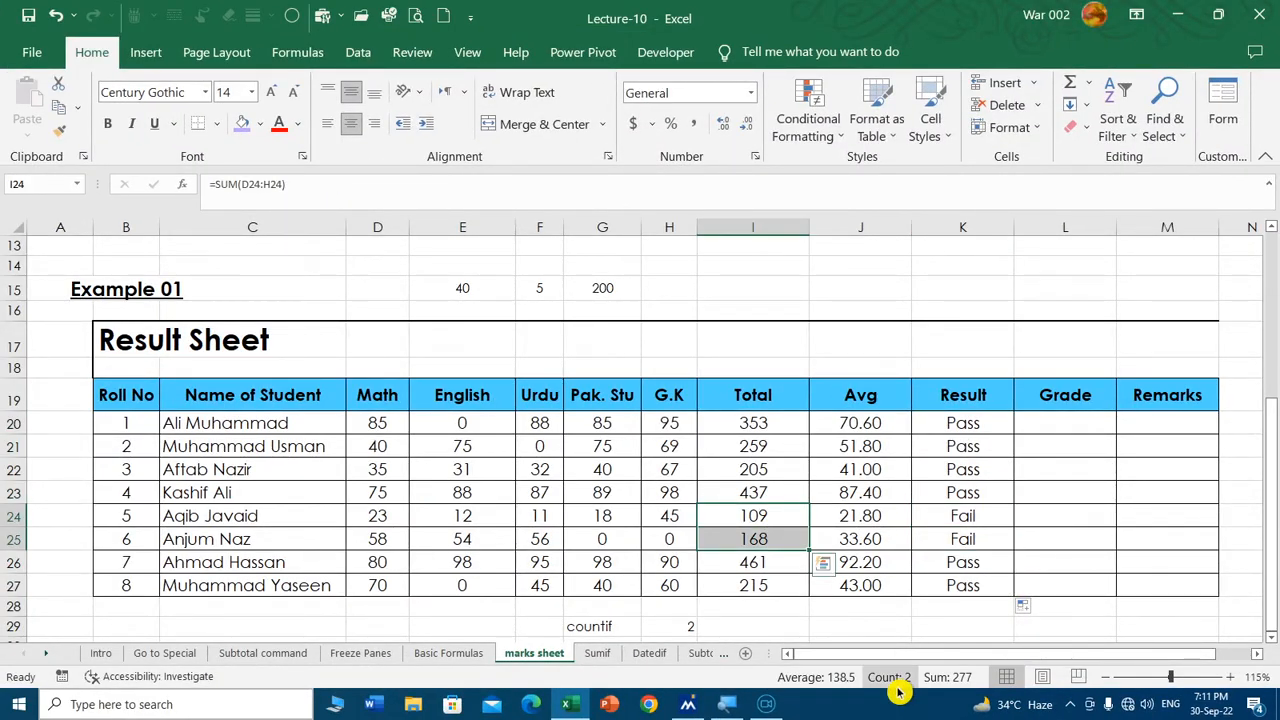
left_click(282, 132)
left_click(607, 307)
left_click_drag(972, 517, 965, 540)
left_click(280, 126)
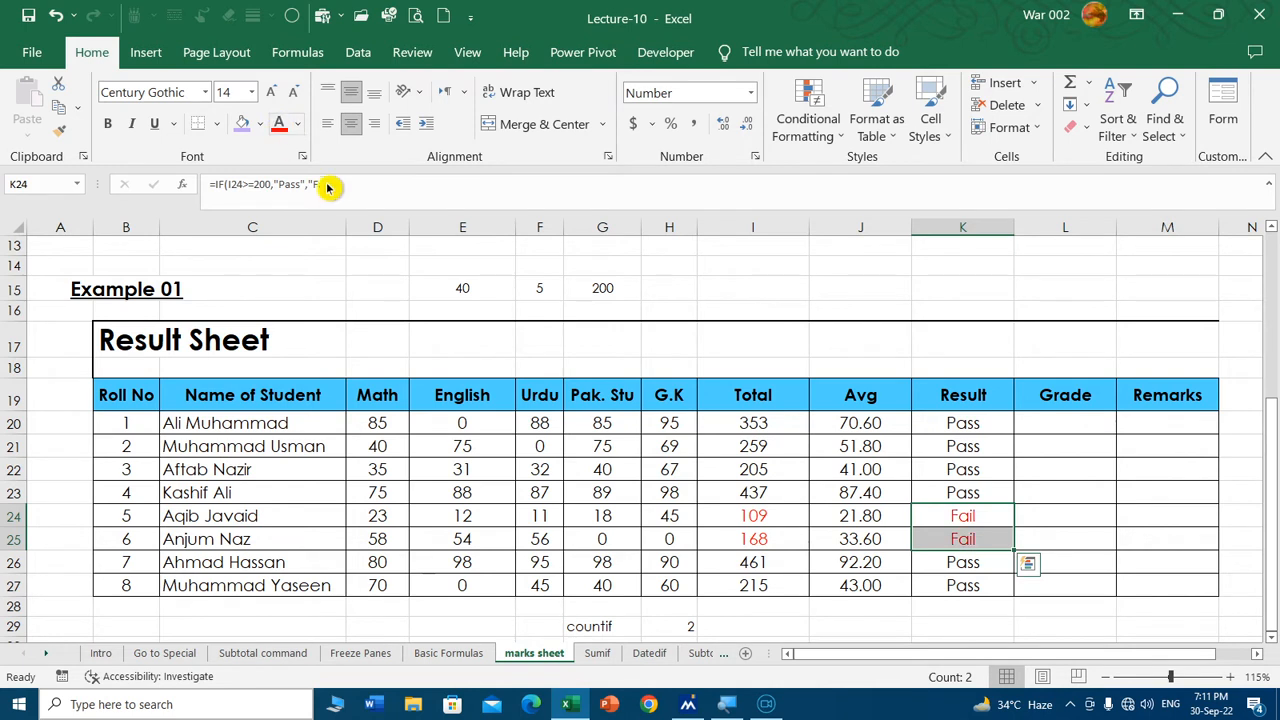
left_click(871, 514)
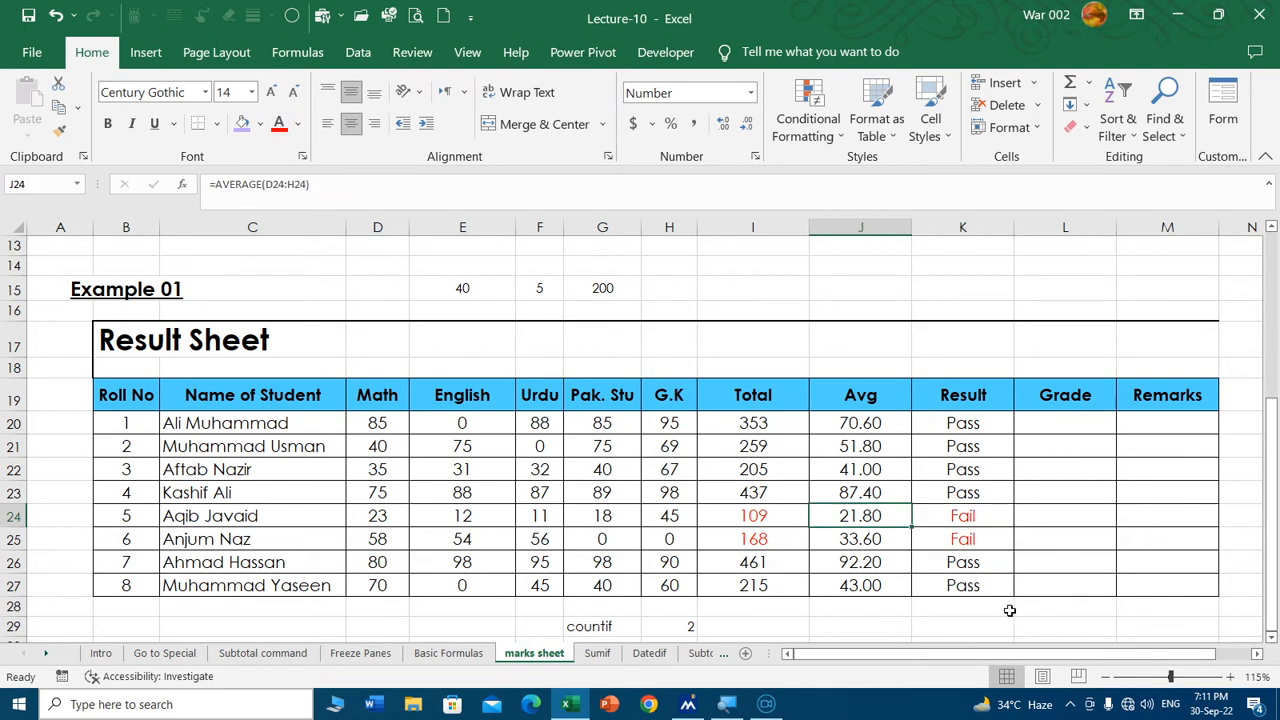
left_click(1067, 430)
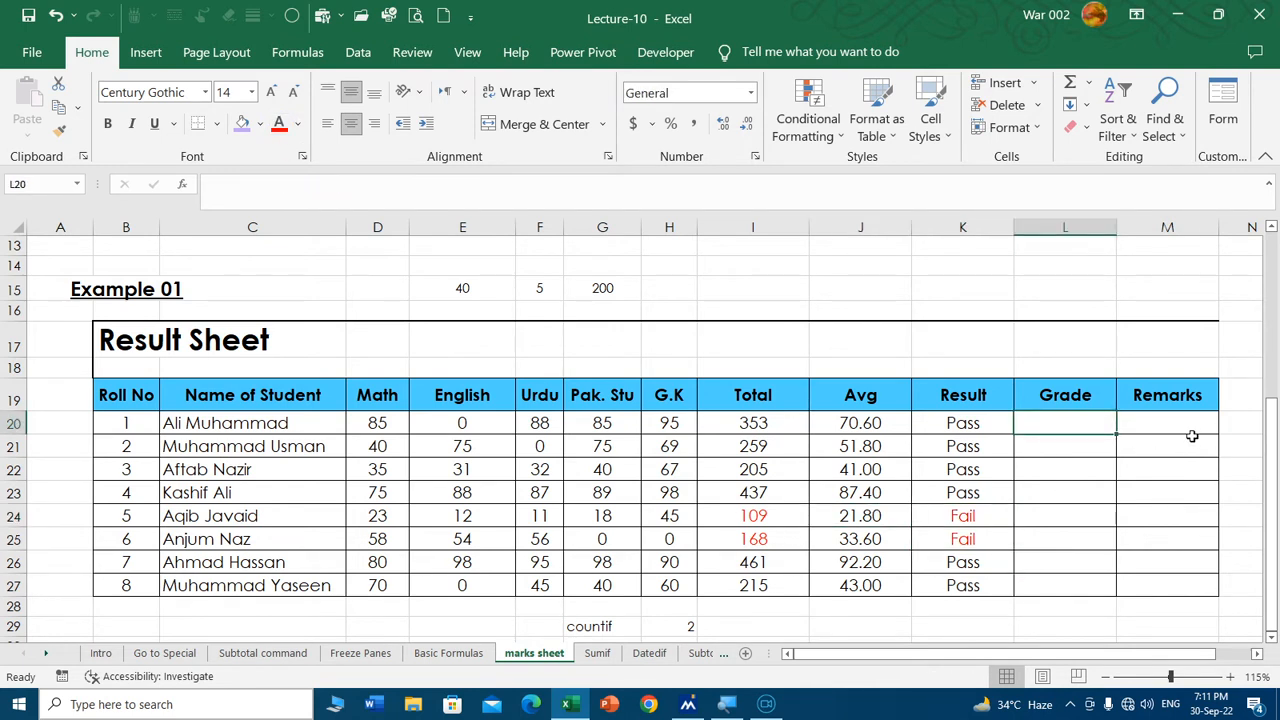
left_click(1185, 428)
scroll(1063, 480, "up", 4)
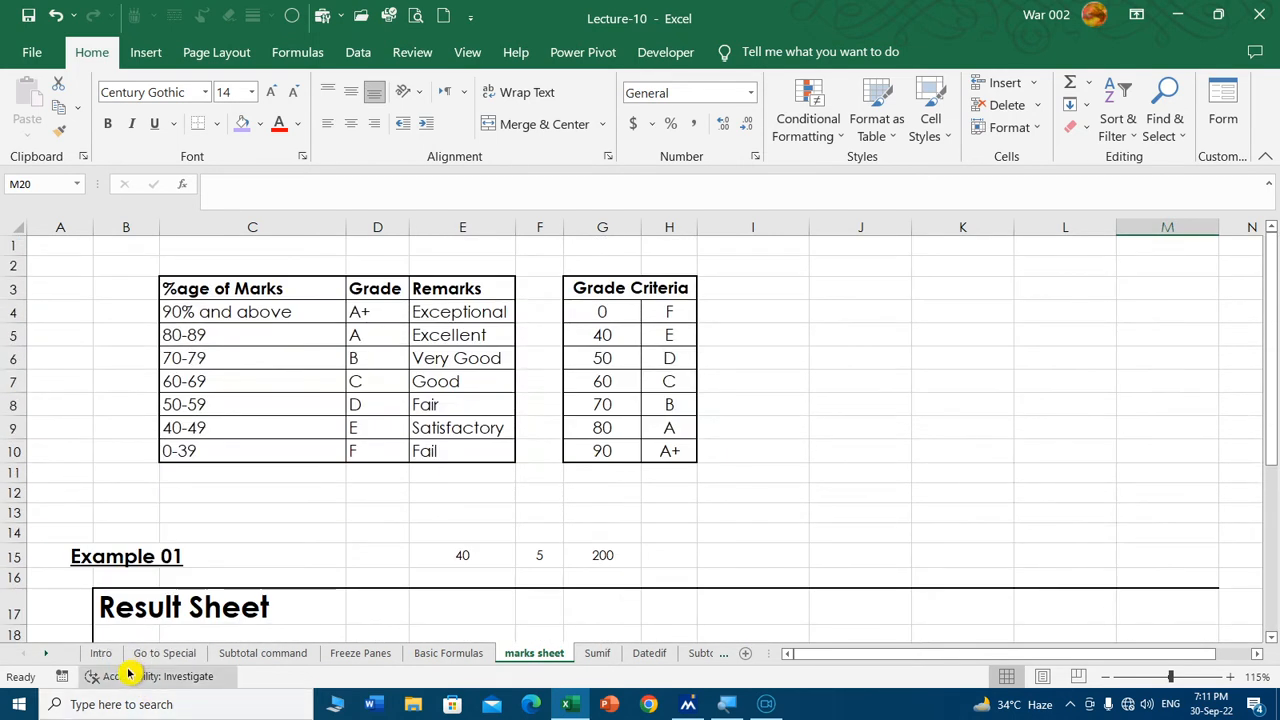
On the Basic Formulas sheet, bold the descriptions of the Sum, Average and Vlookup functions.
left_click(446, 653)
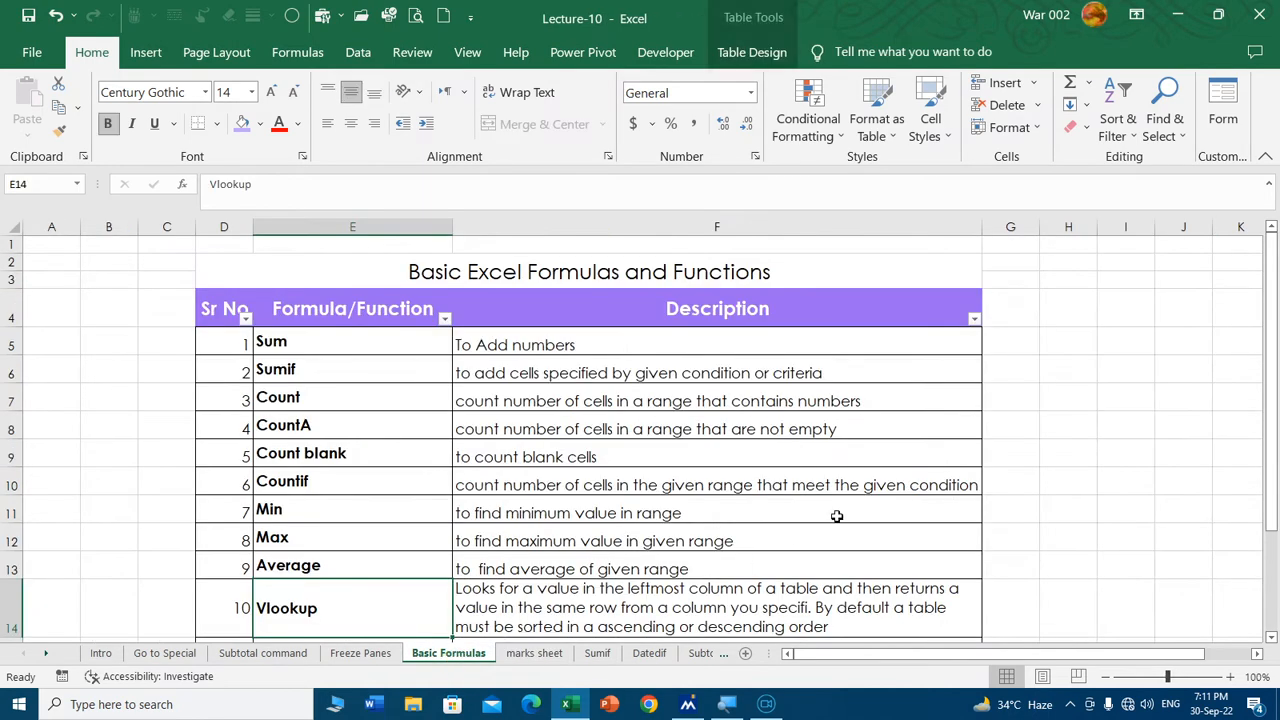
left_click(500, 344)
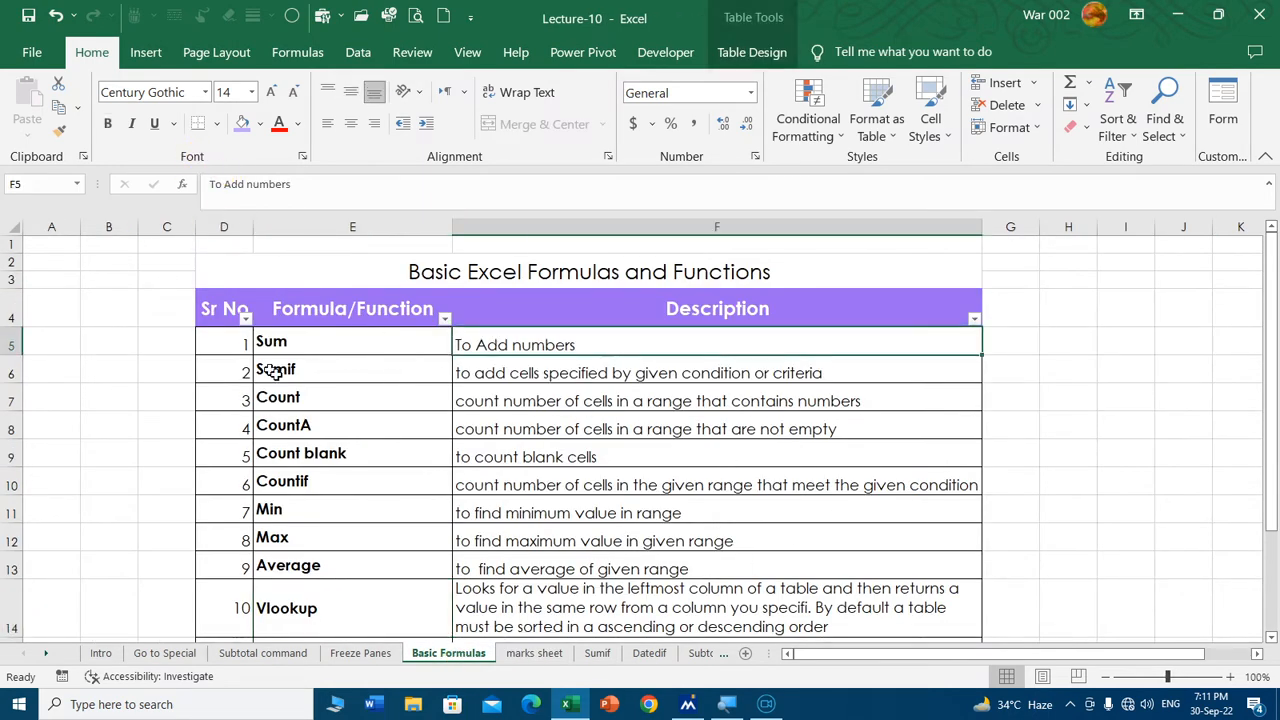
left_click(107, 123)
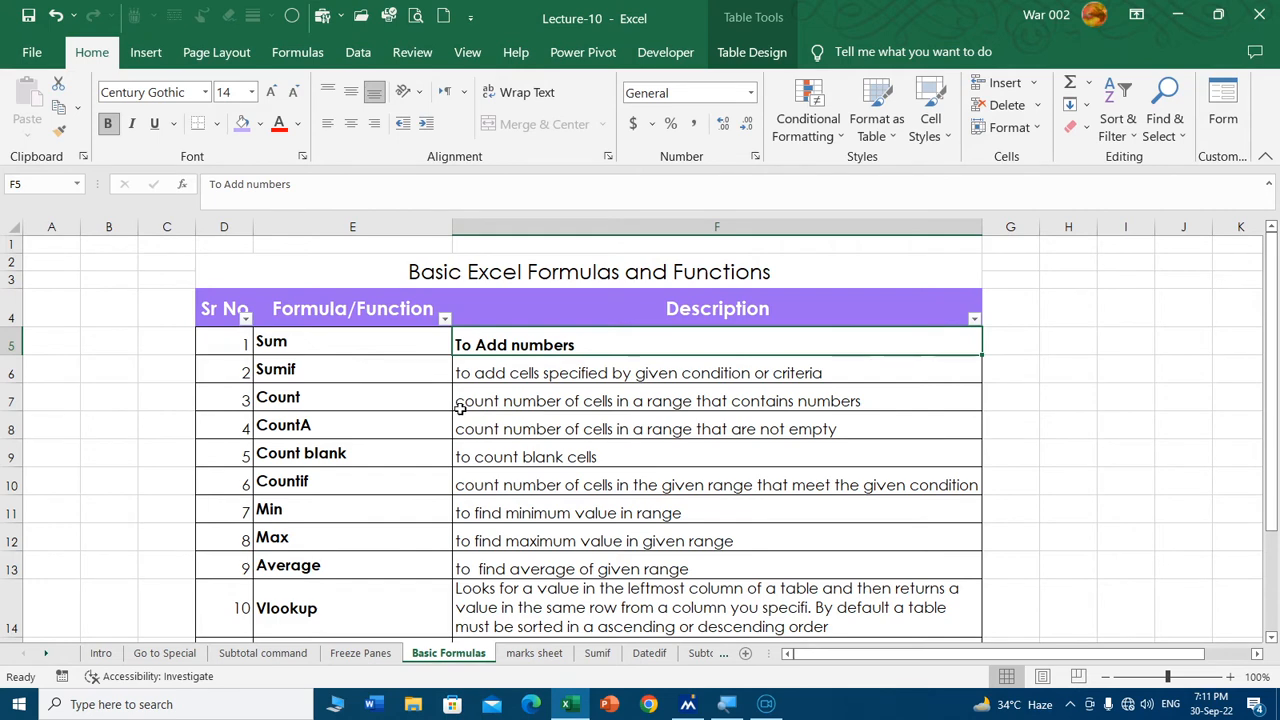
scroll(393, 419, "down", 1)
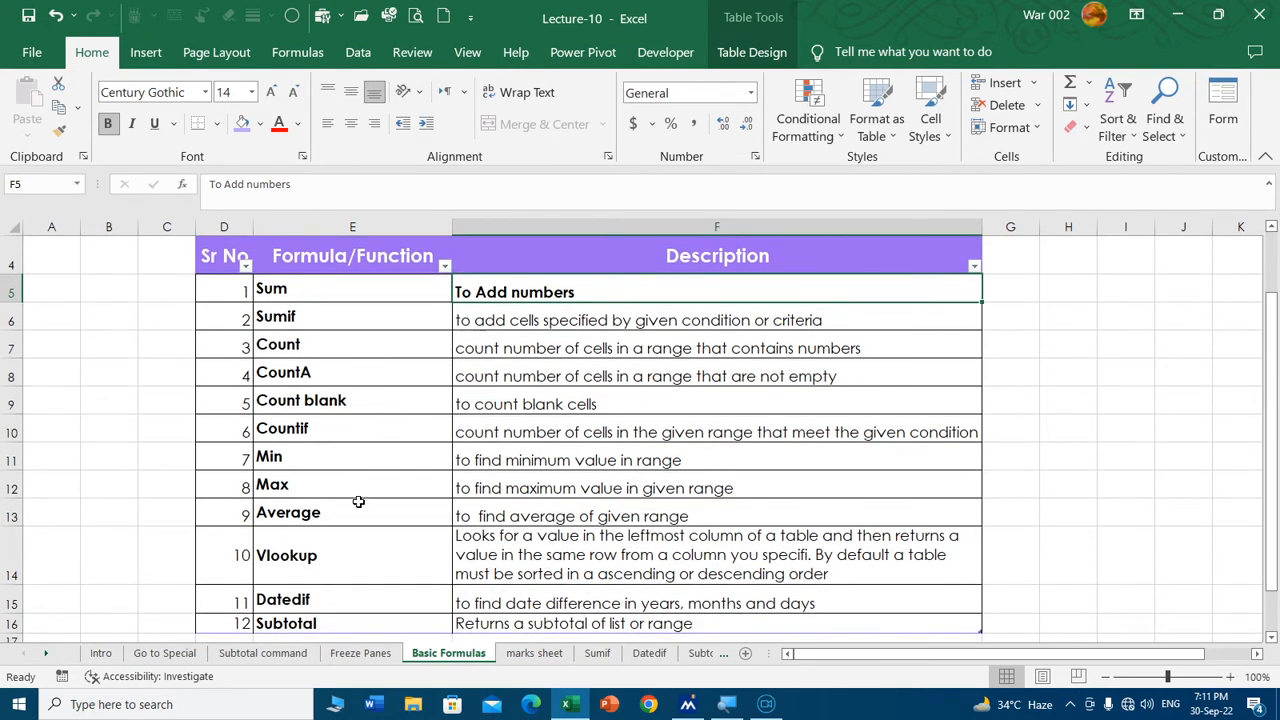
left_click(482, 517)
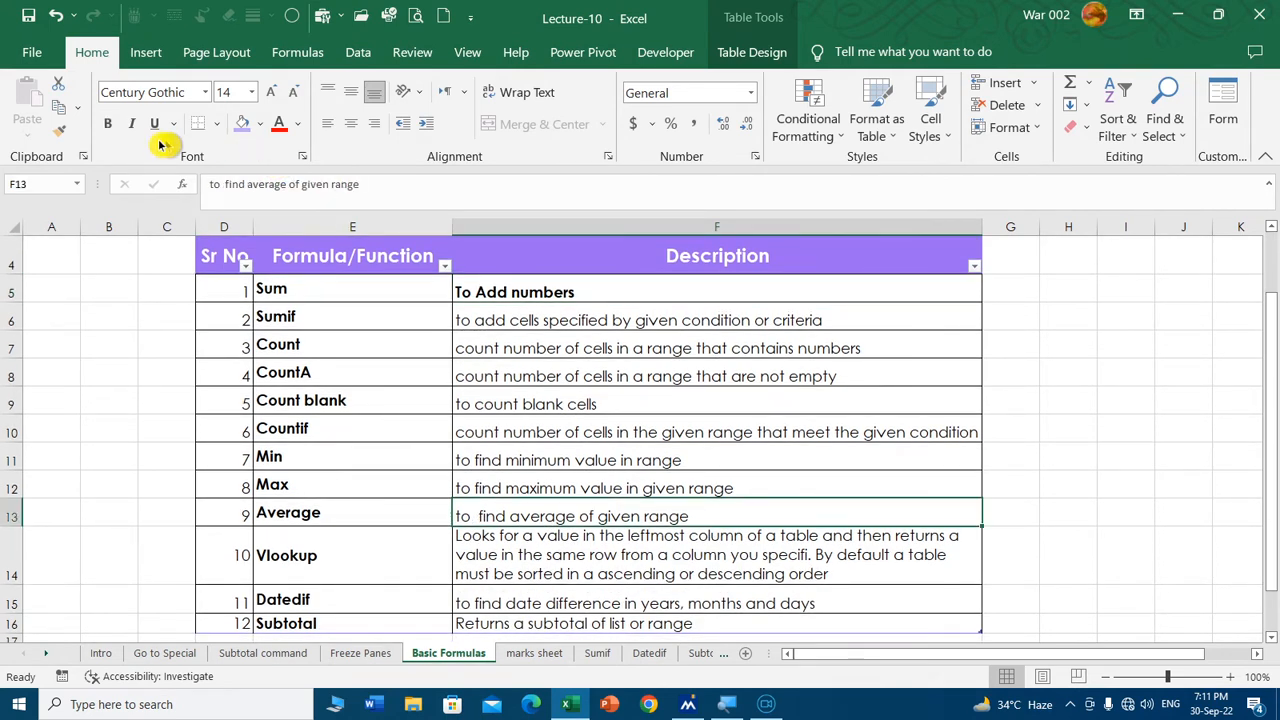
left_click(108, 124)
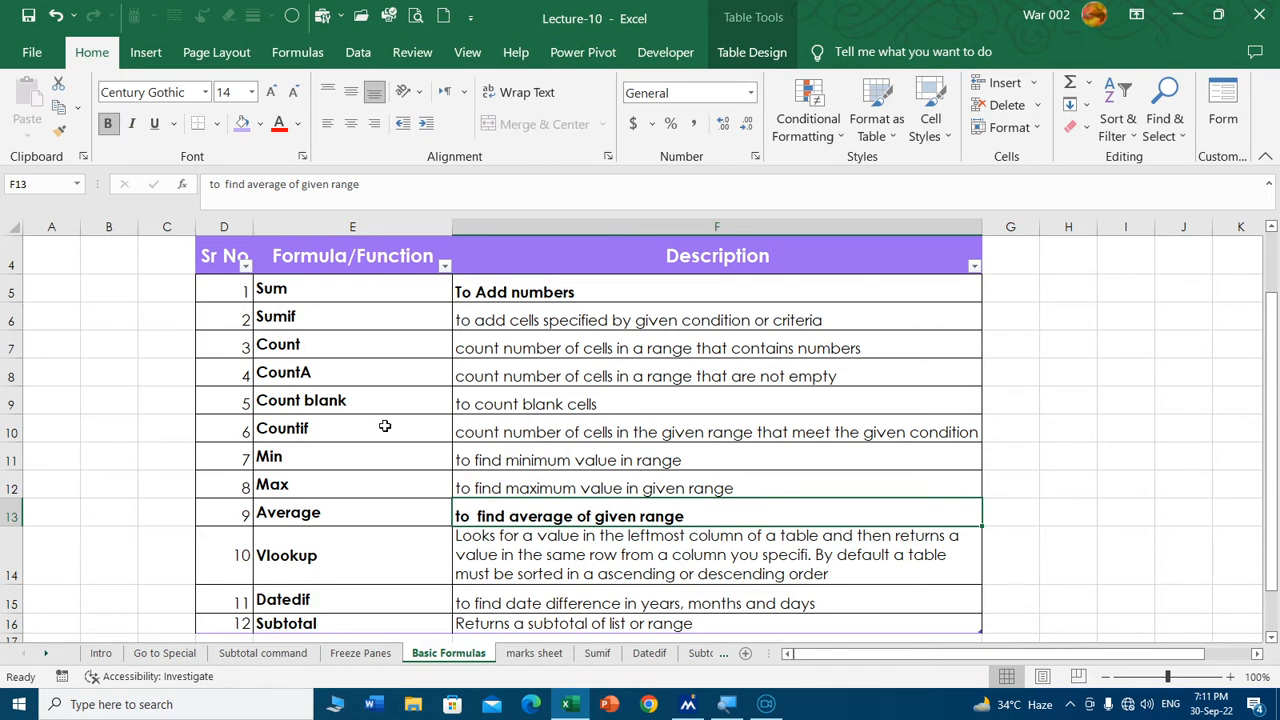
left_click(512, 555)
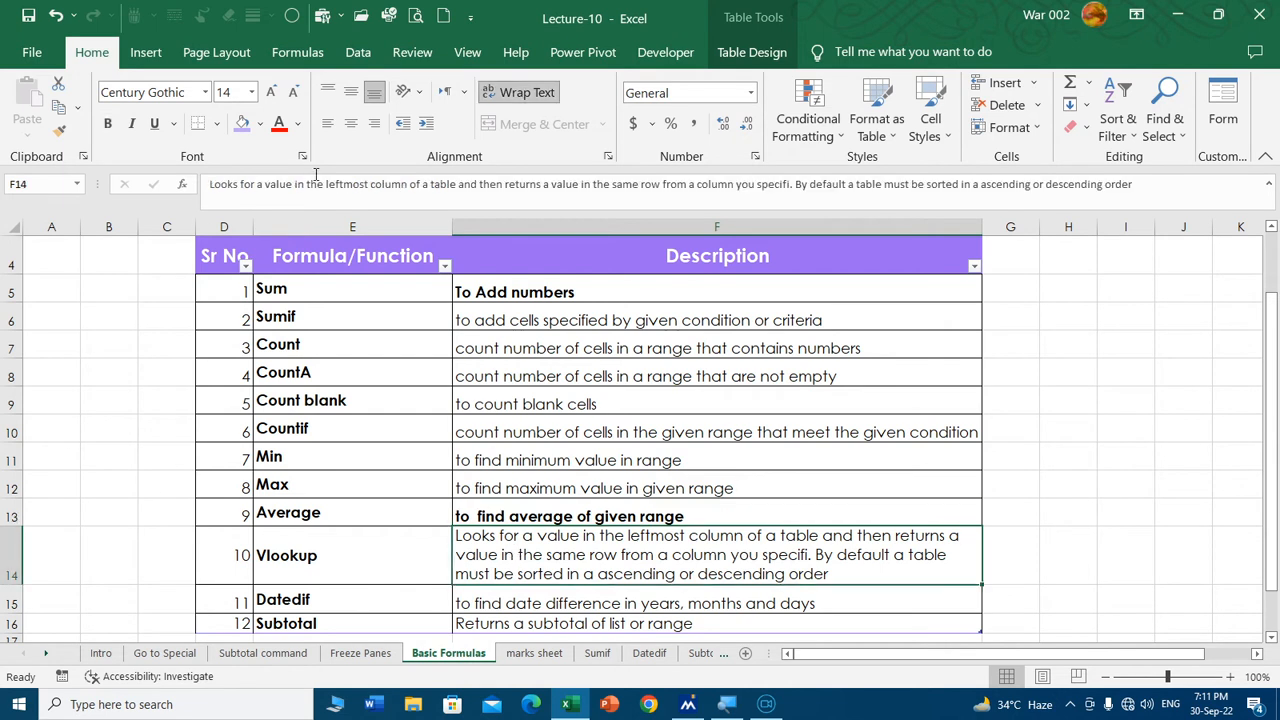
left_click(109, 124)
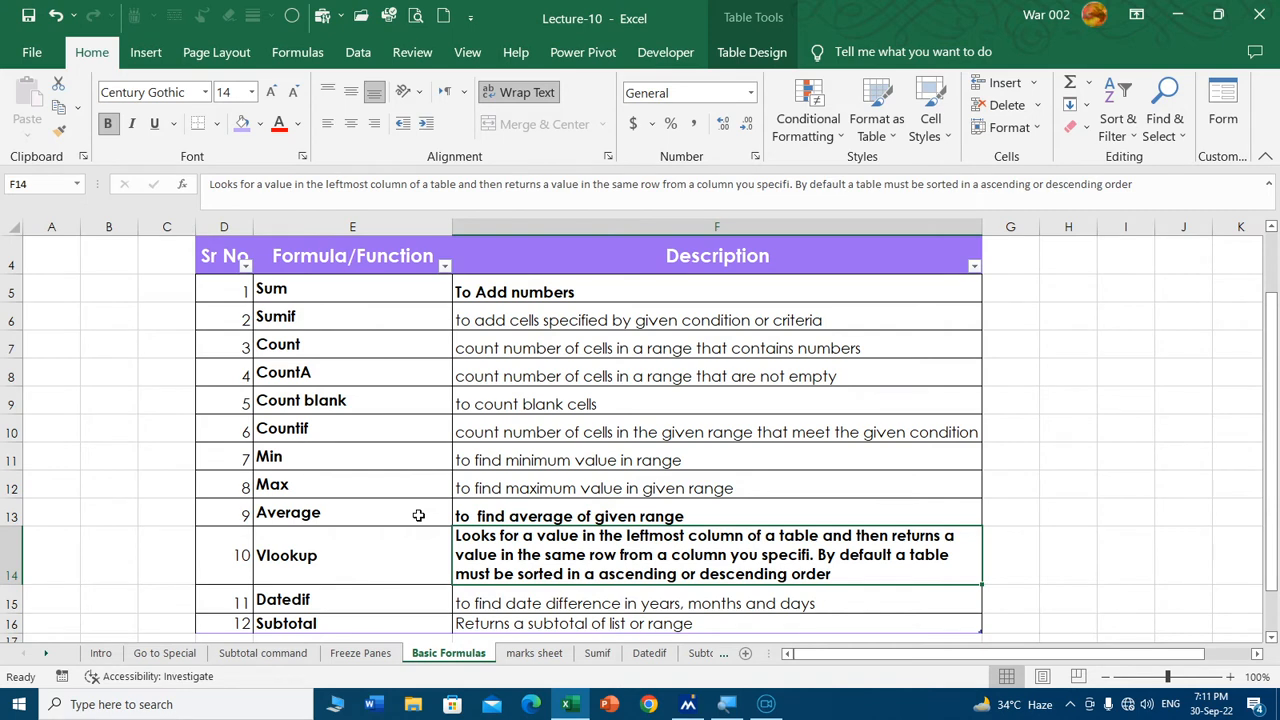
Return to the result table on the marks sheet.
left_click(534, 653)
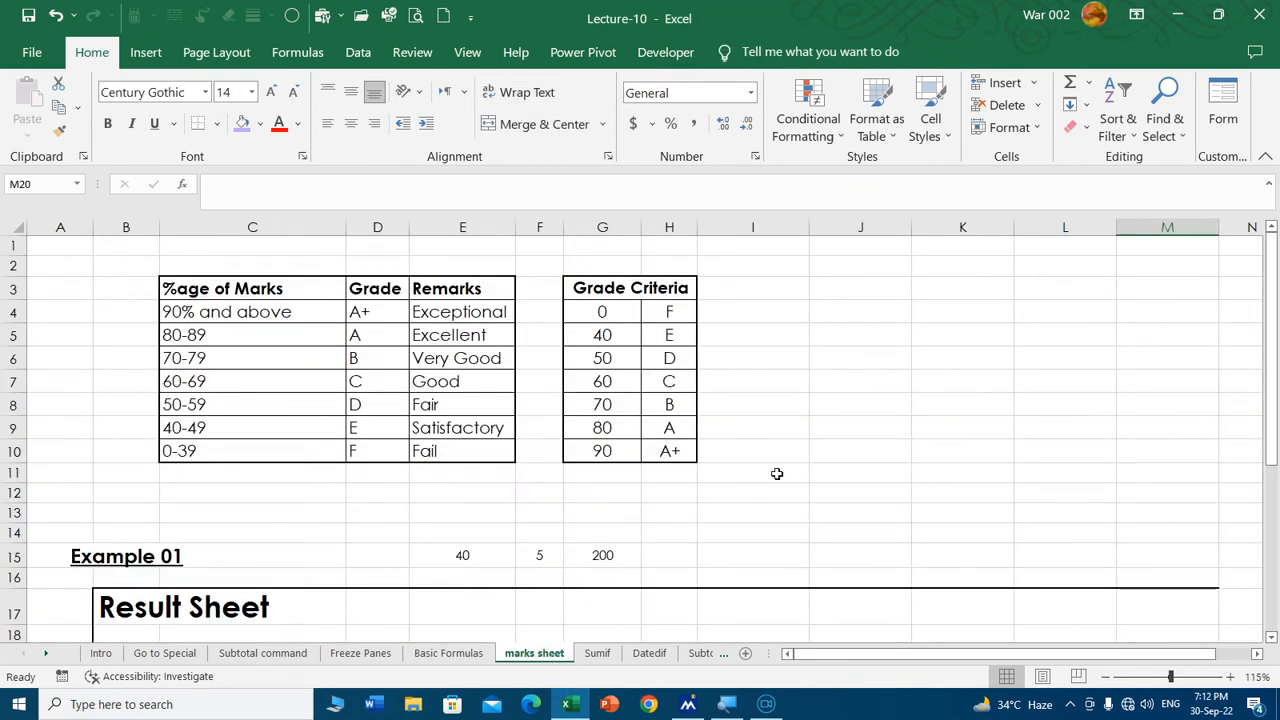
scroll(775, 473, "down", 2)
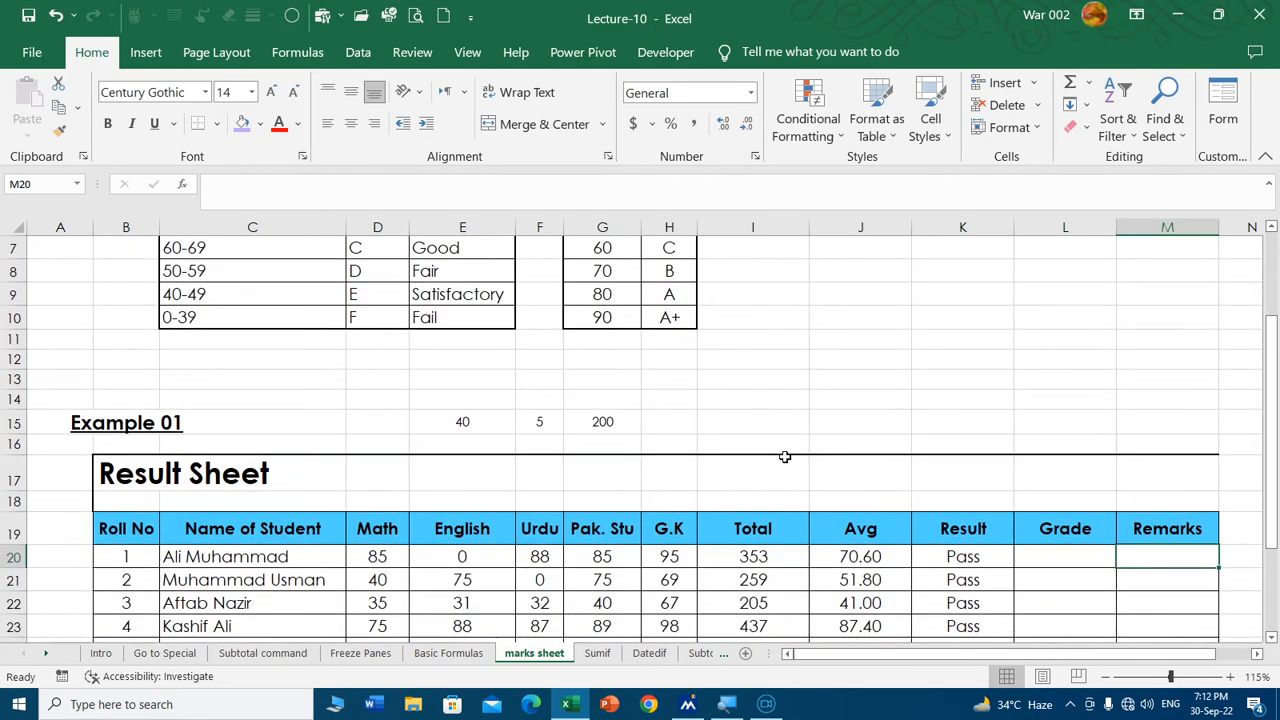
scroll(785, 457, "down", 1)
scroll(785, 457, "up", 1)
scroll(785, 457, "down", 2)
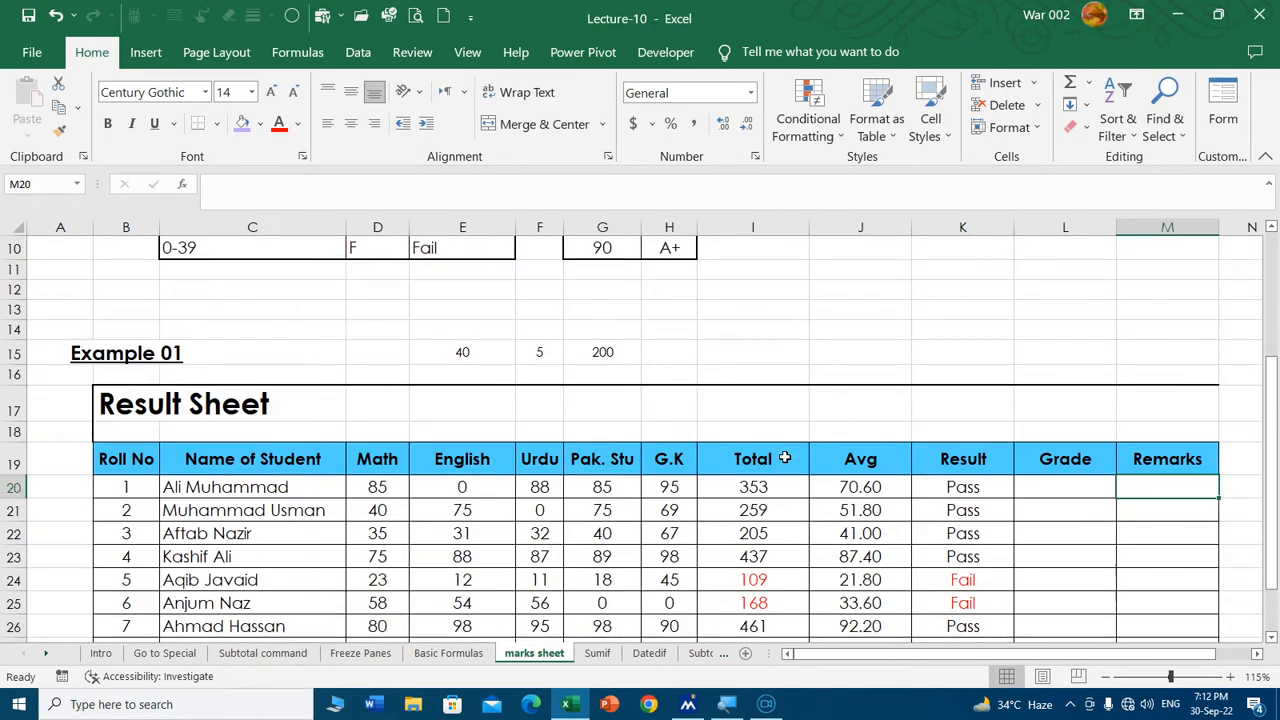
Examine the percentage, grade and remarks tables above the result sheet before filling the Grade column.
left_click(1083, 489)
scroll(665, 460, "up", 1)
scroll(665, 460, "up", 3)
scroll(663, 454, "down", 1)
scroll(663, 454, "up", 1)
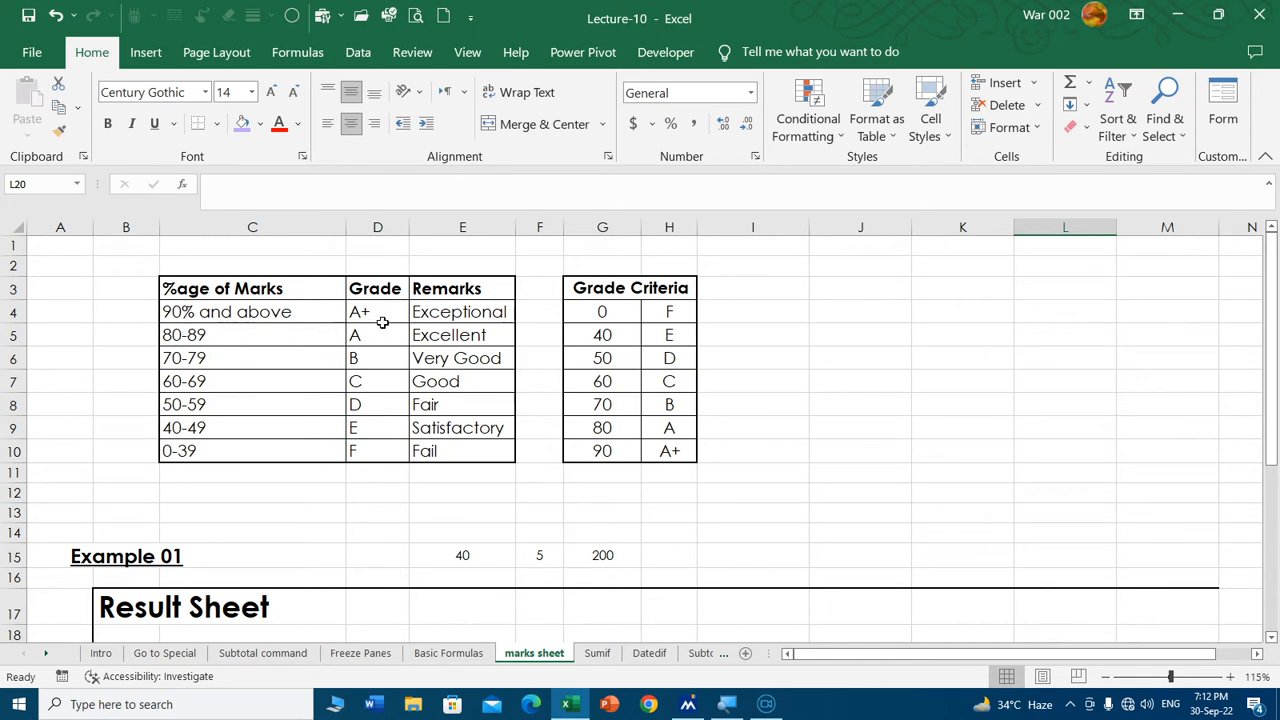
scroll(546, 354, "down", 3)
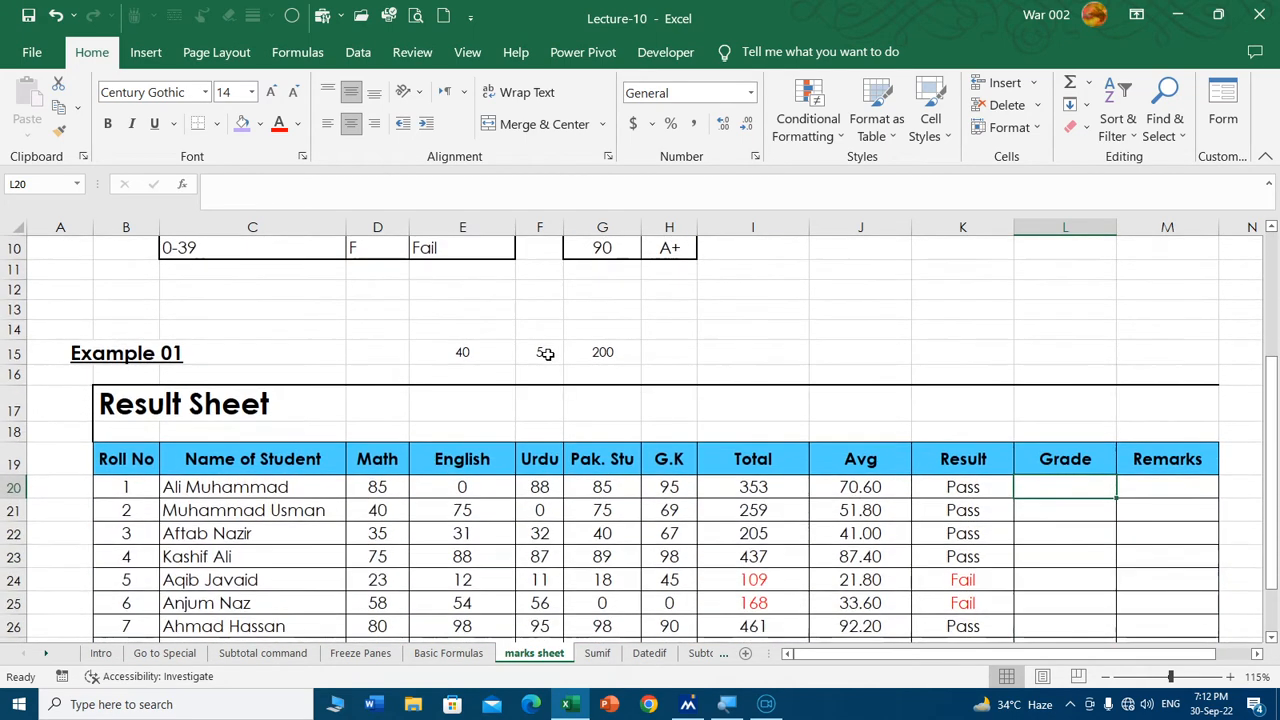
scroll(546, 354, "down", 1)
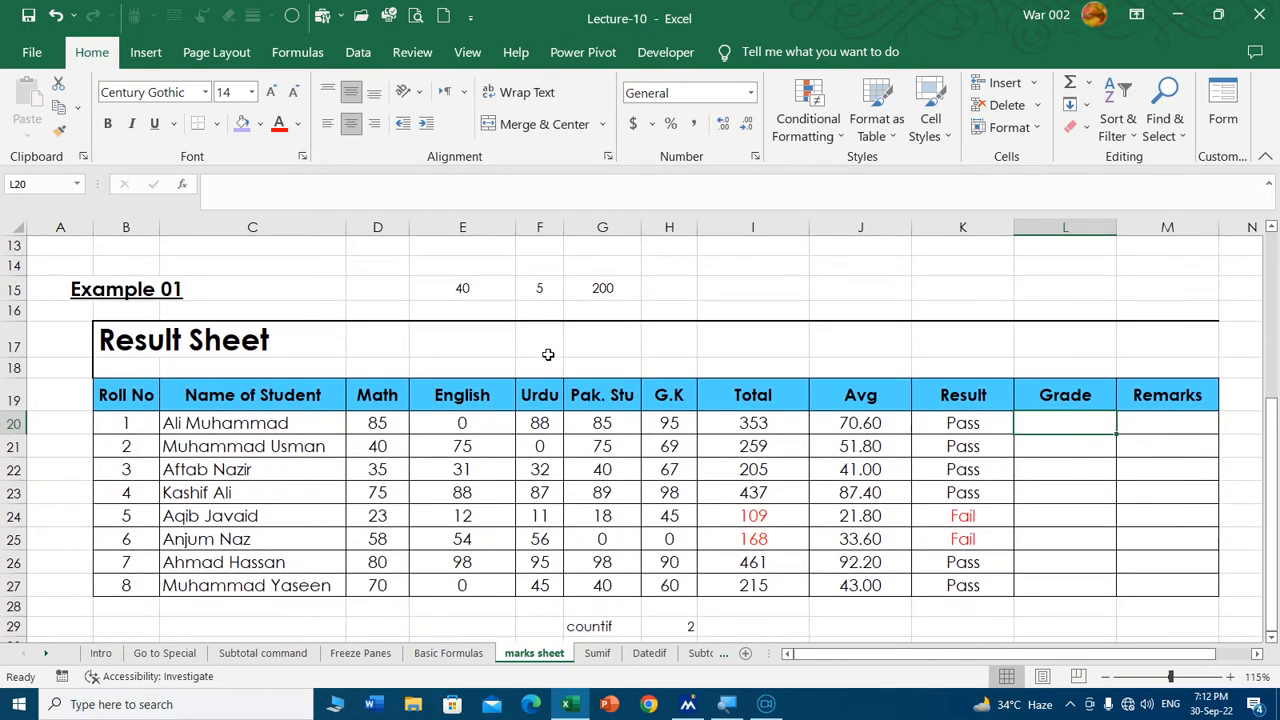
Insert a new column K between Avg and Result and enter the header %age in K19.
left_click(843, 424)
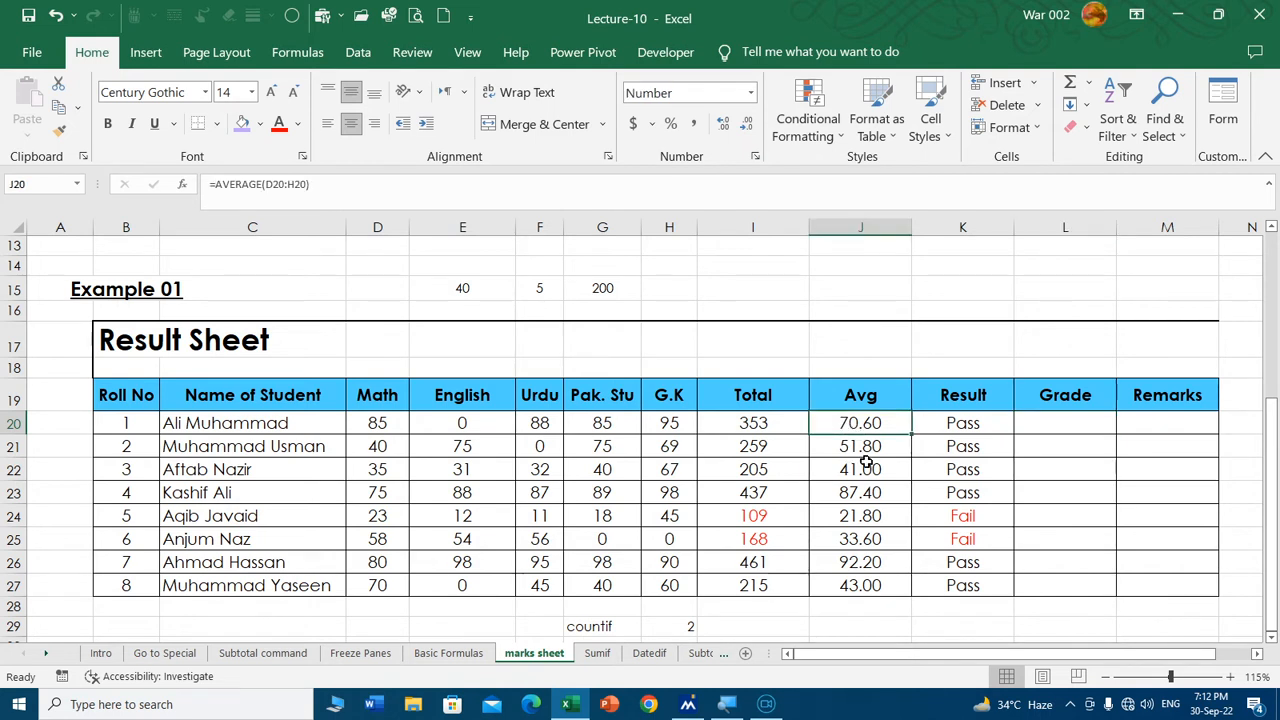
left_click(961, 227)
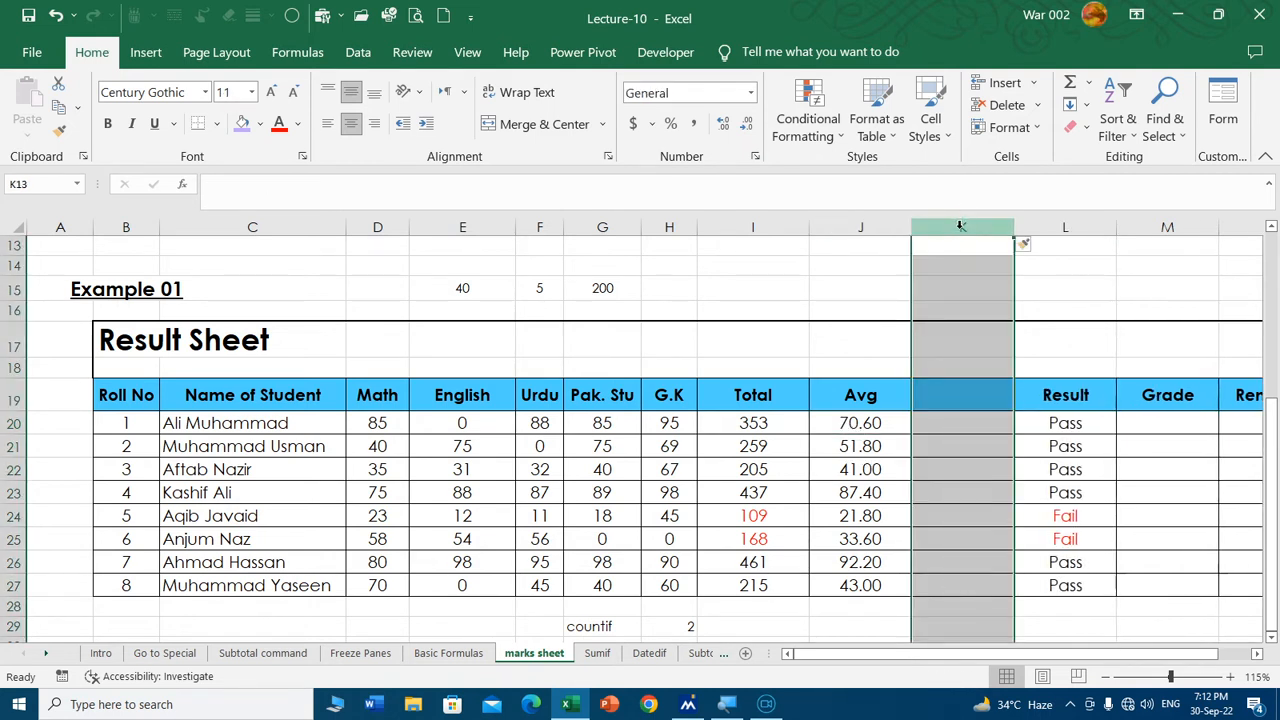
key("ctrl+shift+plus")
left_click(967, 397)
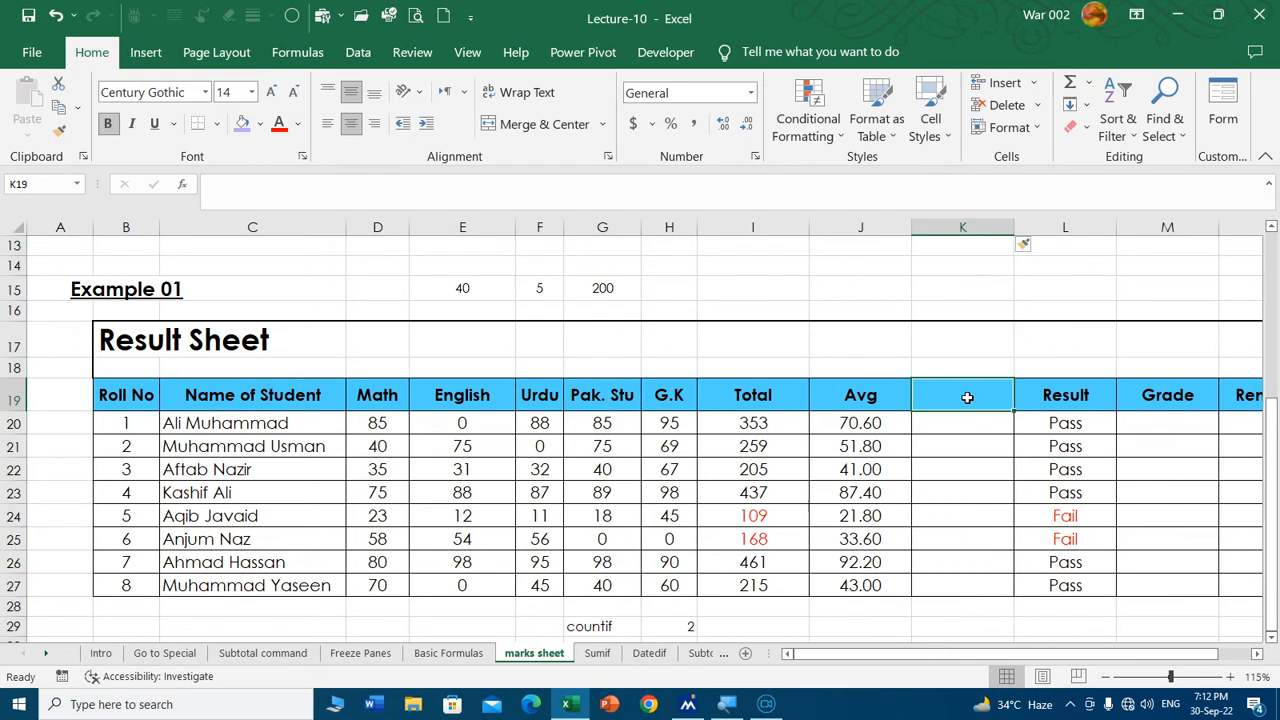
type("%age")
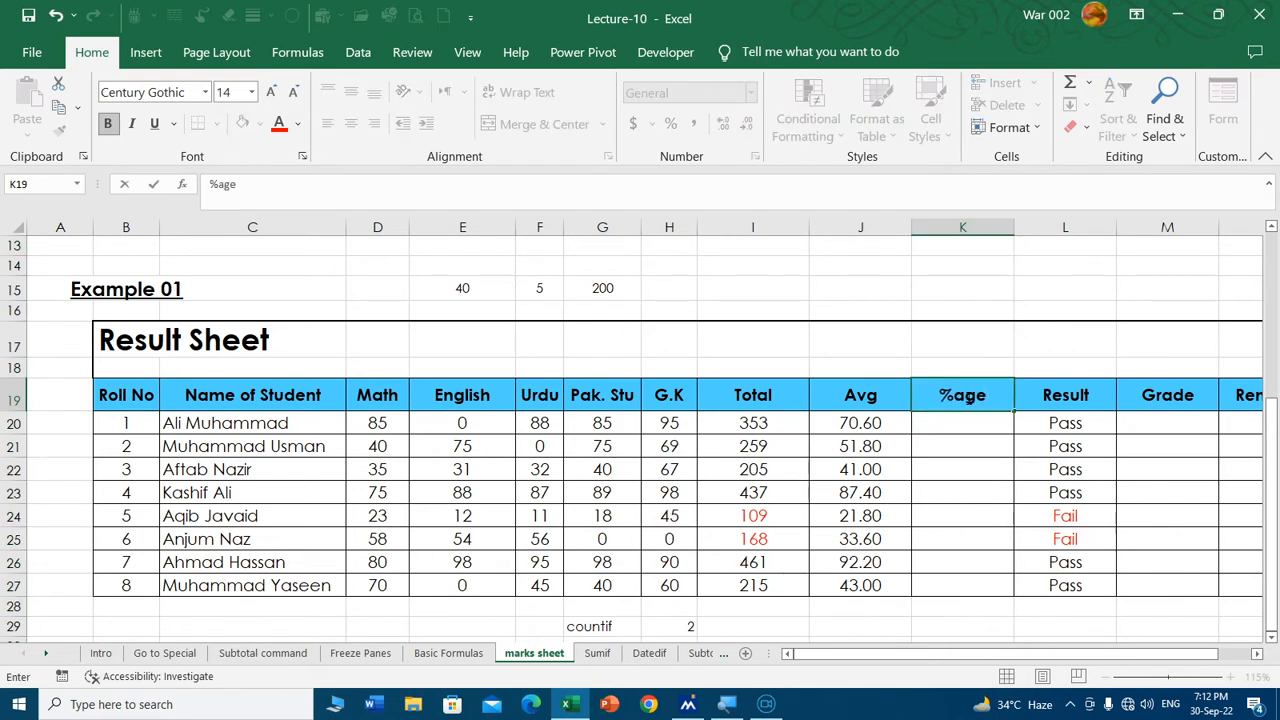
key("Return")
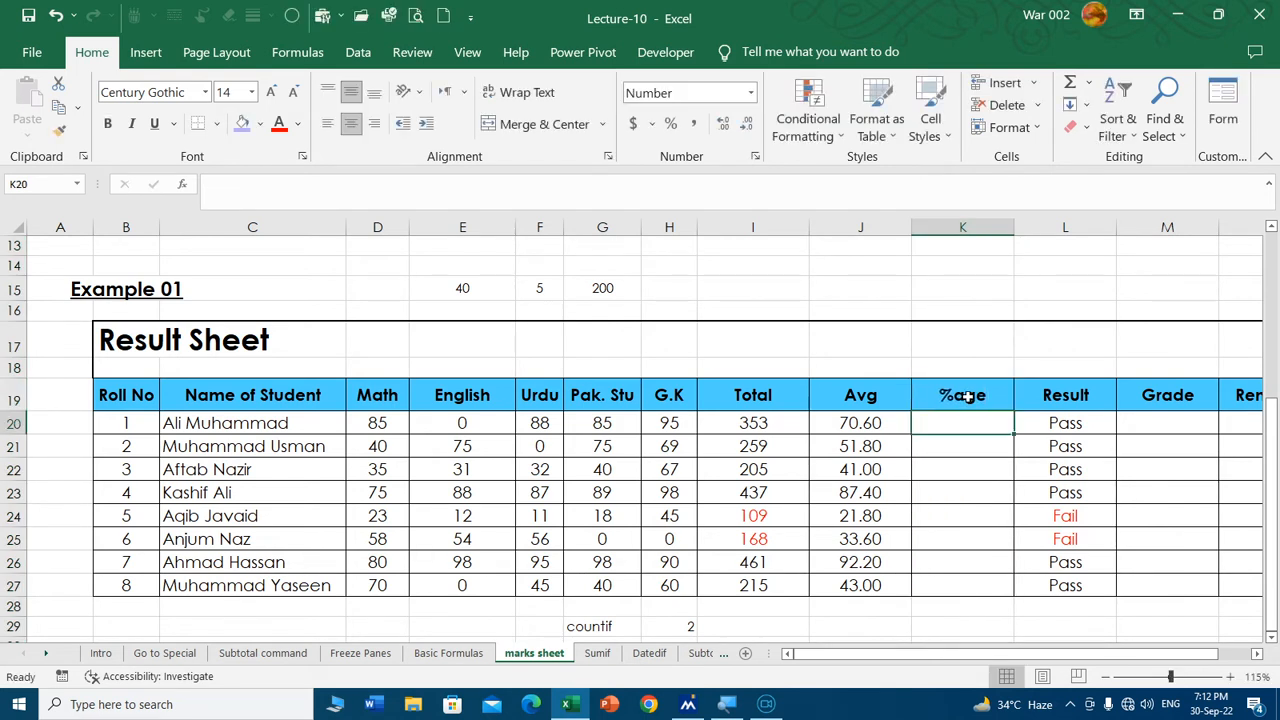
Calculate each student's percentage in K20:K27 with =I20/500 filled down from K20, and format the cells as percentages.
type("=")
key("Left")
key("Left")
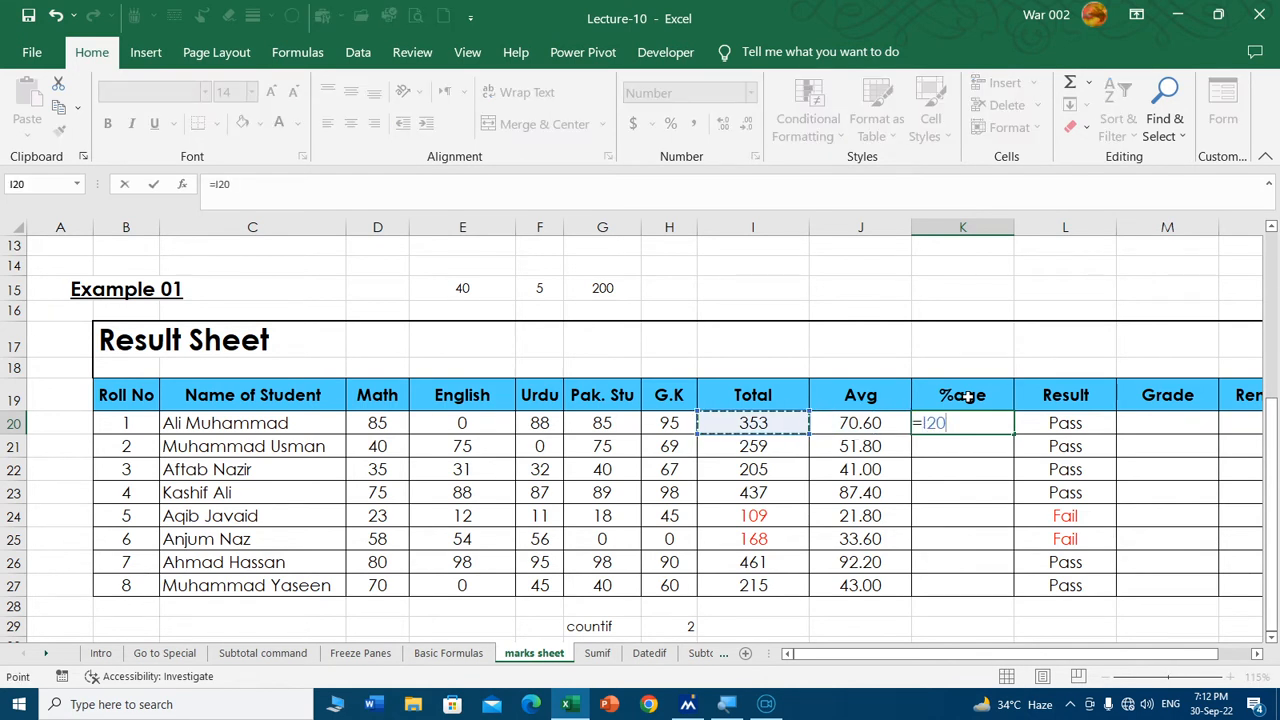
type("/")
key("ctrl+Return")
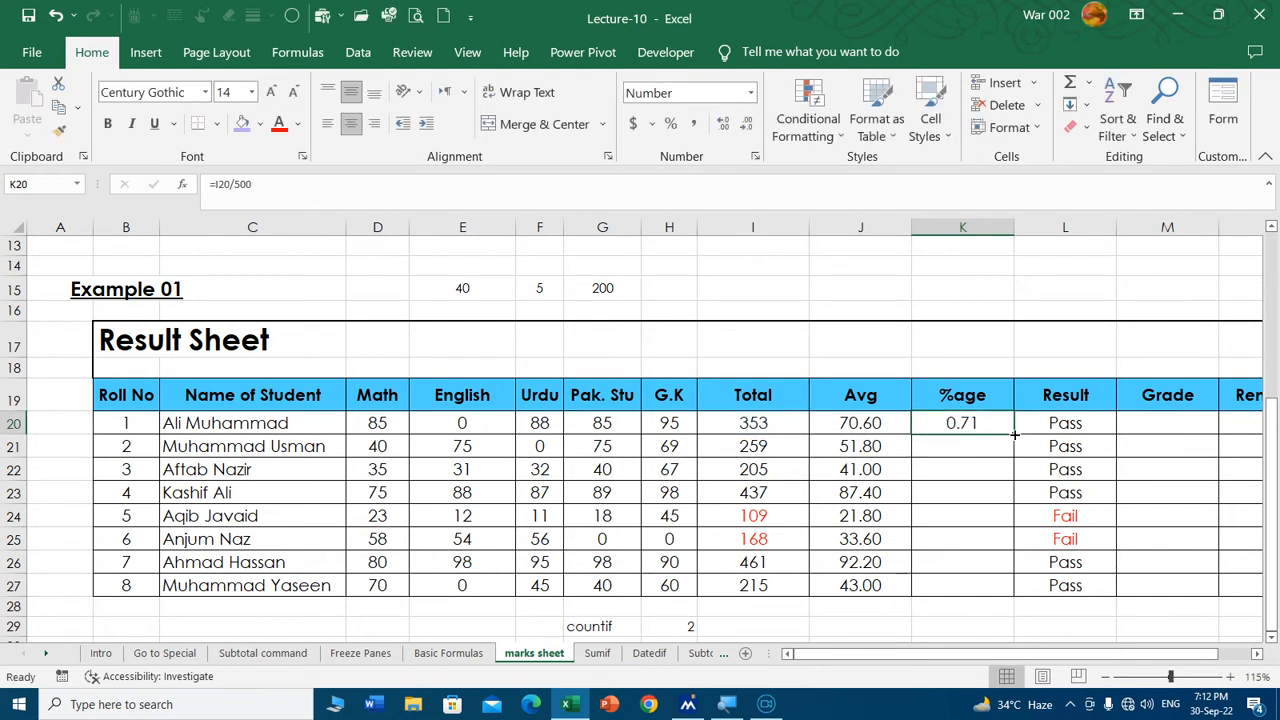
double_click(1015, 434)
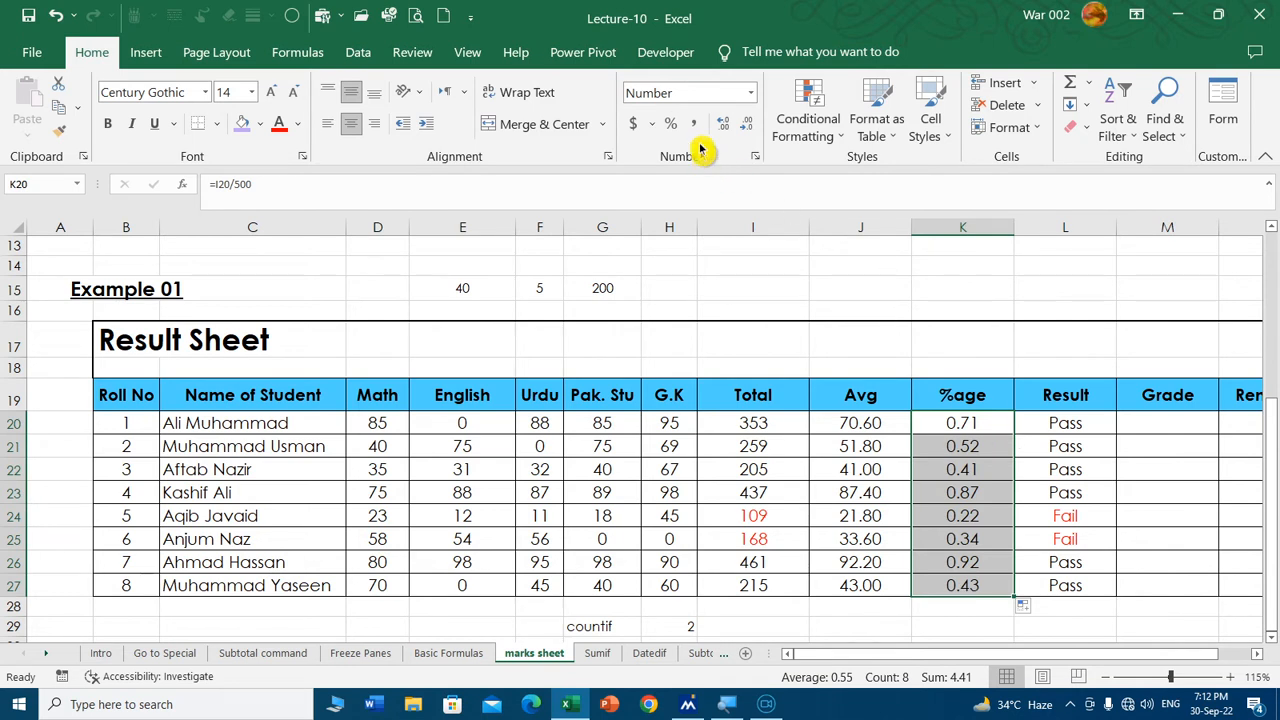
left_click(671, 123)
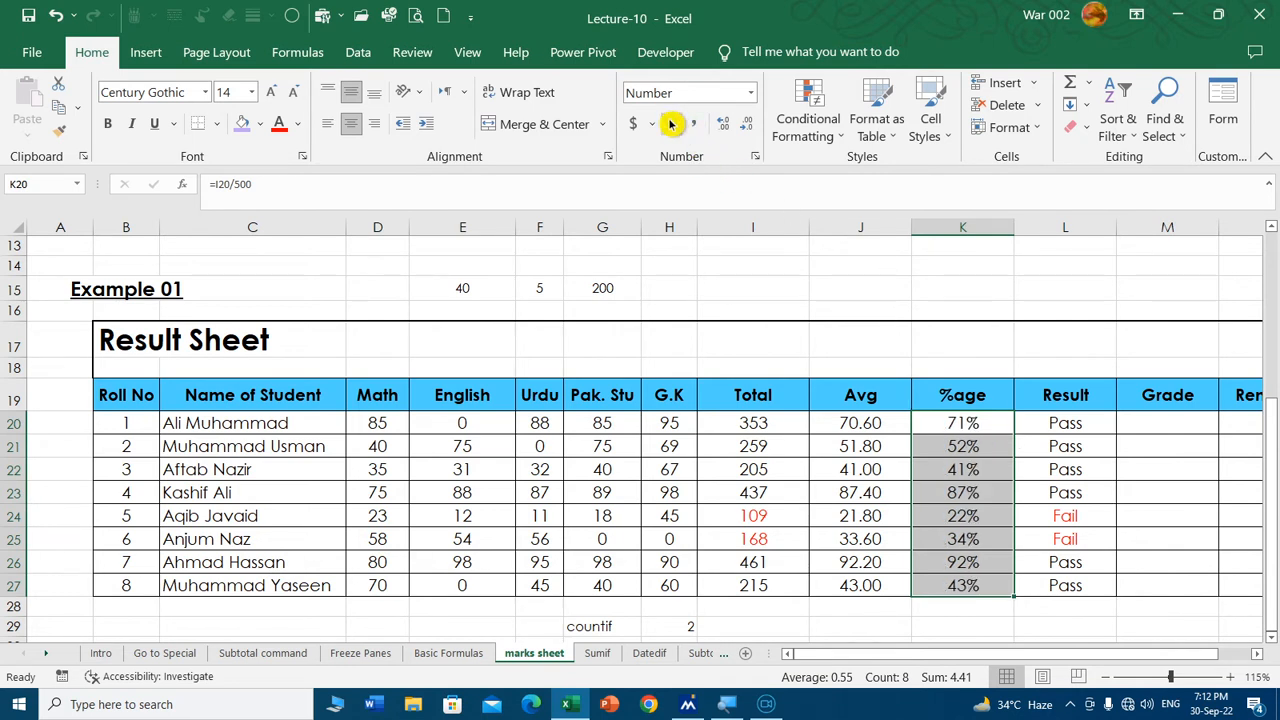
Examine how the Grade Criteria table in G4:H10 maps minimum marks to grades compared with the percentage ranges table.
left_click(923, 455)
left_click_drag(918, 657, 990, 660)
scroll(937, 513, "up", 3)
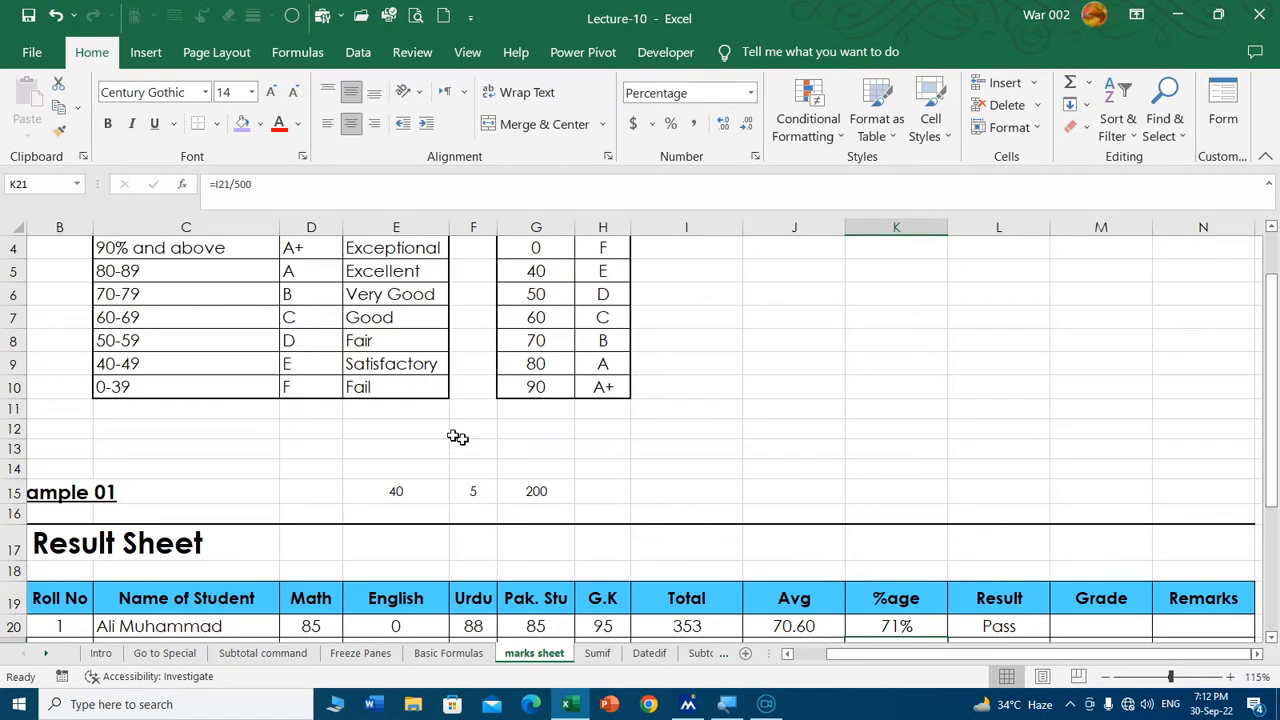
scroll(489, 450, "up", 1)
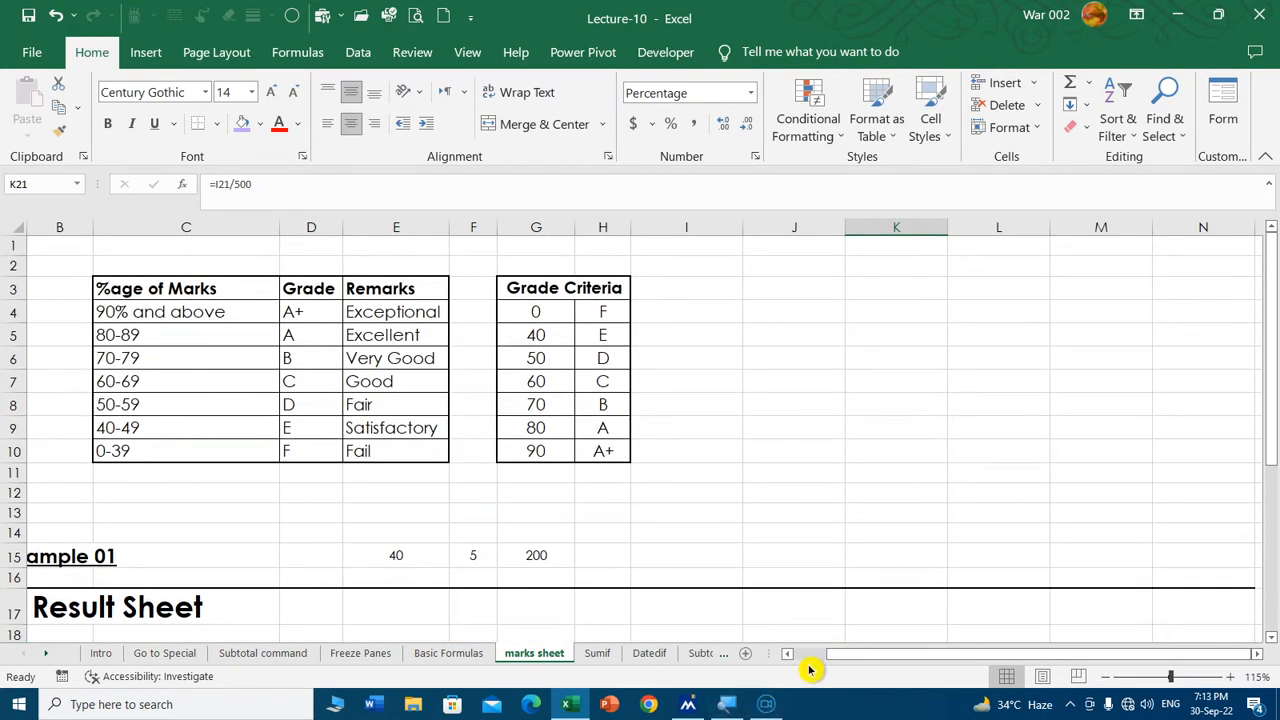
left_click(810, 657)
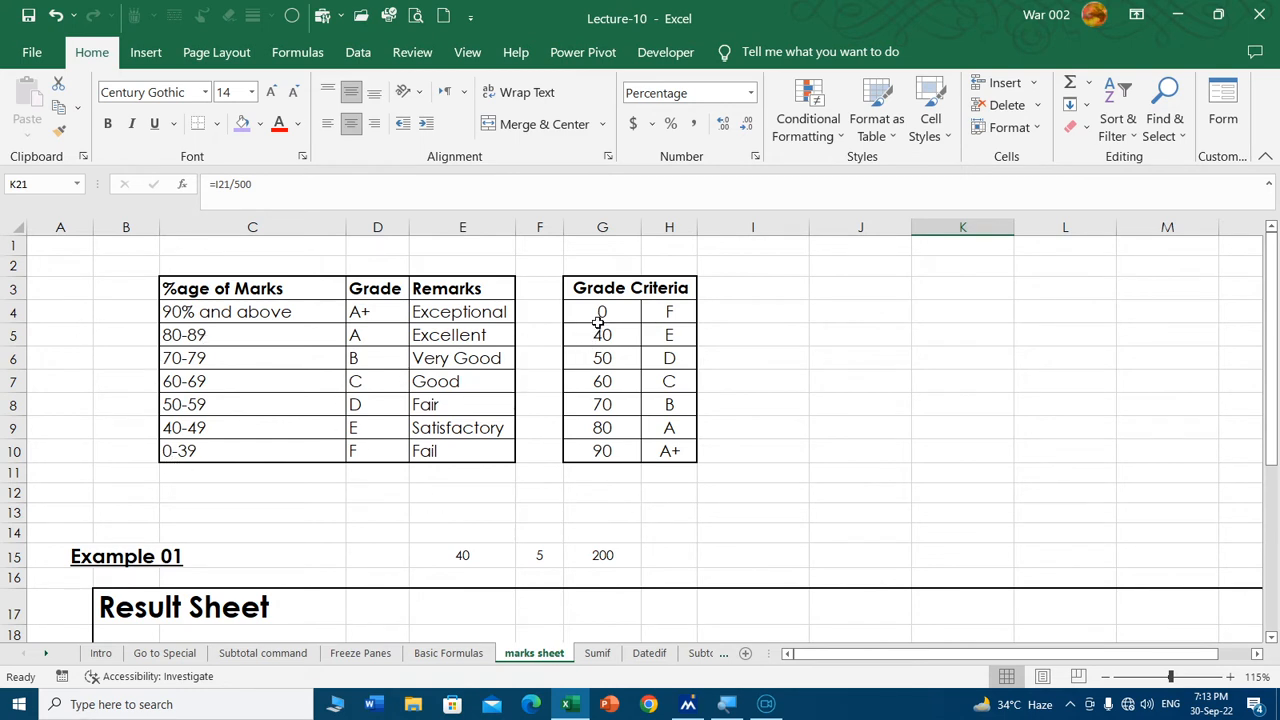
left_click(675, 319)
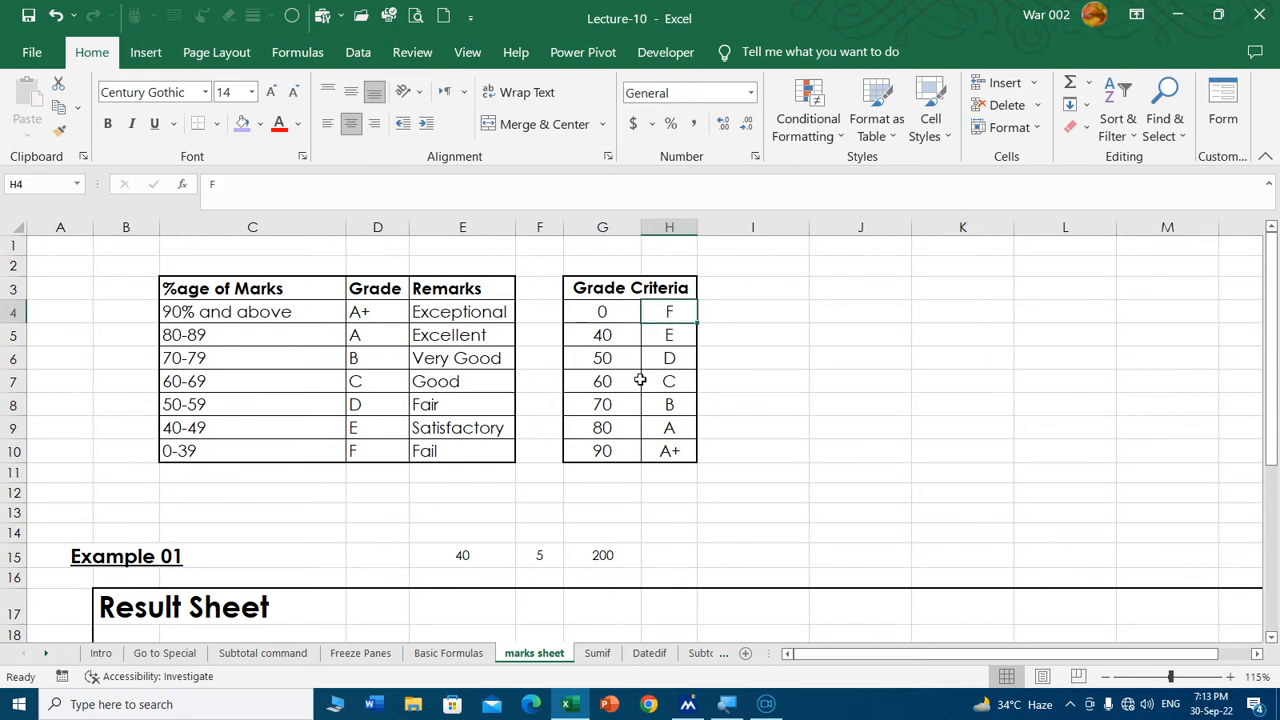
scroll(640, 381, "down", 1)
scroll(620, 372, "up", 1)
left_click(614, 362)
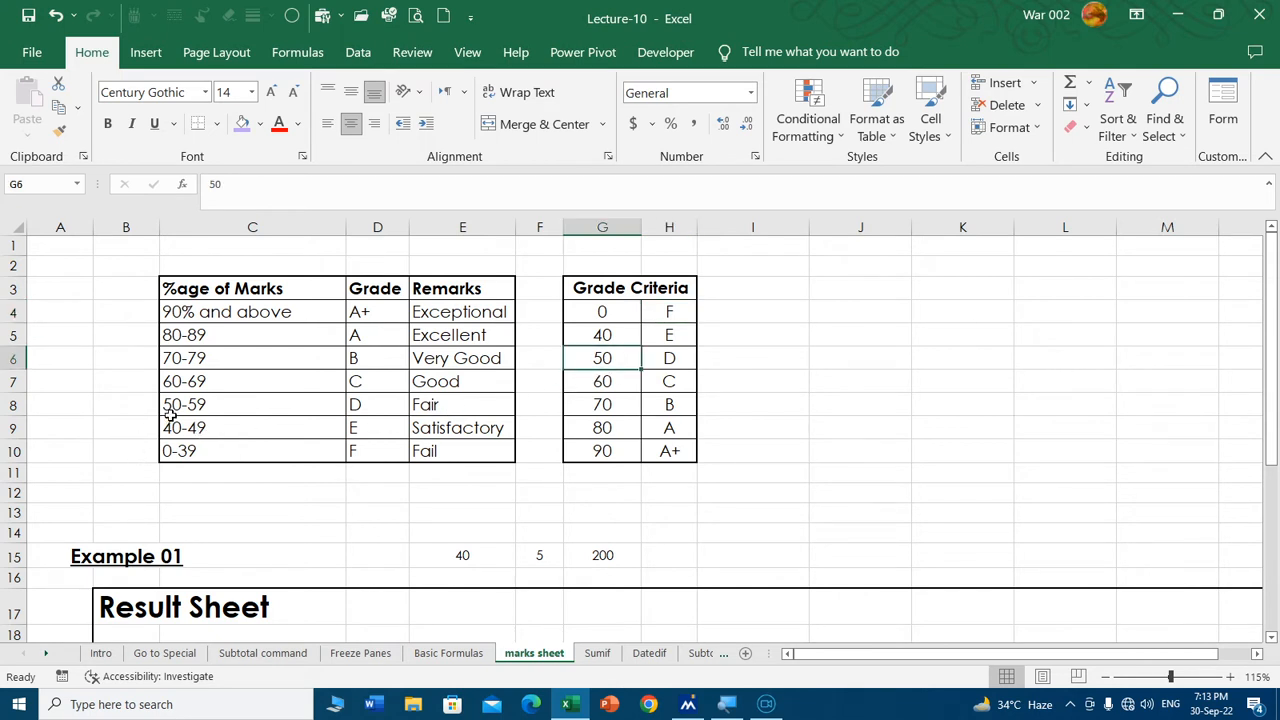
left_click(662, 358)
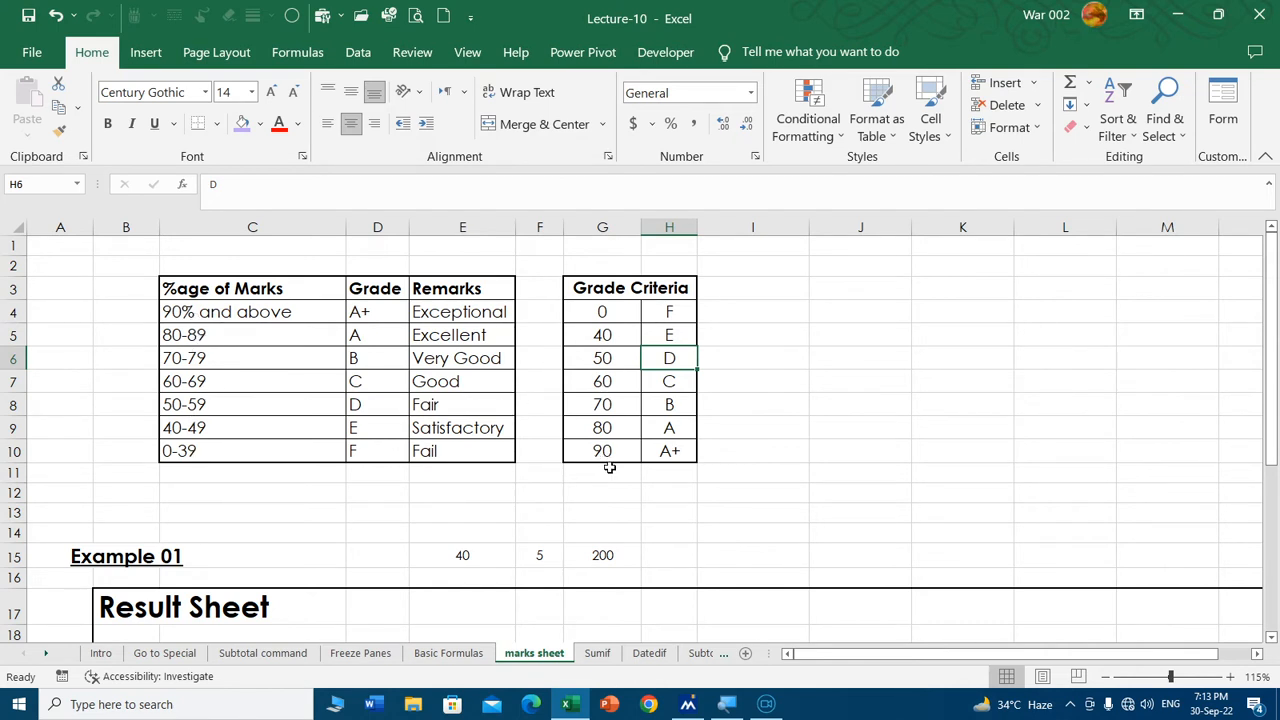
Widen the result table's Grade column M.
scroll(610, 474, "down", 3)
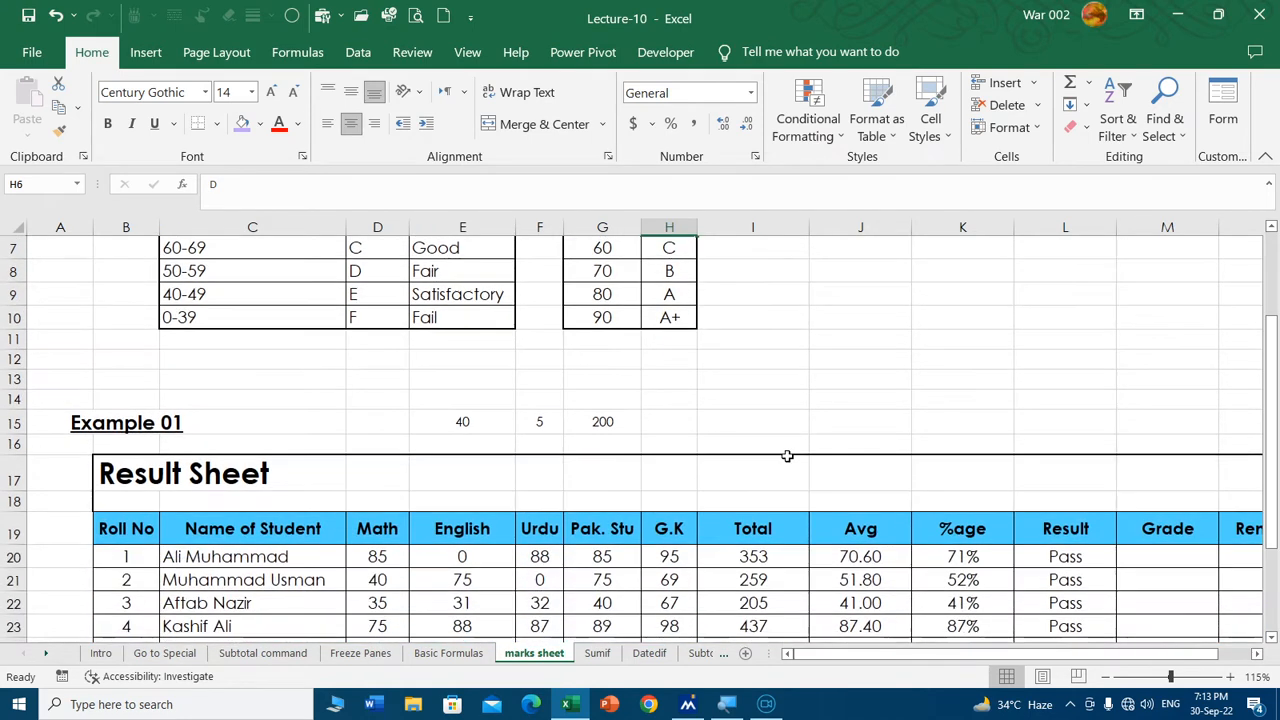
left_click_drag(1034, 651, 1123, 617)
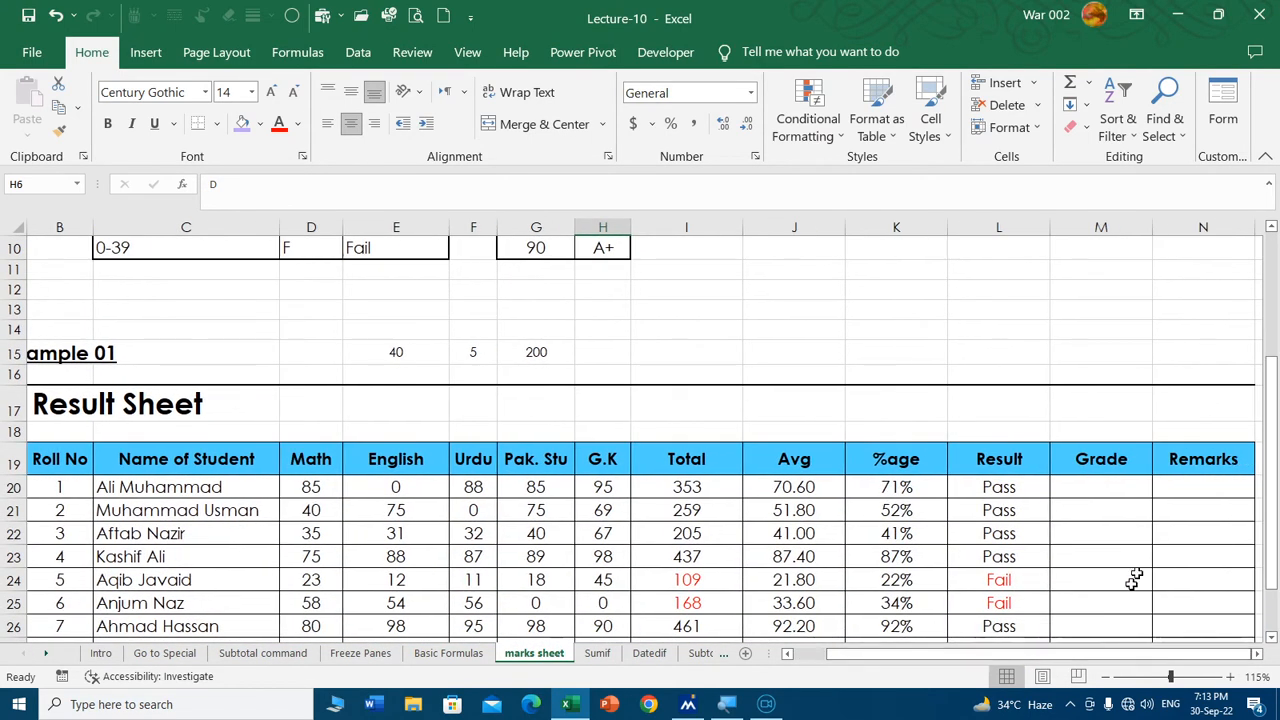
scroll(1151, 560, "down", 1)
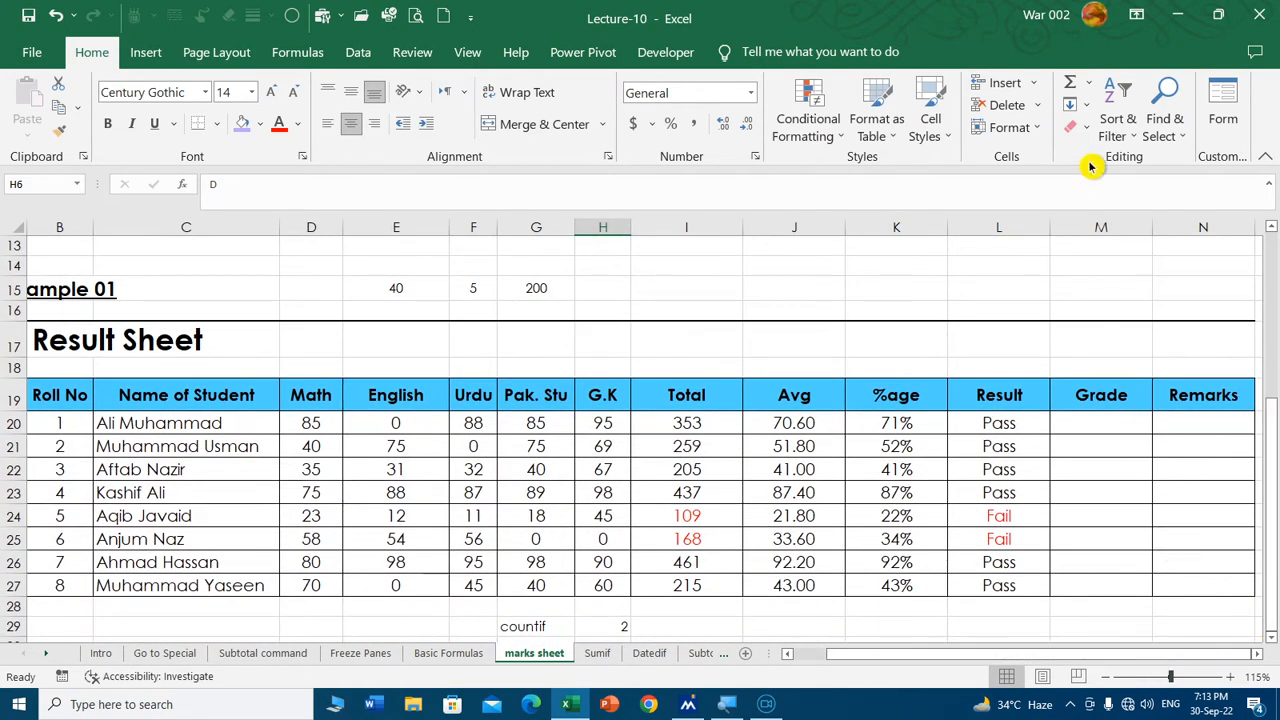
left_click_drag(1152, 230, 1240, 246)
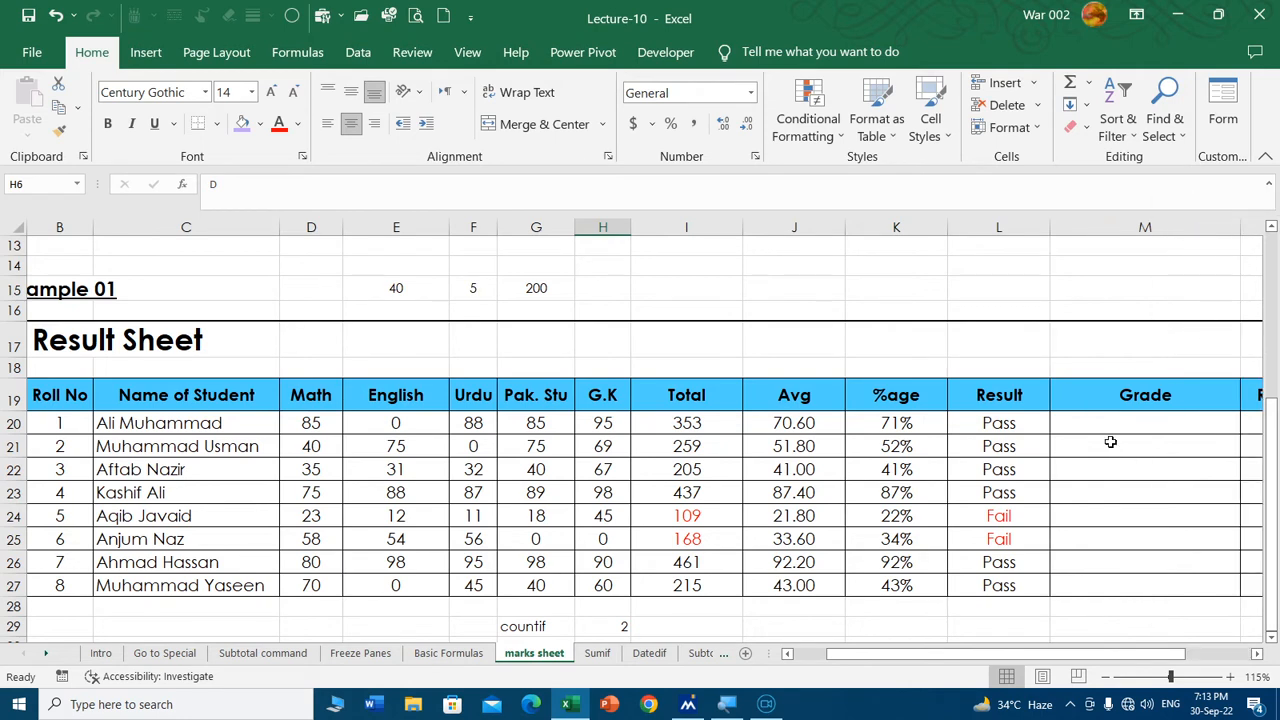
Start a VLOOKUP formula in M20 for the first student's grade, with the percentage in K20 as the lookup value.
left_click(1110, 423)
scroll(1110, 423, "right", 2)
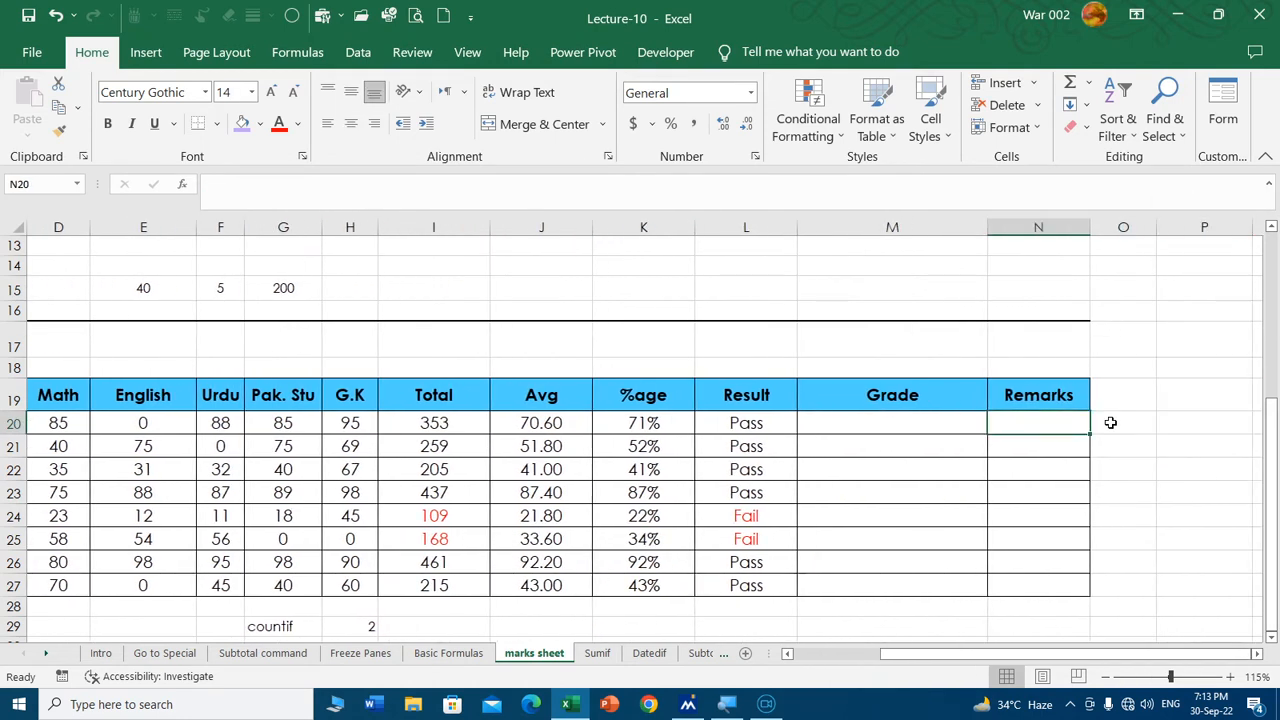
type("=v")
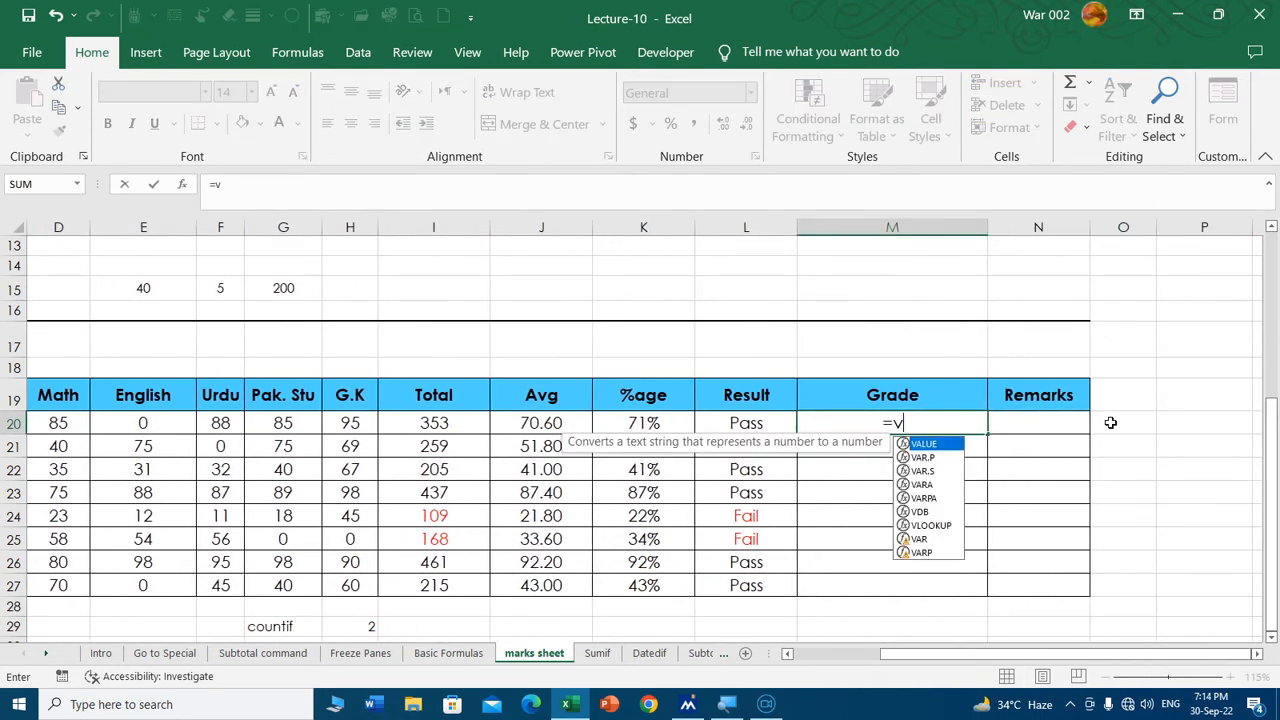
type("lookup")
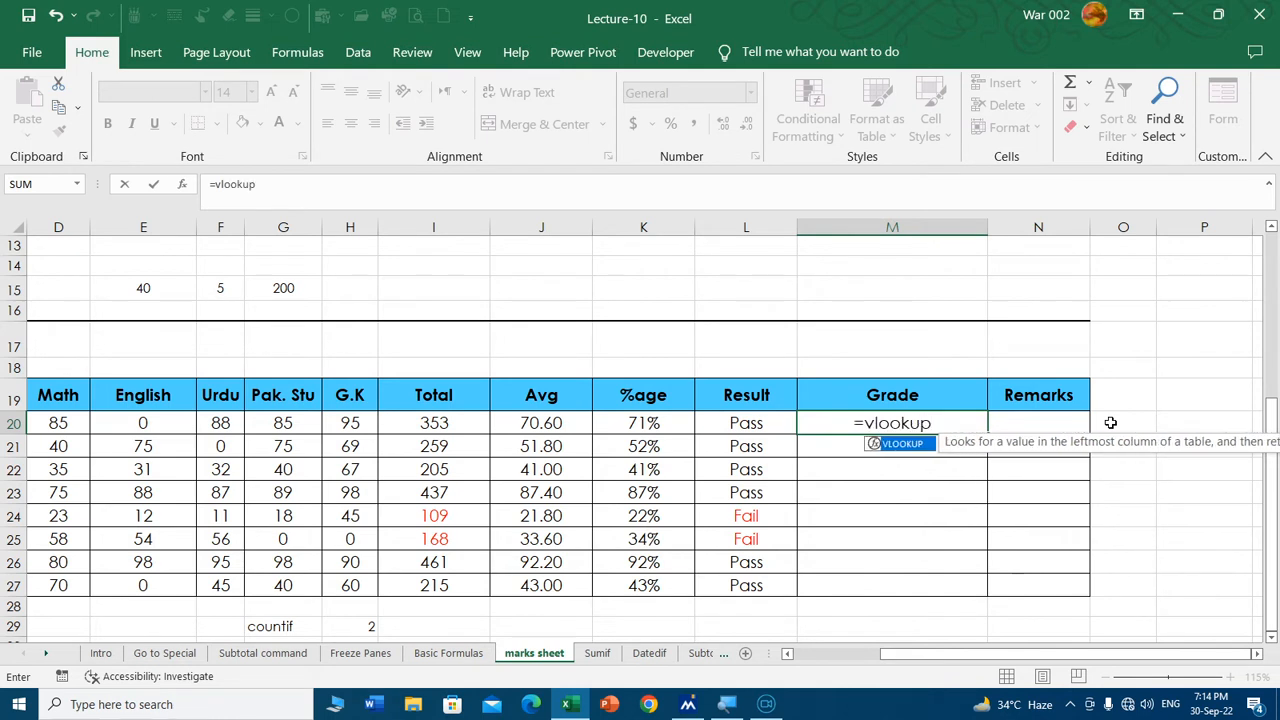
key("Tab")
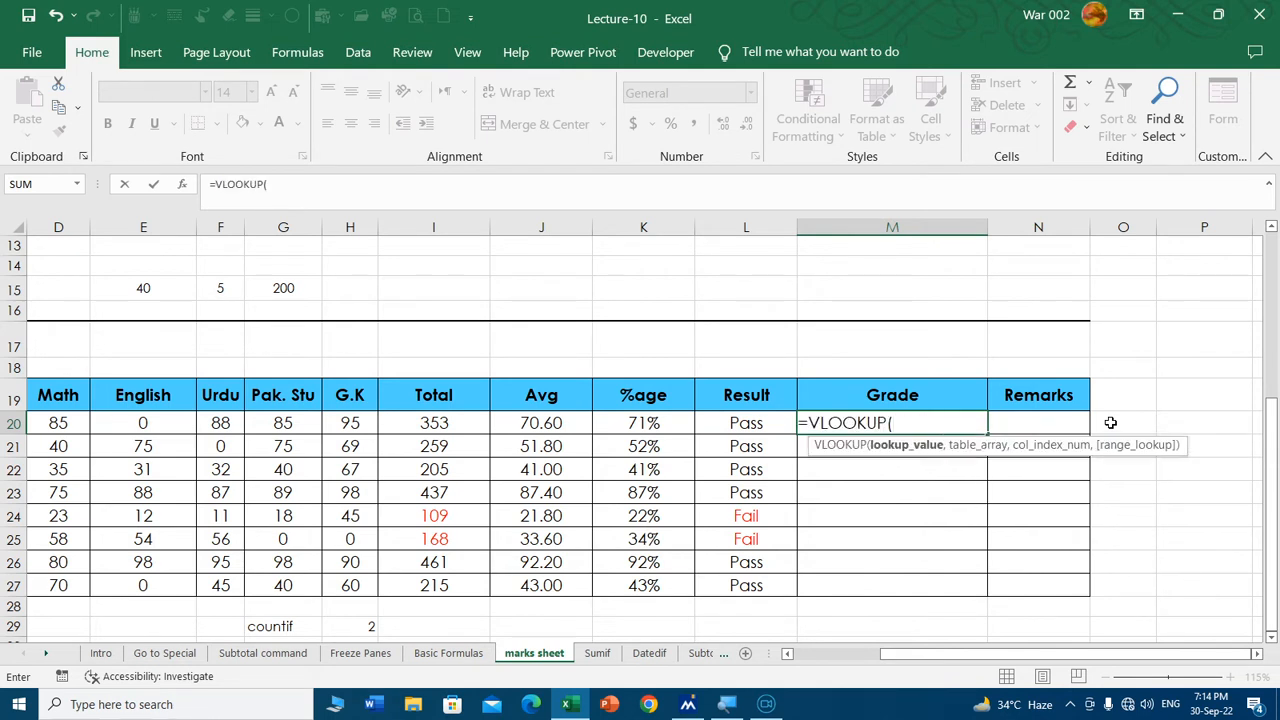
left_click(667, 425)
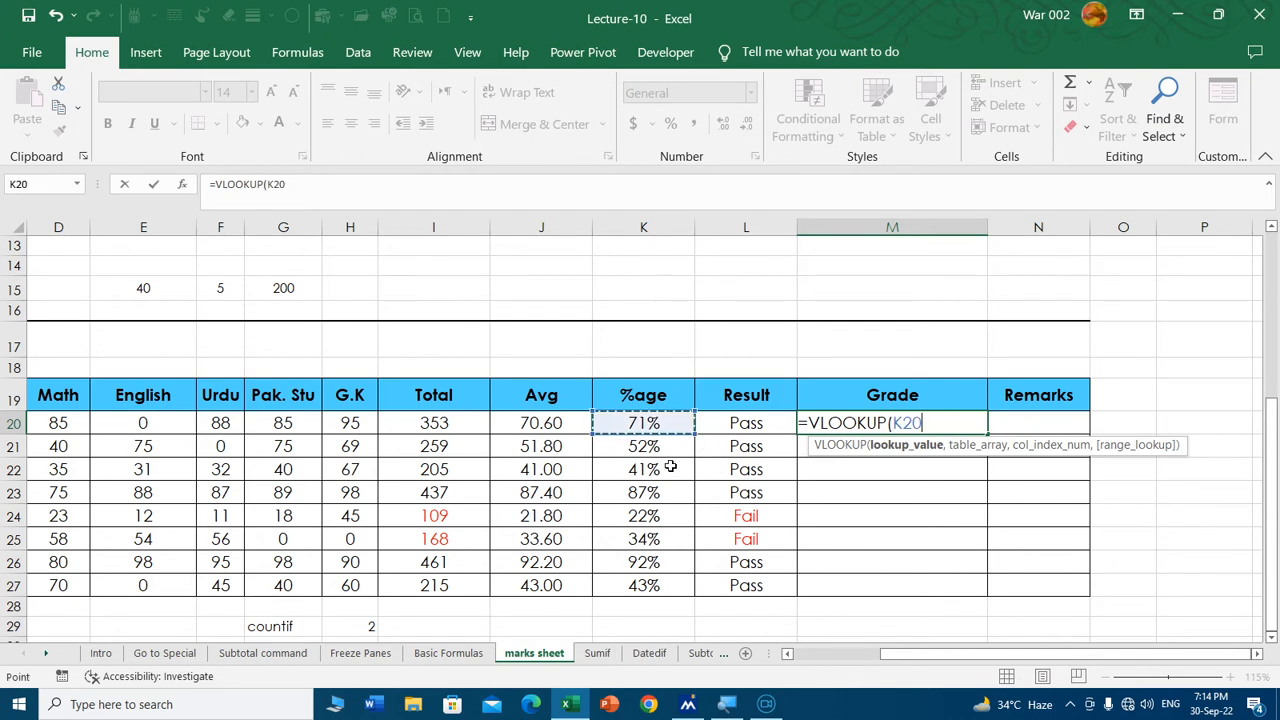
type(",")
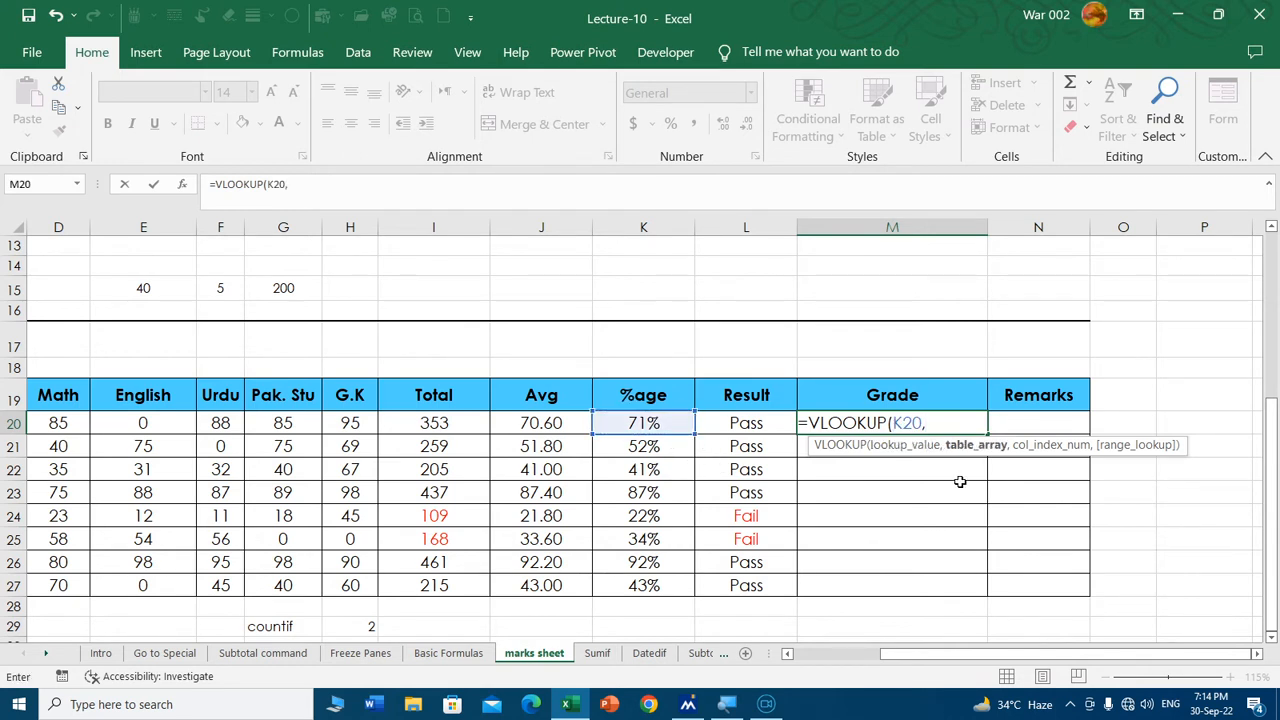
Add the Grade Criteria range G4:H10 as the VLOOKUP table array in M20, locked as the absolute reference $G$4:$H$10.
left_click_drag(1275, 425, 1270, 275)
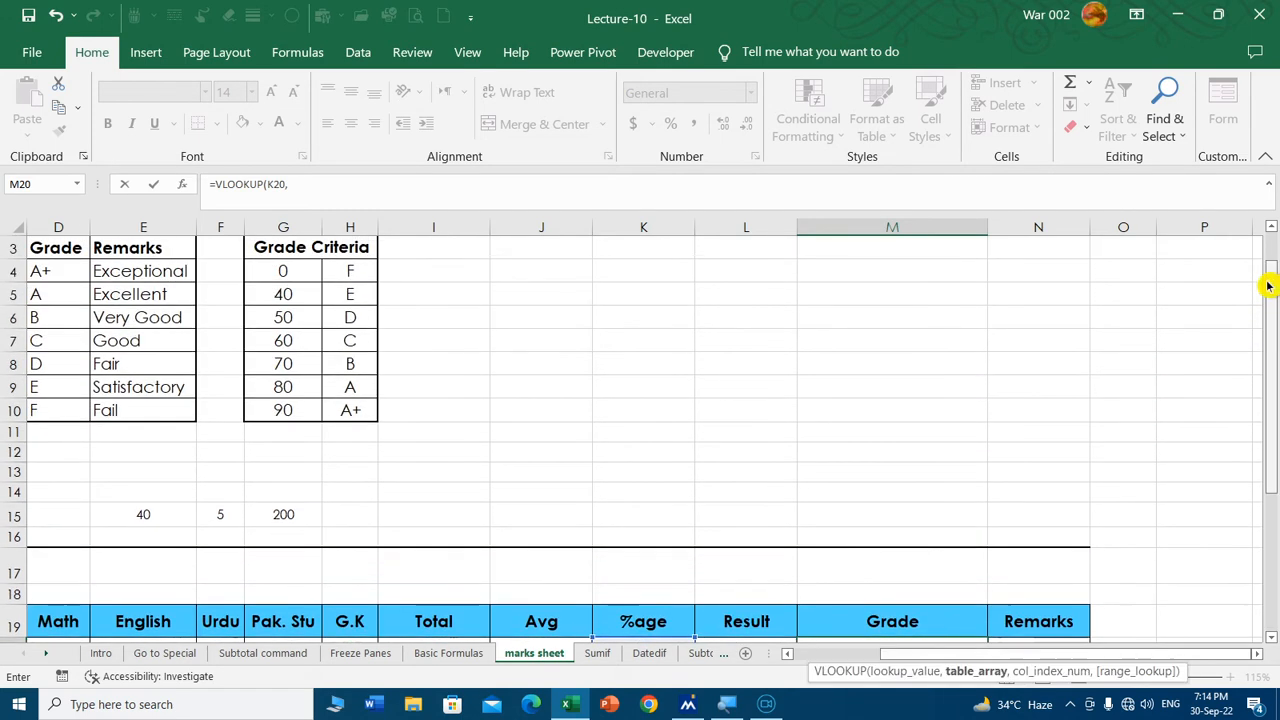
left_click_drag(285, 270, 340, 412)
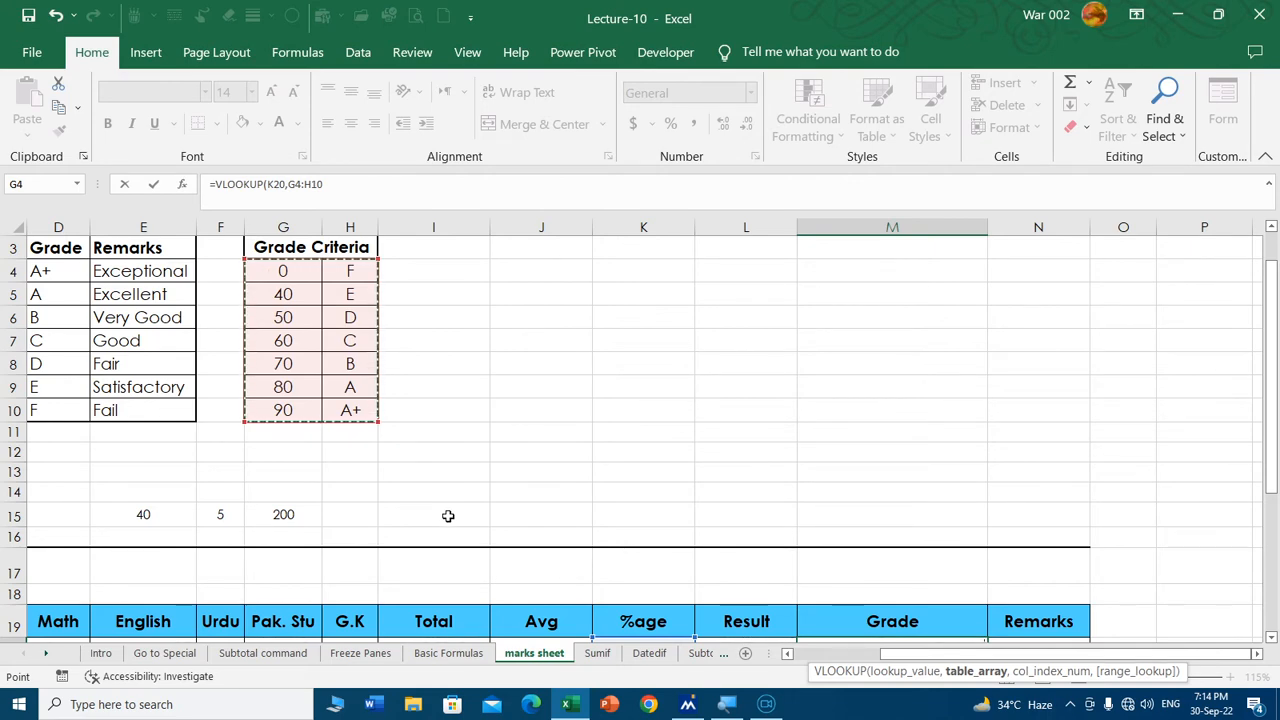
key("F4")
scroll(677, 403, "up", 4)
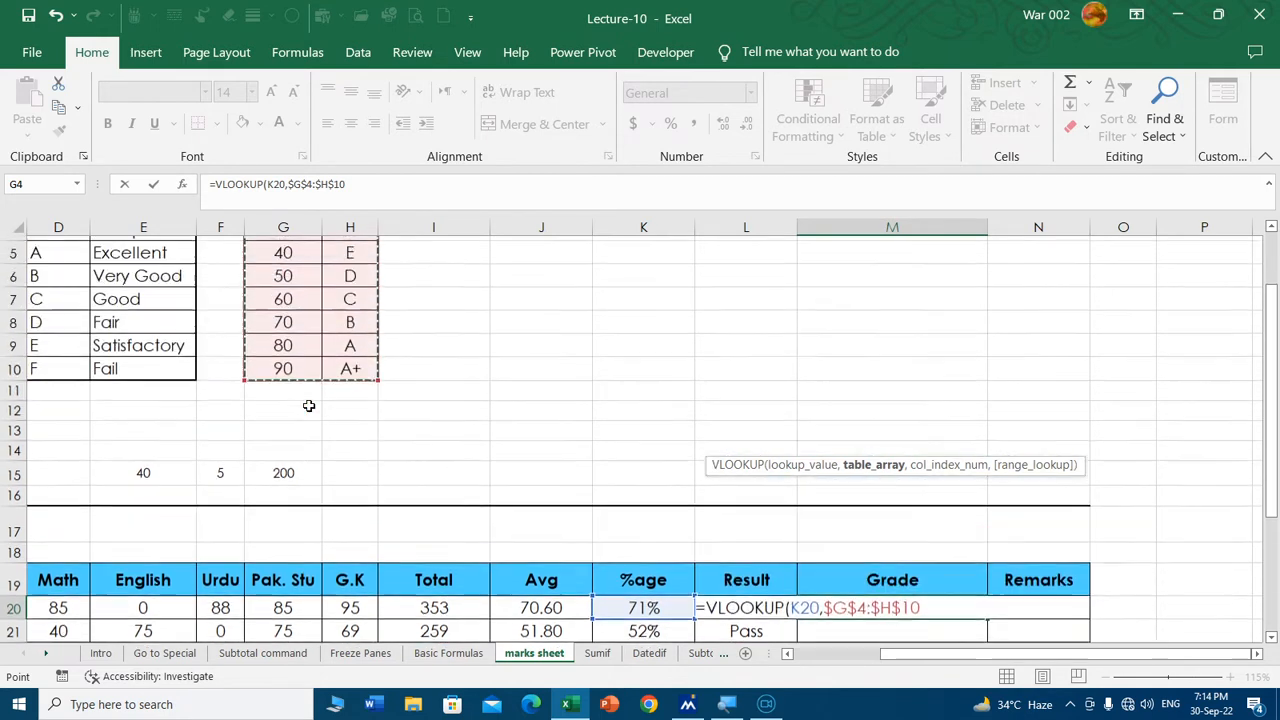
scroll(929, 503, "down", 4)
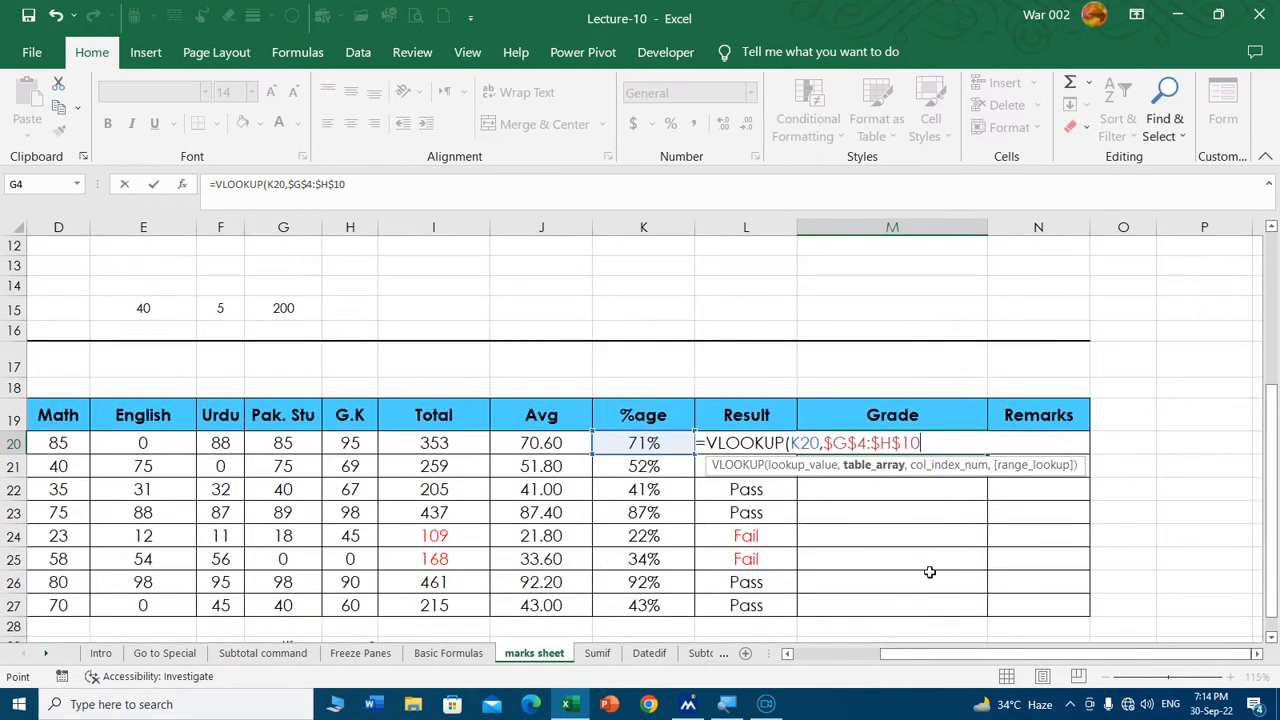
type(",")
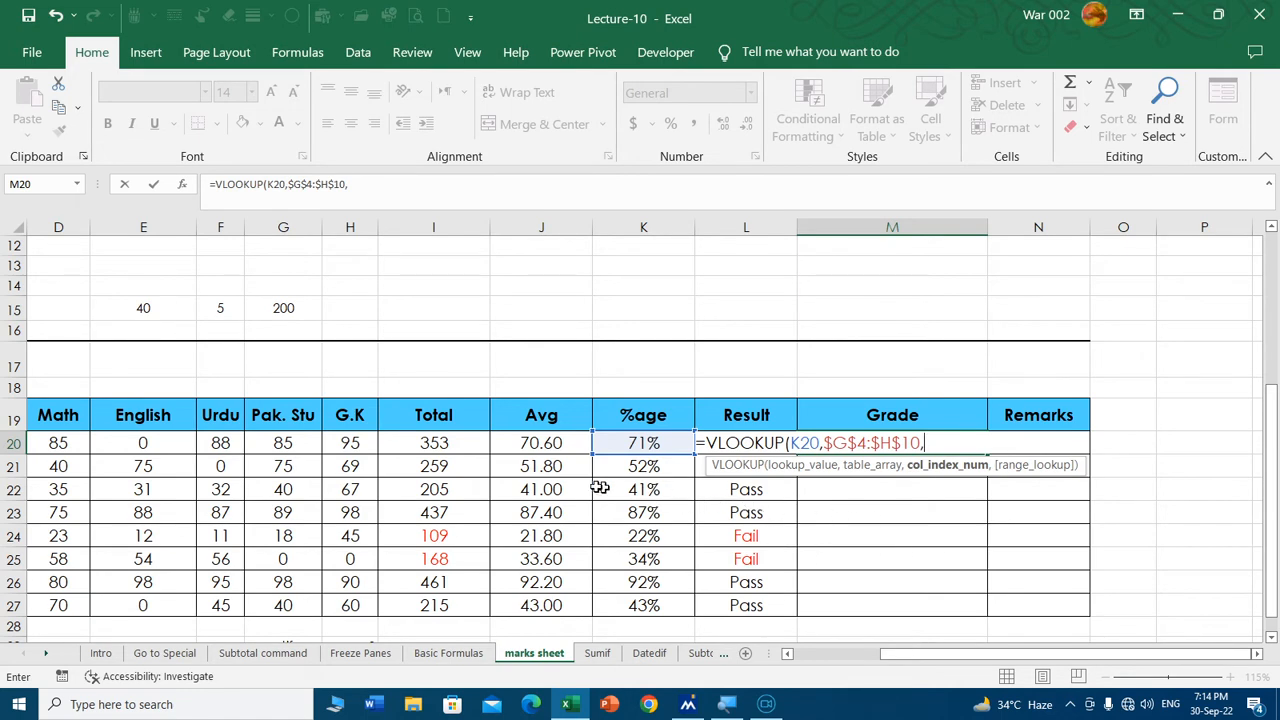
Complete the VLOOKUP in M20 with column index 2 and range lookup 1 for an approximate match.
scroll(648, 505, "up", 4)
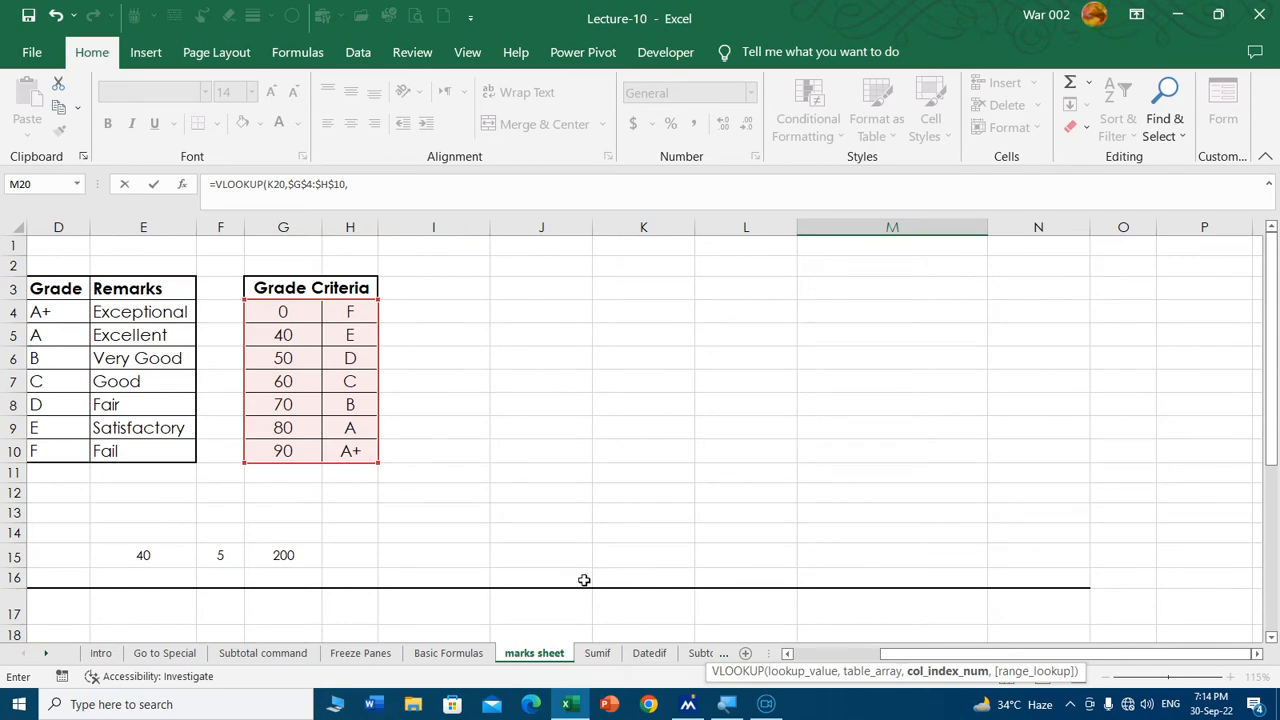
type("2,")
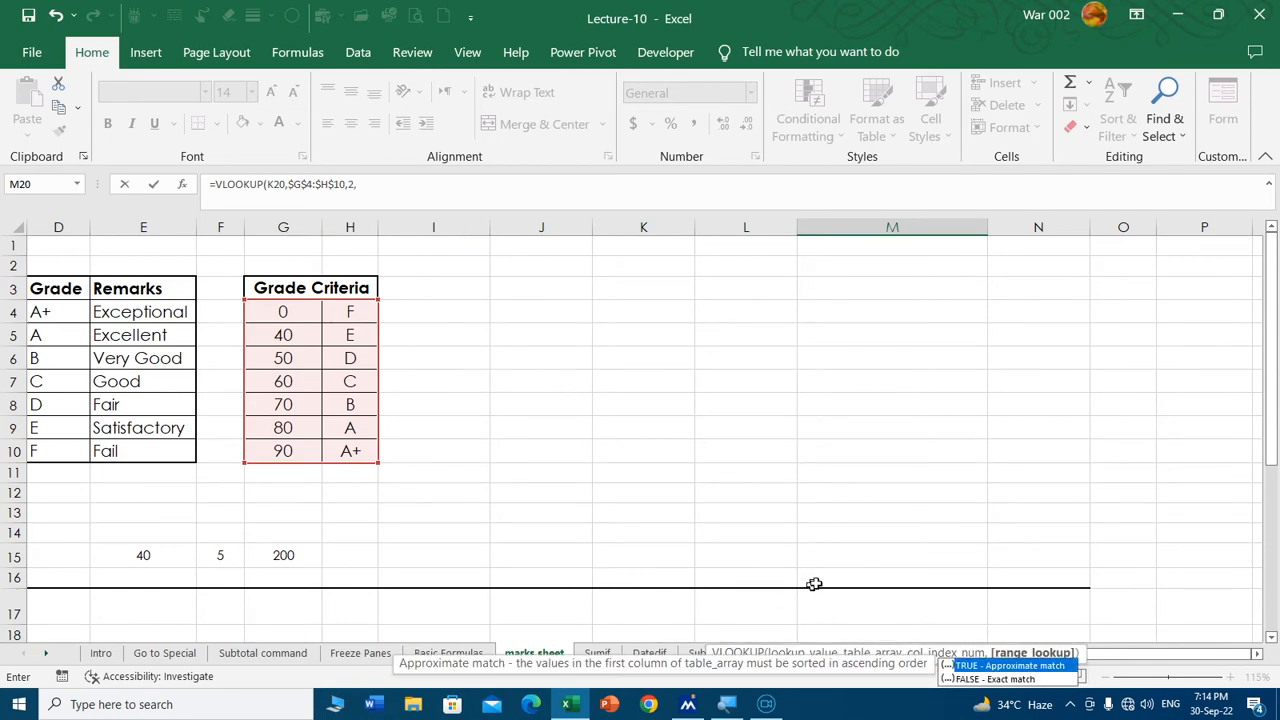
scroll(811, 583, "down", 2)
scroll(957, 589, "down", 1)
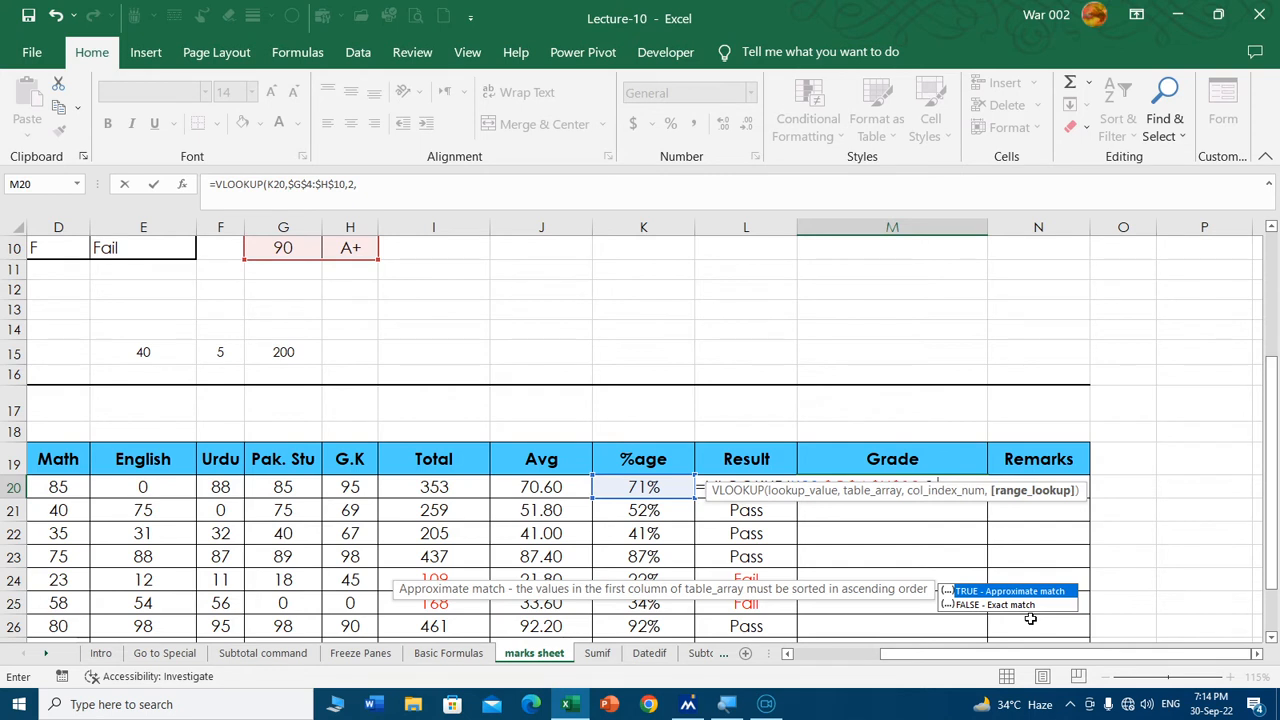
type("1")
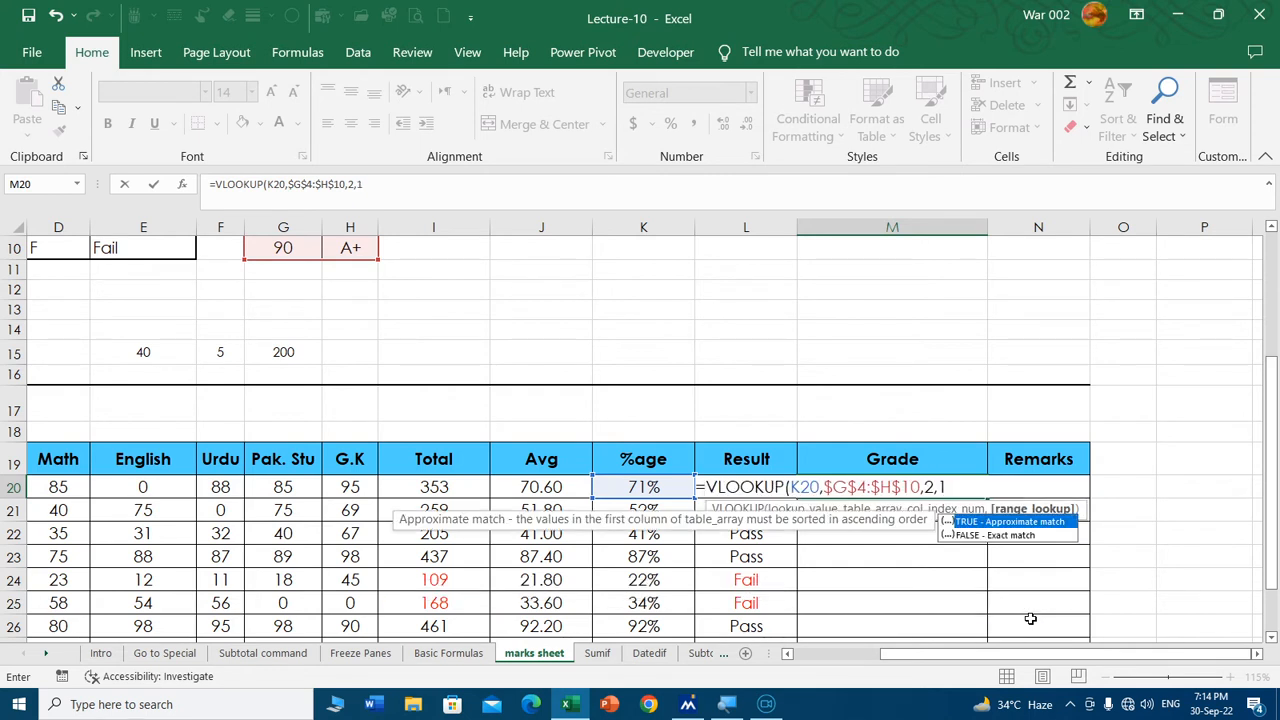
type(")")
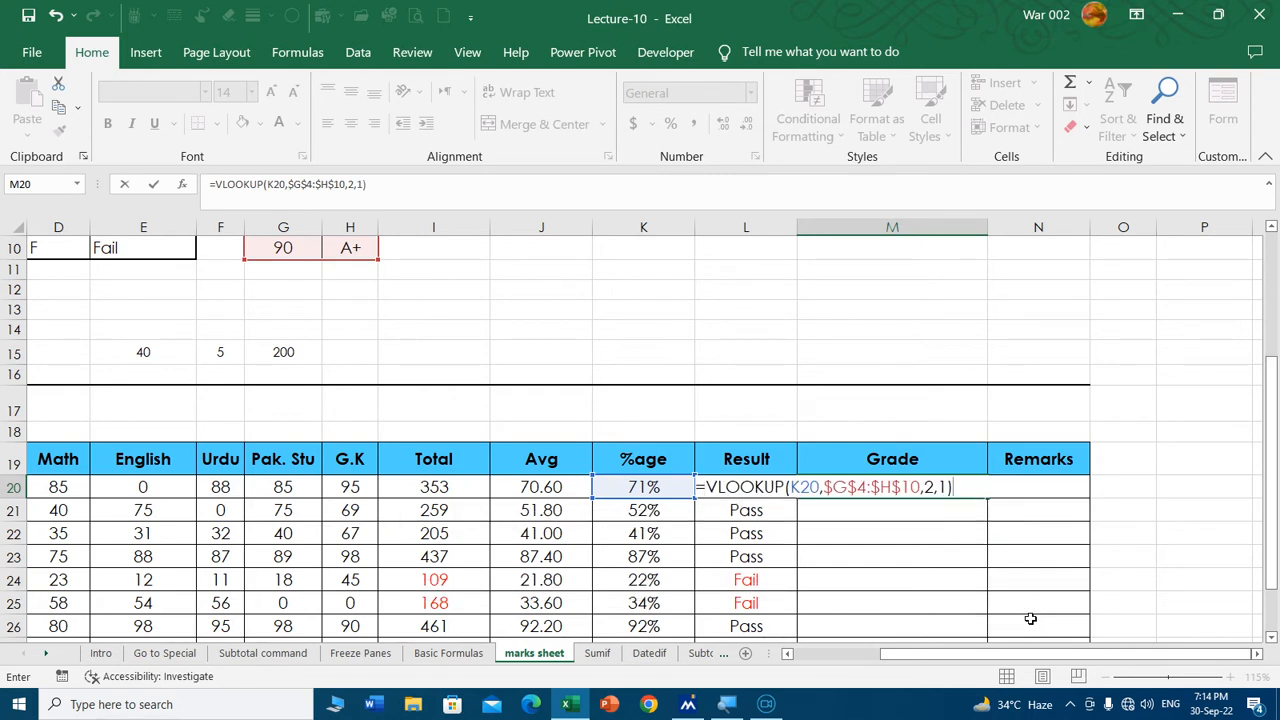
key("Return")
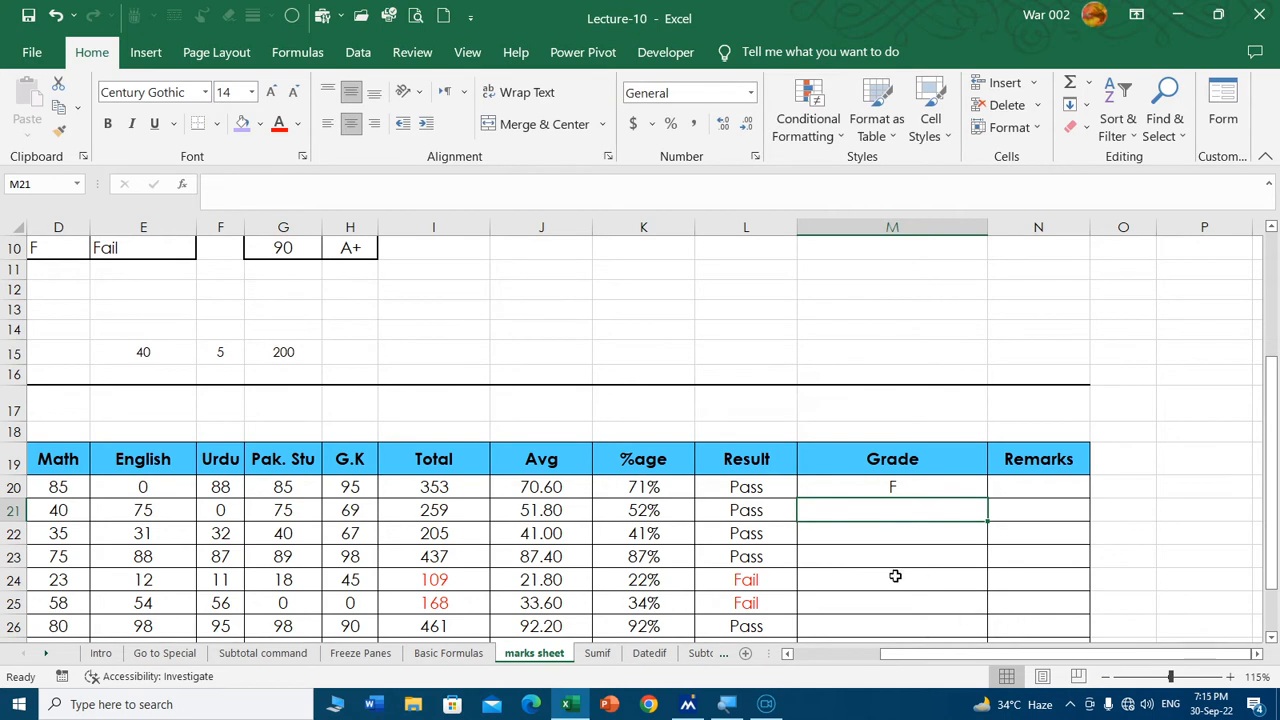
Fill the Grade formula from M20 down to M27 for all students.
left_click(890, 484)
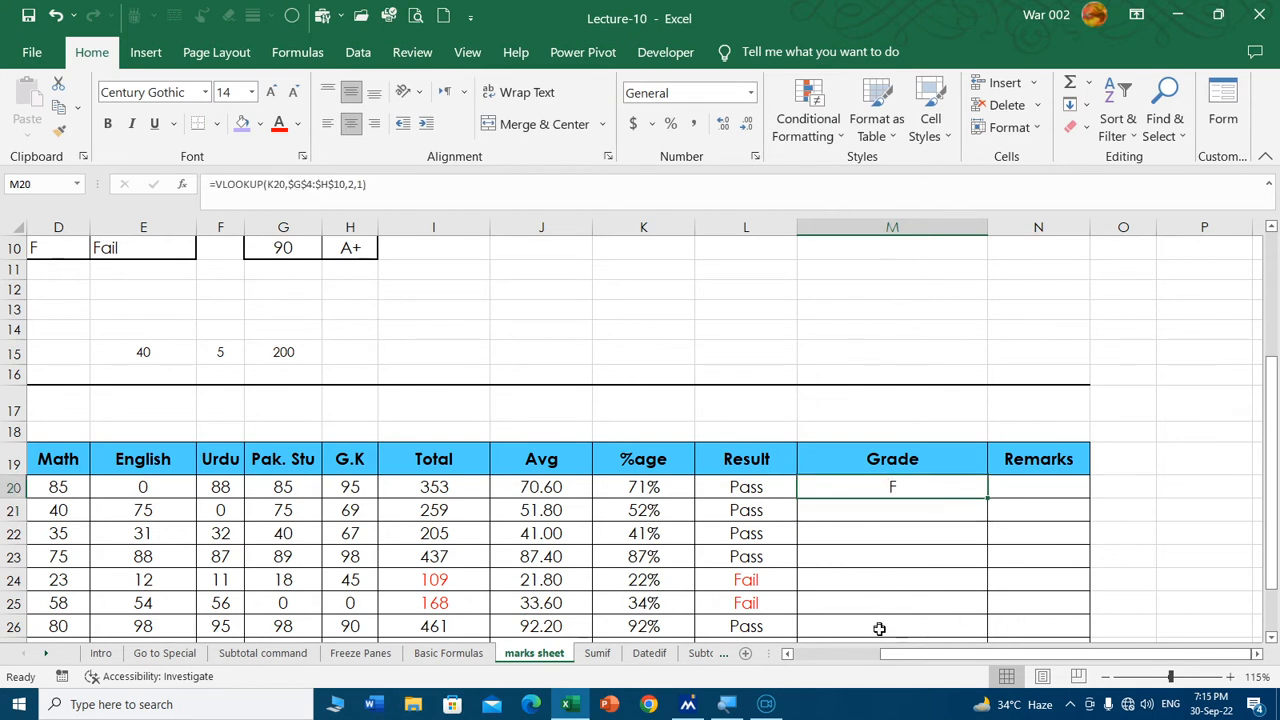
left_click_drag(908, 664, 872, 662)
scroll(623, 449, "up", 2)
scroll(623, 449, "down", 3)
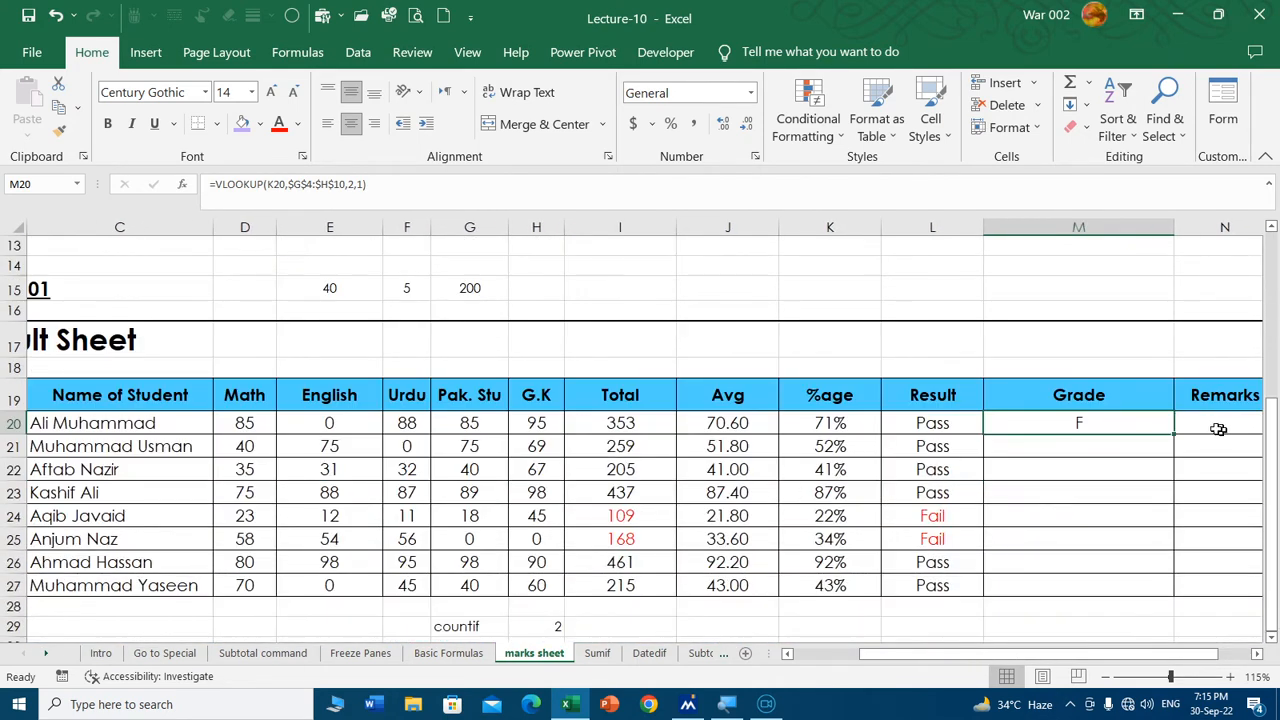
double_click(1175, 434)
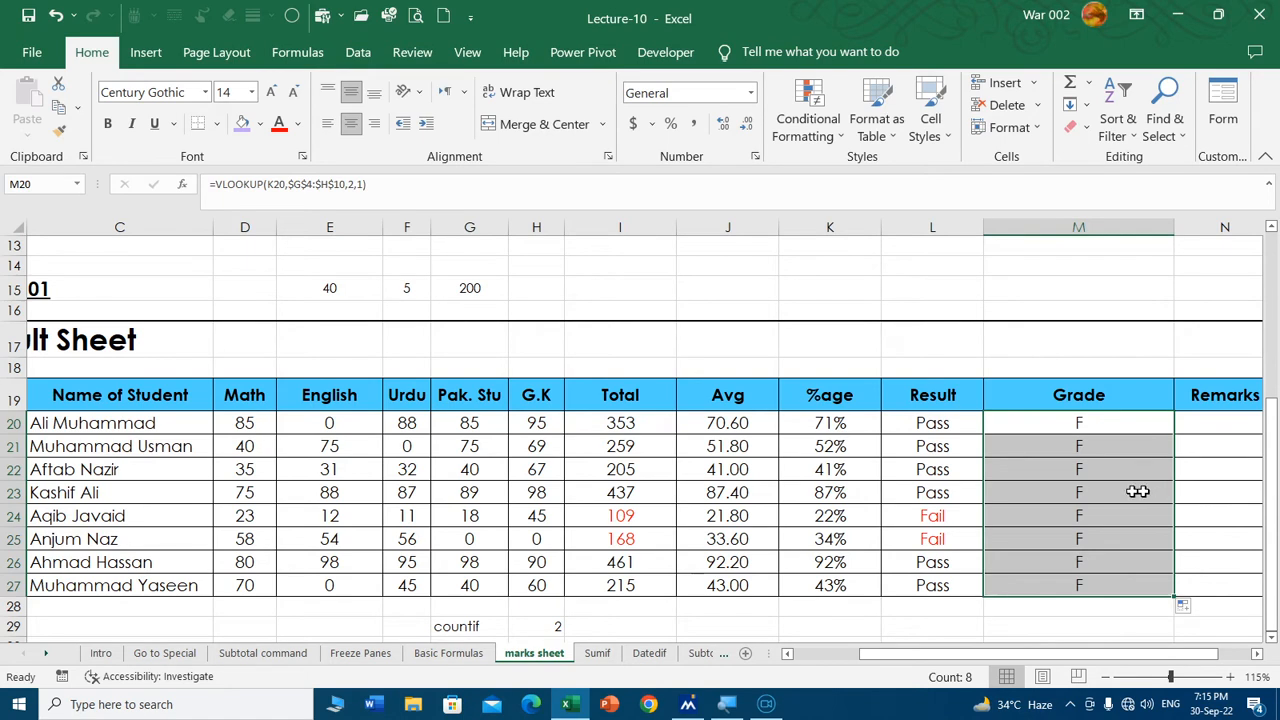
Check the filled Grade column and inspect the references of the VLOOKUP formula in M20 without changing it.
left_click(1143, 491)
left_click_drag(1040, 660, 1071, 663)
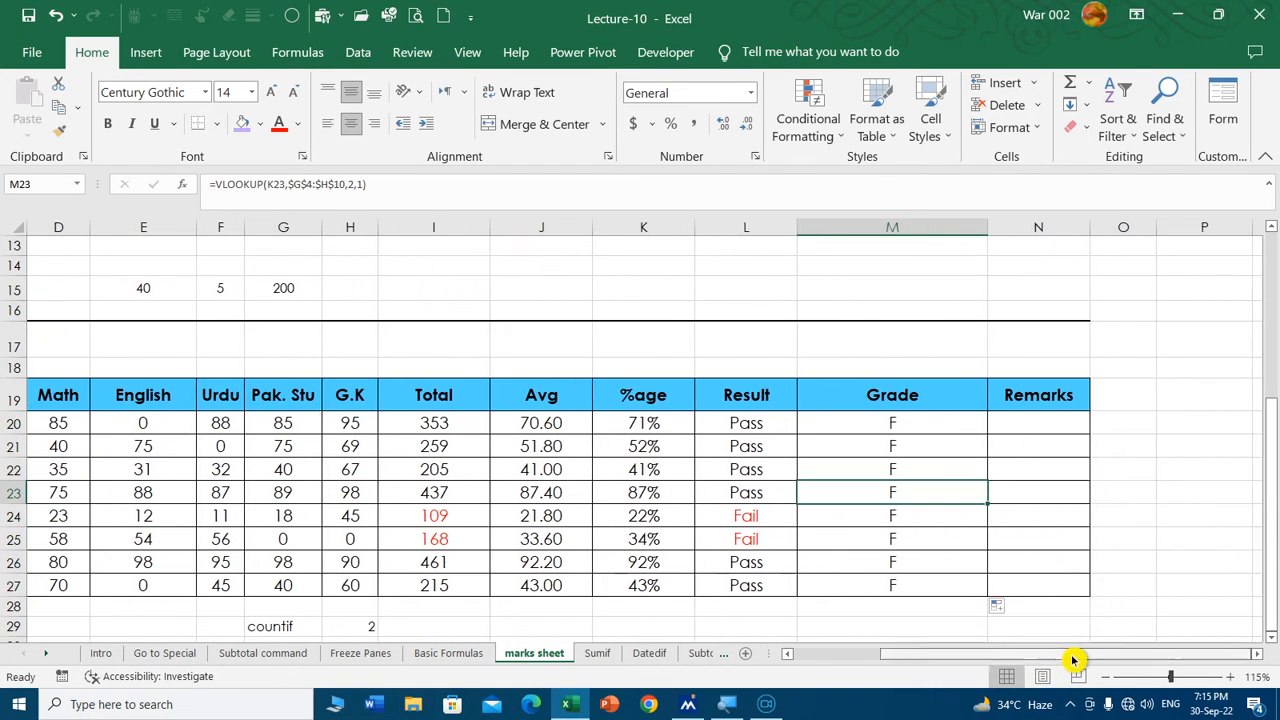
double_click(907, 420)
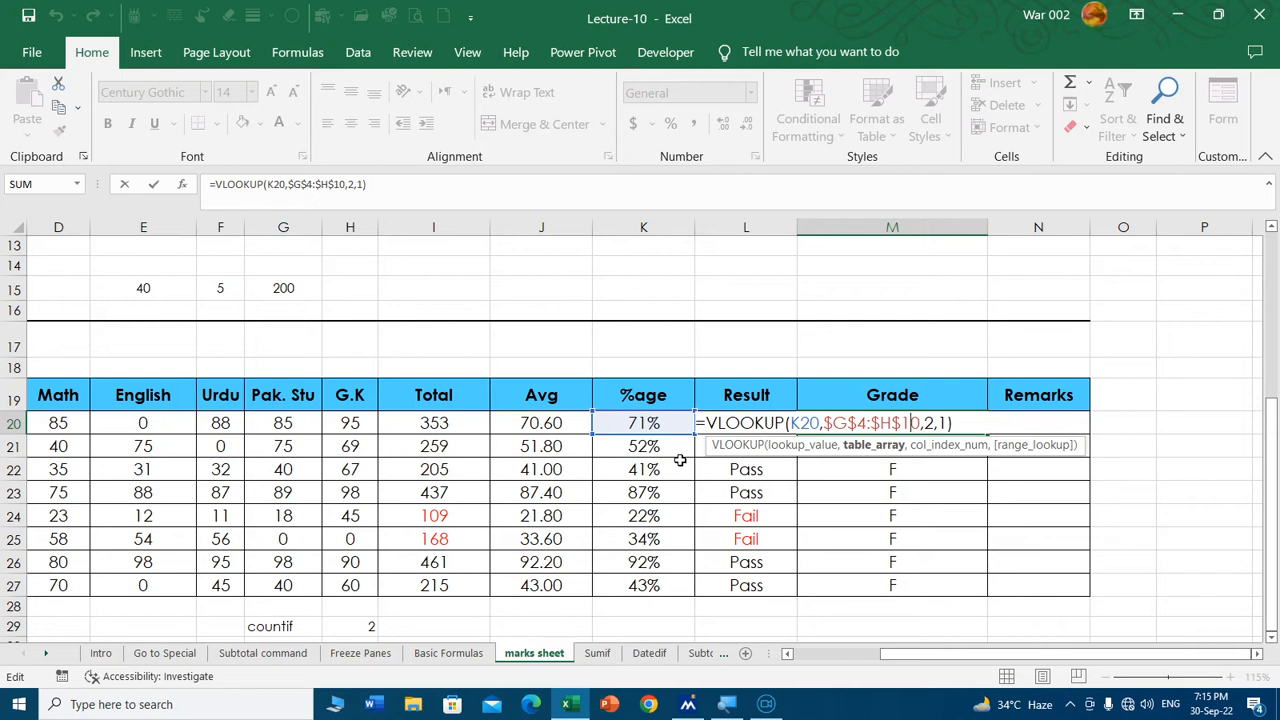
key("ctrl+Return")
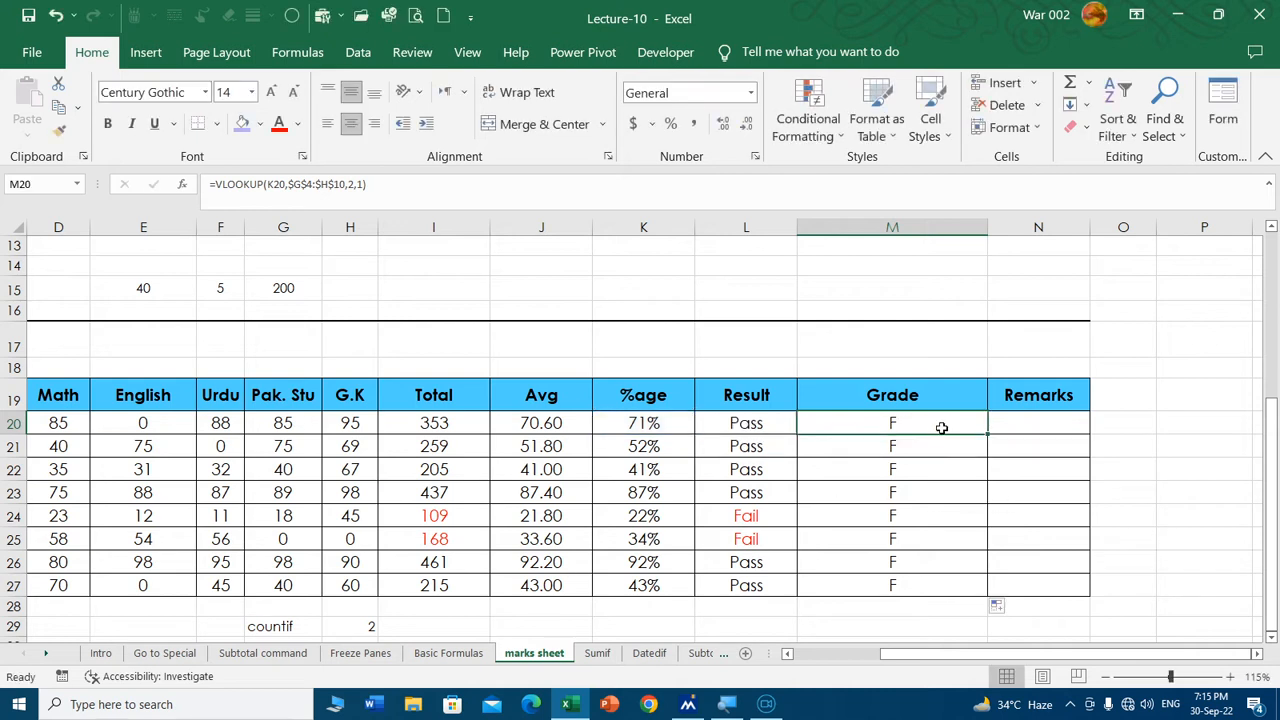
Clear the Grade column formulas in M20:M27.
key("Delete")
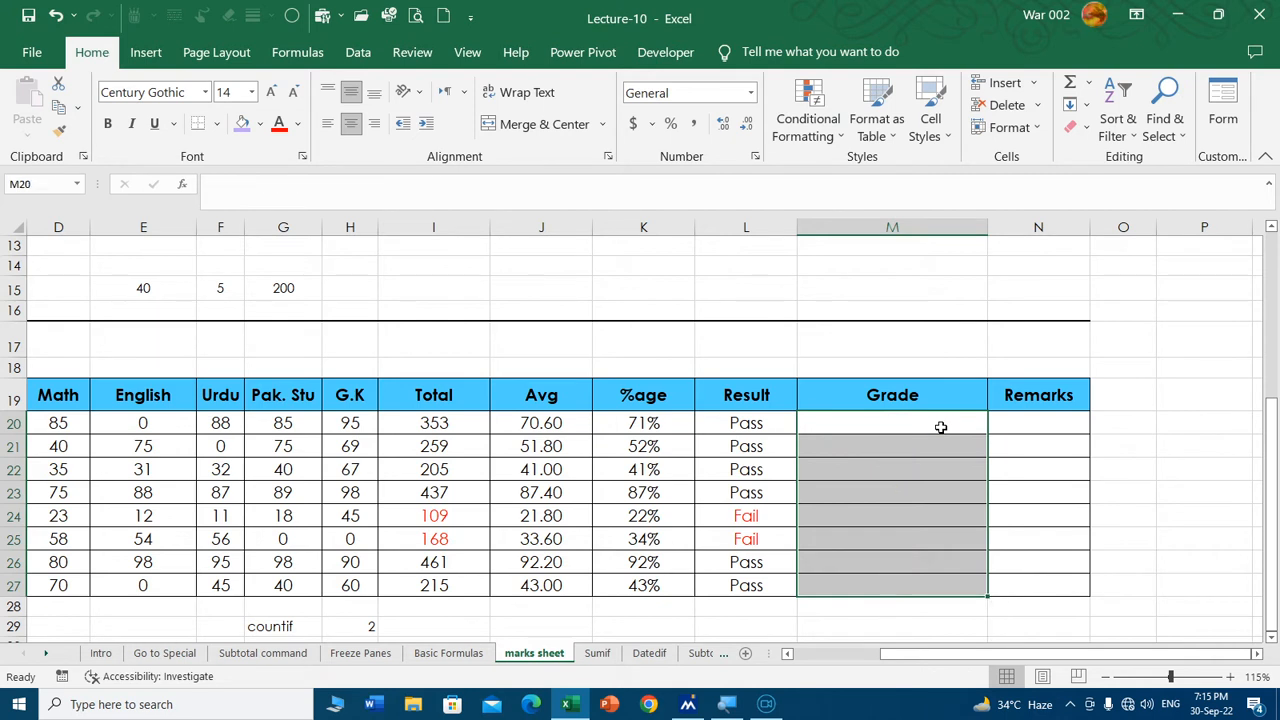
left_click(941, 427)
type("=vloo")
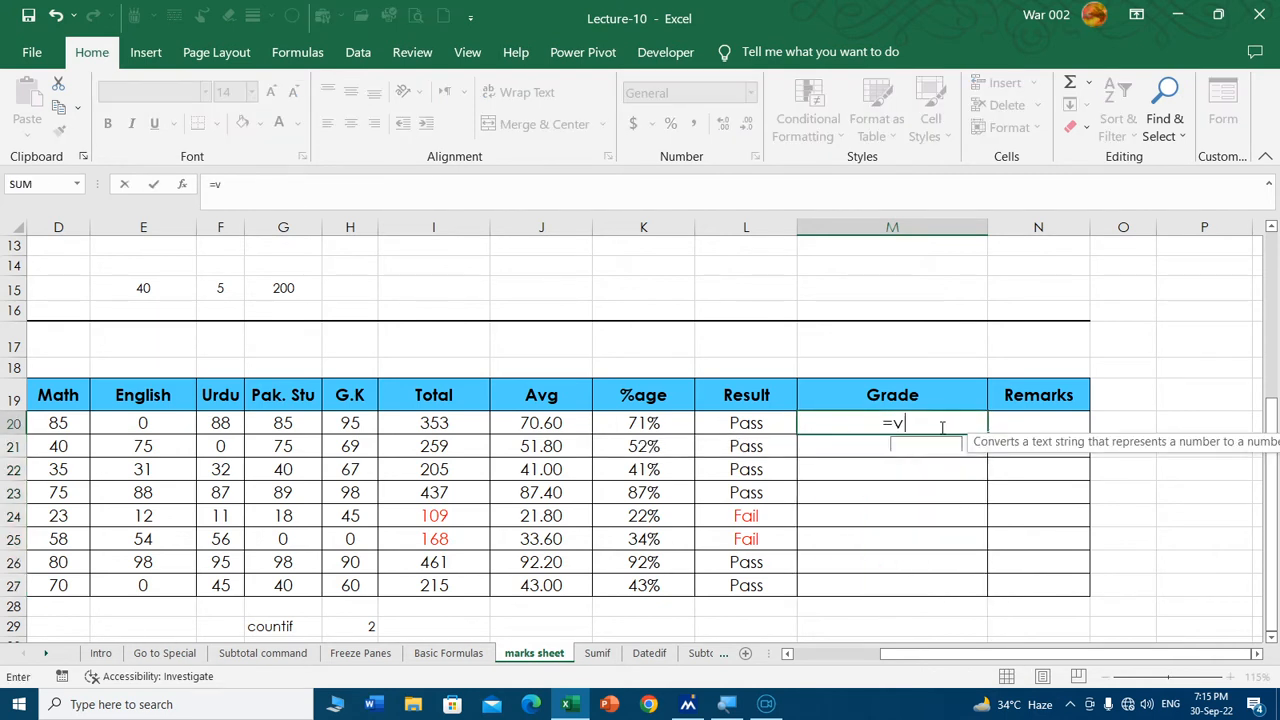
key("Tab")
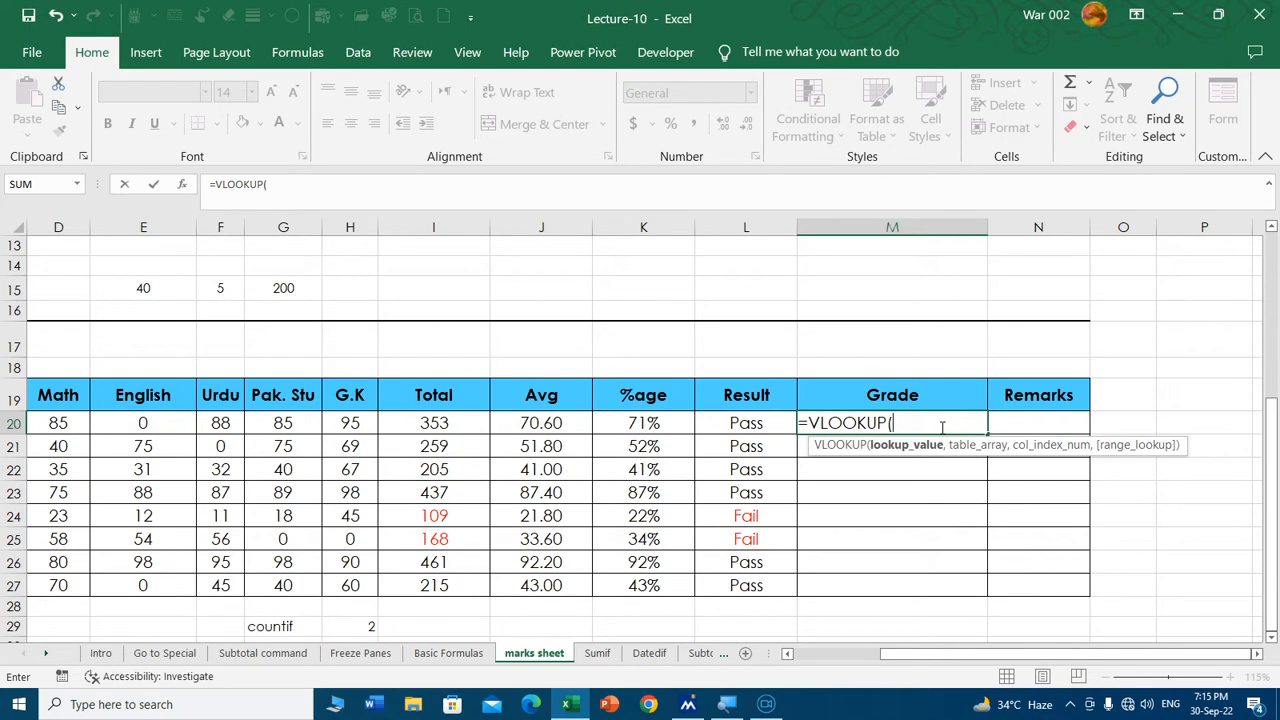
key("Escape")
Change the number format of the %age values in K20:K27 to Number.
left_click_drag(664, 429, 660, 588)
scroll(731, 443, "left", 3)
scroll(731, 443, "up", 4)
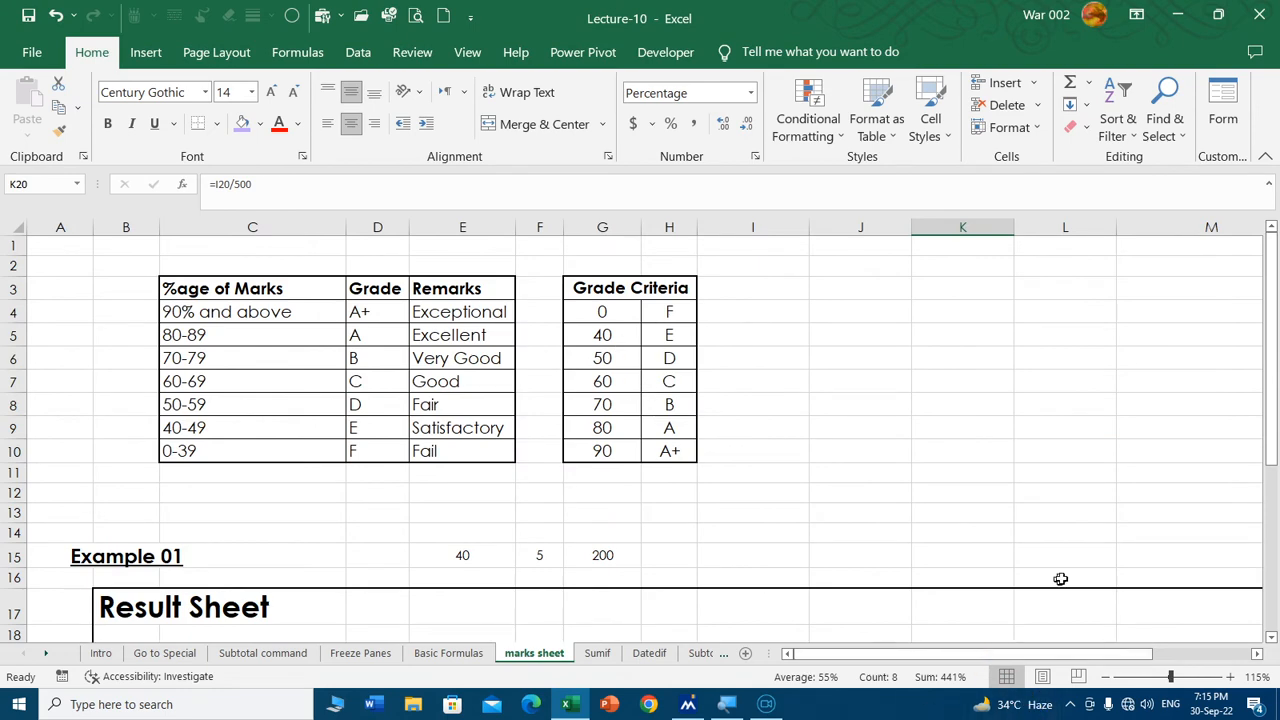
scroll(1037, 591, "down", 4)
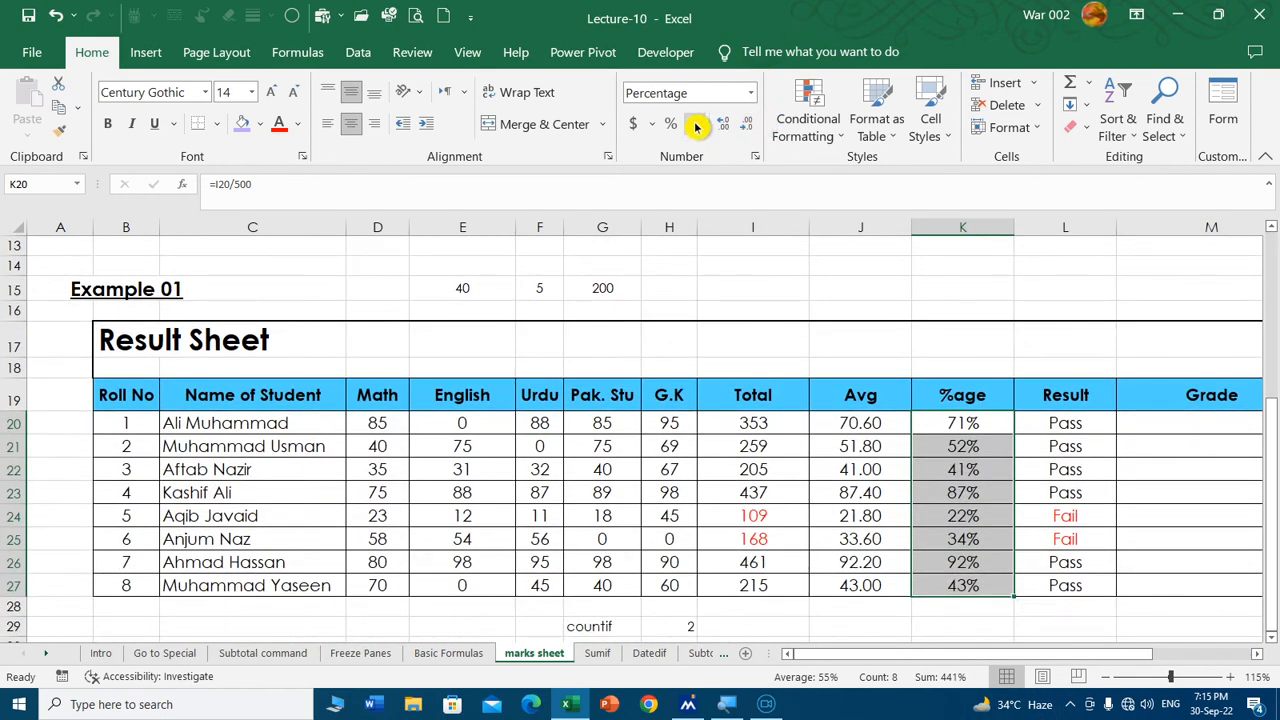
left_click(751, 93)
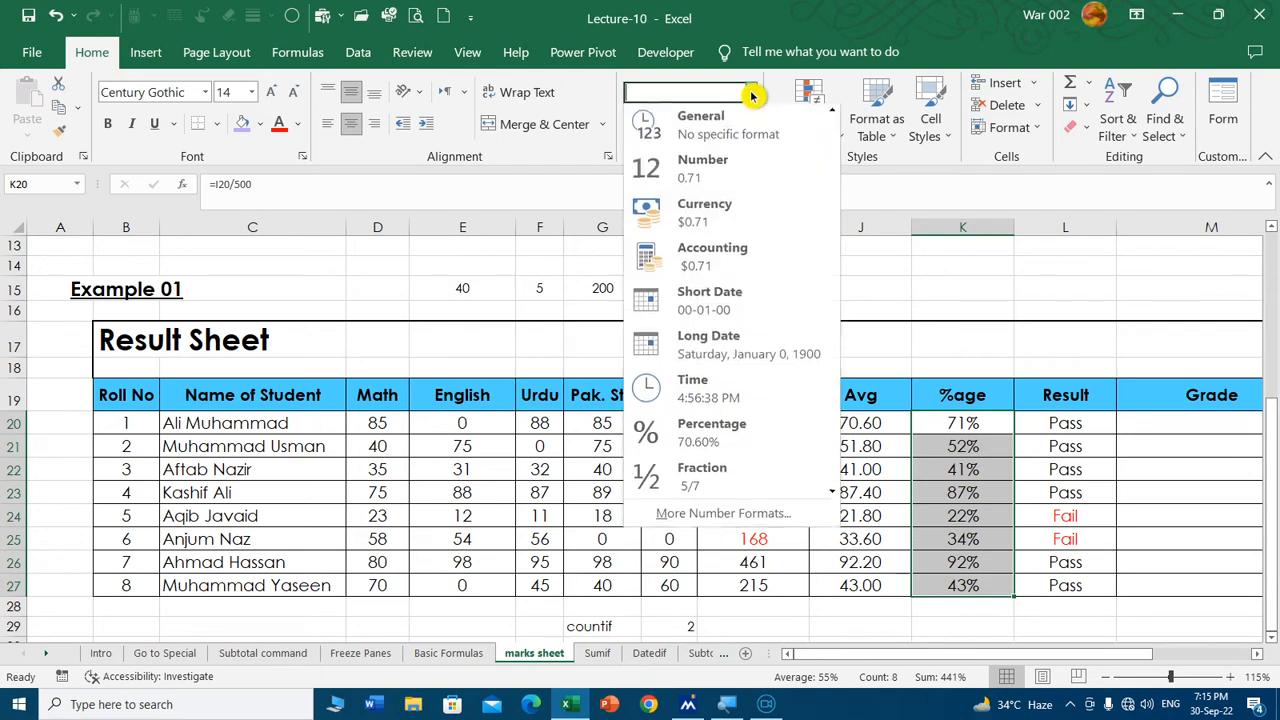
left_click(737, 175)
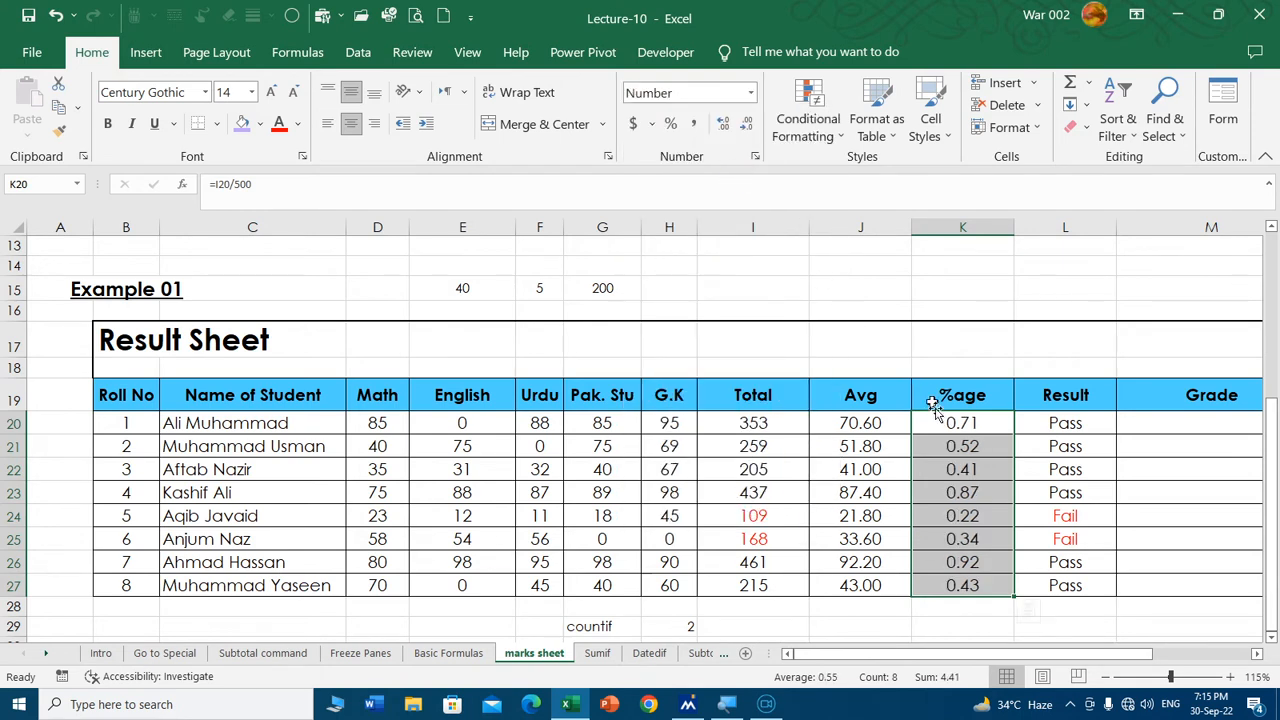
Multiply the %age formula in K20 by 100, making it =I20/500*100, and fill it down to K27.
left_click(960, 492)
key("Right")
key("Right")
key("Right")
key("Right")
key("Right")
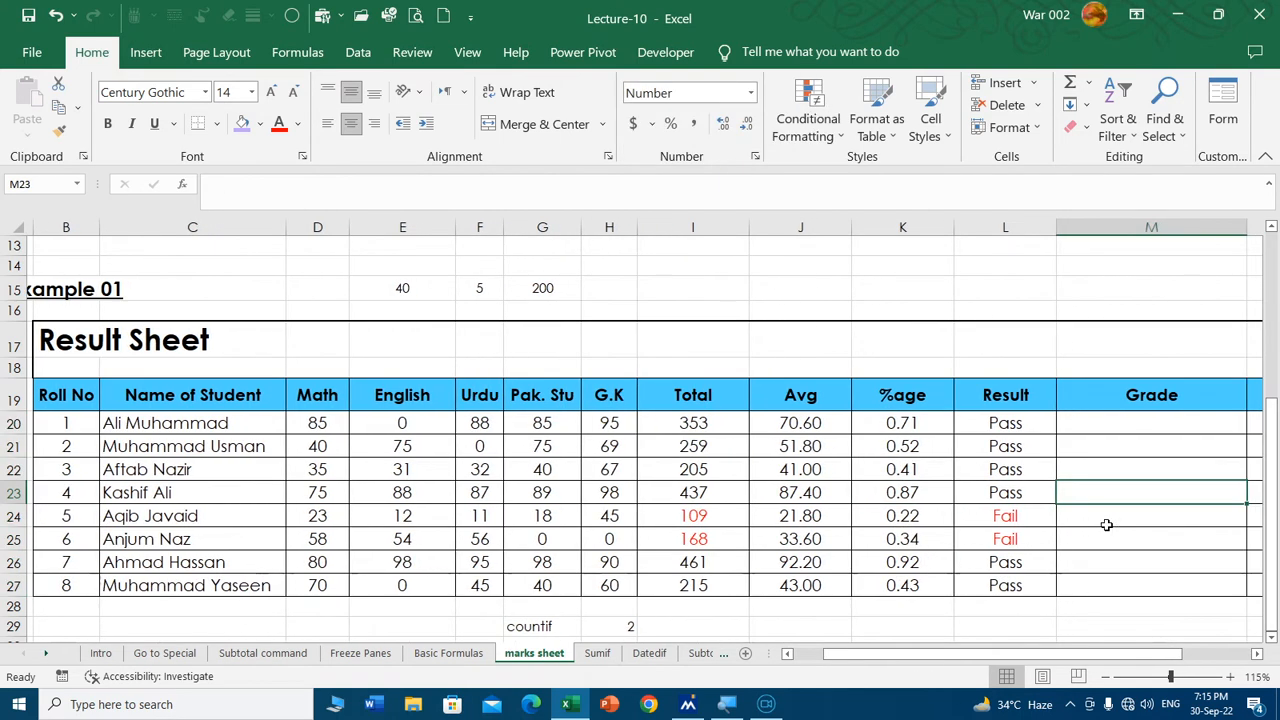
left_click(643, 424)
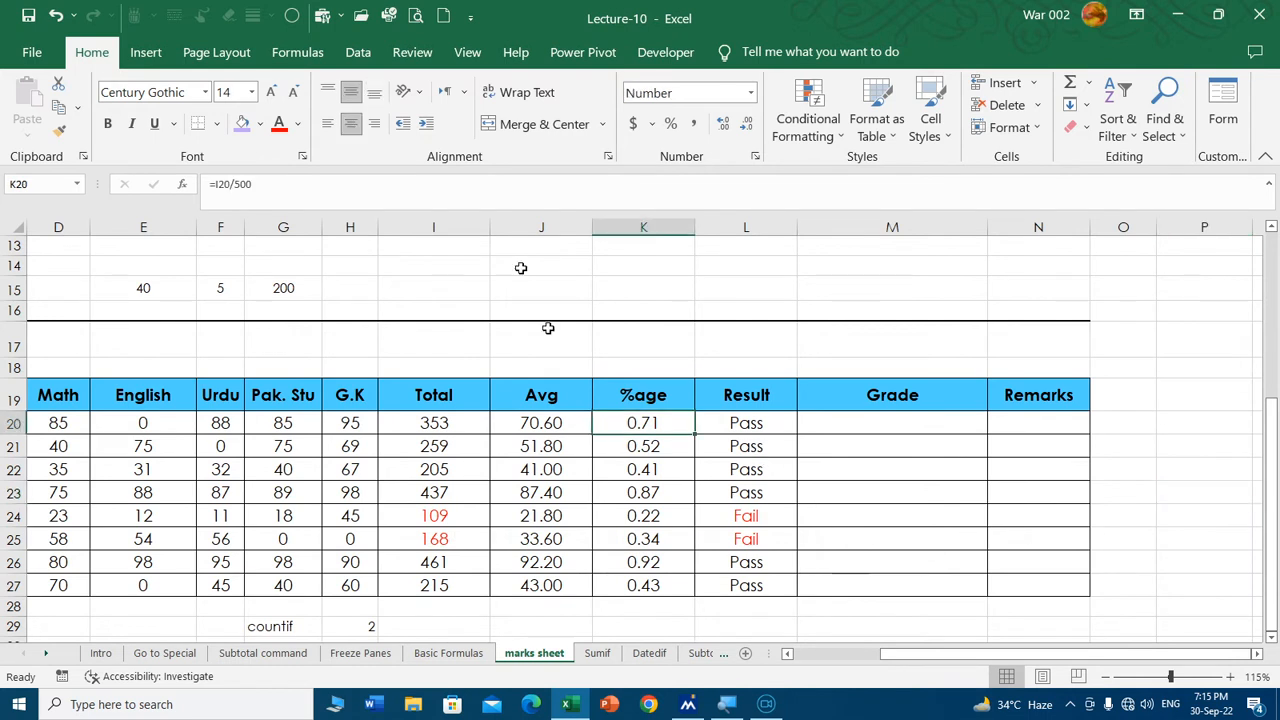
left_click(332, 187)
type("*100")
key("Return")
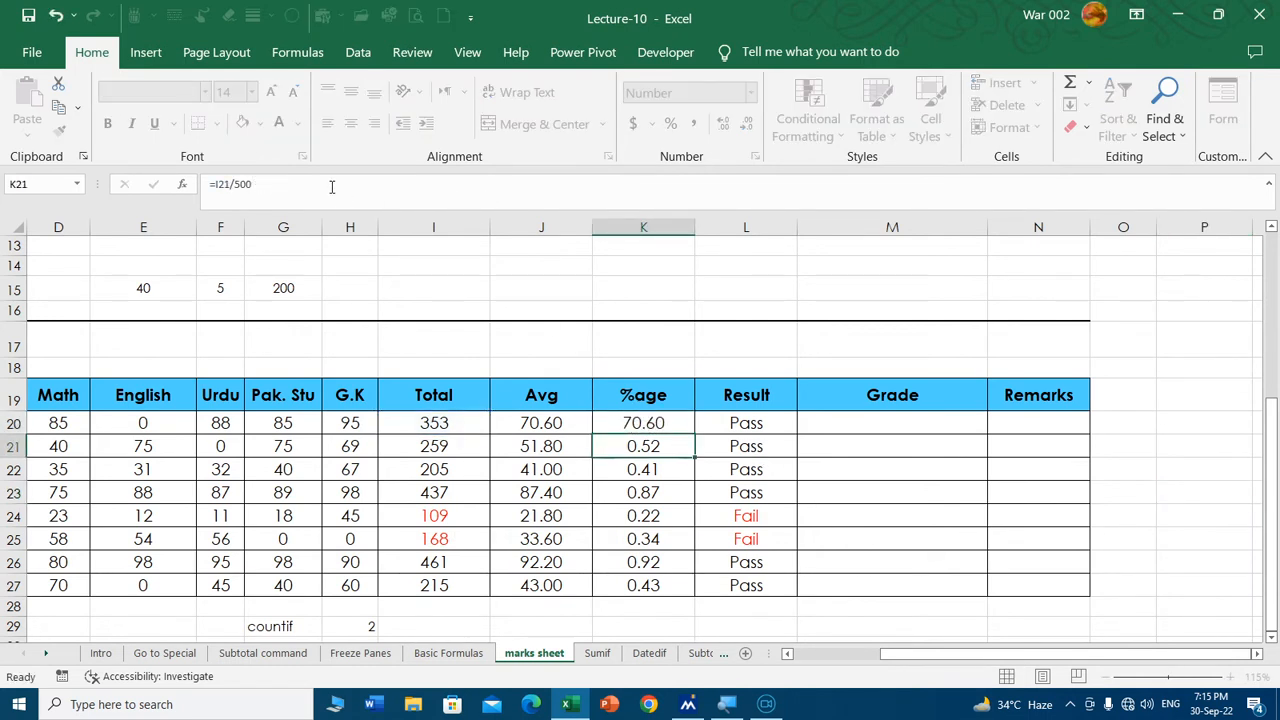
left_click(681, 420)
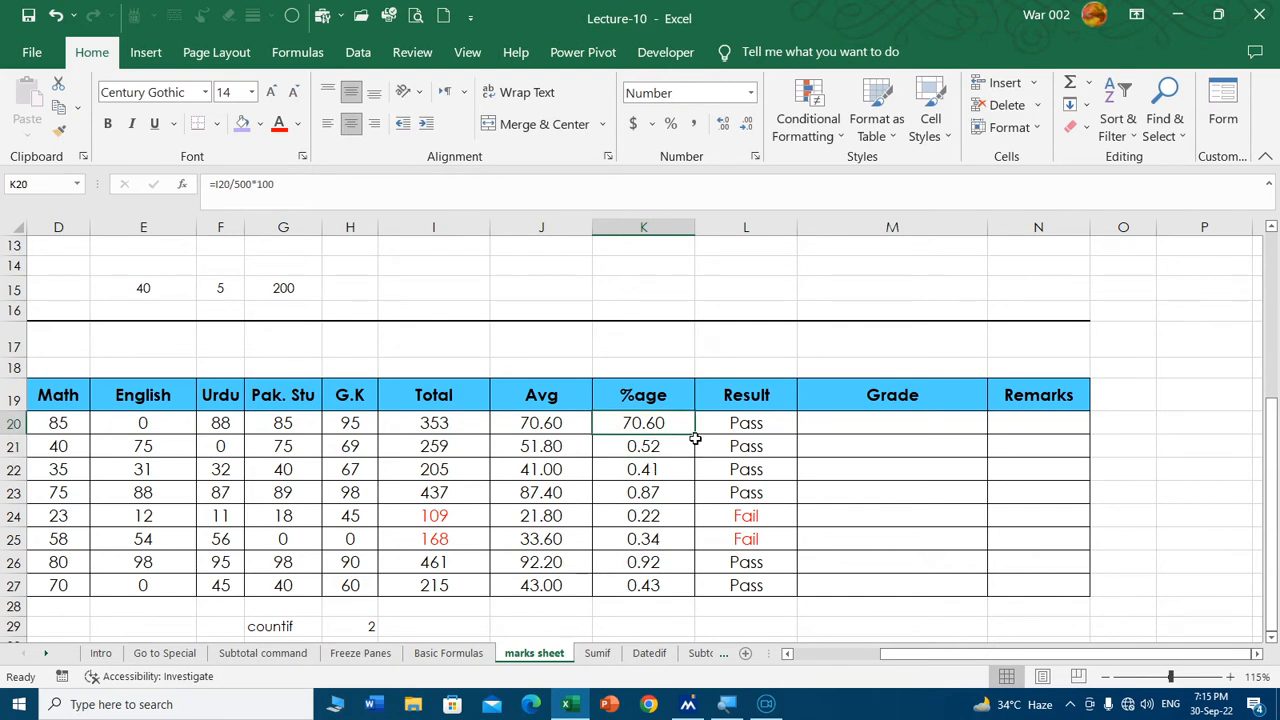
double_click(694, 435)
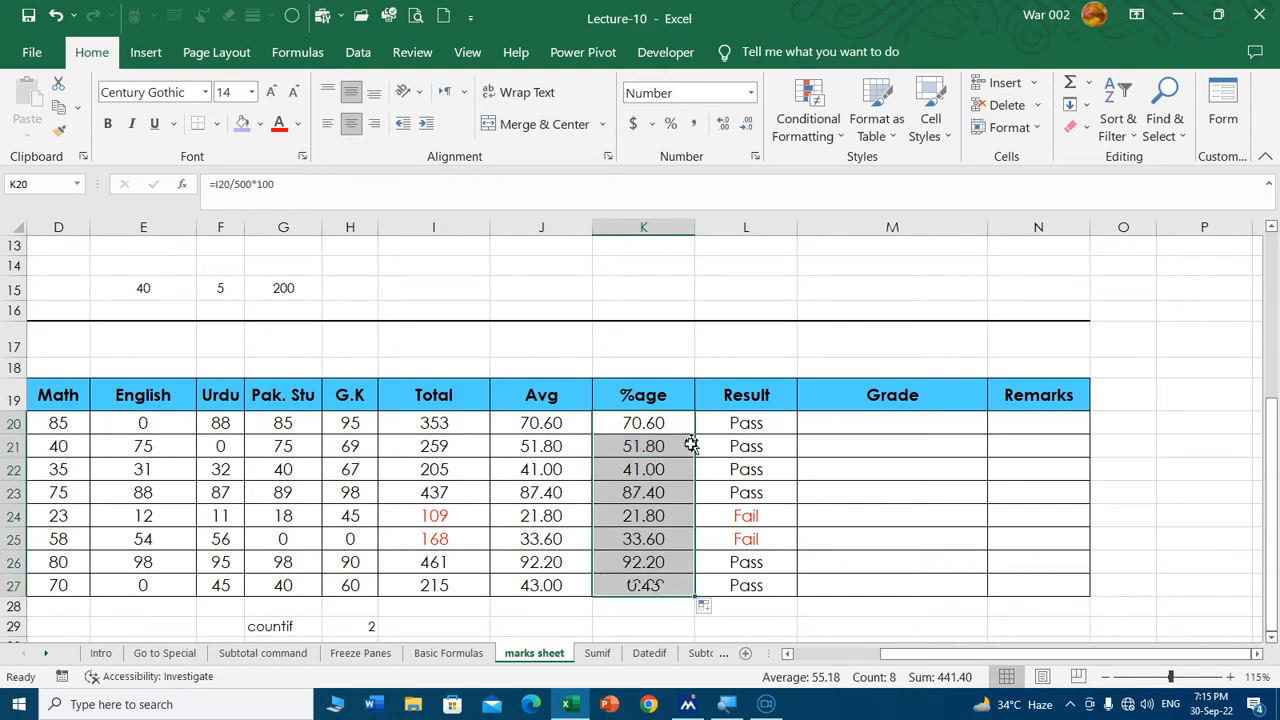
left_click(669, 522)
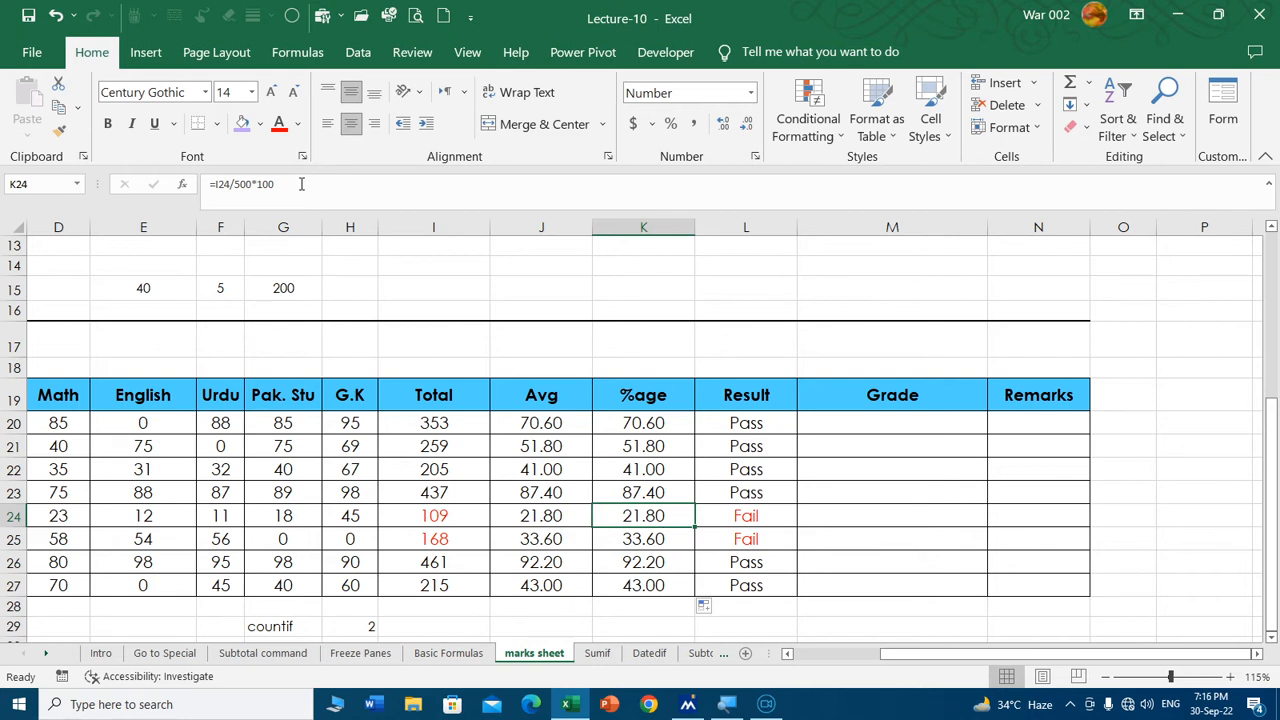
Begin a VLOOKUP in M20 with K20 as lookup value and the Grade Criteria range $G$4:$H$10 as absolute table array.
left_click(916, 428)
type("=vlook")
key("Tab")
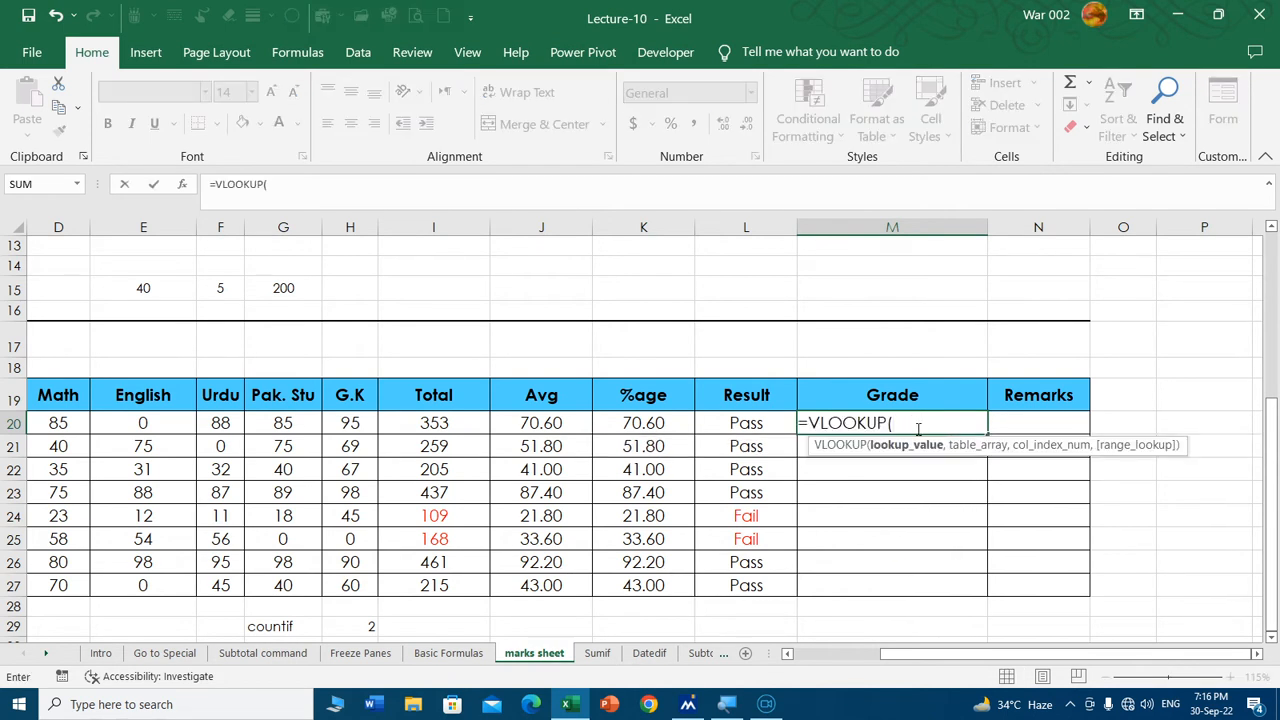
left_click(655, 424)
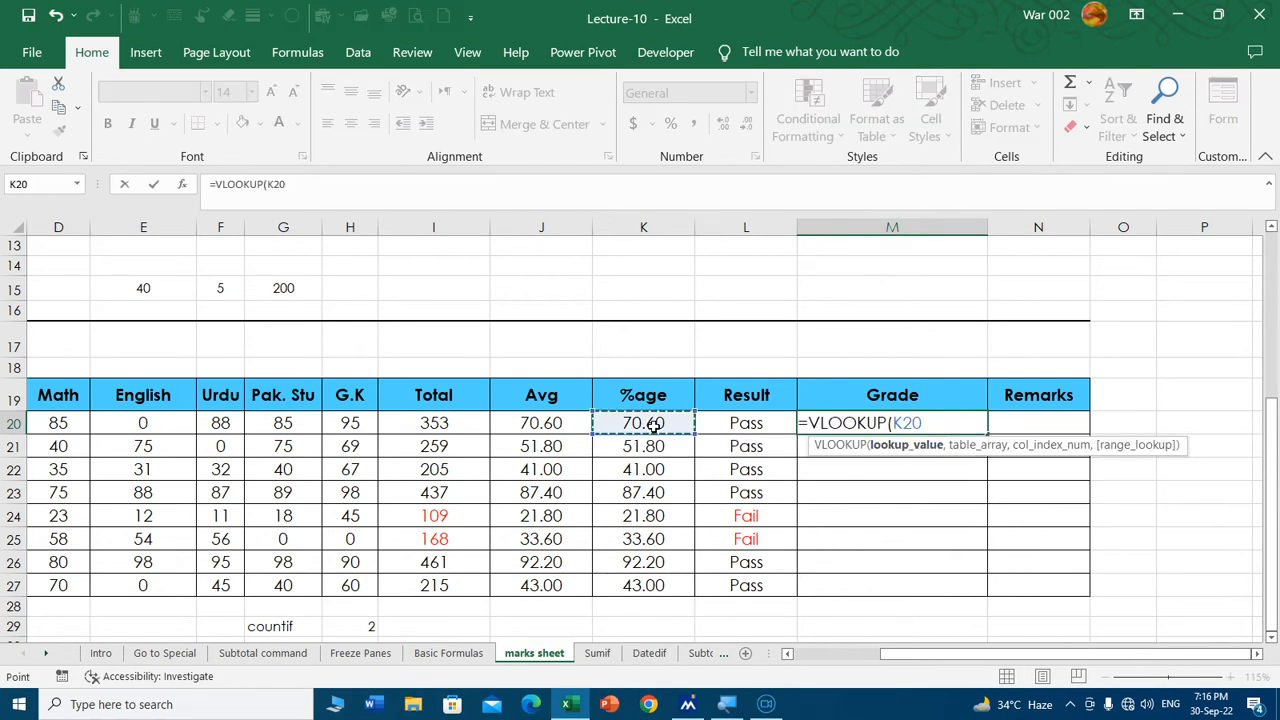
type(",")
scroll(375, 347, "up", 4)
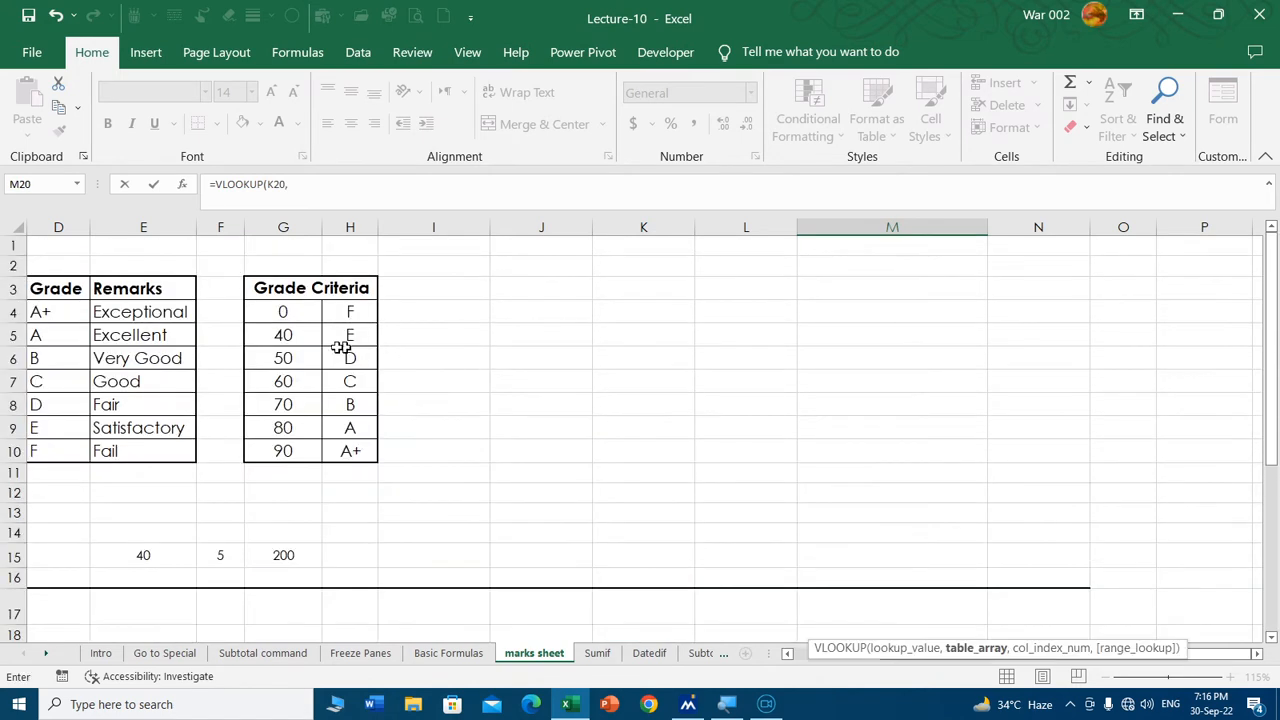
mouse_move(283, 312)
left_mouse_down()
mouse_move(350, 430)
mouse_move(346, 448)
left_mouse_up()
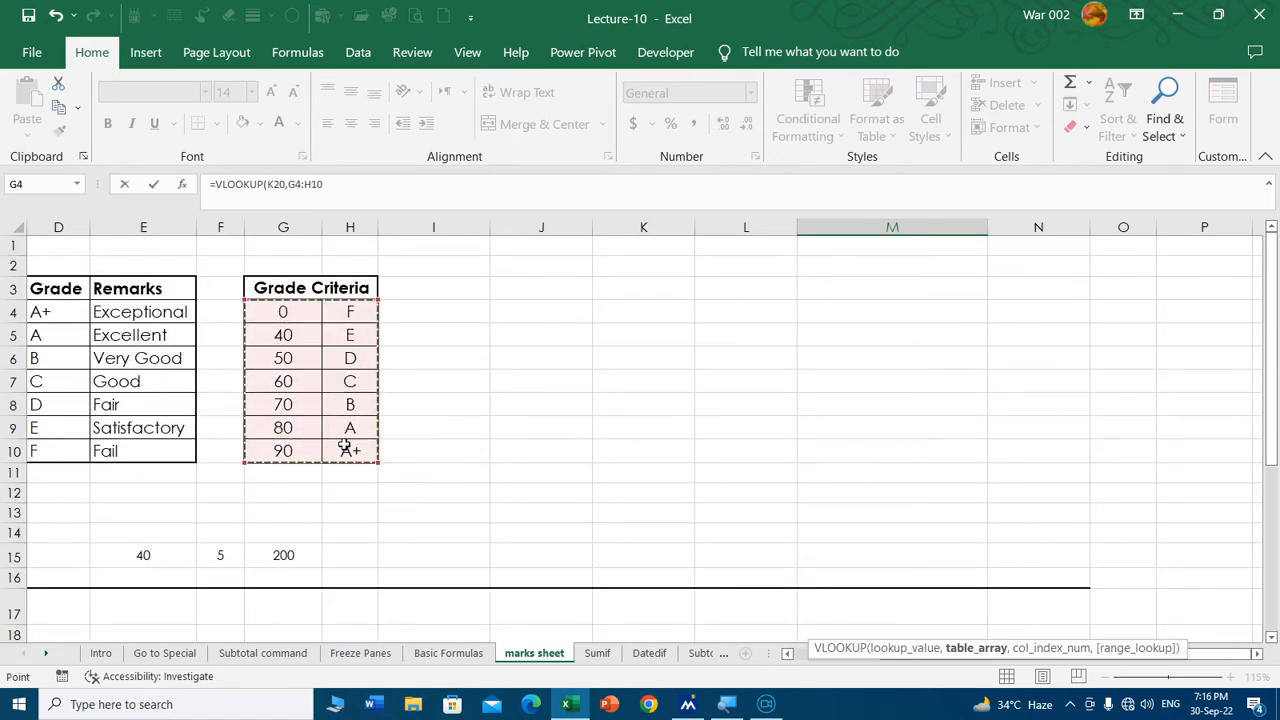
key("F4")
scroll(437, 449, "down", 4)
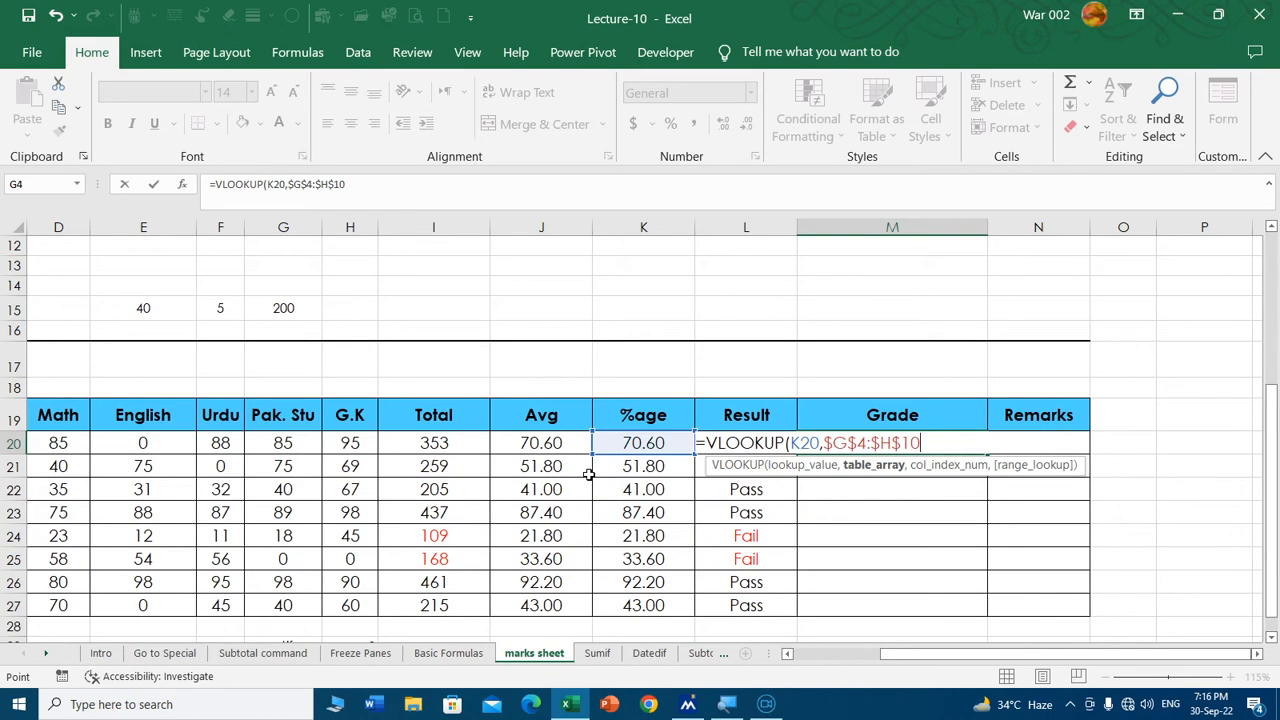
type(",")
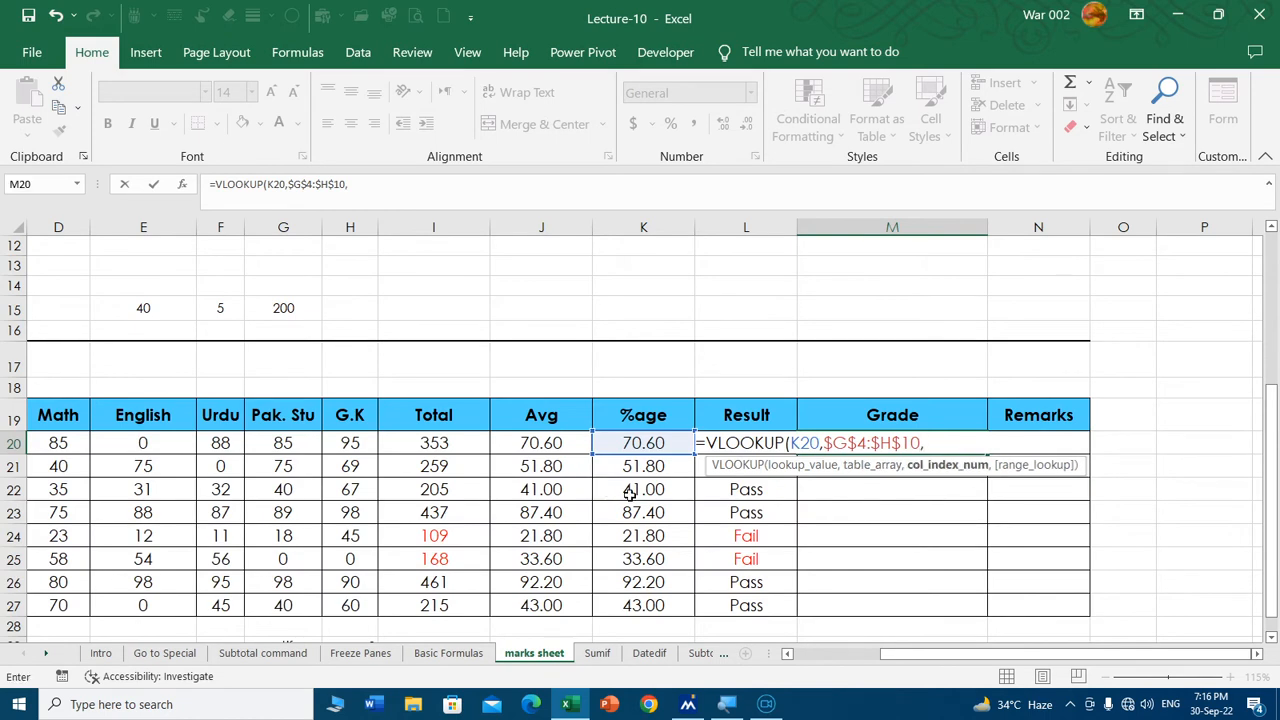
Complete the VLOOKUP in M20 with column index 2 and 1 for approximate match.
scroll(361, 381, "up", 2)
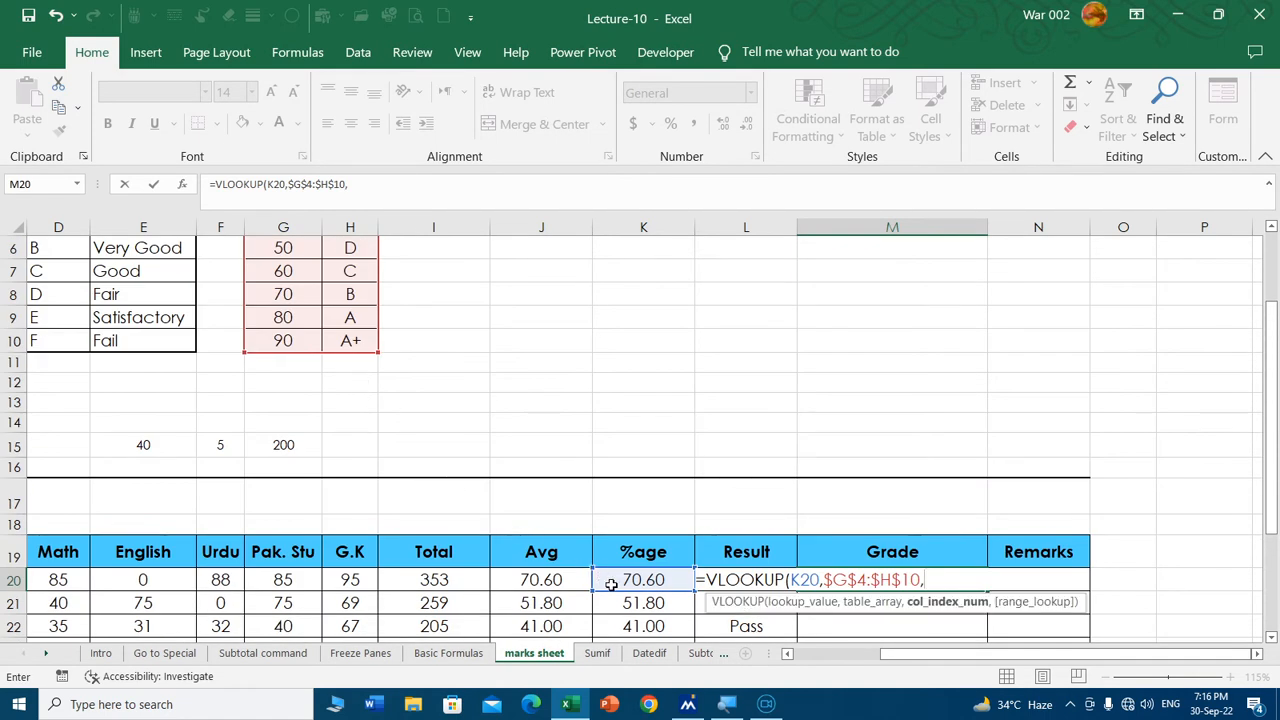
scroll(660, 467, "up", 1)
scroll(660, 467, "up", 1)
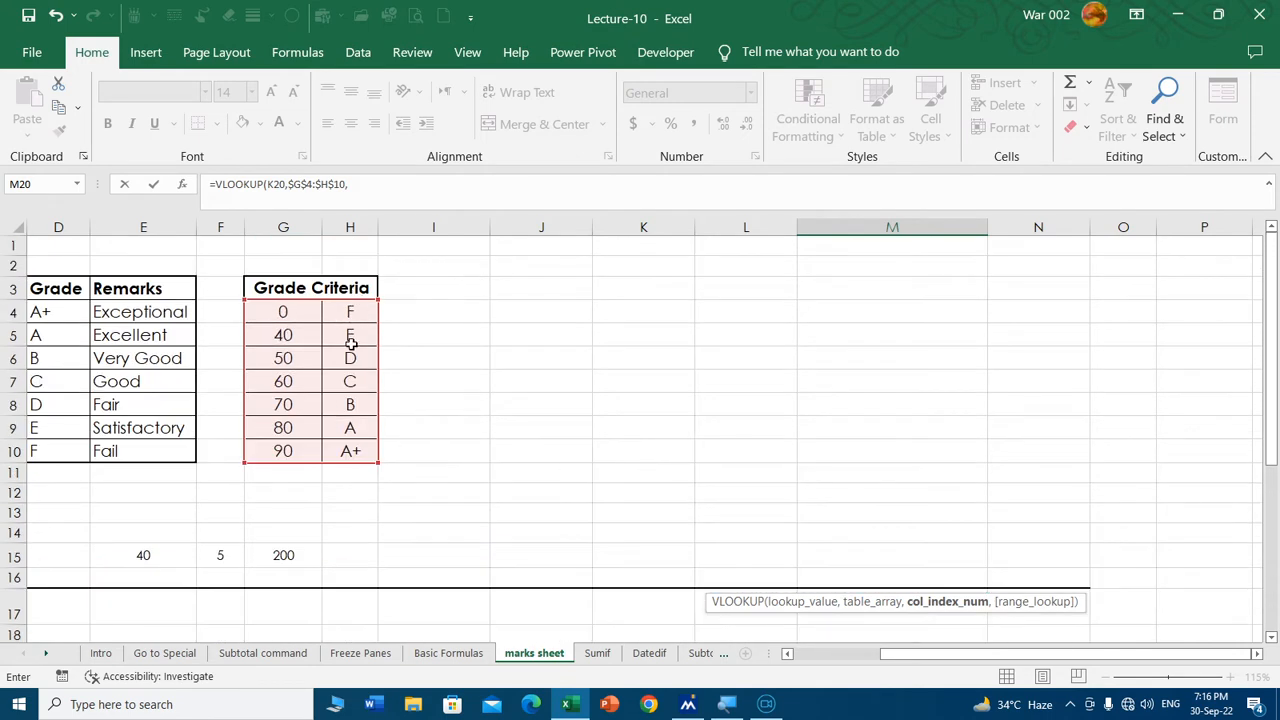
type("2,")
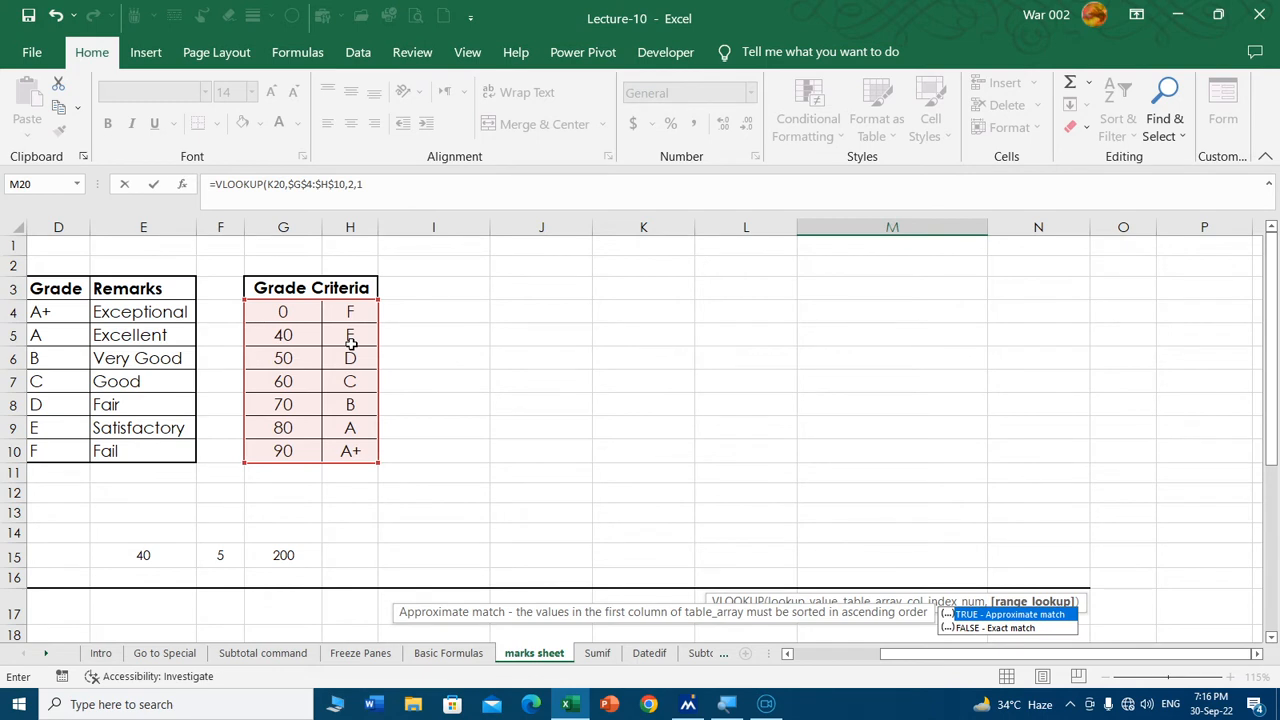
type("1)")
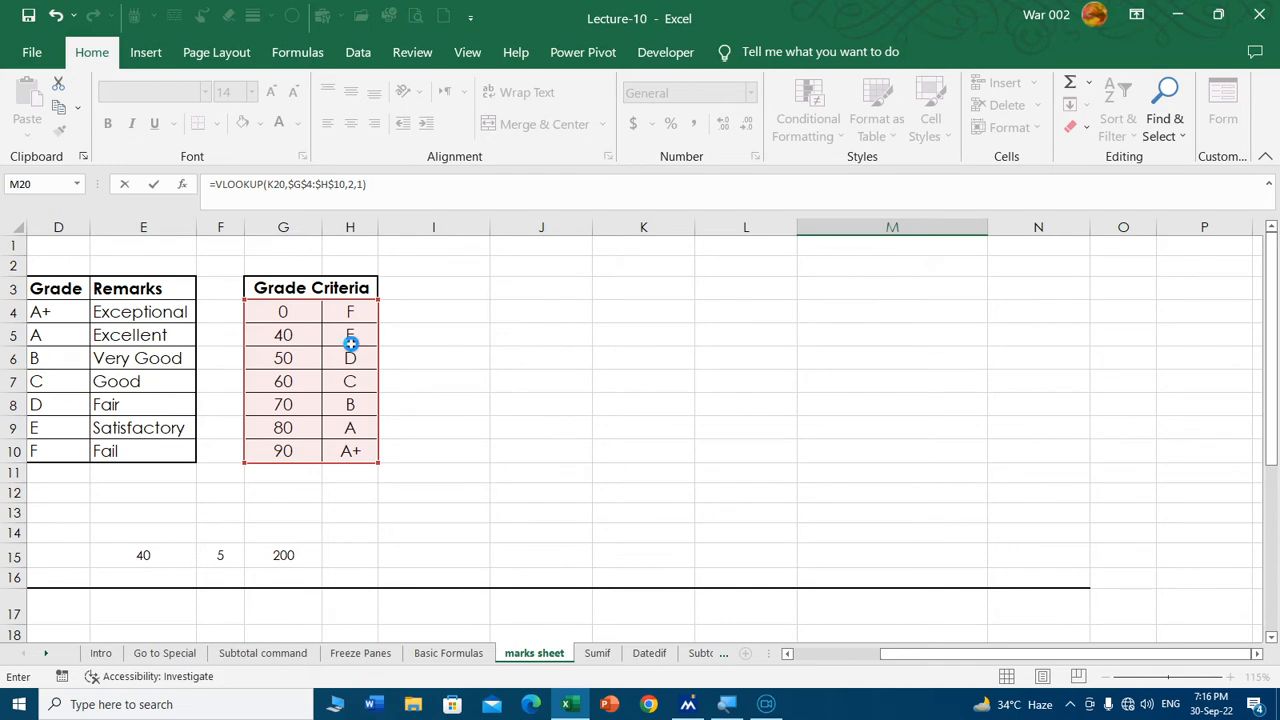
key("Return")
scroll(1015, 340, "down", 3)
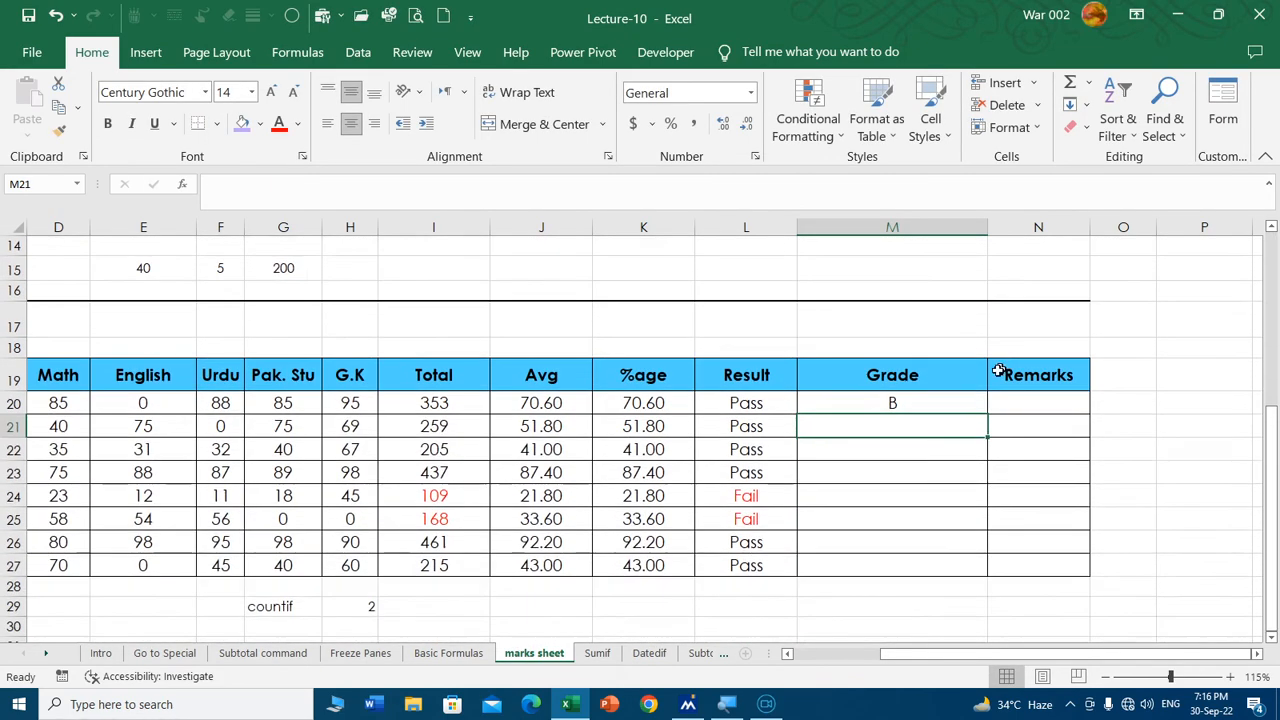
Fill the grade formula from M20 down to M27 and autofit the width of the Grade column.
left_click(974, 403)
double_click(989, 413)
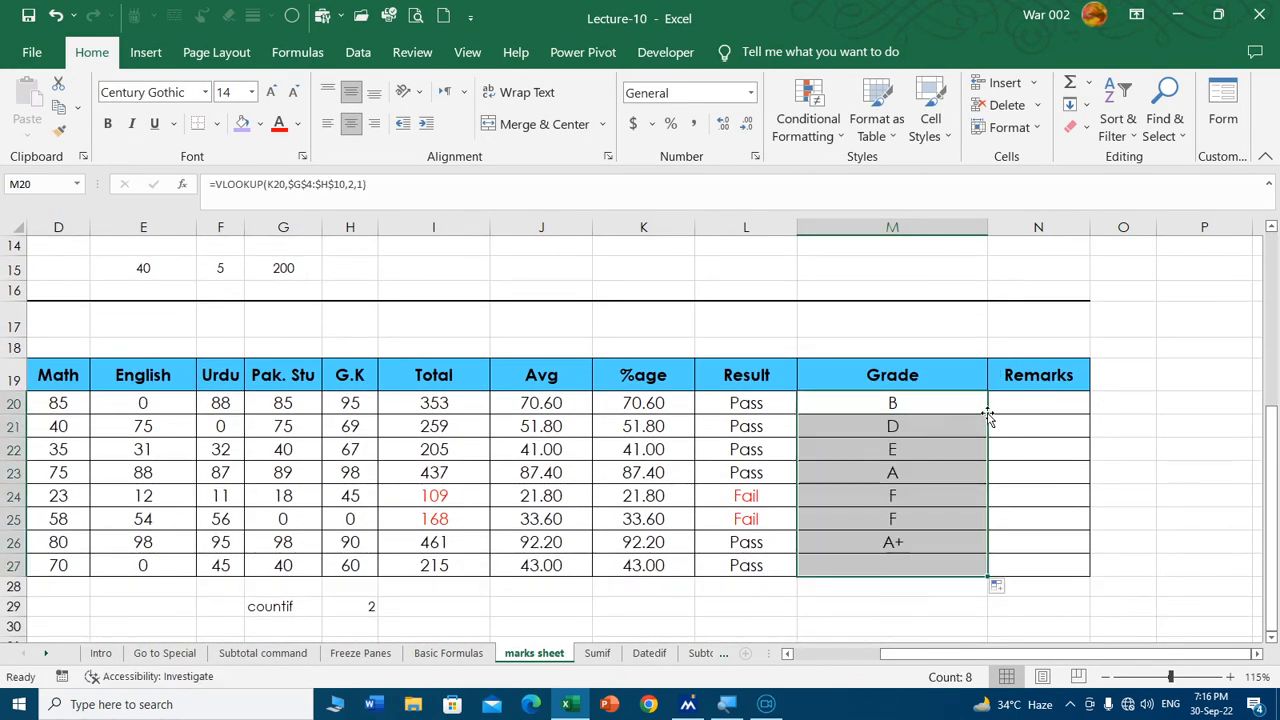
left_click(830, 492)
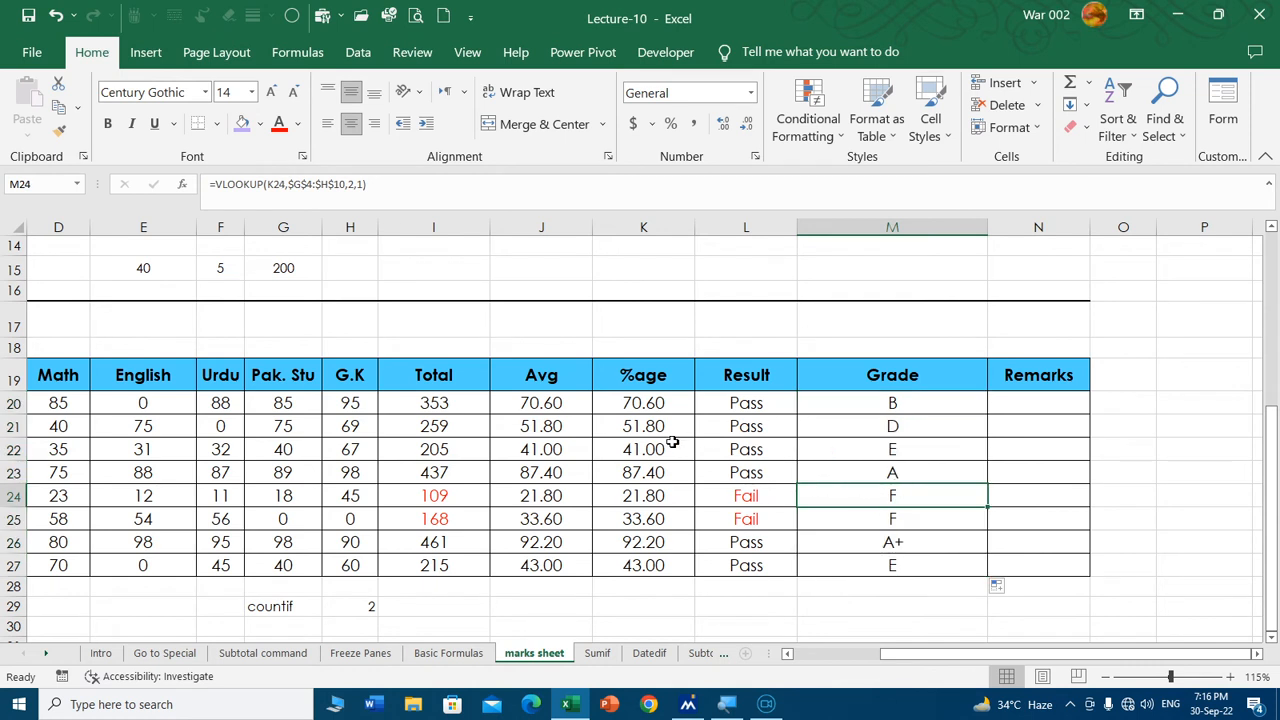
double_click(987, 228)
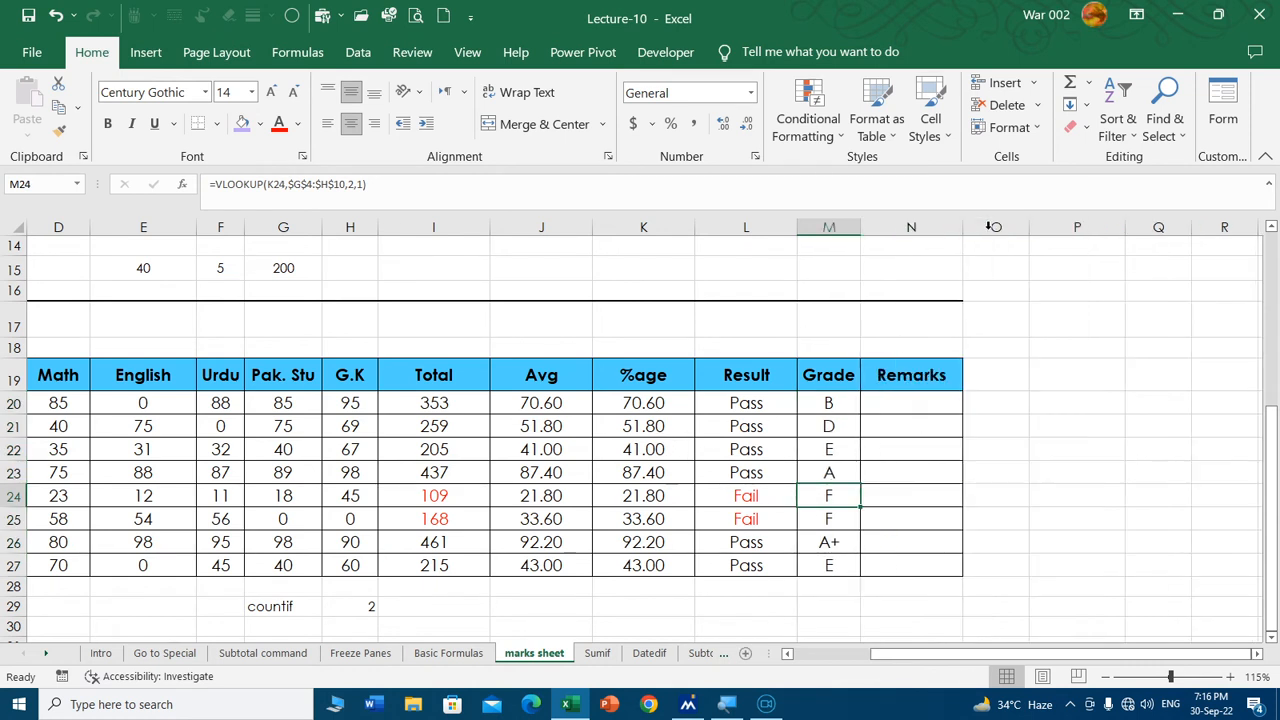
Remove *100 from the %age formula in K20, leaving =I20/500, and fill it down to K27.
left_click(660, 405)
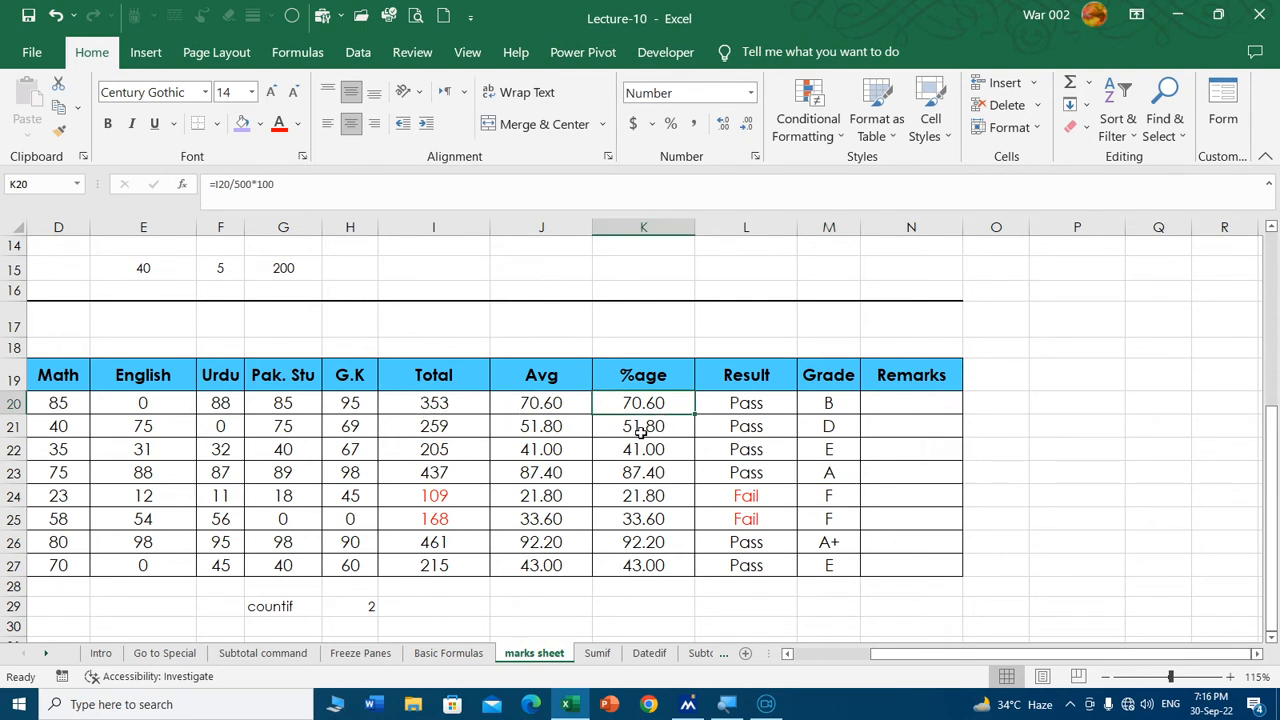
left_click(298, 188)
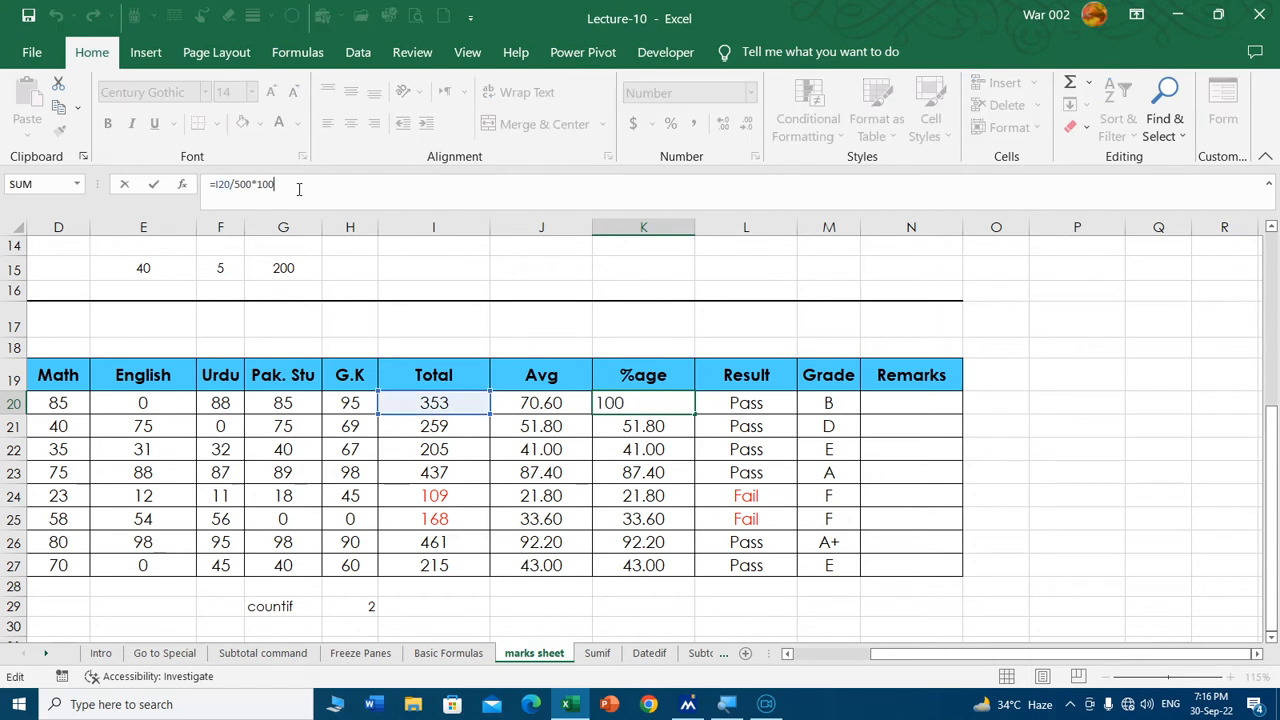
key("BackSpace")
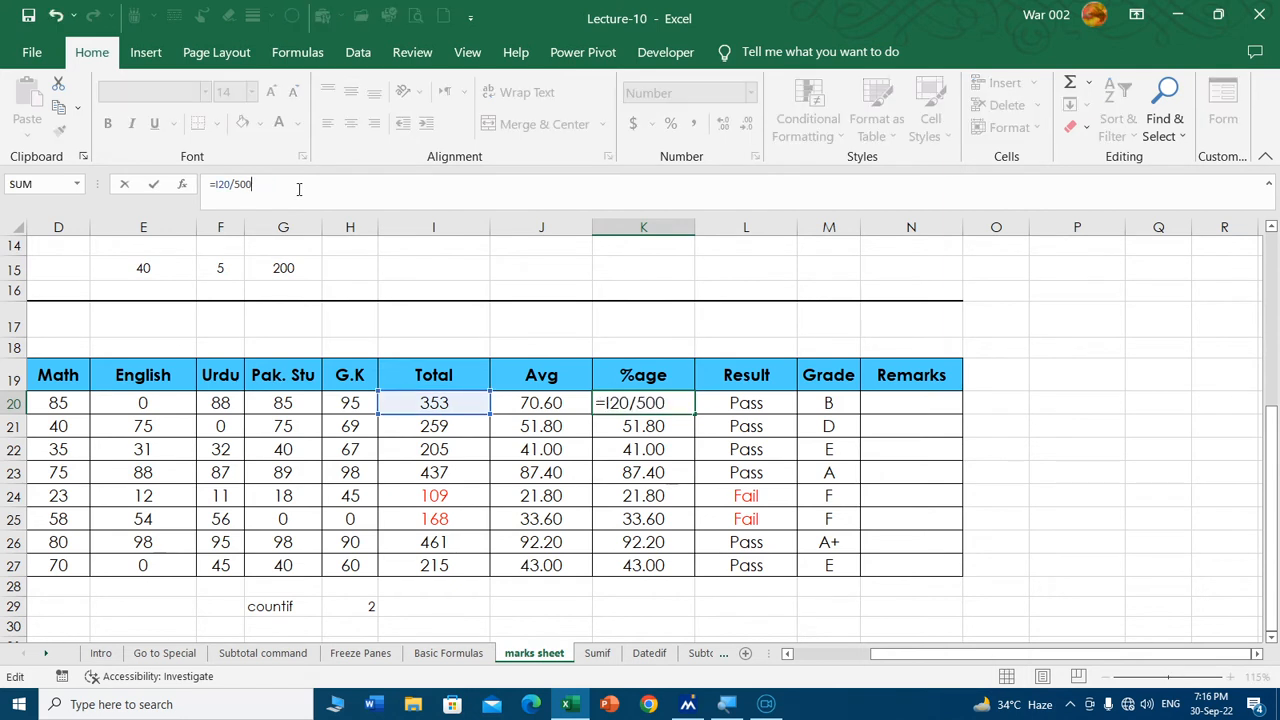
key("Return")
left_click(668, 405)
double_click(693, 414)
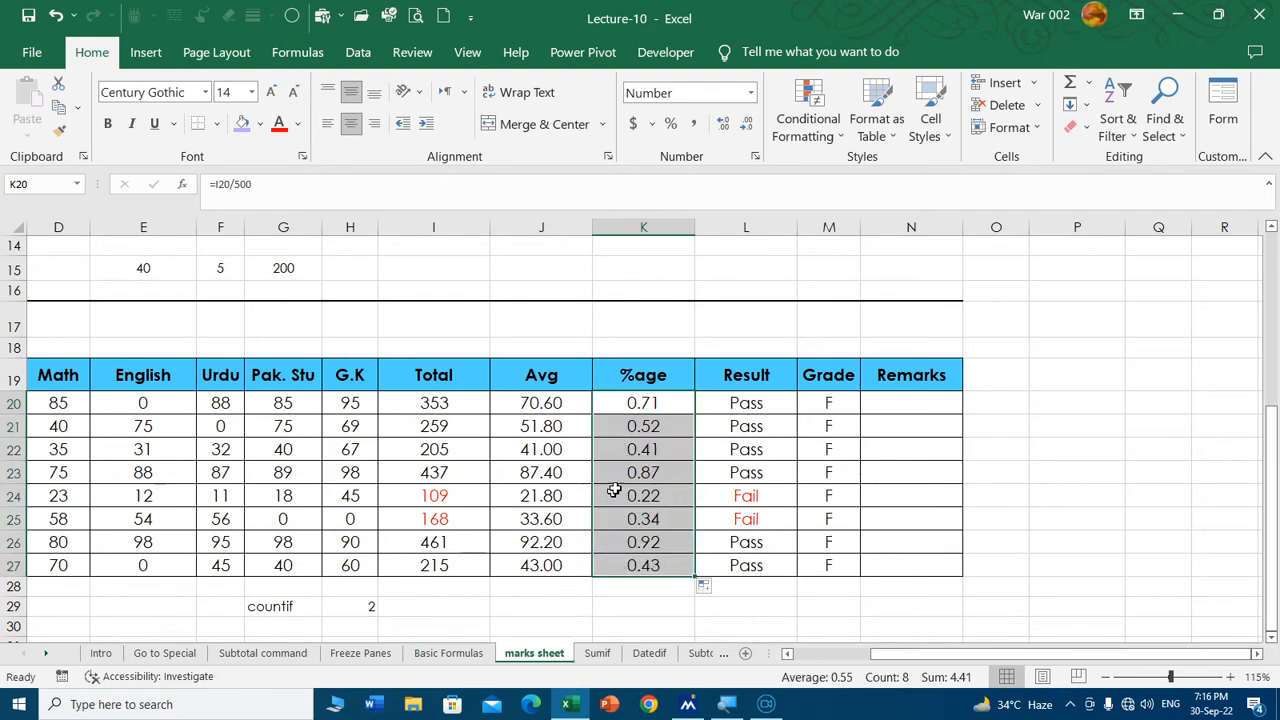
Format the %age values in K20:K27 as Percentage.
left_click(647, 403)
double_click(647, 403)
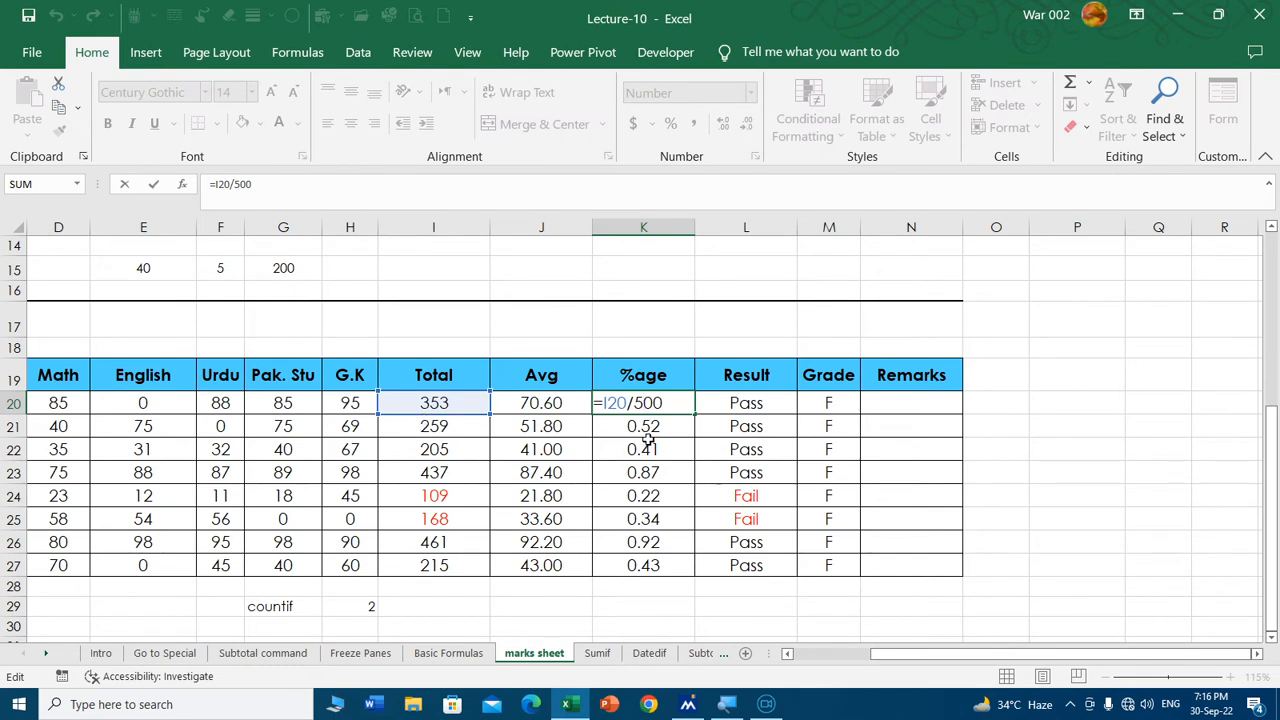
key("Escape")
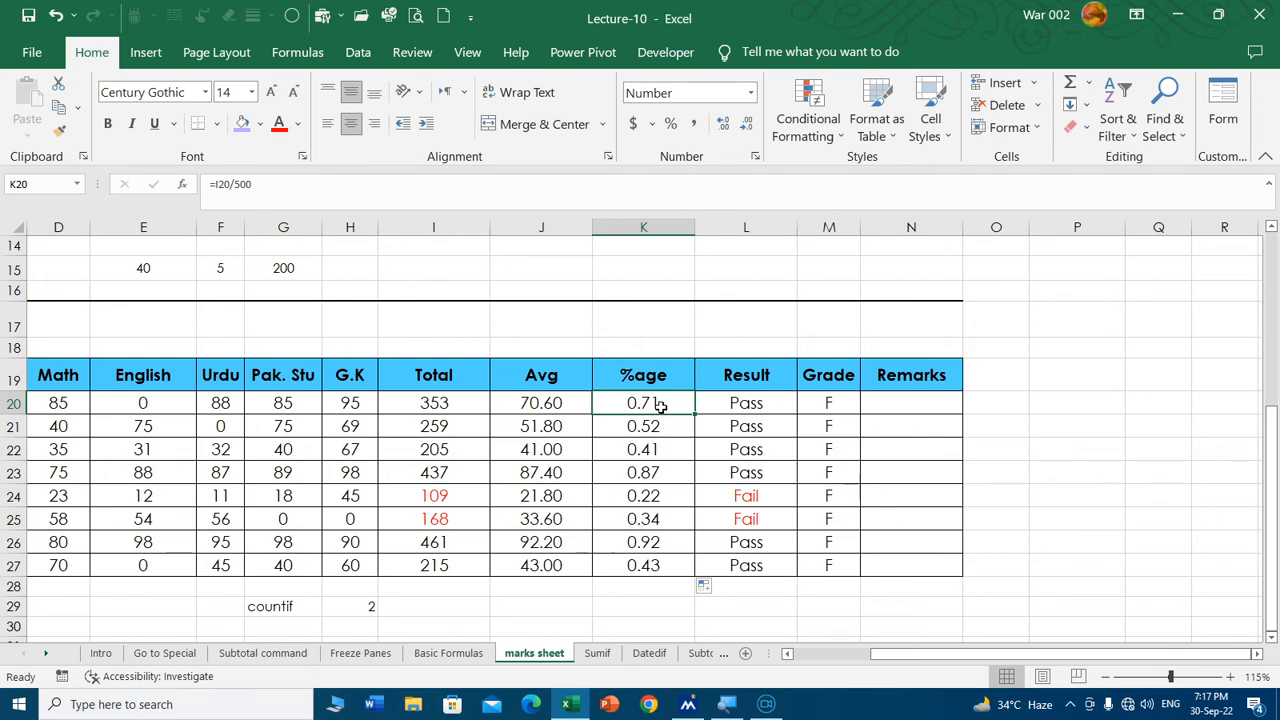
left_click_drag(677, 403, 655, 566)
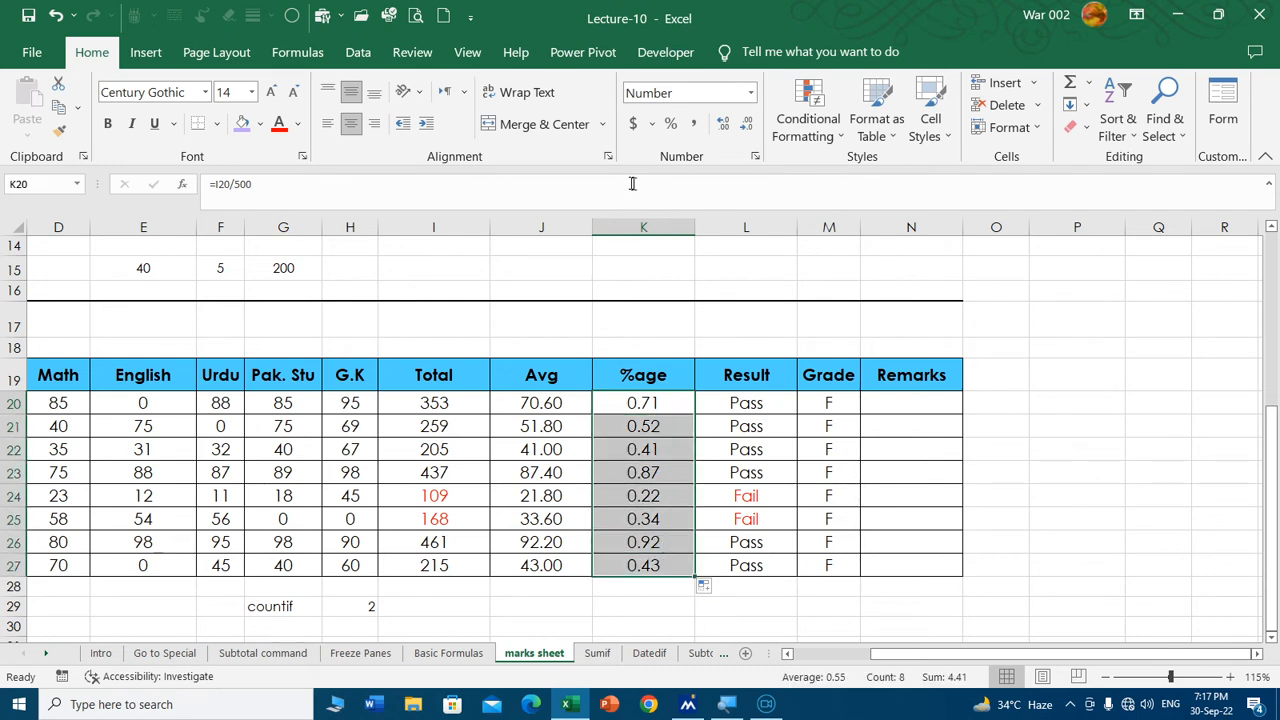
left_click(675, 128)
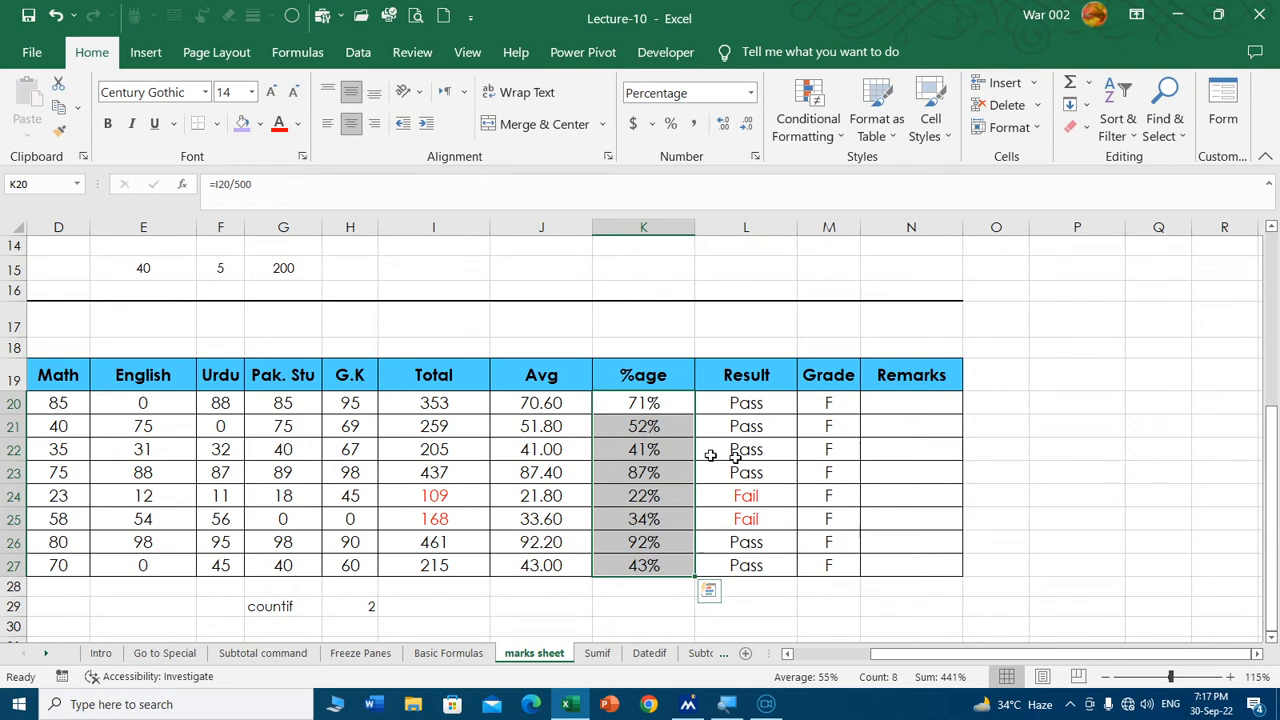
Change the number format of the %age values in K20:K27 to Number.
left_click(645, 446)
scroll(571, 451, "up", 5)
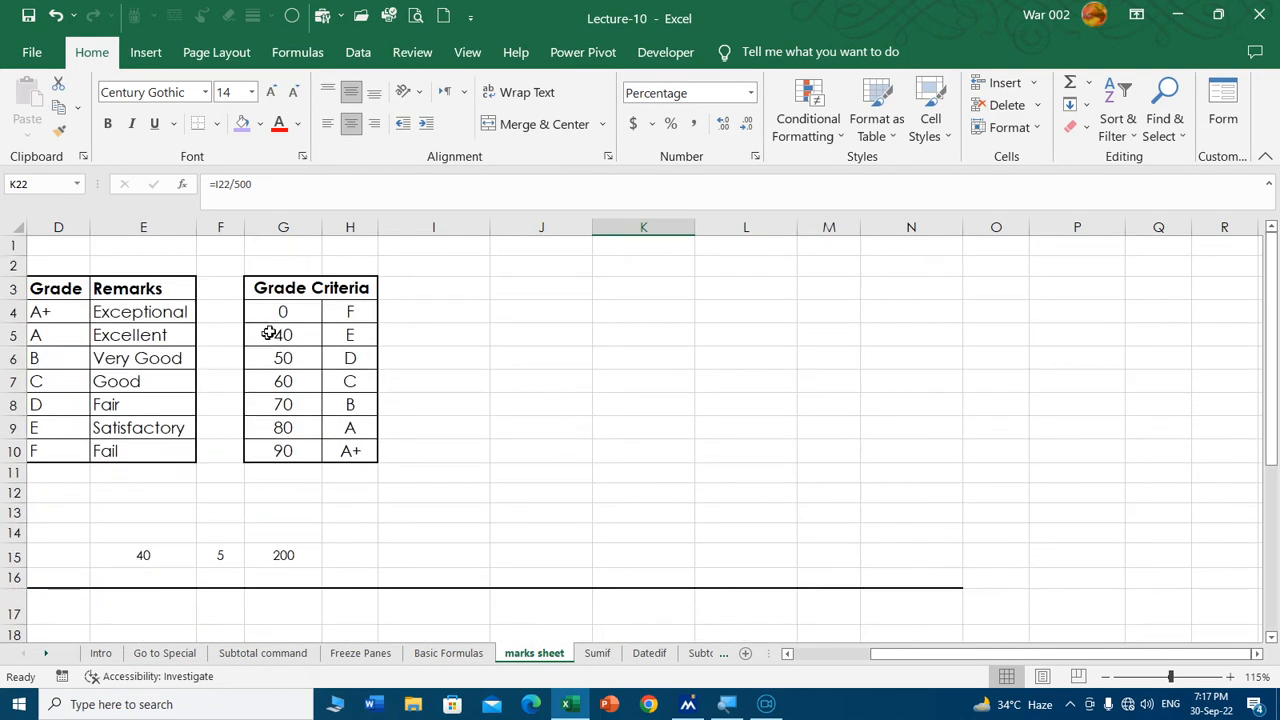
scroll(956, 511, "down", 2)
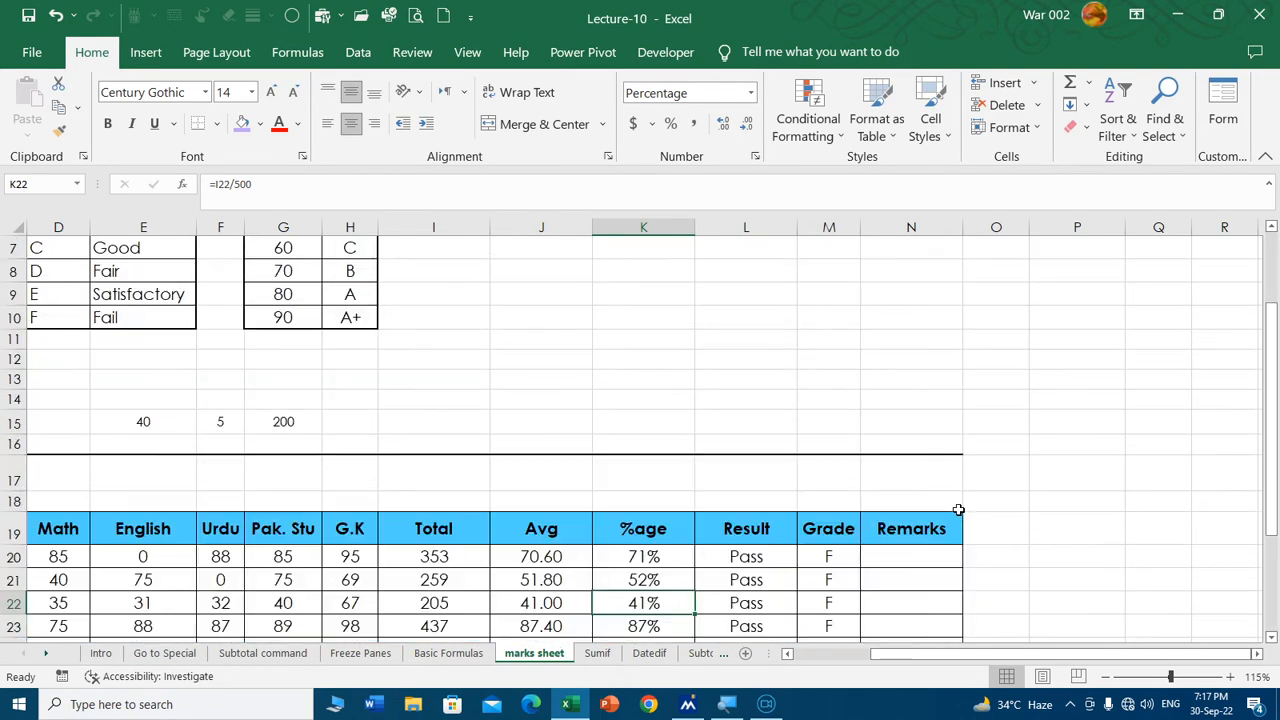
scroll(626, 525, "down", 2)
left_click(665, 424)
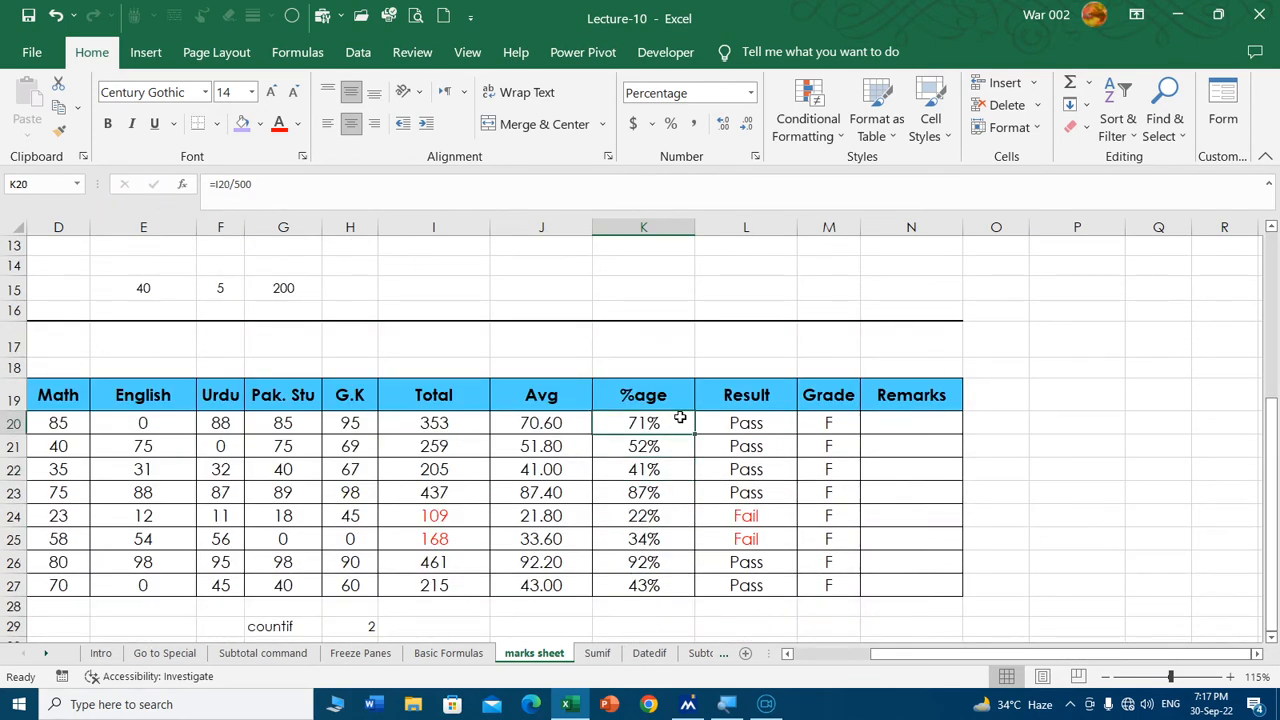
left_click_drag(674, 423, 662, 584)
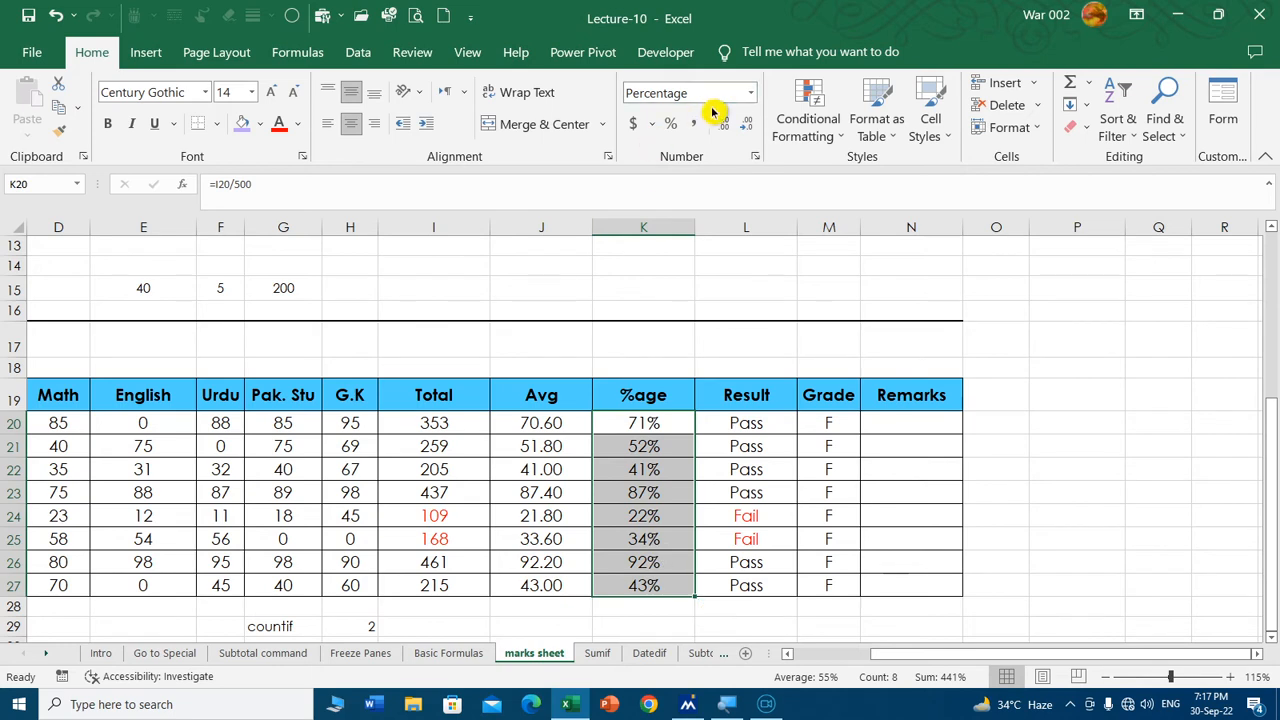
left_click(750, 93)
left_click(728, 168)
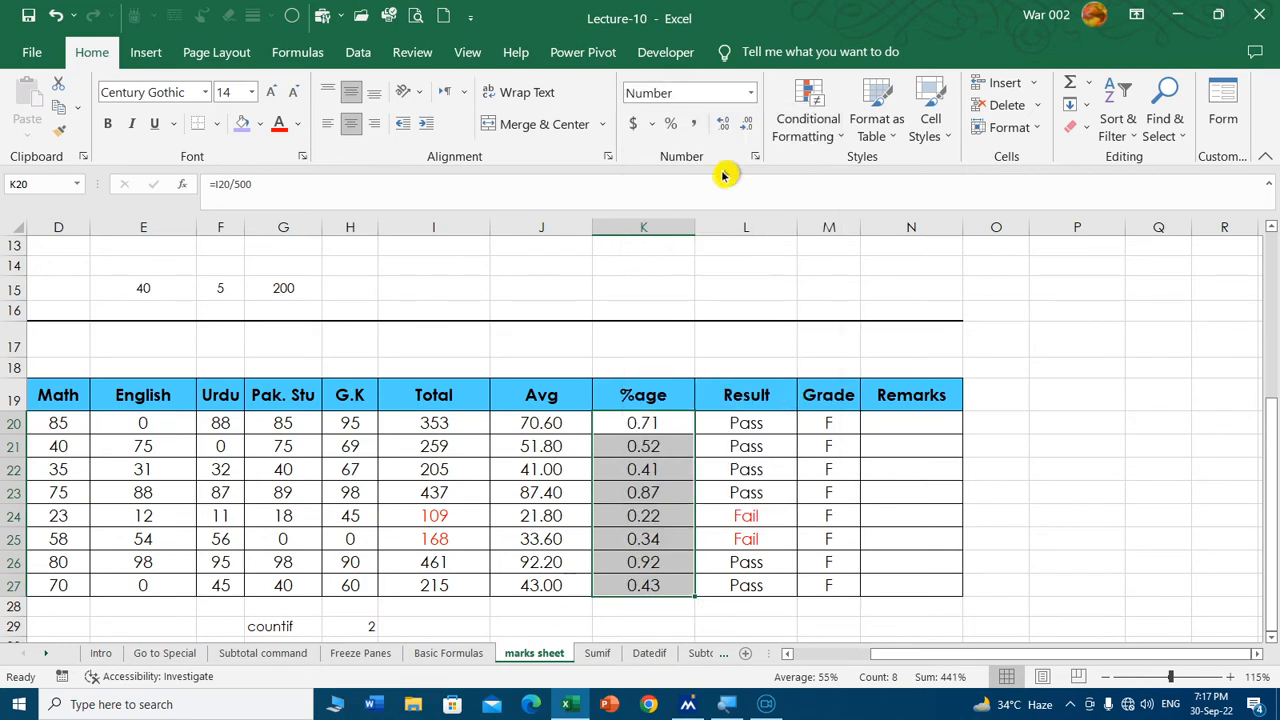
Add *100 to the %age formula in K20, making it =I20/500*100, and fill it down to K27.
left_click(276, 176)
type("*100")
key("Return")
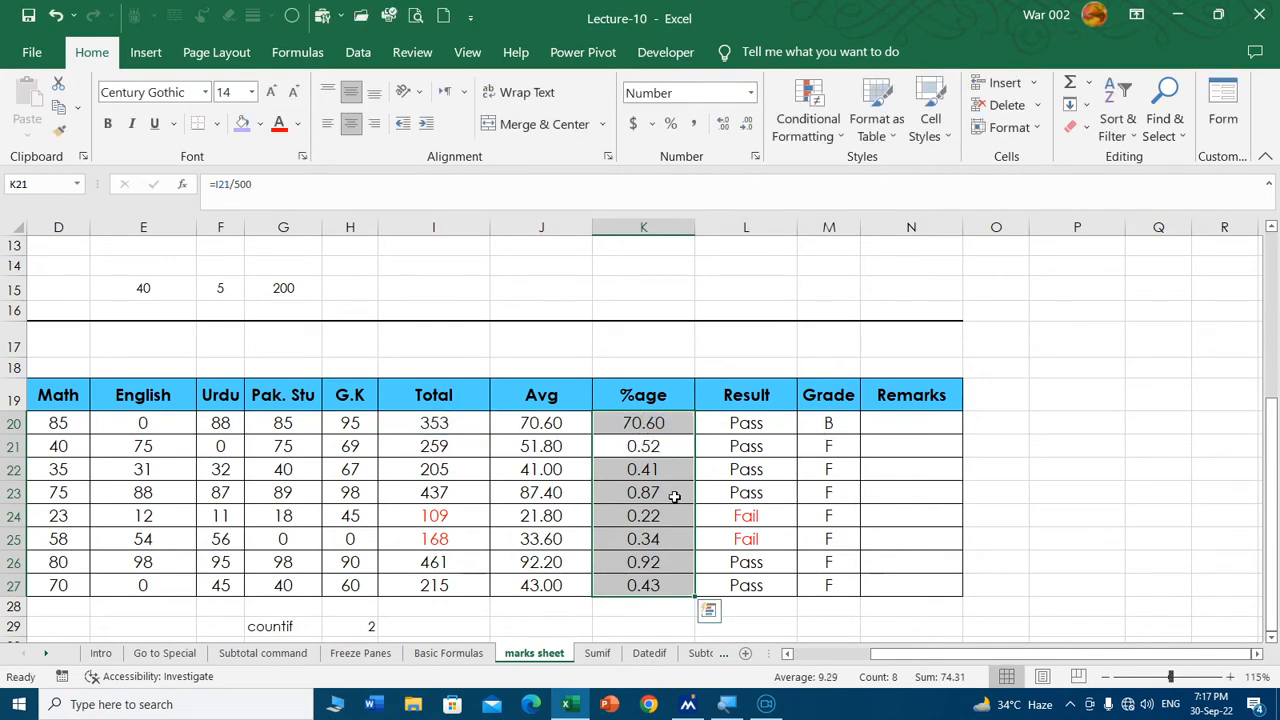
left_click(680, 423)
double_click(694, 434)
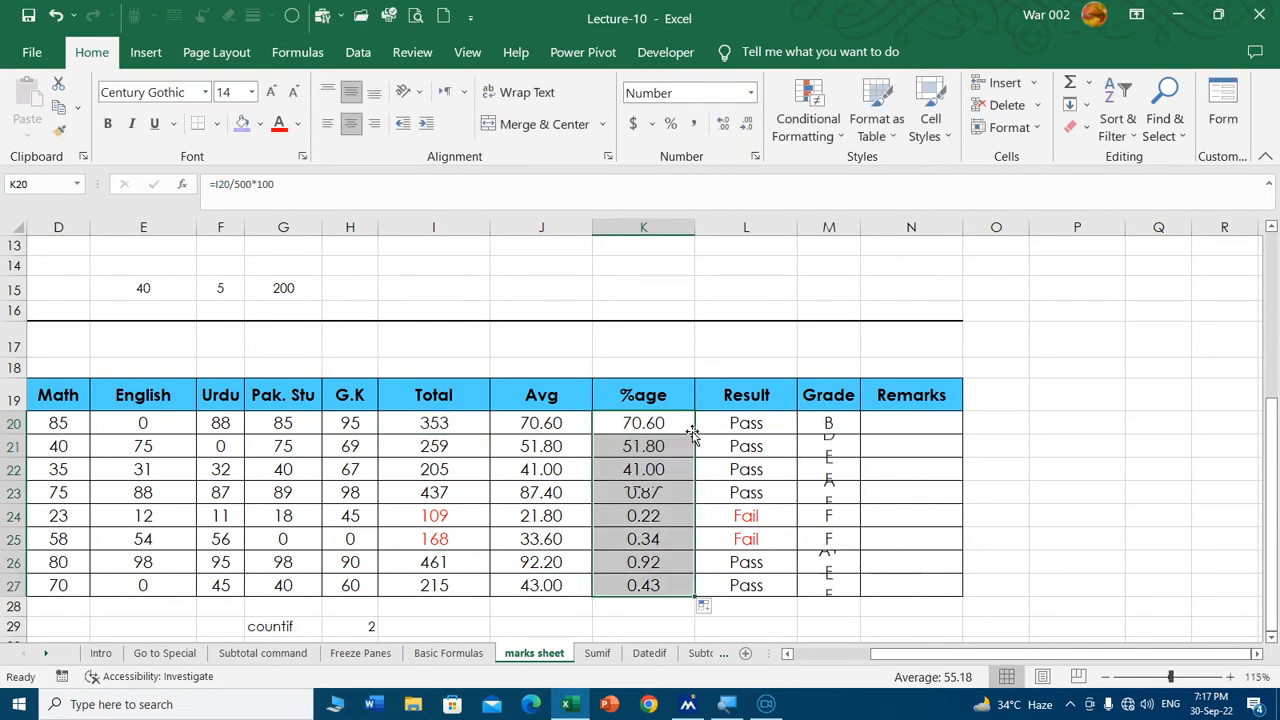
Compare the %age values and grades of rows 24 and 26 with the %age of Marks table.
left_click(650, 515)
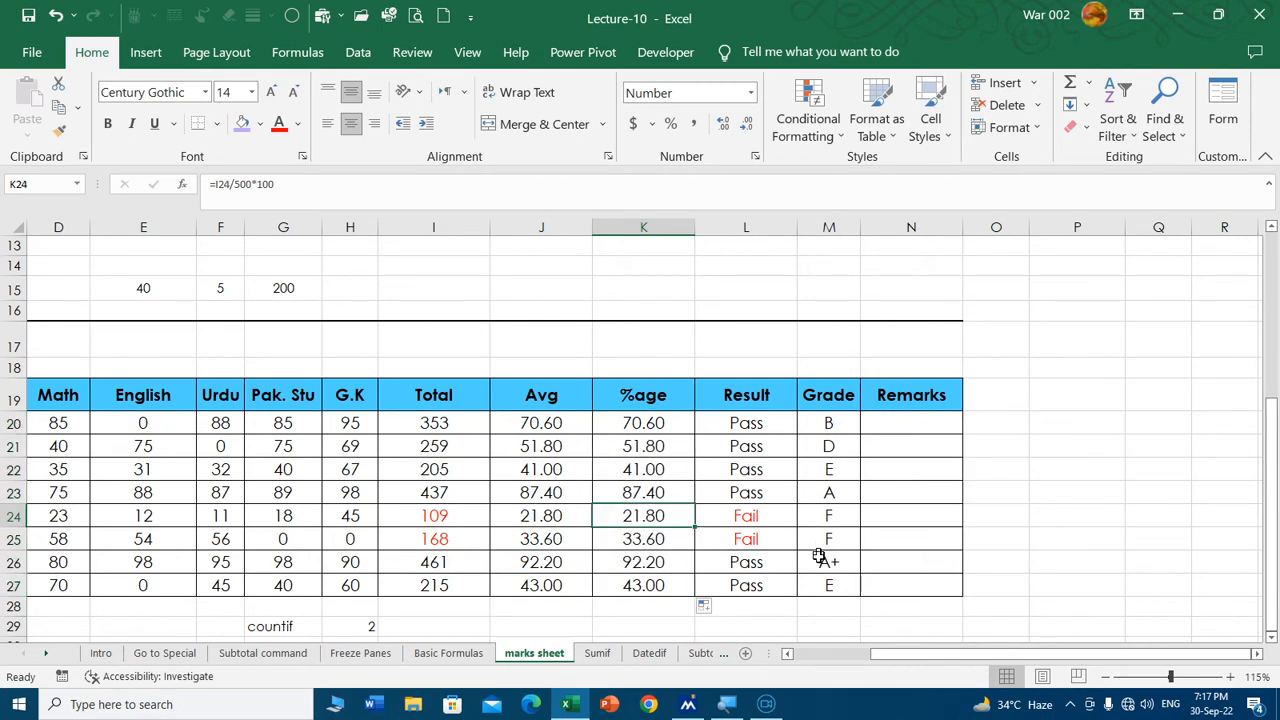
left_click(645, 565)
scroll(318, 362, "up", 4)
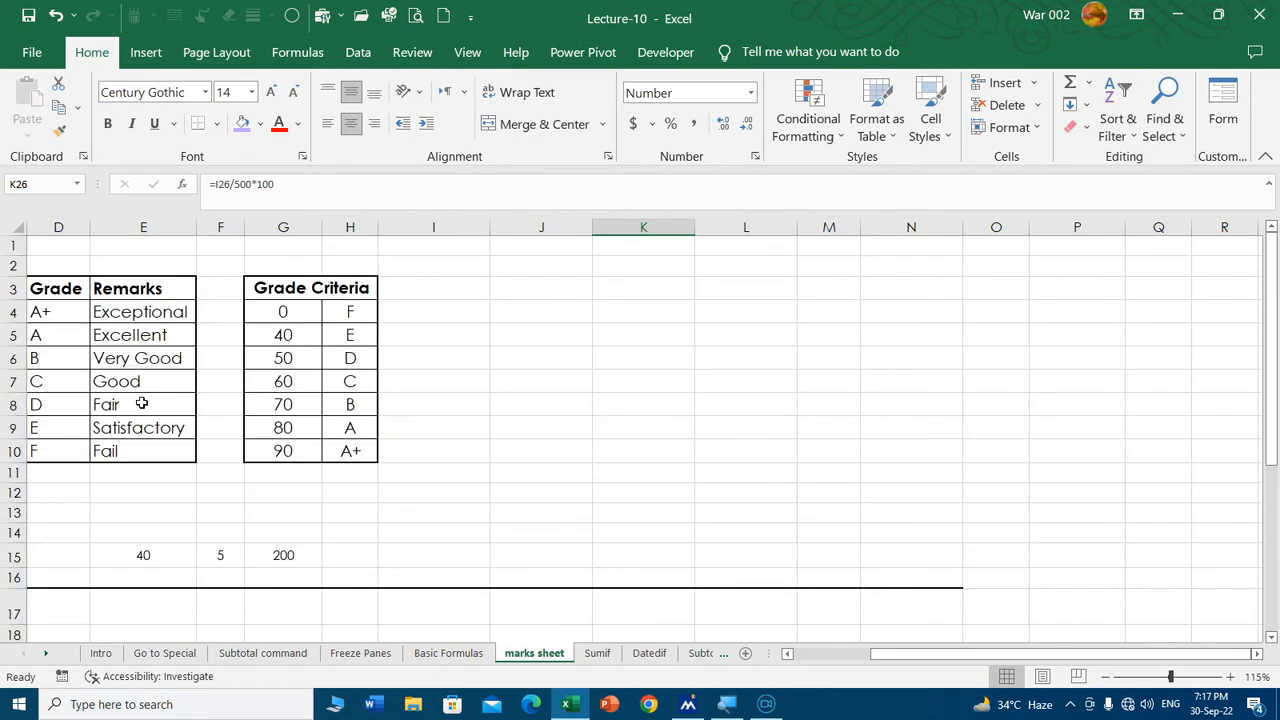
left_click(823, 655)
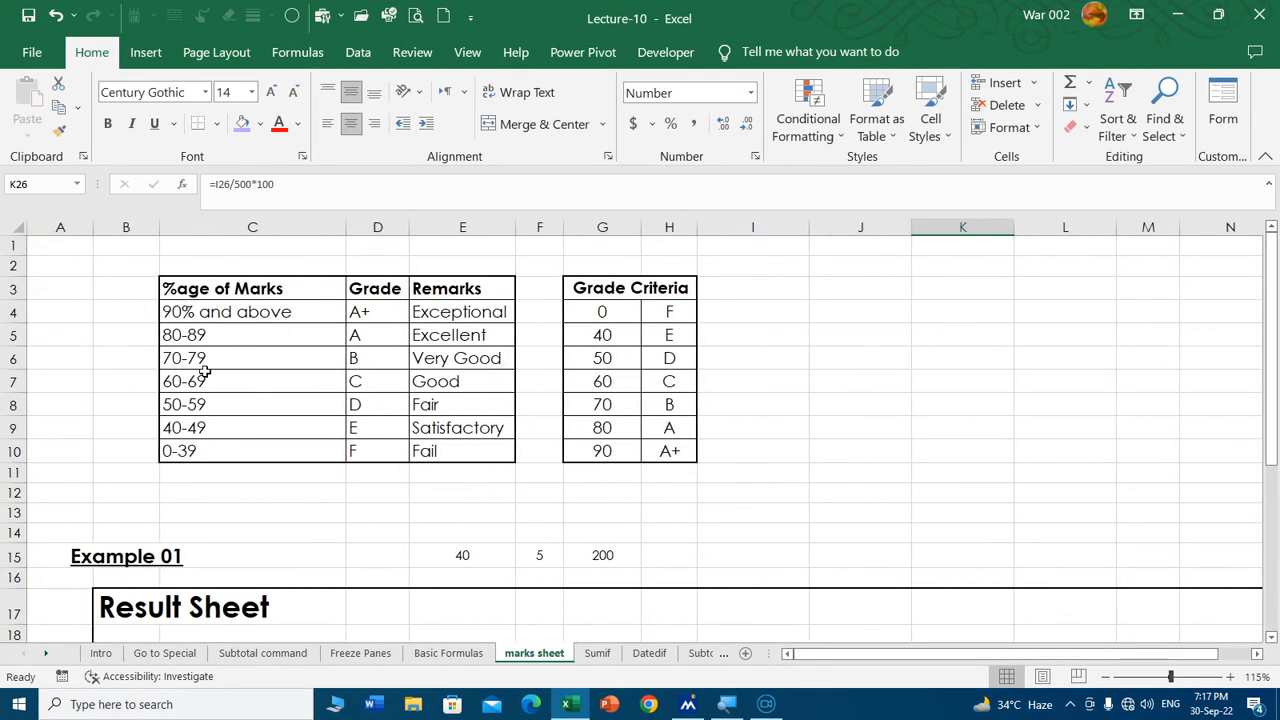
scroll(1095, 482, "down", 4)
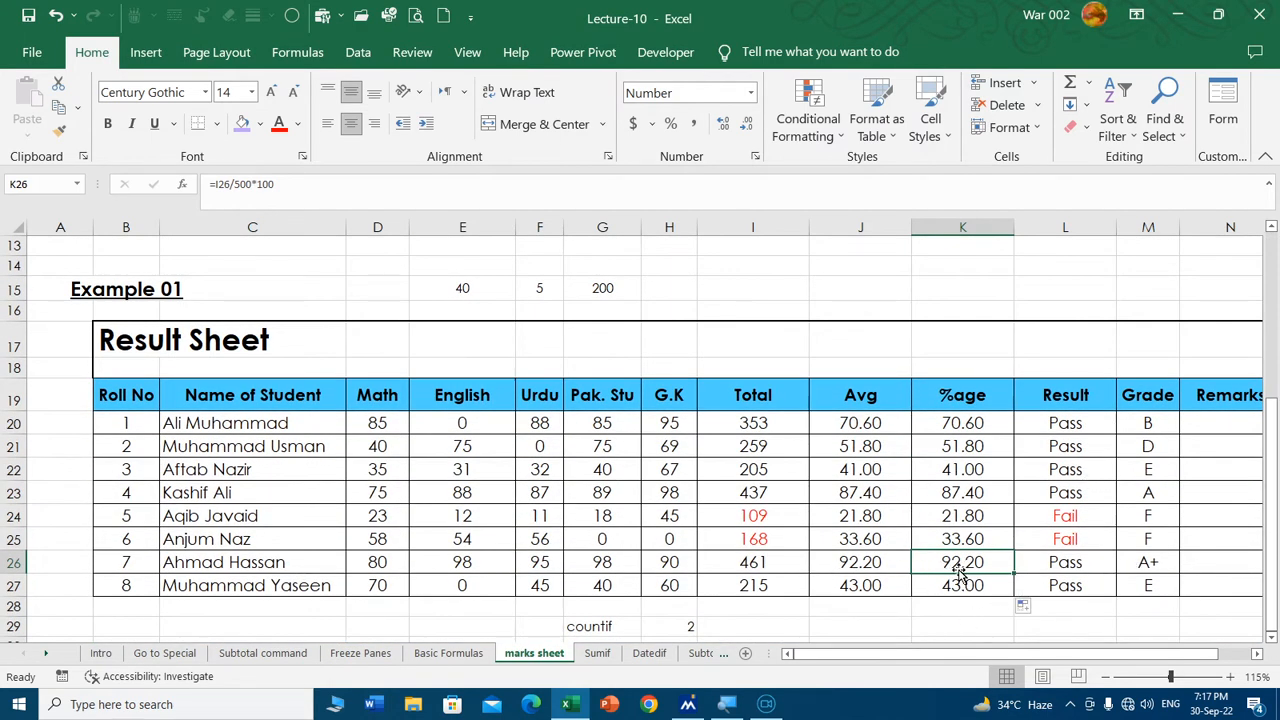
left_click(1137, 563)
left_click_drag(1049, 657, 1105, 656)
left_click(1093, 535)
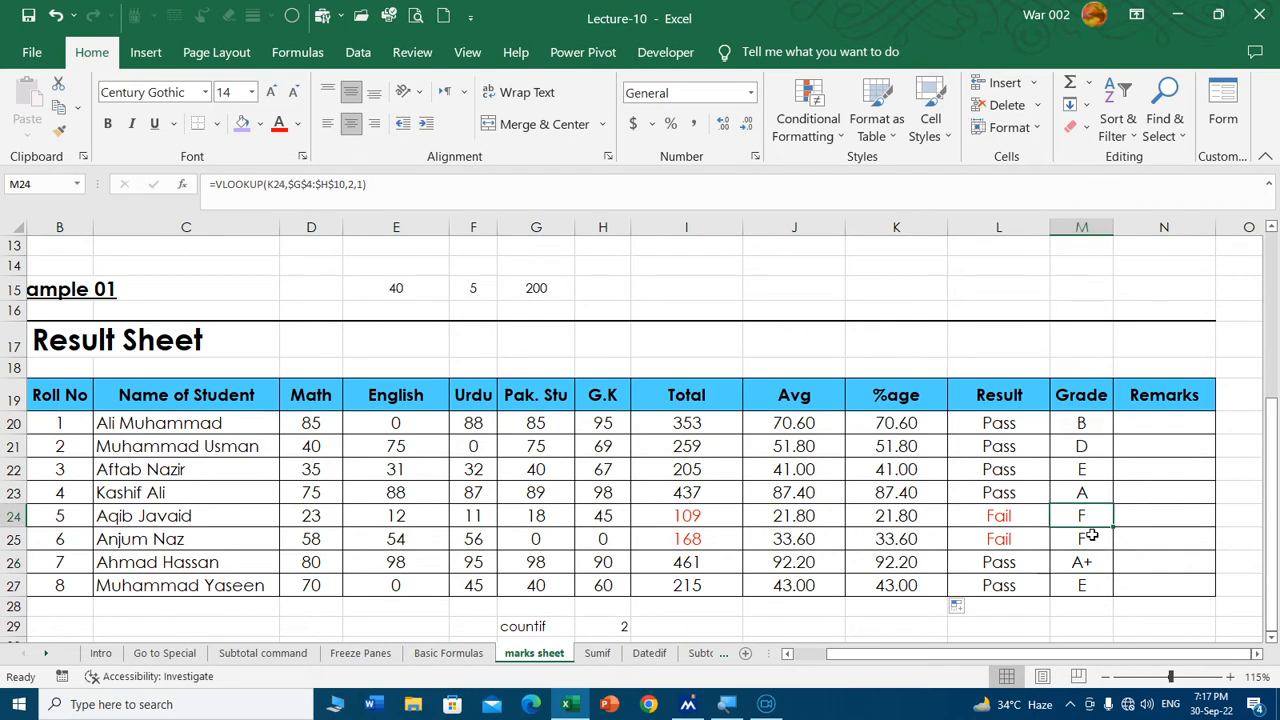
Check the grades in M25 and M20 against the matching 0 and 70 rows of the Grade Criteria table.
left_click(910, 540)
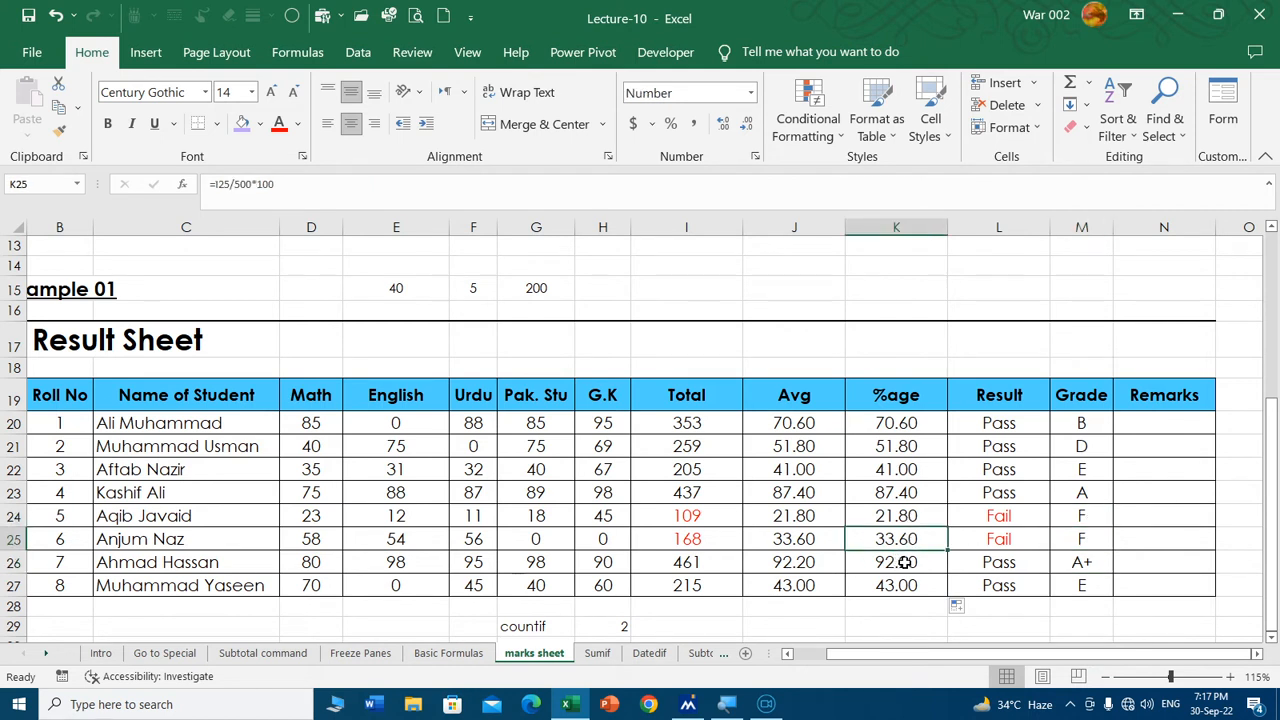
scroll(790, 532, "up", 4)
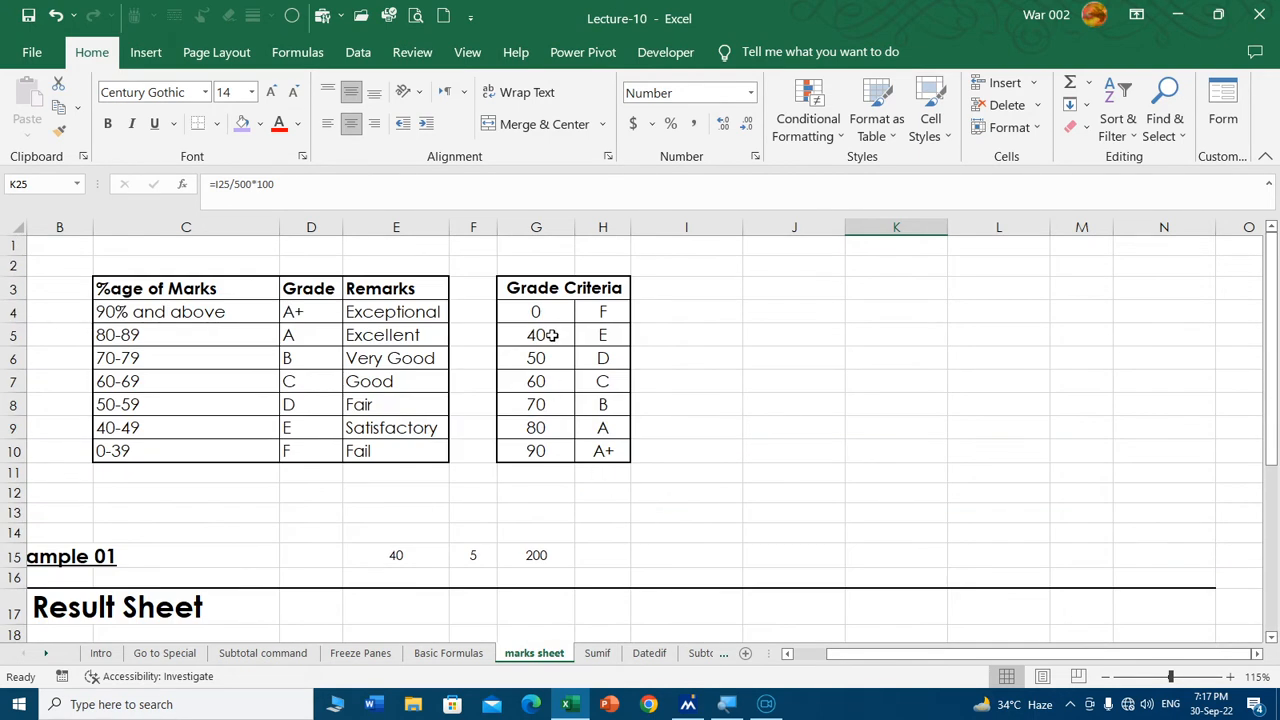
left_click(605, 308)
scroll(1117, 478, "down", 4)
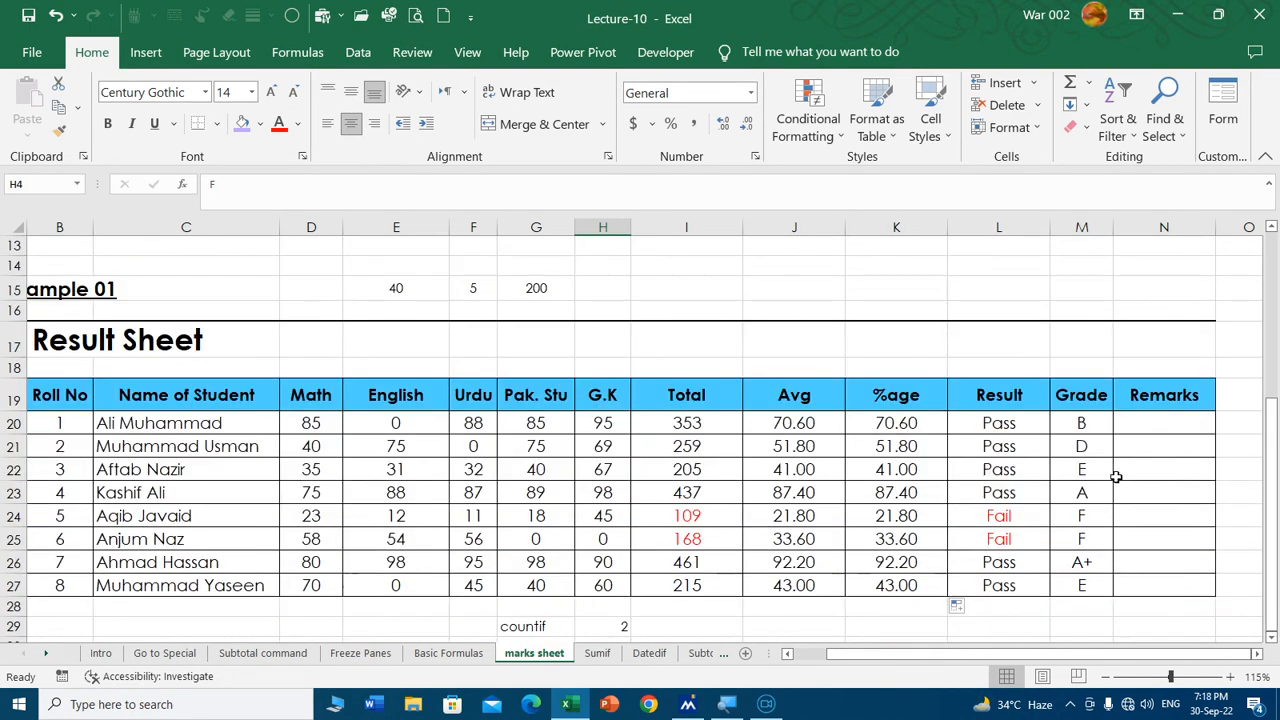
left_click(1080, 425)
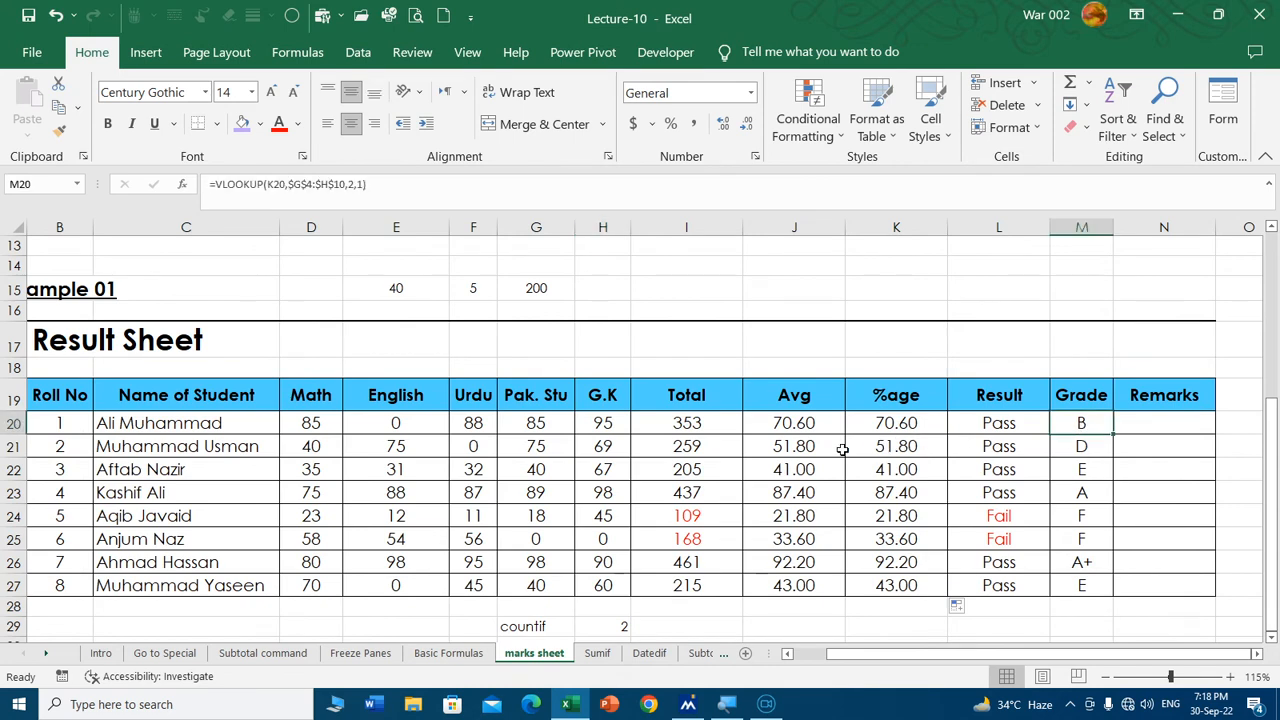
scroll(740, 443, "up", 4)
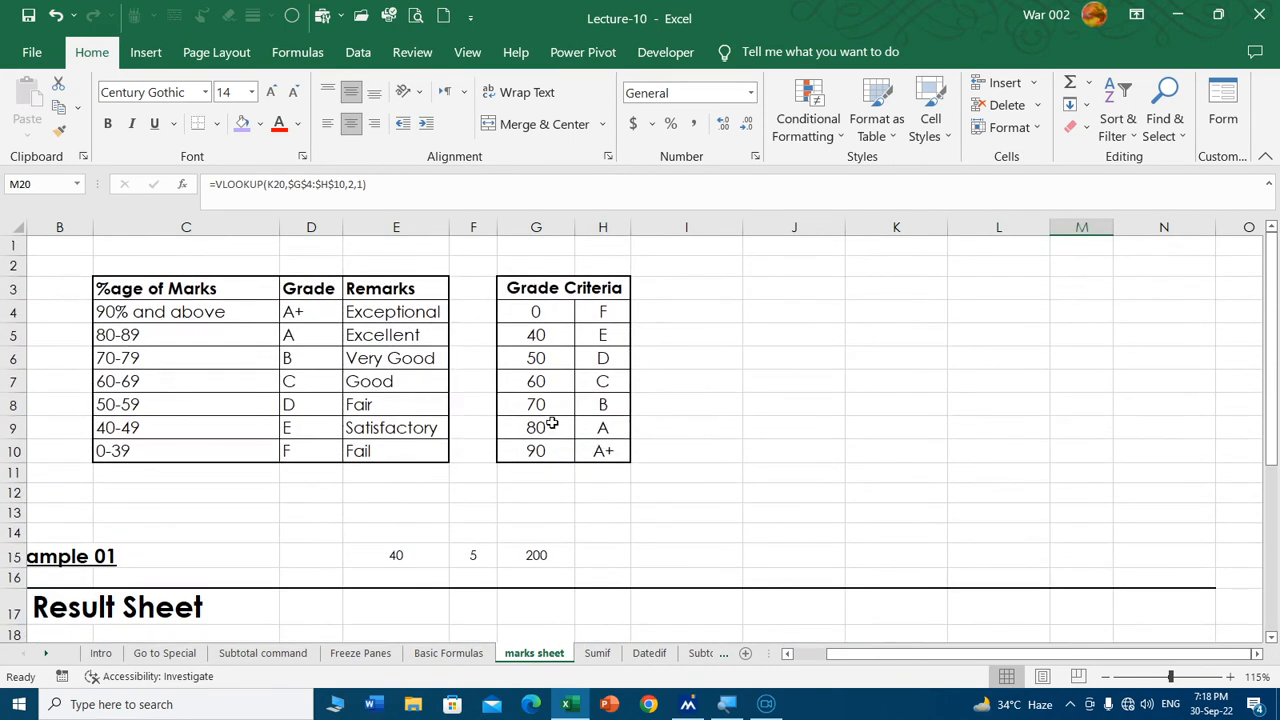
left_click_drag(527, 404, 598, 404)
scroll(1014, 438, "down", 3)
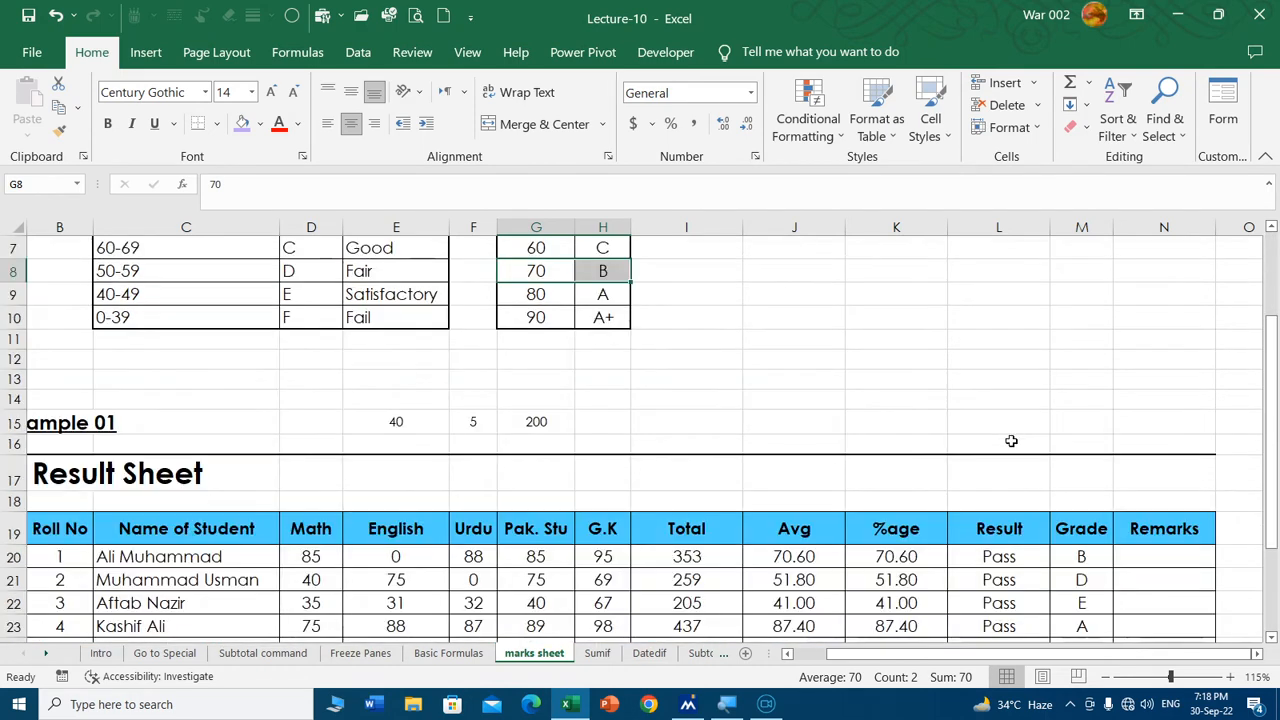
Widen the Remarks column N of the result sheet, keeping N20 as the active cell.
left_click(1180, 491)
left_click_drag(1138, 653, 1258, 651)
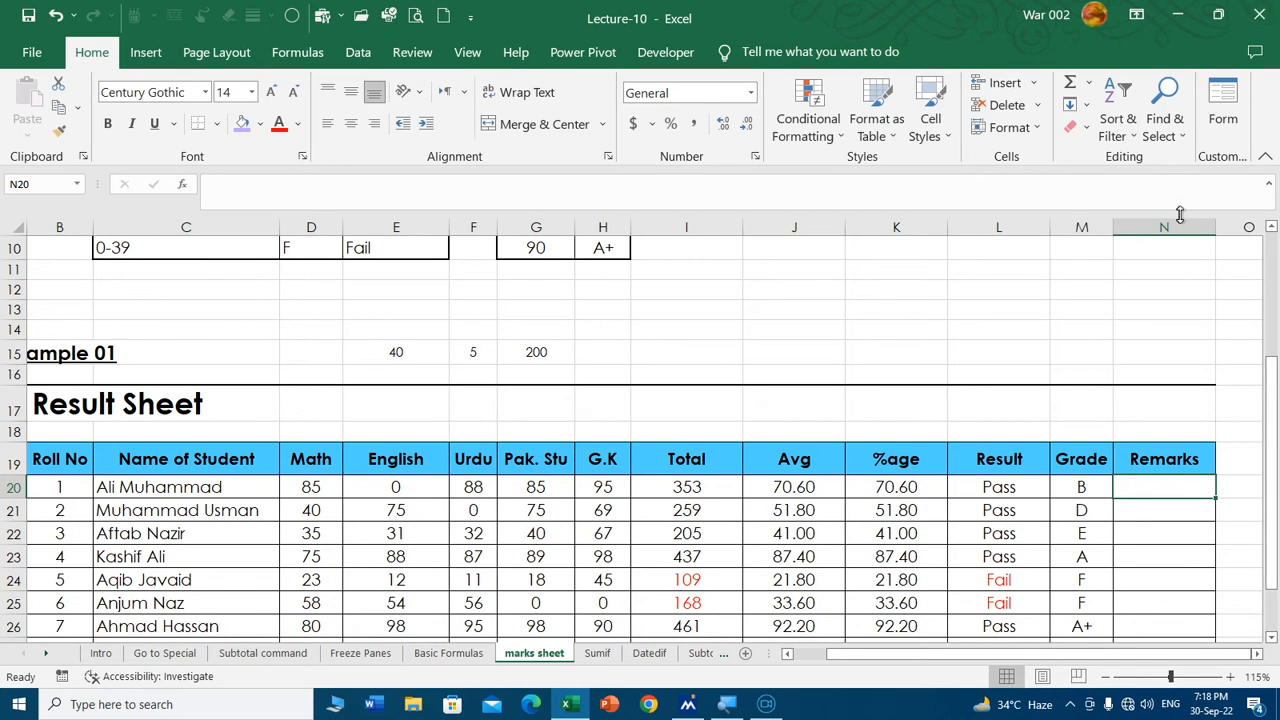
left_click_drag(1225, 226, 1262, 224)
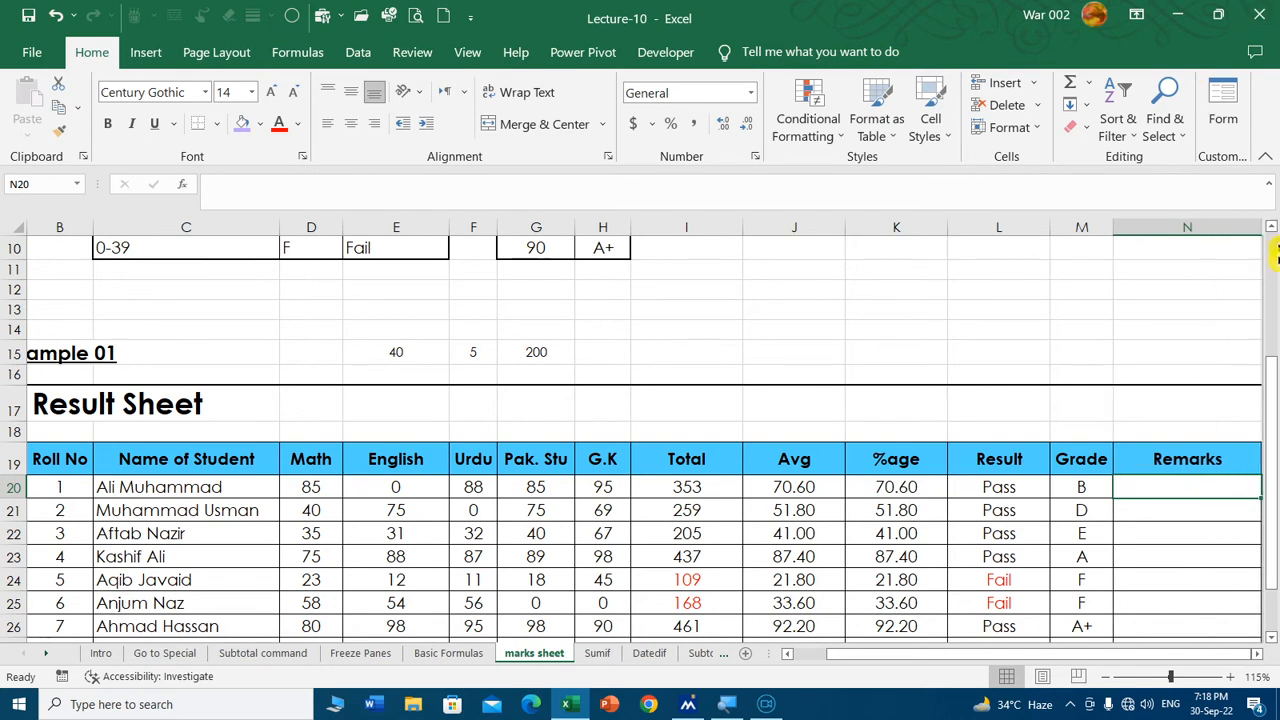
scroll(1097, 563, "down", 1)
key("Right")
key("Right")
key("Right")
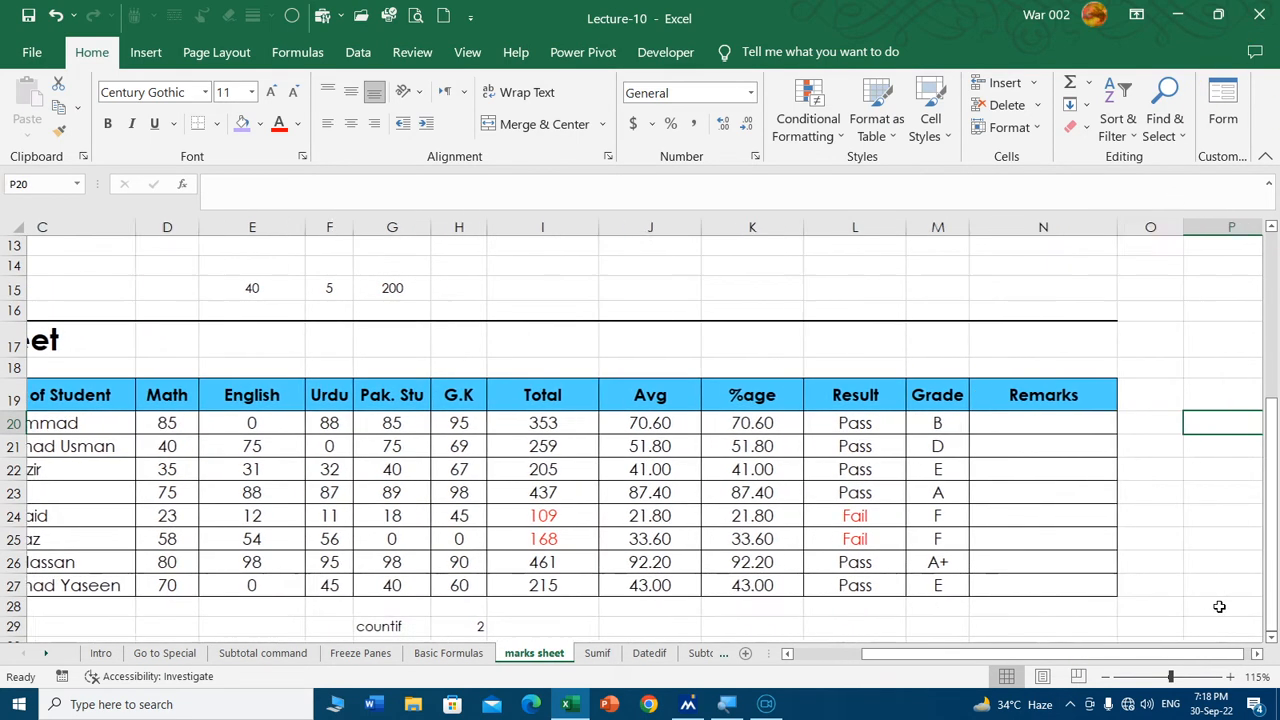
key("Left")
key("Left")
key("Left")
key("Down")
key("Up")
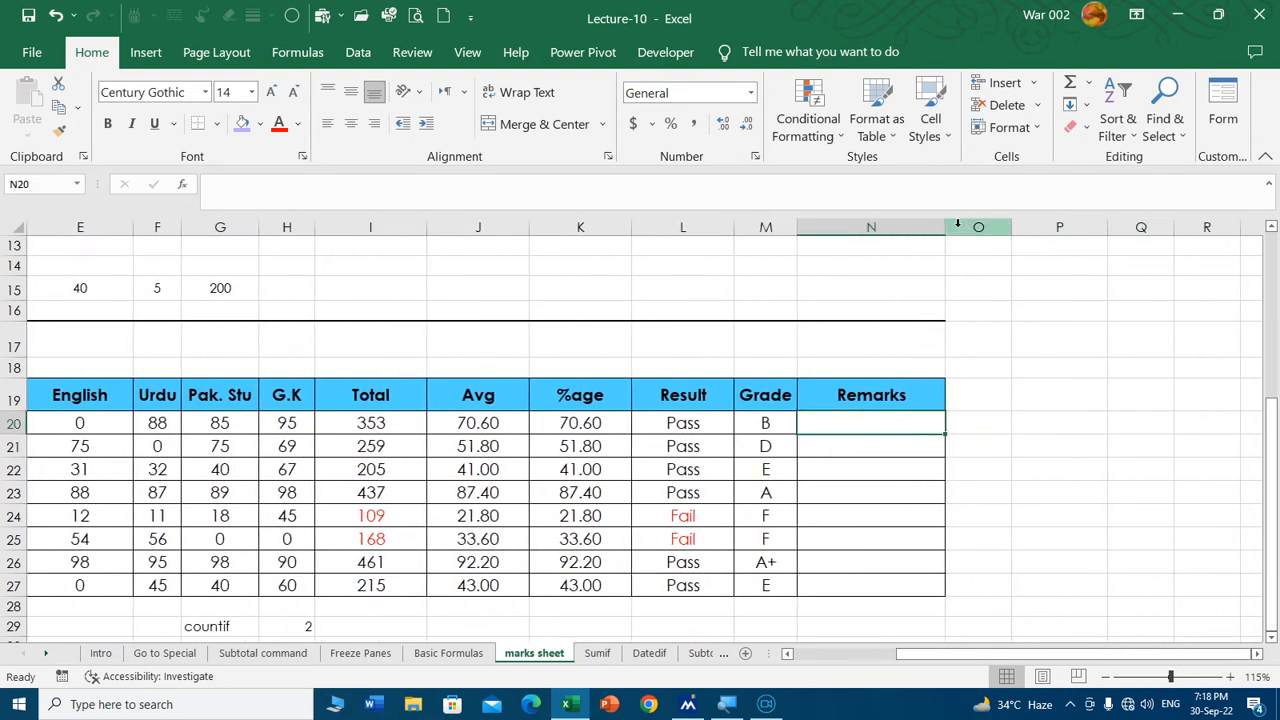
left_click_drag(953, 228, 1043, 228)
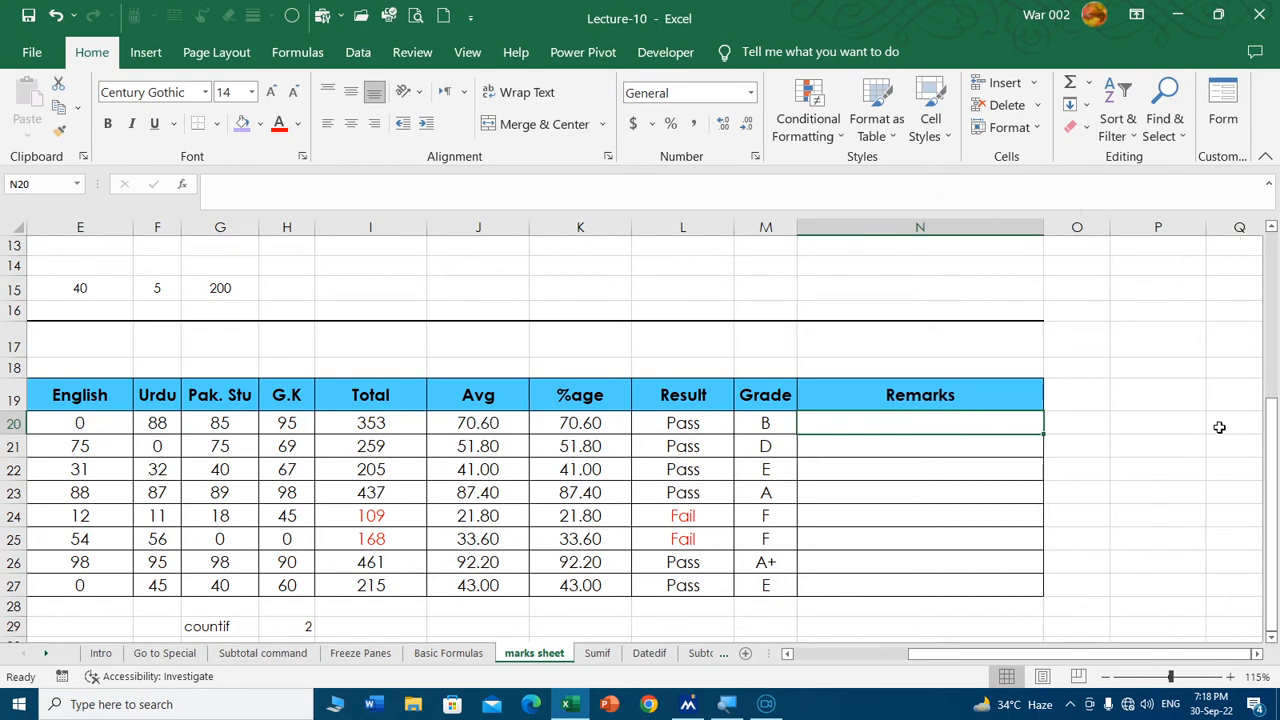
Start a VLOOKUP in N20 with M20 as lookup value and the Grade and Remarks range $D$4:$E$10 as absolute table array.
type("=vloo")
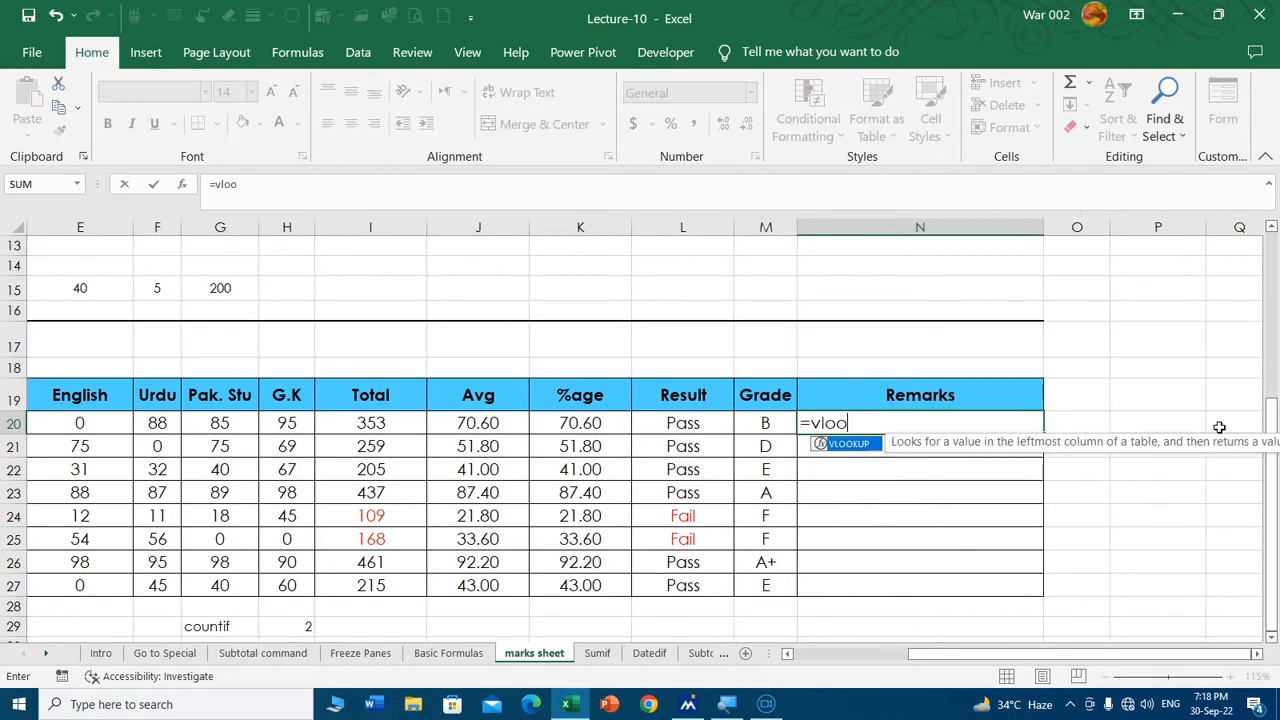
key("Tab")
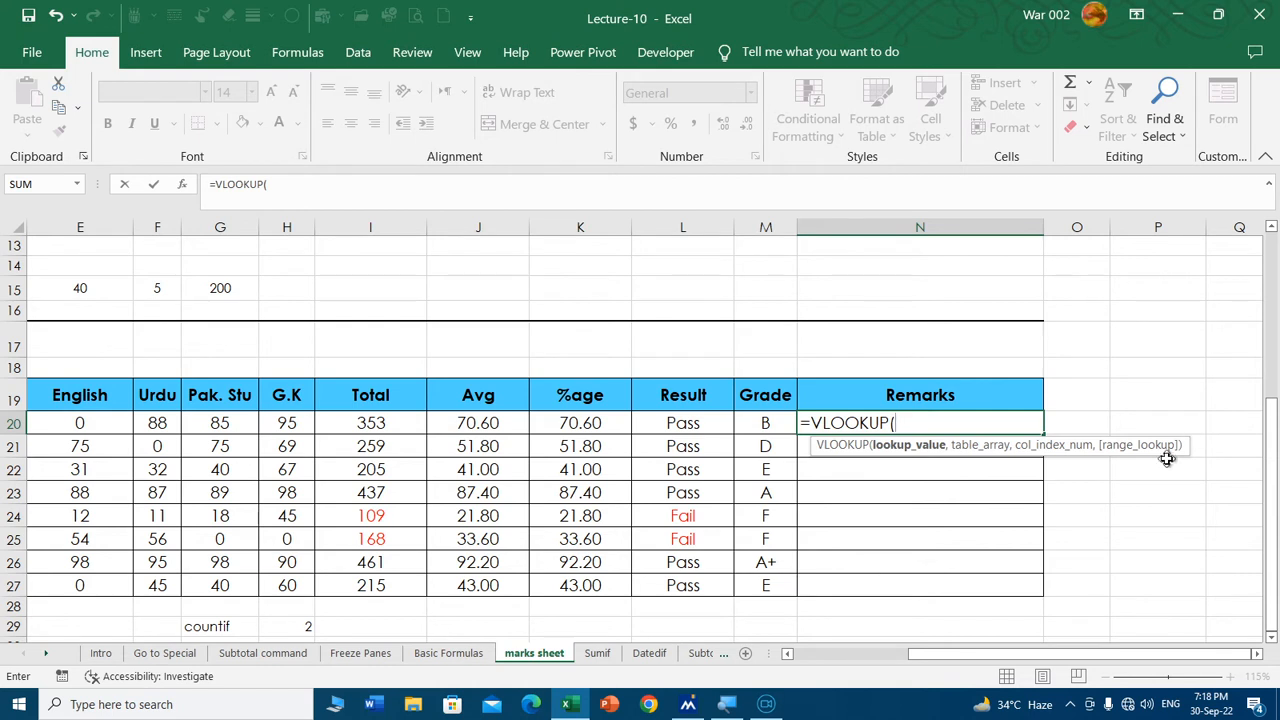
left_click(768, 424)
type(",")
left_click_drag(1000, 655, 870, 652)
scroll(605, 472, "up", 4)
mouse_move(368, 316)
left_mouse_down()
mouse_move(445, 383)
mouse_move(440, 450)
left_mouse_up()
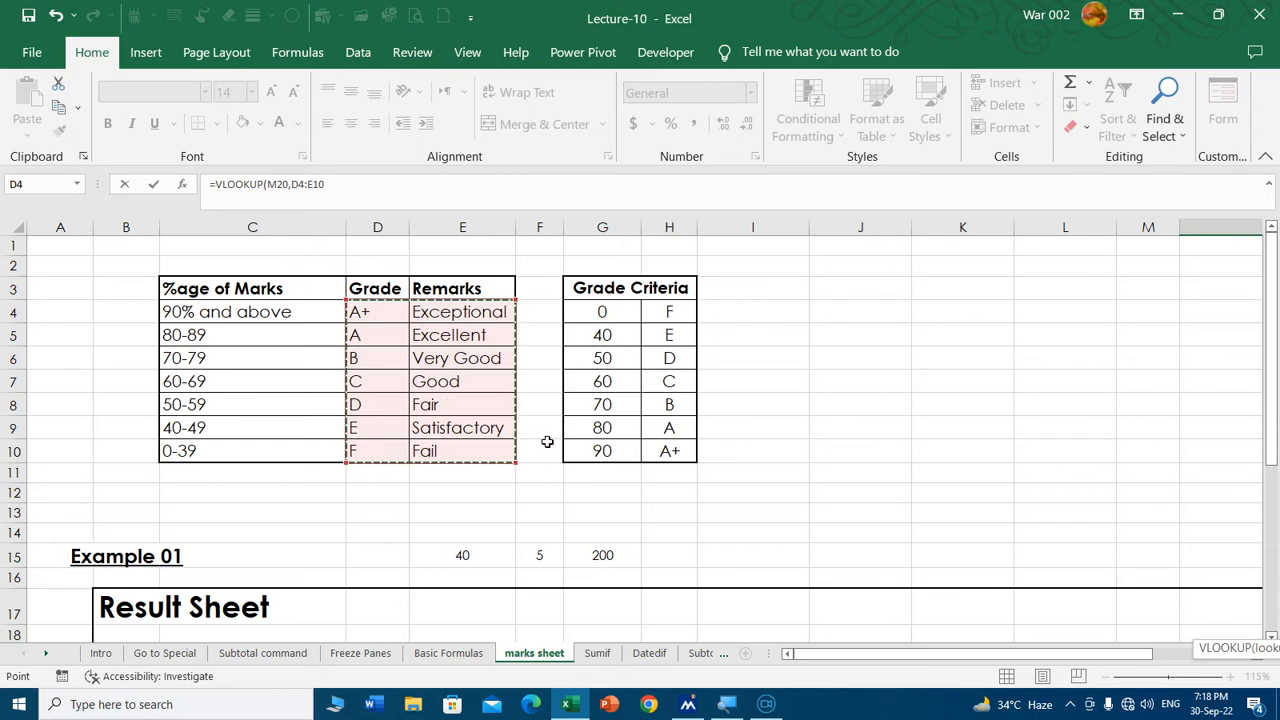
key("F4")
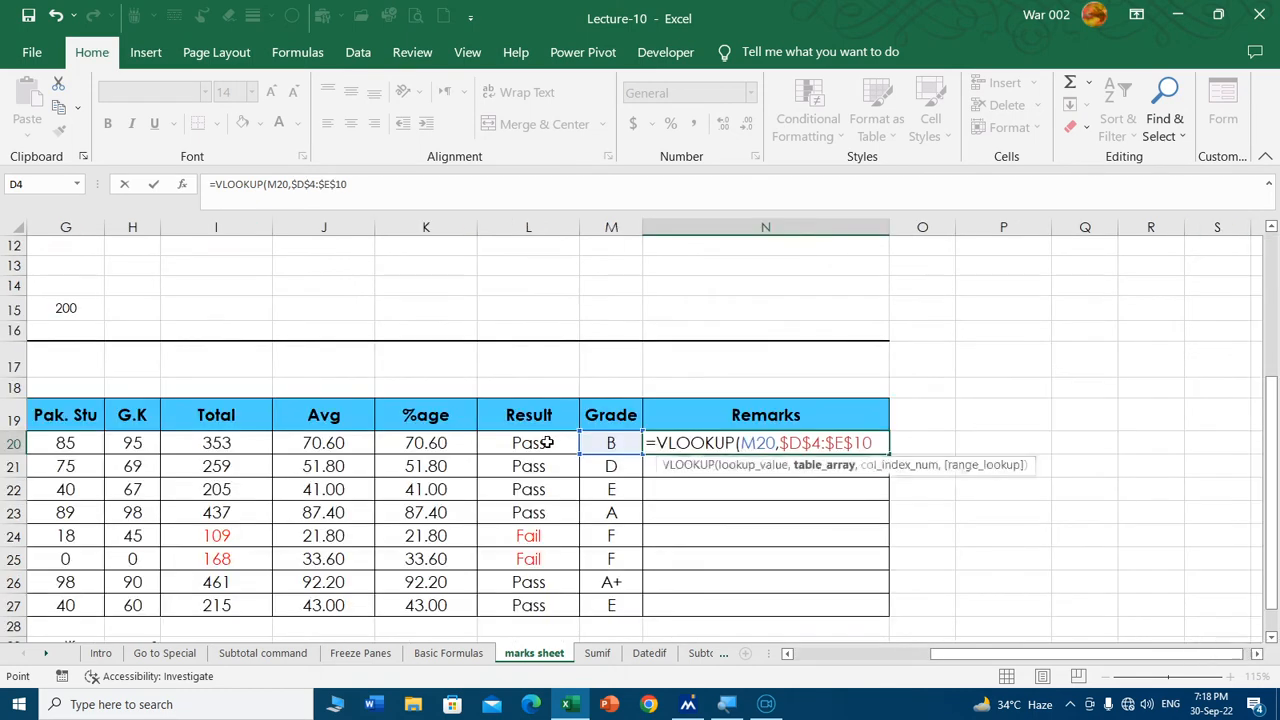
Complete the VLOOKUP in N20 with column index 2 and 0 for exact match.
type(",")
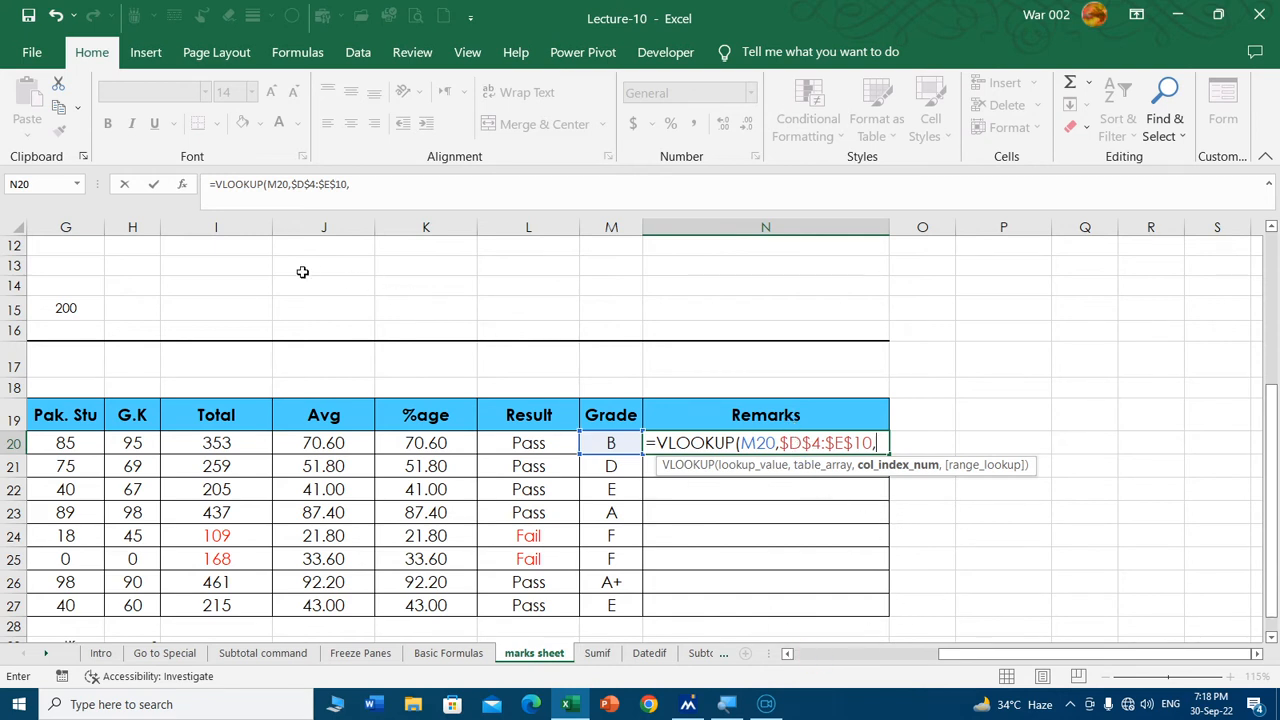
left_click(814, 654)
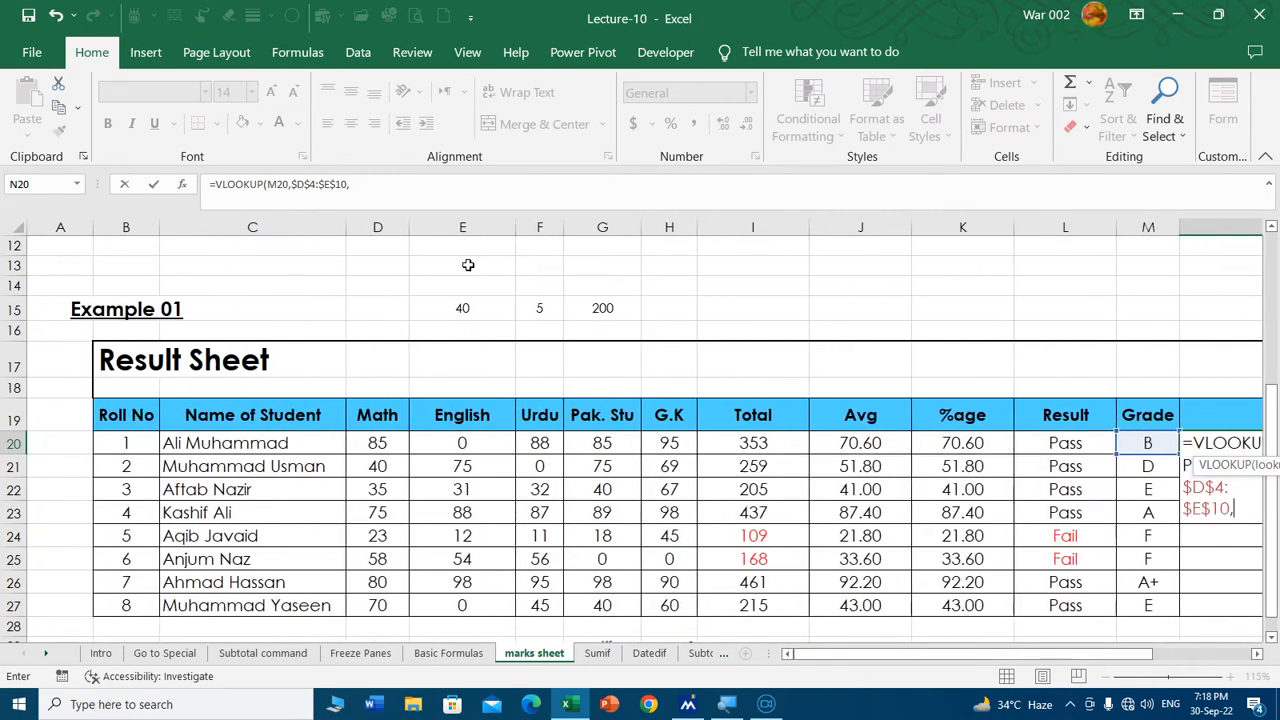
scroll(461, 267, "up", 4)
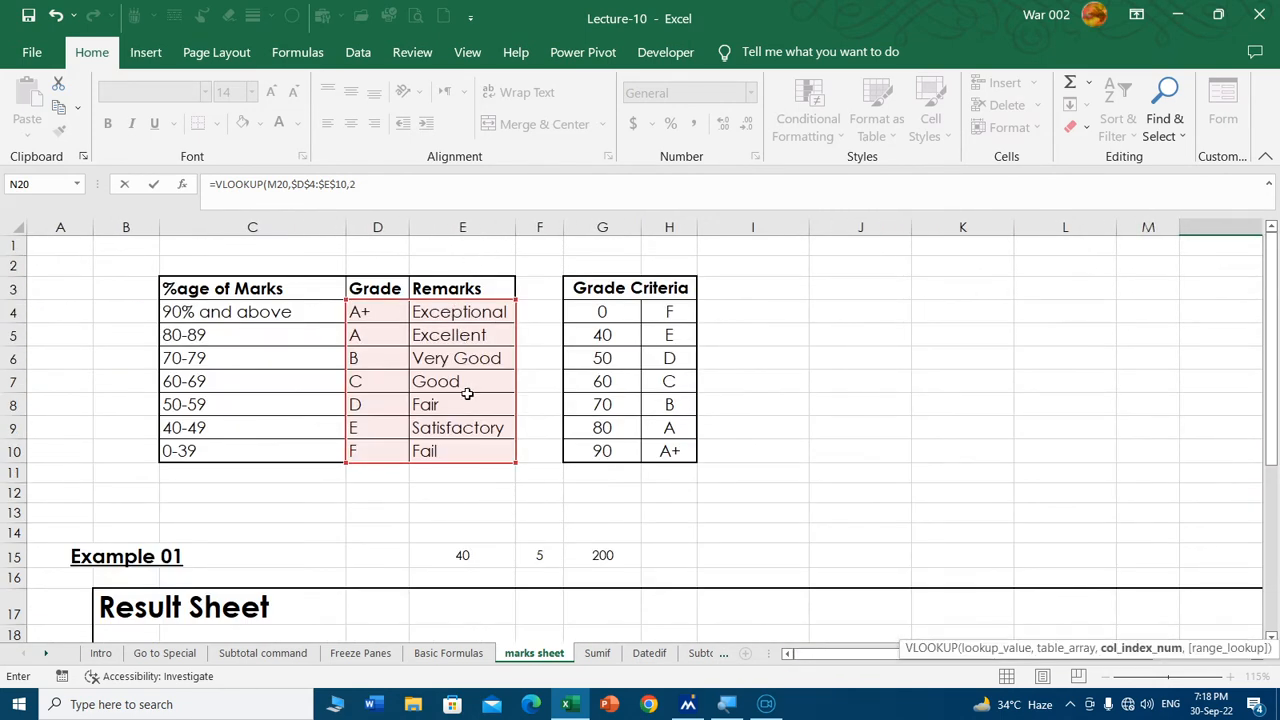
type(",")
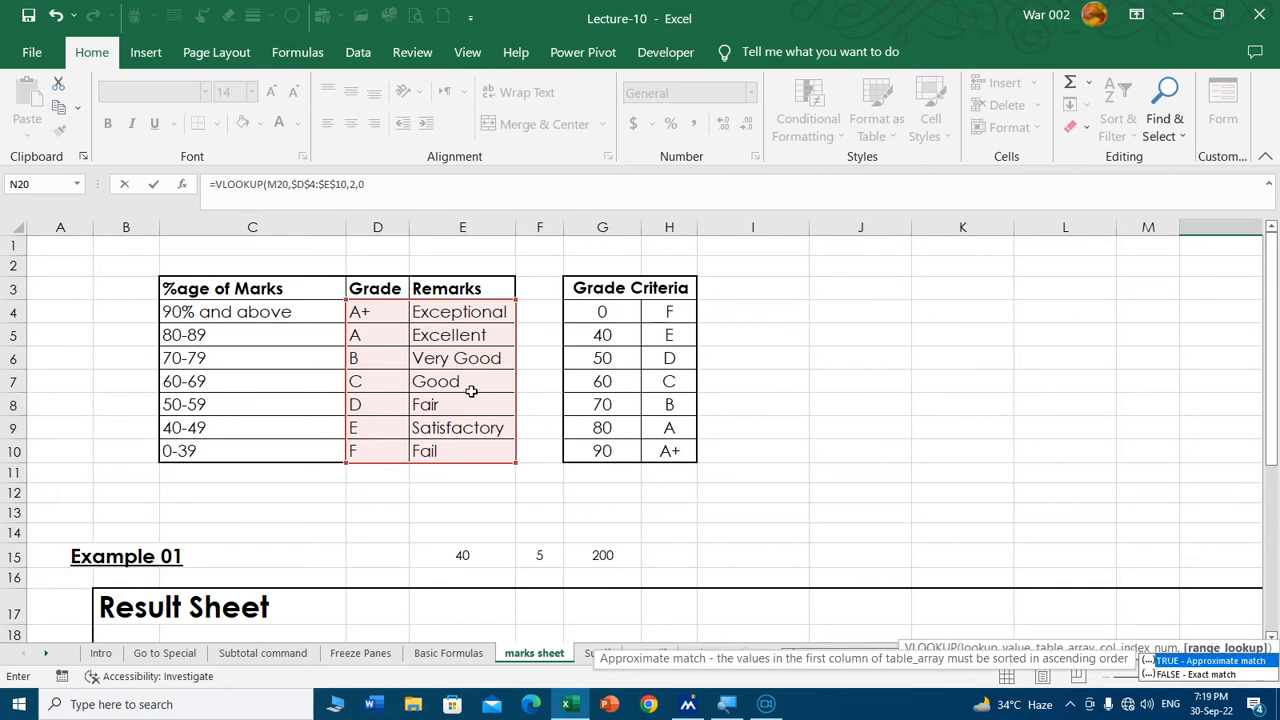
type("0")
key("Return")
Fill the remarks formula from N20 down to N27.
scroll(851, 403, "down", 2)
left_click(903, 466)
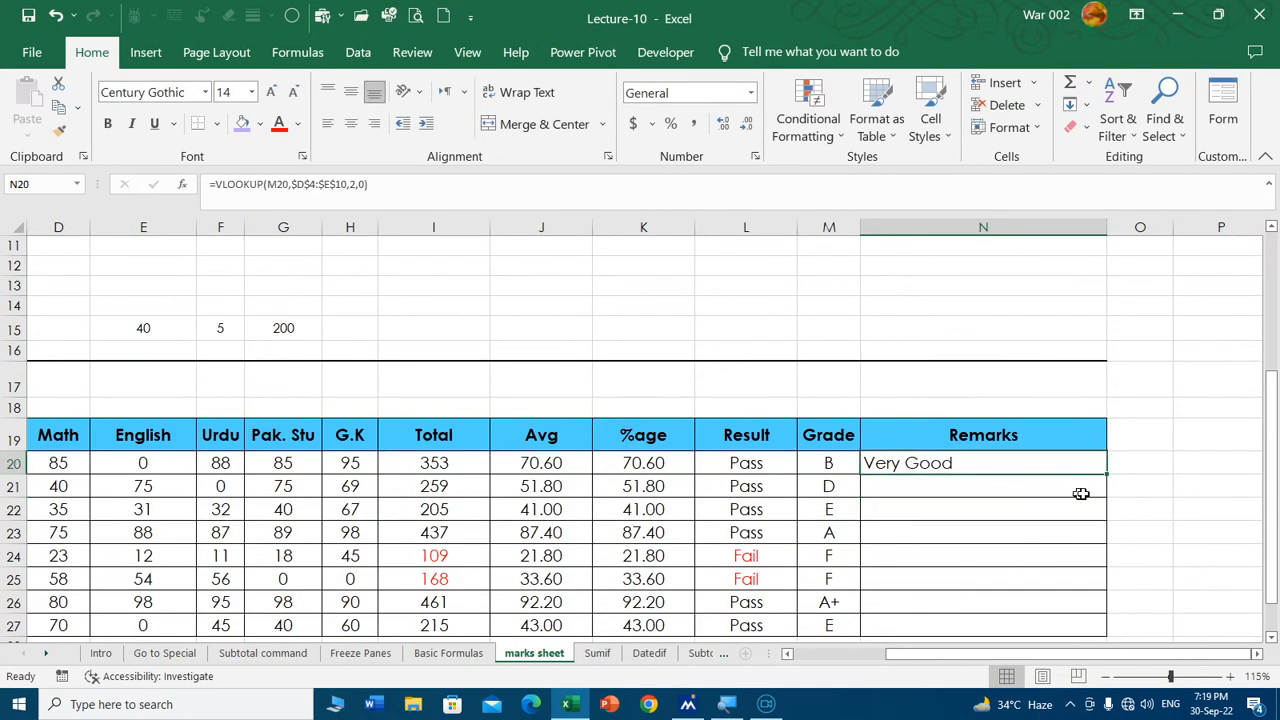
double_click(1108, 475)
scroll(1014, 500, "down", 1)
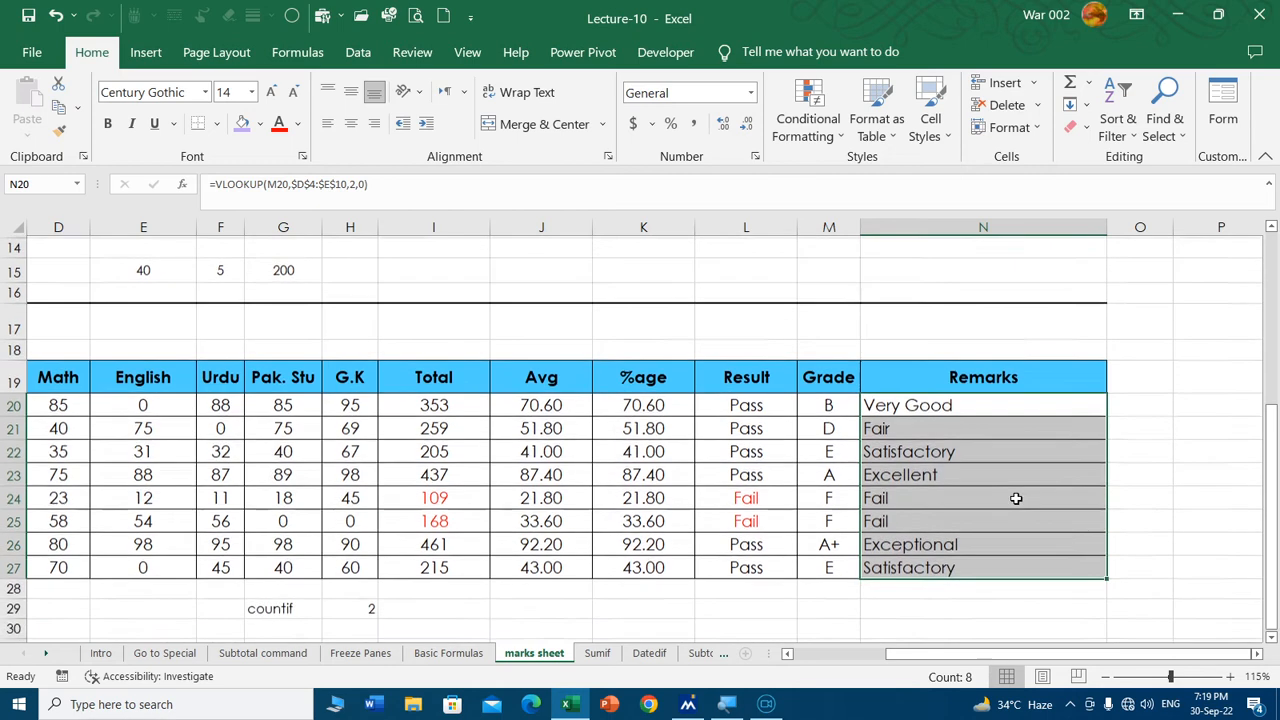
Check the remark in N26 against the Grade and Remarks lookup table.
left_click(985, 543)
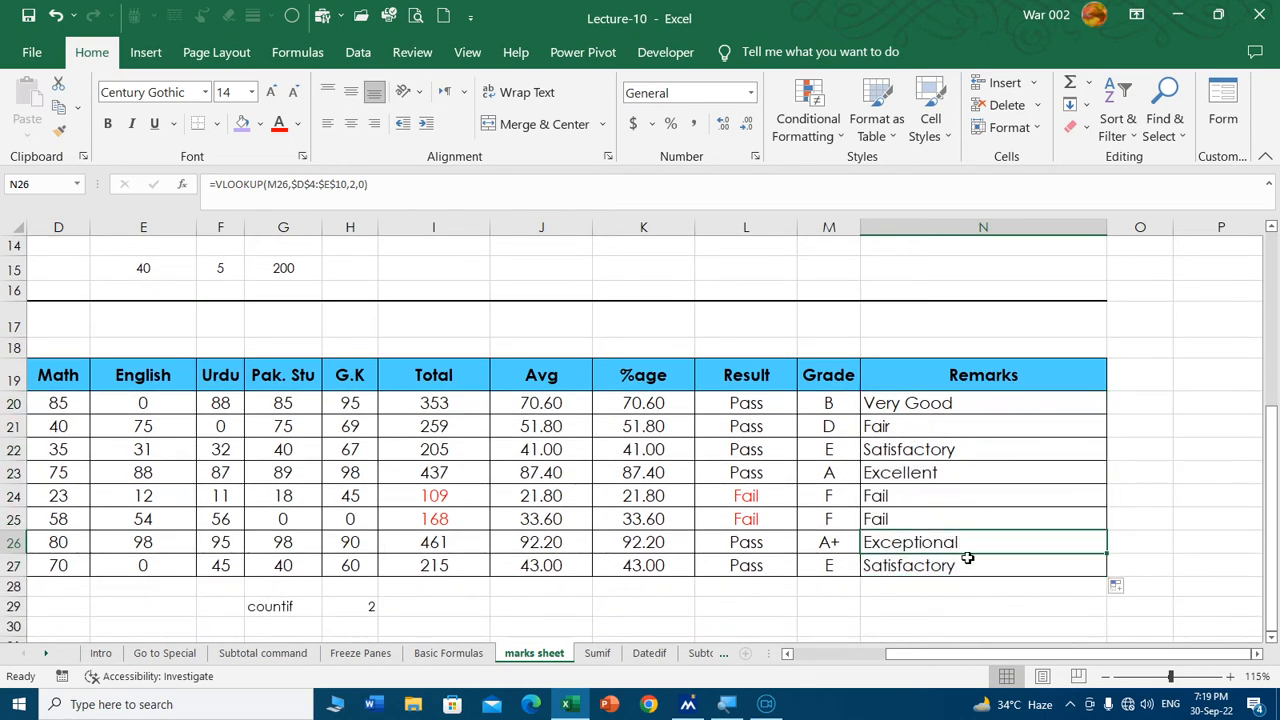
left_click(862, 653)
scroll(470, 388, "up", 5)
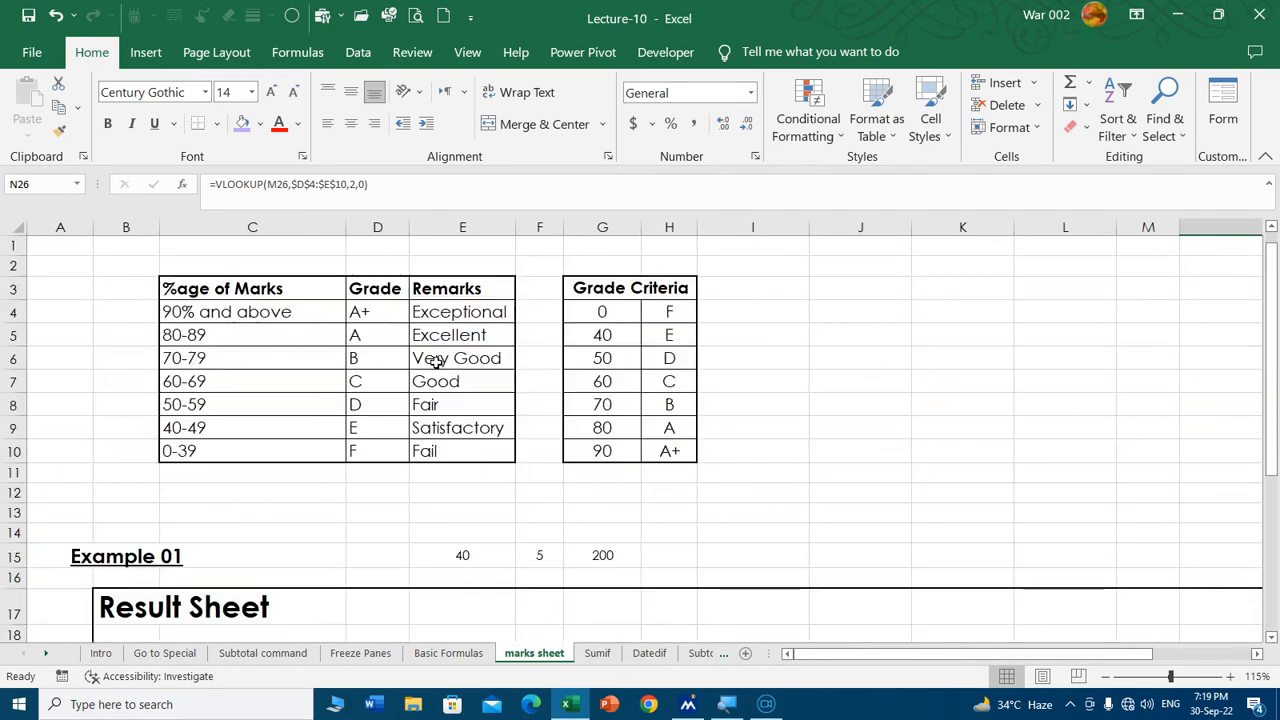
Check the remarks in N23 and N25 against the Grade and Remarks lookup table.
left_click(442, 316)
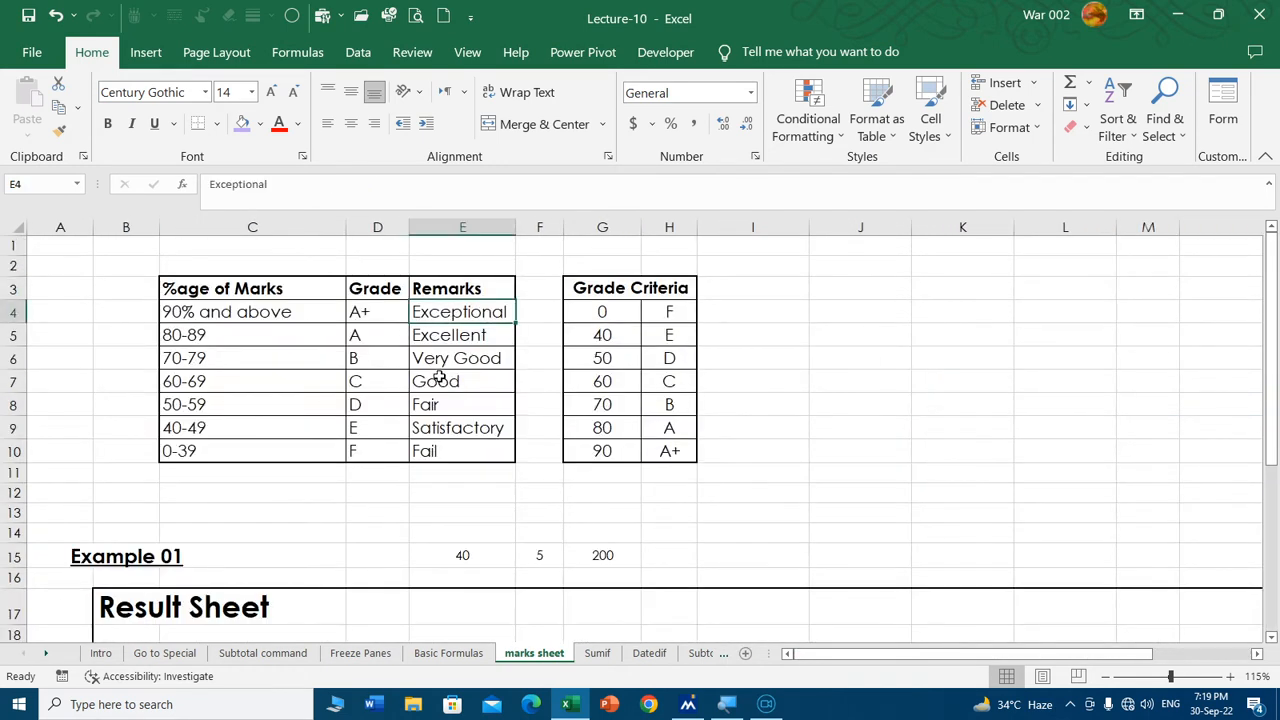
left_click(381, 340)
left_click_drag(900, 658, 992, 655)
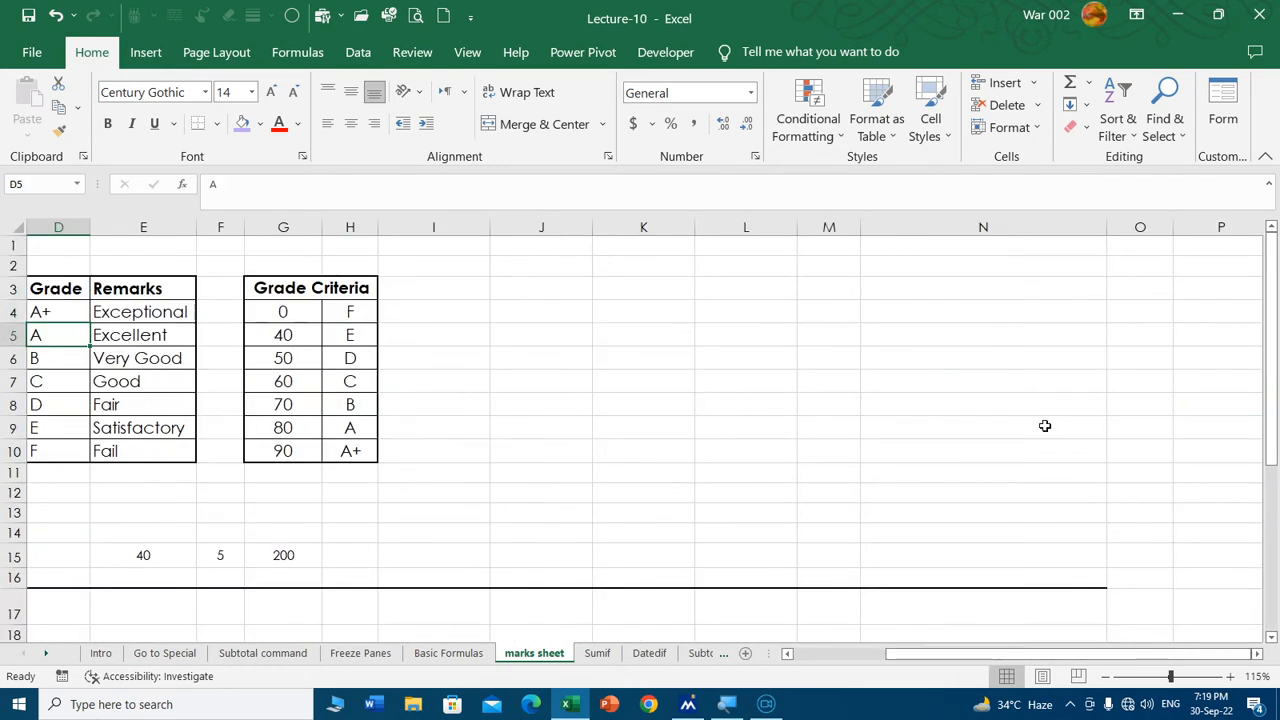
scroll(1028, 432, "down", 4)
left_click(865, 493)
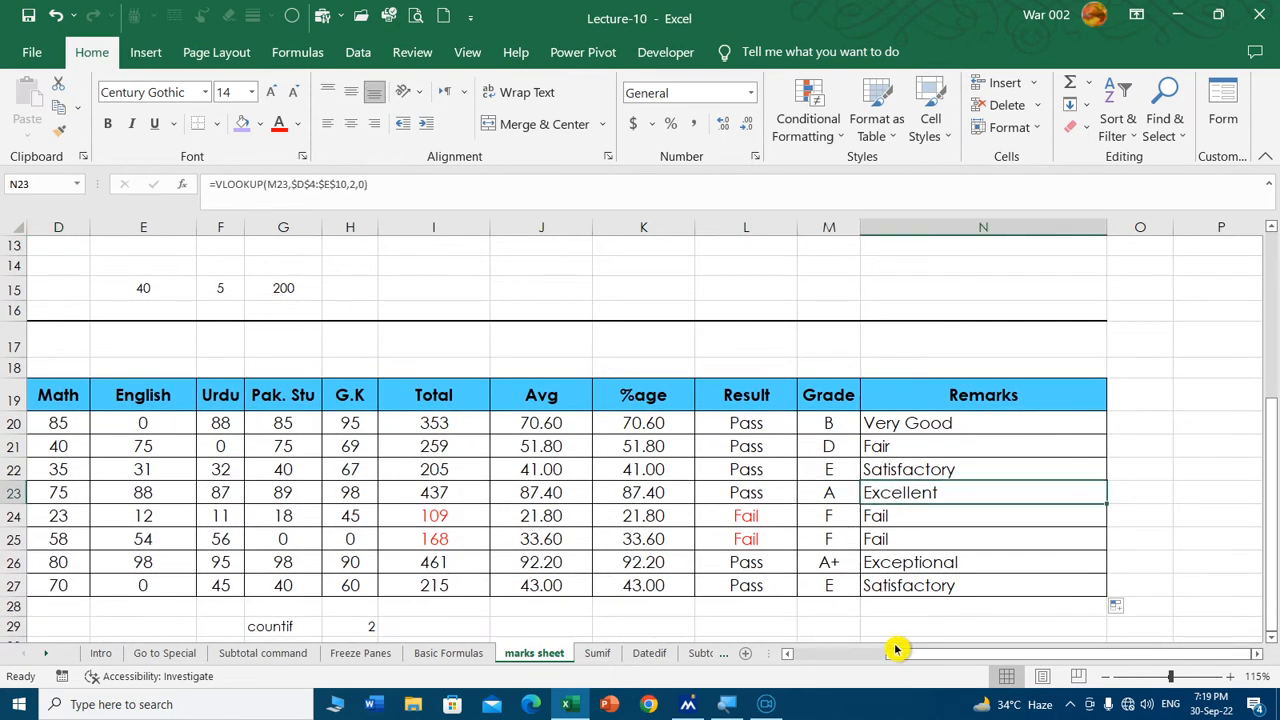
left_click_drag(910, 660, 815, 658)
scroll(365, 455, "up", 4)
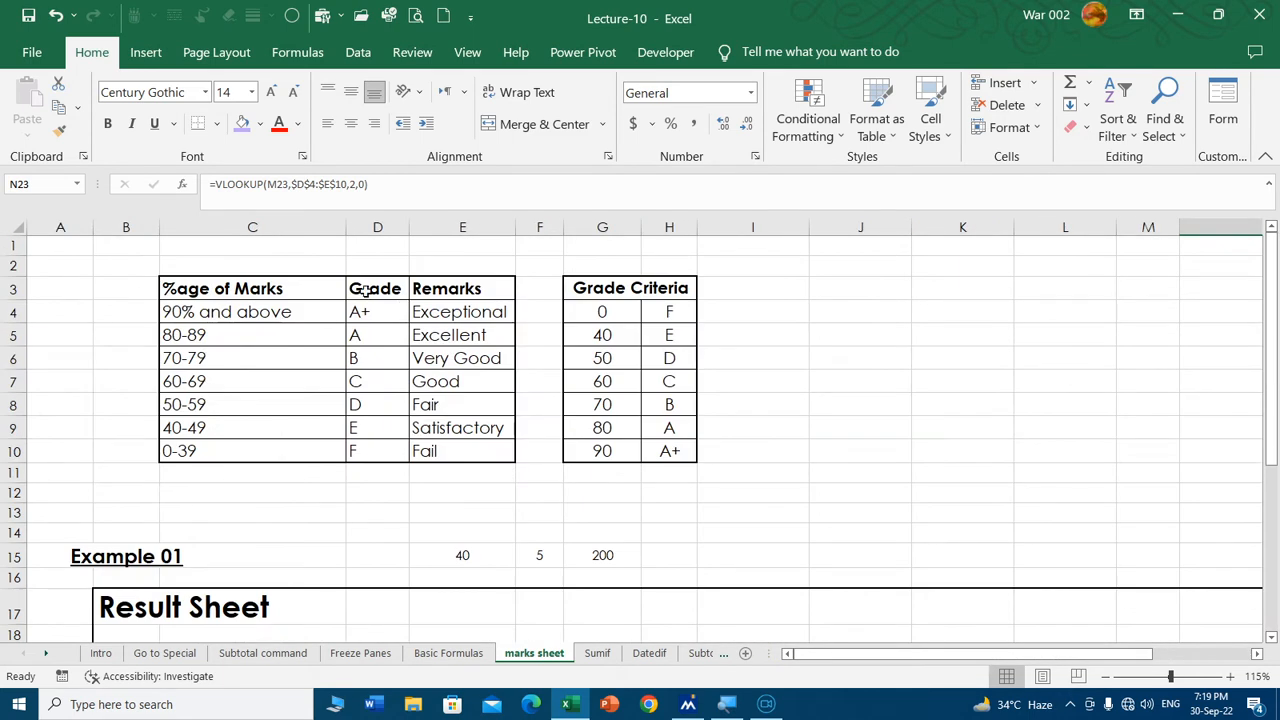
left_click(487, 451)
left_click_drag(862, 660, 950, 660)
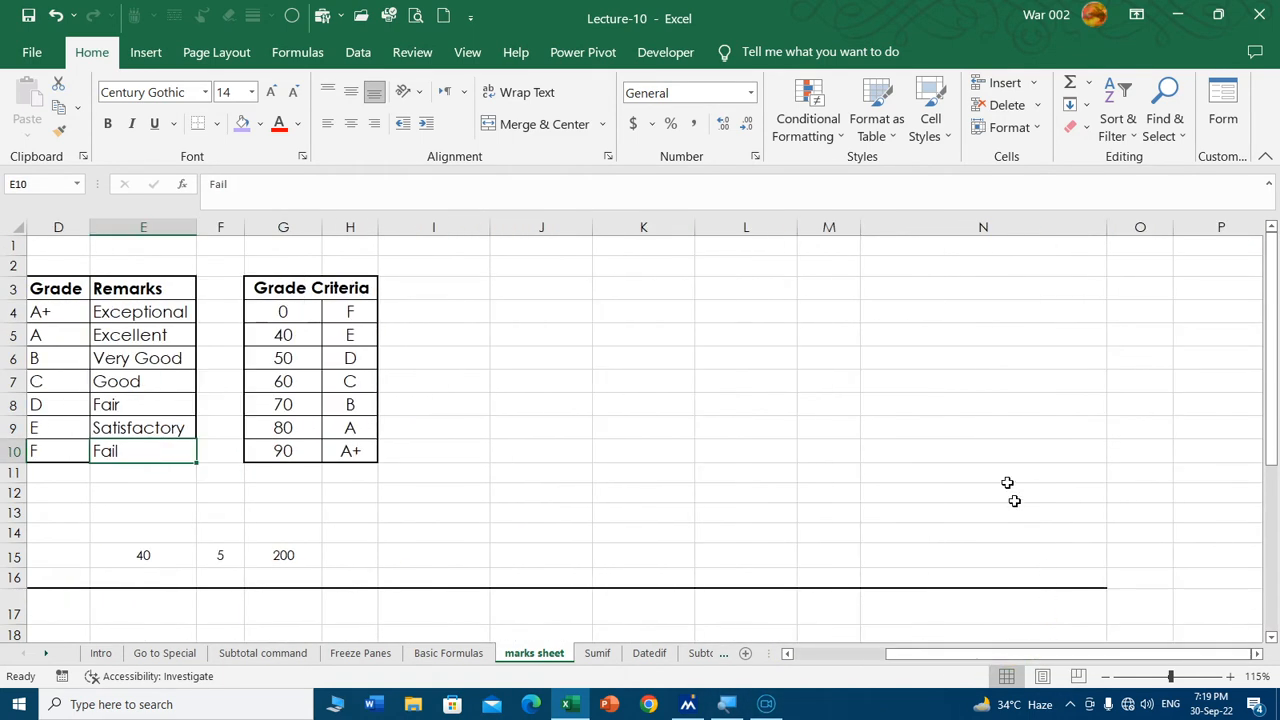
scroll(1023, 517, "down", 4)
left_click(891, 539)
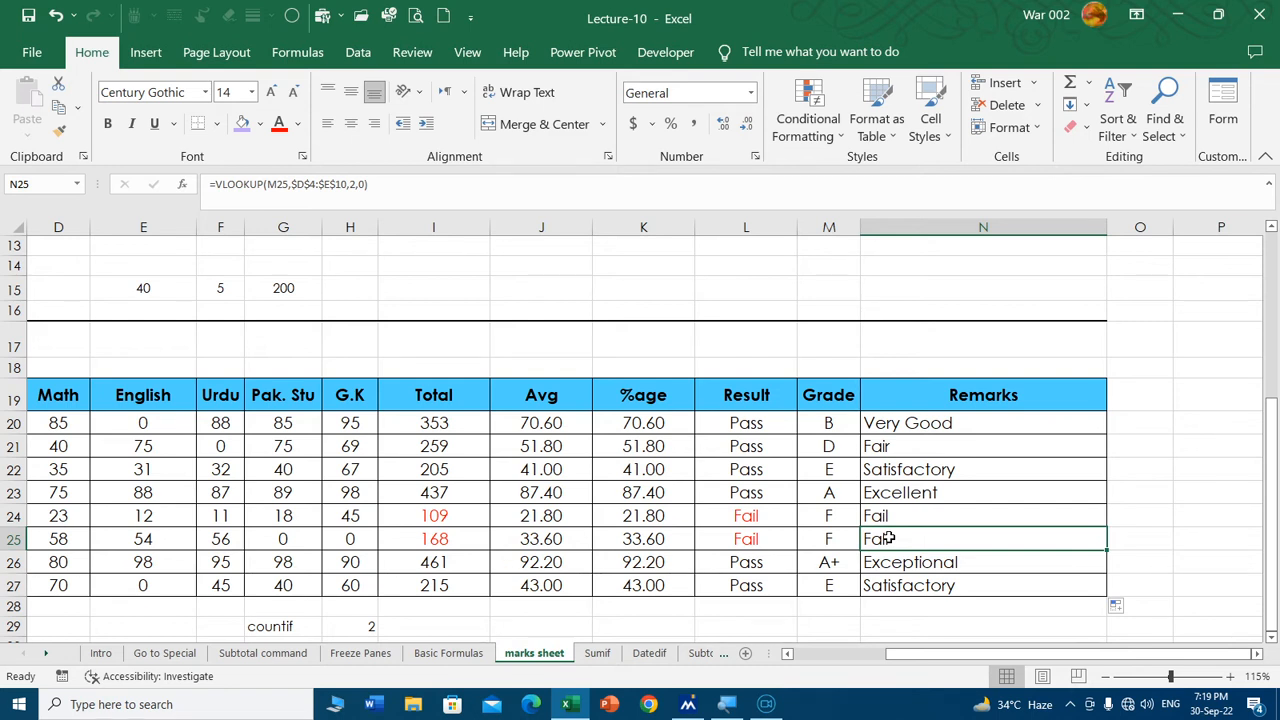
Examine the arguments of the VLOOKUP formula in N20 and the table range it refers to.
double_click(909, 428)
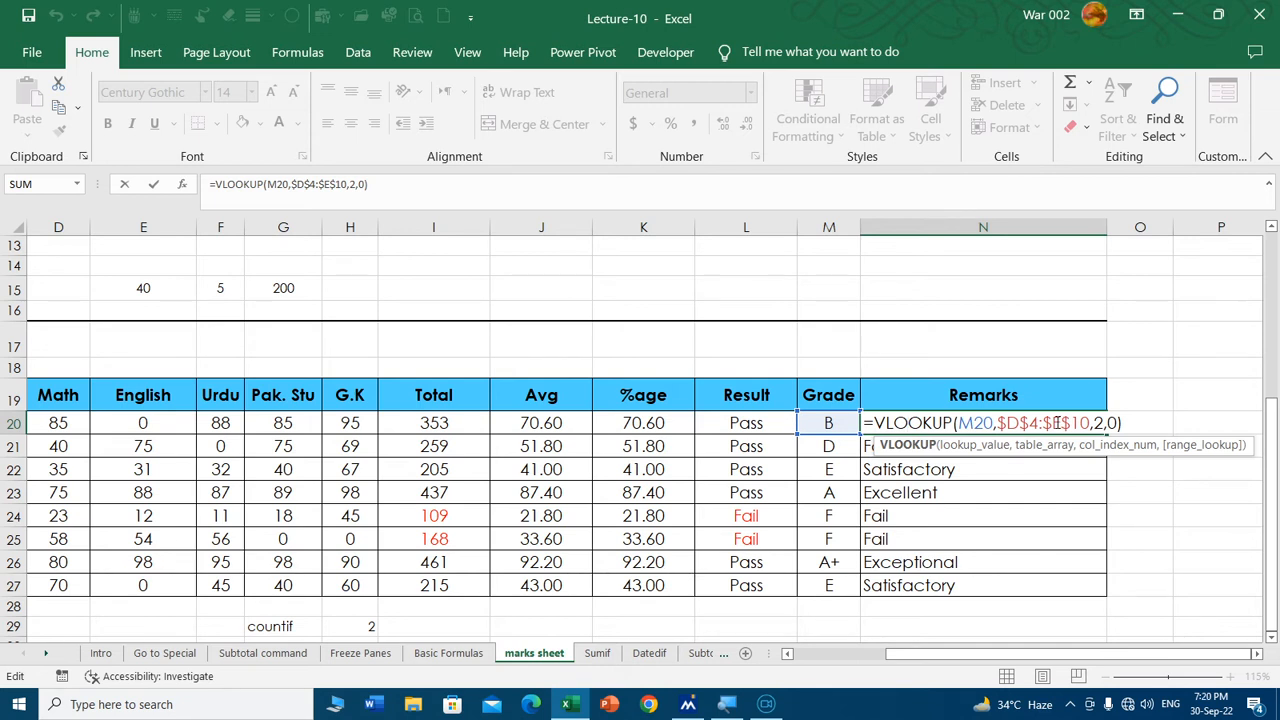
left_click_drag(948, 655, 800, 655)
scroll(597, 491, "up", 3)
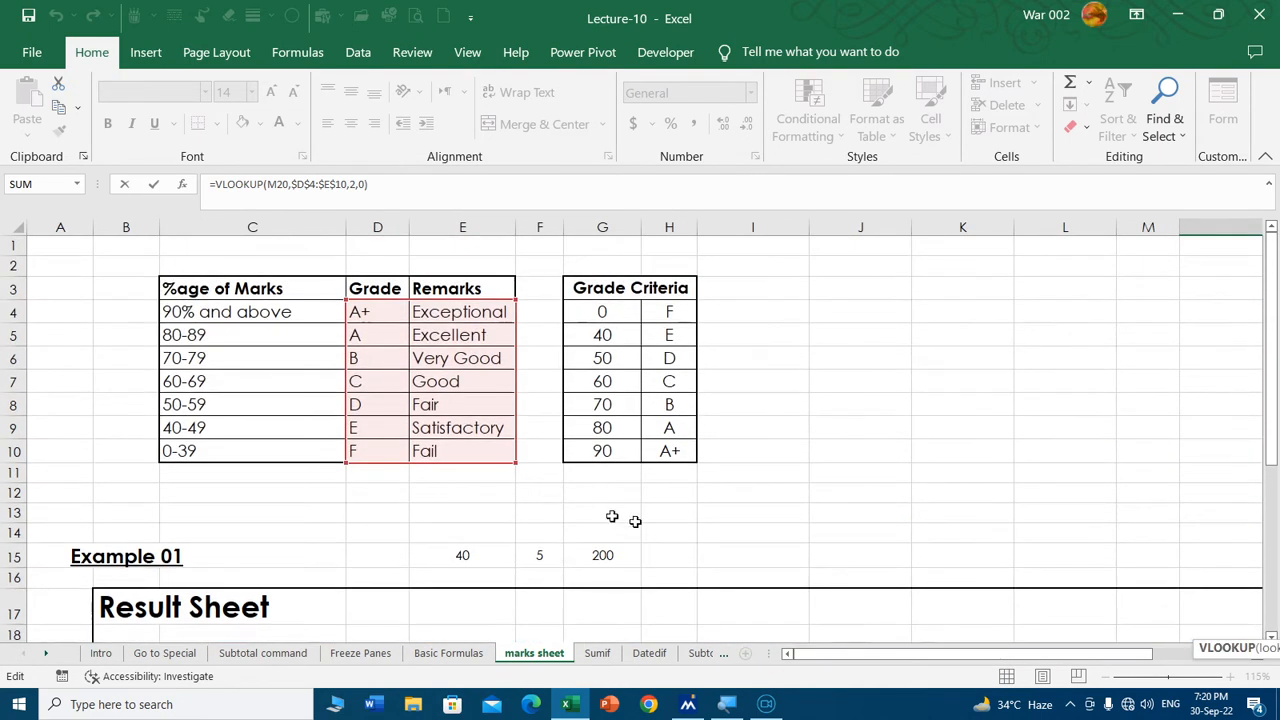
key("ctrl+Return")
scroll(886, 363, "down", 2)
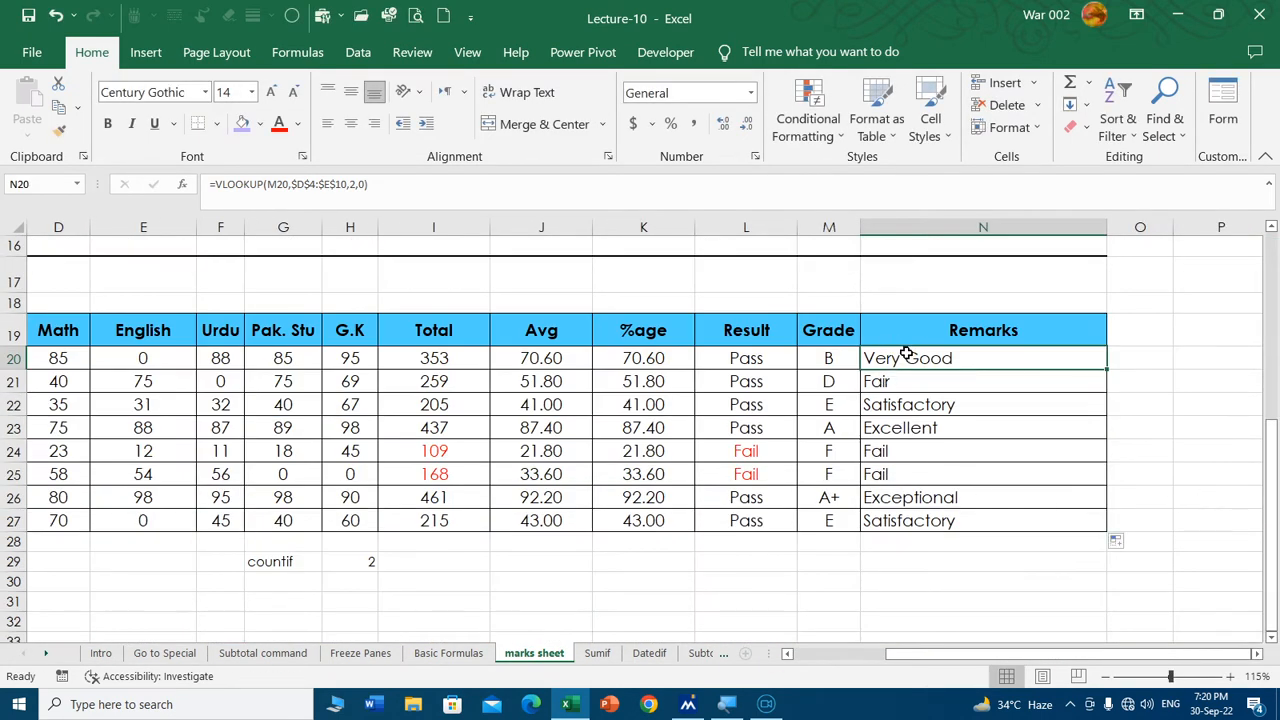
Re-enter the VLOOKUP in N20 with lookup value M20, relative table array D4:E10, column index 2 and 0 for exact match.
type("=vloo")
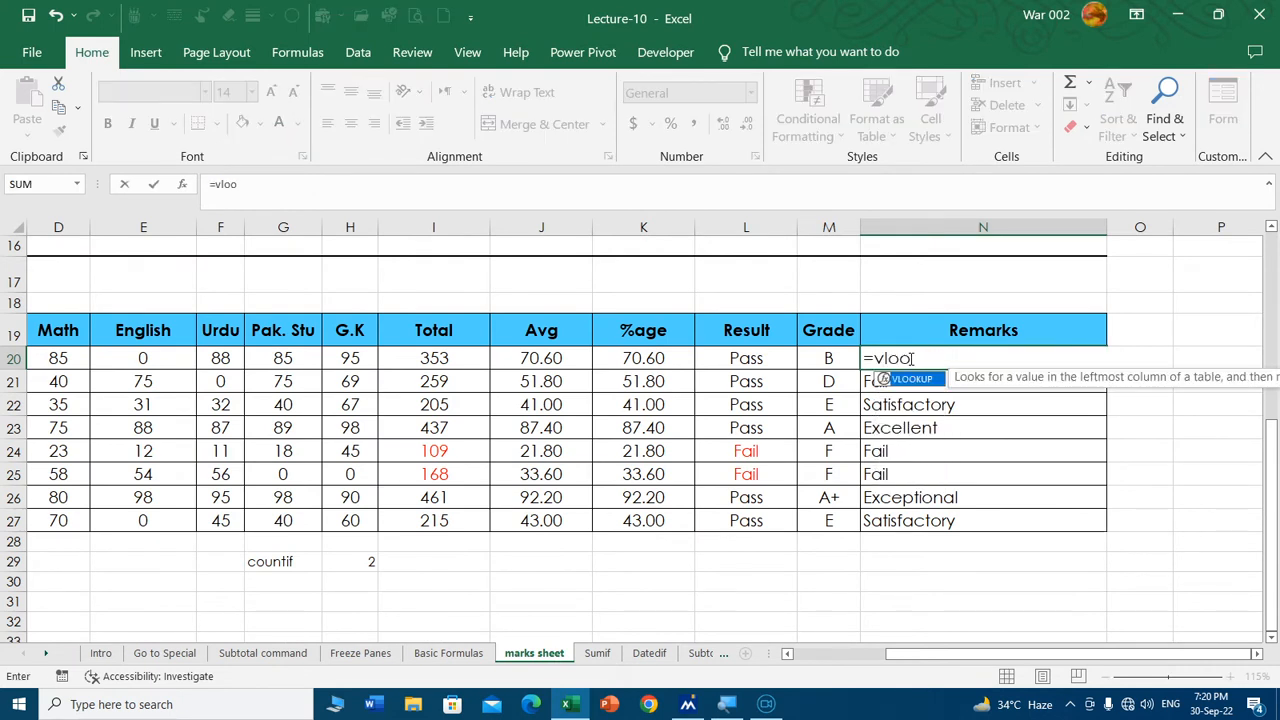
key("Tab")
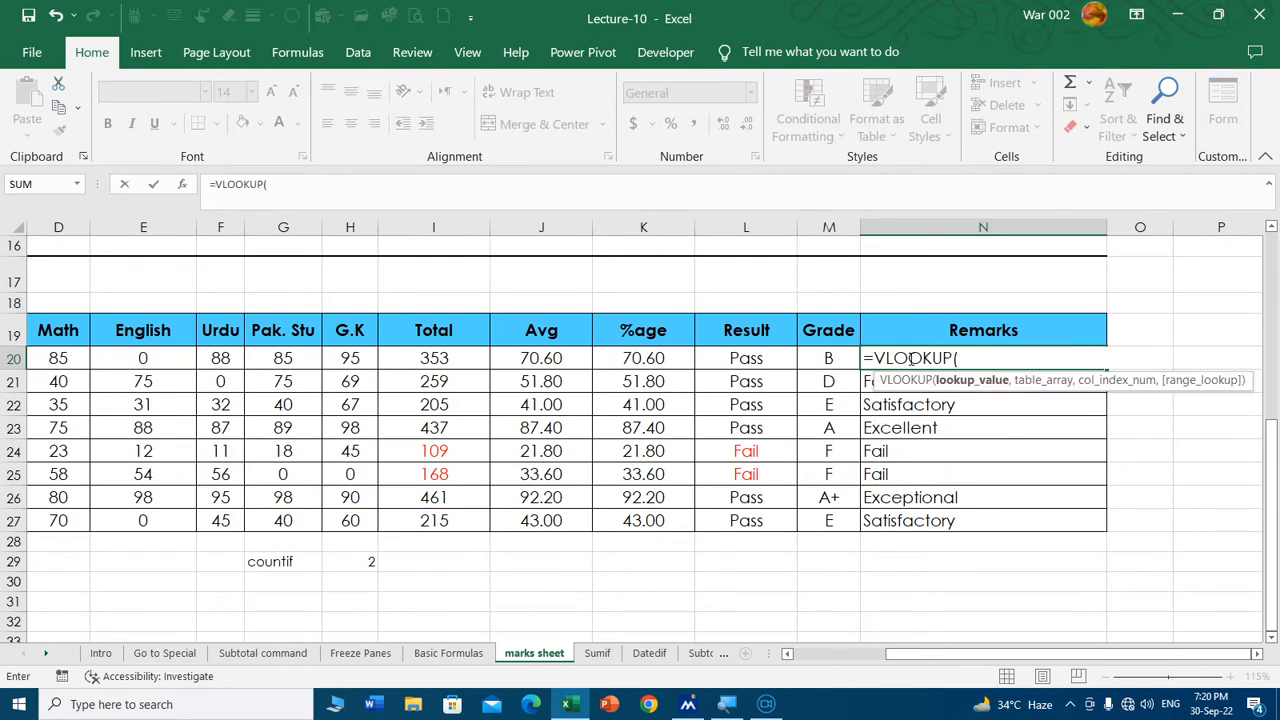
left_click(847, 357)
type(",")
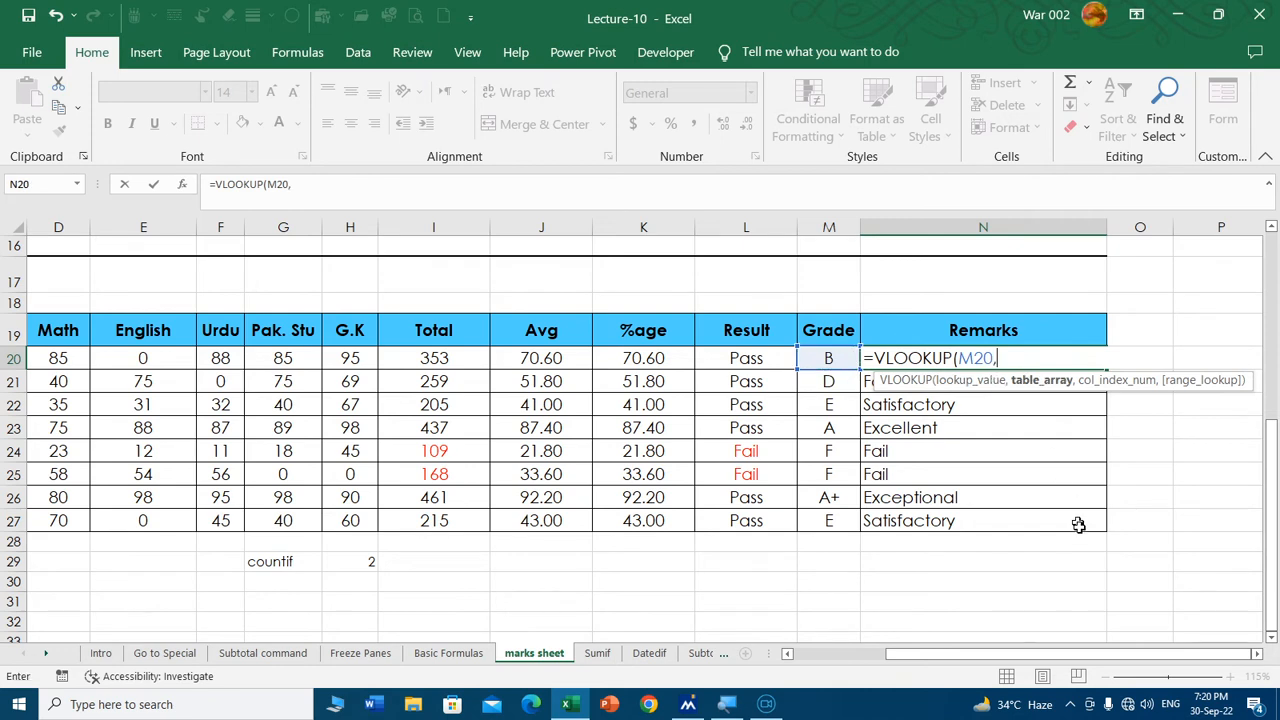
left_click_drag(985, 653, 304, 203)
scroll(383, 300, "up", 5)
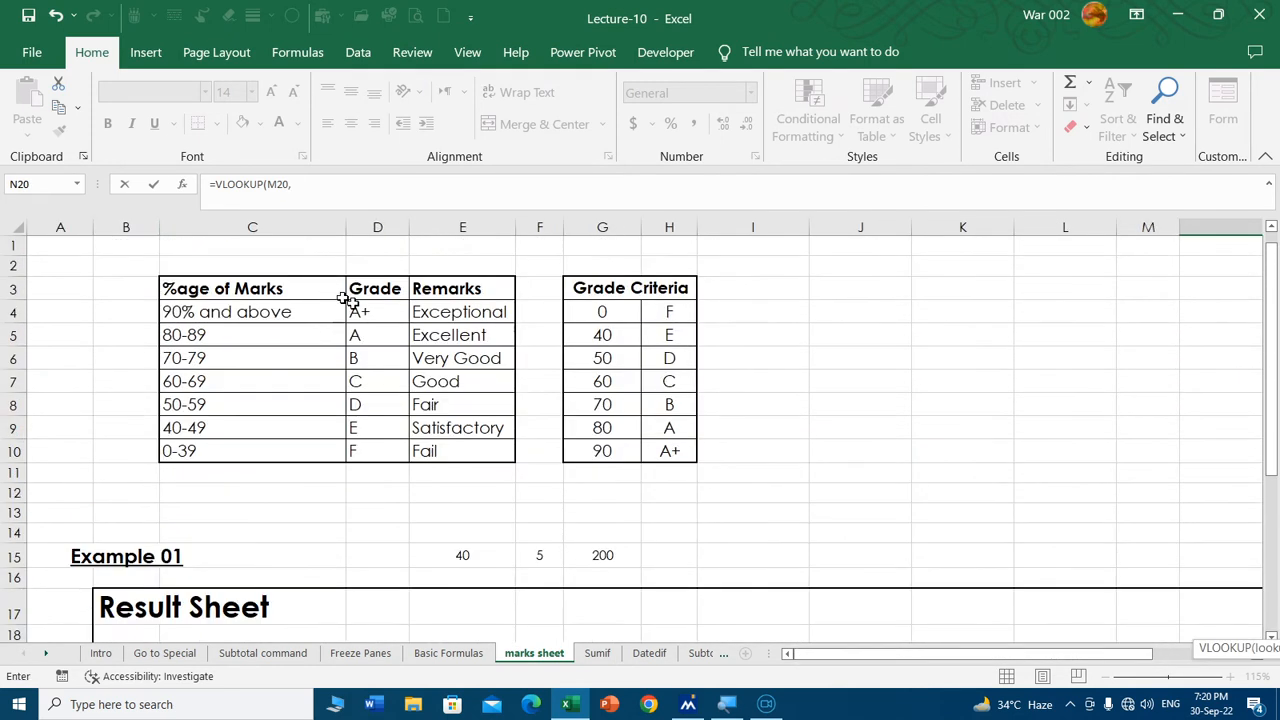
left_click_drag(360, 312, 470, 450)
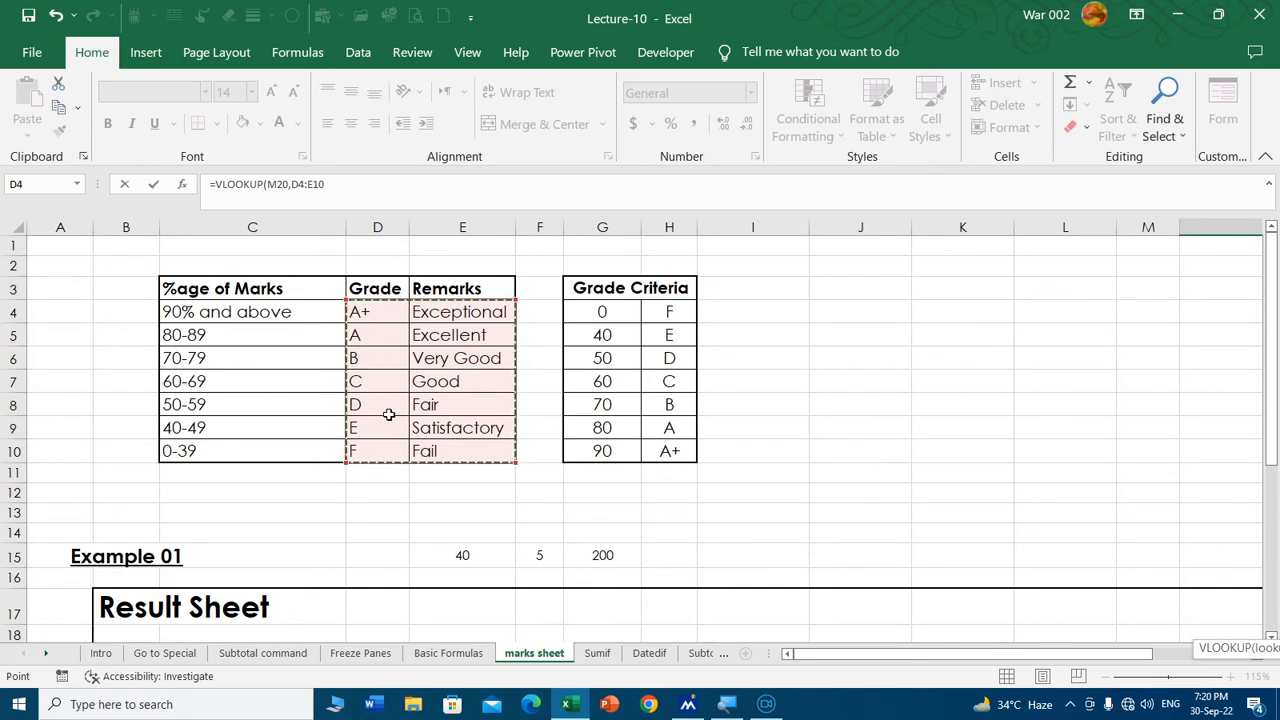
type(",2")
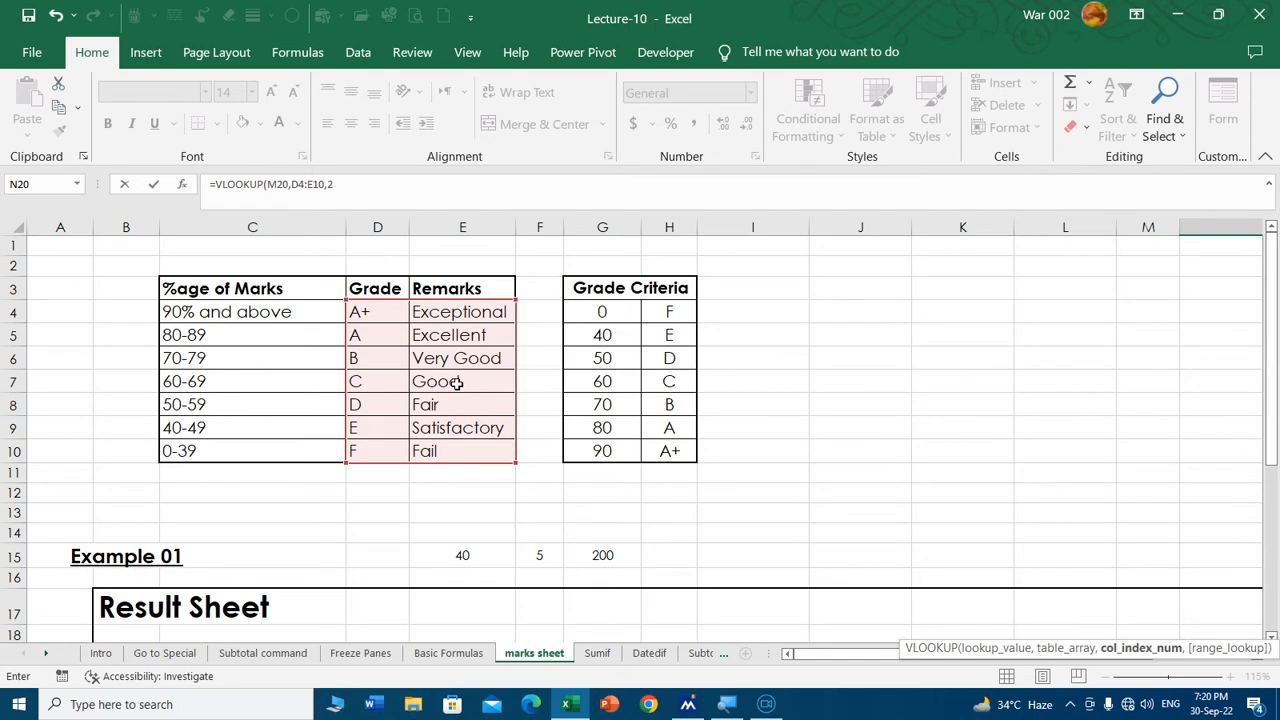
type(",0")
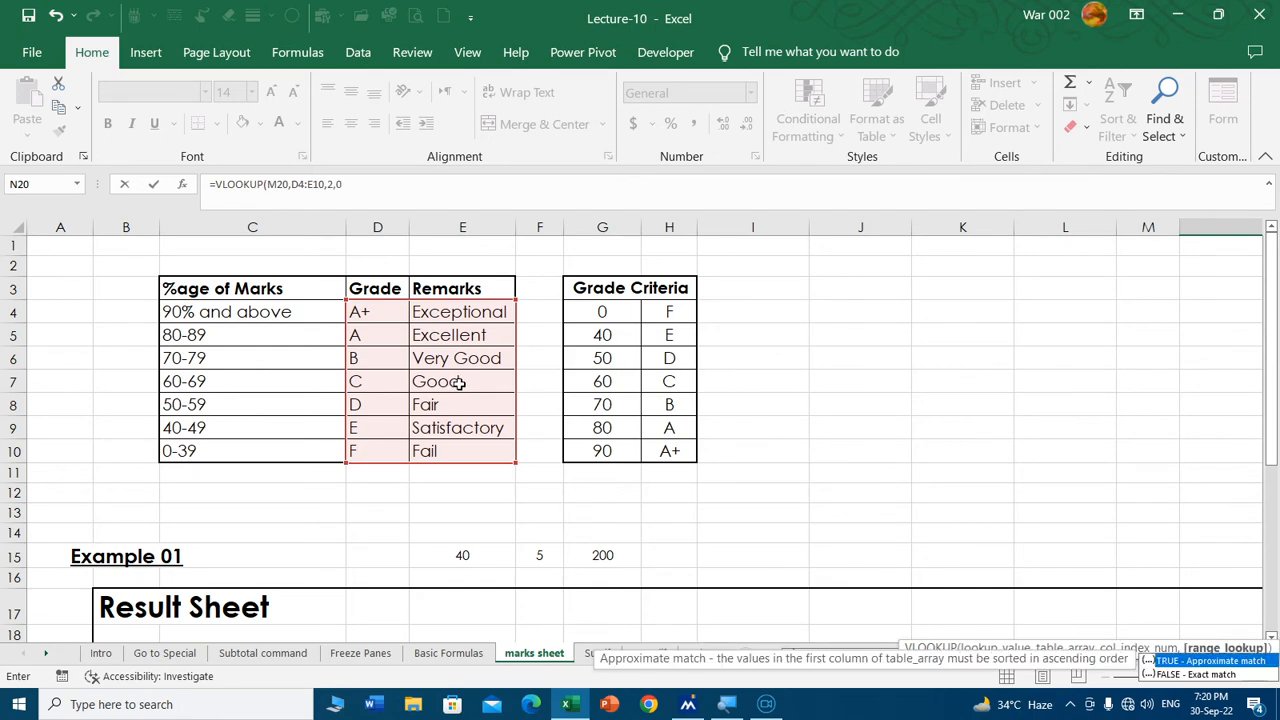
key("Return")
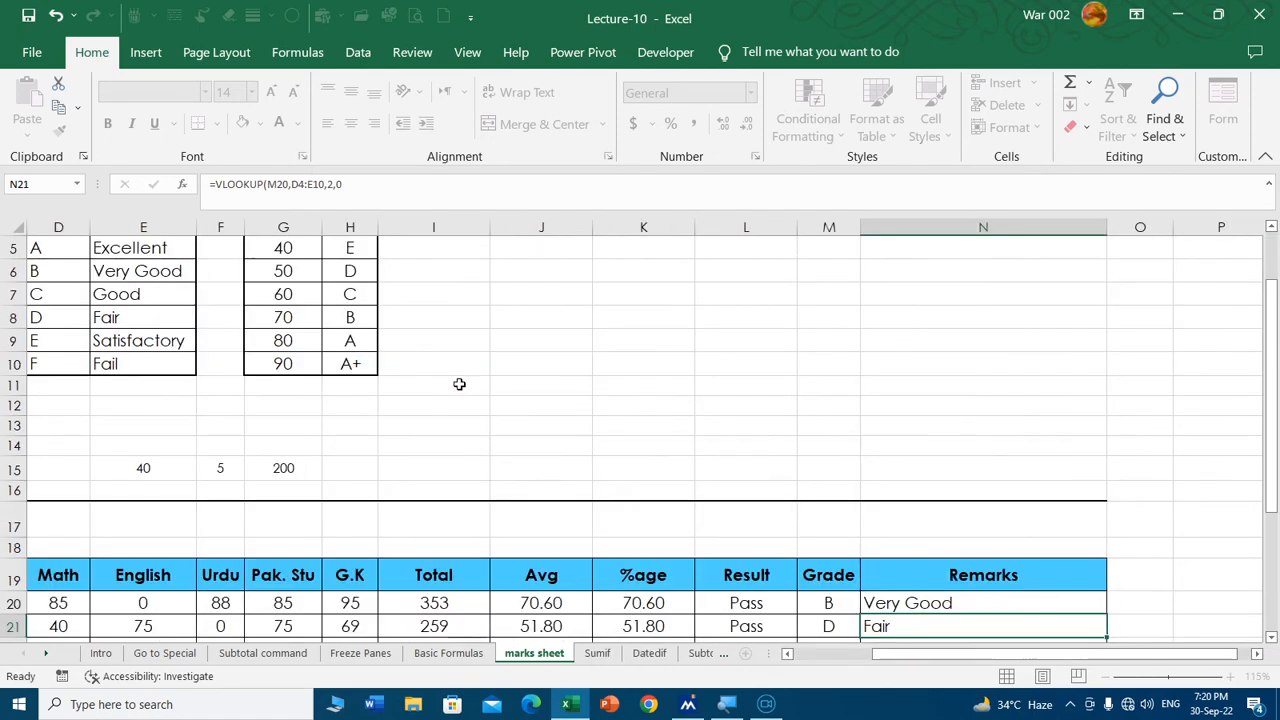
Fill the formula with the relative table range from N20 down to N27.
scroll(729, 443, "down", 2)
left_click(1036, 466)
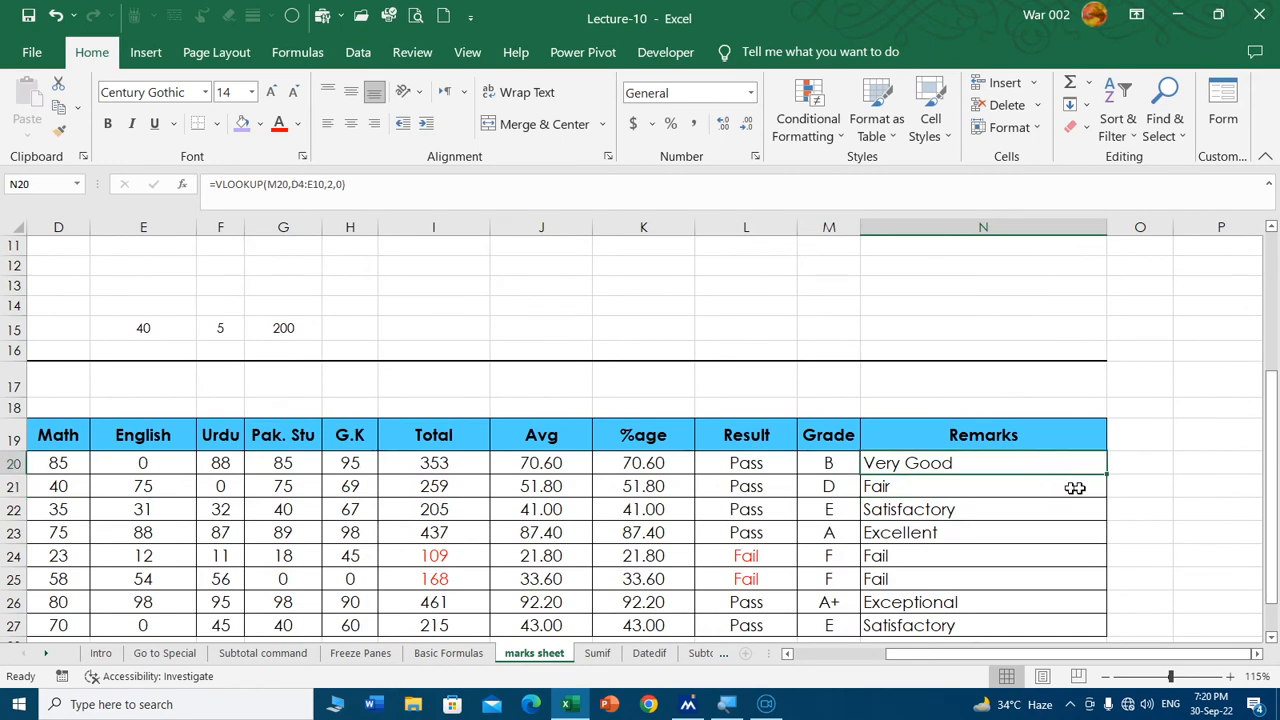
double_click(1107, 475)
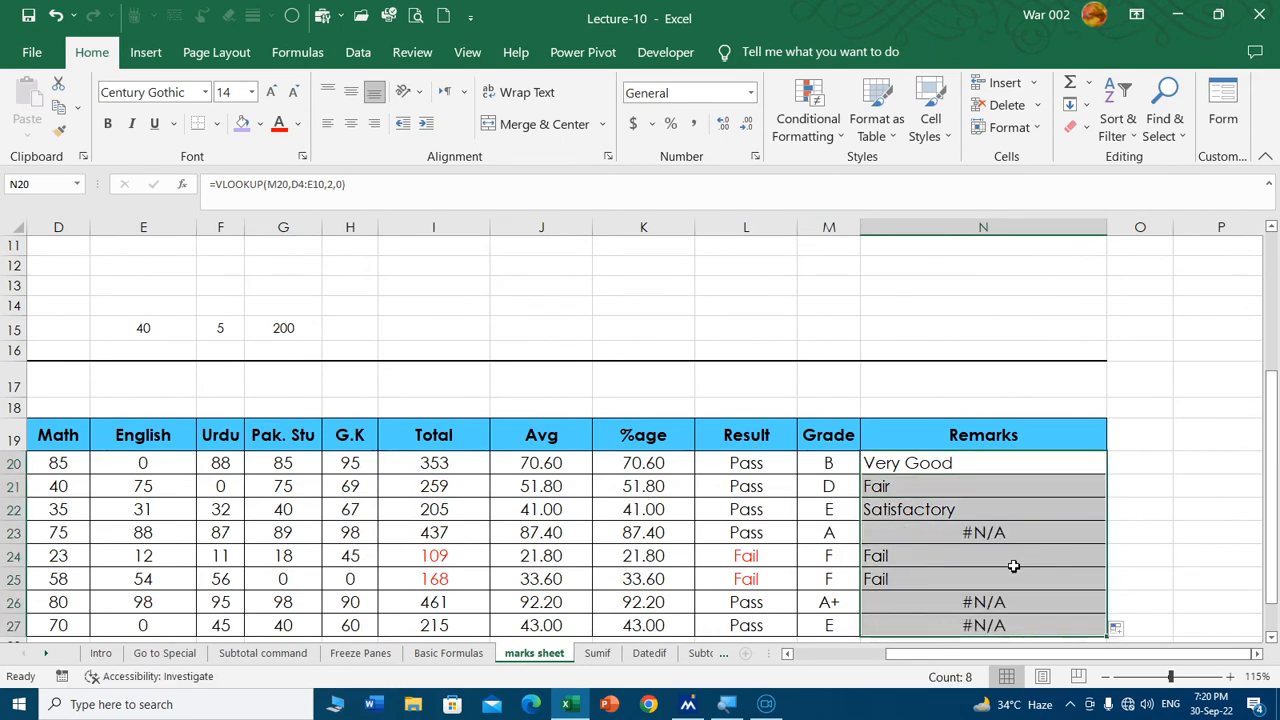
Inspect the formula in N23 and compare its table range with the Grade and Remarks table.
scroll(970, 523, "down", 2)
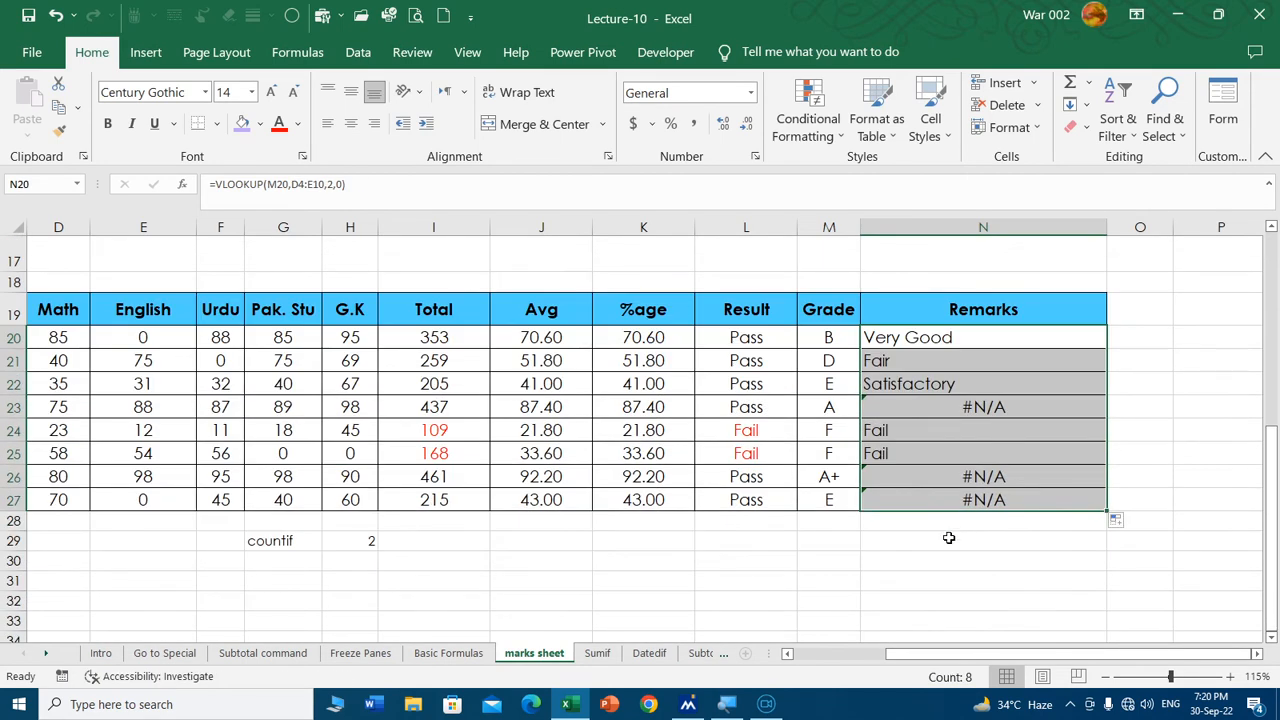
scroll(949, 538, "up", 1)
left_click(950, 472)
double_click(950, 472)
scroll(336, 380, "up", 5)
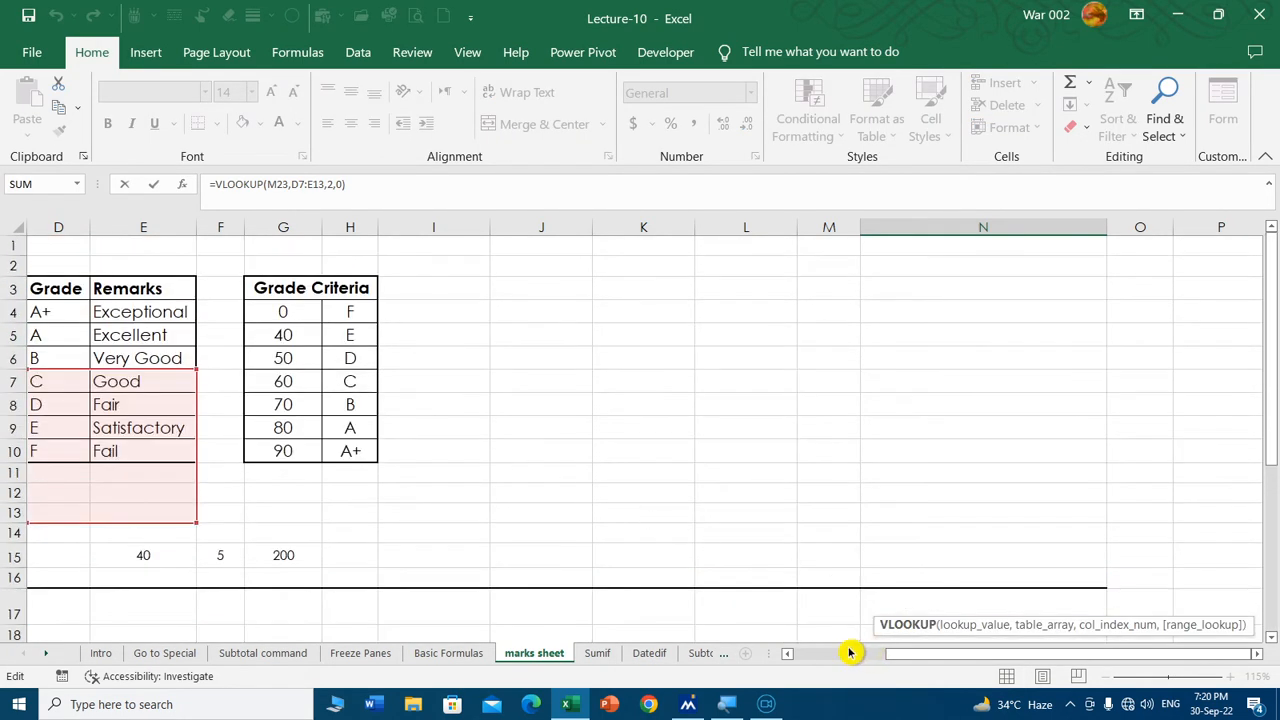
left_click(850, 652)
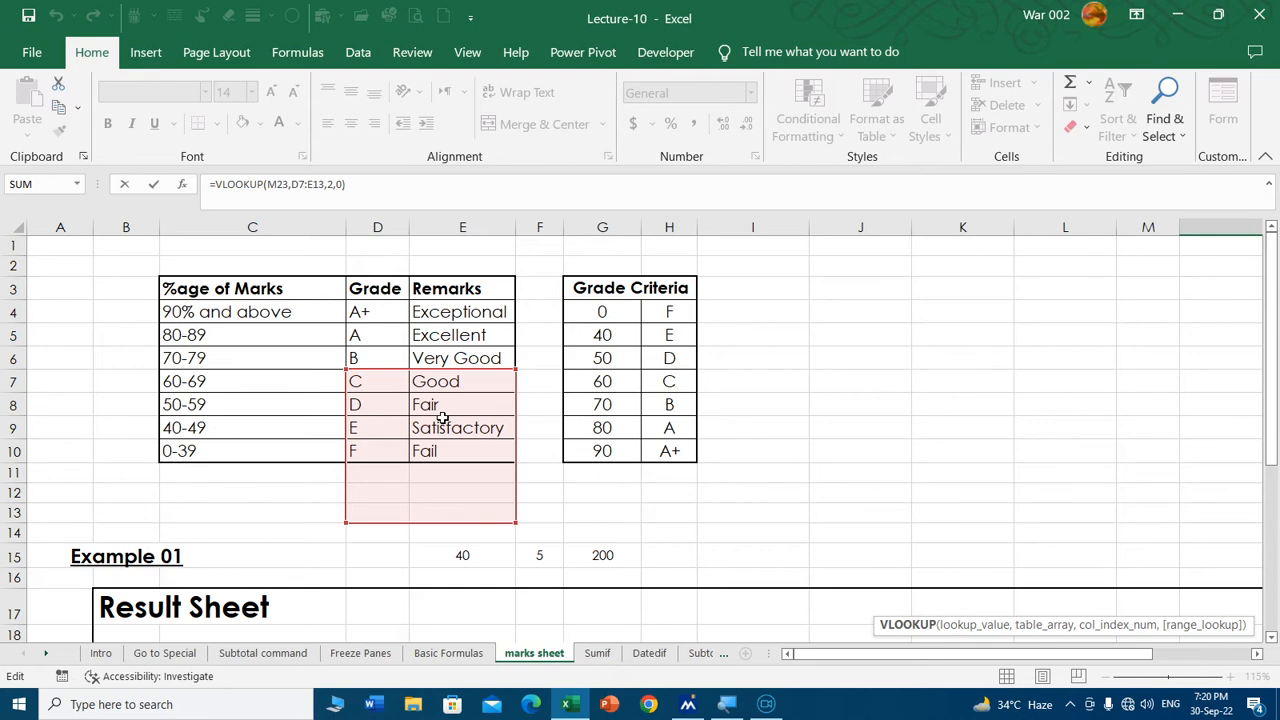
scroll(1140, 460, "down", 5)
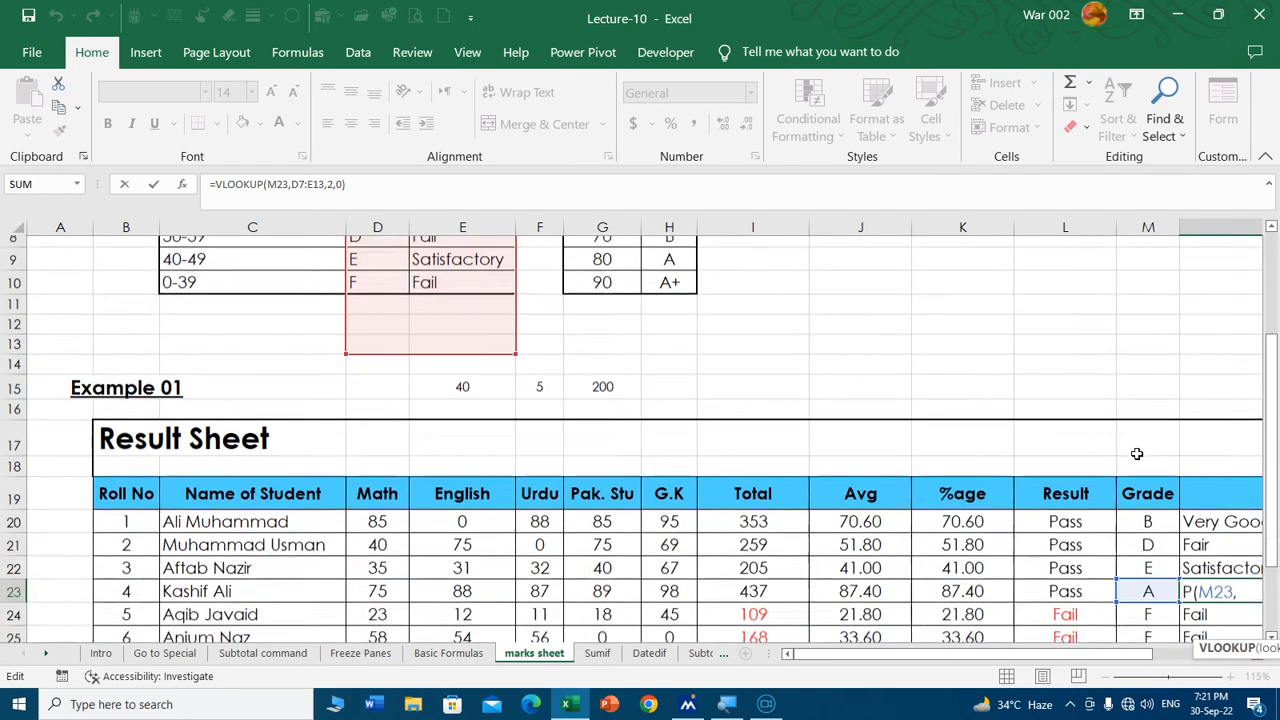
scroll(1005, 670, "right", 3)
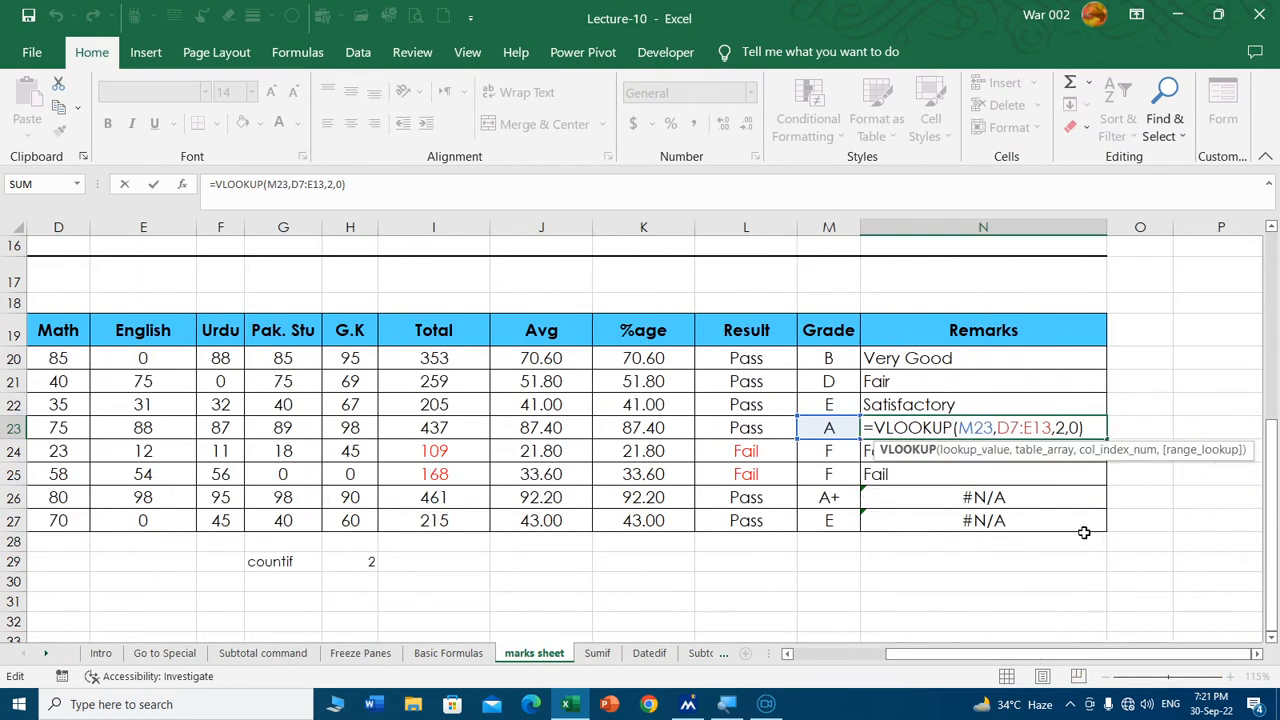
key("Escape")
Make the table array in the N20 formula absolute as $D$4:$E$10.
left_click(950, 360)
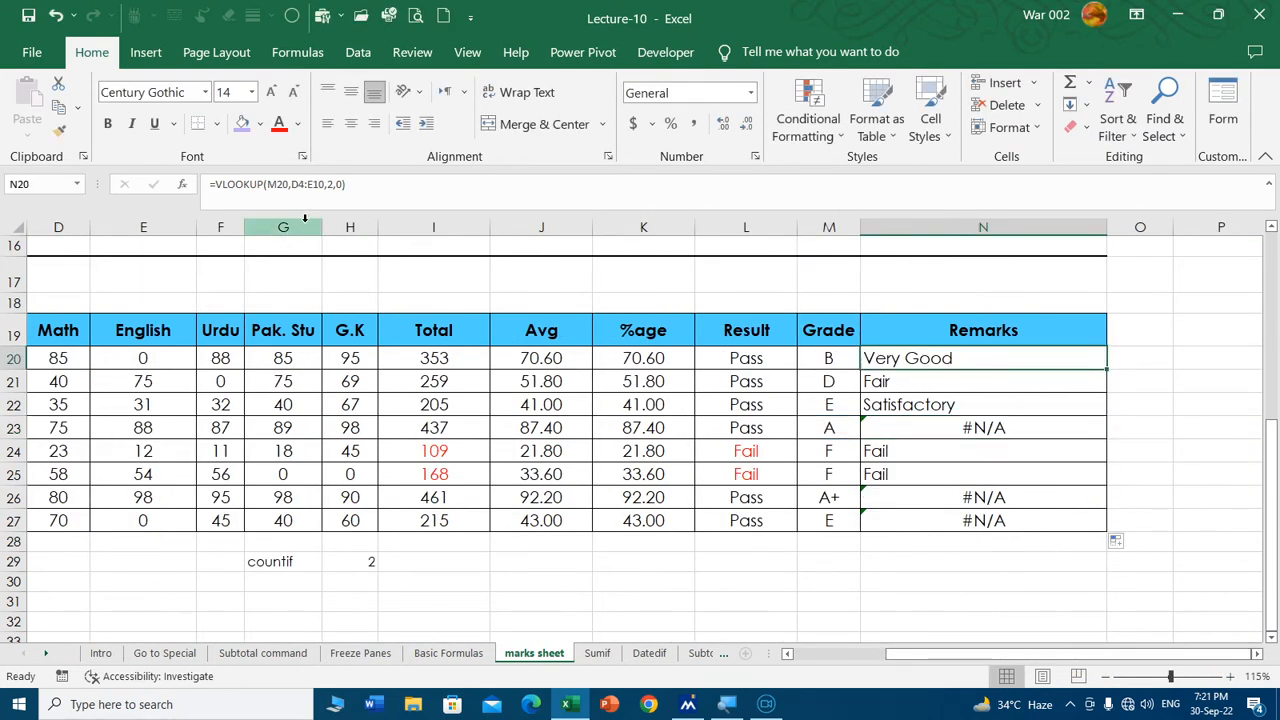
left_click_drag(324, 184, 296, 182)
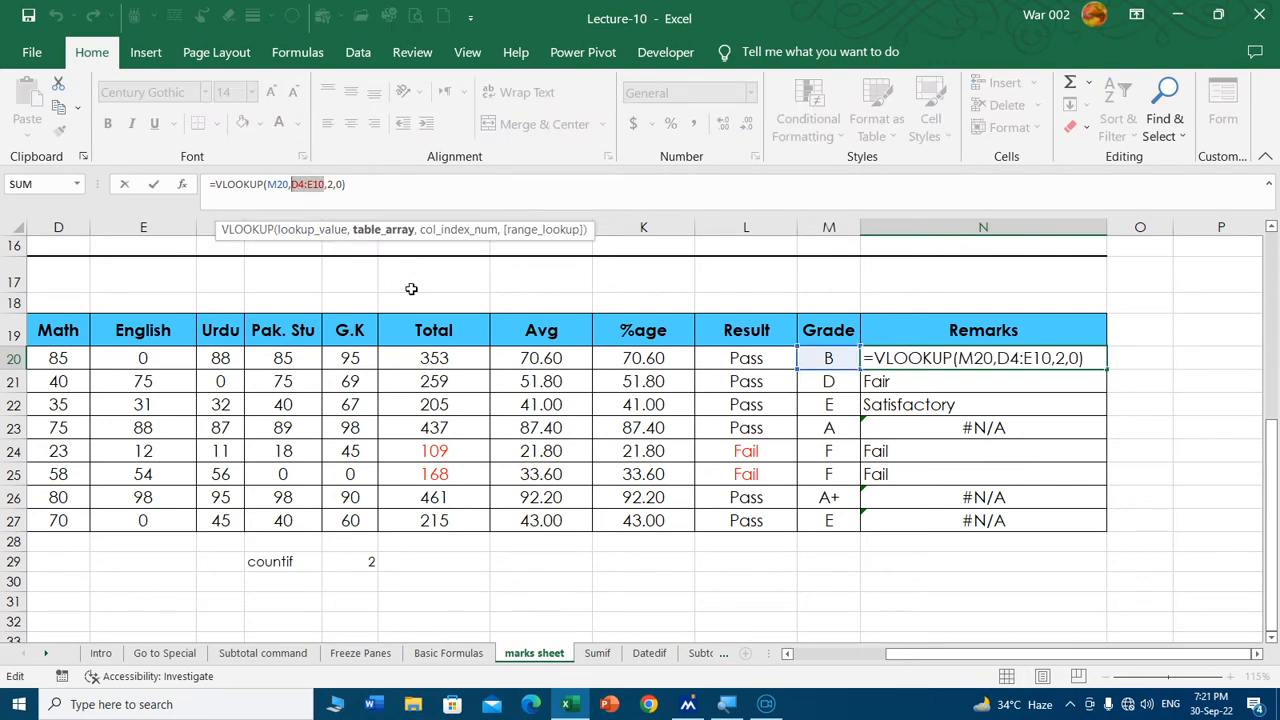
key("F4")
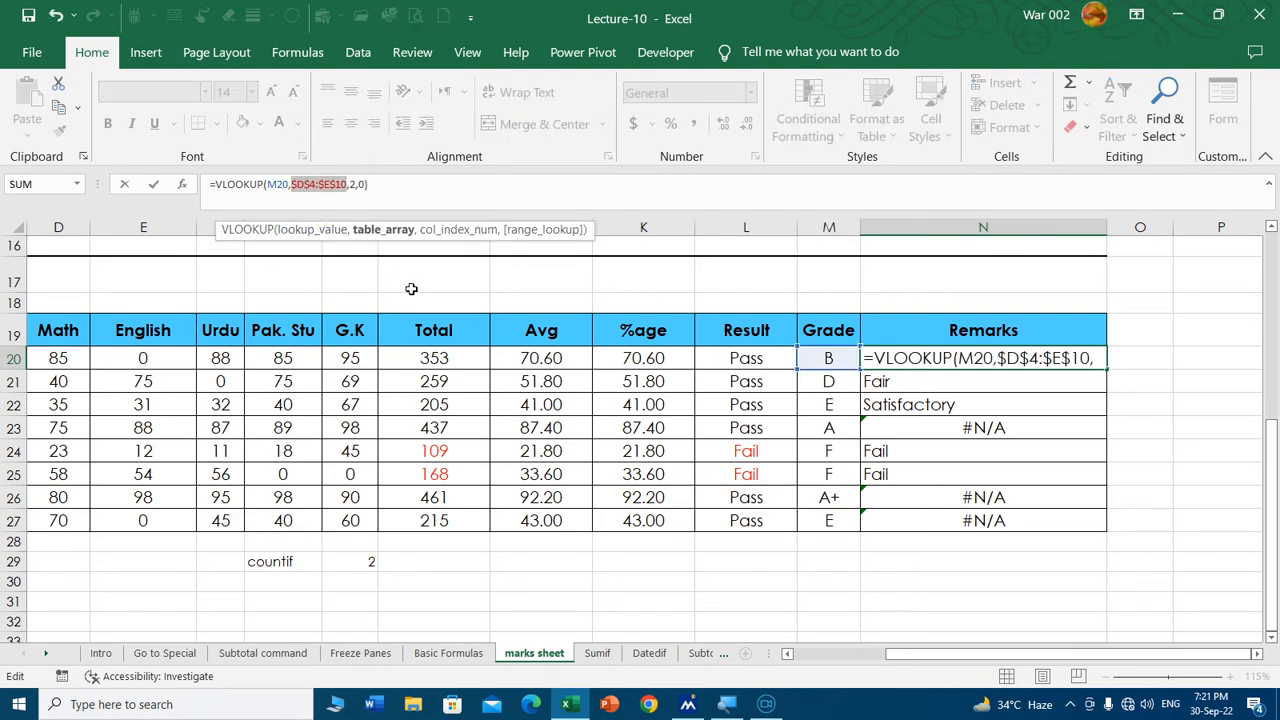
key("Return")
Fill the corrected remarks formula from N20 down to N27 and check N23.
left_click(1090, 362)
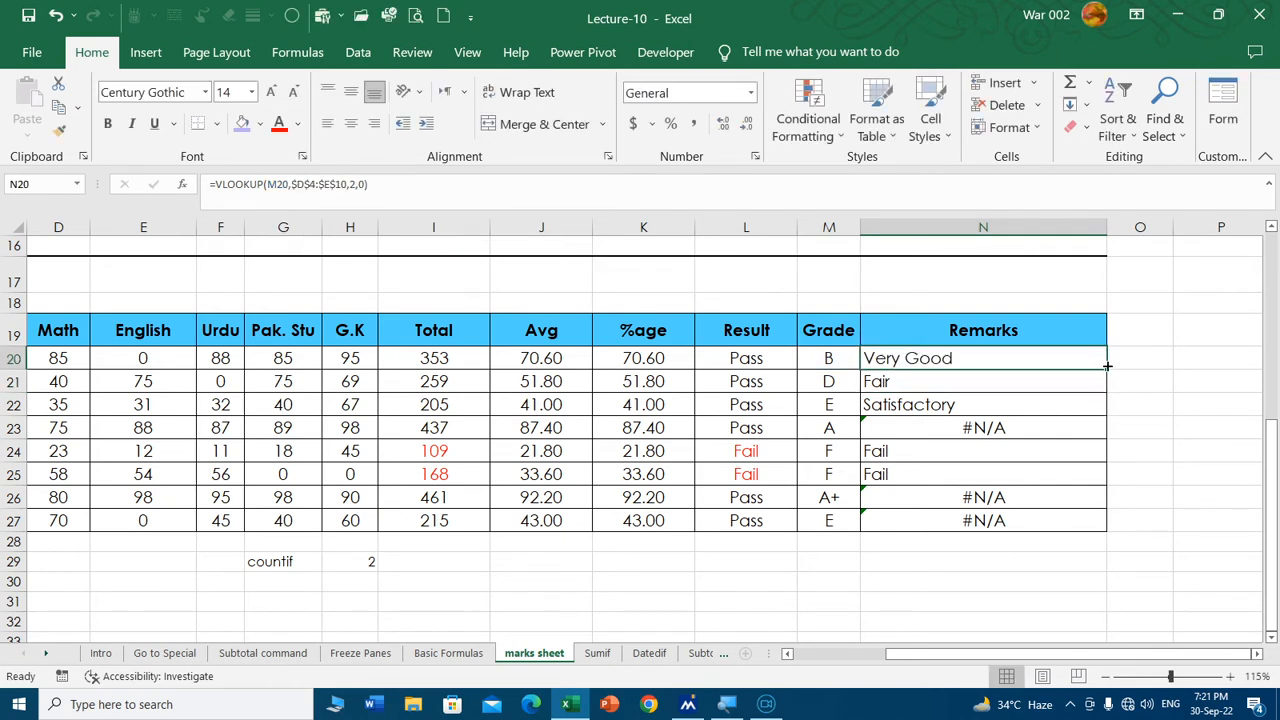
double_click(1106, 370)
left_click(1067, 425)
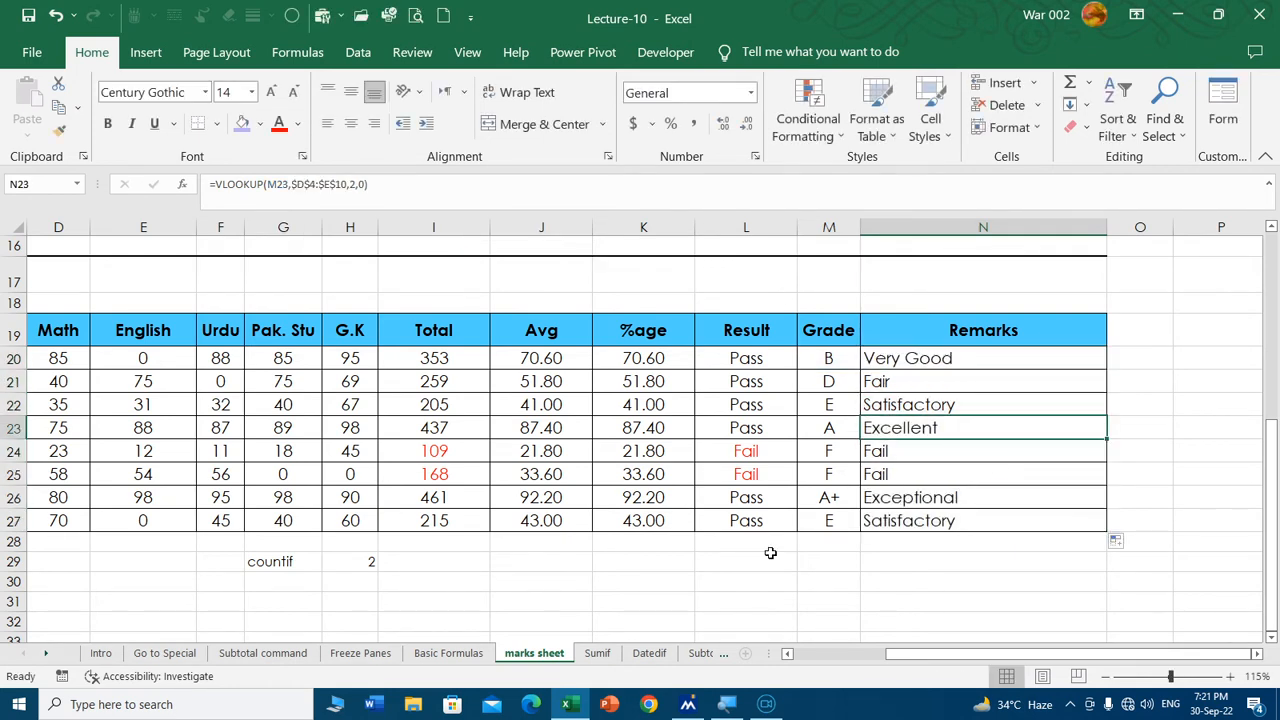
Review the list of functions and descriptions on the Basic Formulas sheet.
left_click(828, 655)
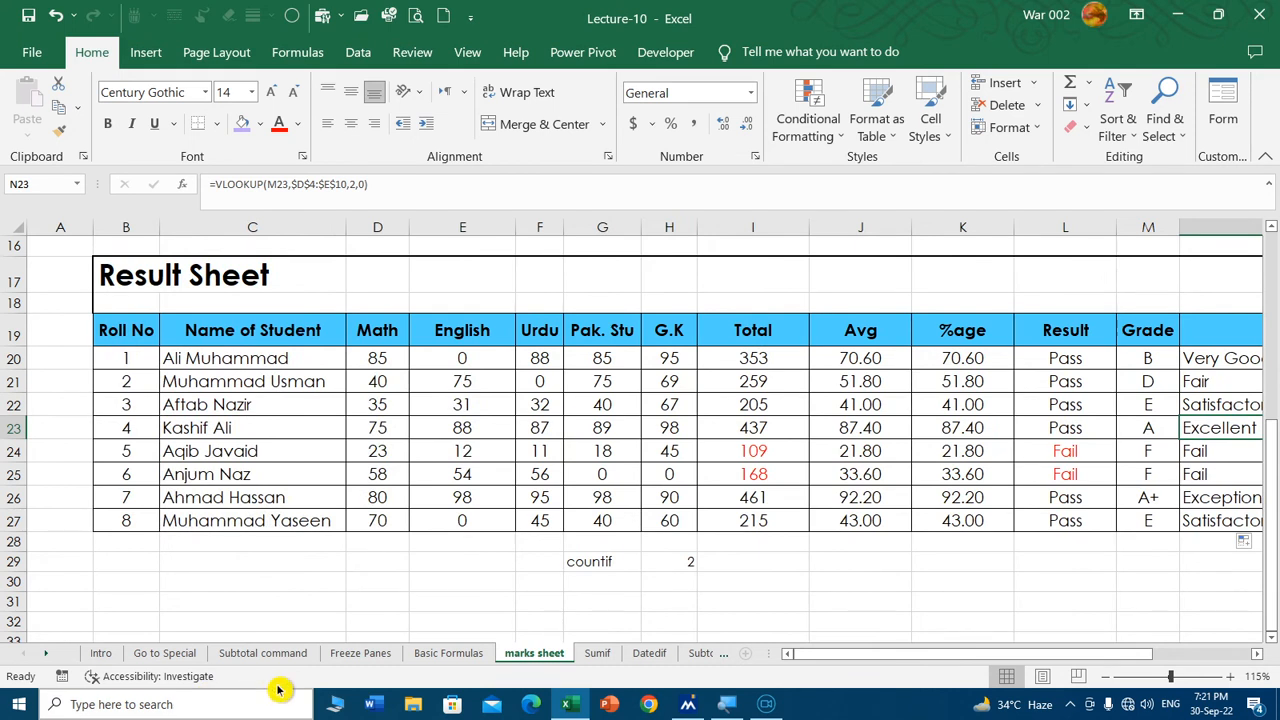
left_click(470, 654)
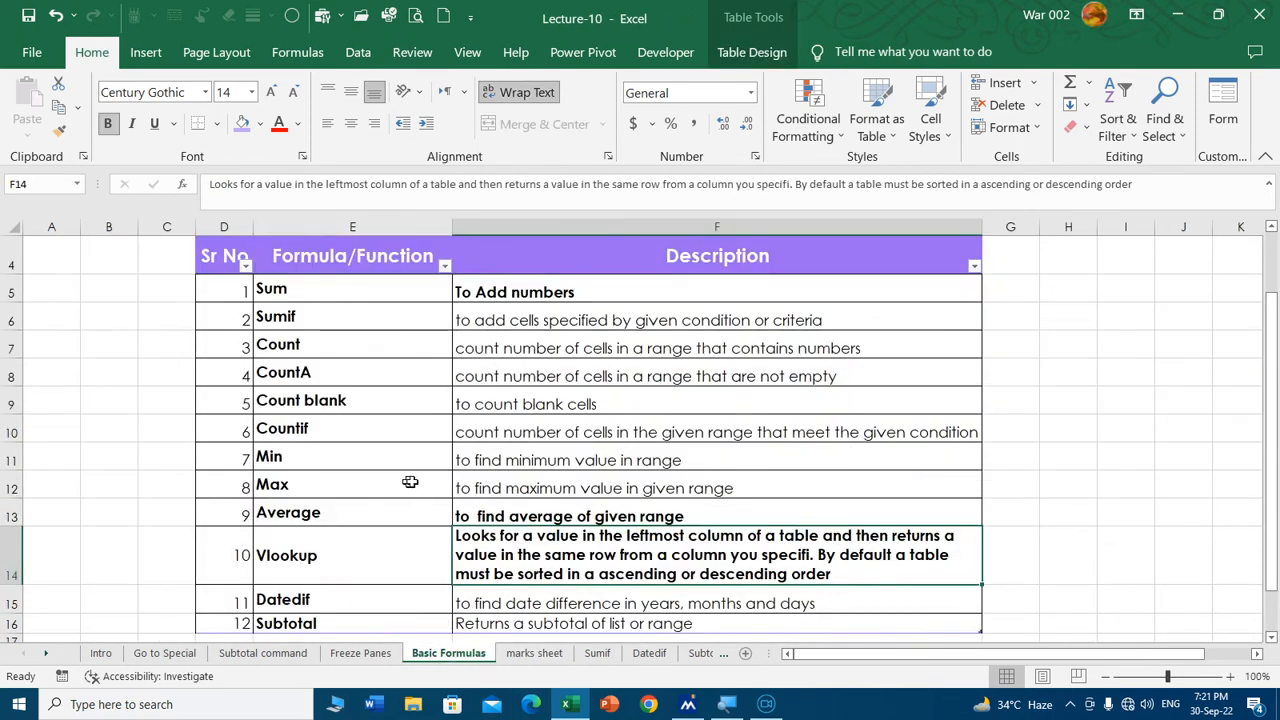
scroll(400, 480, "down", 2)
scroll(457, 494, "up", 2)
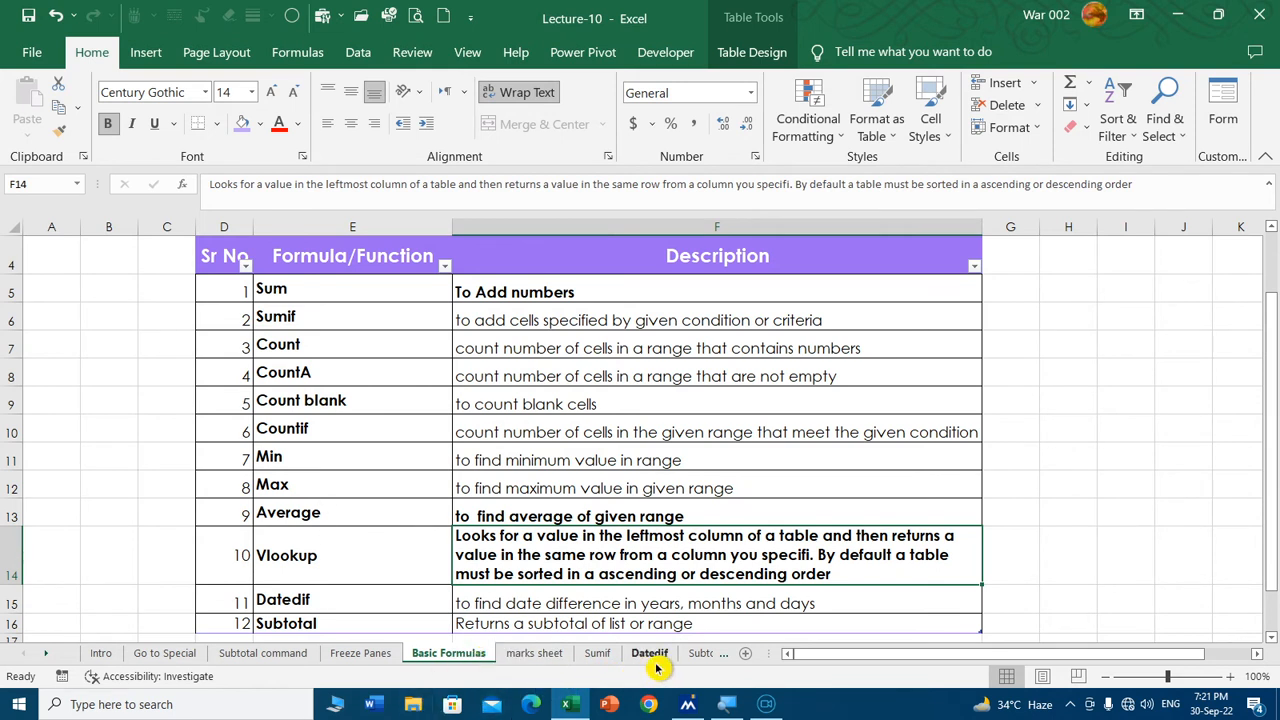
Return to the marks sheet and look over the countif cells and the first Math mark in D20.
left_click(540, 660)
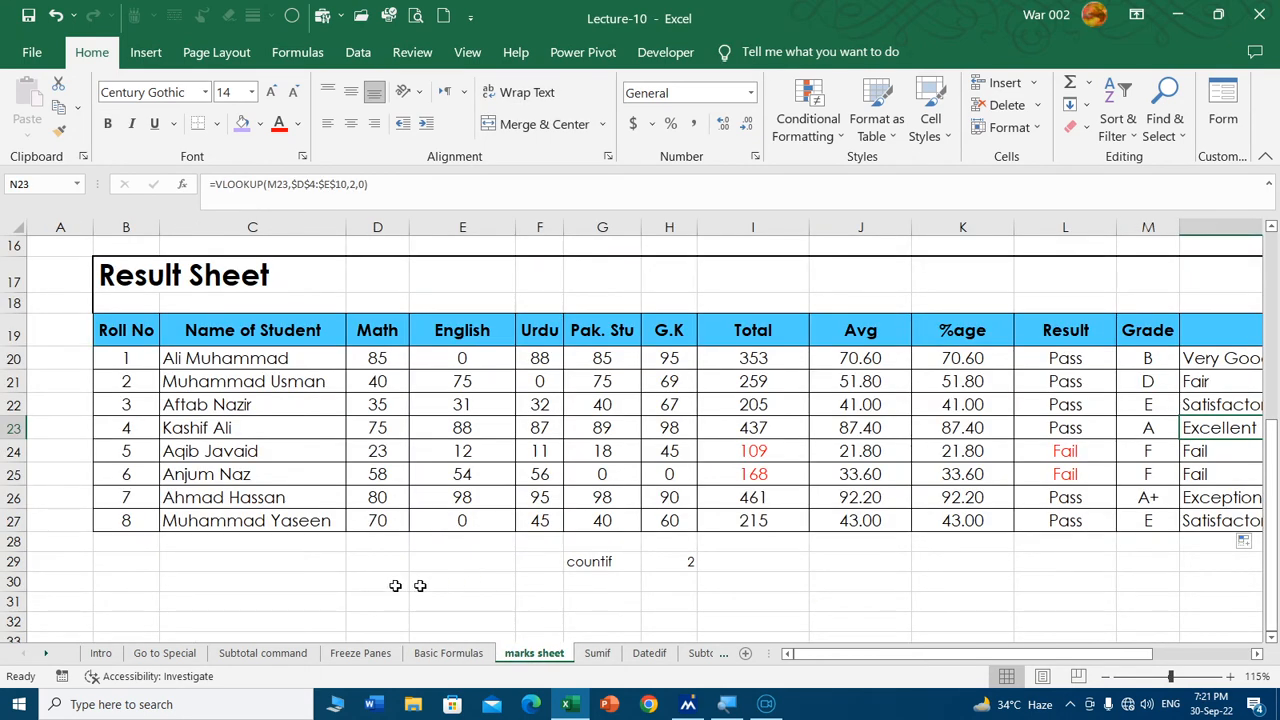
left_click_drag(602, 565, 686, 561)
left_click(462, 545)
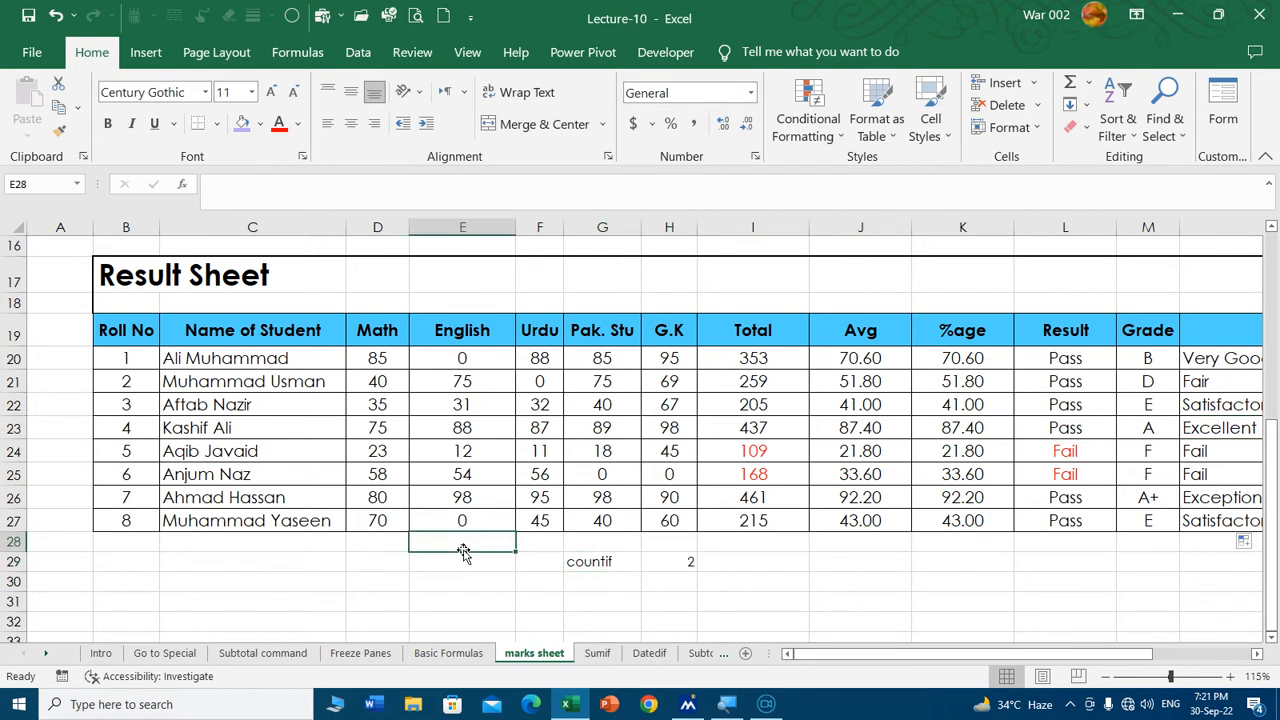
left_click(372, 358)
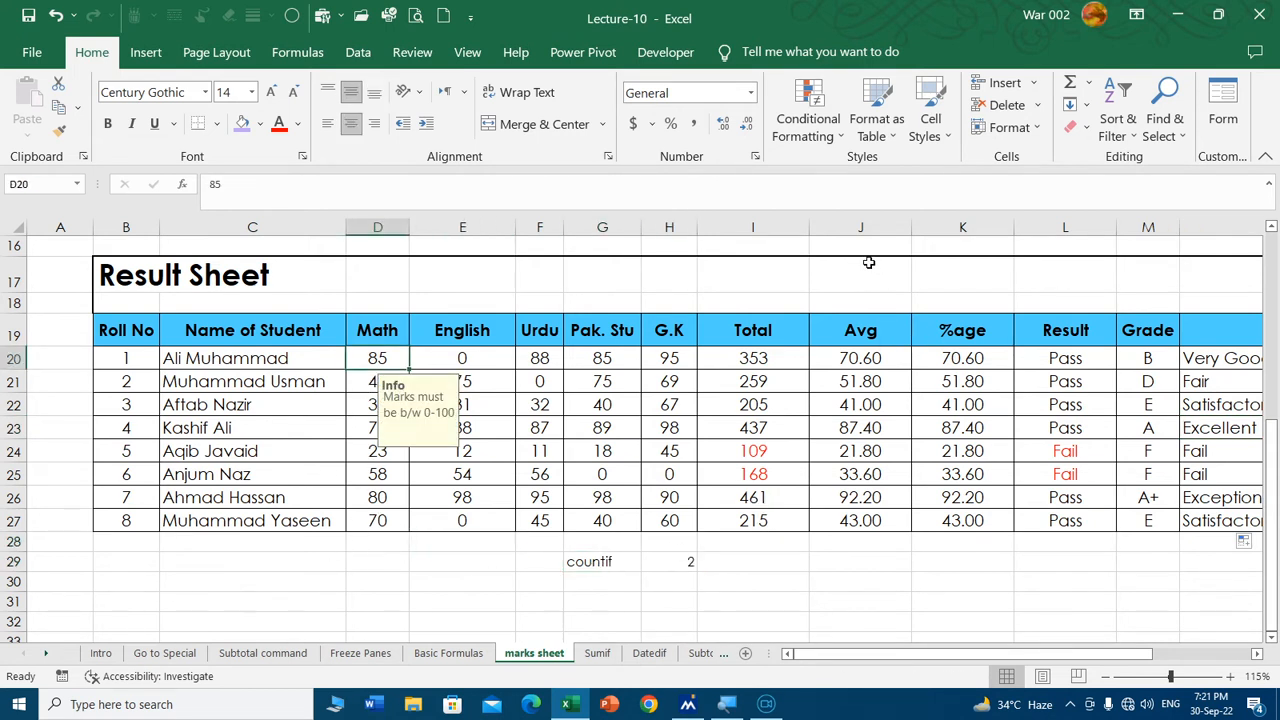
Insert two blank columns before the Total column of the result sheet.
left_click(752, 228)
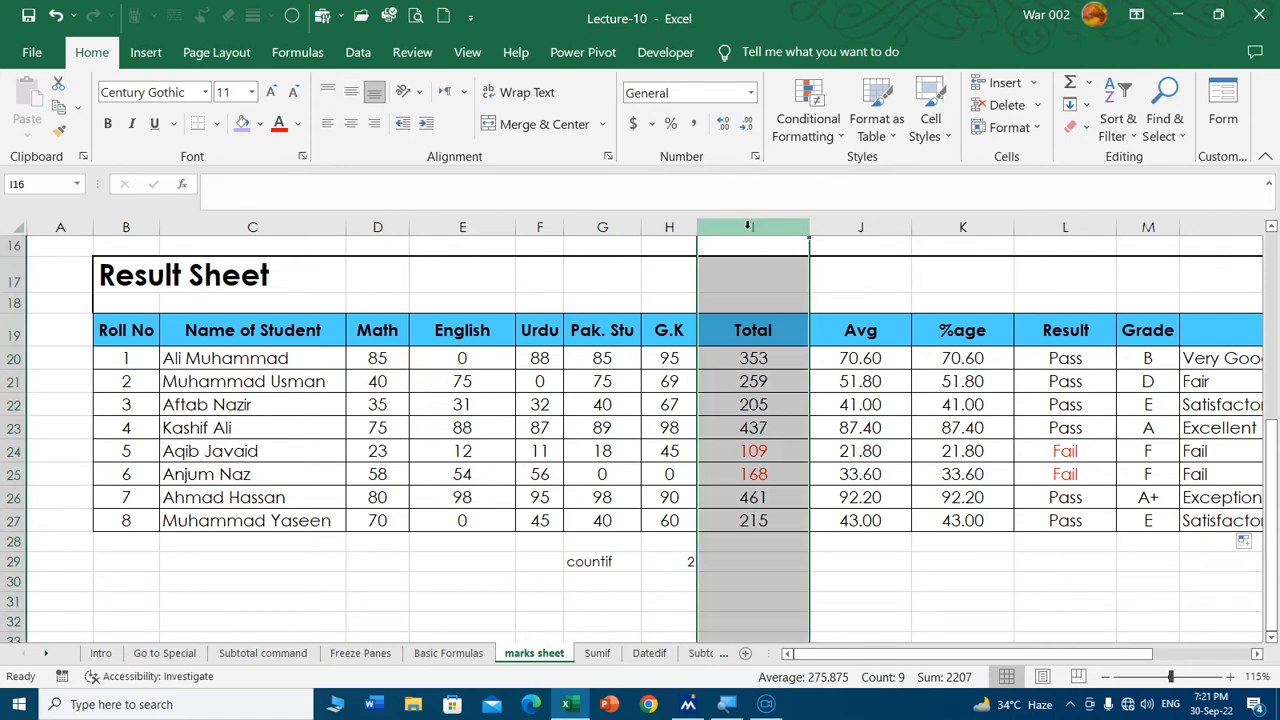
key("ctrl+shift+plus")
key("ctrl+shift+plus")
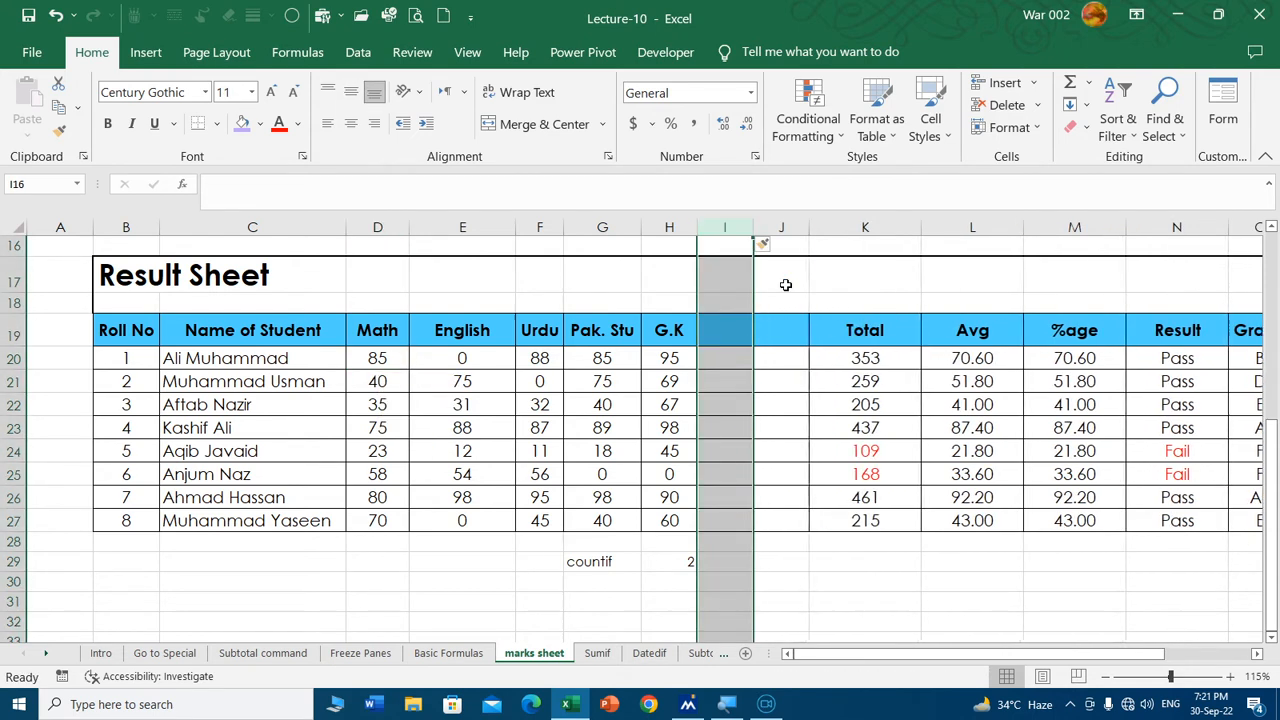
Head the two new columns min in I19 and max in J19.
left_click(736, 330)
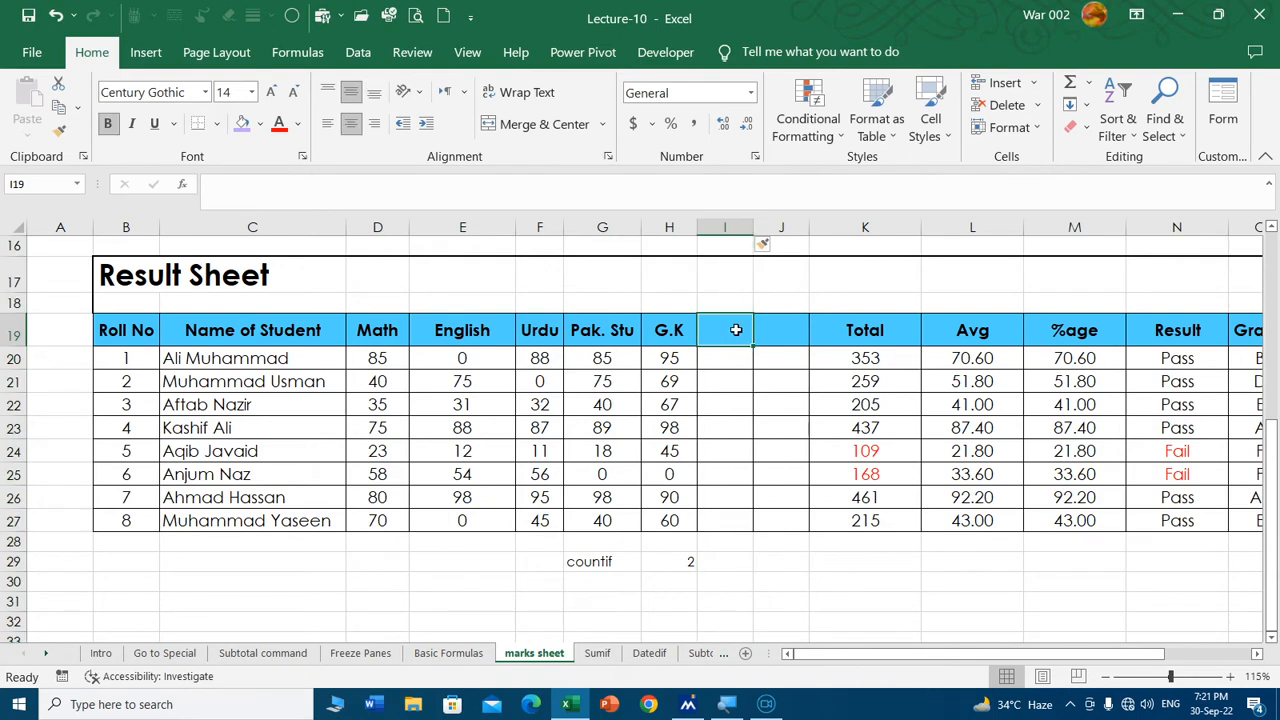
type("min")
key("Tab")
type("m")
key("Return")
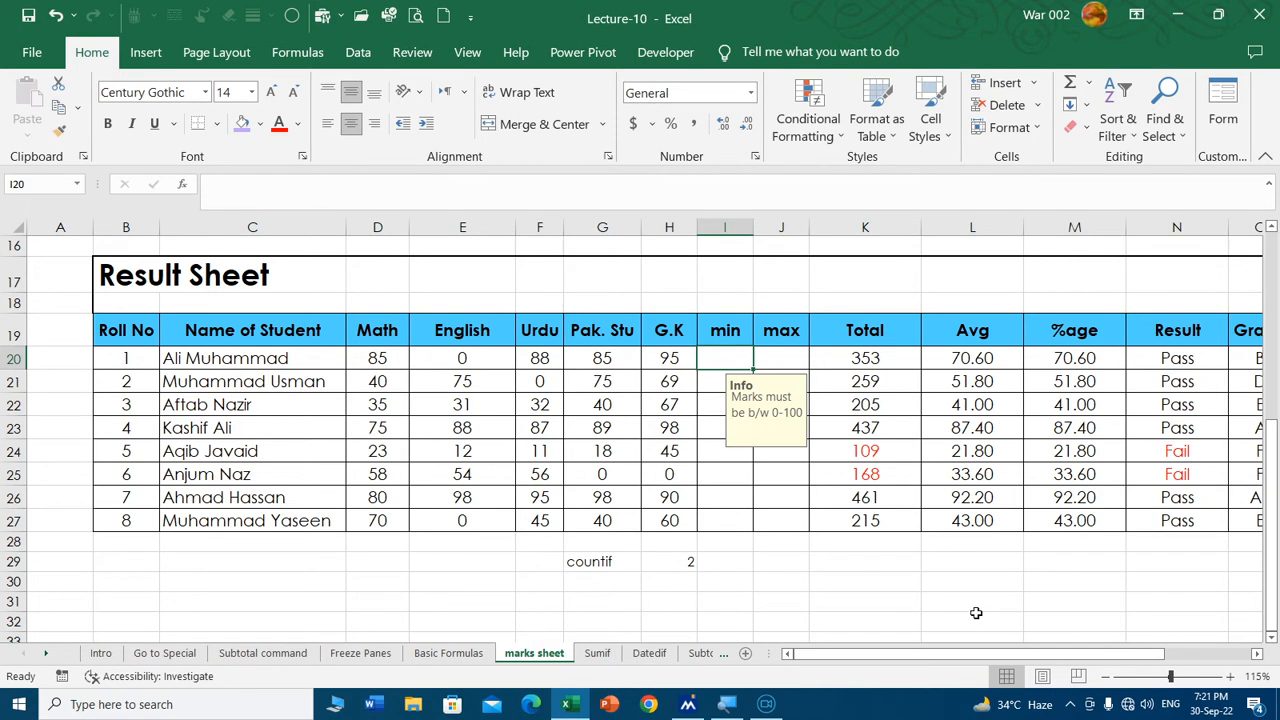
Enter =MIN(D20:H20) in I20 to find the first student's lowest mark and check it against the English mark.
type("=min")
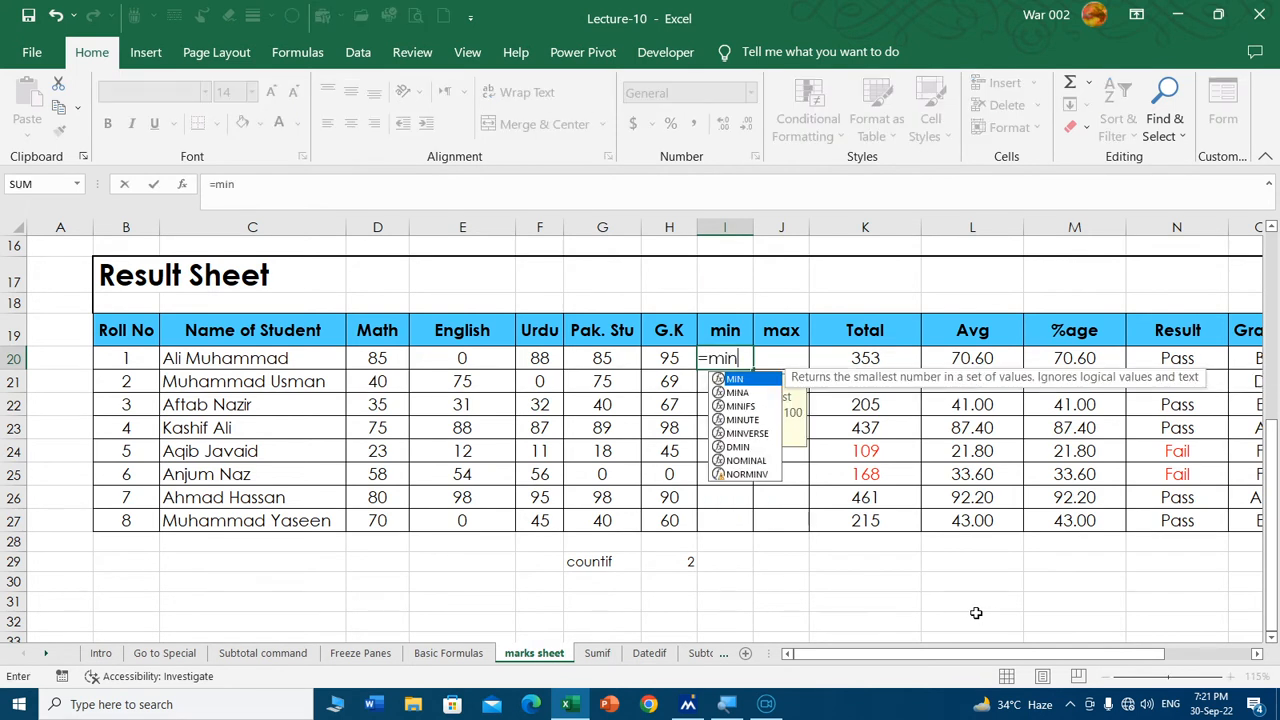
type("(")
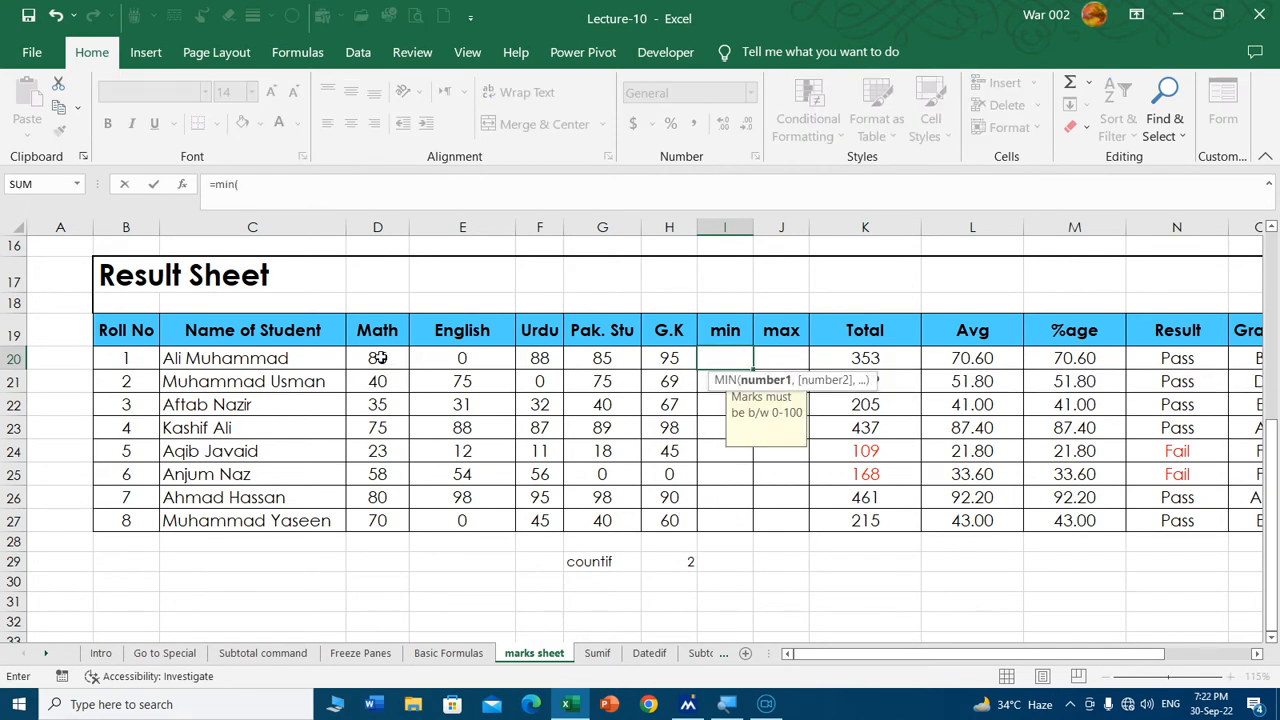
left_click_drag(381, 358, 602, 360)
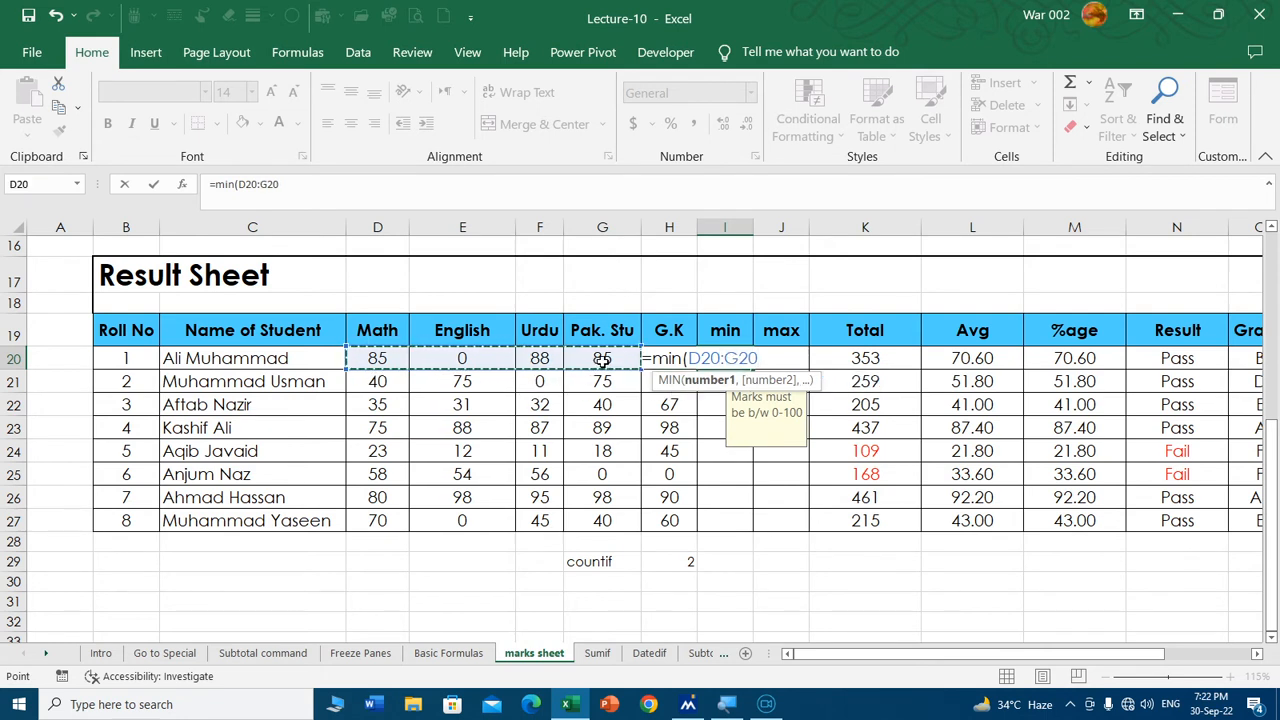
key("Left")
key("Right")
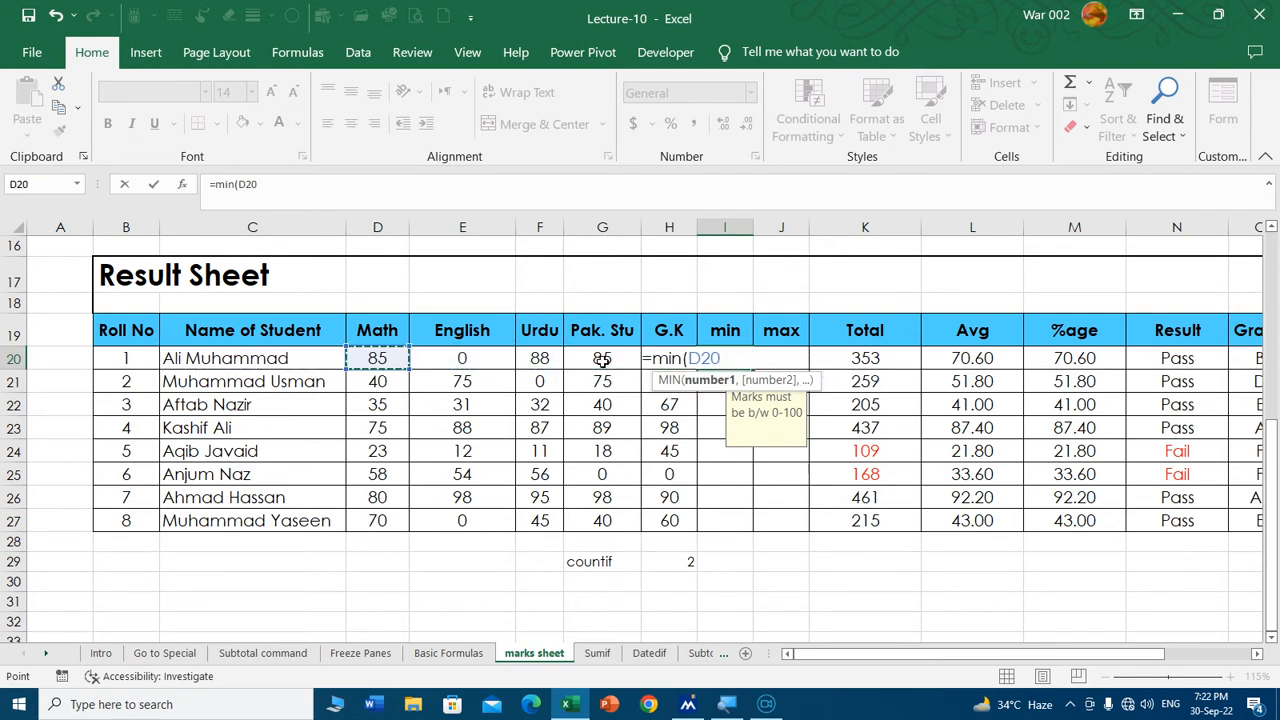
key("shift+Right")
key("shift+Right")
key("shift+Right")
key("shift+Right")
key("Return")
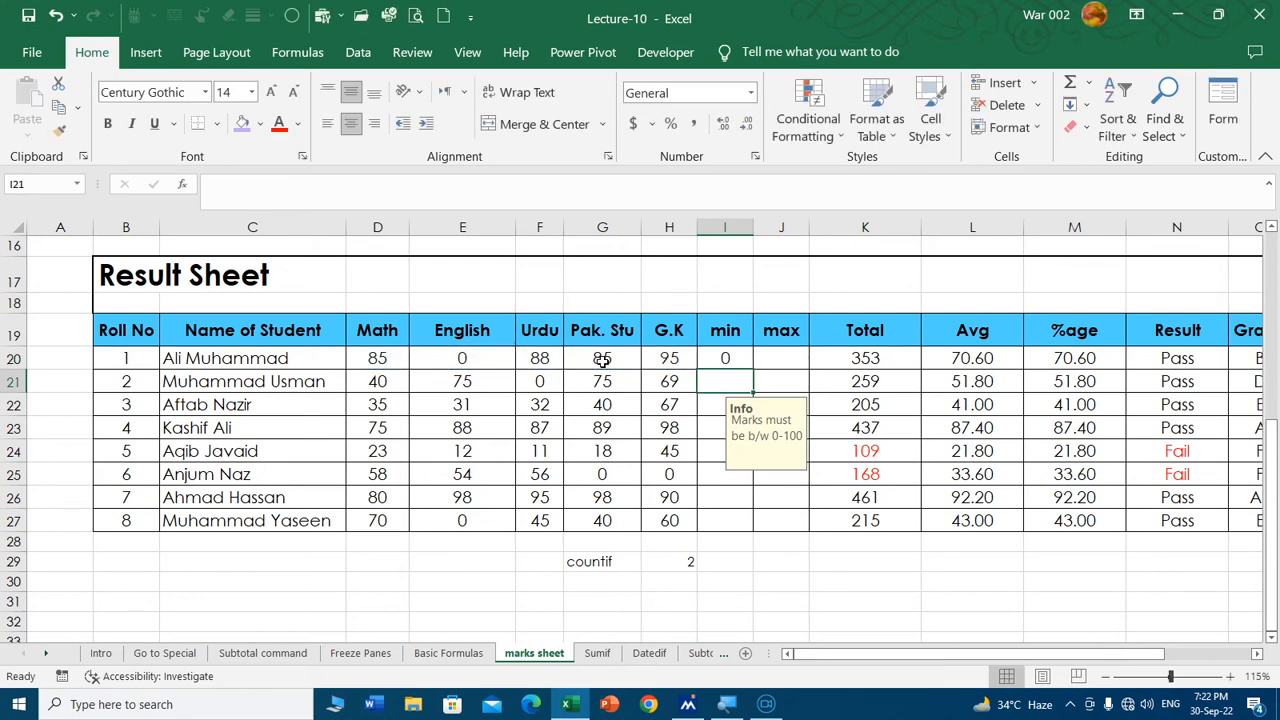
left_click(488, 358)
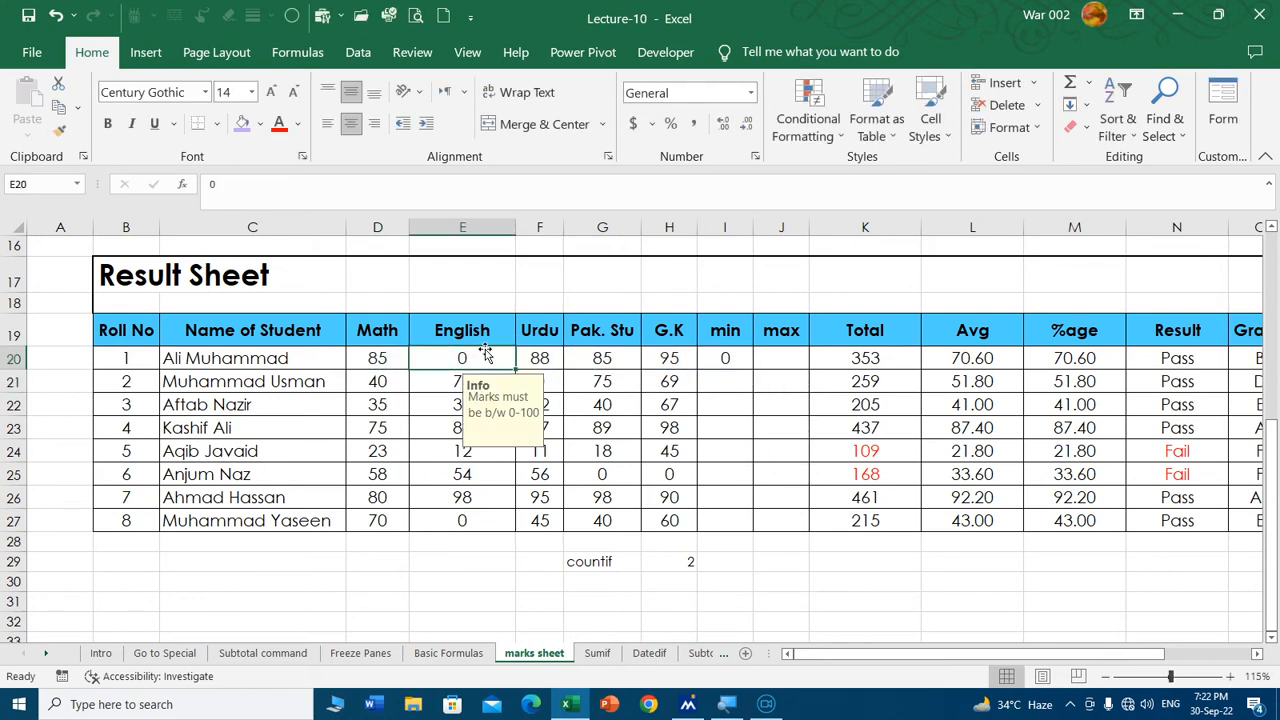
Enter =MAX(D20:H20) in J20 to find the first student's highest mark and check it against the G.K mark.
left_click(772, 358)
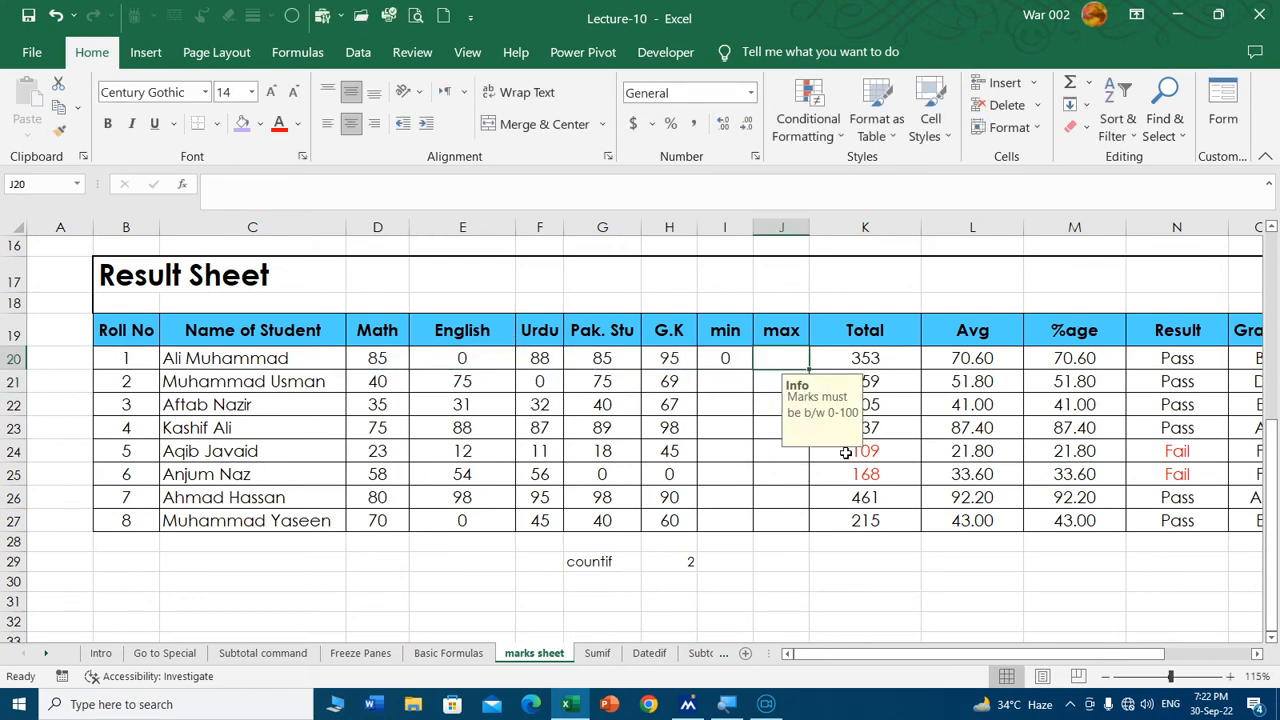
type("=max(")
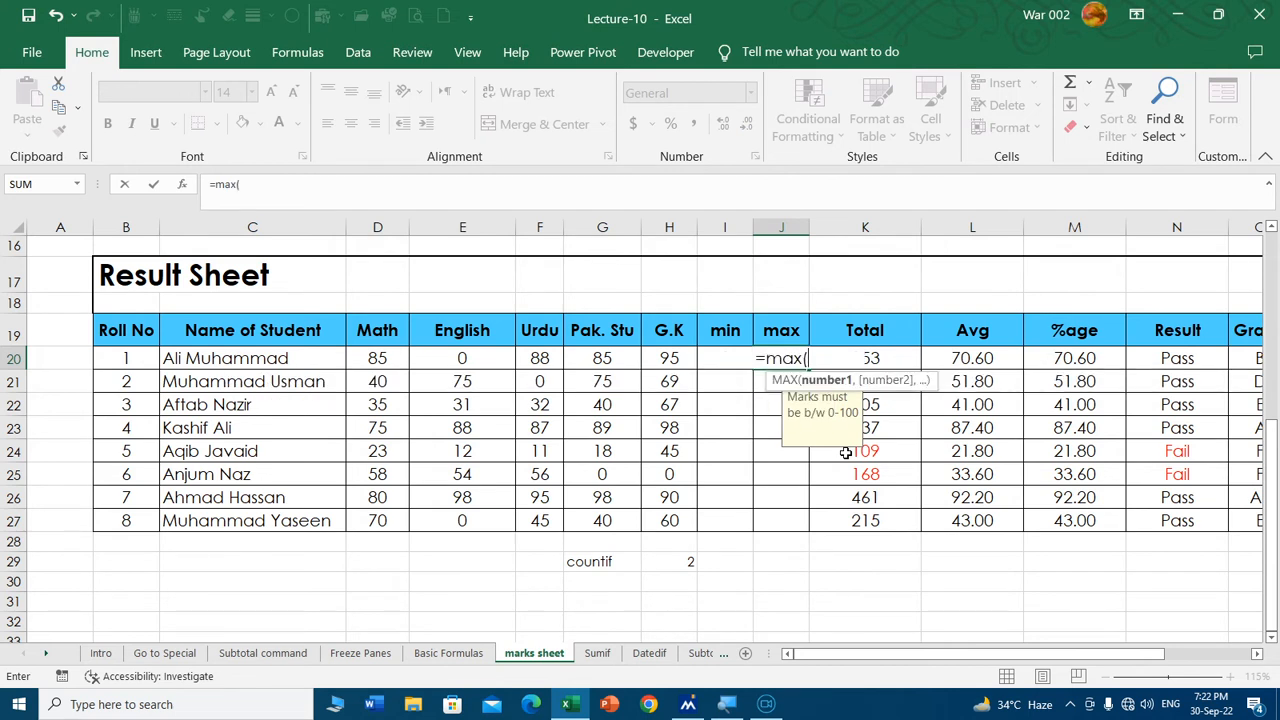
left_click_drag(360, 358, 645, 365)
key("Return")
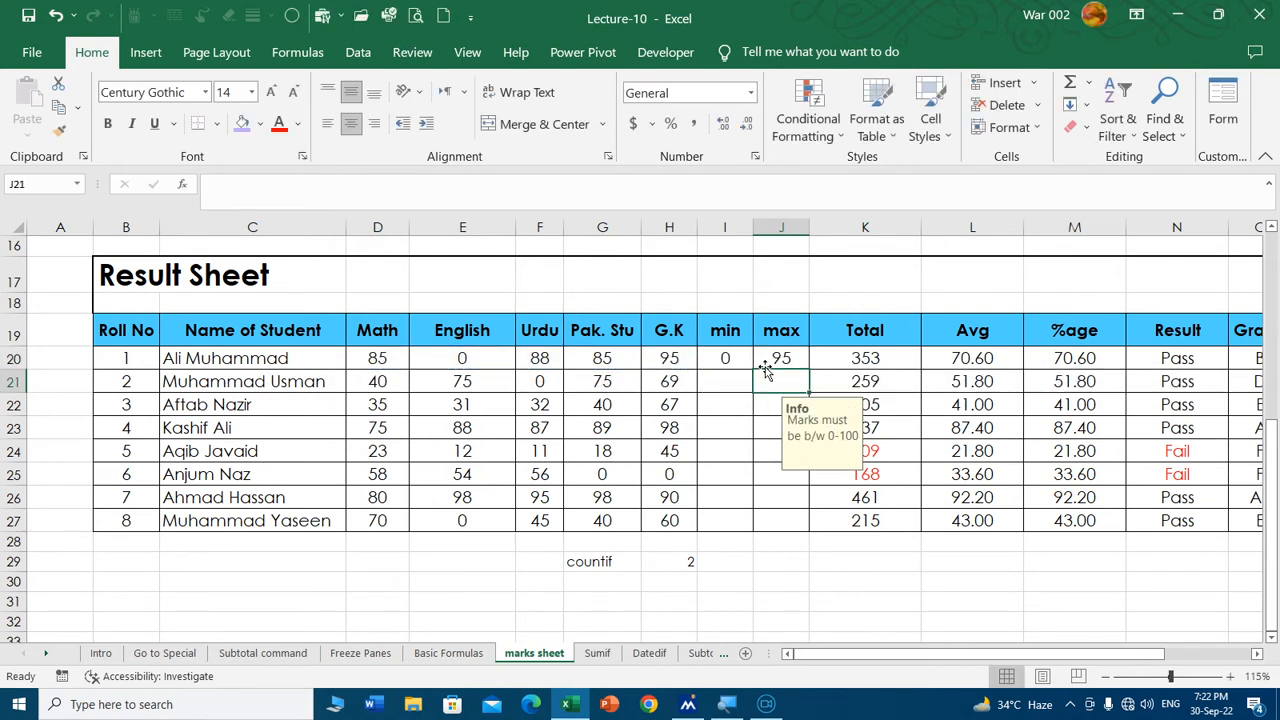
left_click(660, 365)
Fill the min and max formulas from row 20 down to row 27 and check I26.
left_click(742, 363)
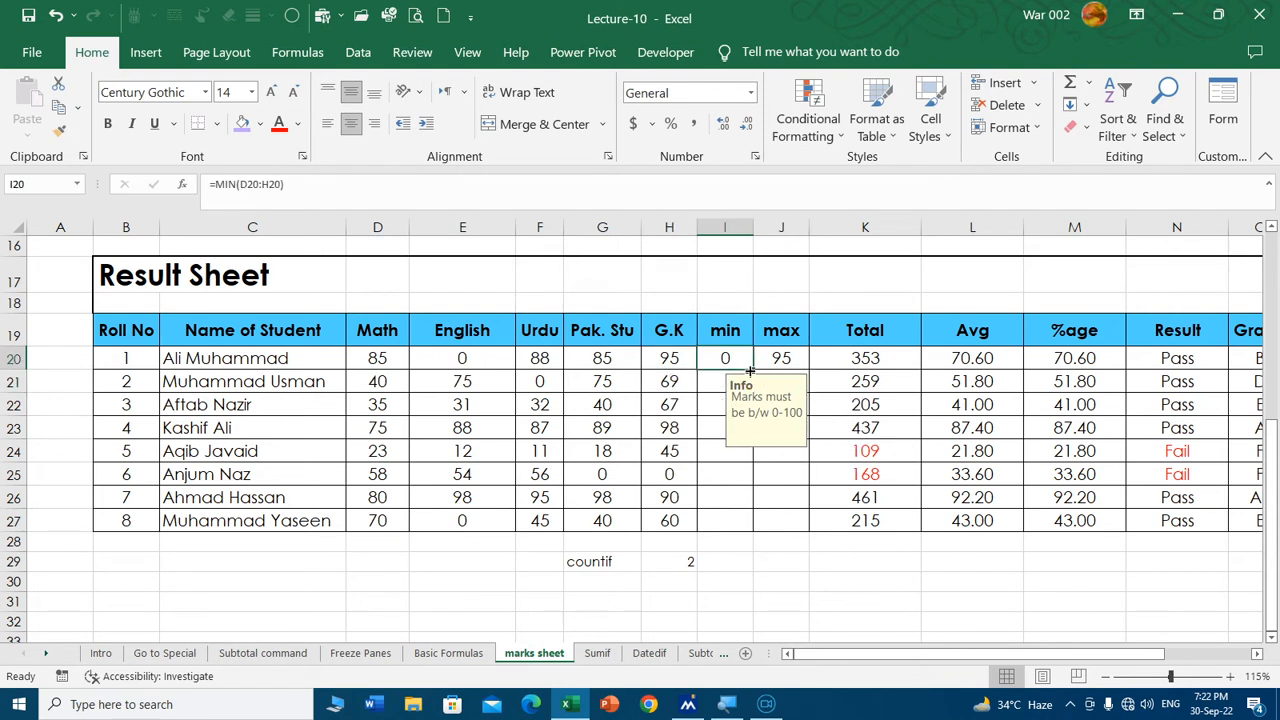
double_click(751, 369)
left_click(790, 362)
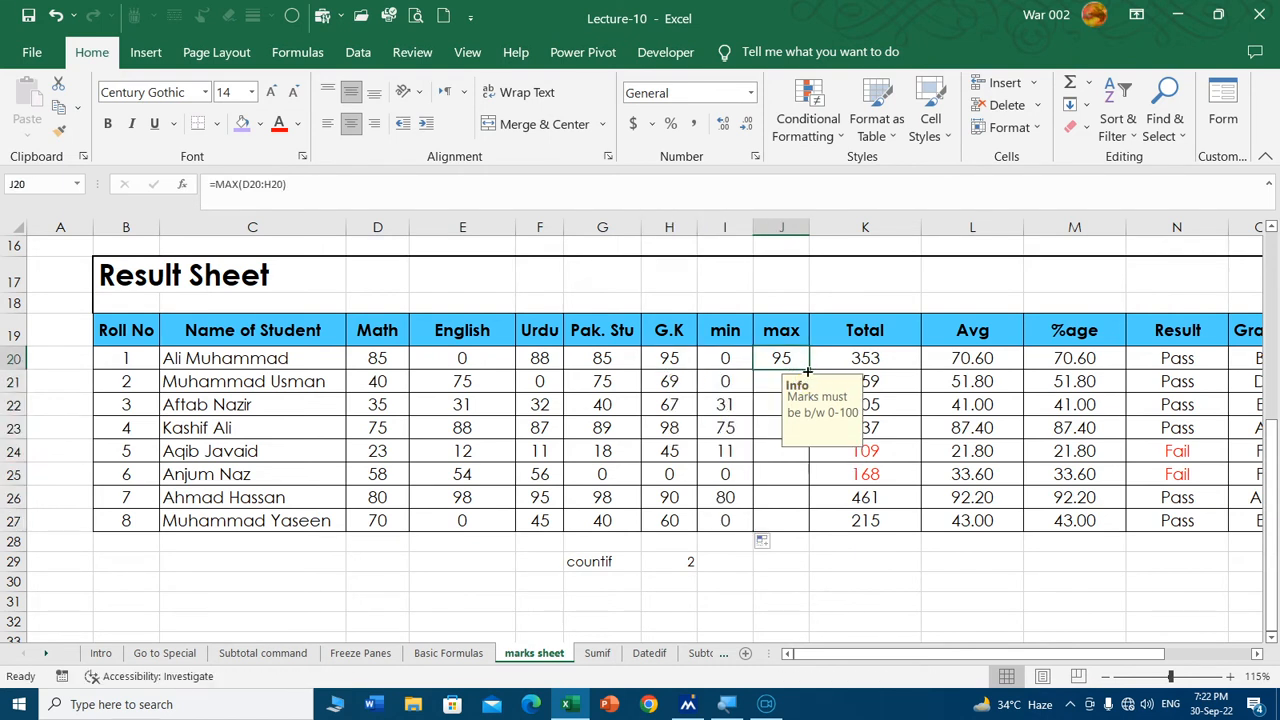
double_click(807, 369)
left_click(738, 497)
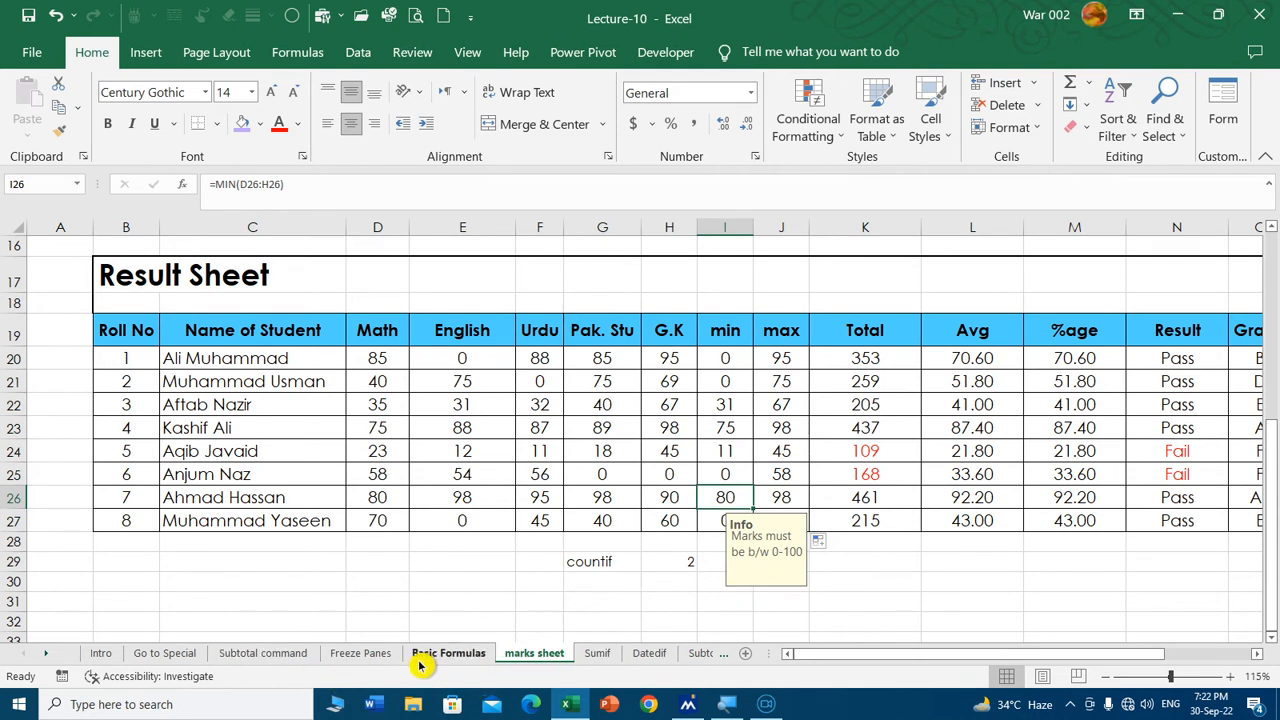
Make the Min and Max descriptions in F11 and F12 of the Basic Formulas sheet bold.
left_click(453, 657)
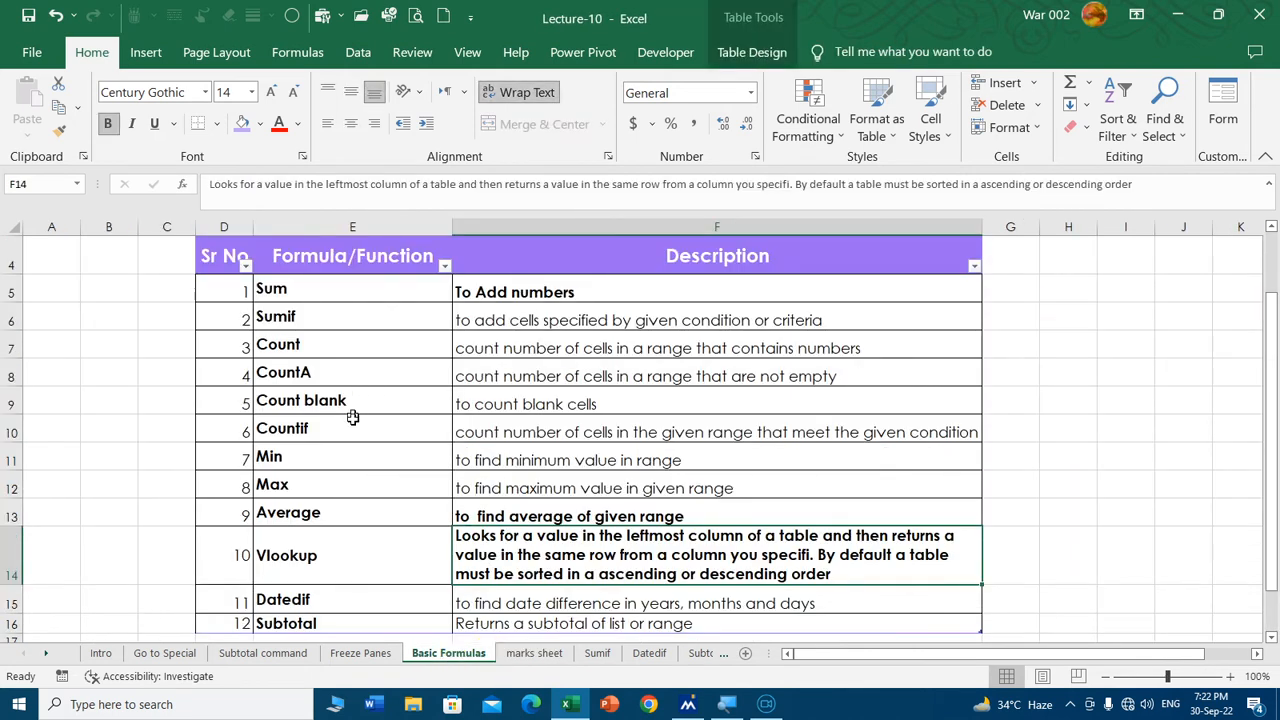
left_click(507, 460)
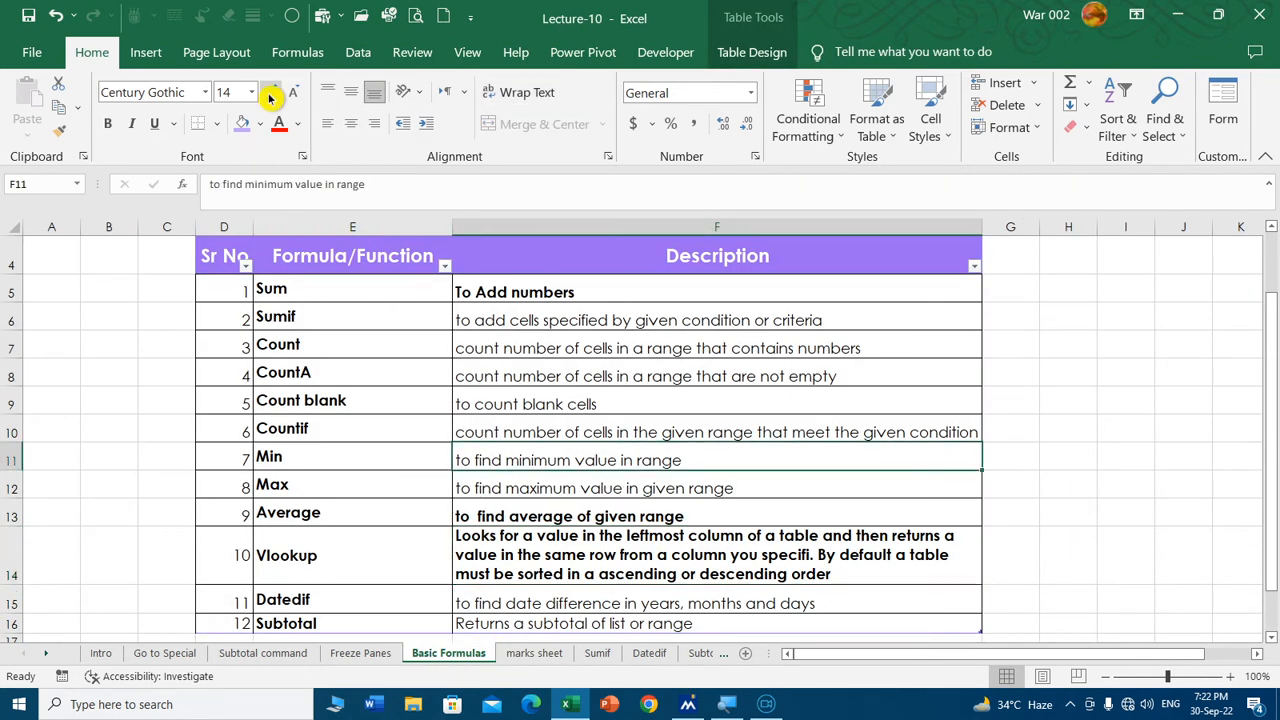
left_click(108, 123)
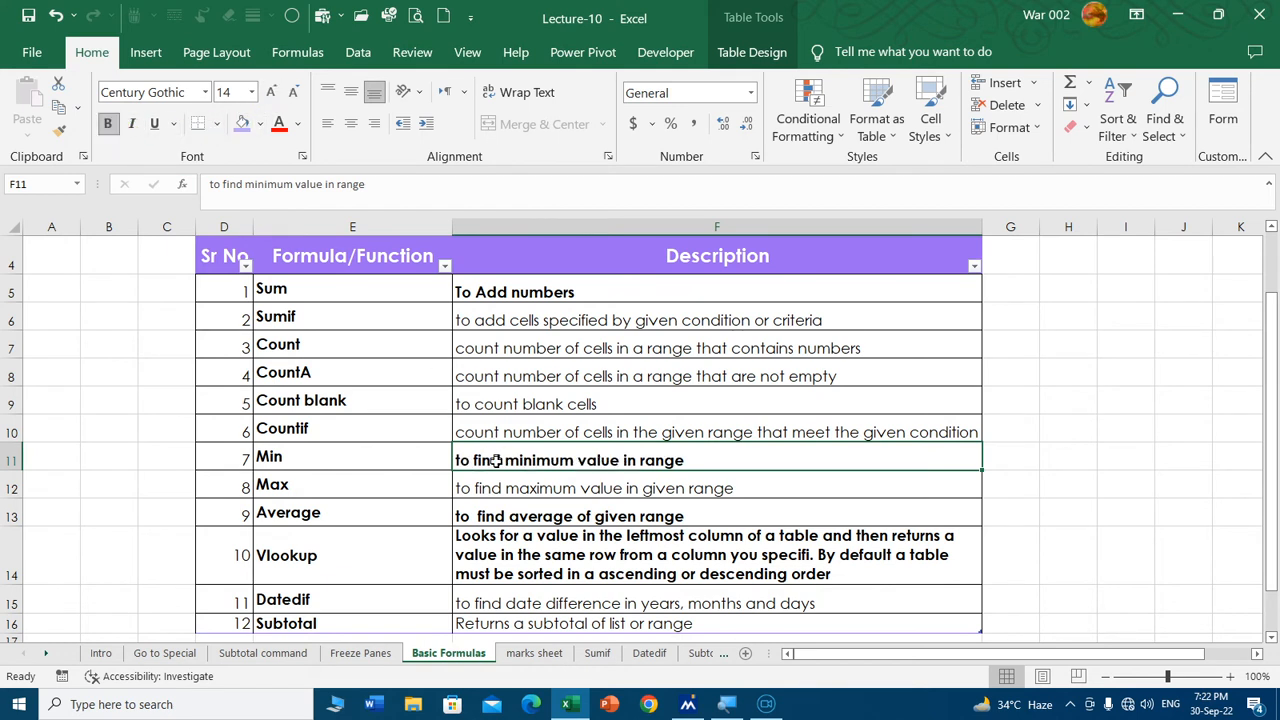
left_click(489, 488)
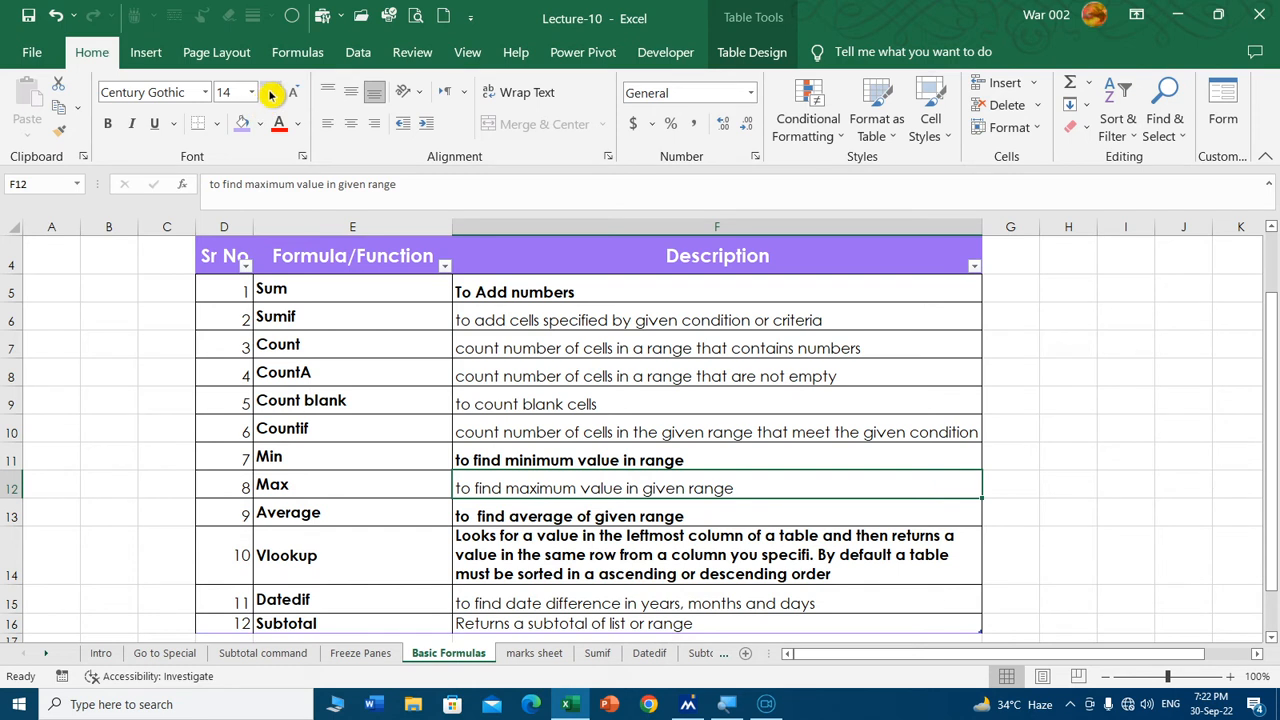
left_click(108, 123)
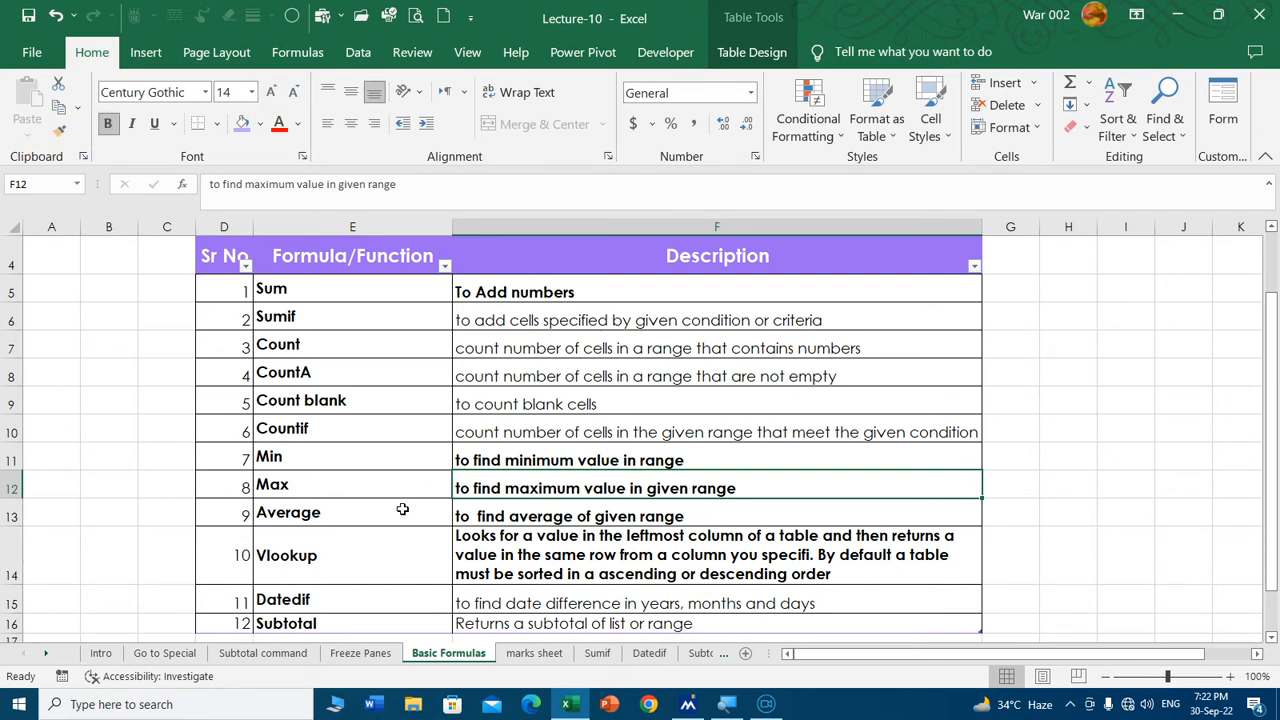
Look up the Count entry in the function list and label cell C29 on the marks sheet "Count".
left_click(330, 349)
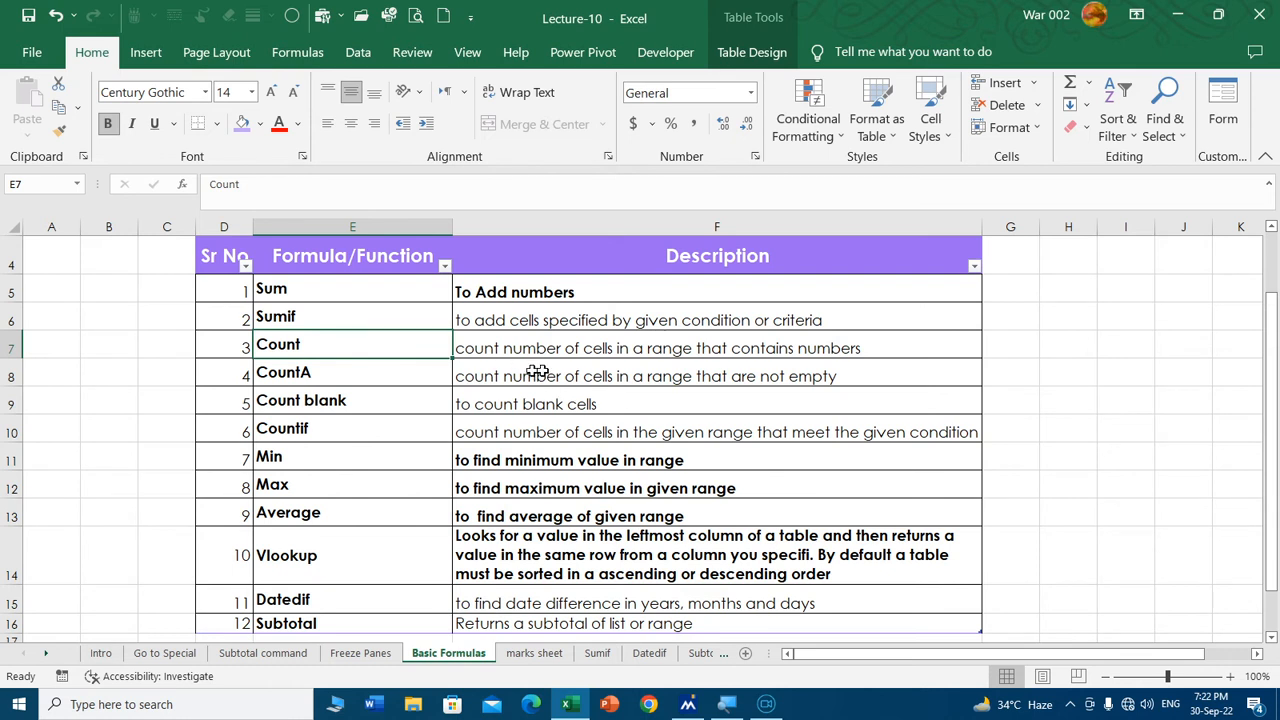
left_click(550, 654)
scroll(450, 521, "down", 1)
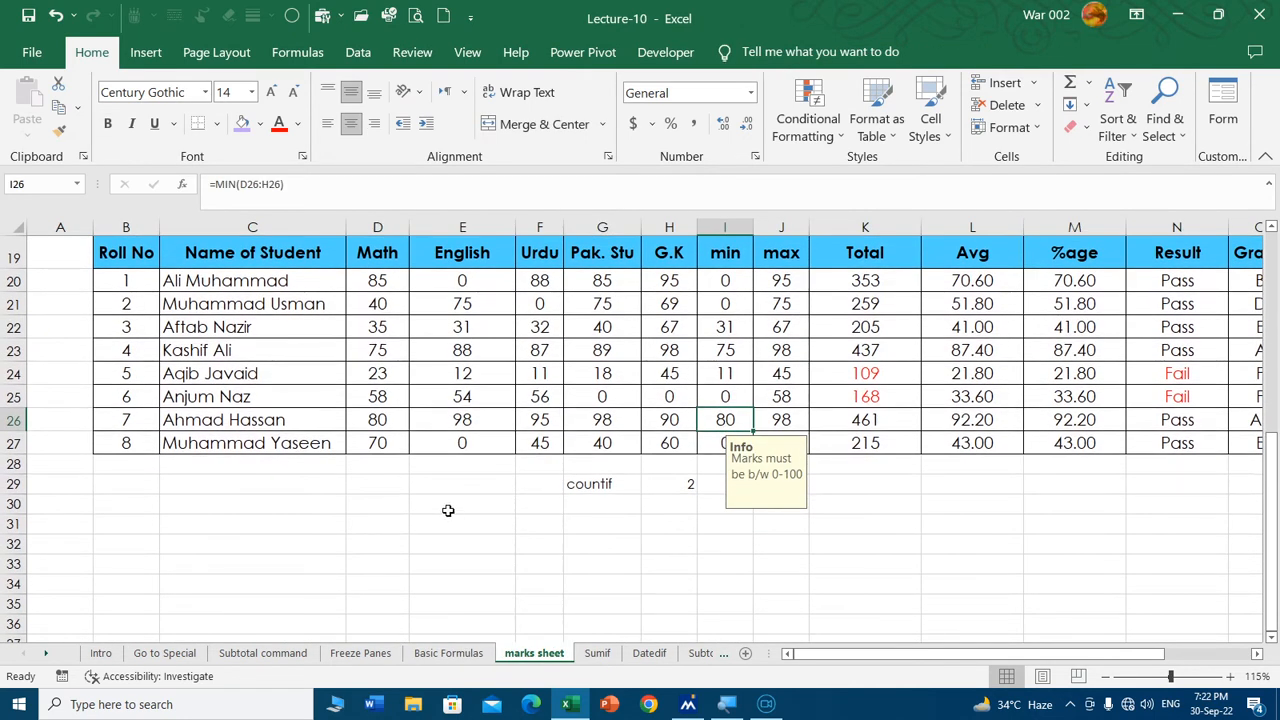
left_click(328, 481)
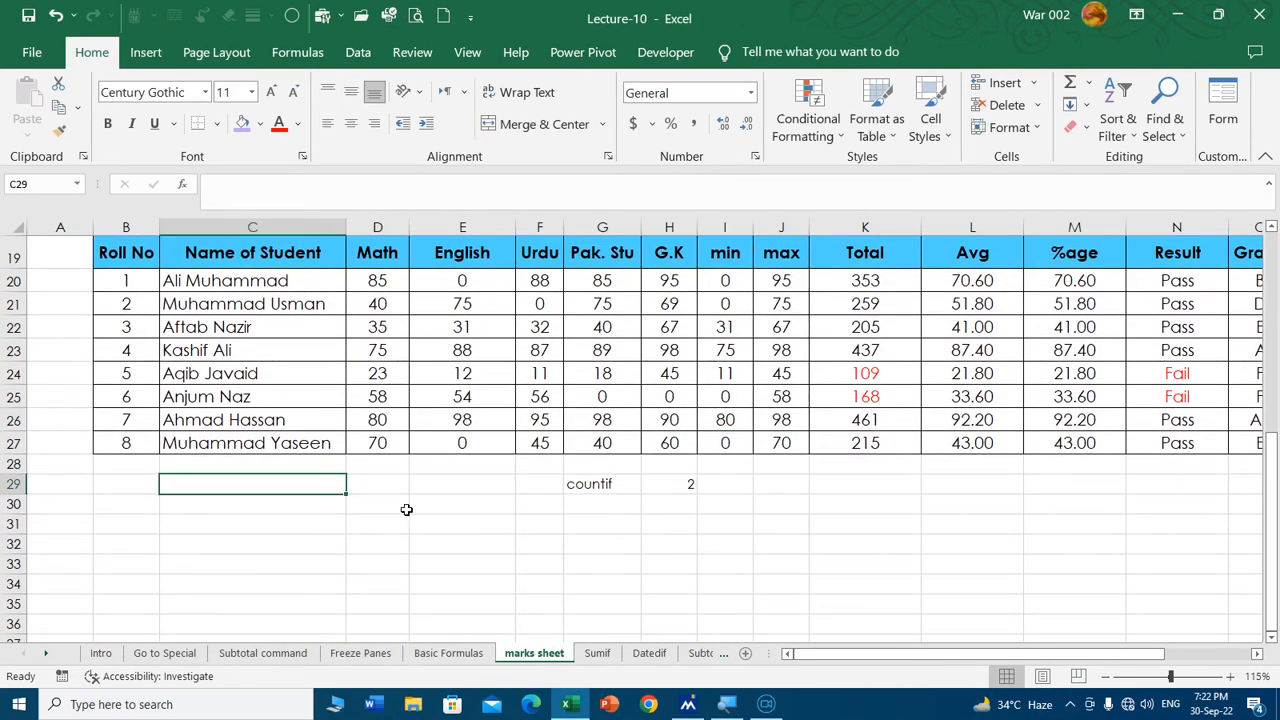
type("Count")
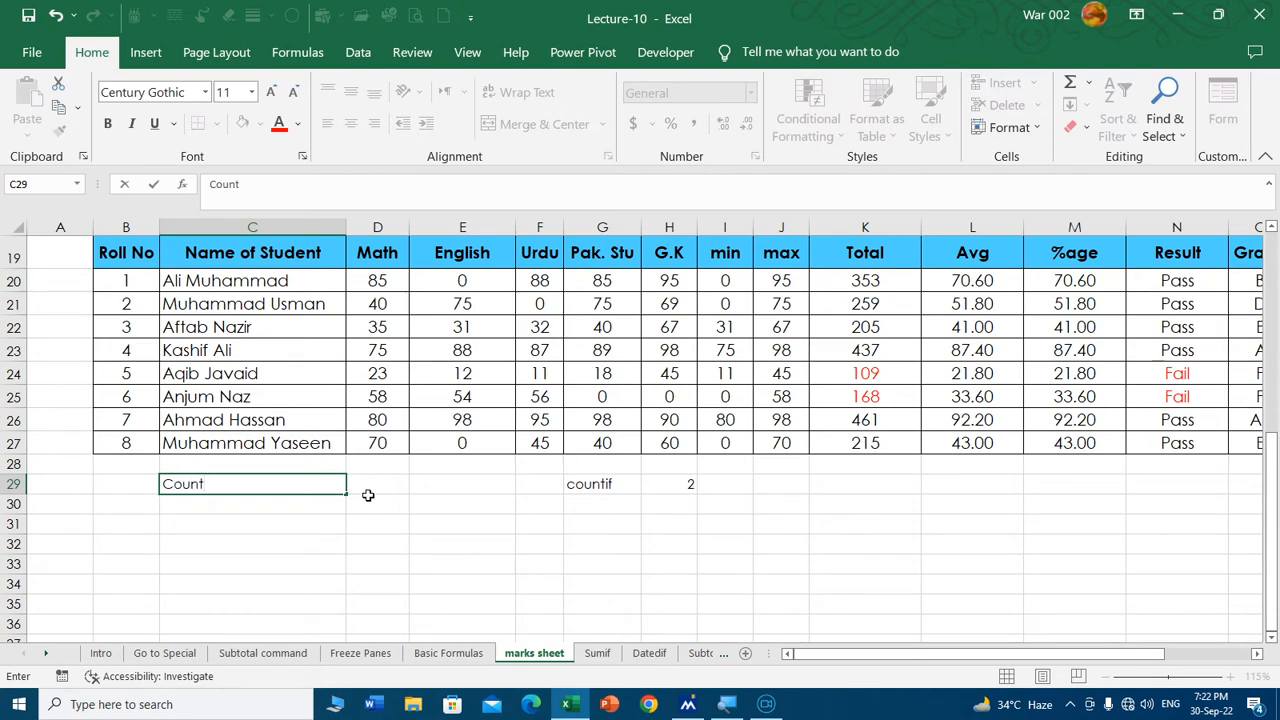
Enter =COUNT(D20:D27) in D29 to count the Math marks.
left_click(368, 495)
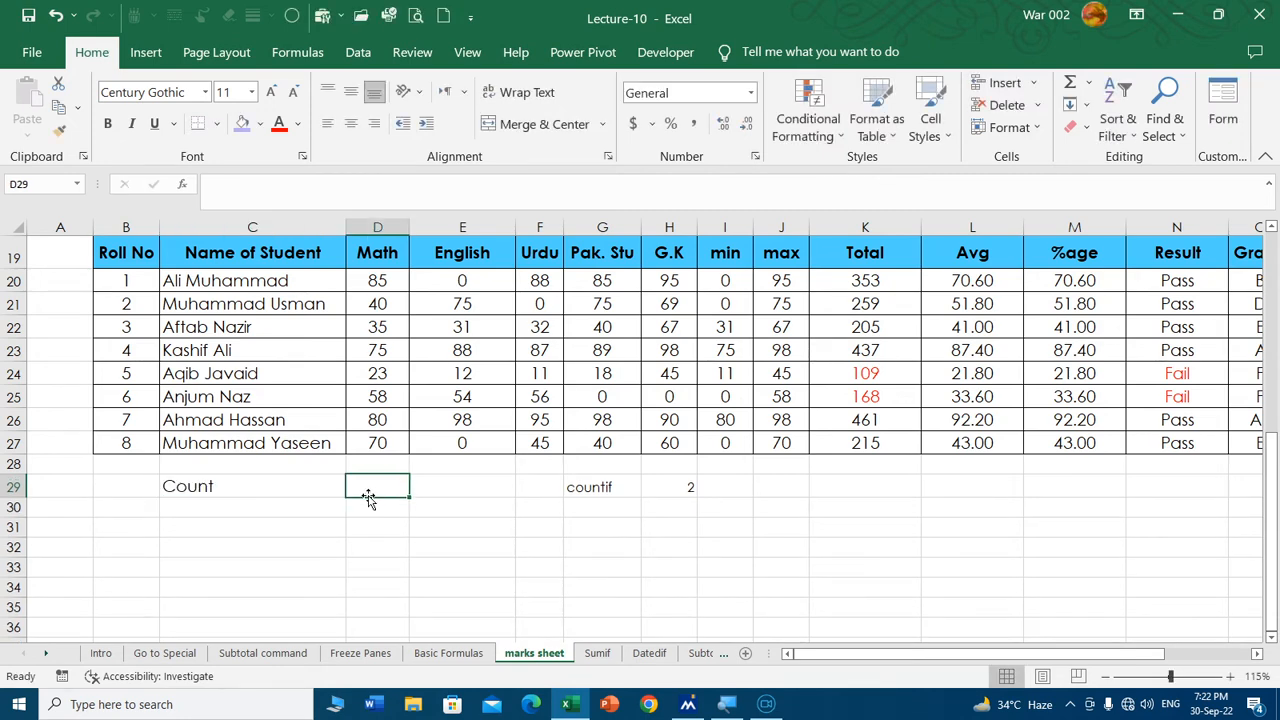
type("=count")
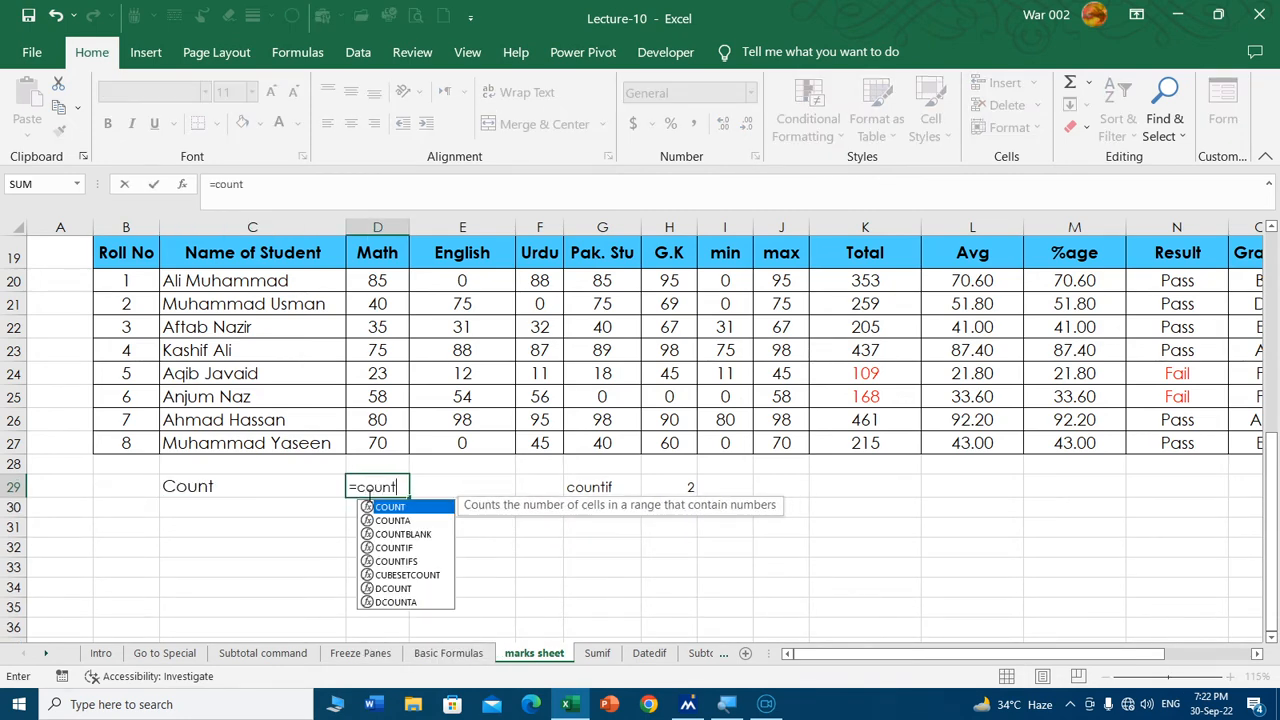
type("(")
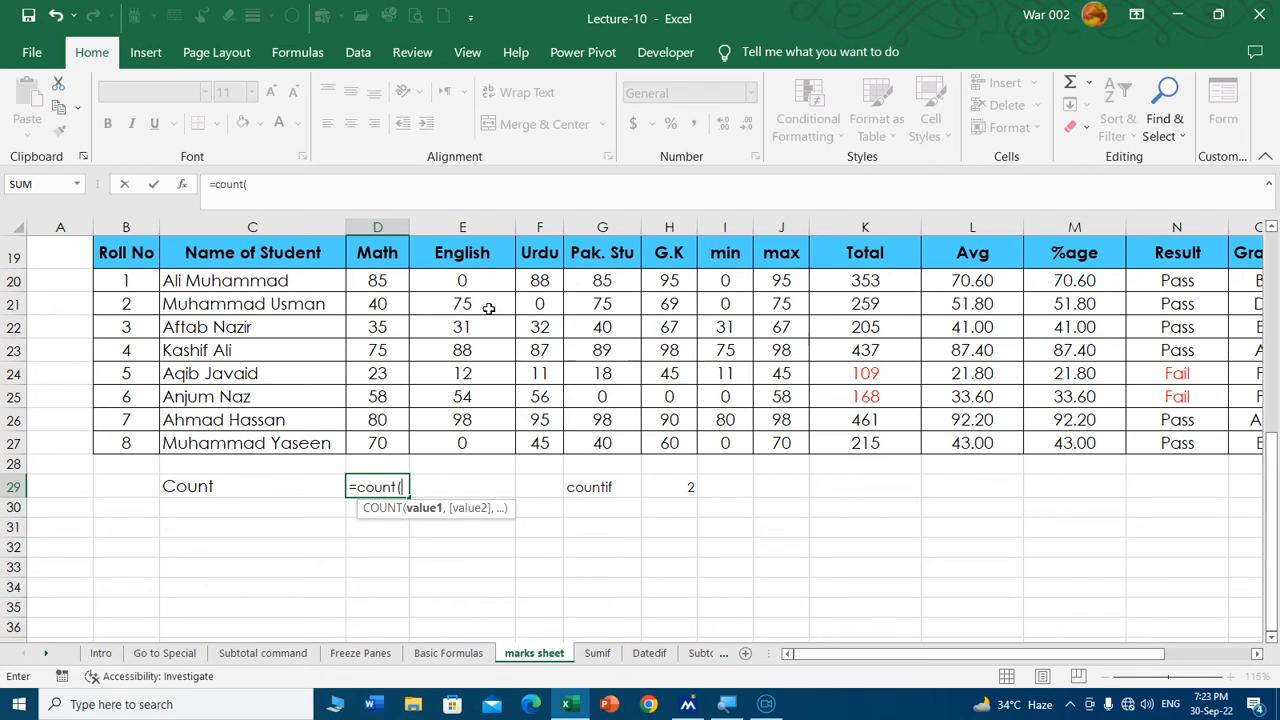
left_click_drag(384, 281, 385, 433)
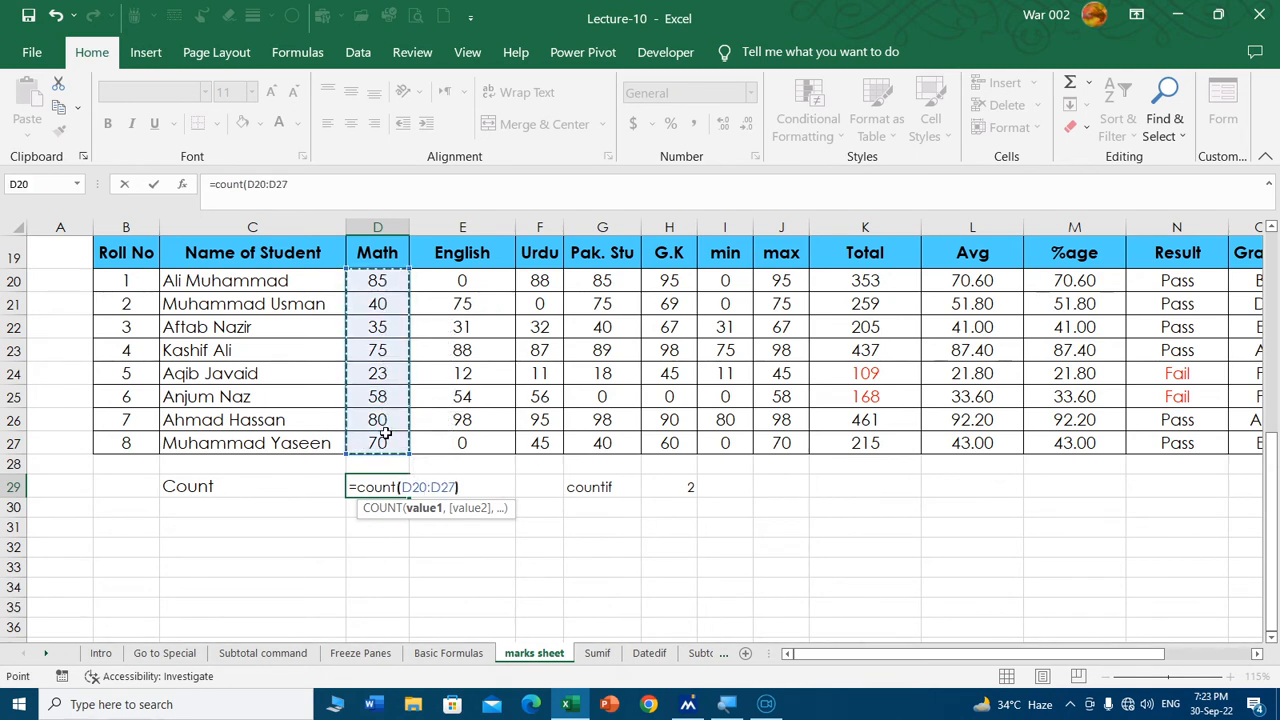
type(")")
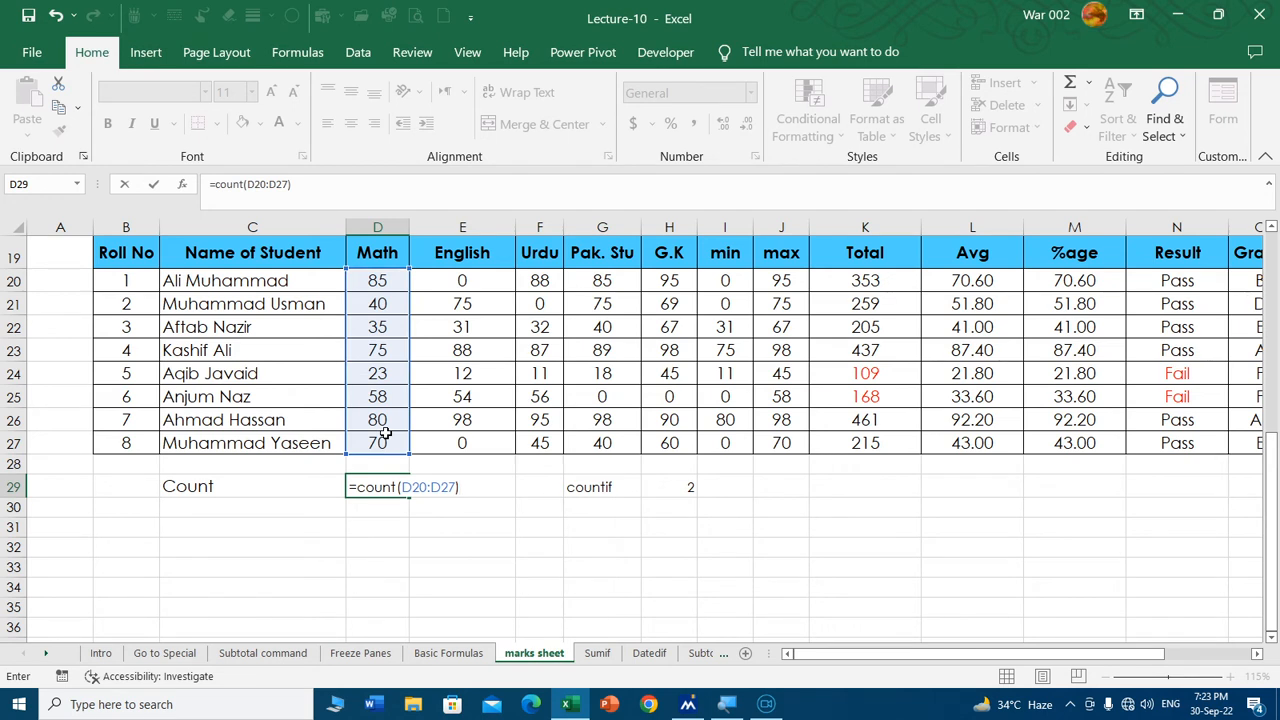
key("Return")
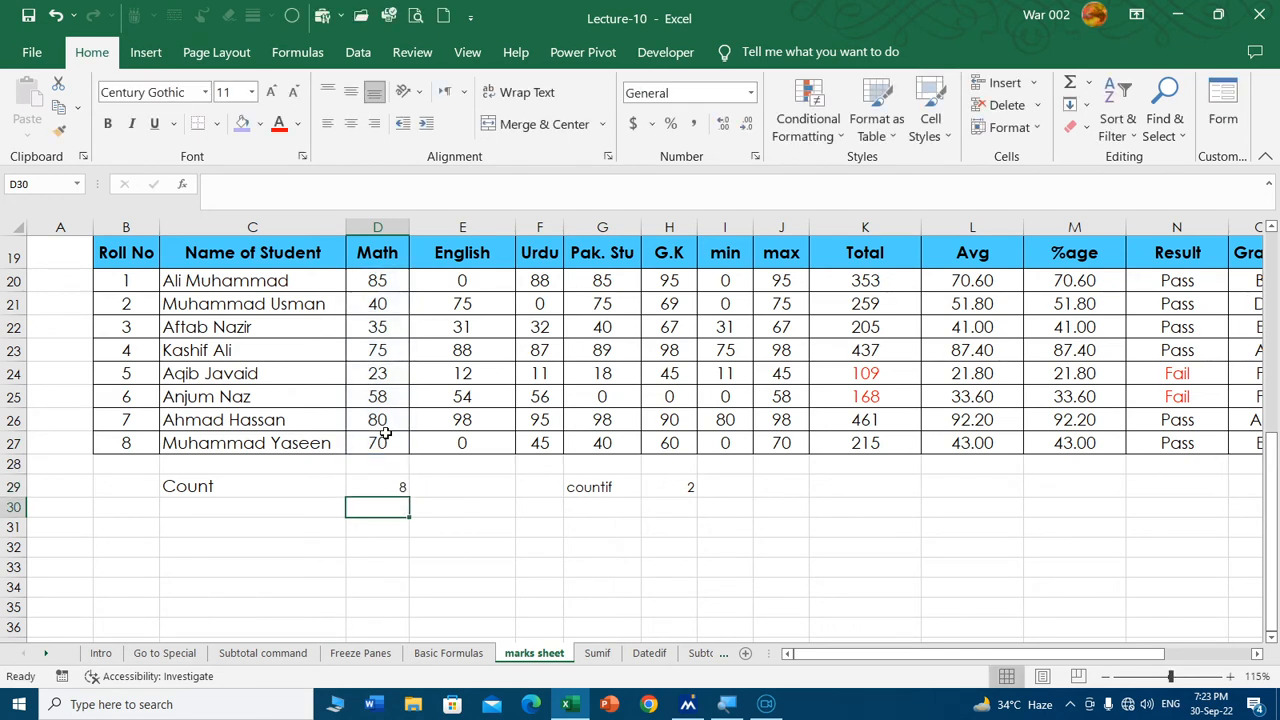
Check the count against the selected Math marks D20:D27 and clear the mark in D21 to test the COUNT formula.
left_click_drag(387, 273, 378, 445)
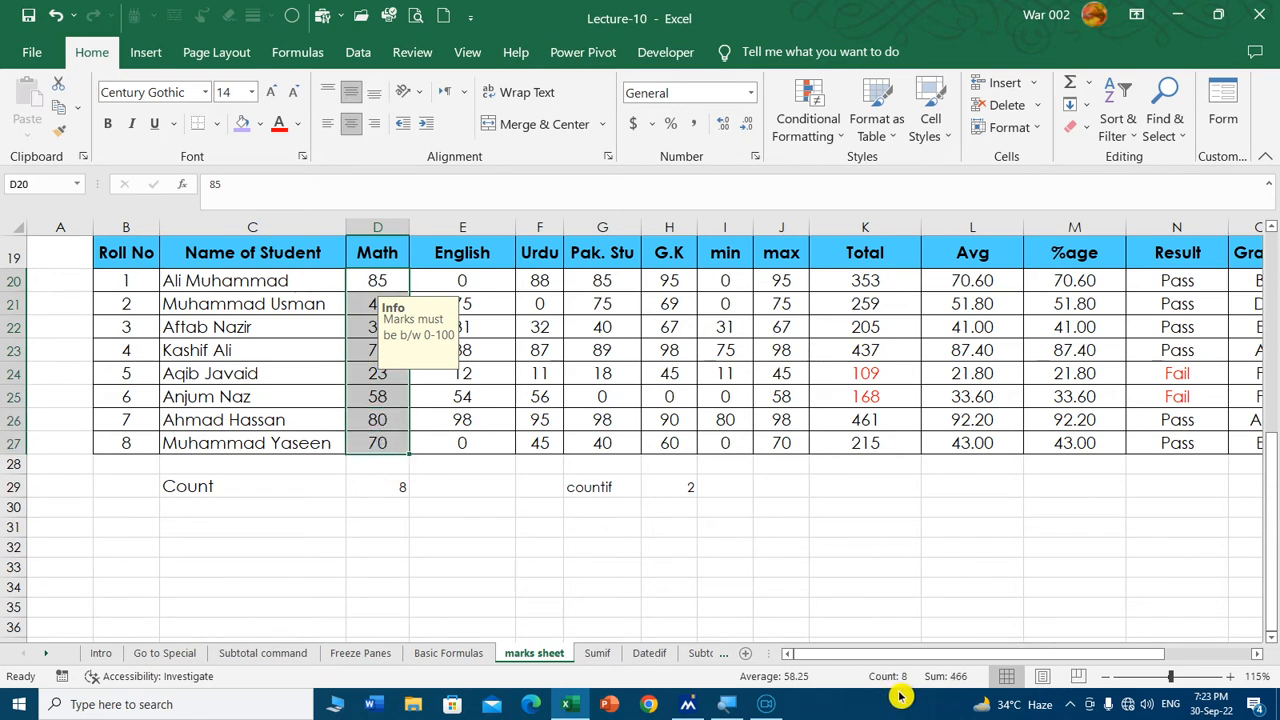
left_click(305, 508)
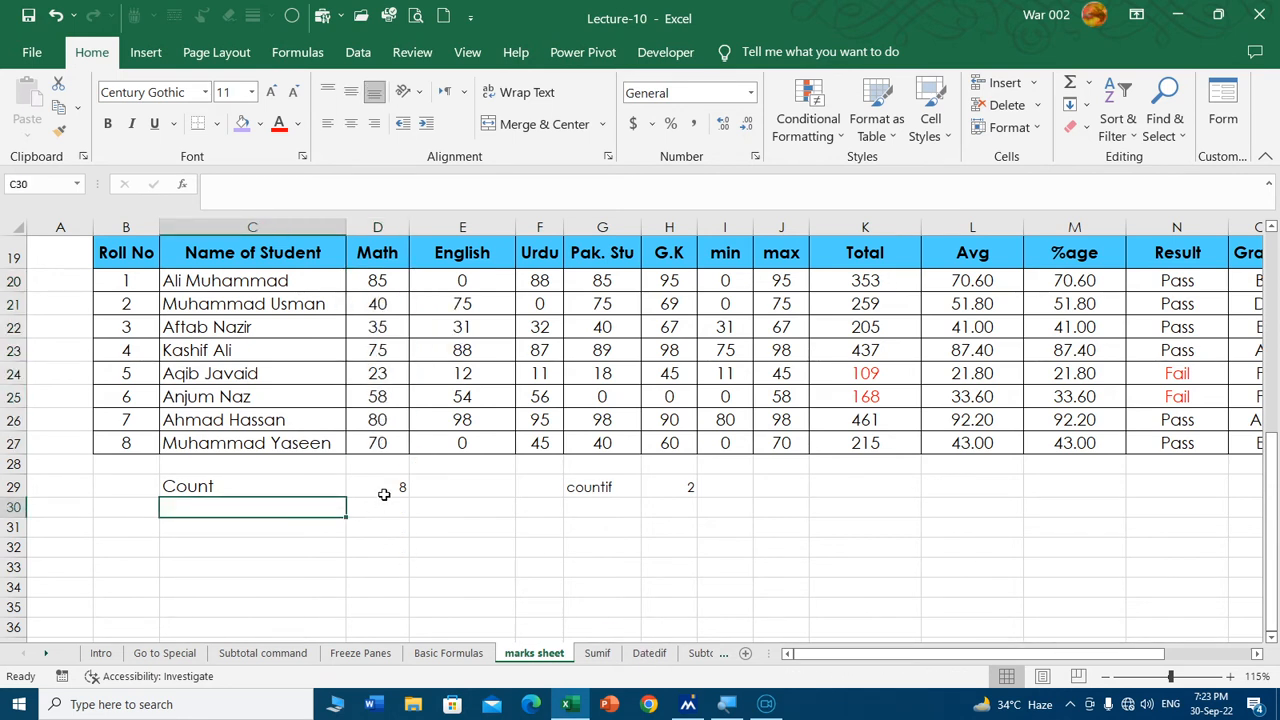
left_click(383, 309)
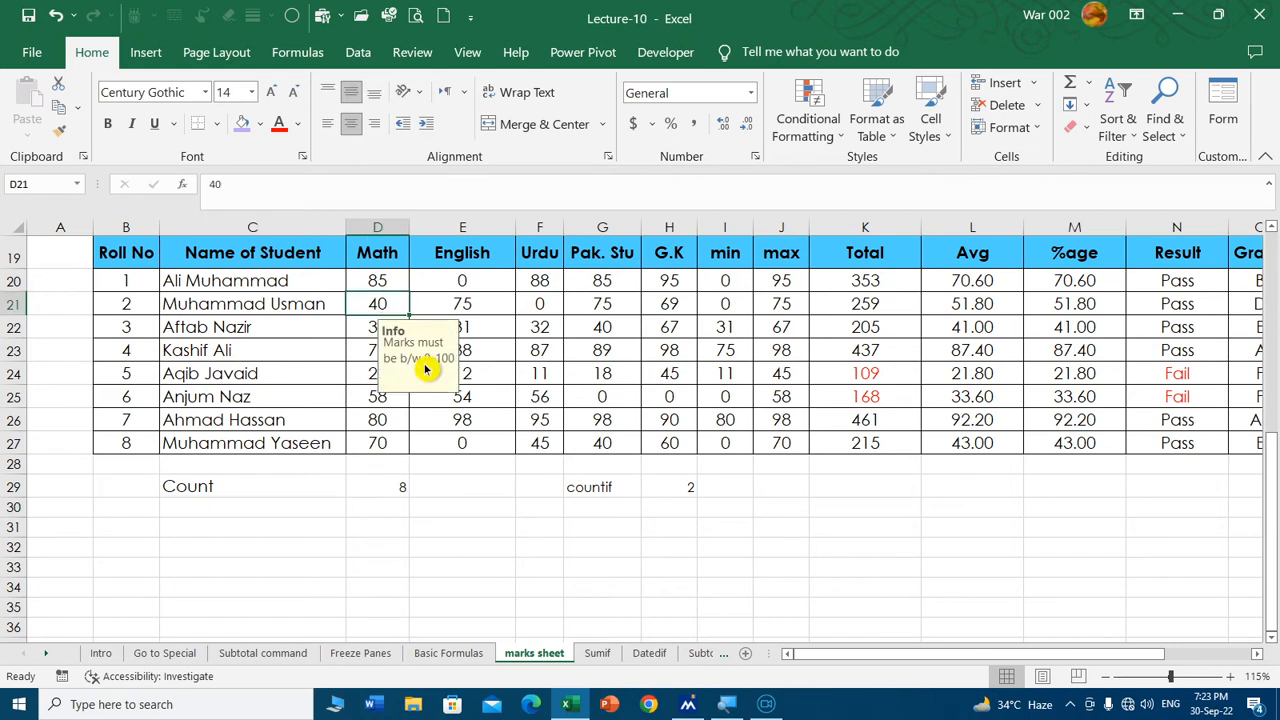
key("Delete")
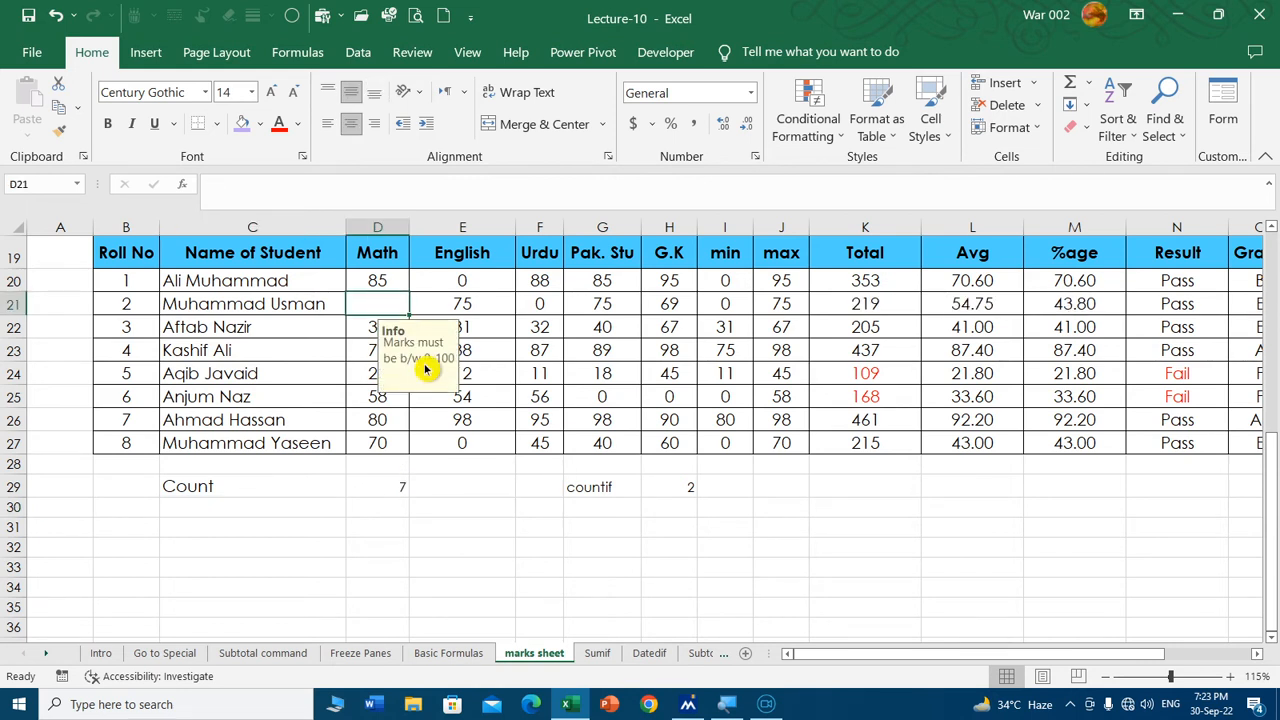
Review the COUNT formula in D29 and change the label in C29 to "Counta".
double_click(390, 490)
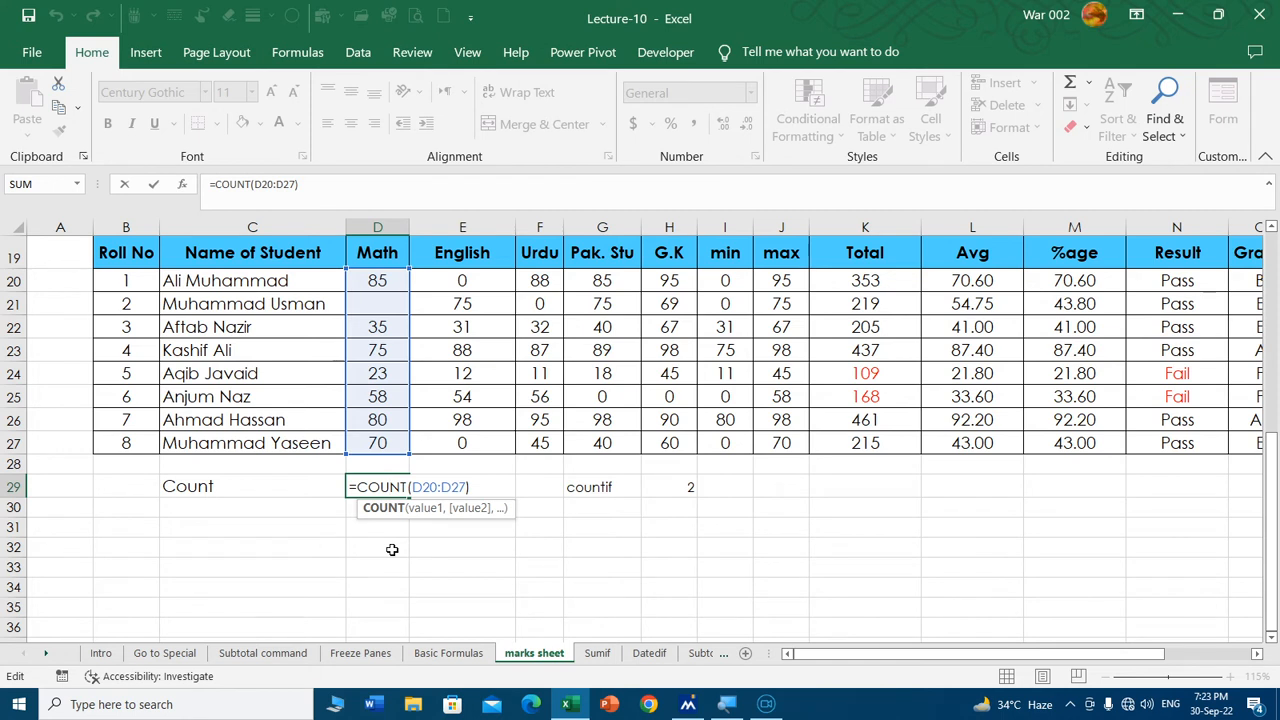
left_click(299, 531)
double_click(240, 490)
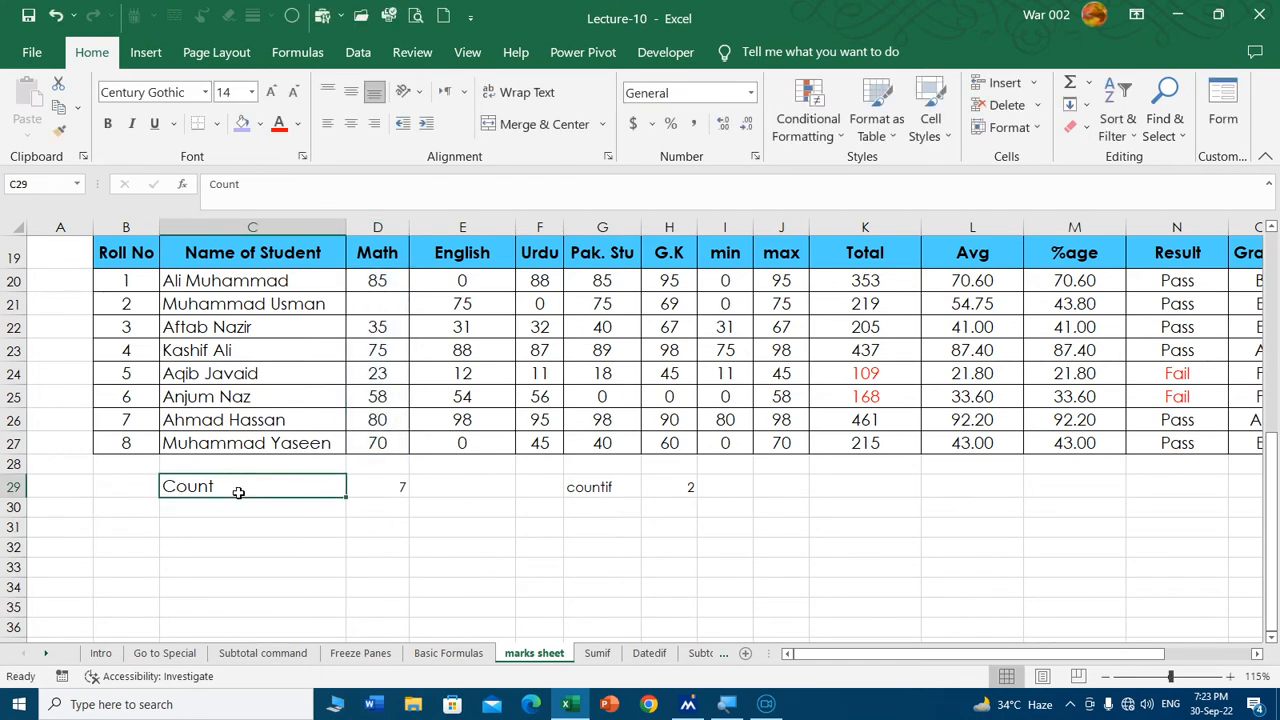
type("a")
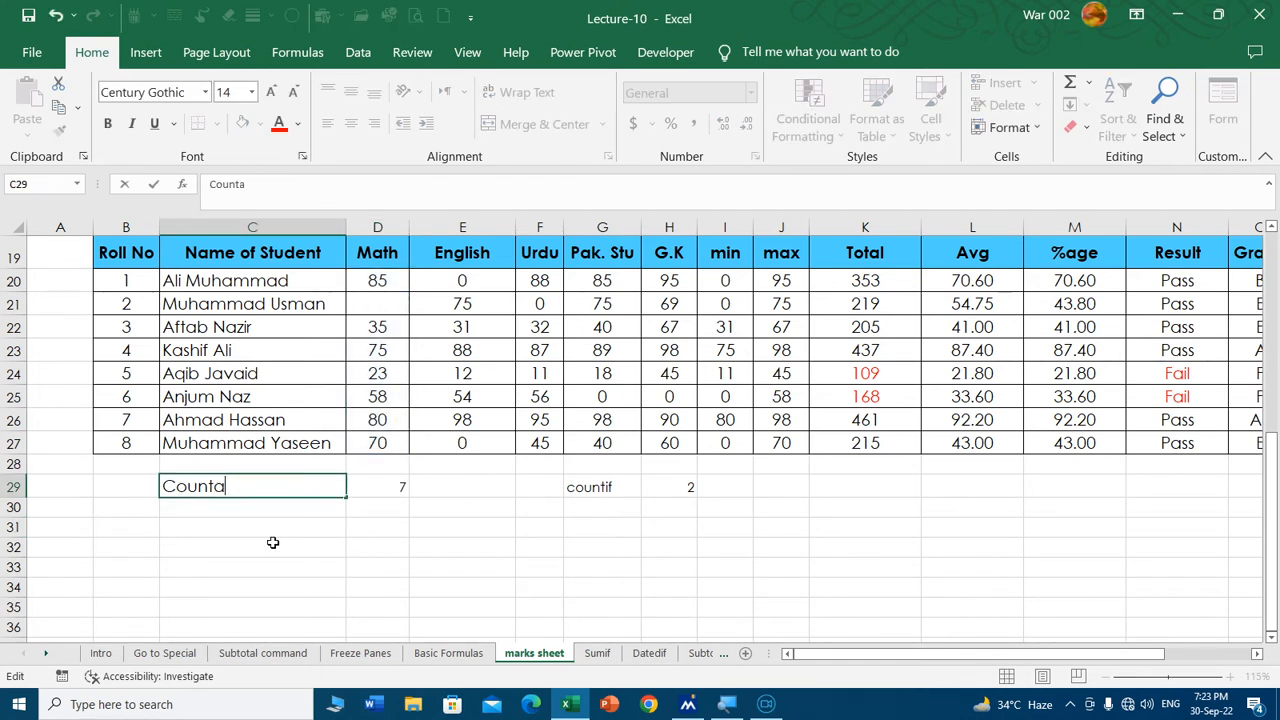
Replace the formula in D29 with =COUNTA(D20:D27) to count the non-empty Math marks.
left_click(375, 487)
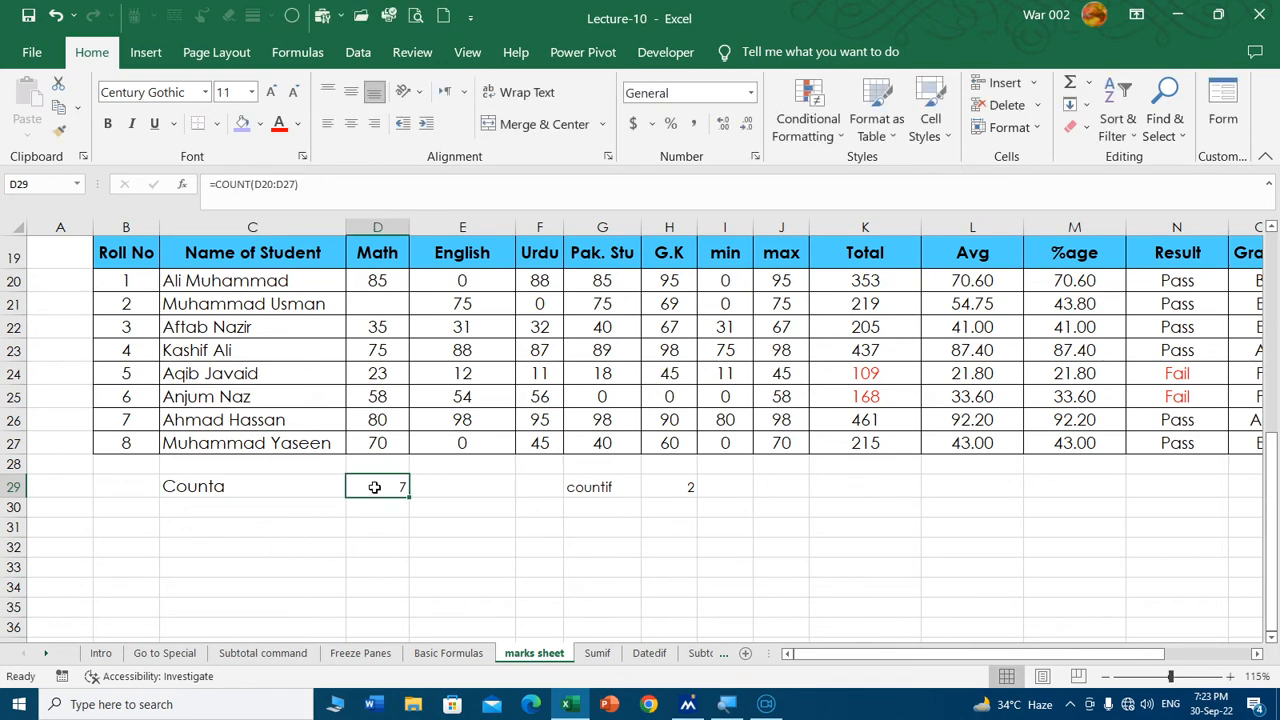
type("=counta")
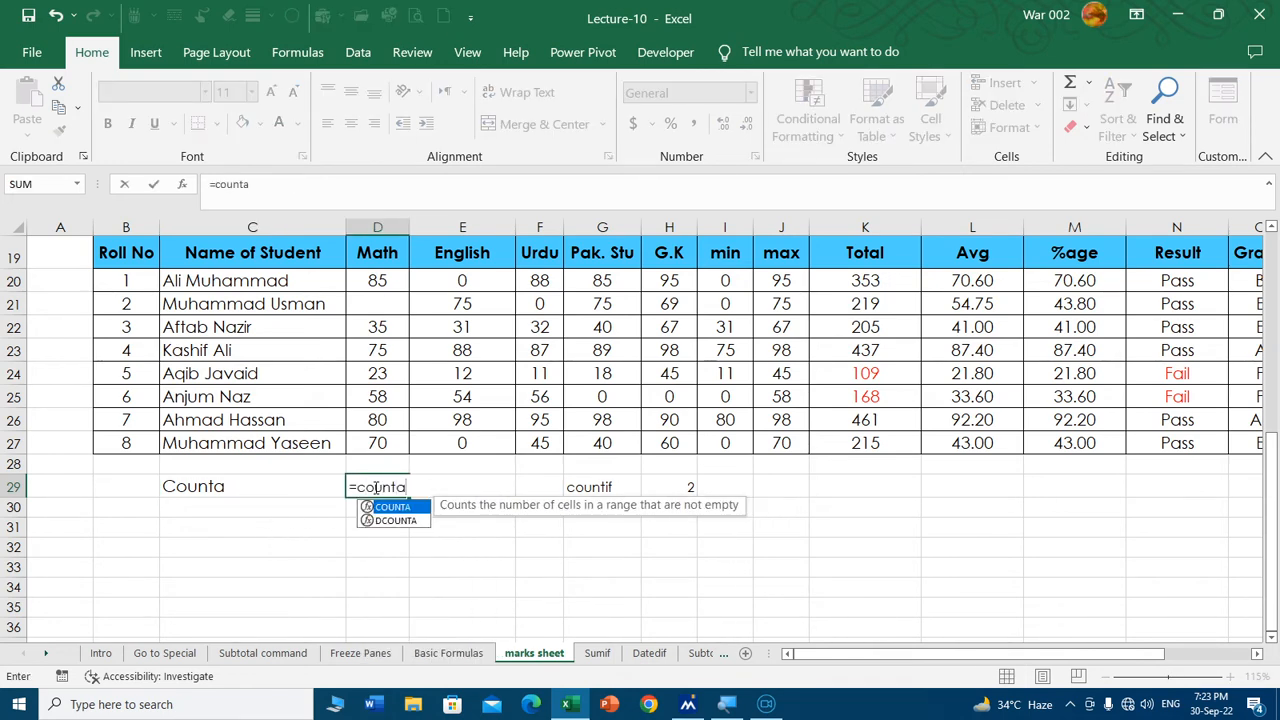
type("(")
left_click_drag(389, 277, 375, 440)
key("Return")
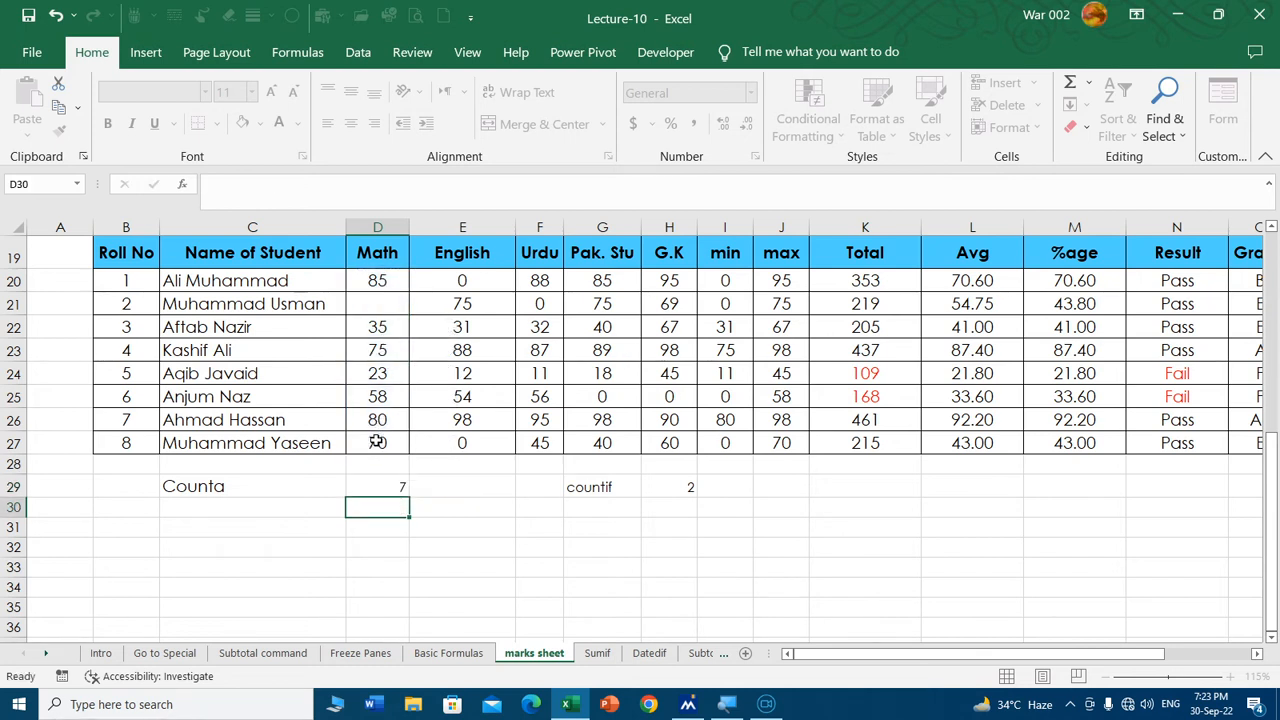
Review the COUNTA formula in D29 and compare the Count and CountA descriptions on the Basic Formulas sheet.
double_click(399, 486)
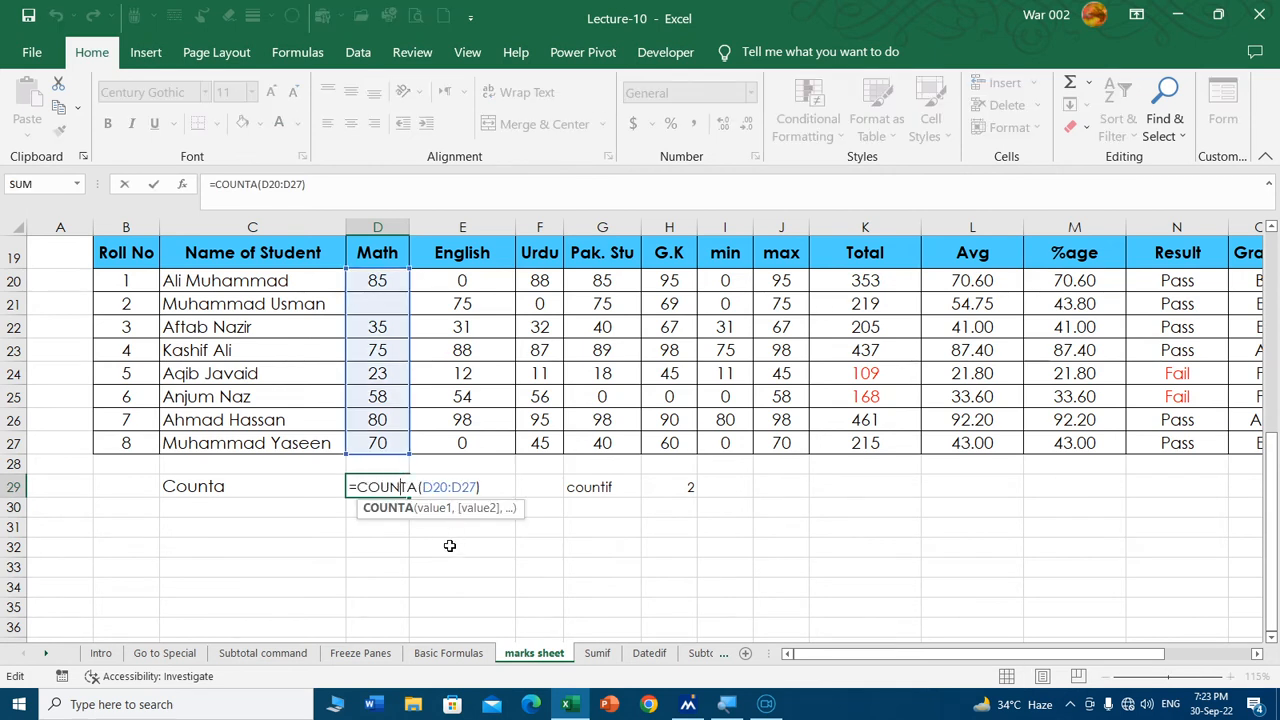
key("Escape")
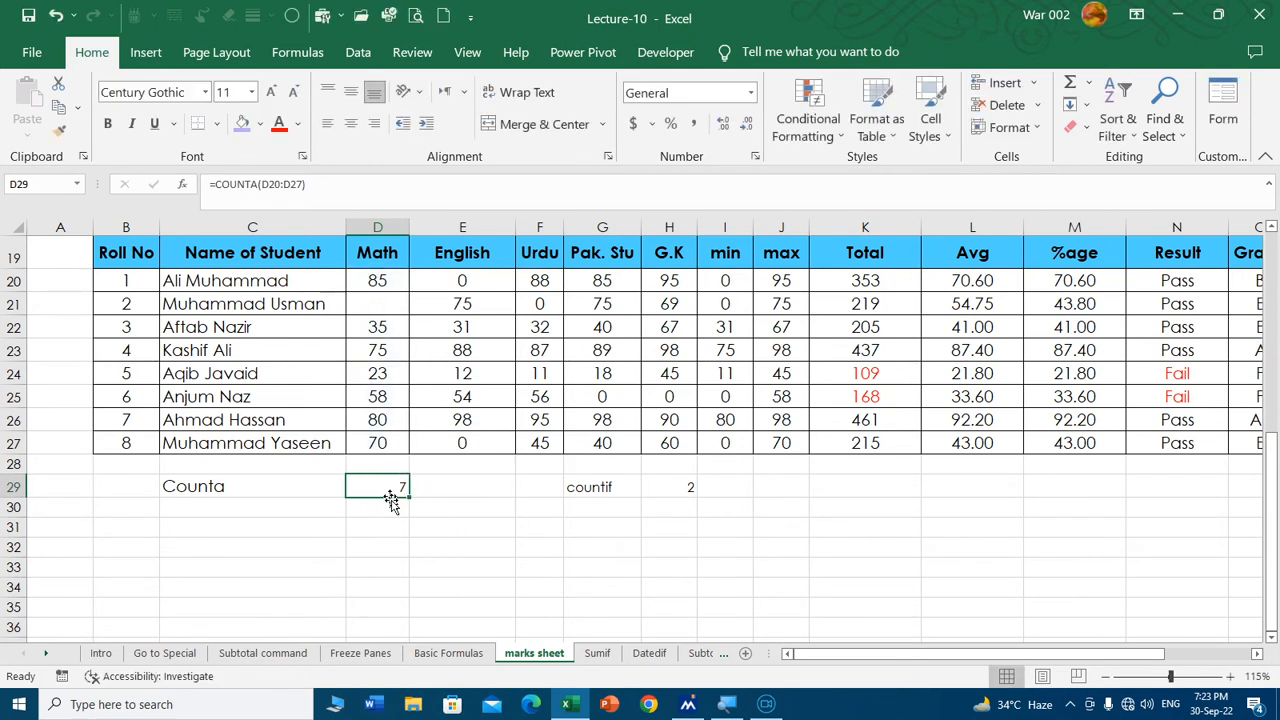
double_click(389, 489)
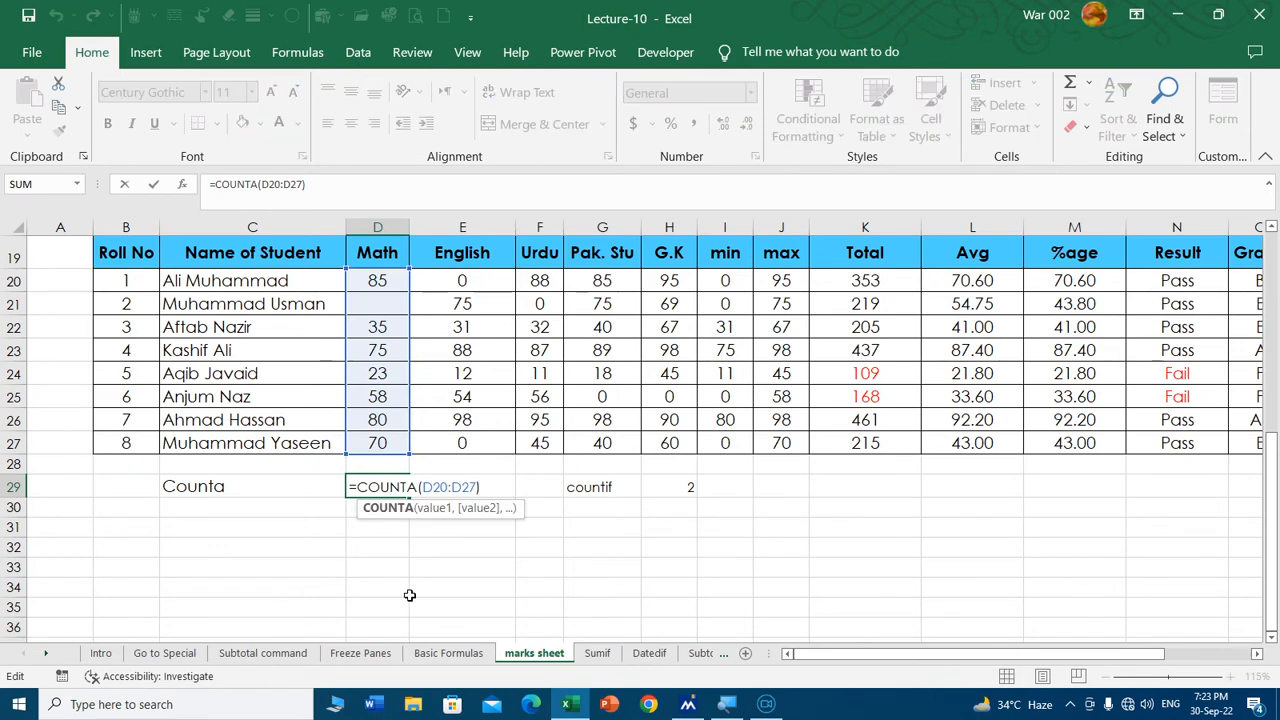
key("Escape")
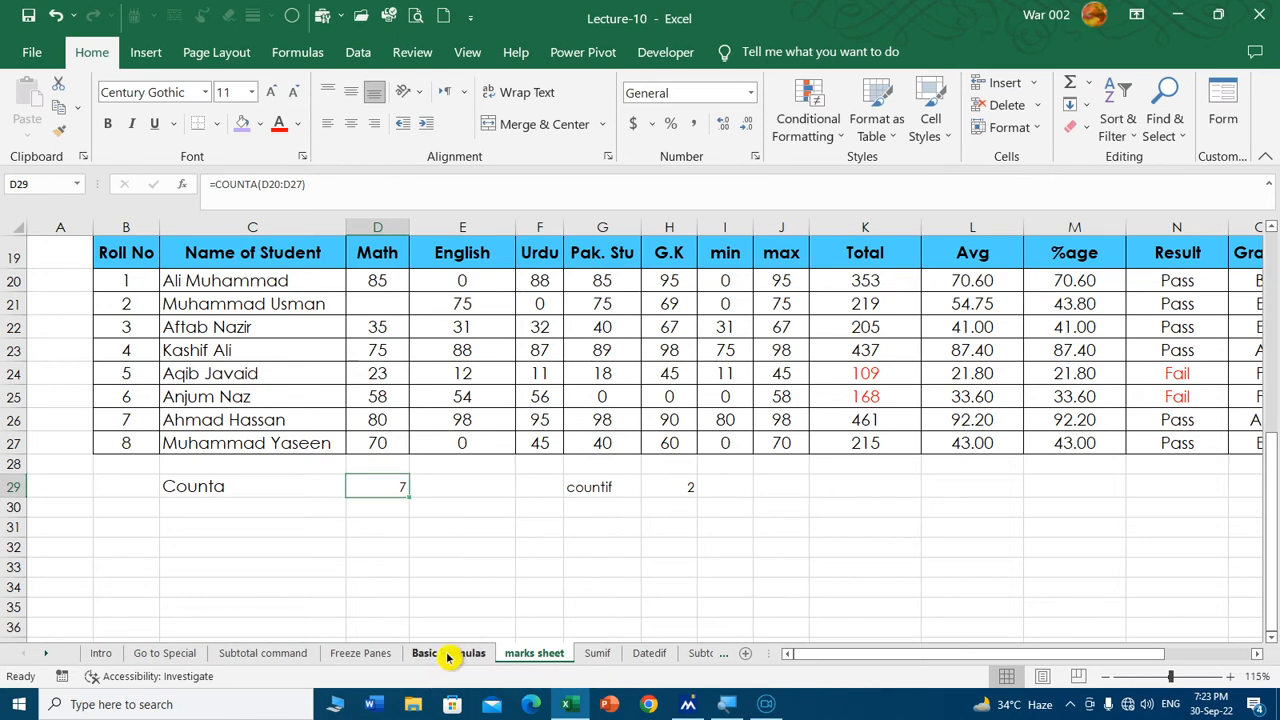
left_click(448, 653)
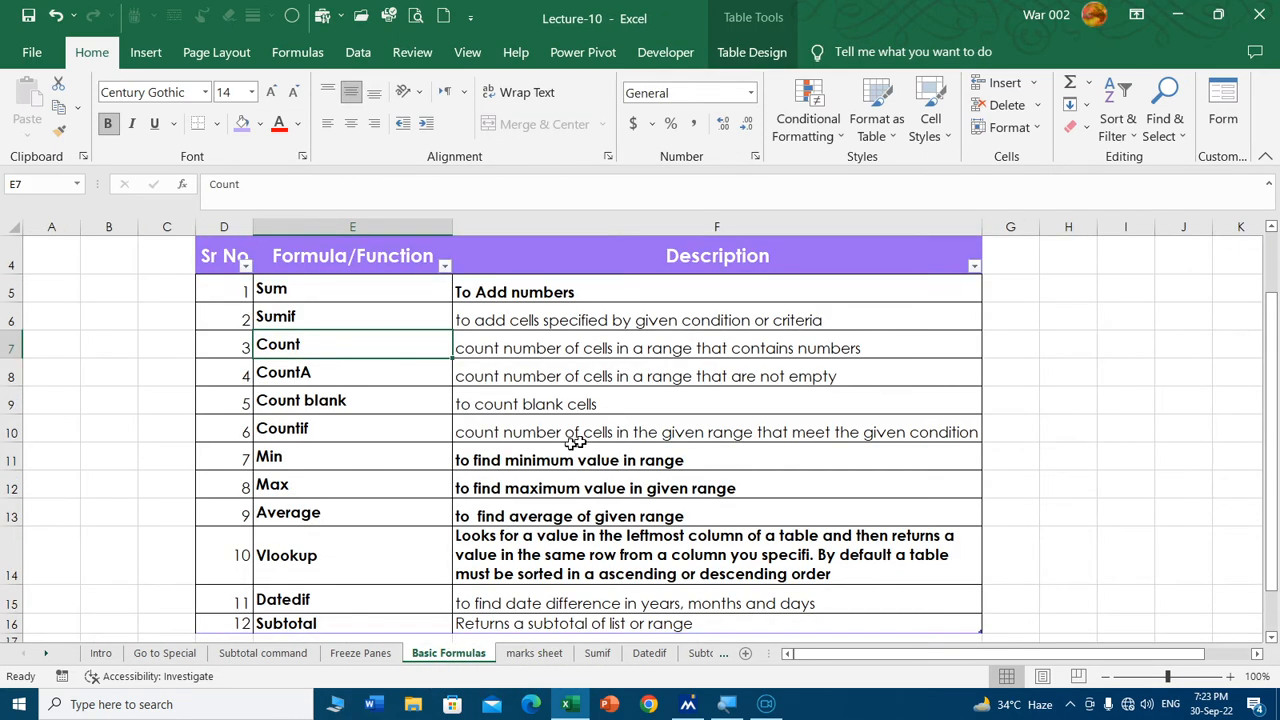
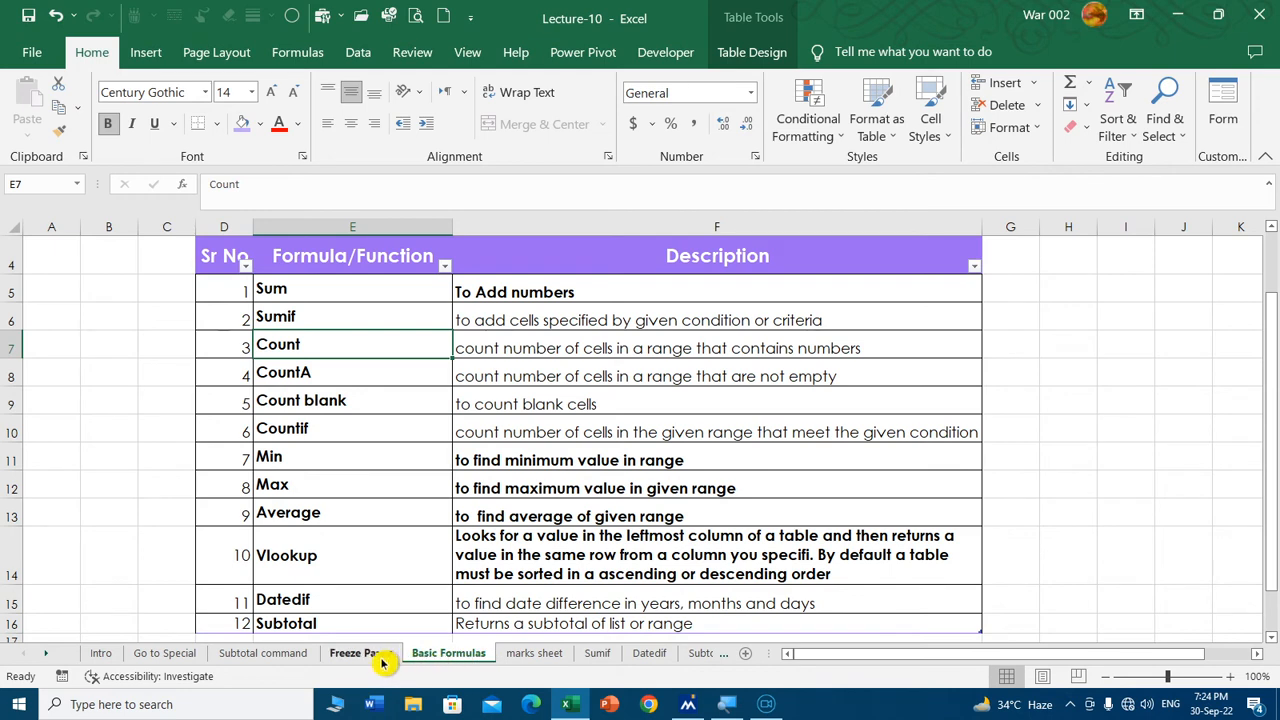
left_click(535, 654)
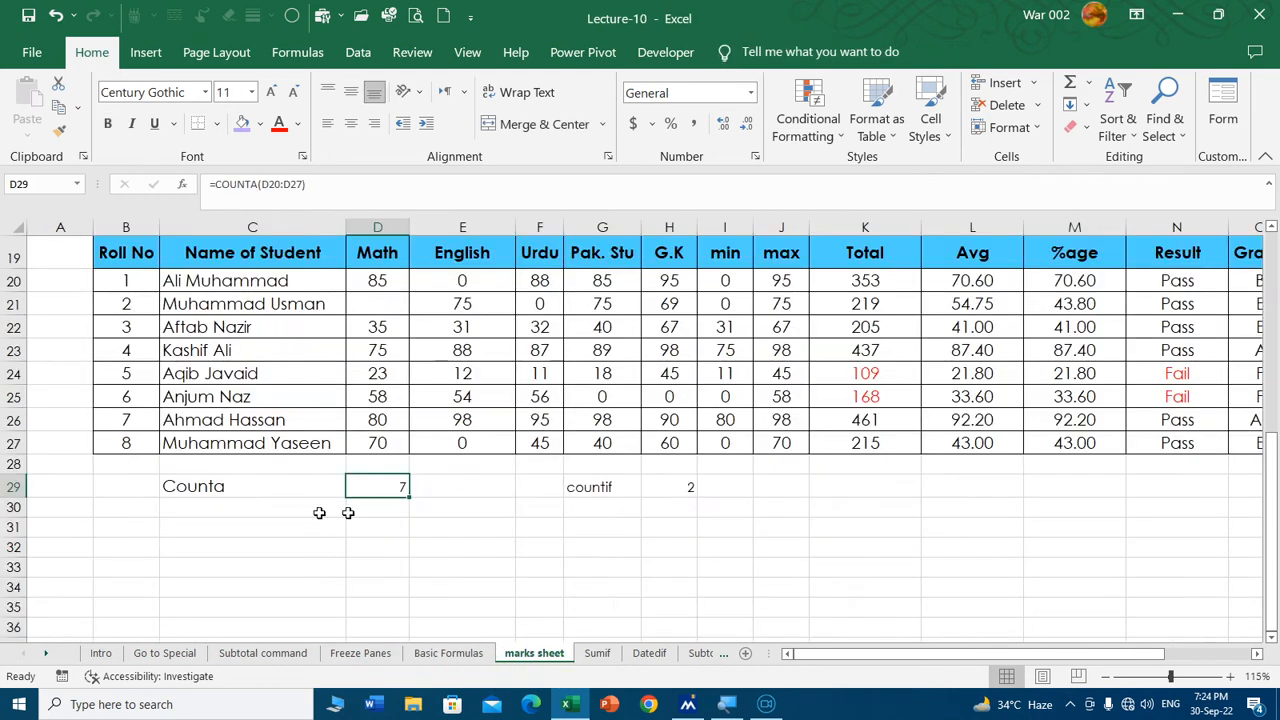
Try to enter the text "adf" as the Math mark in D22.
left_click(371, 327)
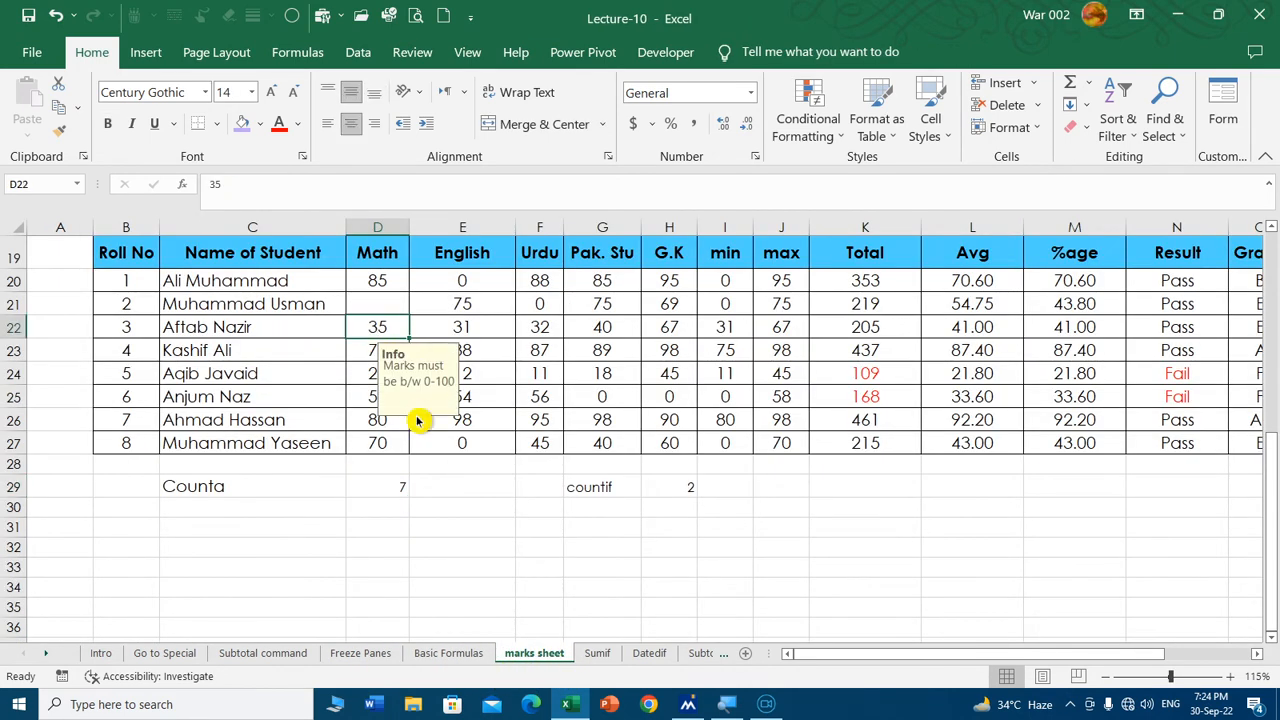
type("adf")
key("Return")
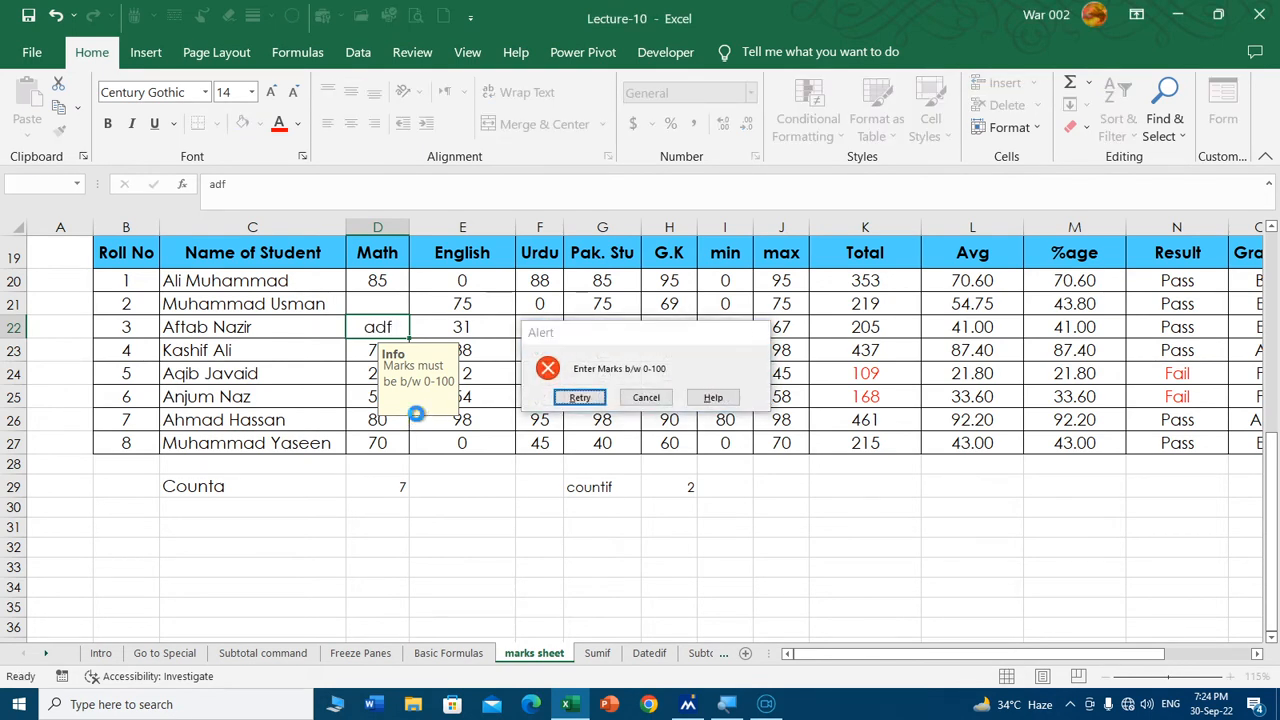
key("Return")
type("=")
key("Down")
key("Escape")
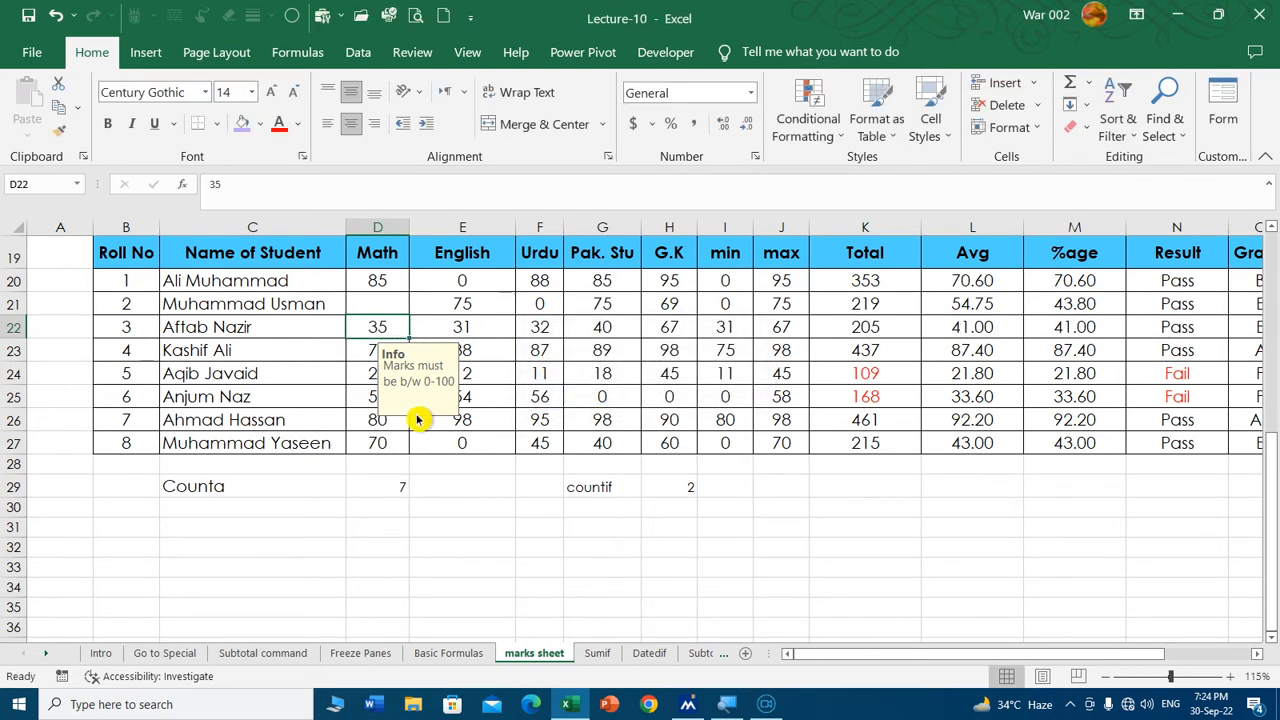
Clear the COUNTA formula in D29 and its label in C29.
left_click(394, 490)
key("Delete")
left_click(272, 490)
key("Delete")
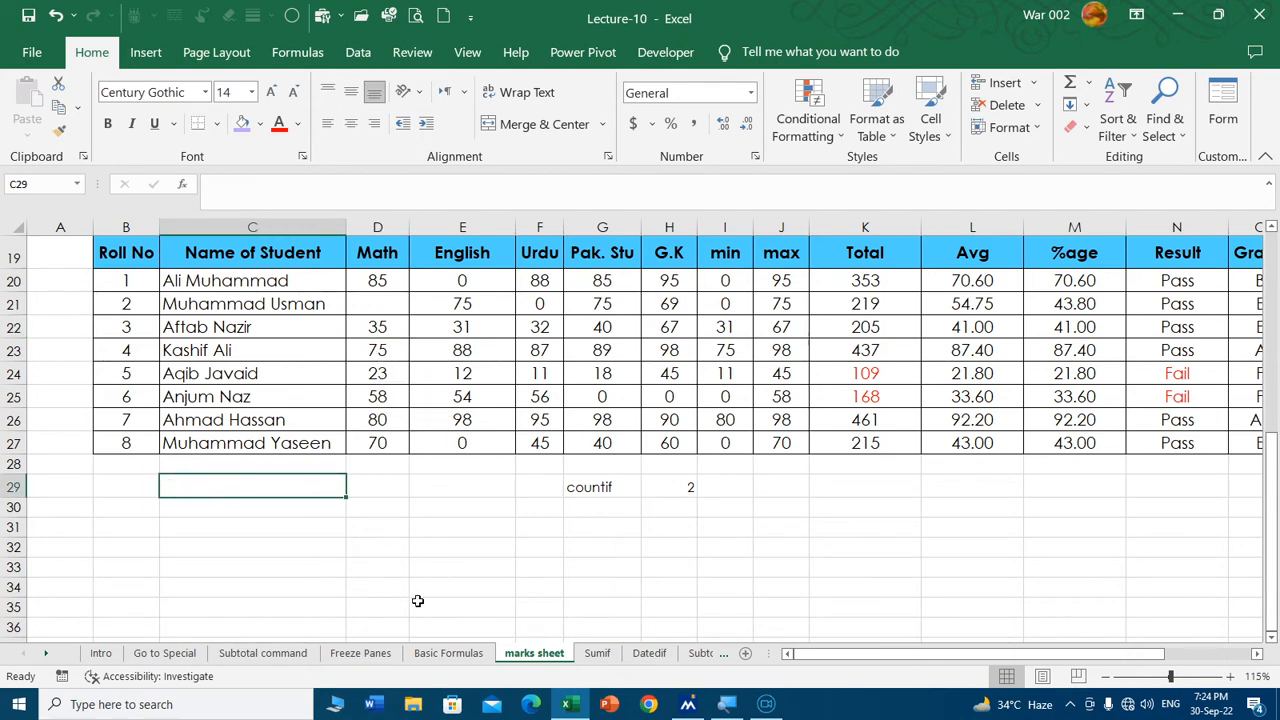
Look through the Sumif, Datedif and marks sheets for data suitable for a counting example.
scroll(460, 546, "down", 4)
left_click(597, 653)
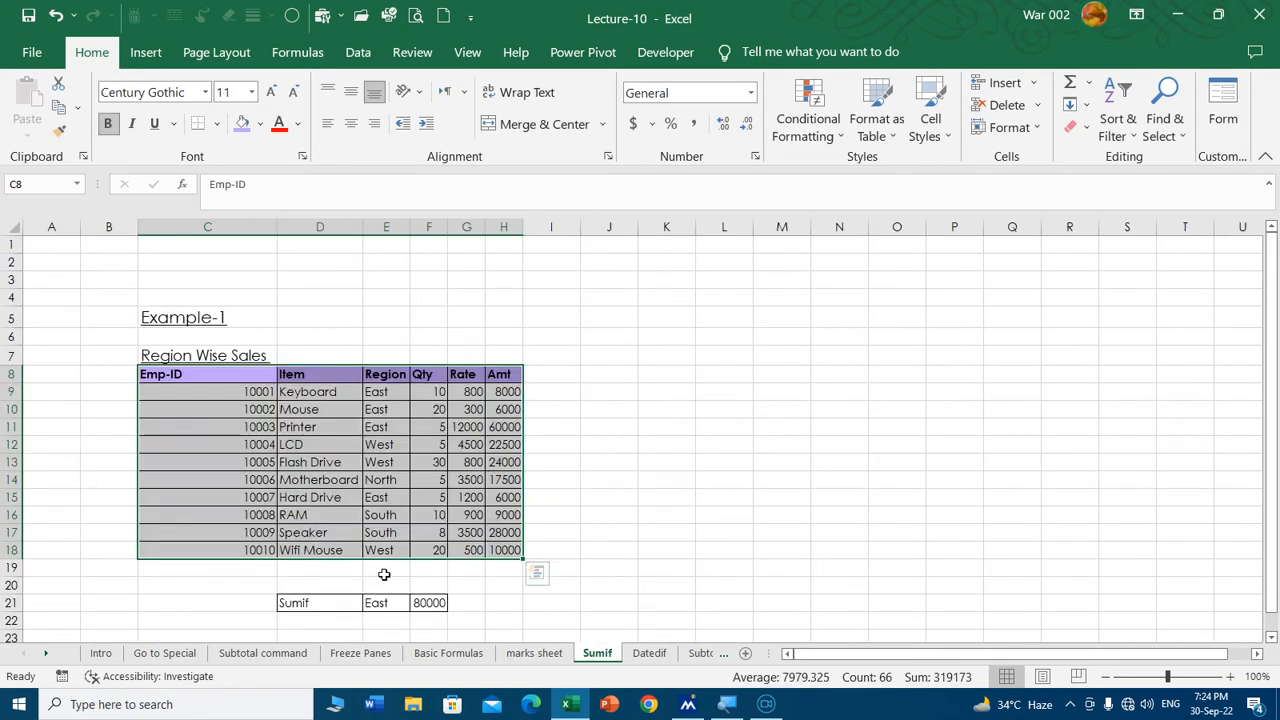
left_click(507, 600)
scroll(612, 538, "up", 1)
scroll(688, 446, "down", 3)
scroll(374, 486, "up", 1)
scroll(400, 560, "down", 1)
scroll(430, 615, "down", 4)
scroll(443, 645, "up", 5)
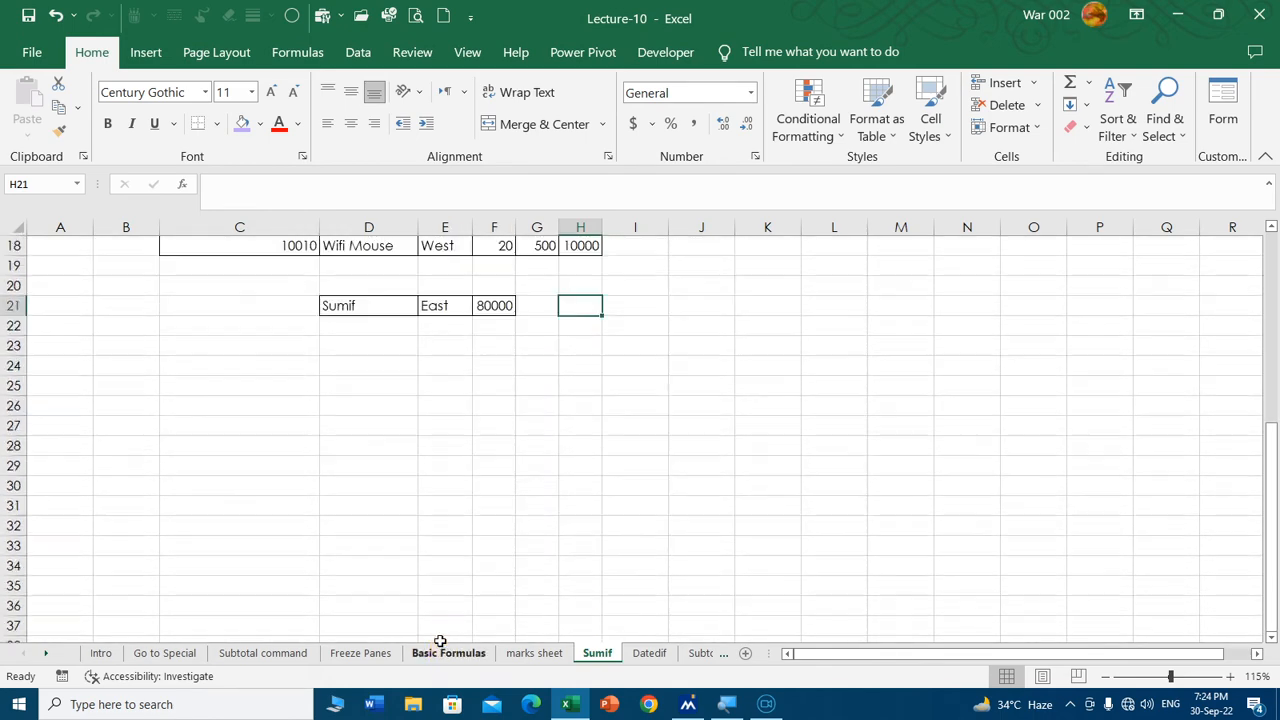
left_click(648, 655)
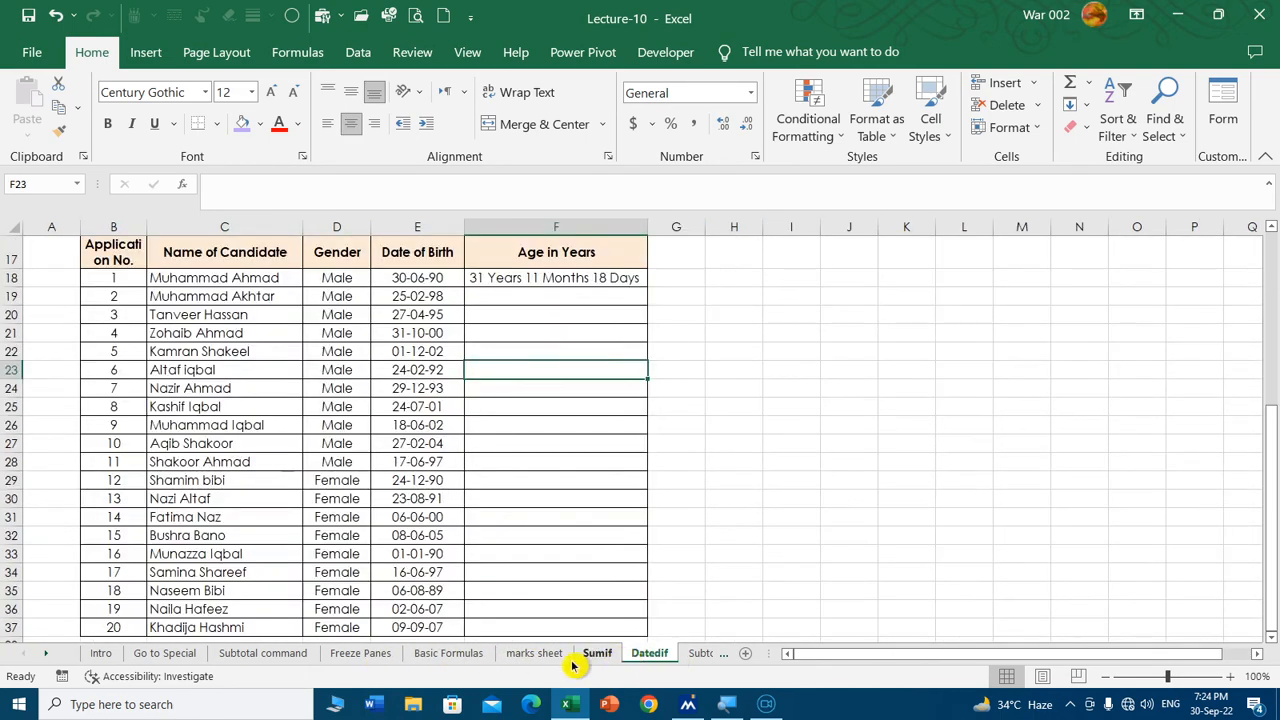
left_click(466, 655)
left_click(534, 655)
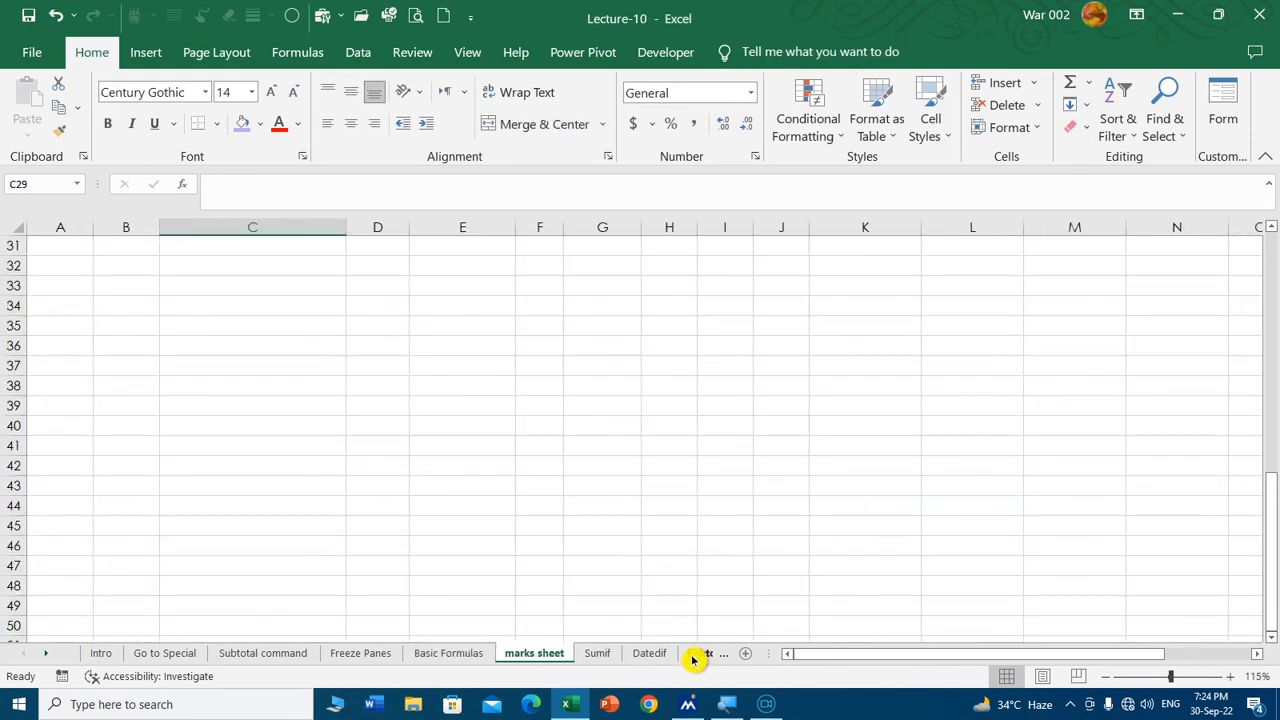
On the Subtotal sheet, label cell D20 below the Total row "Count".
left_click(697, 655)
scroll(552, 530, "down", 1)
scroll(550, 530, "down", 7)
scroll(546, 531, "up", 9)
scroll(543, 530, "down", 3)
scroll(540, 529, "up", 2)
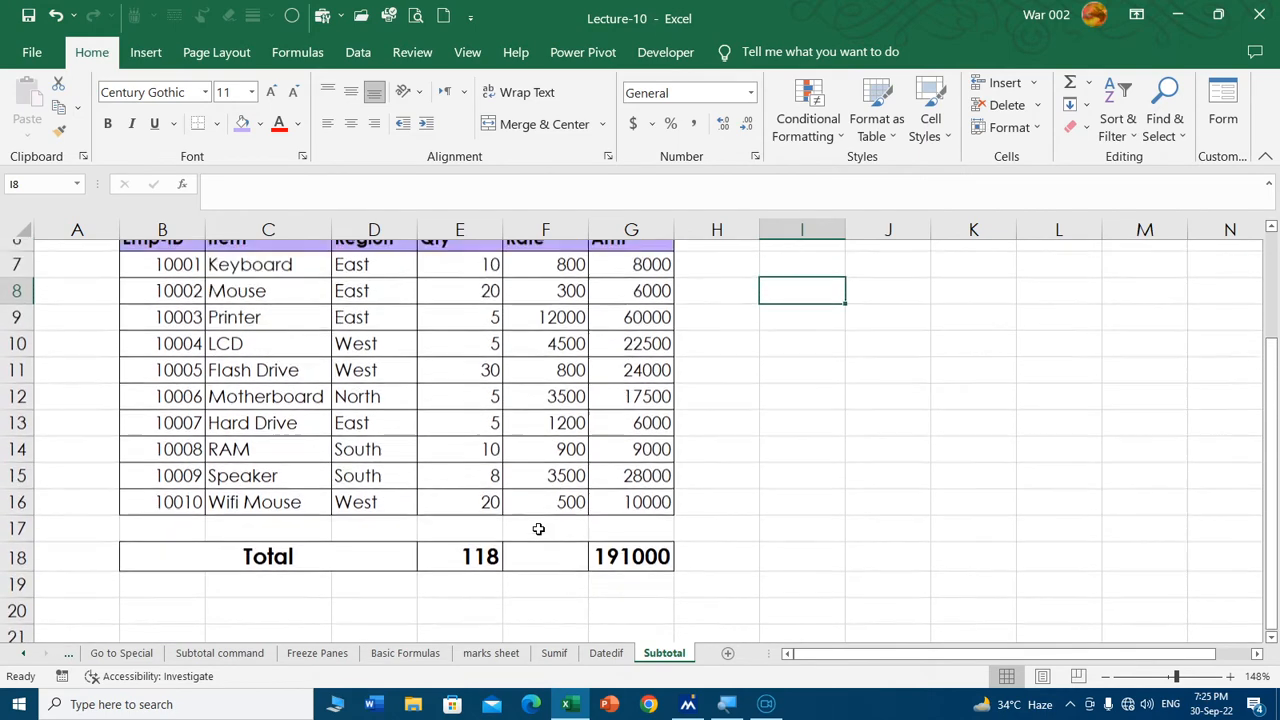
scroll(456, 517, "down", 1)
scroll(480, 538, "up", 1)
scroll(531, 545, "down", 1)
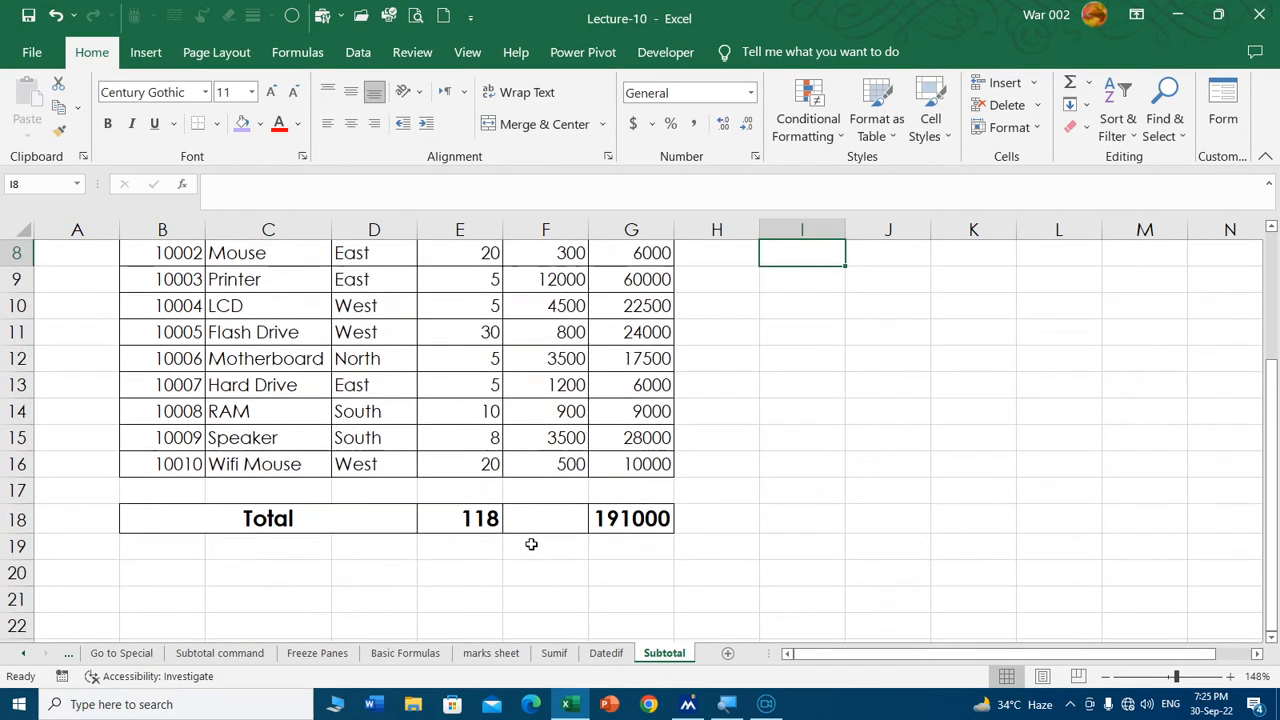
left_click(393, 569)
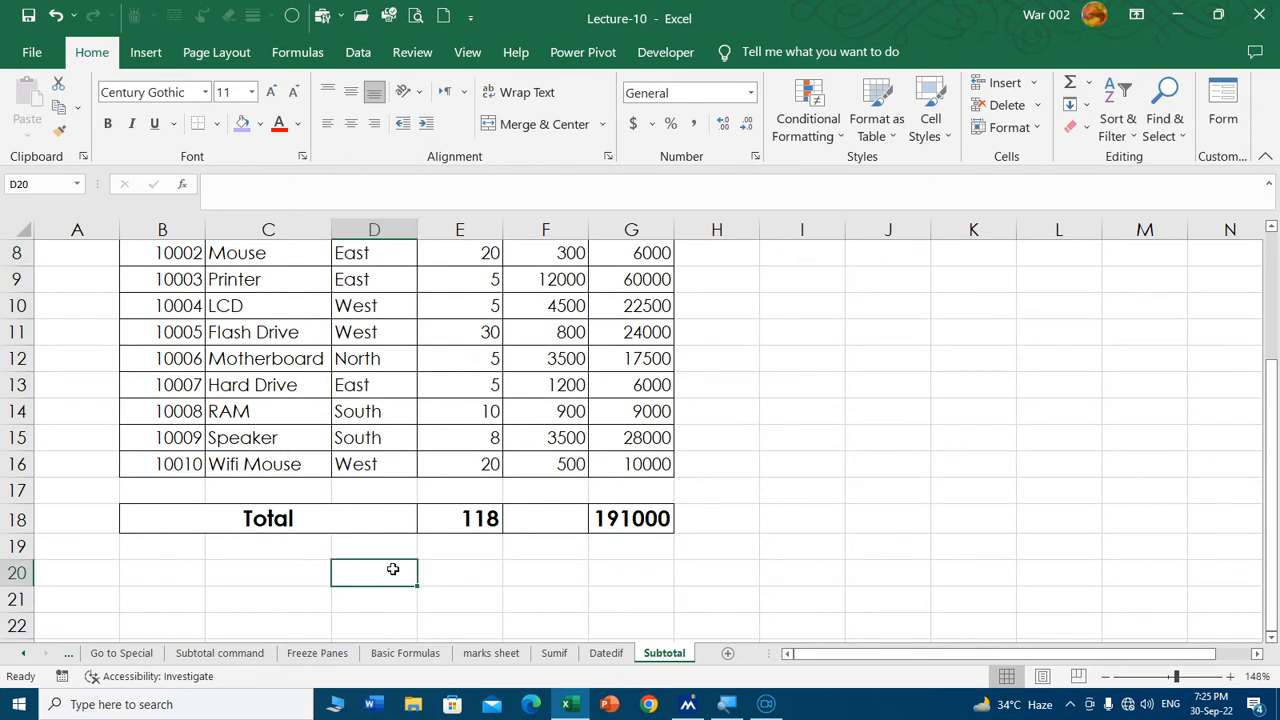
type("Count")
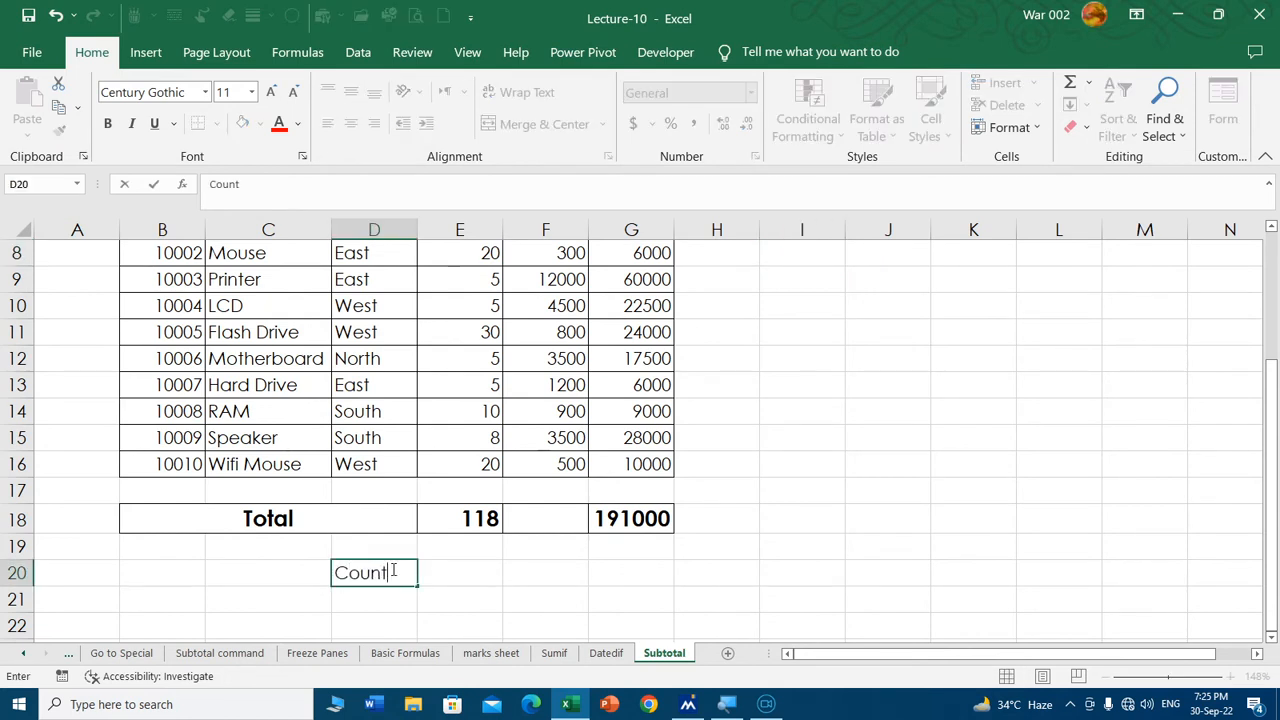
key("Tab")
key("Tab")
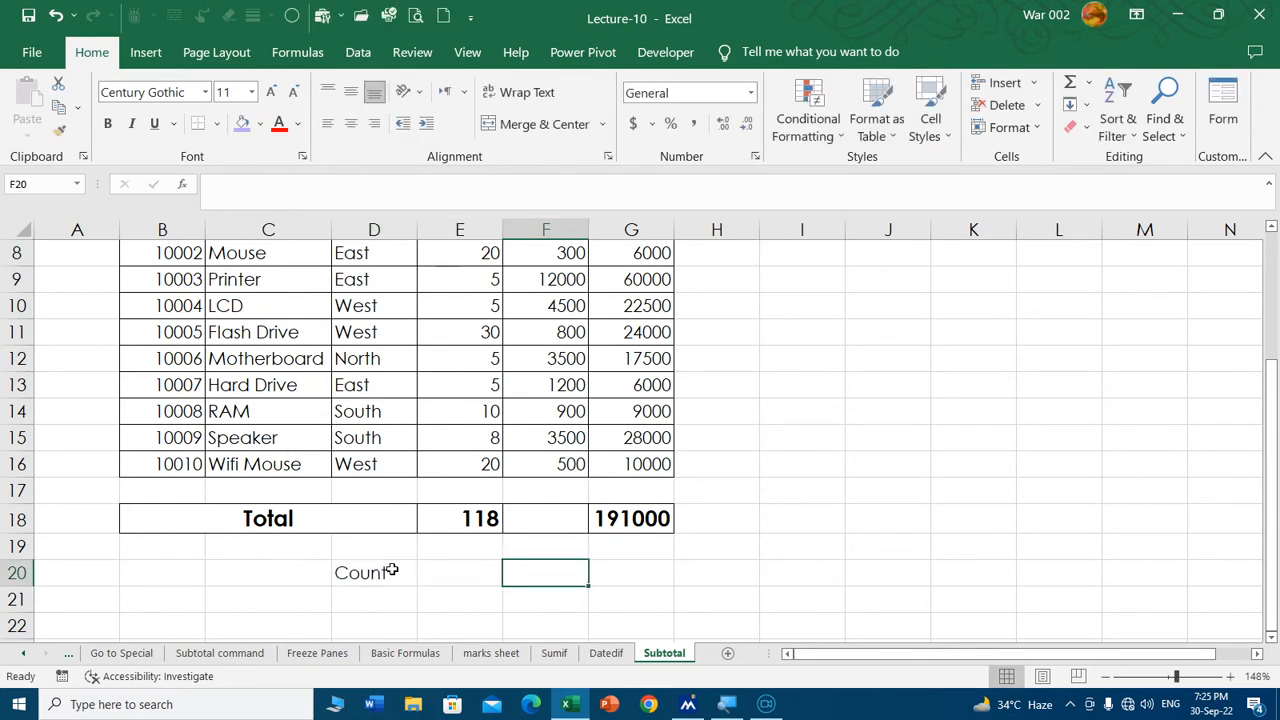
Enter =COUNT(E7:E16) in E20 to count the Qty values.
key("Left")
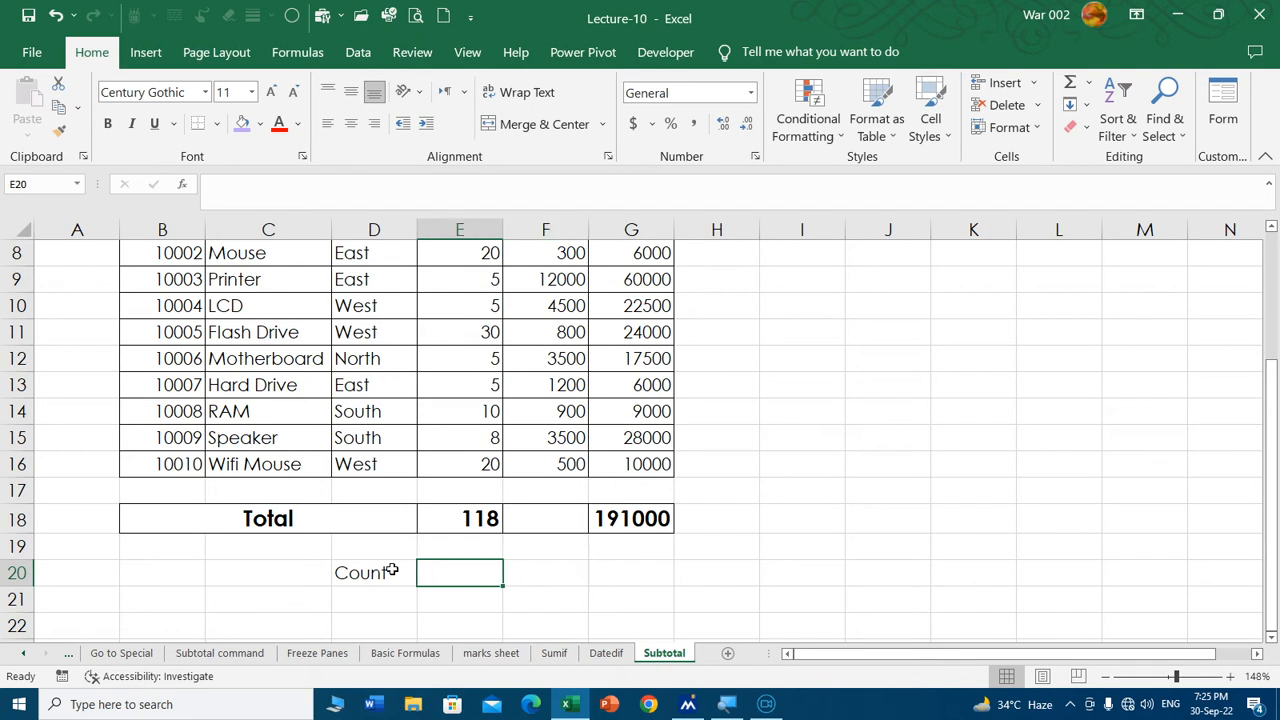
type("=")
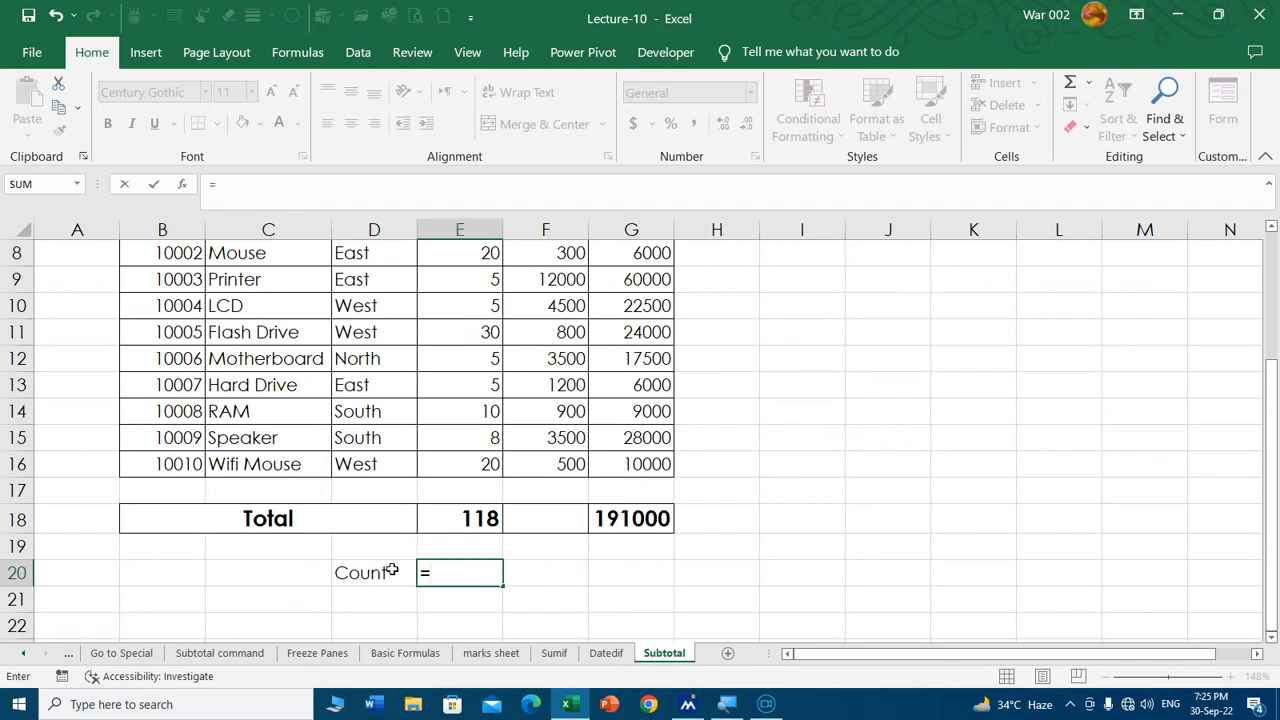
type("count)")
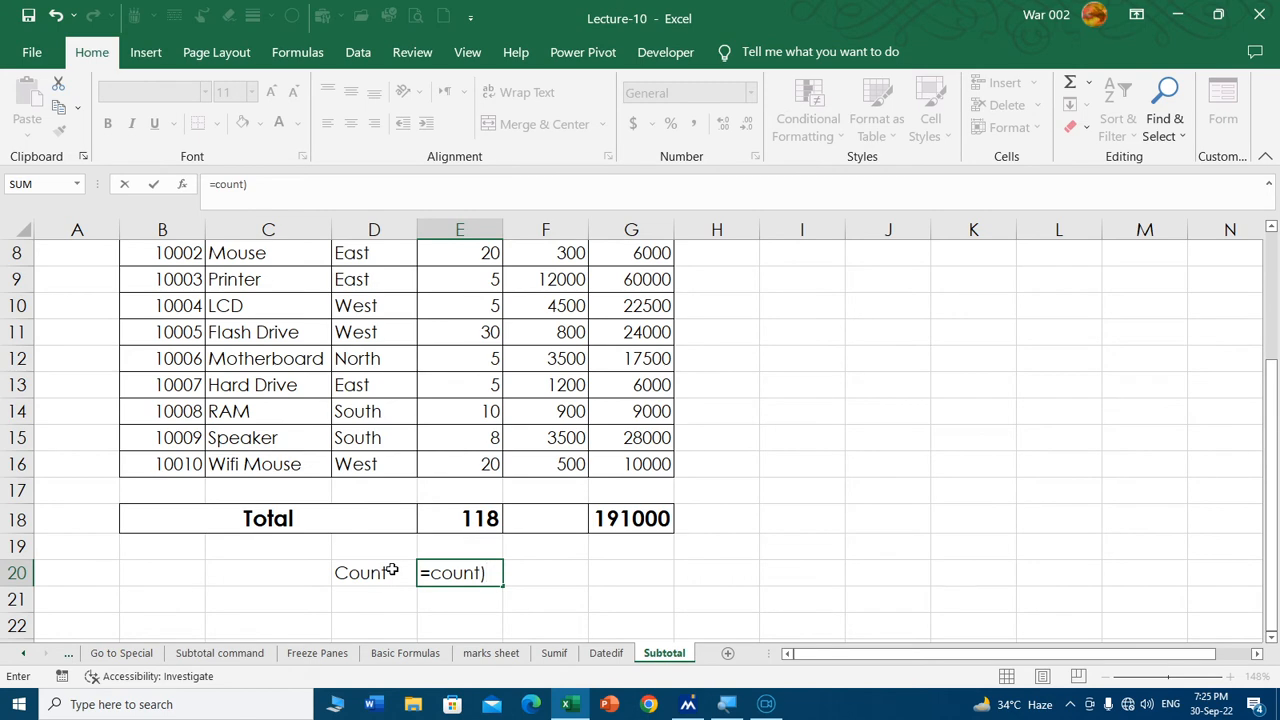
key("BackSpace")
type("(")
scroll(457, 403, "up", 3)
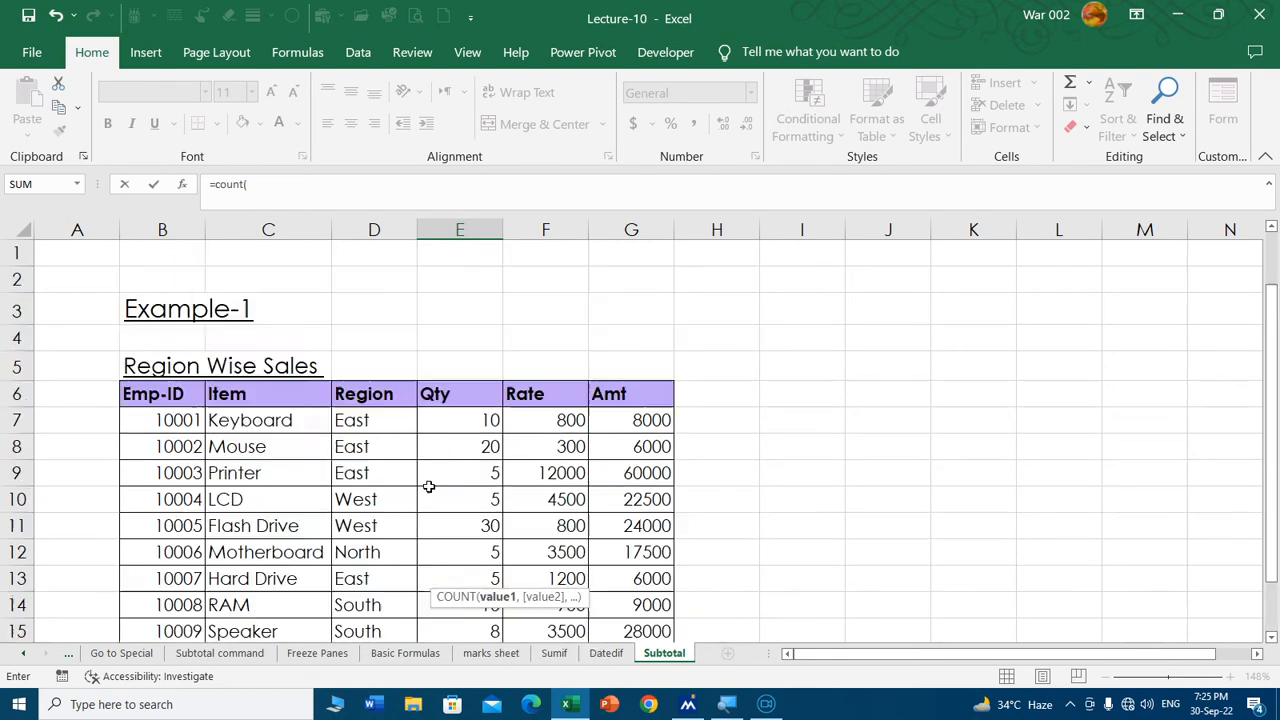
left_click(462, 421)
left_click_drag(462, 421, 462, 571)
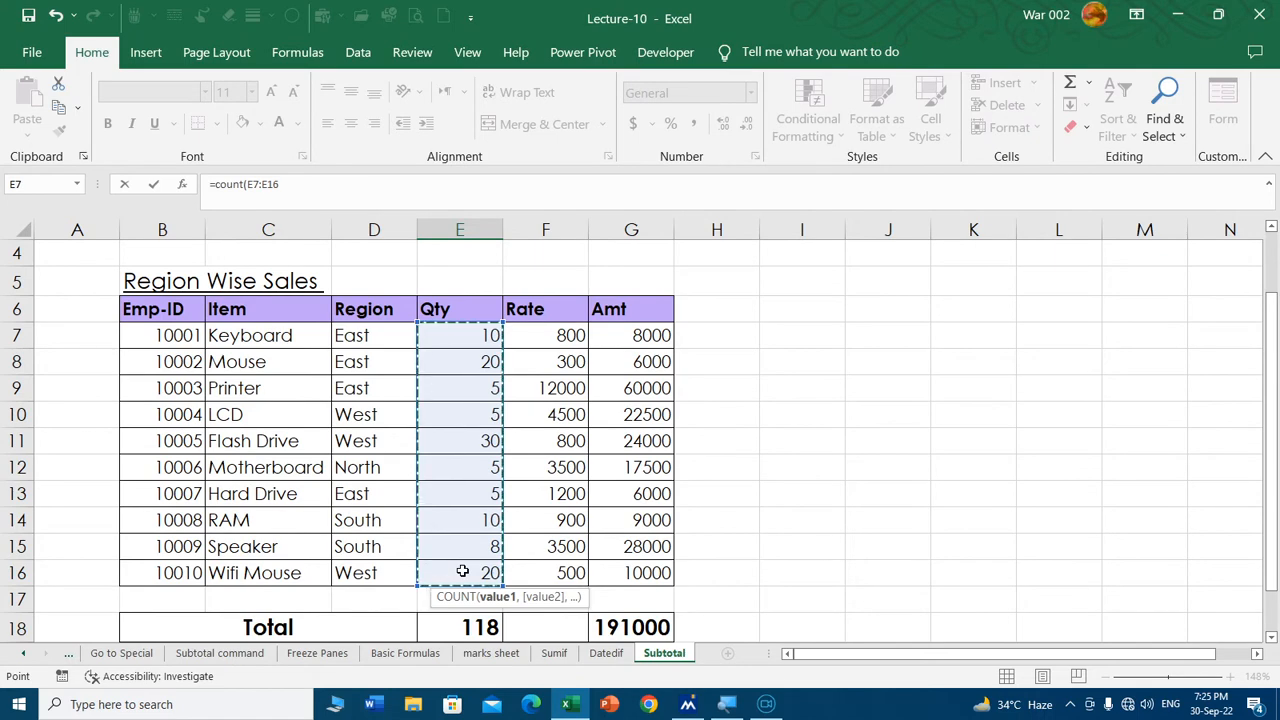
key("Return")
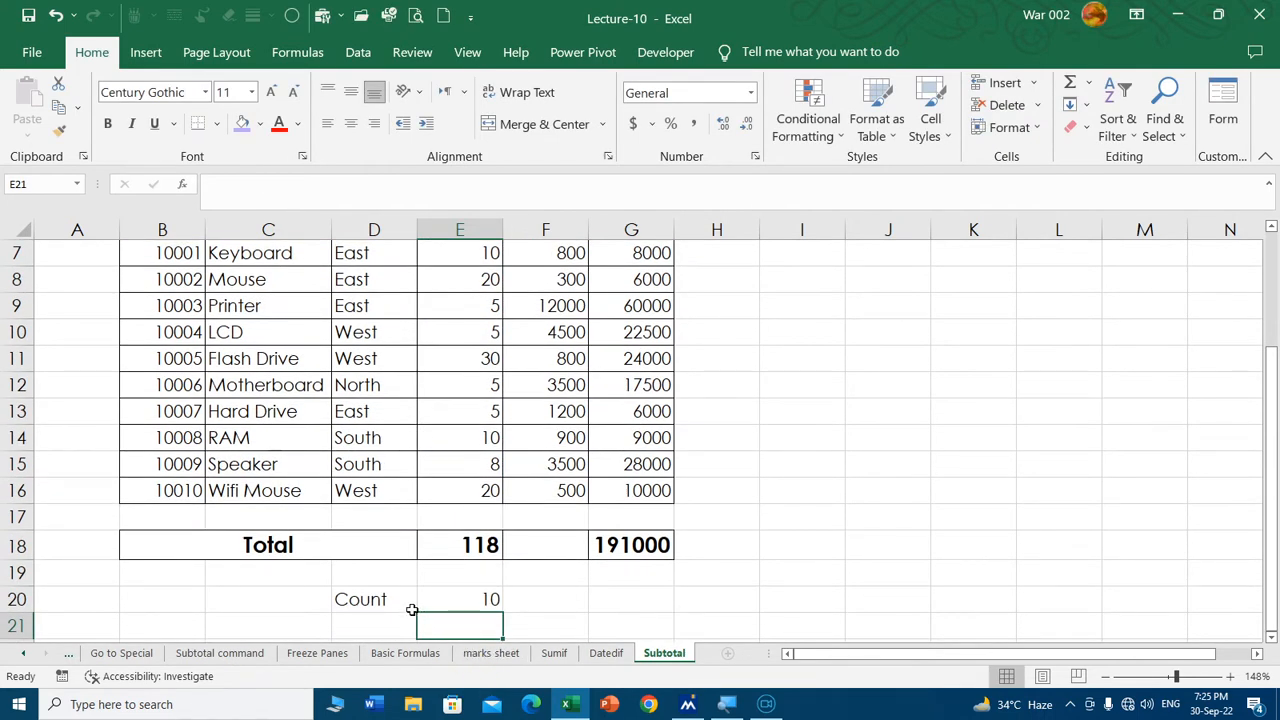
Test the COUNT formula by clearing the LCD quantity in E10 and undoing the deletion.
left_click(488, 334)
key("Delete")
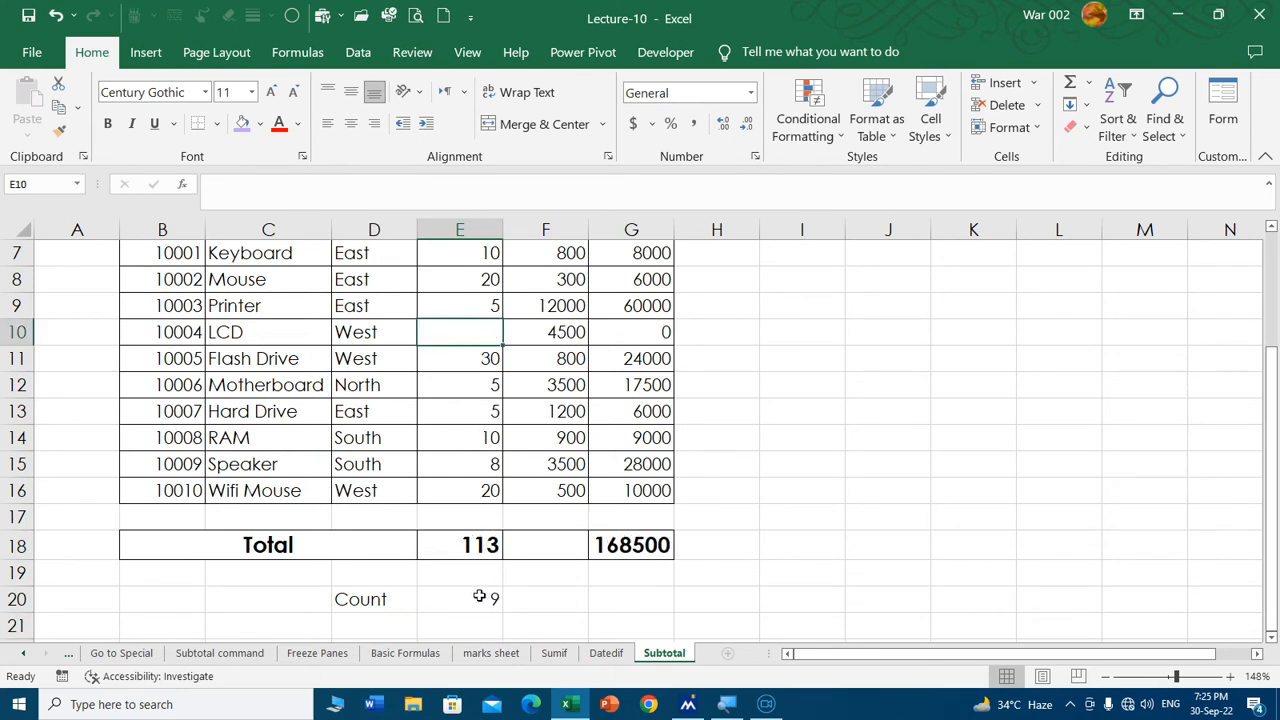
key("ctrl+z")
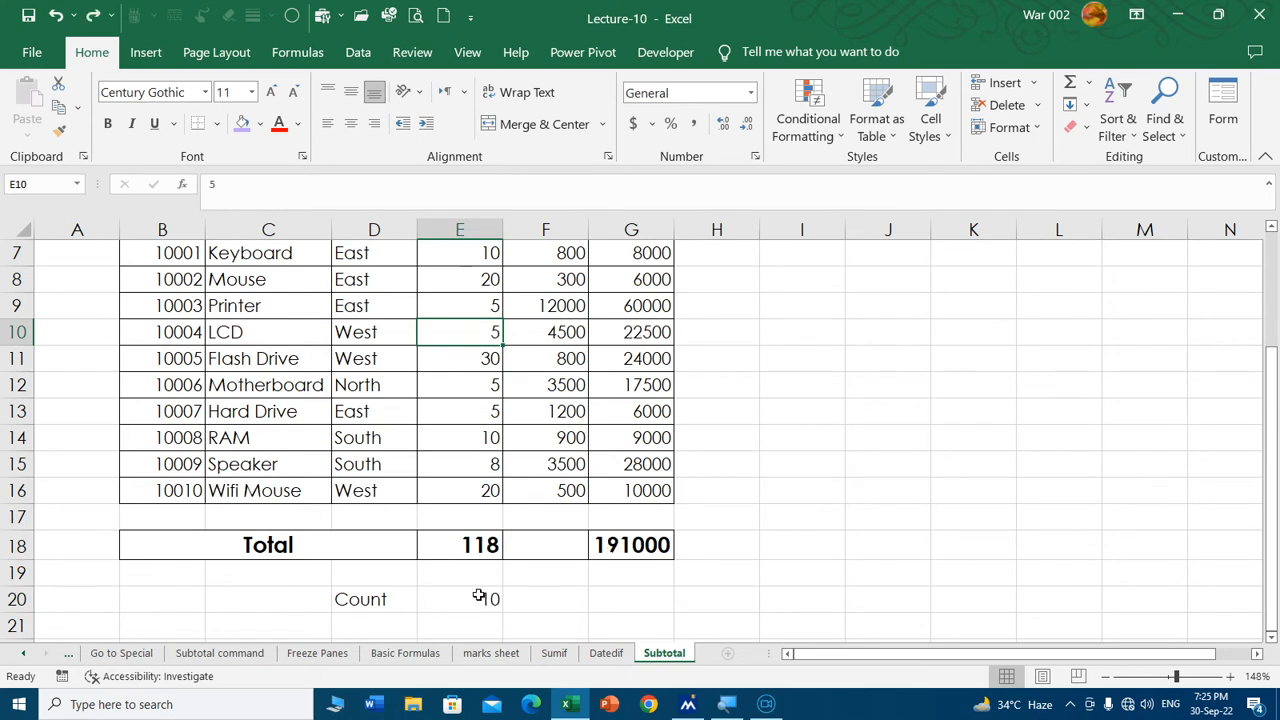
Label cell D21 "counta" and enter =COUNTA(E7:E16) in E21 to count the non-empty Qty cells.
left_click(371, 621)
type("counta")
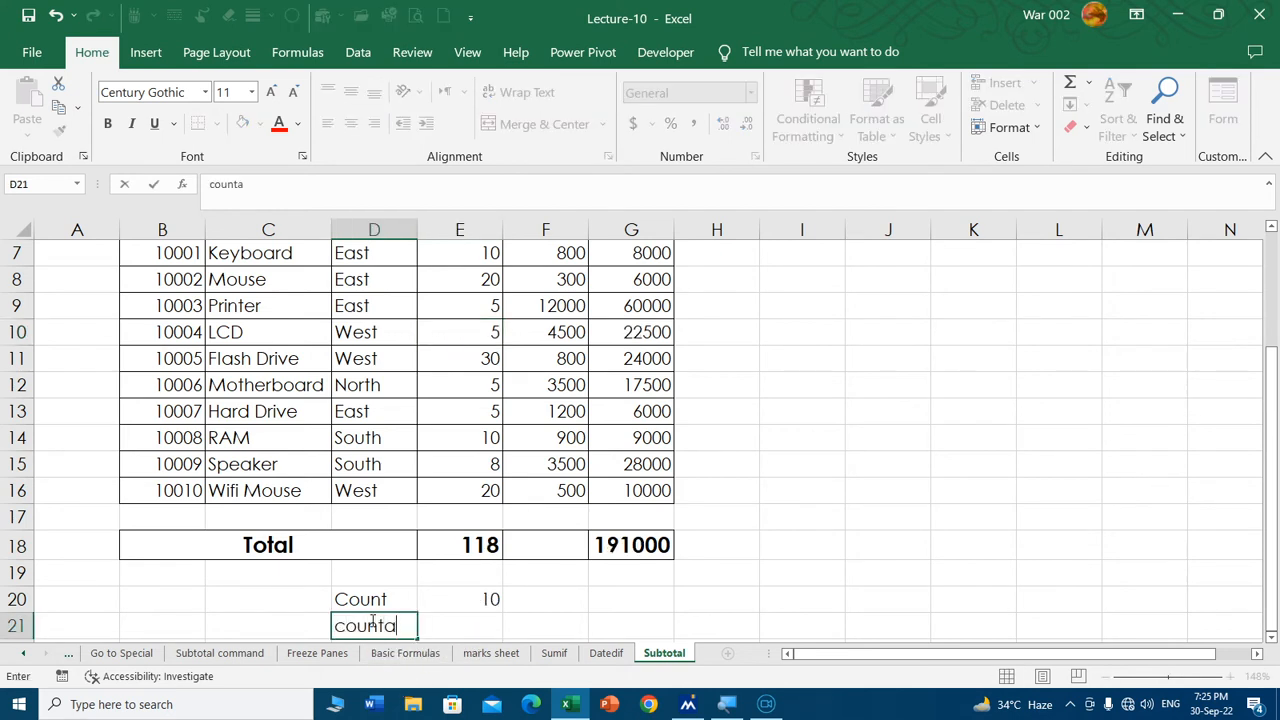
key("Tab")
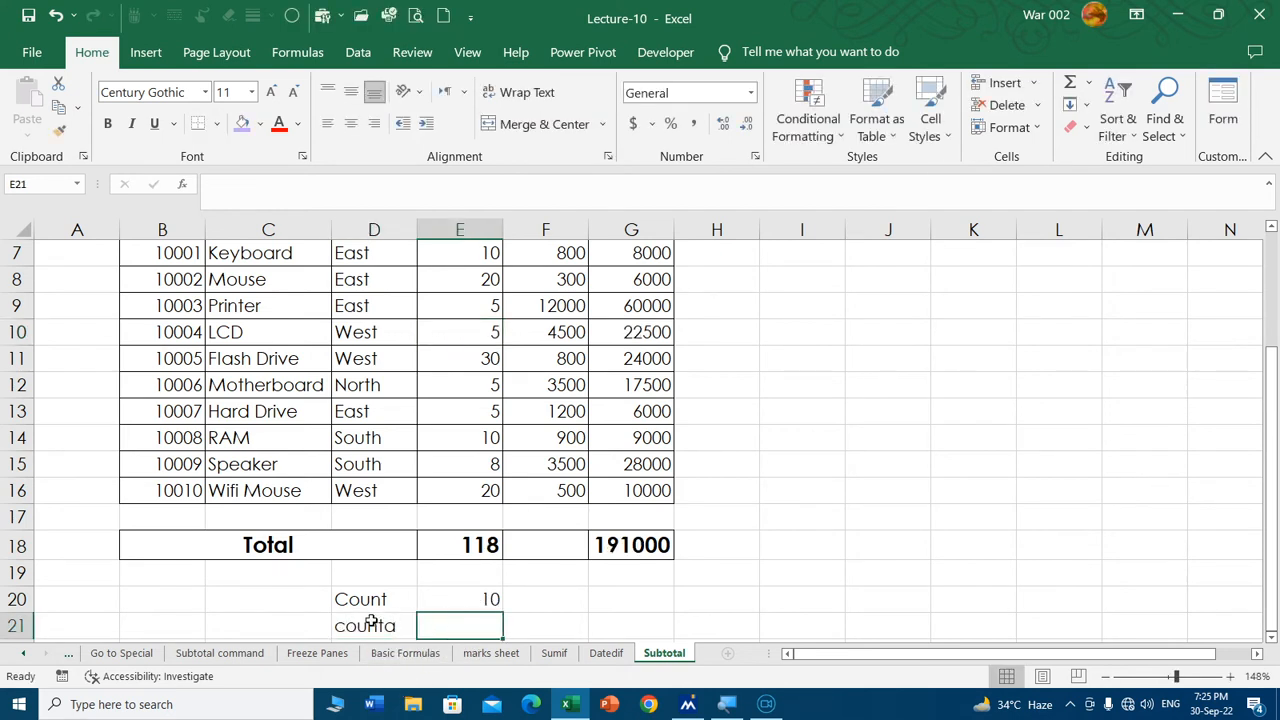
type("=counta")
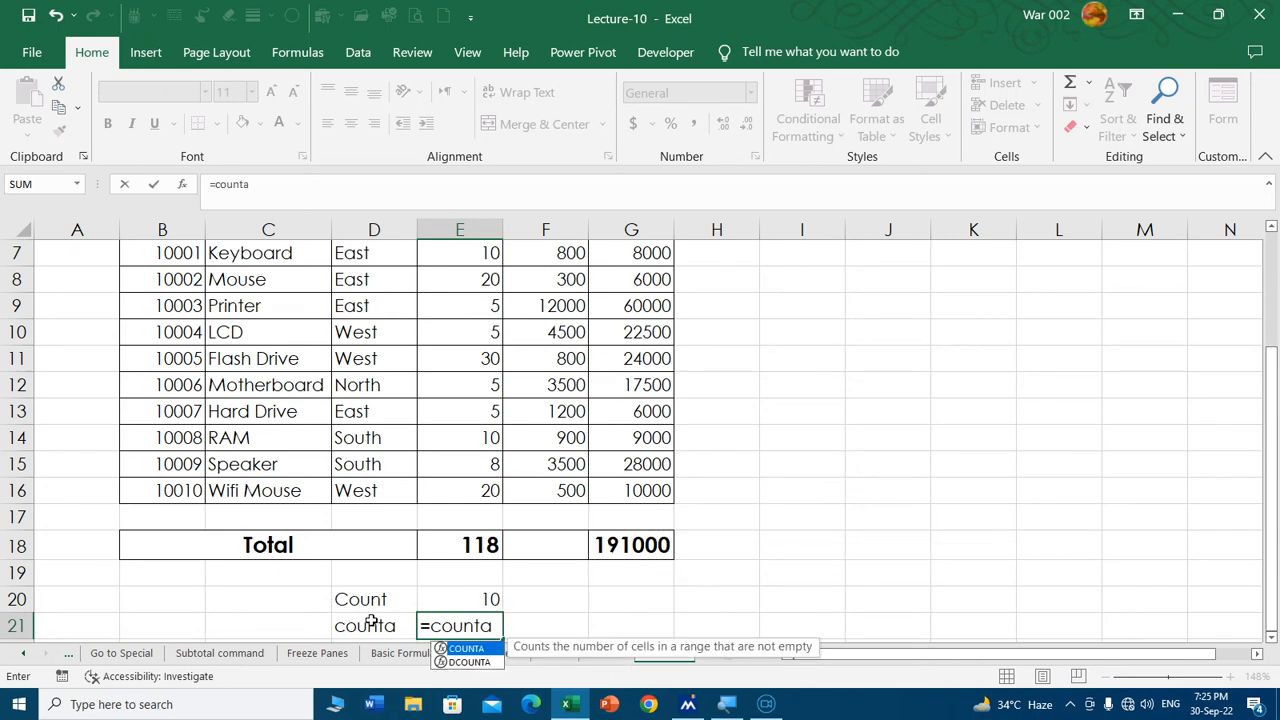
type("(")
scroll(470, 440, "up", 2)
left_click_drag(465, 421, 465, 572)
key("Return")
Replace the Flash Drive quantity in E11 with the text "west" to compare COUNT with COUNTA.
scroll(494, 571, "down", 2)
scroll(494, 571, "up", 1)
scroll(480, 560, "up", 1)
left_click(474, 330)
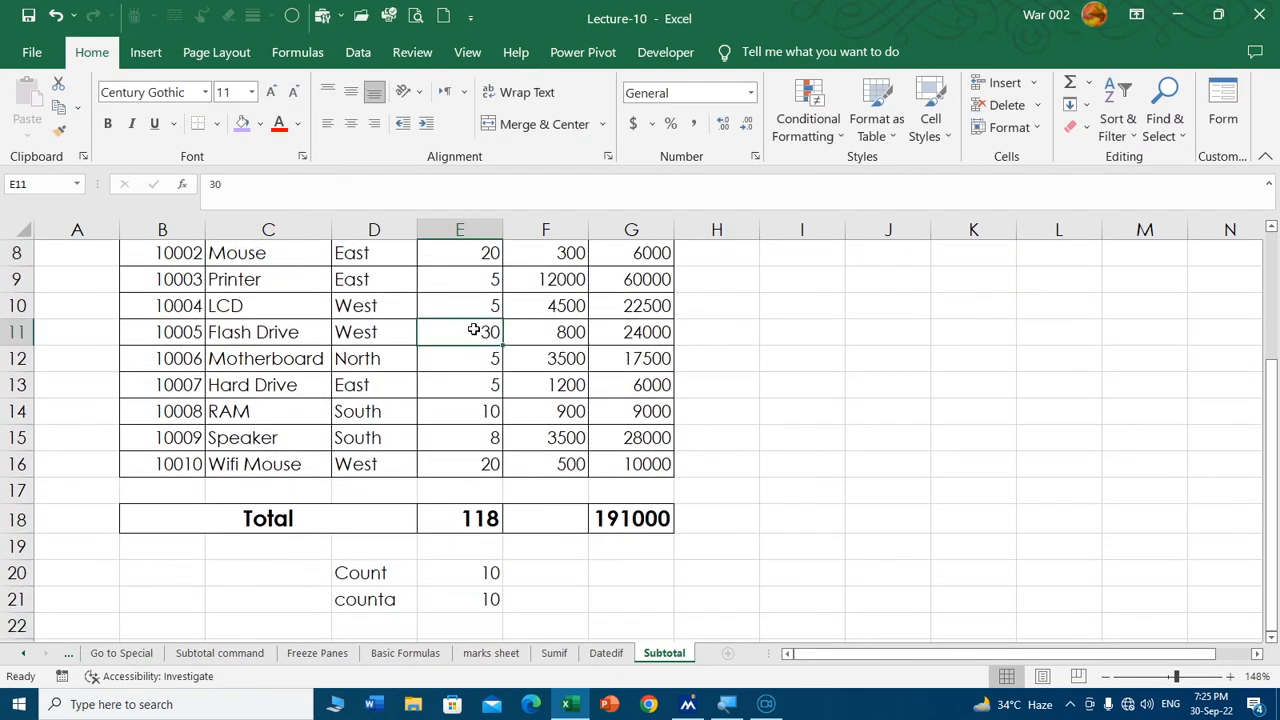
key("Delete")
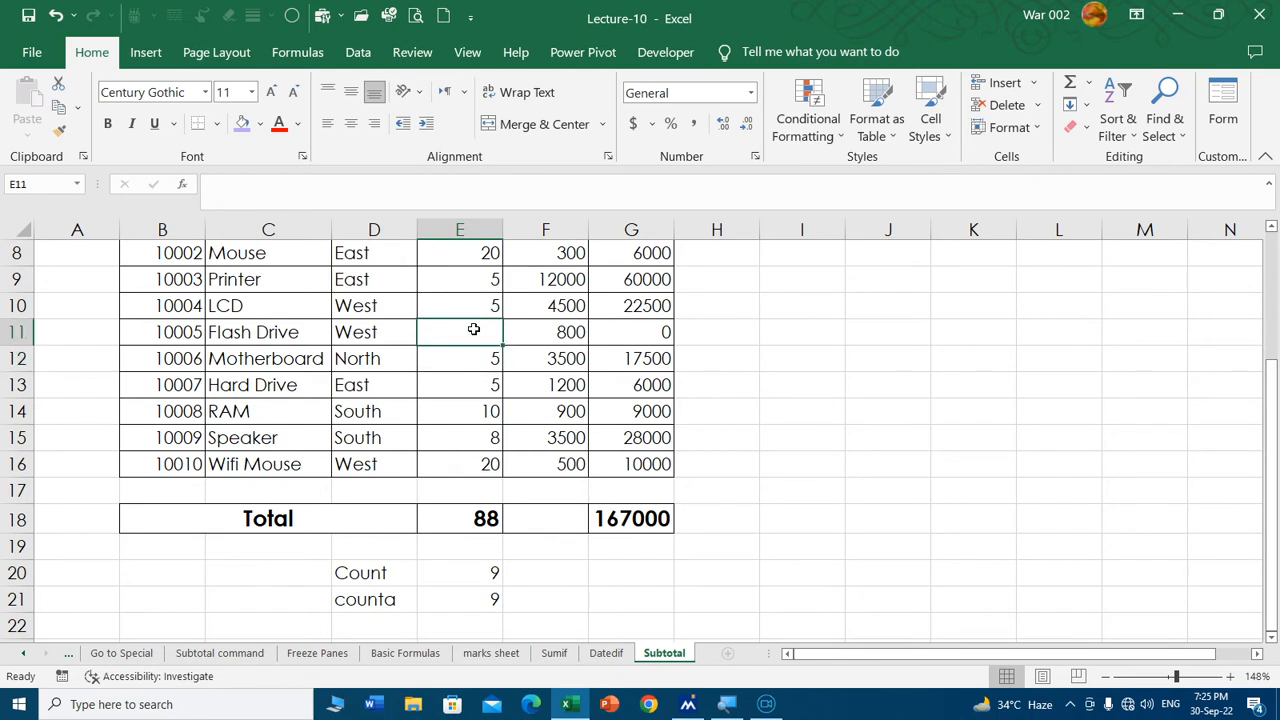
type("west")
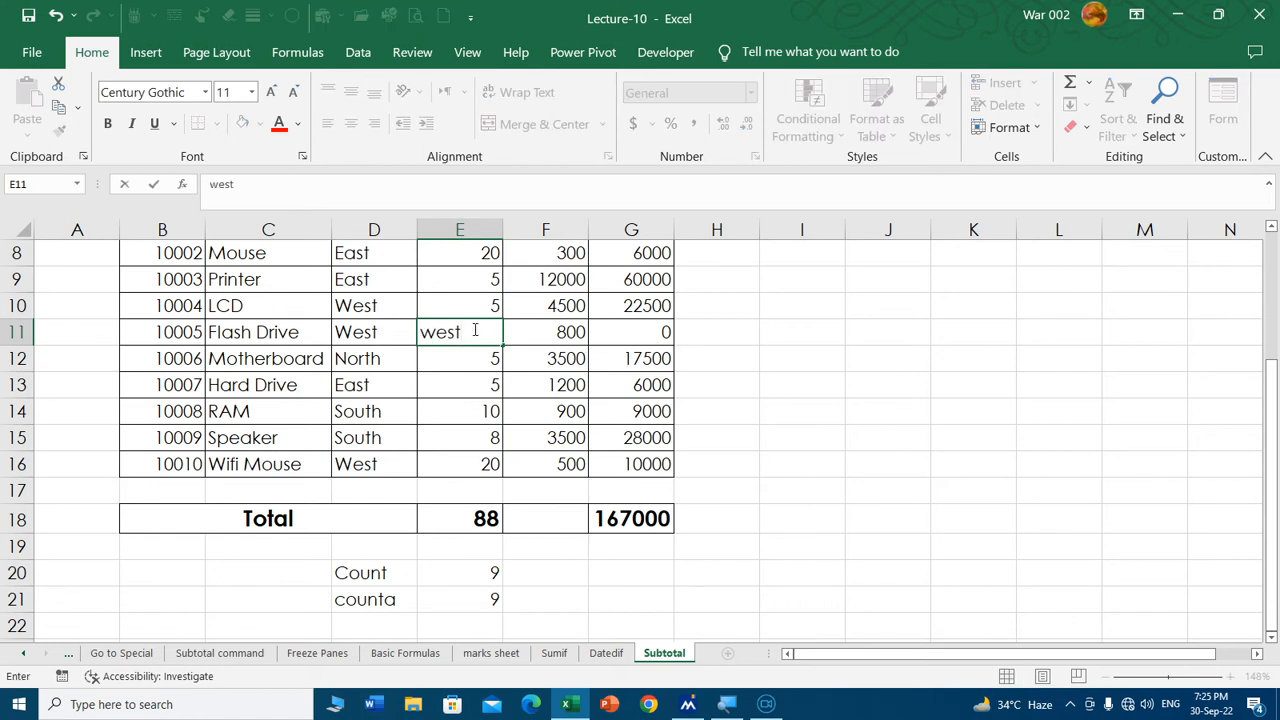
key("Return")
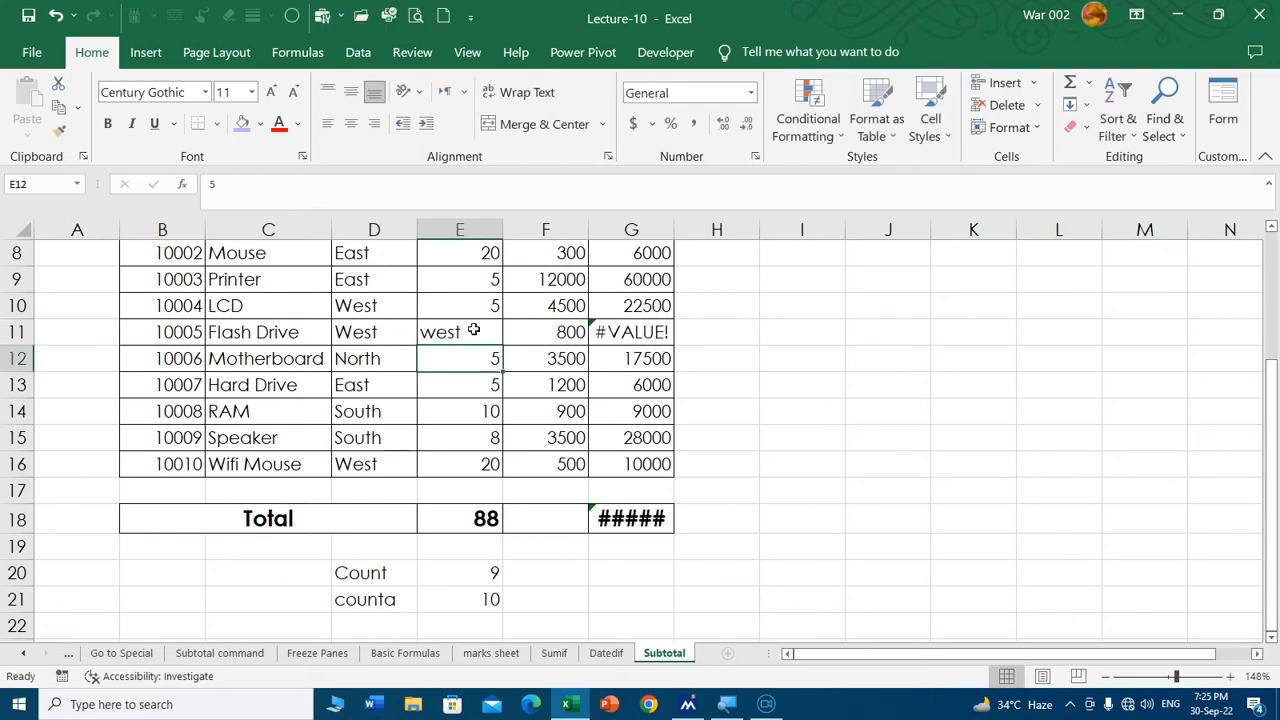
Compare the COUNT and COUNTA results with the contents of the Qty range E7:E16.
left_click(537, 600)
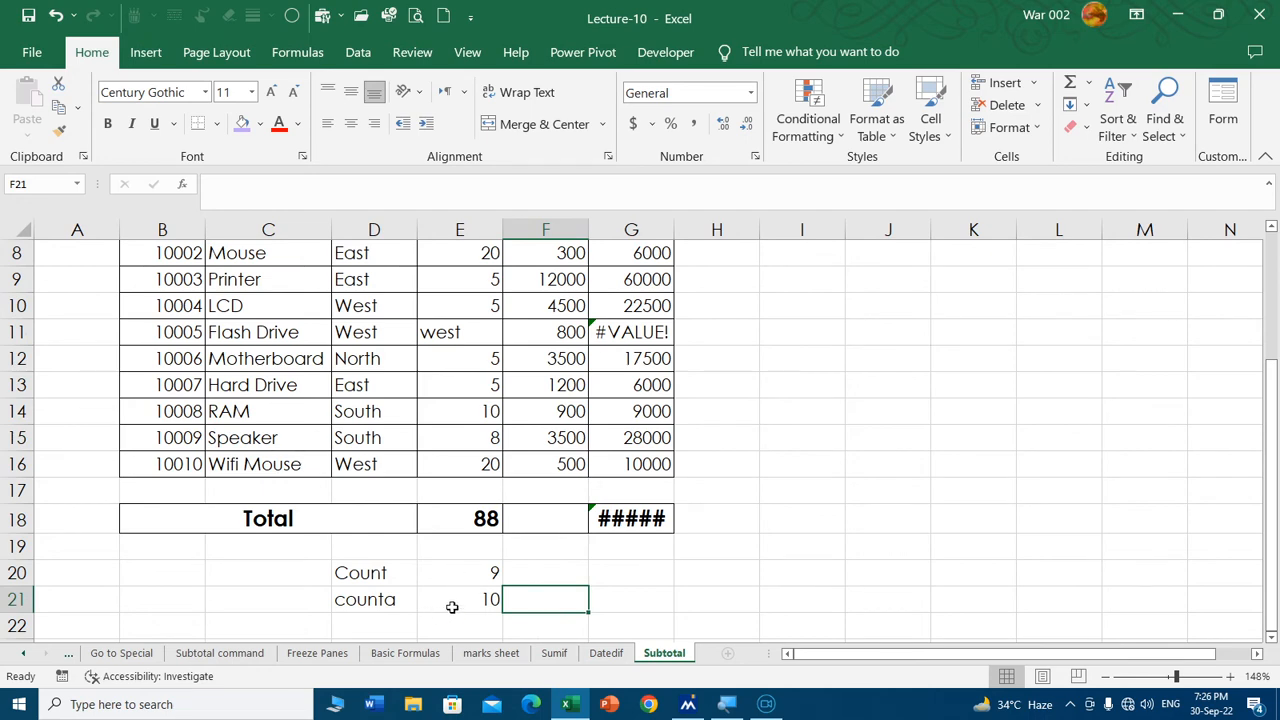
scroll(452, 607, "up", 1)
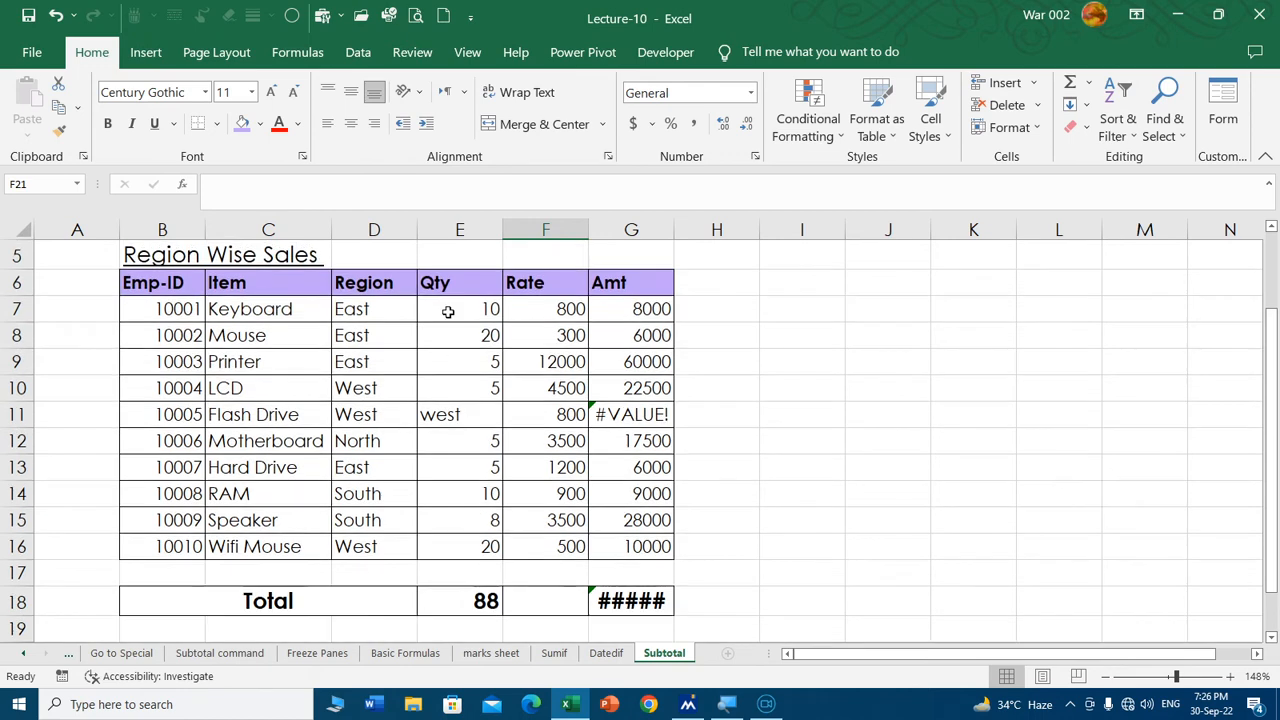
left_click(461, 417)
scroll(473, 495, "down", 2)
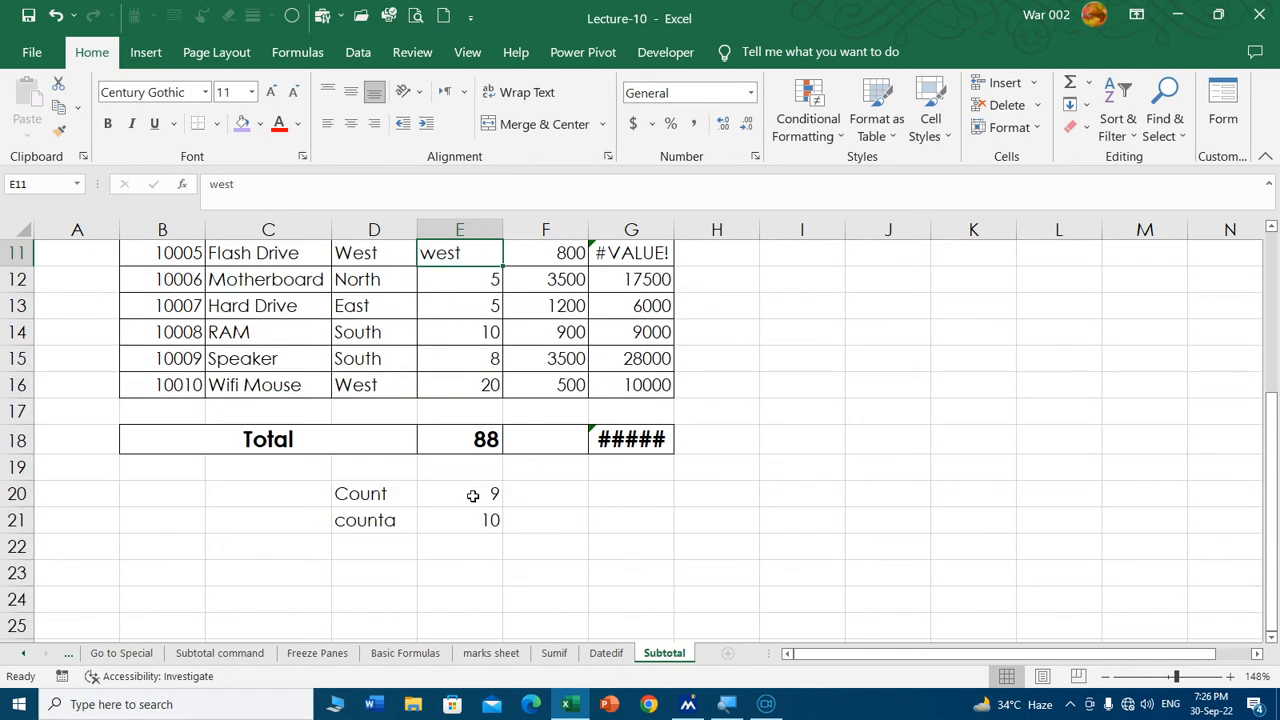
left_click(477, 495)
scroll(475, 500, "up", 2)
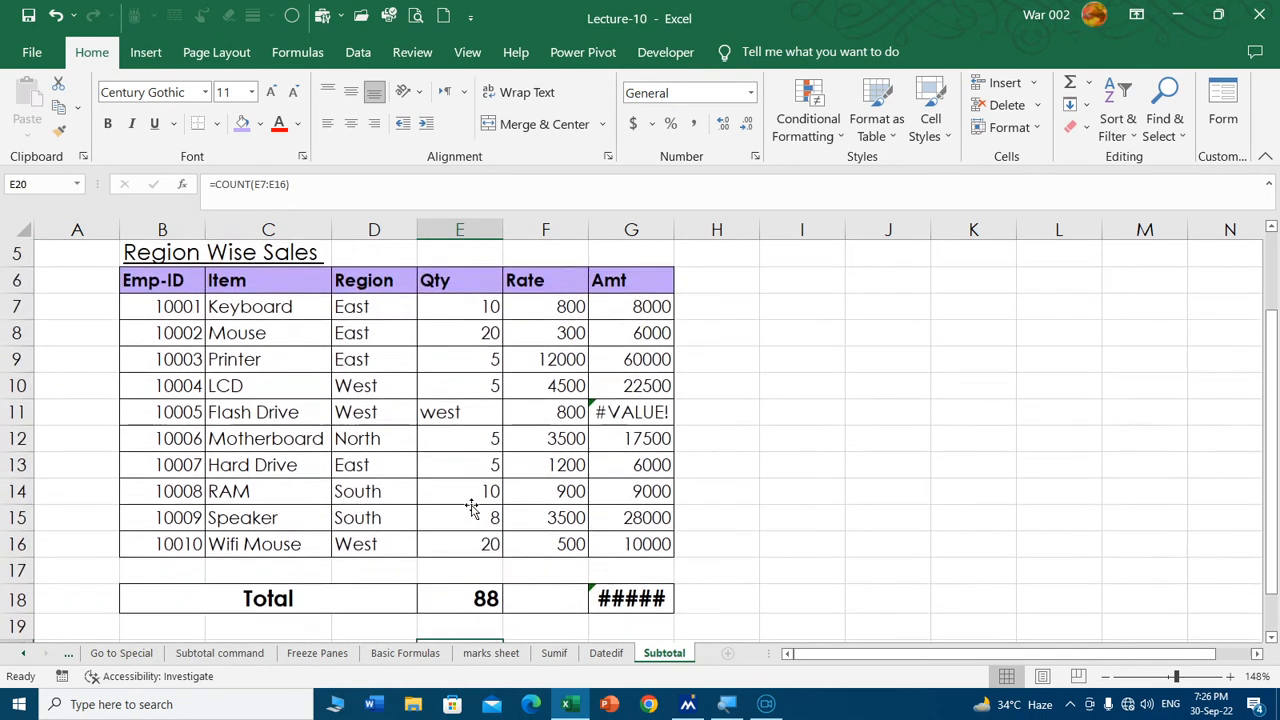
left_click_drag(477, 313, 470, 540)
scroll(476, 510, "down", 3)
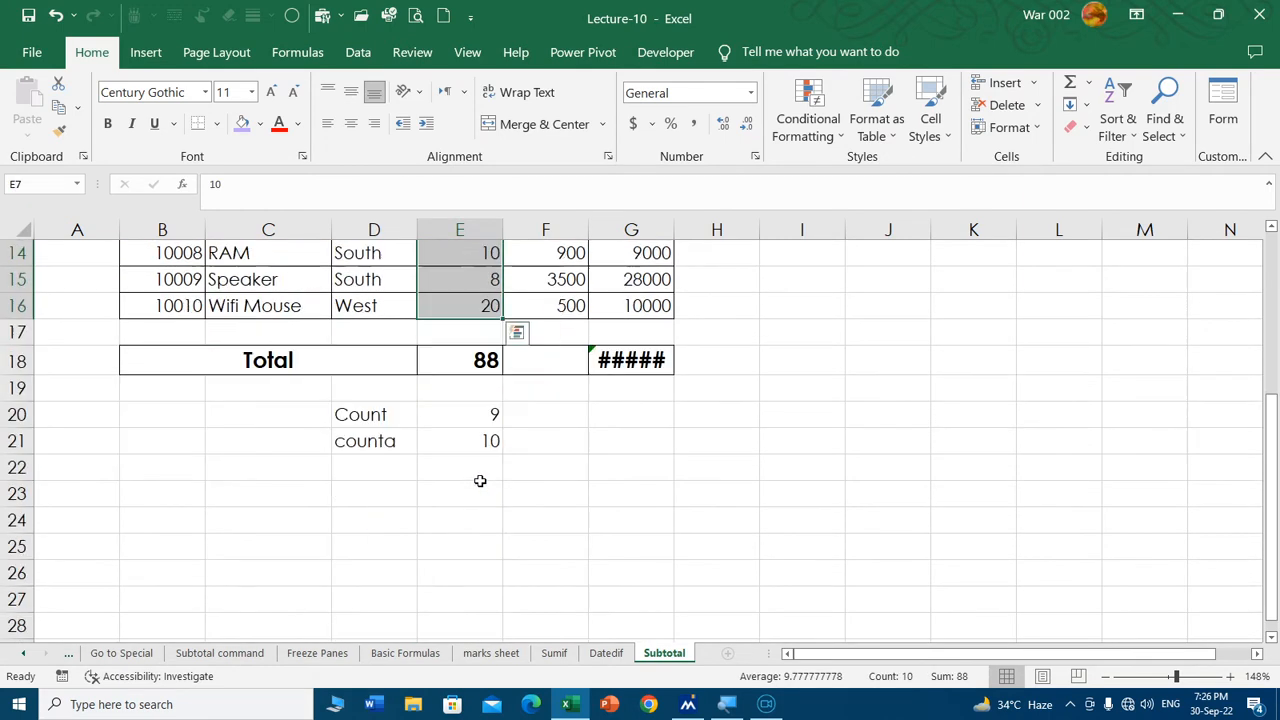
Label D22 "countblank", enter =COUNTBLANK(E7:E16) in E22, and fit column D to its contents.
left_click(391, 465)
type("countblank")
key("Tab")
type("=countblank(")
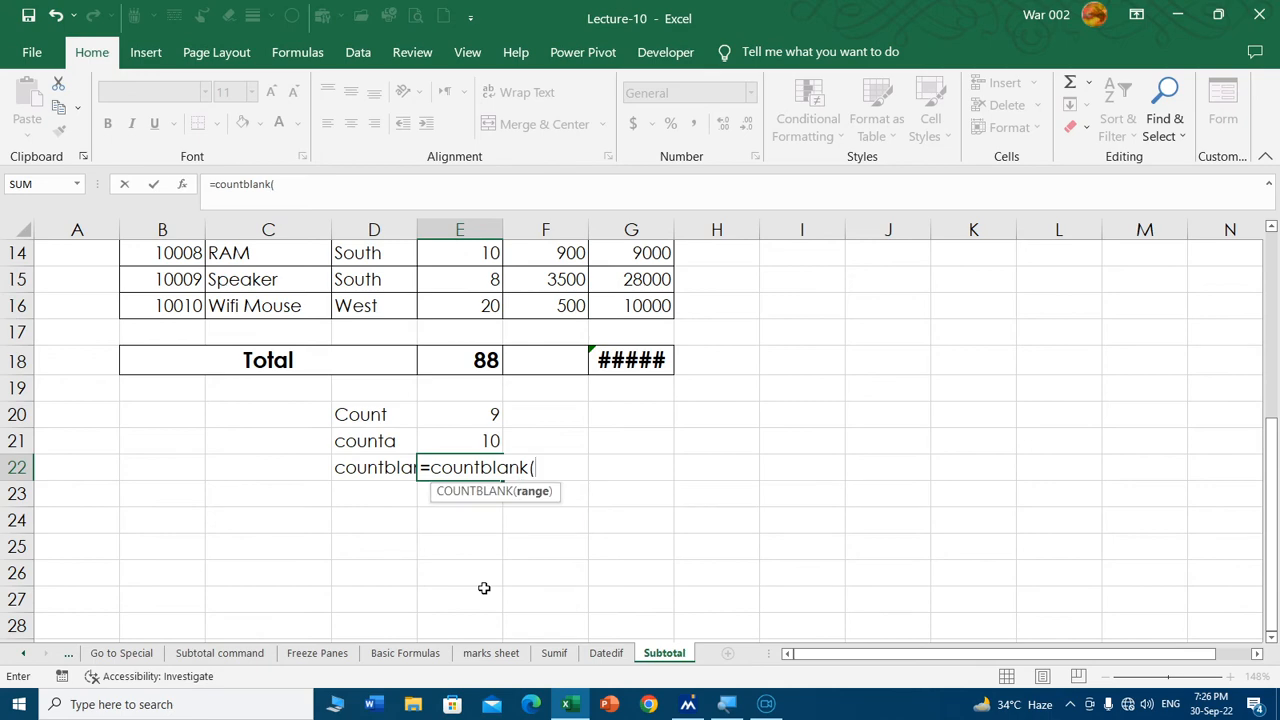
scroll(460, 443, "up", 5)
left_click_drag(465, 417, 477, 573)
key("Return")
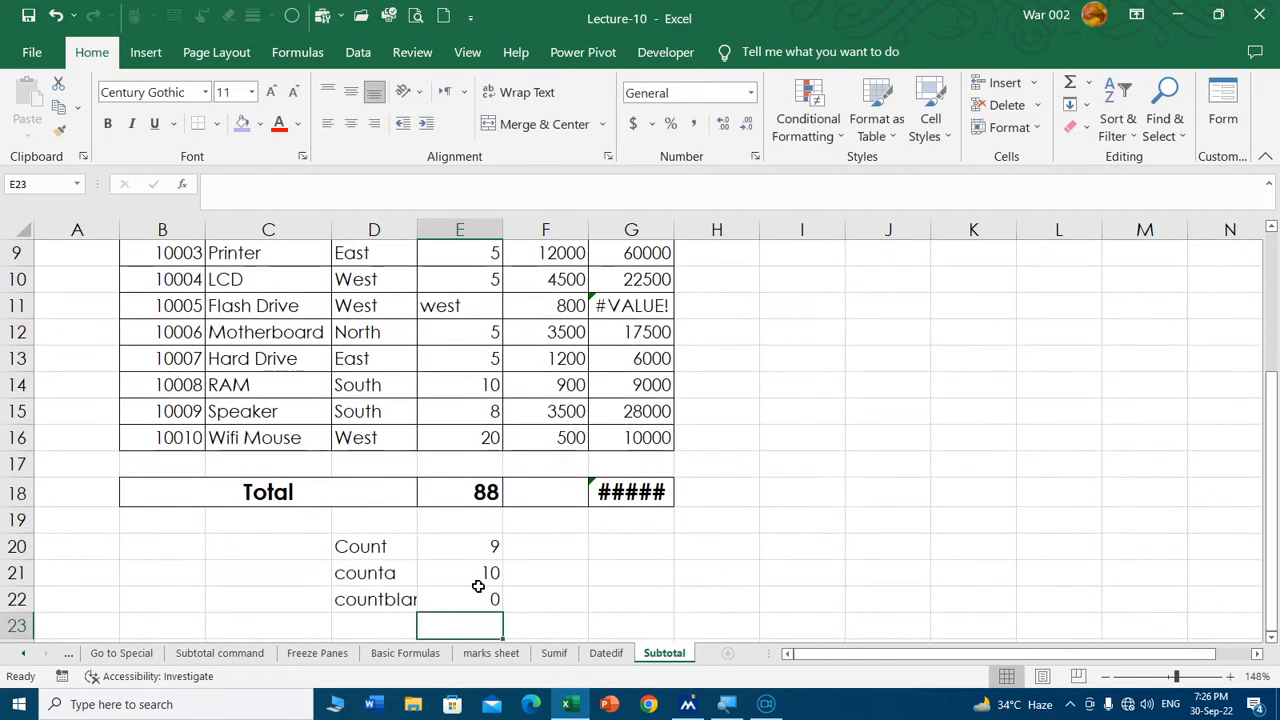
double_click(417, 231)
Clear the Flash Drive quantity in E11 to test COUNTBLANK and review the three counting results.
left_click(479, 306)
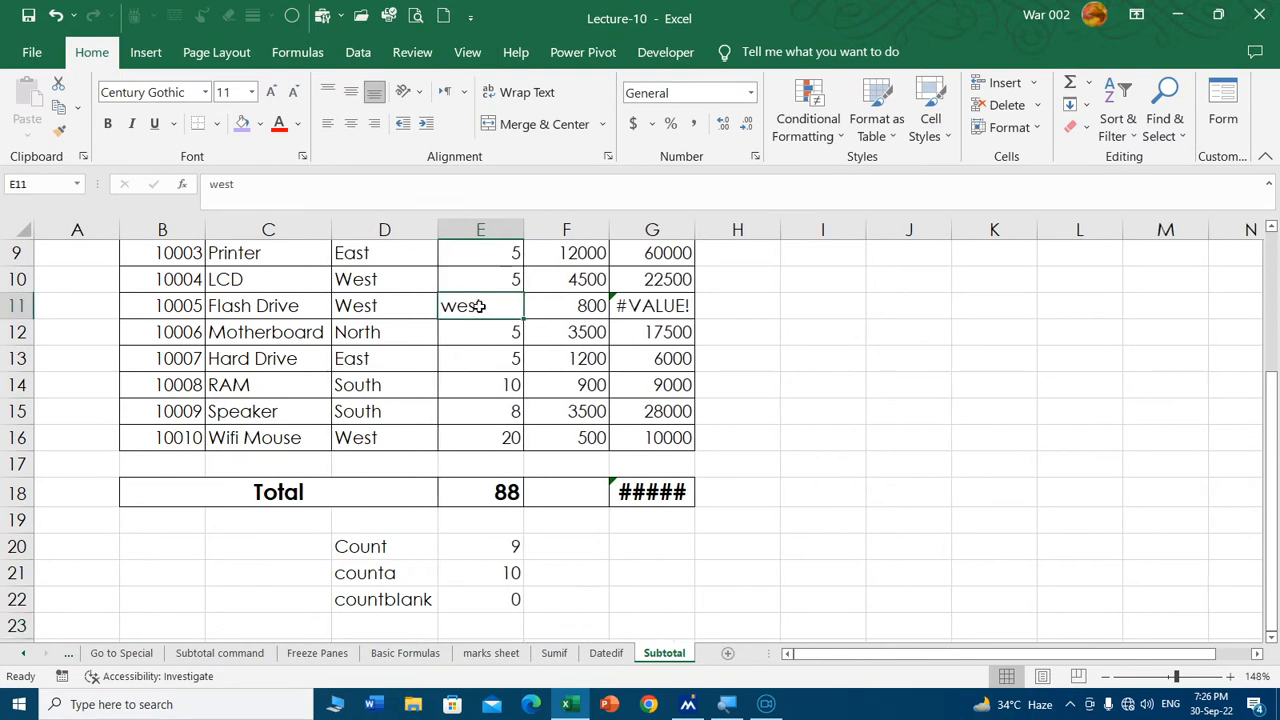
key("Delete")
left_click(479, 604)
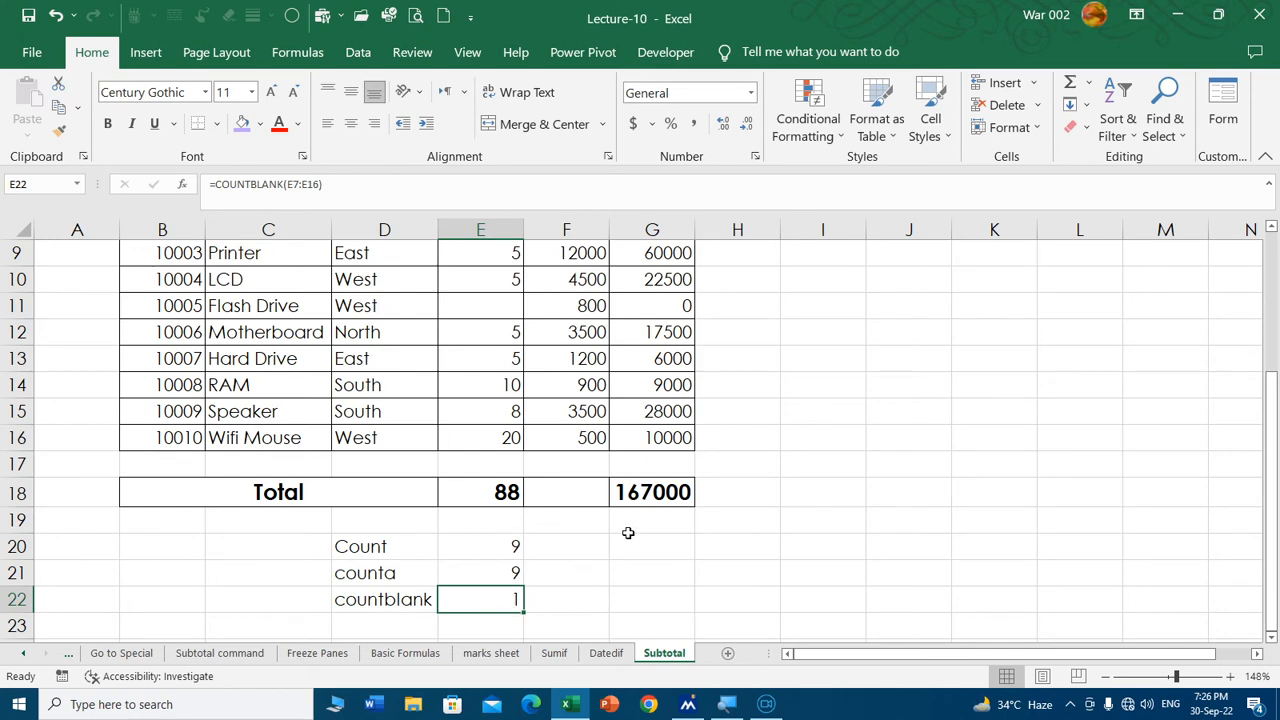
scroll(623, 545, "up", 1)
scroll(622, 550, "down", 1)
scroll(621, 552, "down", 1)
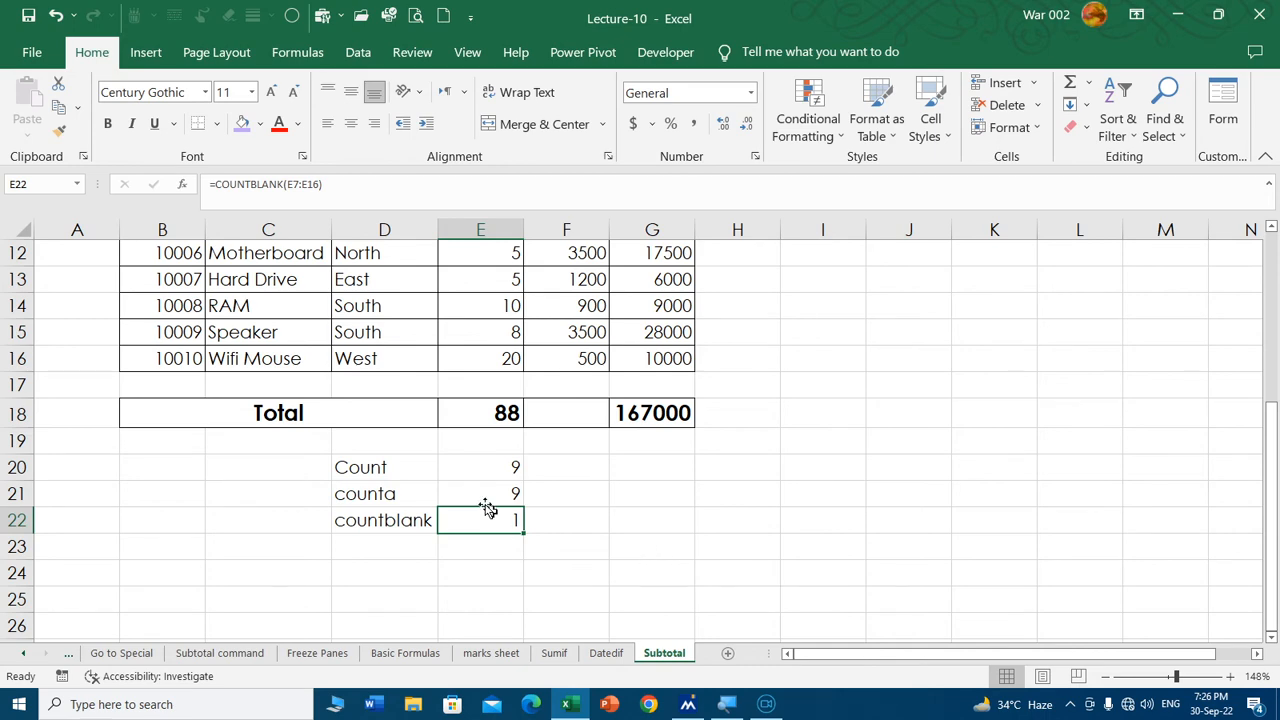
scroll(503, 325, "up", 4)
scroll(505, 337, "down", 1)
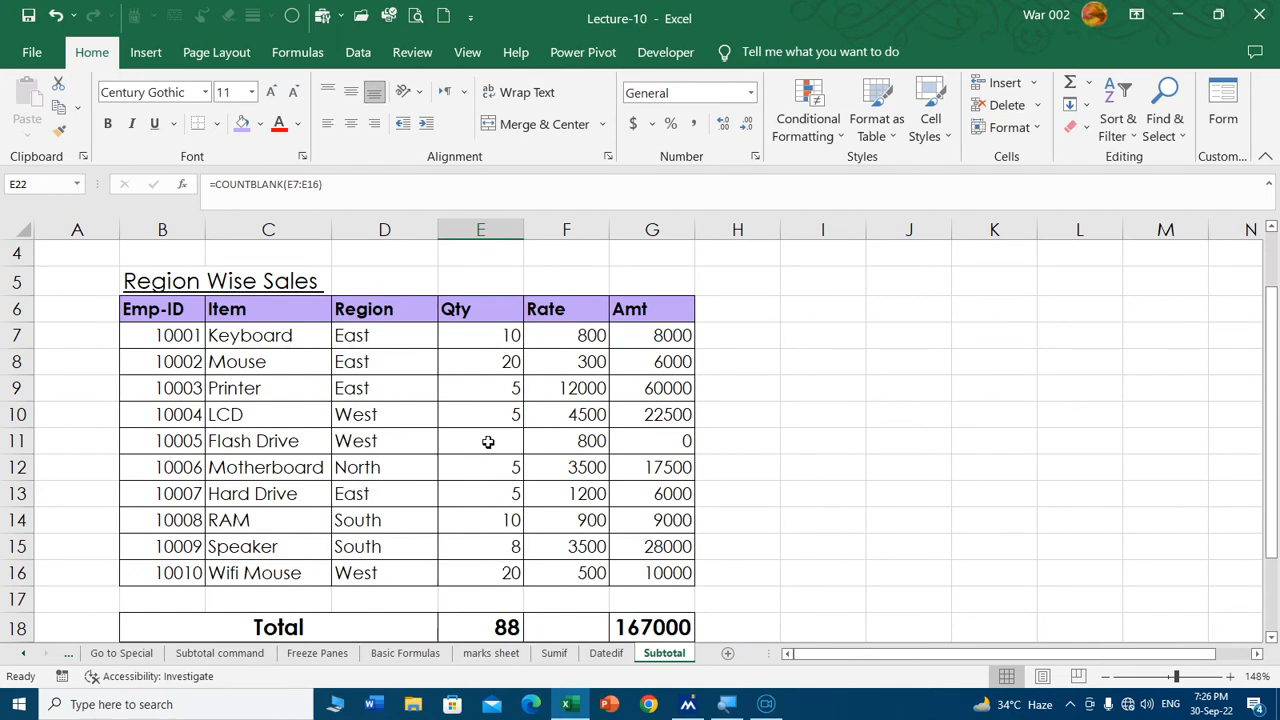
scroll(487, 441, "down", 2)
left_click(420, 544)
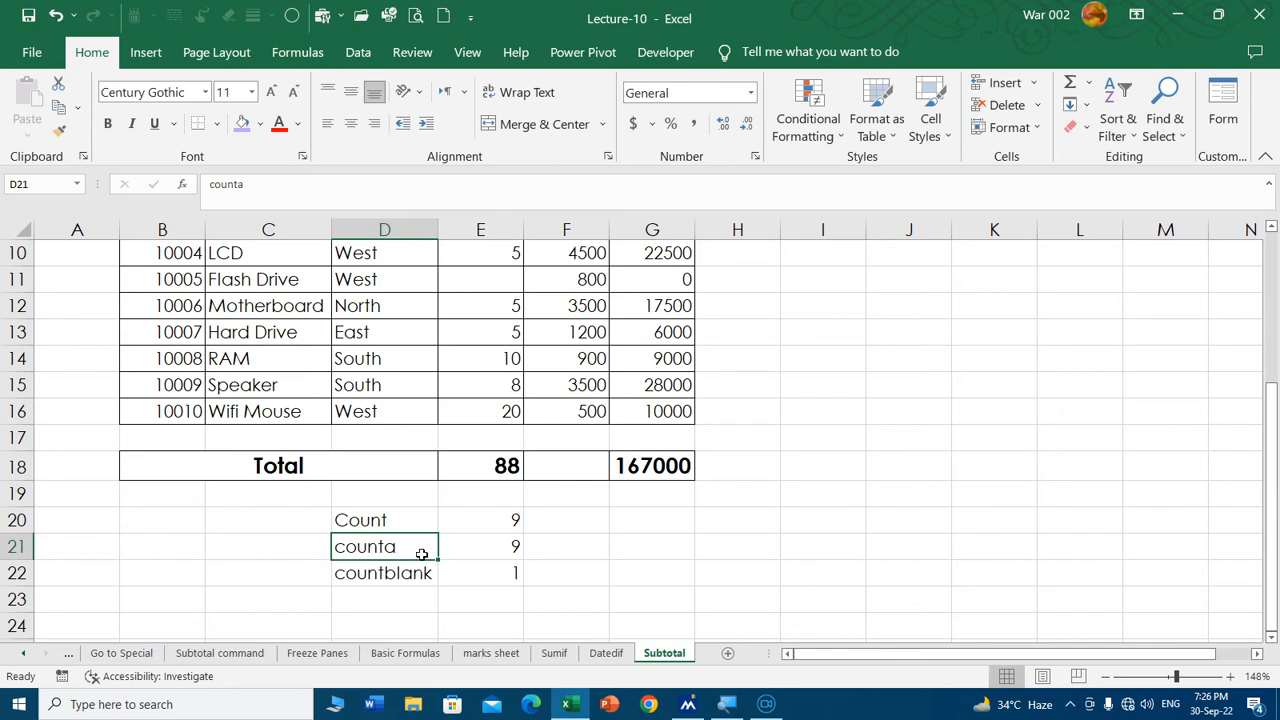
Enter "west" again in the emptied Flash Drive quantity cell E11 and check the COUNT and COUNTA cells.
scroll(505, 550, "up", 3)
left_click(494, 517)
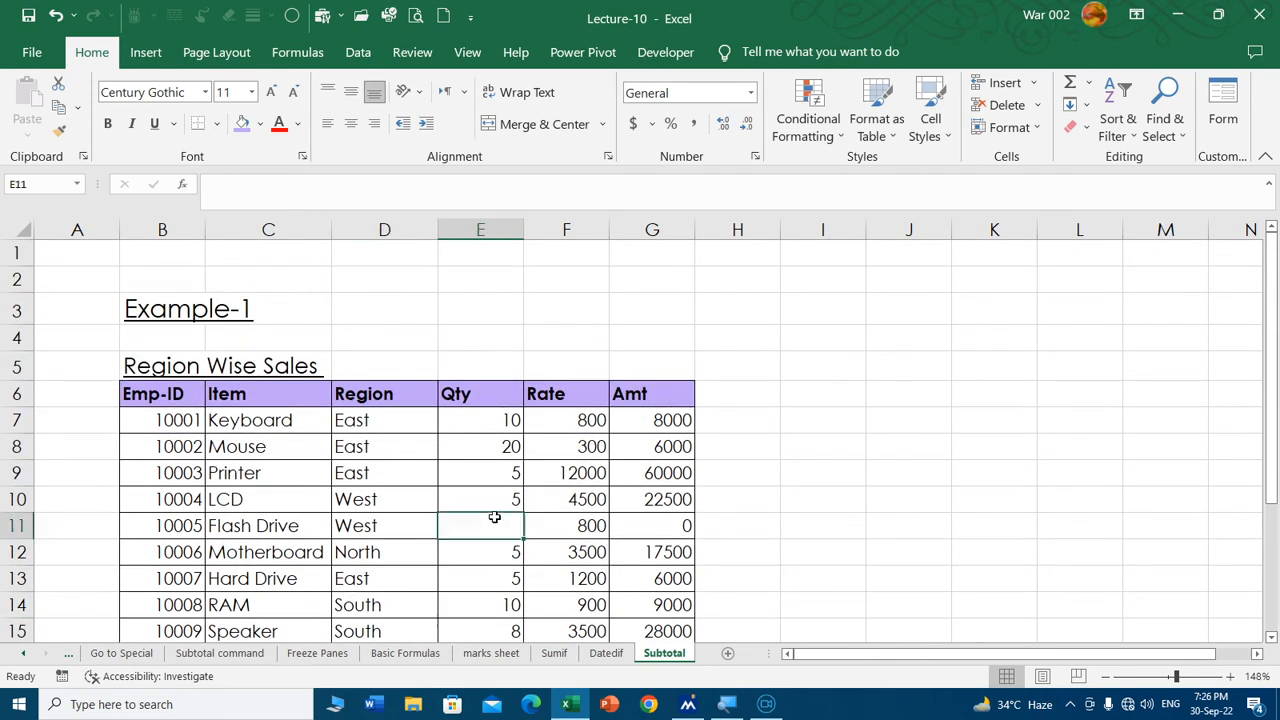
type("west")
key("Return")
scroll(480, 519, "down", 1)
scroll(480, 519, "down", 3)
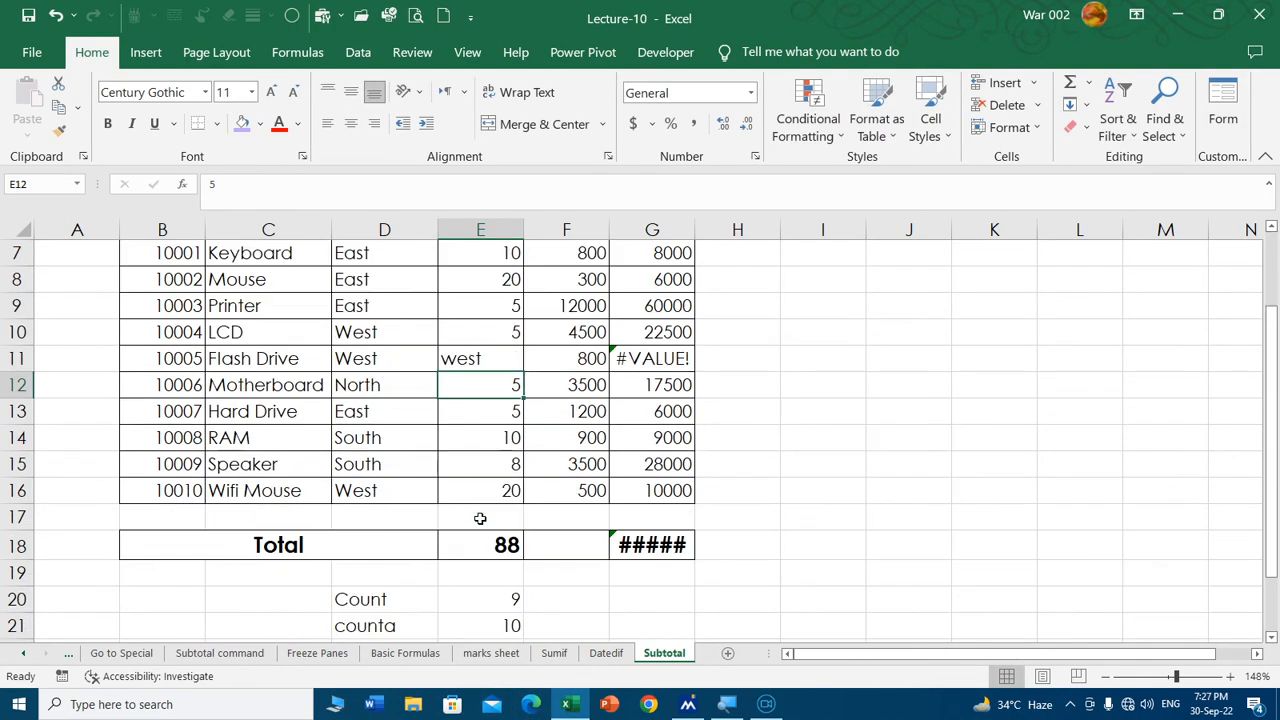
left_click(498, 520)
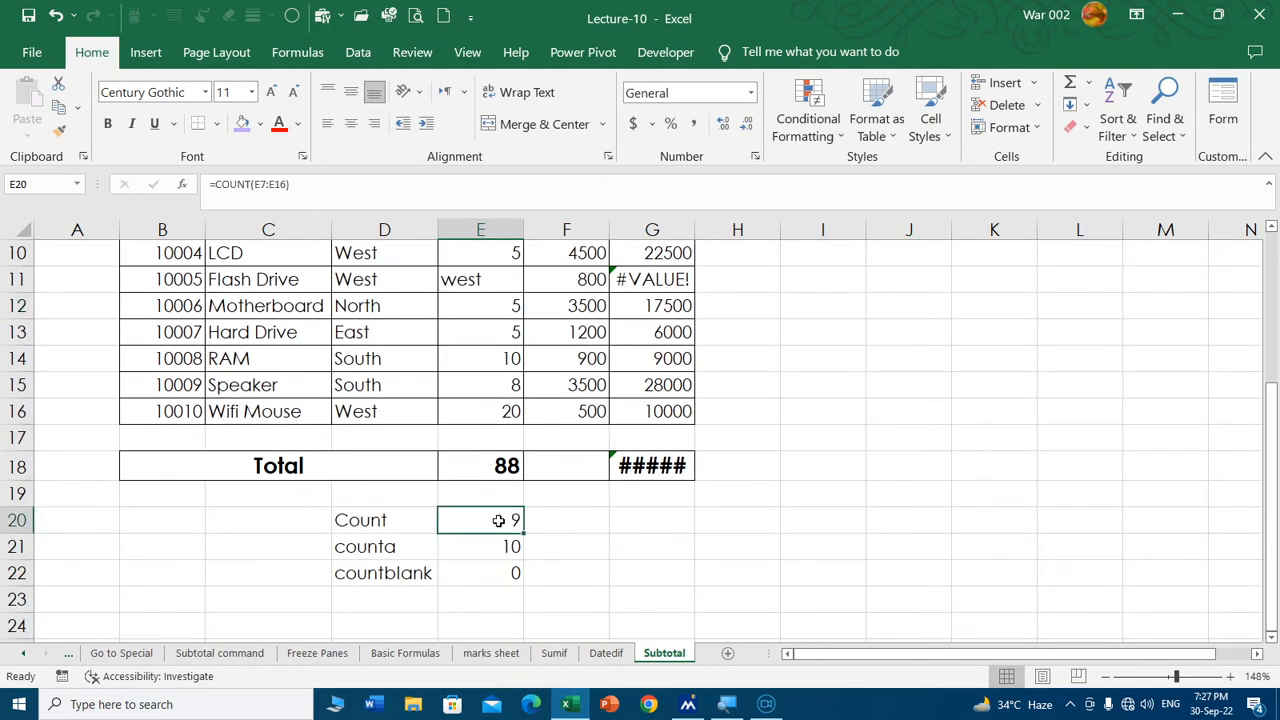
left_click(478, 542)
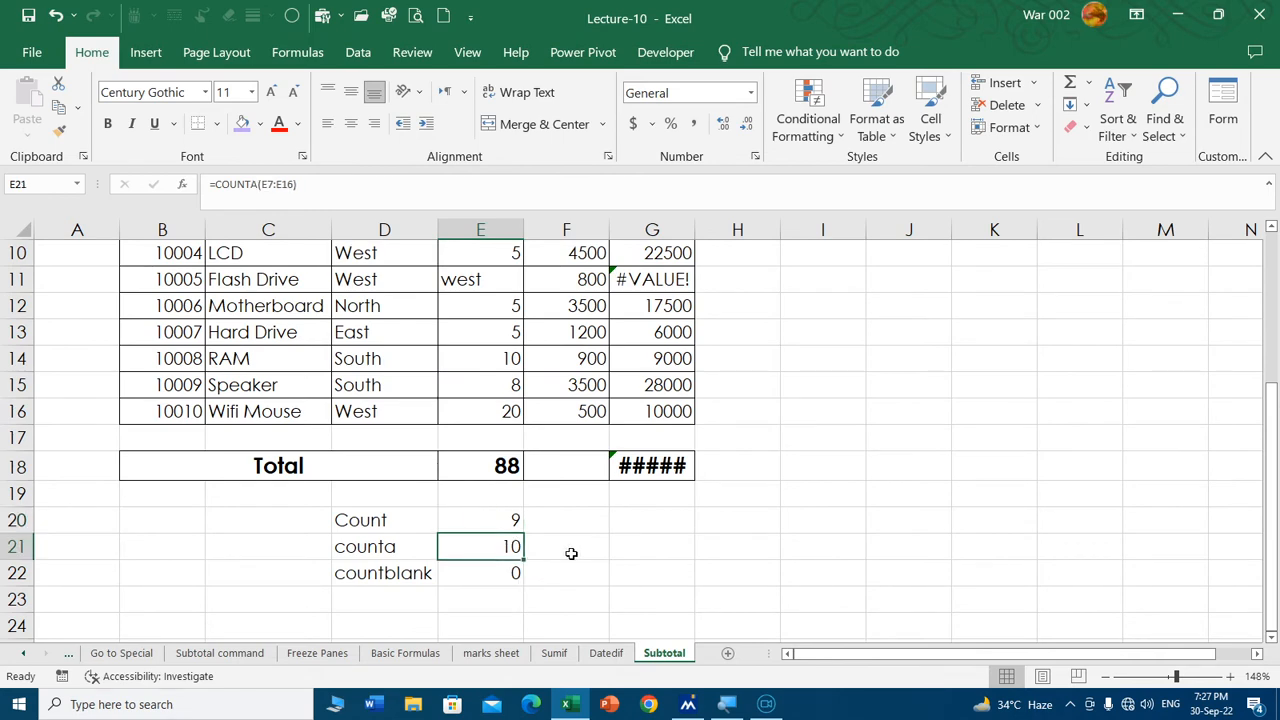
Clear the Mouse quantity in E8 and check the COUNTA and COUNT formulas below the Total row.
scroll(571, 553, "up", 2)
left_click(497, 442)
scroll(501, 385, "down", 1)
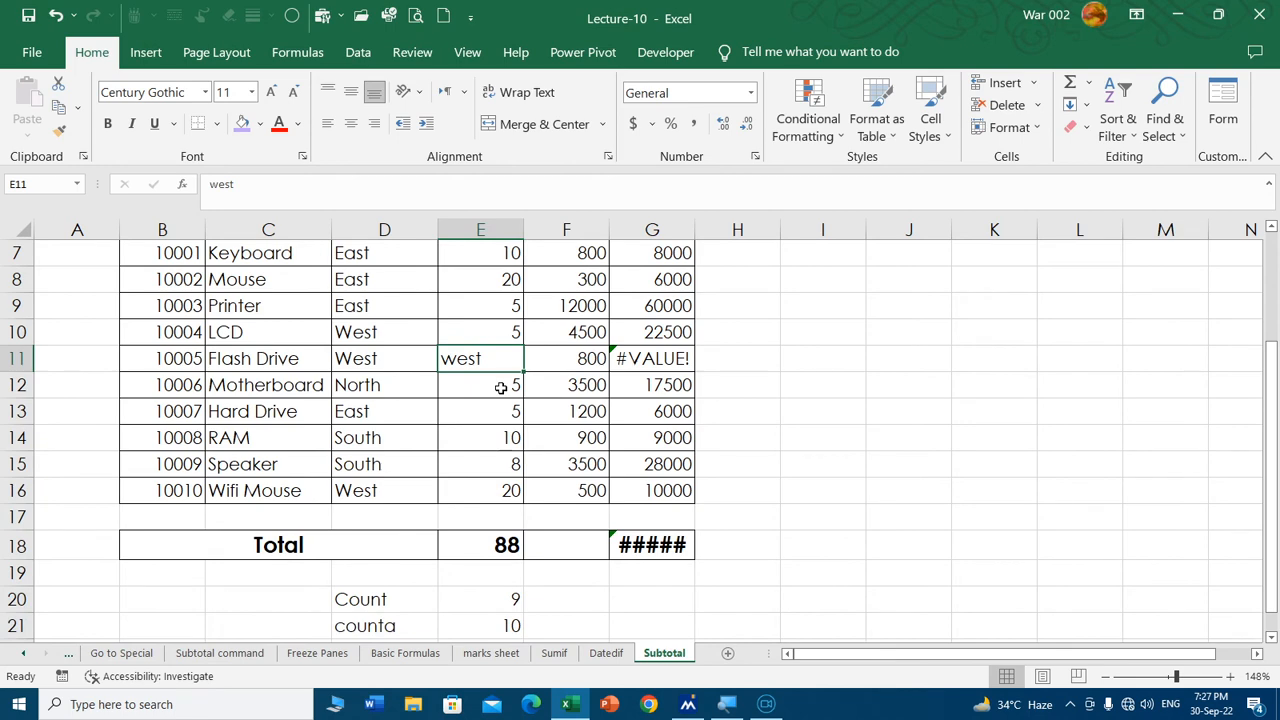
scroll(500, 388, "up", 1)
left_click(490, 364)
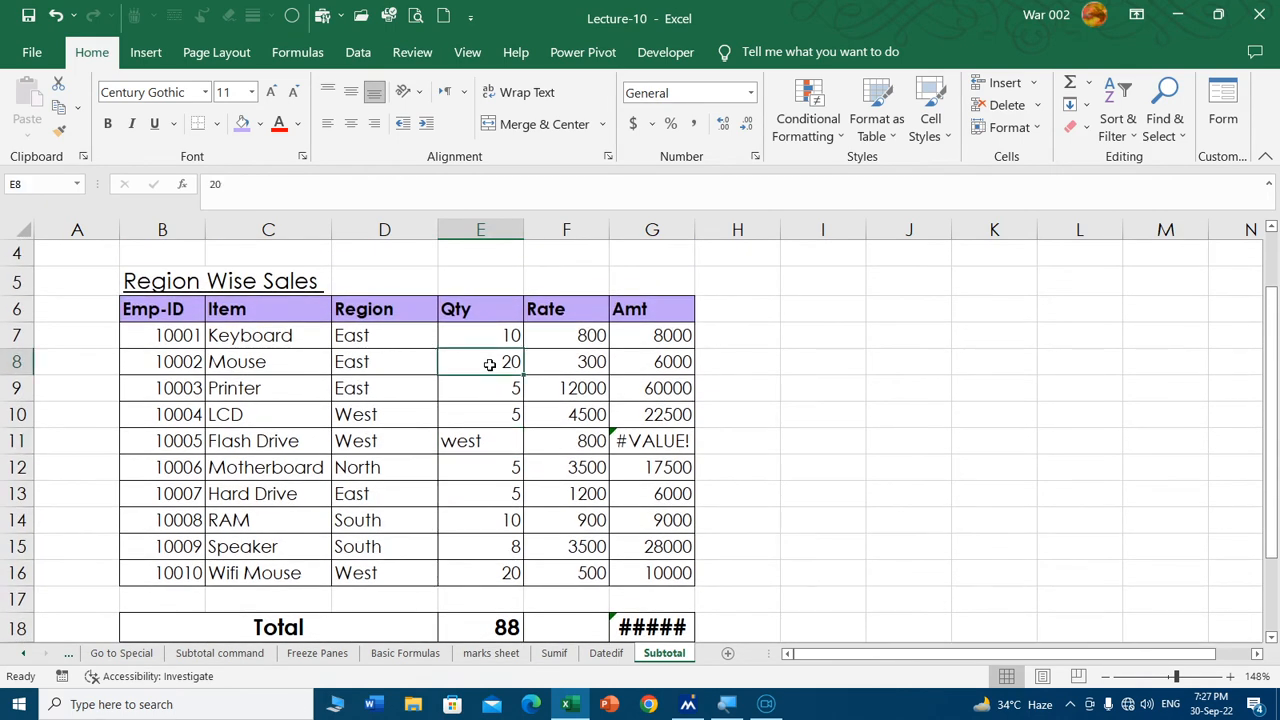
key("Delete")
scroll(494, 580, "down", 3)
left_click(475, 470)
left_click(503, 447)
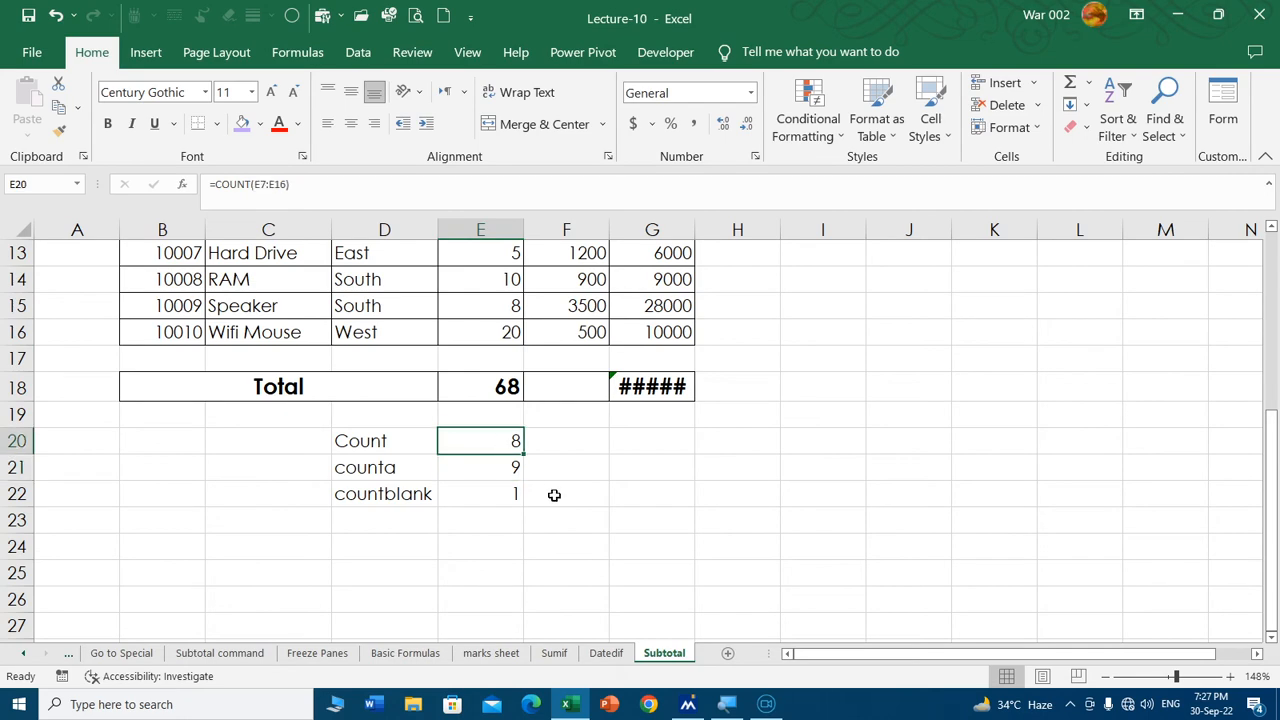
Select only the numeric Qty cells E7, E9:E10 and E12:E16 to verify their count, and inspect the COUNTBLANK result.
scroll(567, 491, "up", 2)
scroll(567, 491, "up", 1)
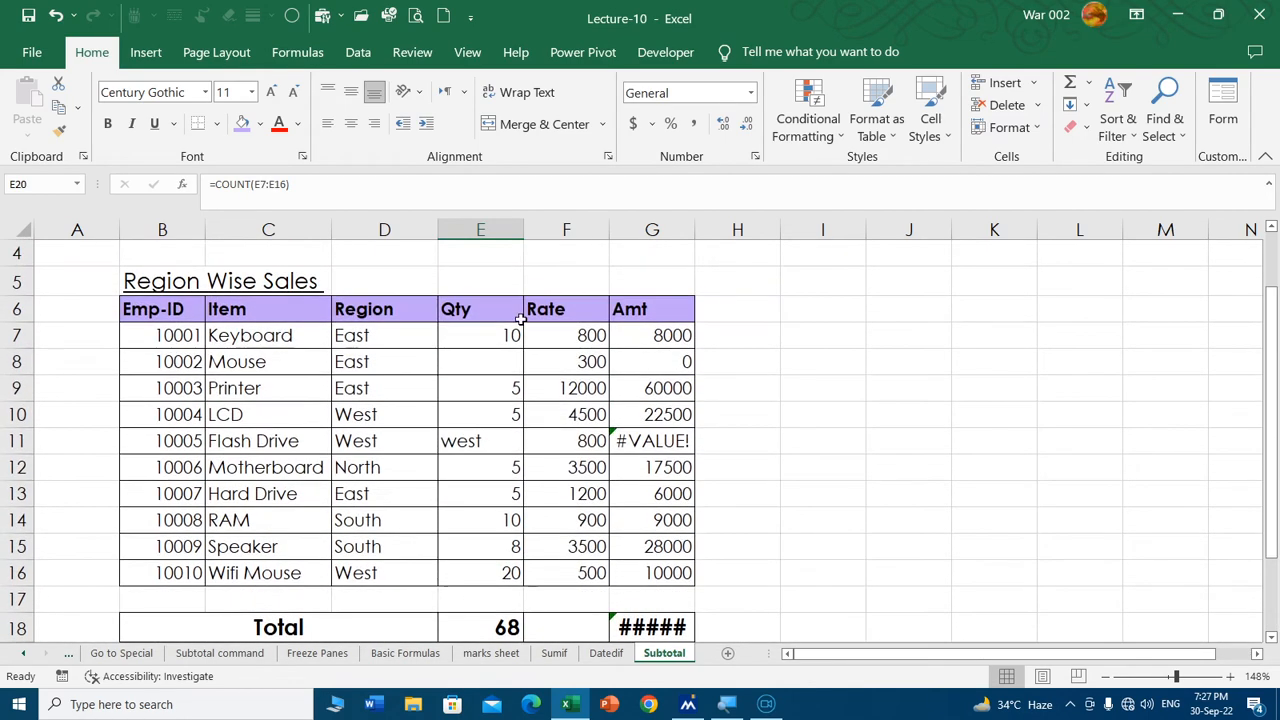
left_click(509, 335)
left_click(507, 390, "ctrl")
left_click(503, 414, "ctrl")
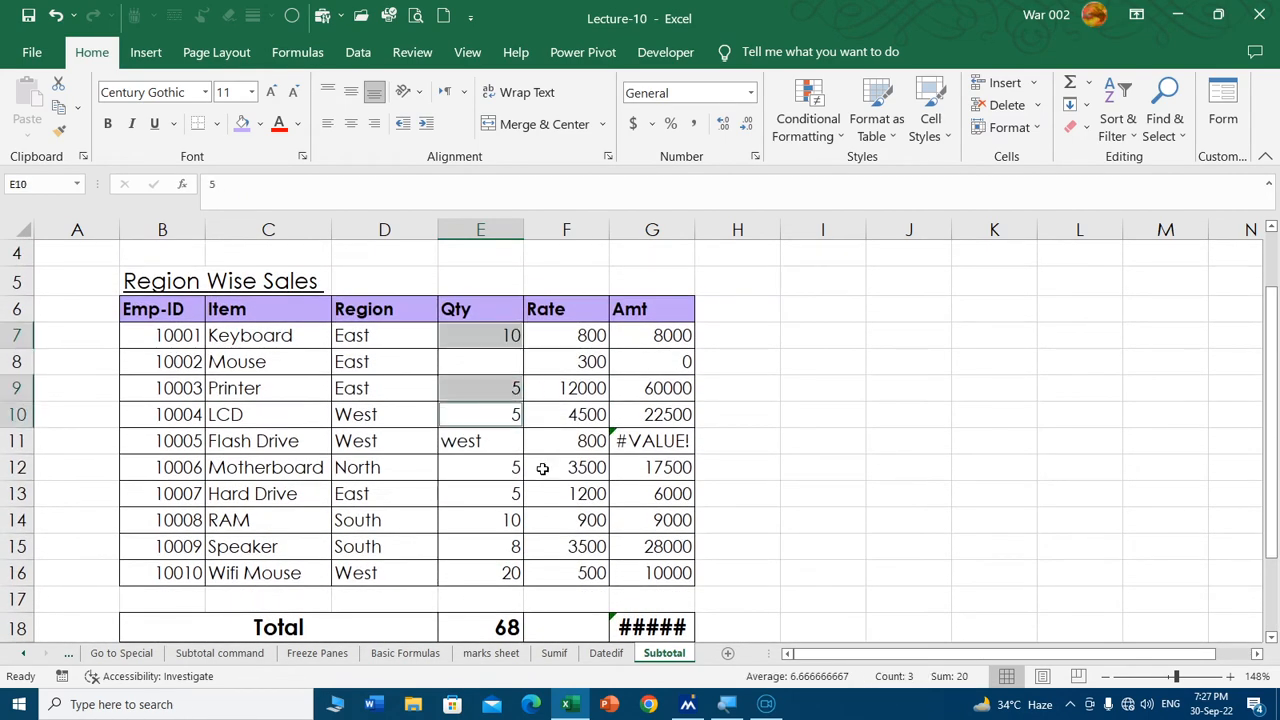
left_click_drag(496, 471, 497, 568)
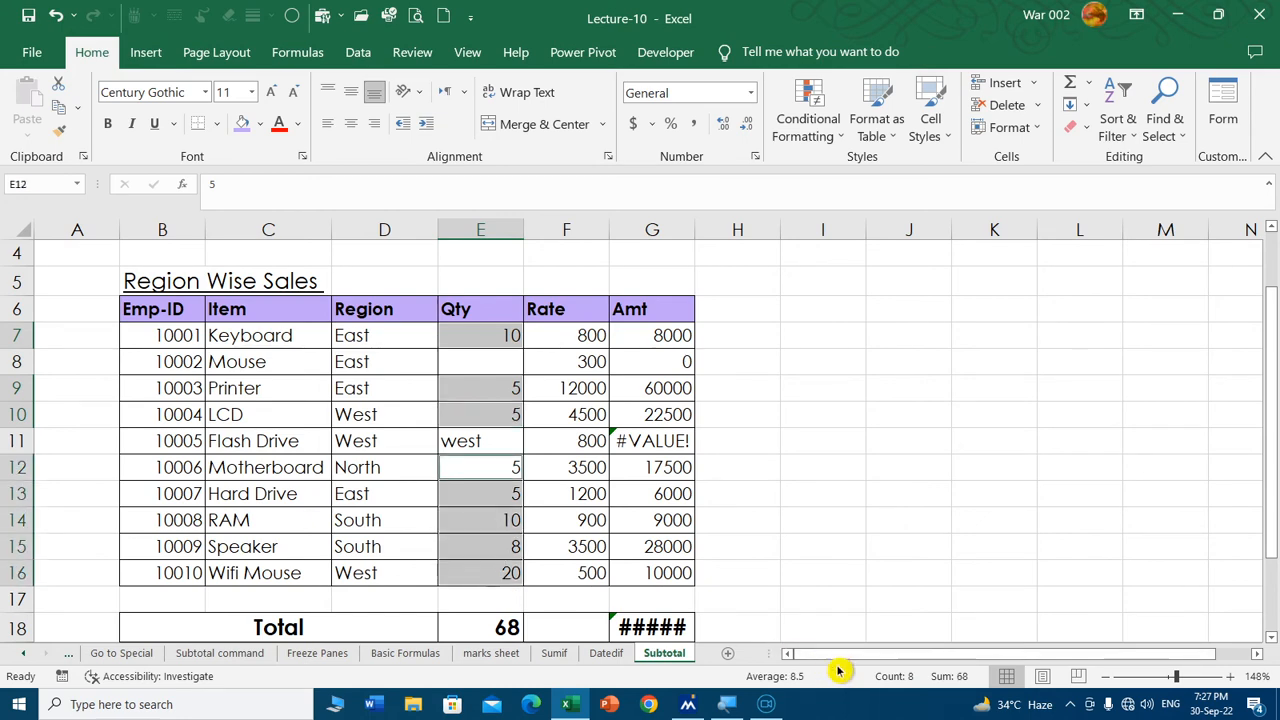
scroll(700, 400, "down", 1)
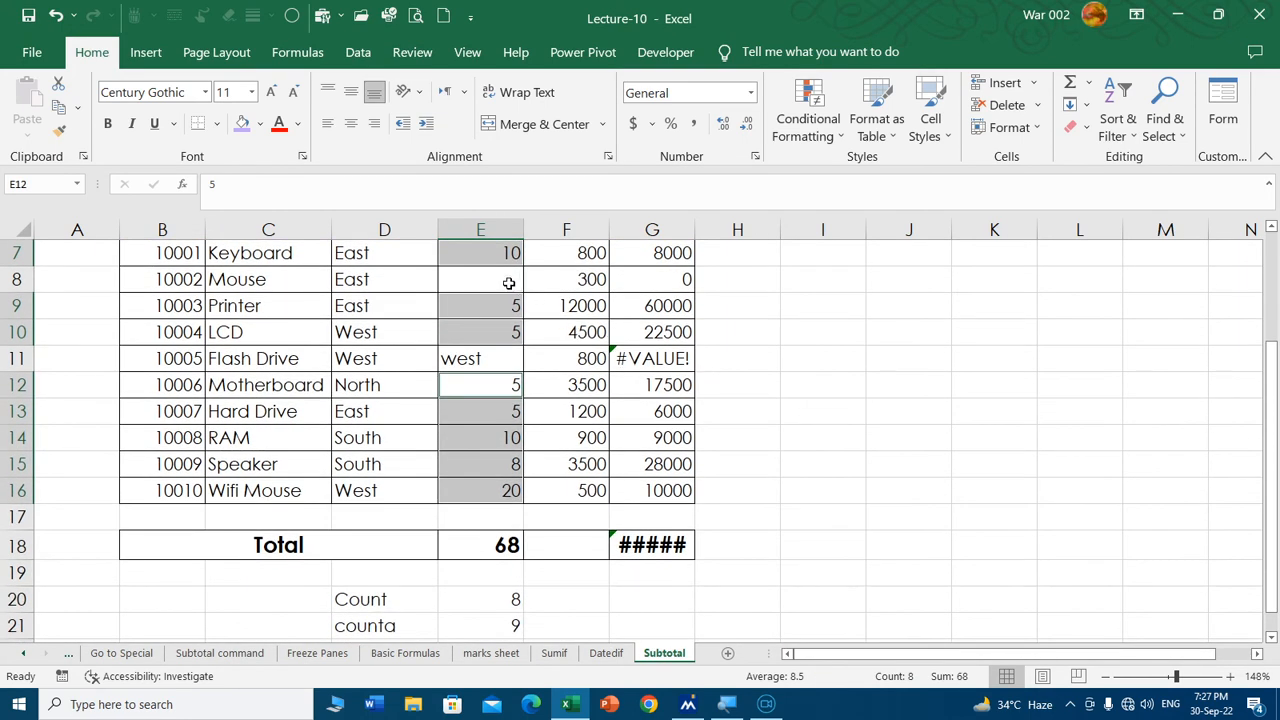
scroll(767, 403, "down", 2)
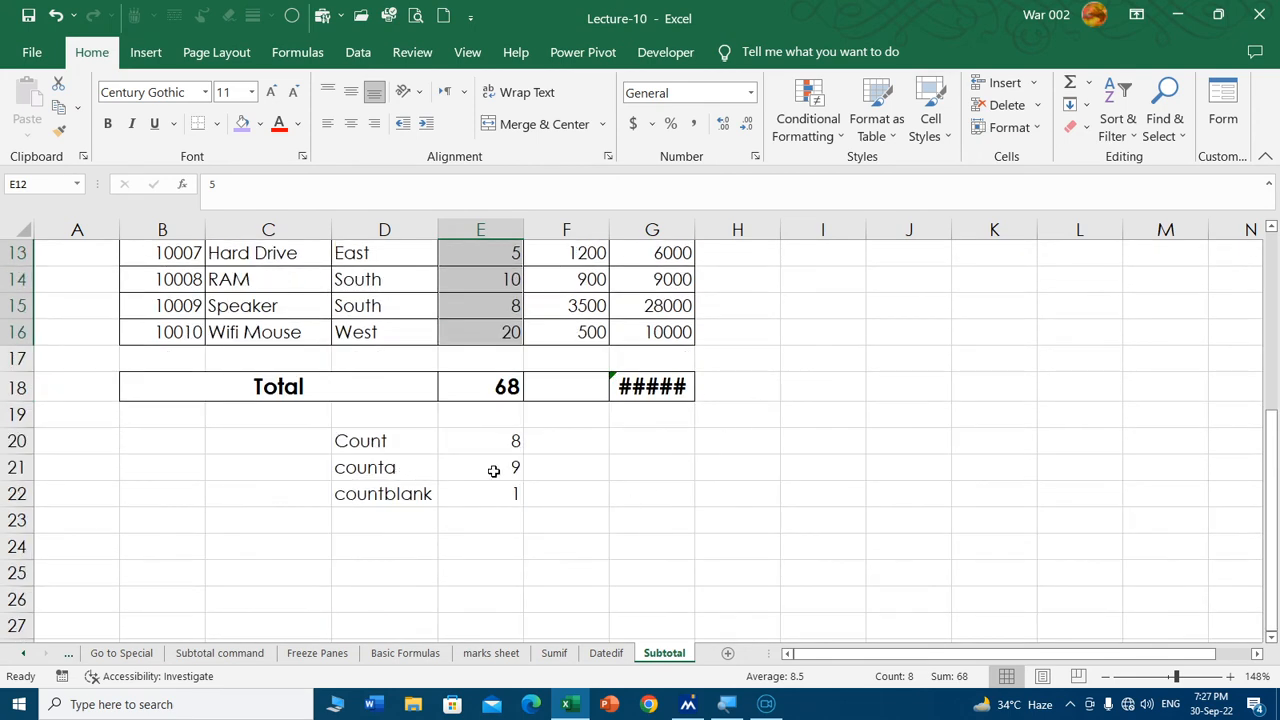
left_click(402, 497)
left_click(471, 499)
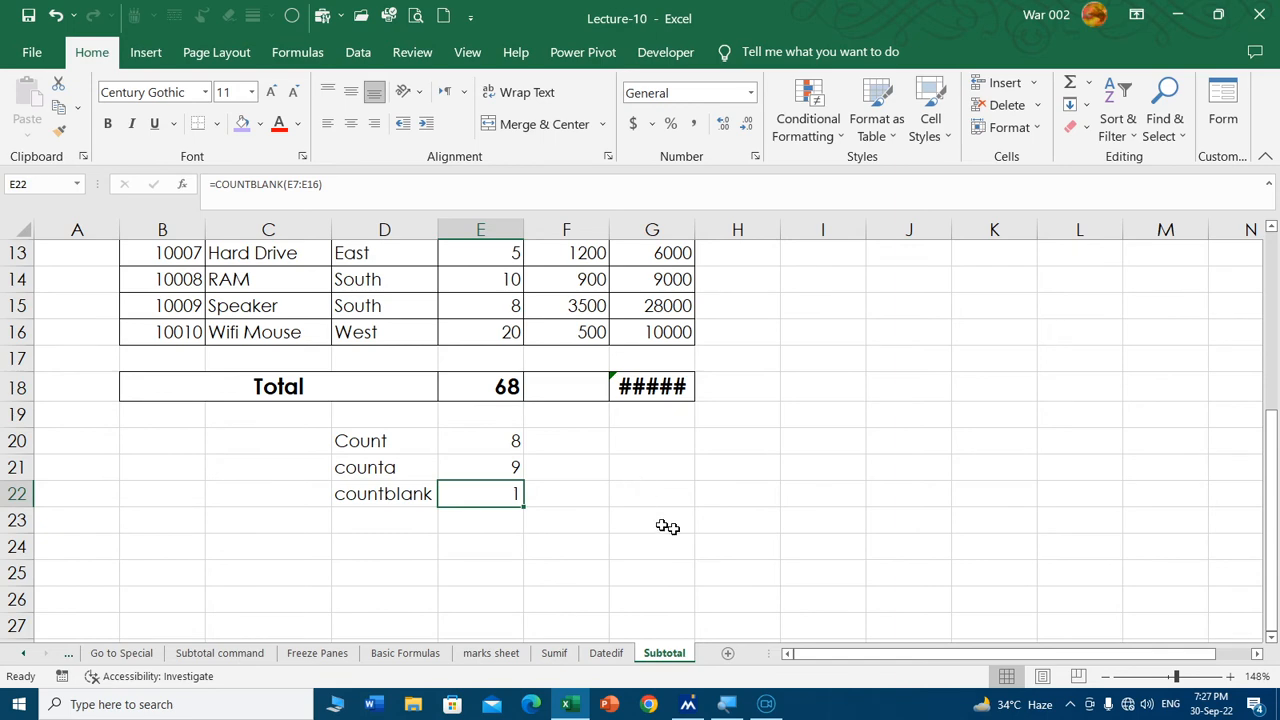
Return to the function list on the Basic Formulas sheet.
left_click(125, 653)
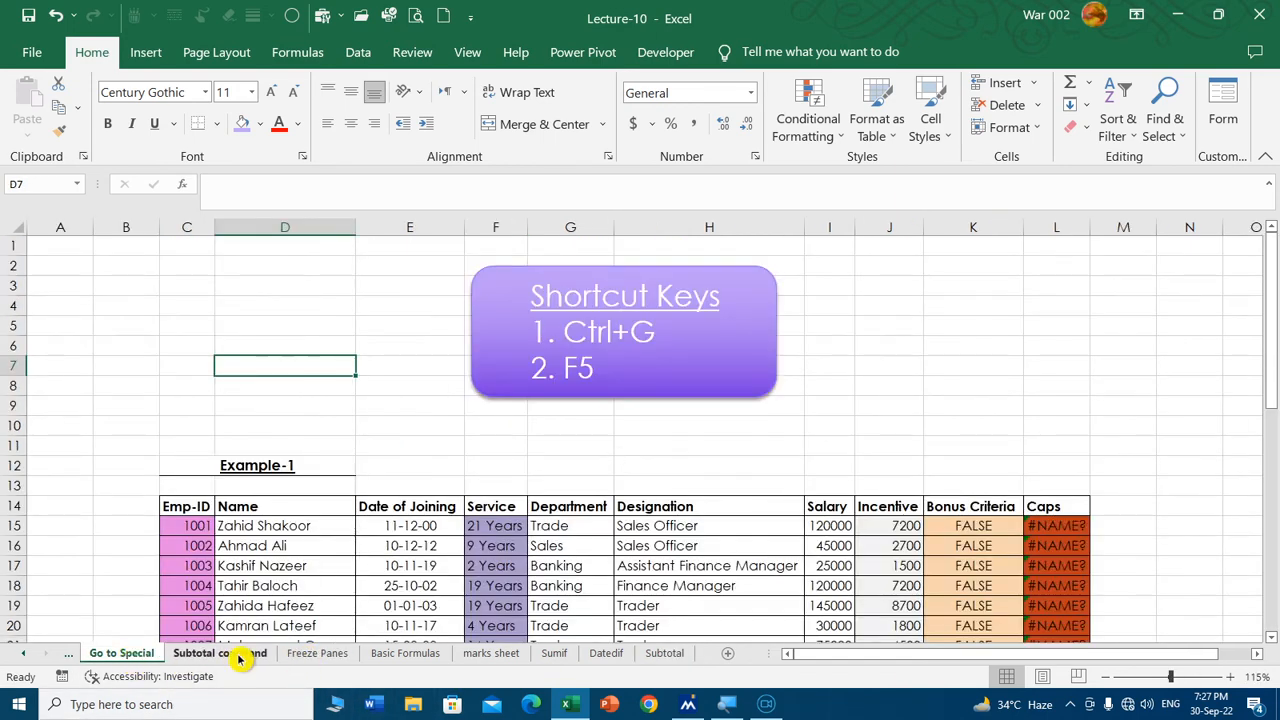
left_click(240, 657)
left_click(24, 655)
left_click(24, 655)
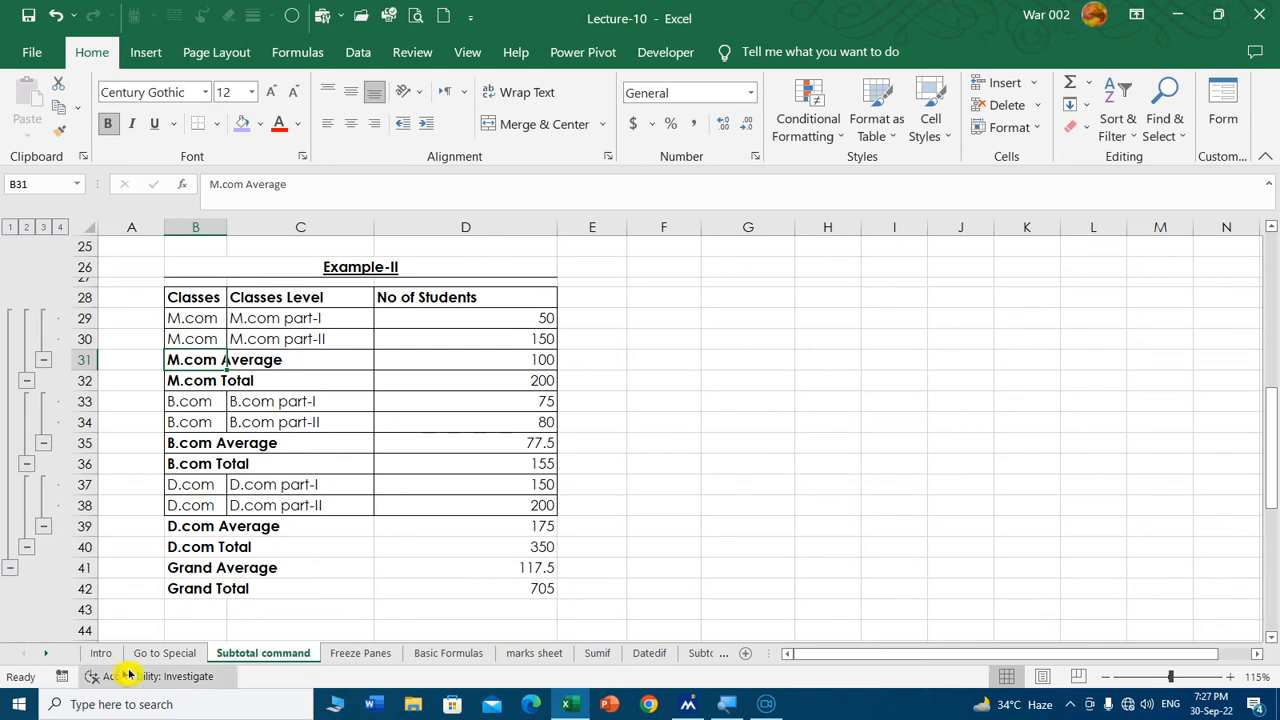
left_click(450, 656)
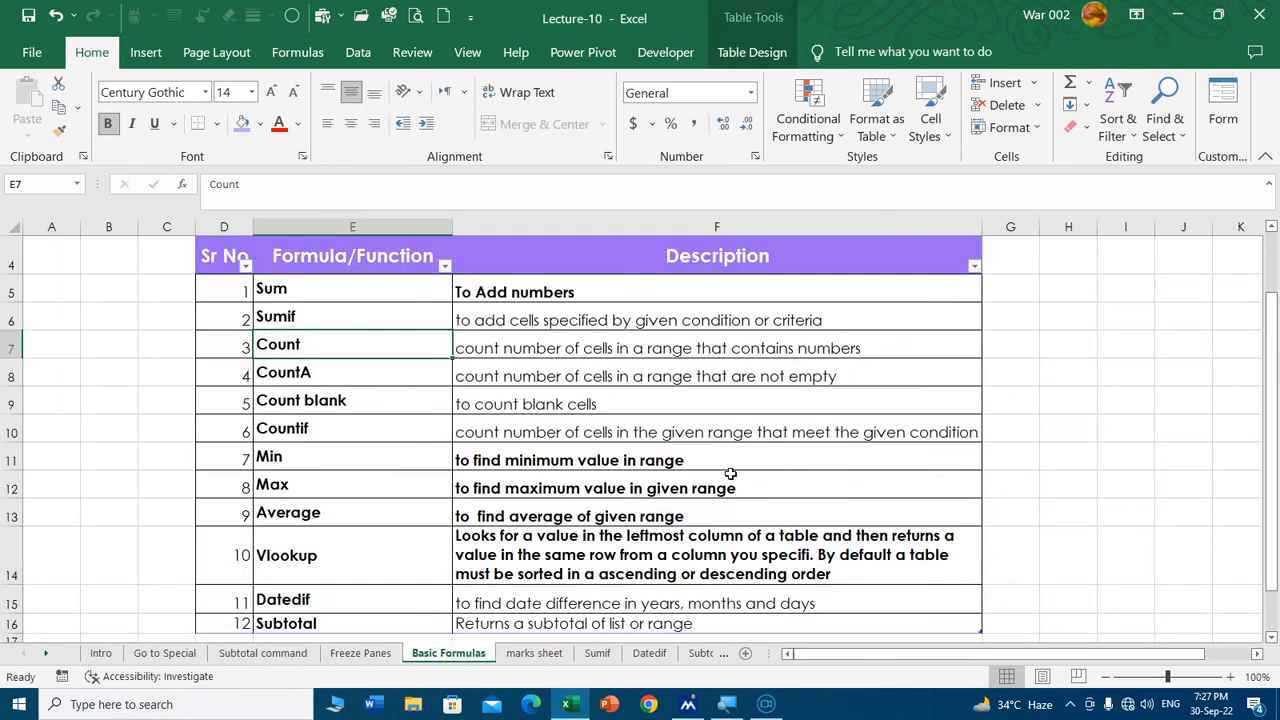
Make the descriptions of Count, CountA, Count blank and Countif in F7:F10 bold.
left_click(527, 347)
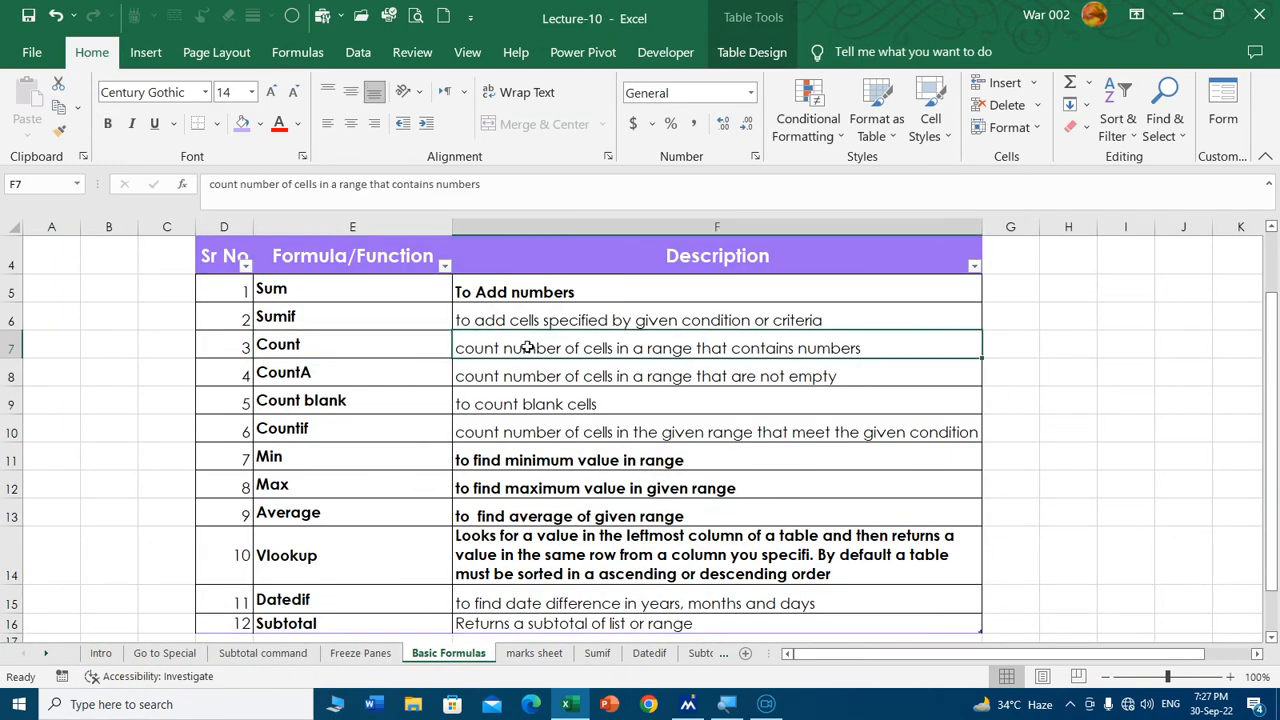
left_click(107, 123)
left_click(539, 379)
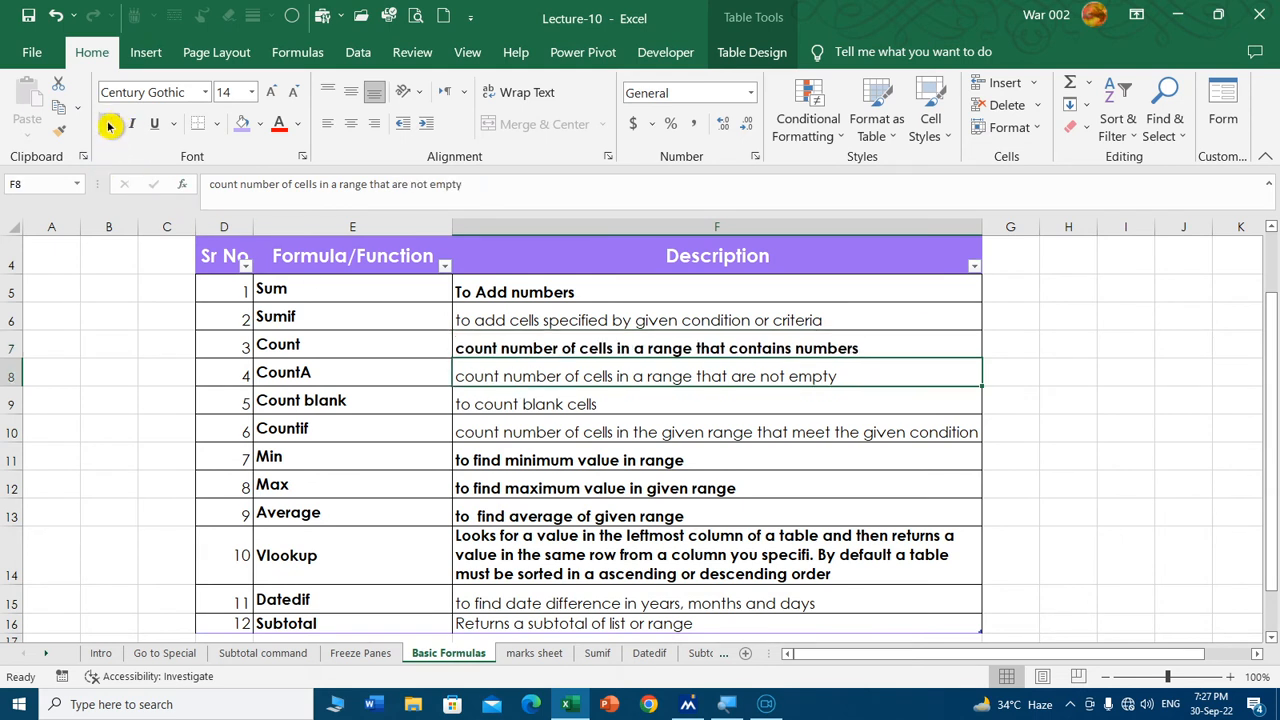
left_click(107, 123)
left_click(498, 410)
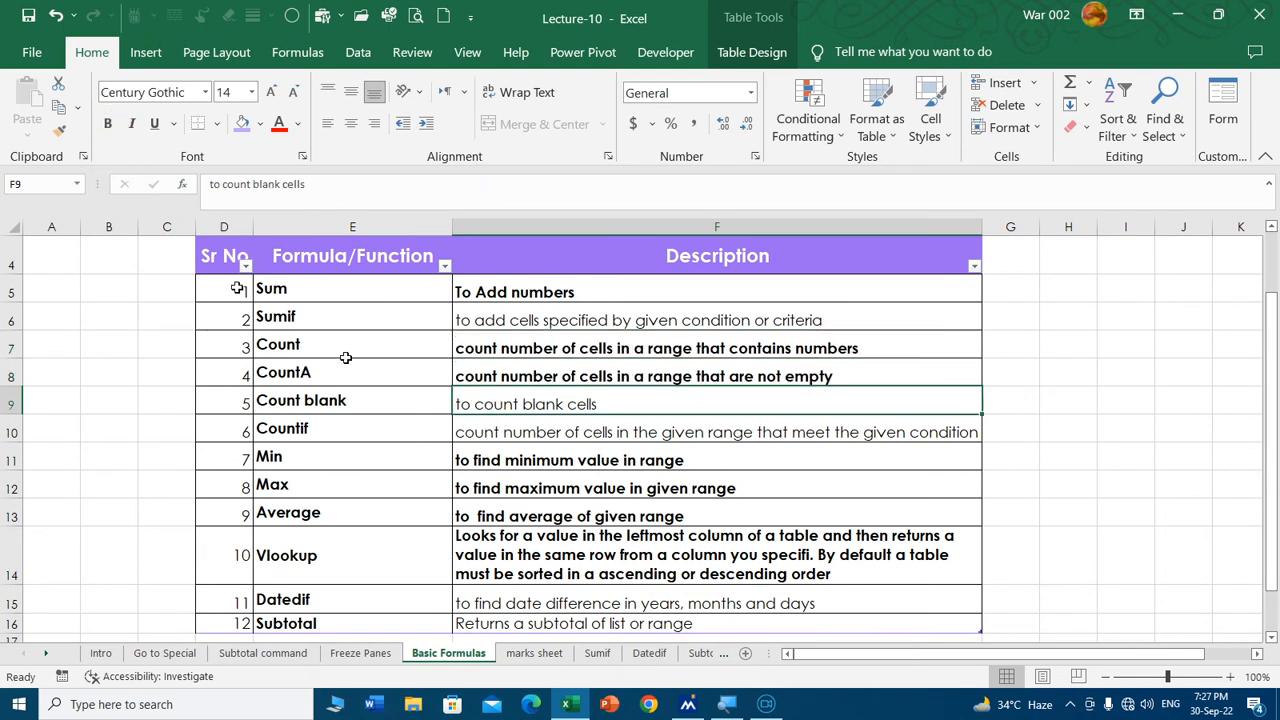
left_click(107, 123)
left_click(490, 432)
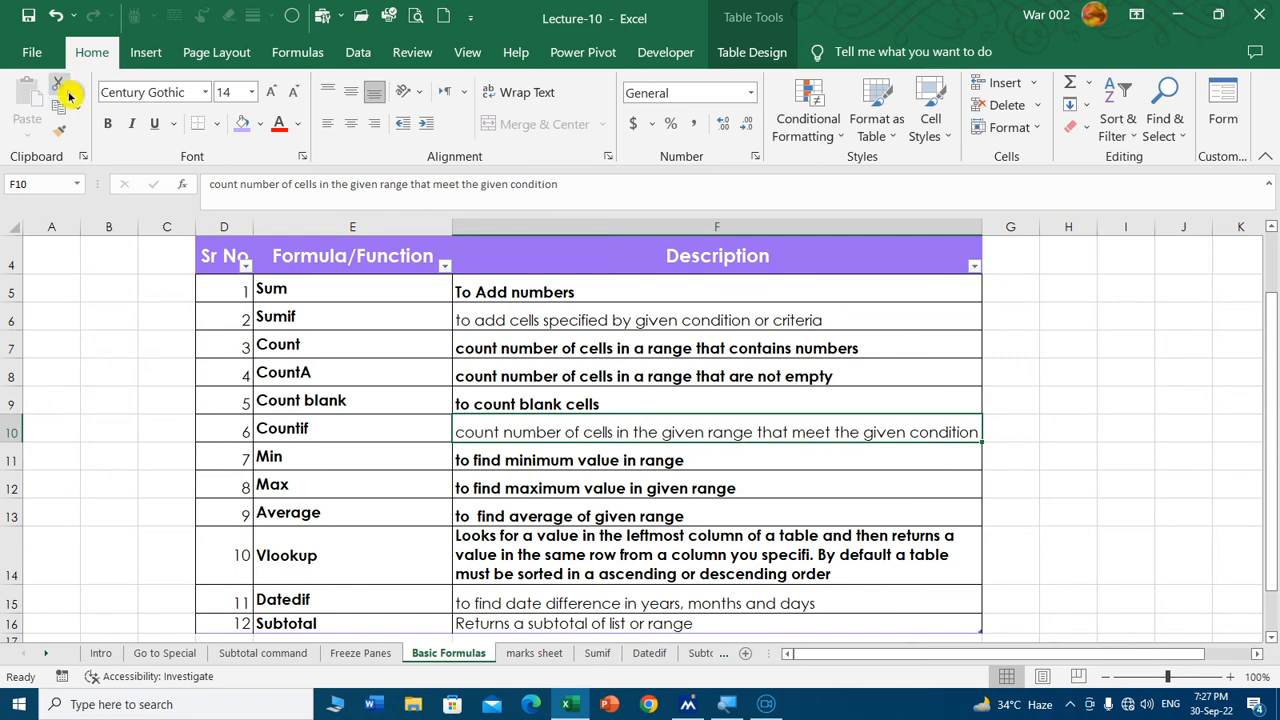
left_click(113, 123)
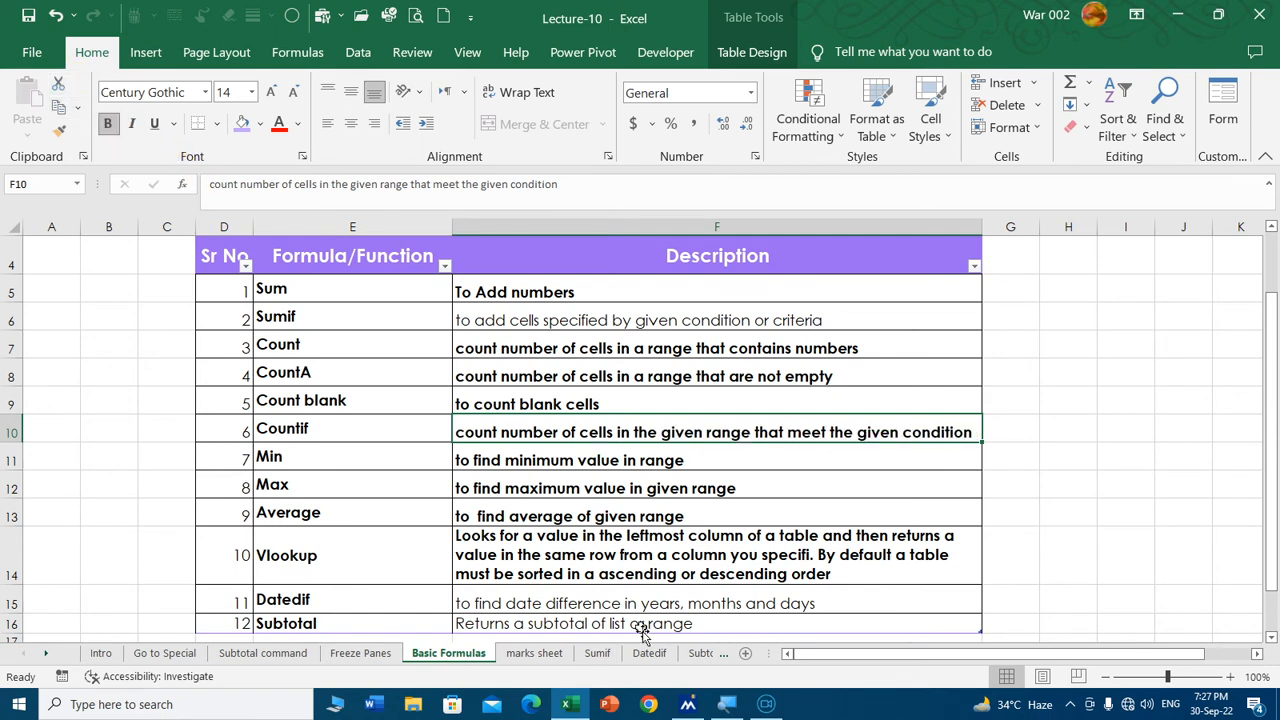
On the marks sheet, review the COUNTIF formula in H29 below the G.K column and clear it.
left_click(545, 655)
scroll(674, 494, "up", 5)
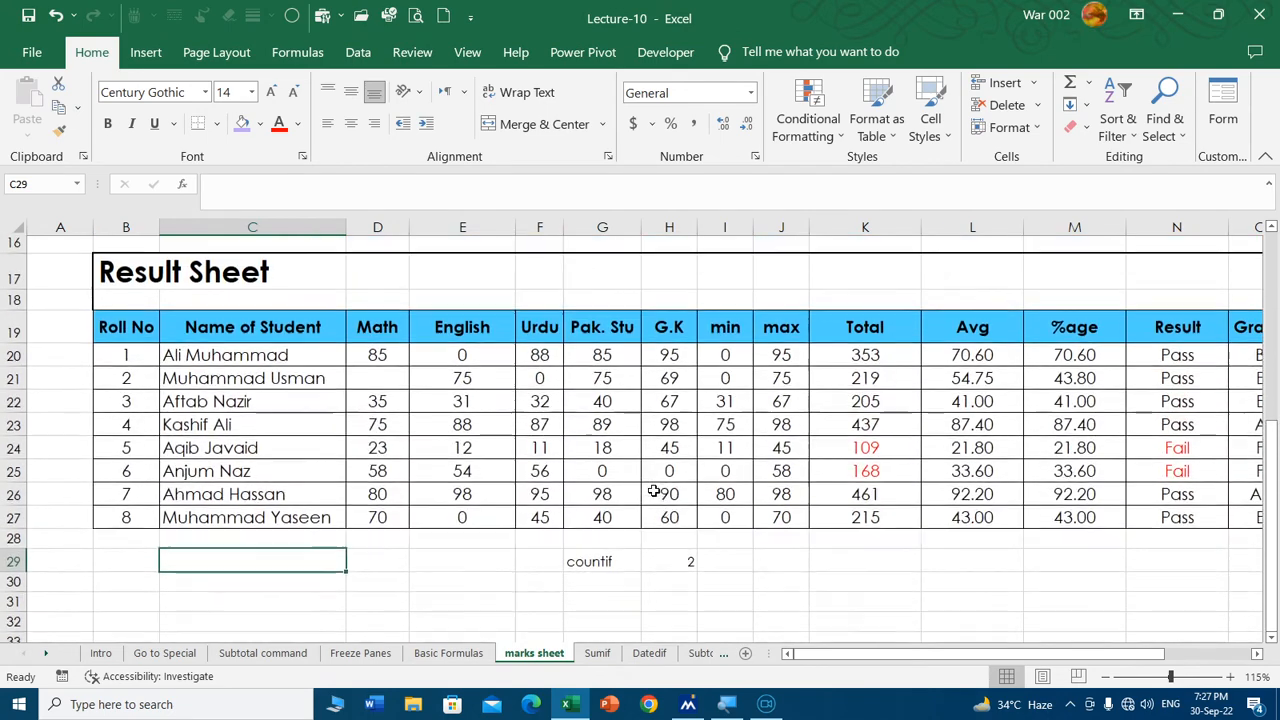
left_click(629, 563)
left_click(697, 563)
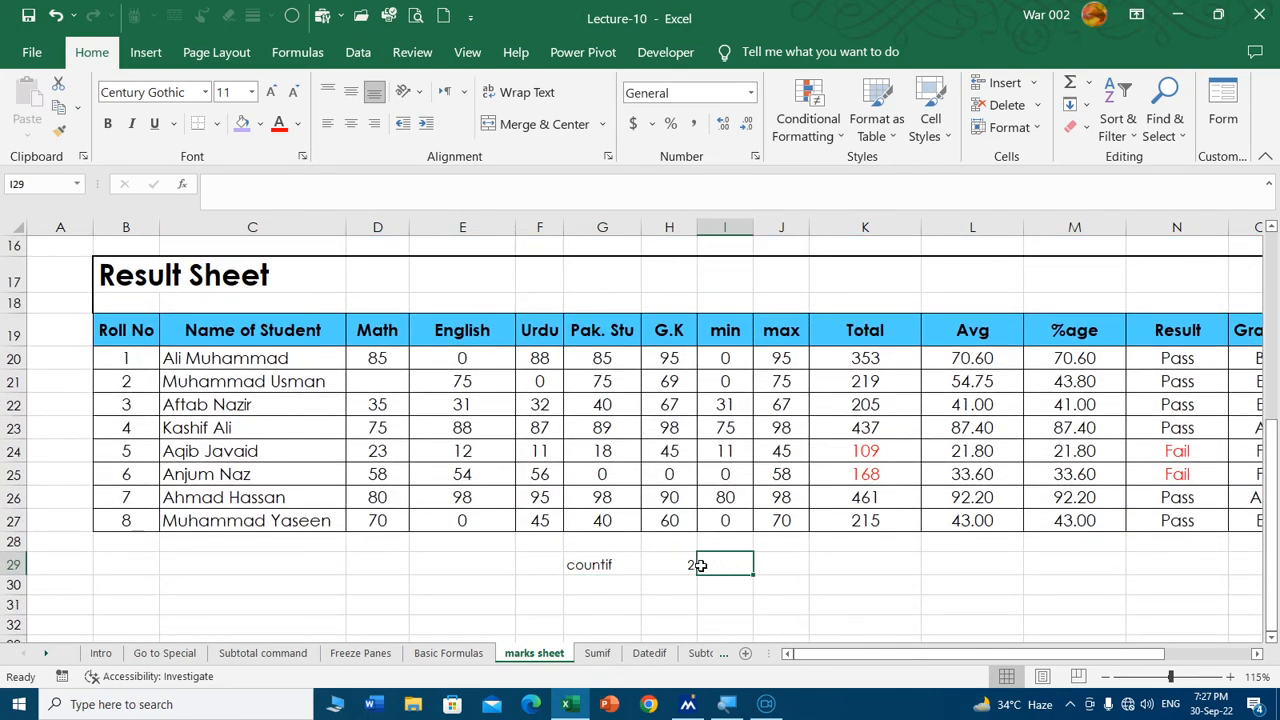
double_click(664, 564)
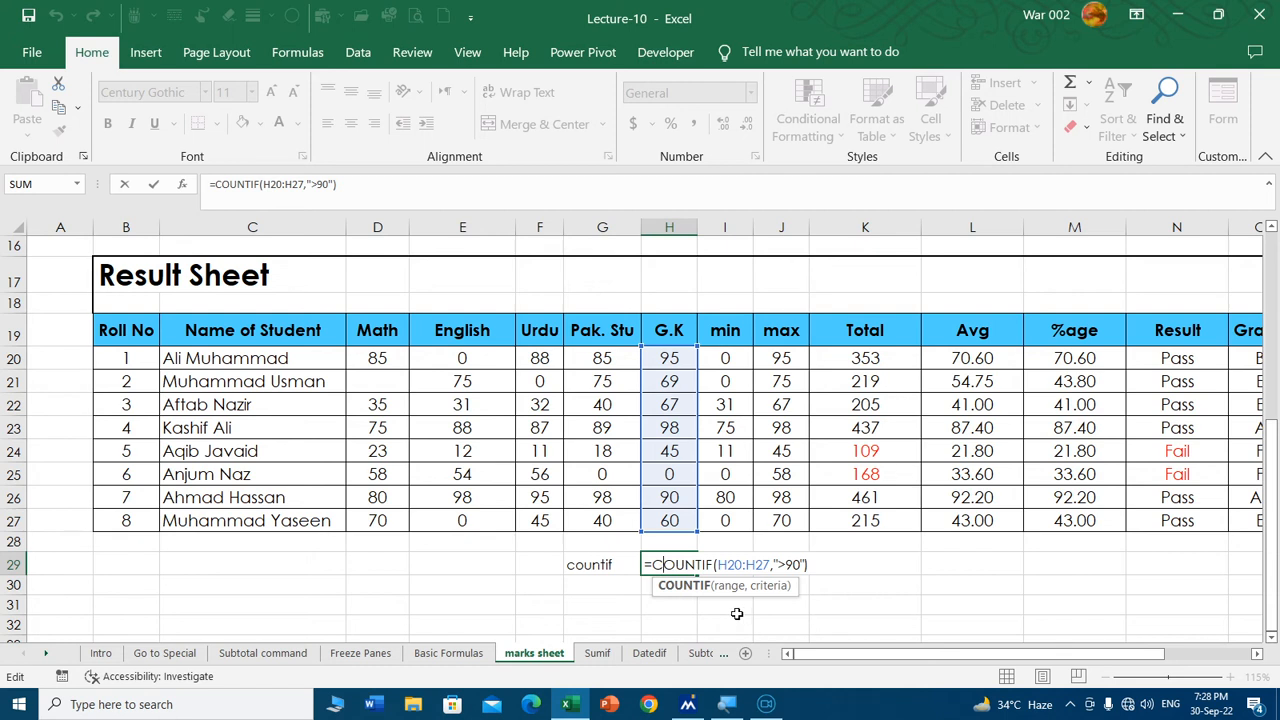
key("ctrl+Return")
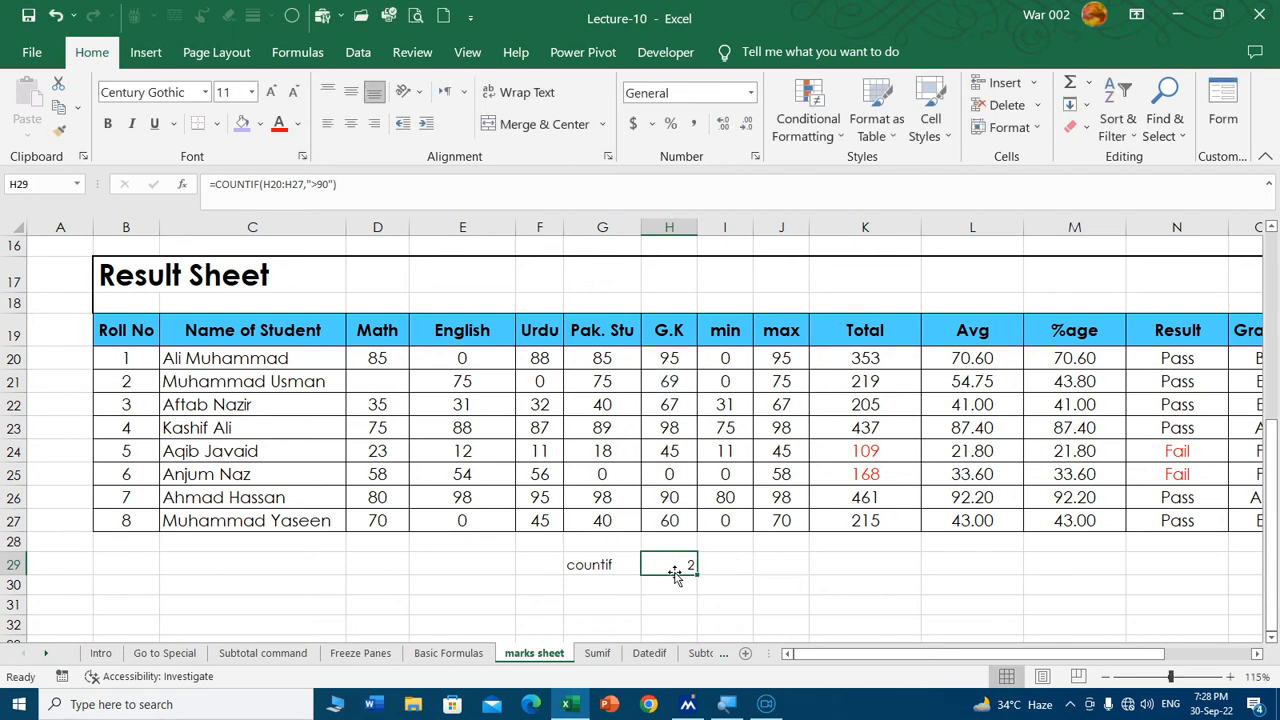
key("Delete")
Enter =COUNTIF(K20:K27,">400") in K29 to count the student totals above 400.
key("Right")
key("Right")
key("Right")
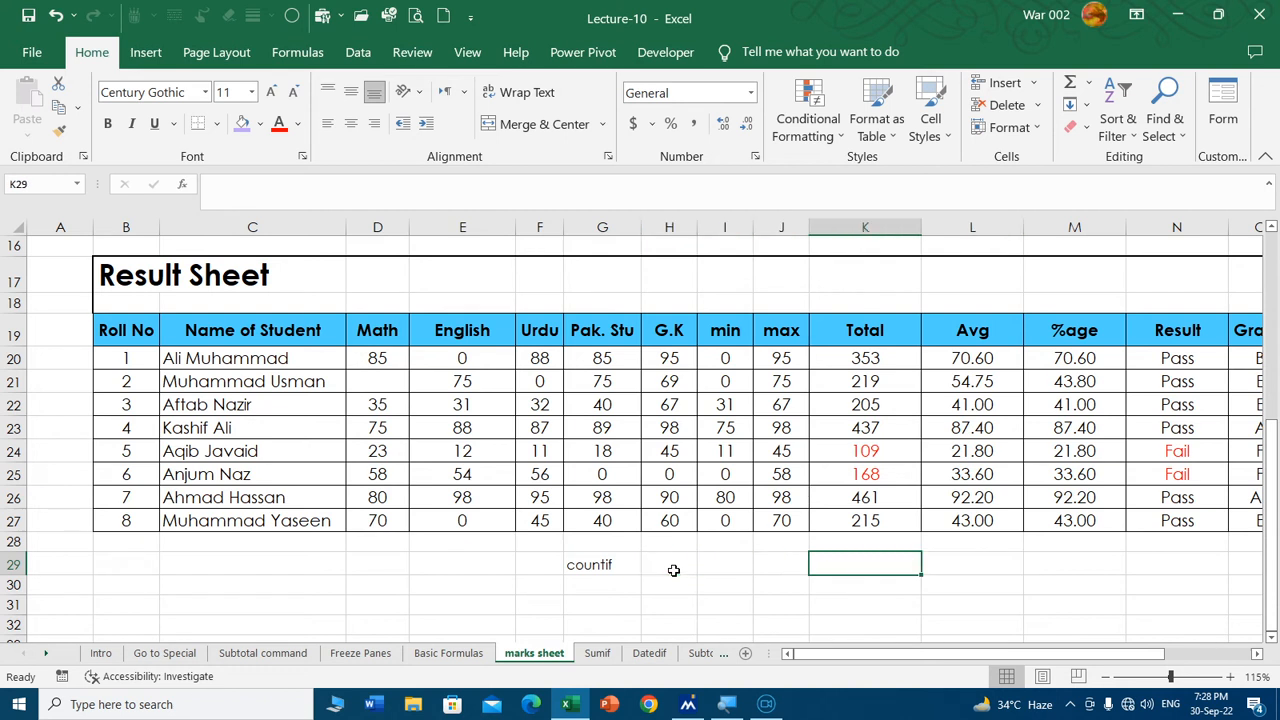
type("=countif")
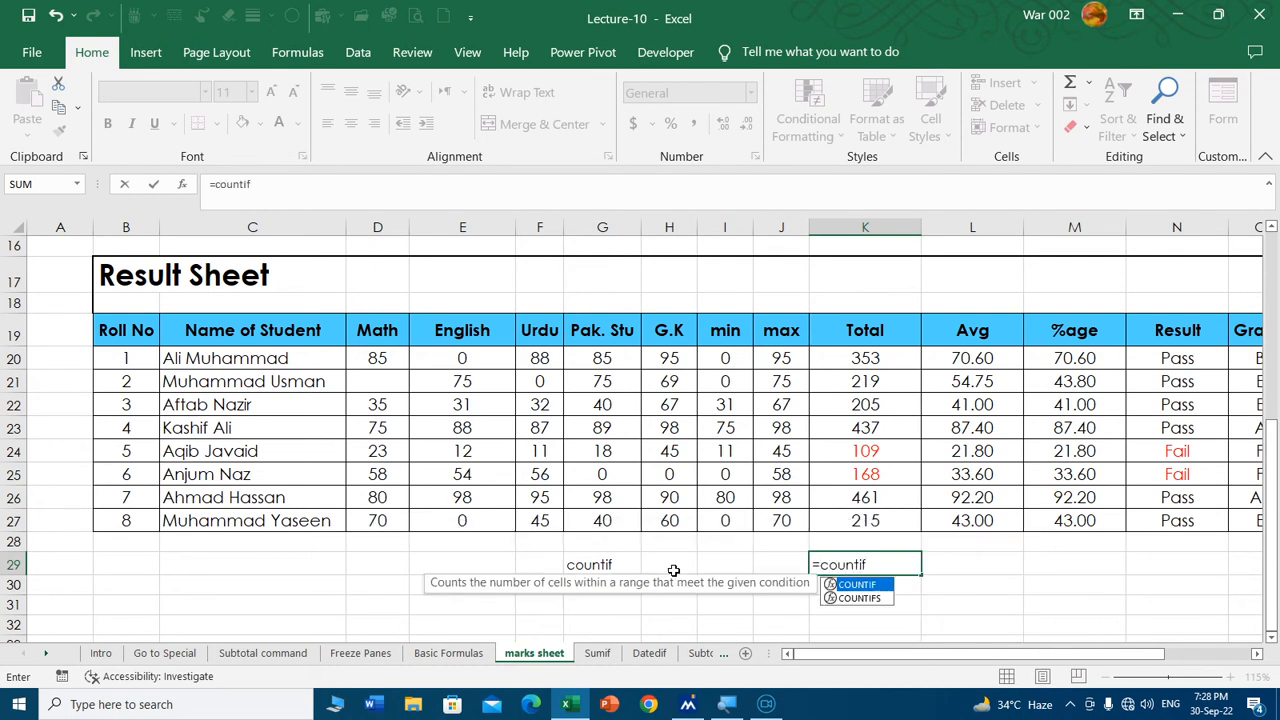
type("(")
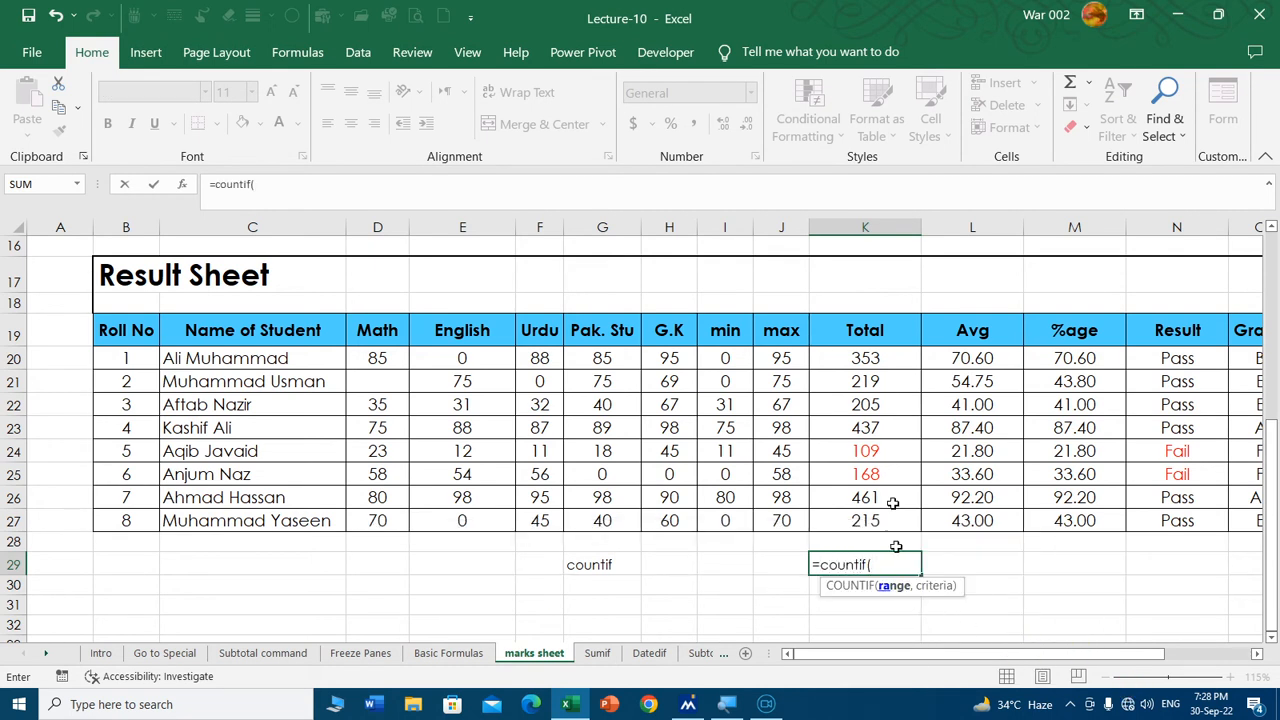
left_click_drag(886, 360, 887, 514)
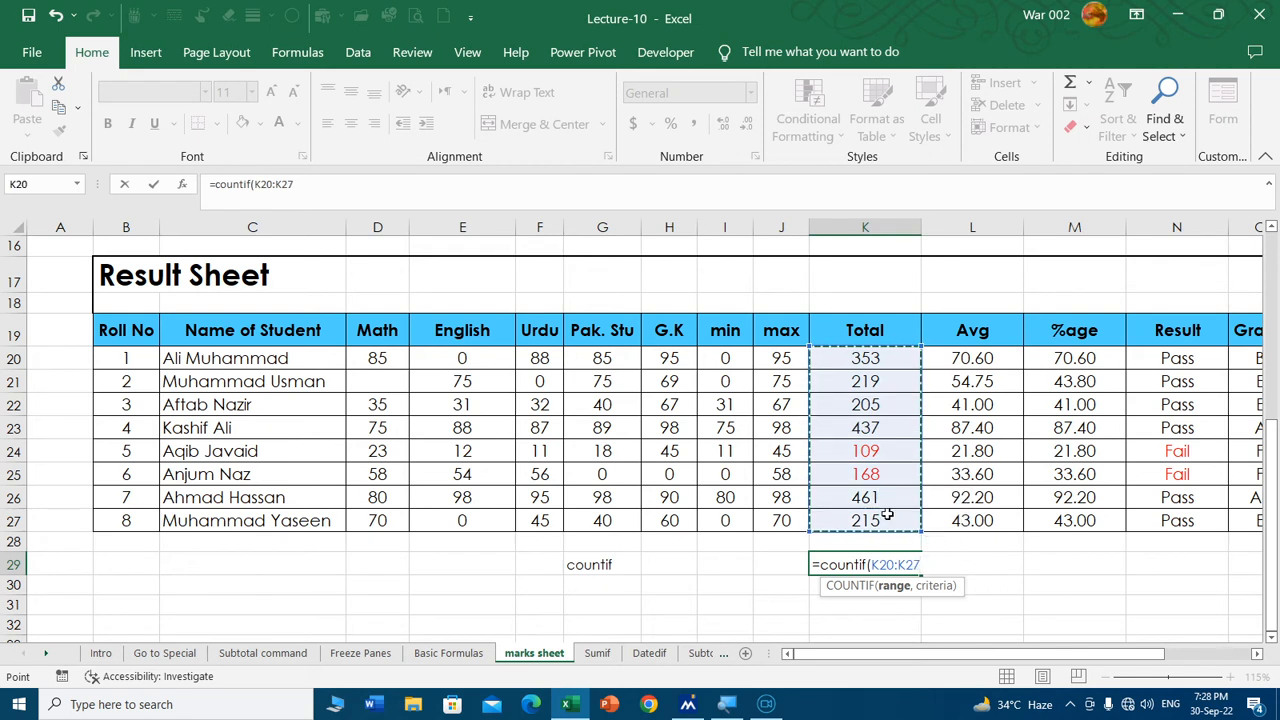
type(",")
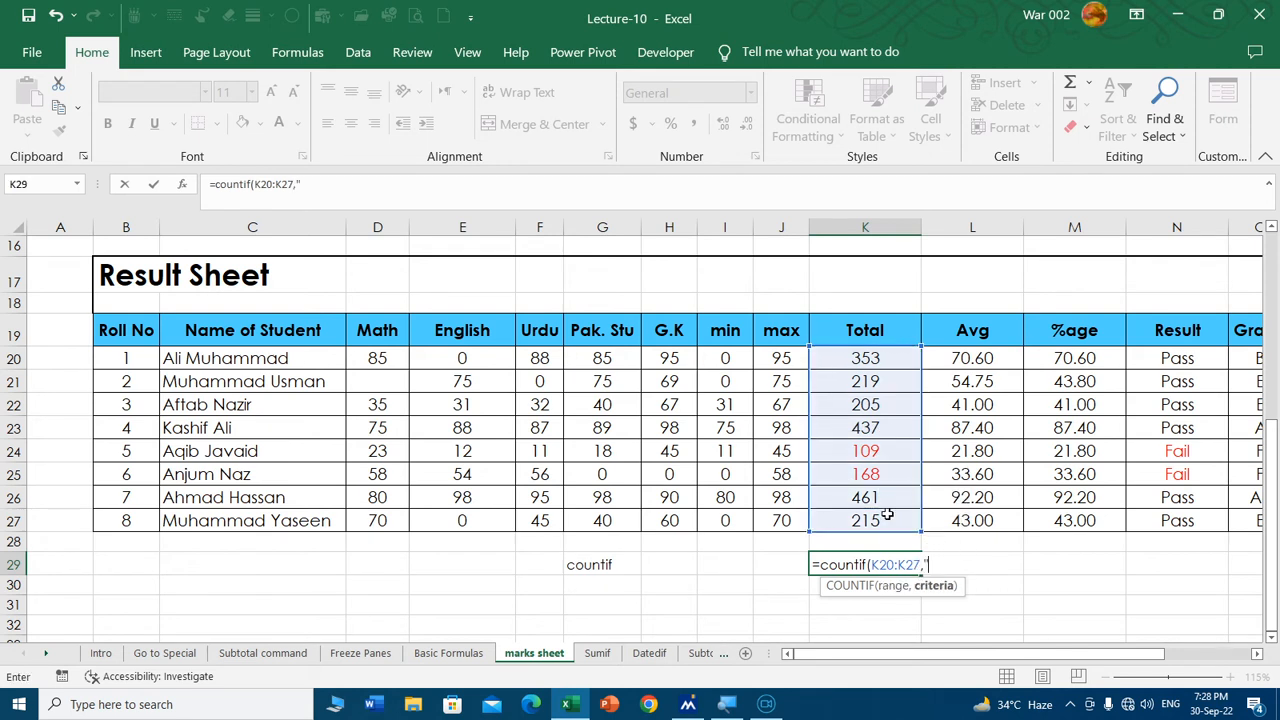
type("\">400\")")
key("Return")
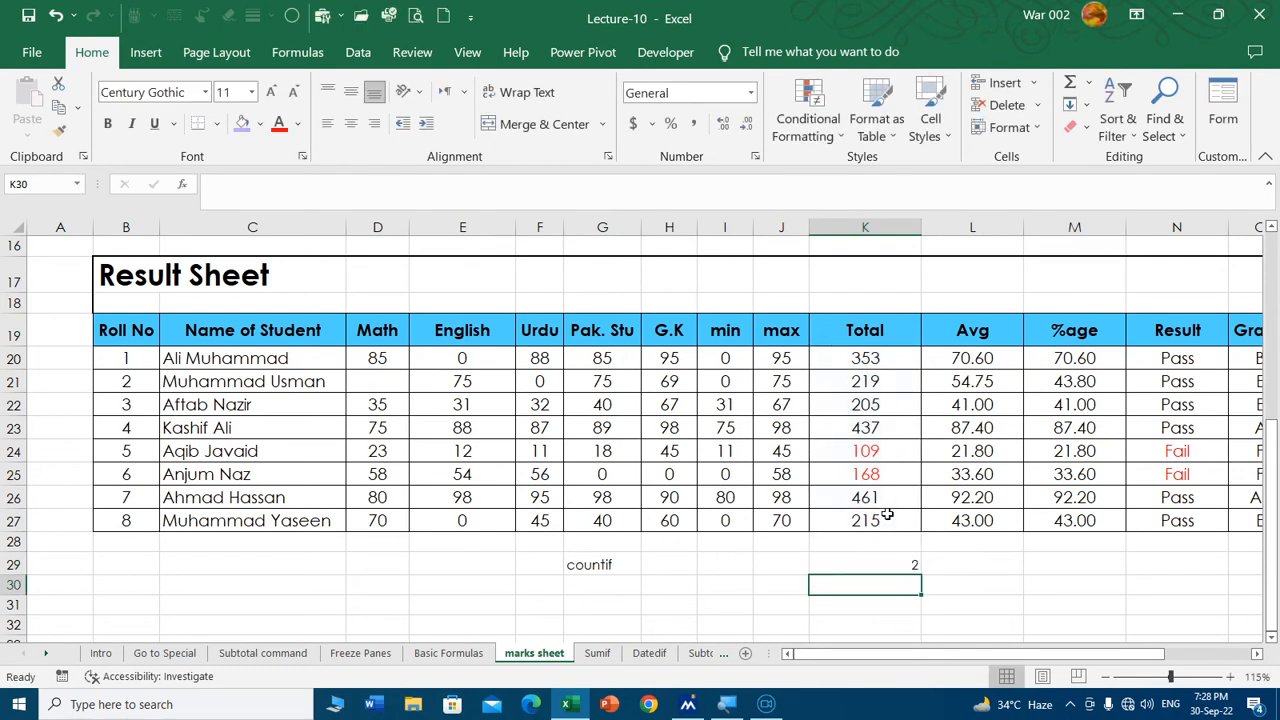
Check the COUNTIF result in K29 against the totals in K26 and K23.
left_click(897, 564)
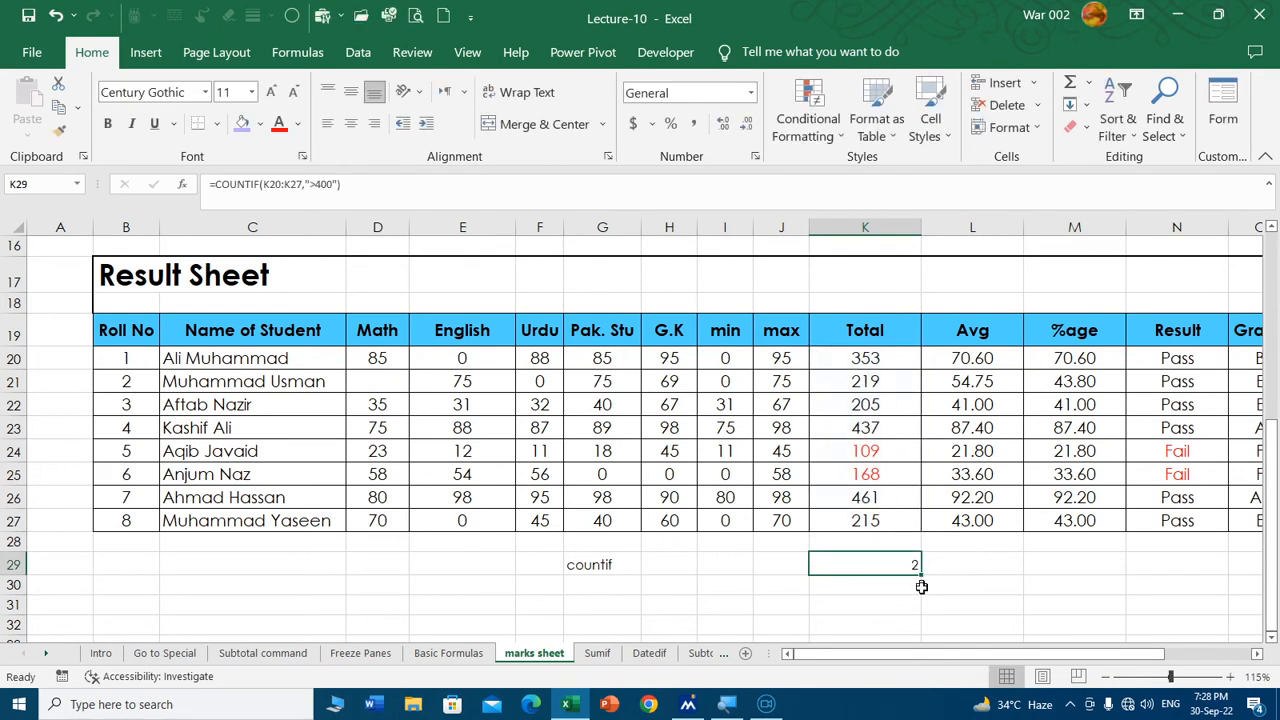
left_click(886, 505)
left_click(890, 428)
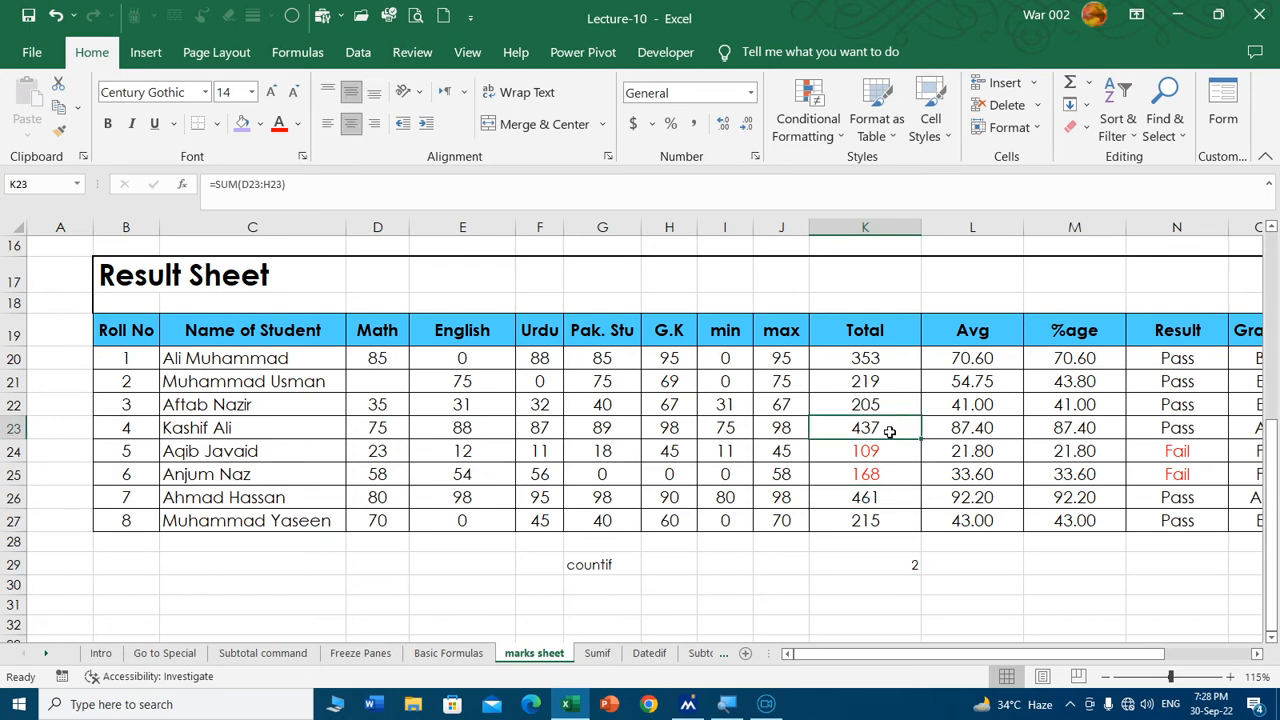
left_click(855, 566)
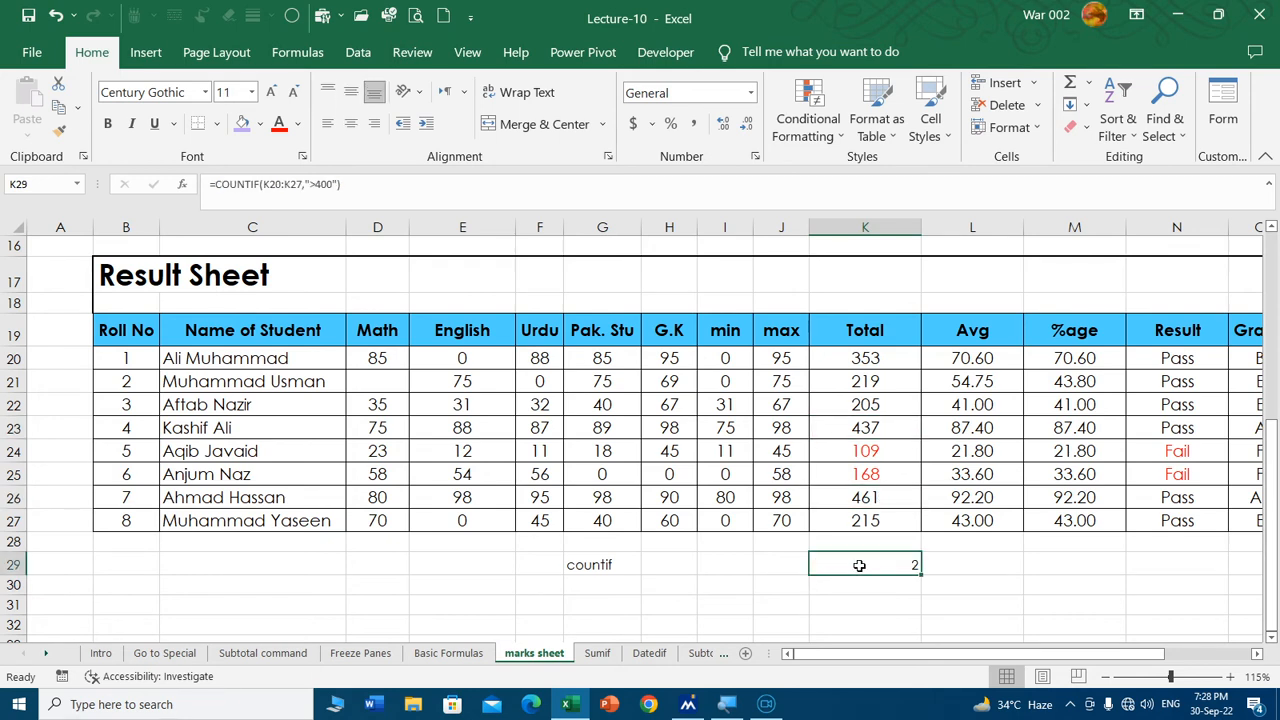
Return to the Basic Formulas sheet and make the Sumif description in F6 bold.
left_click(456, 656)
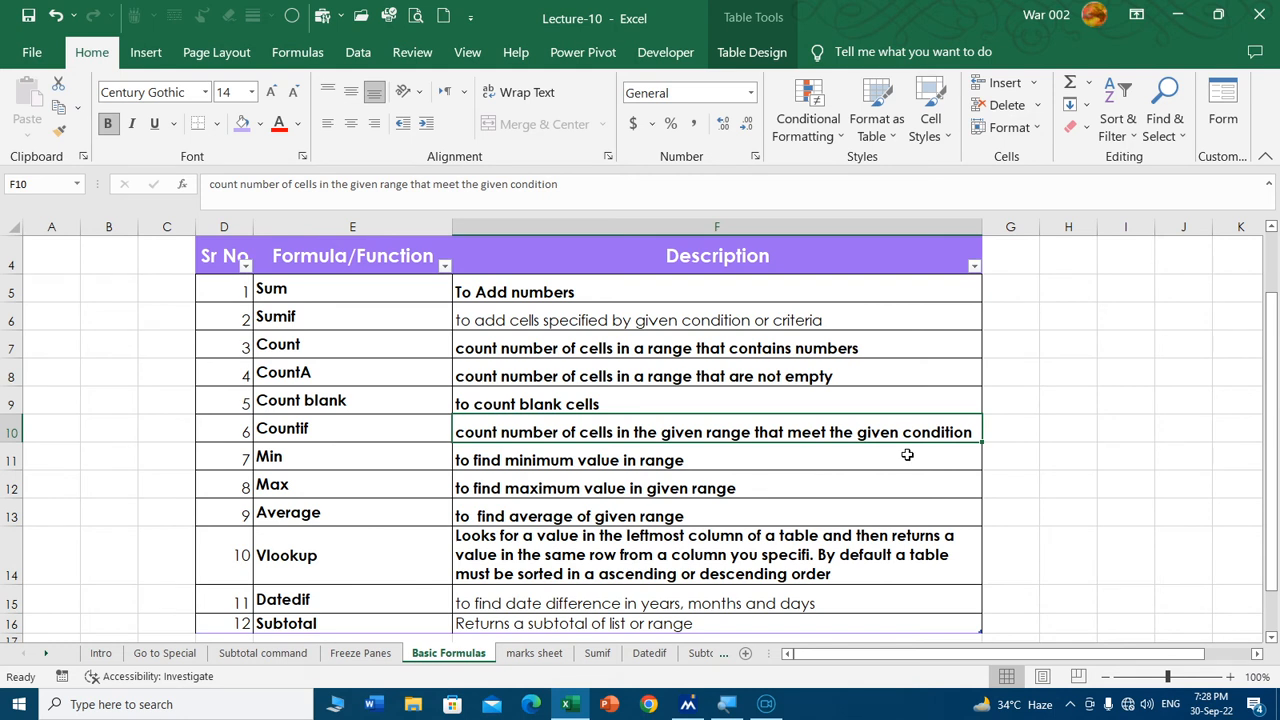
left_click(505, 318)
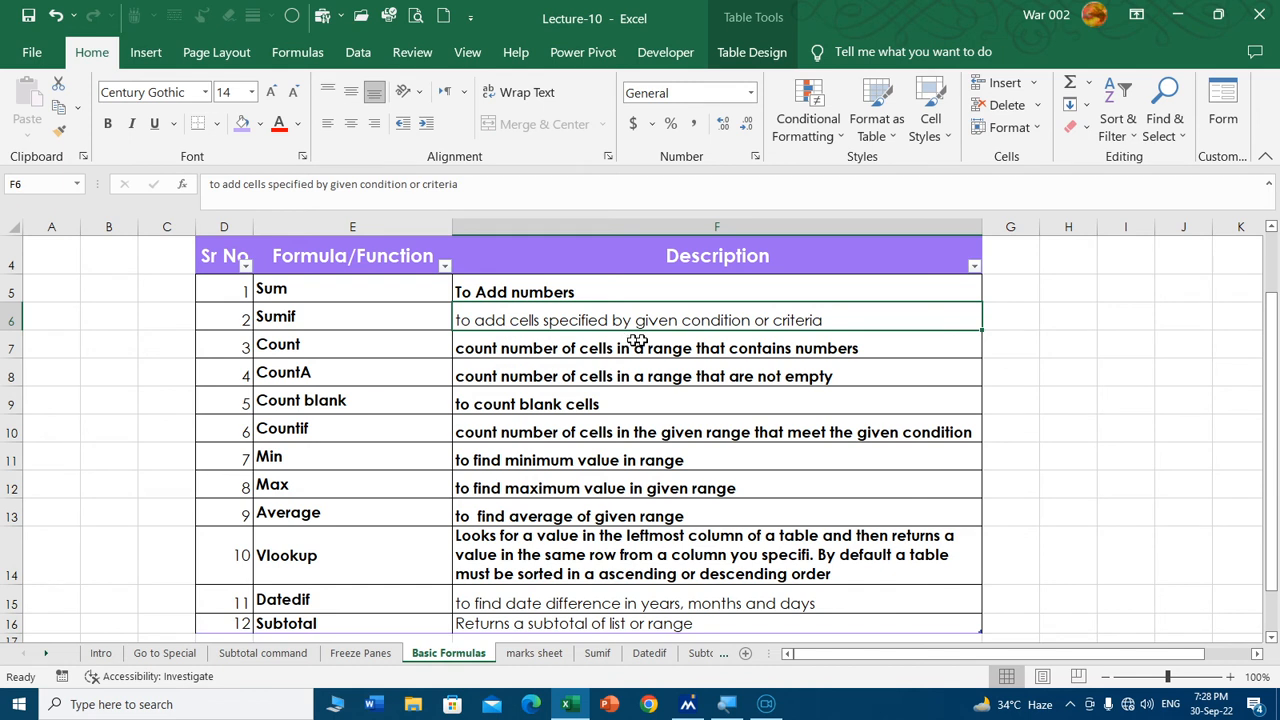
left_click(107, 123)
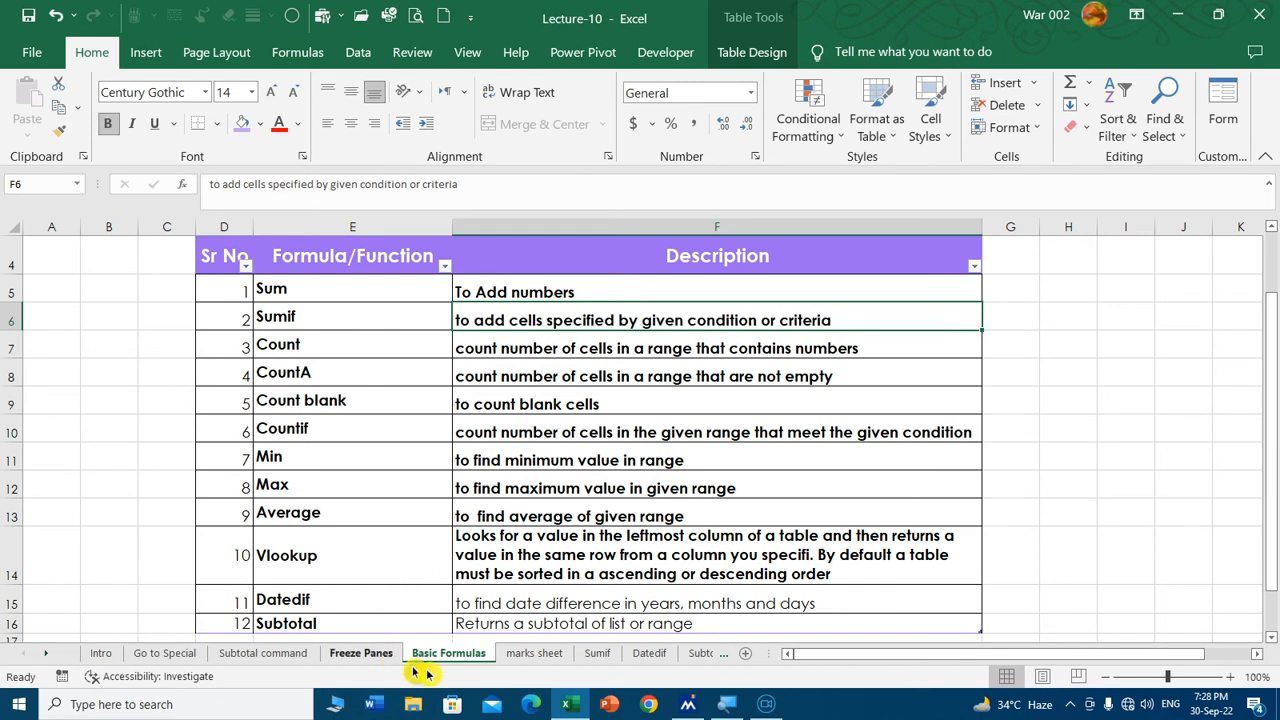
On the Sumif sheet, set the region criterion in E21 to "south".
left_click(597, 653)
scroll(343, 450, "up", 1)
scroll(350, 530, "down", 2)
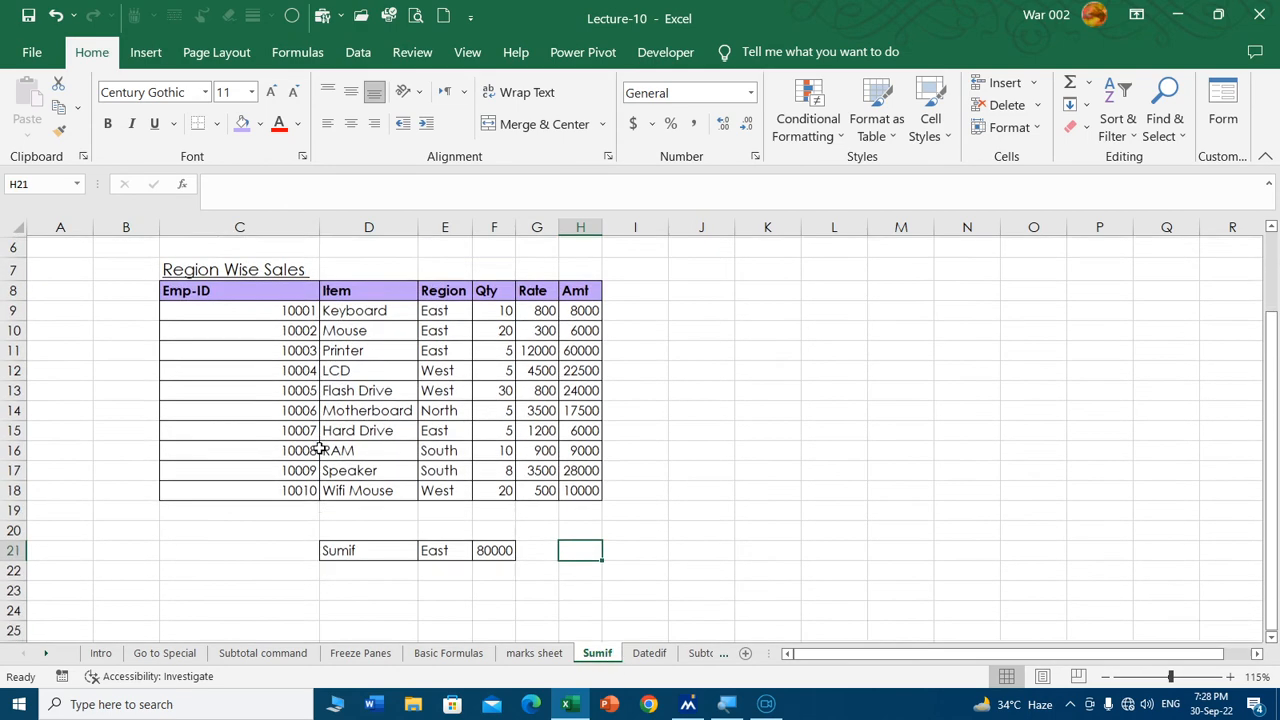
scroll(400, 510, "up", 1)
scroll(417, 517, "up", 1)
left_click(443, 550)
mouse_move(566, 706)
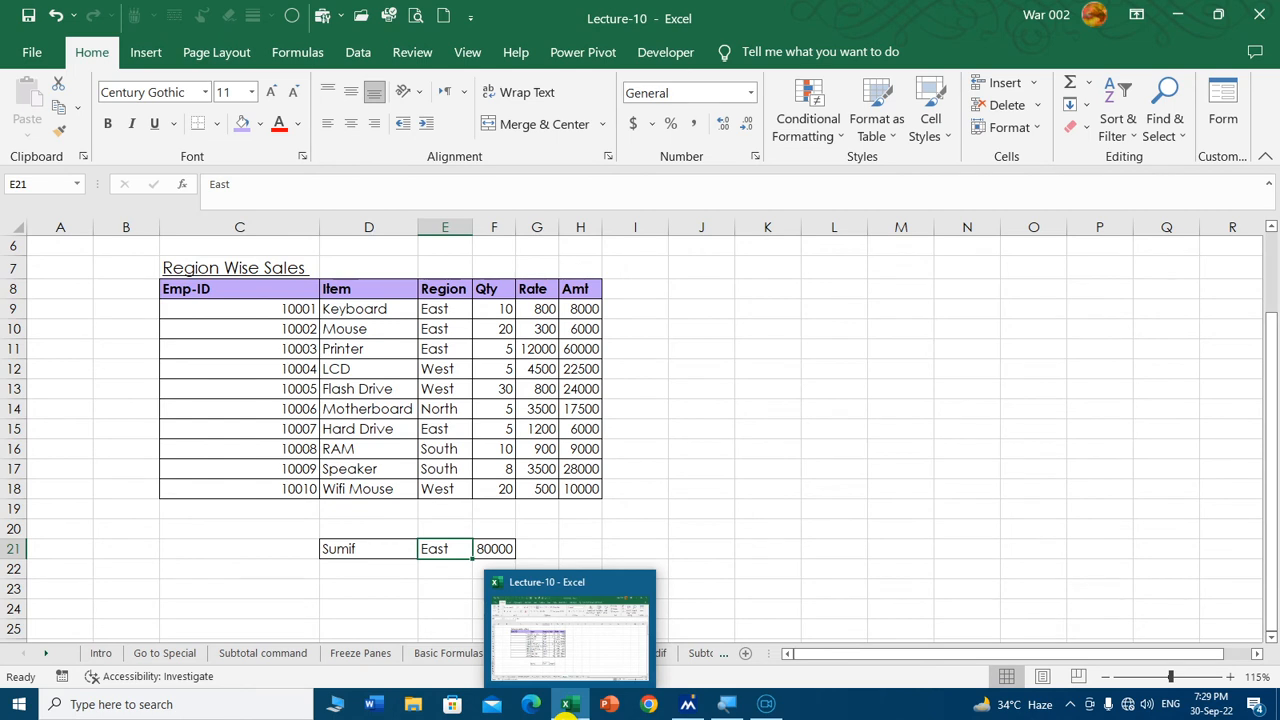
type("south")
key("Return")
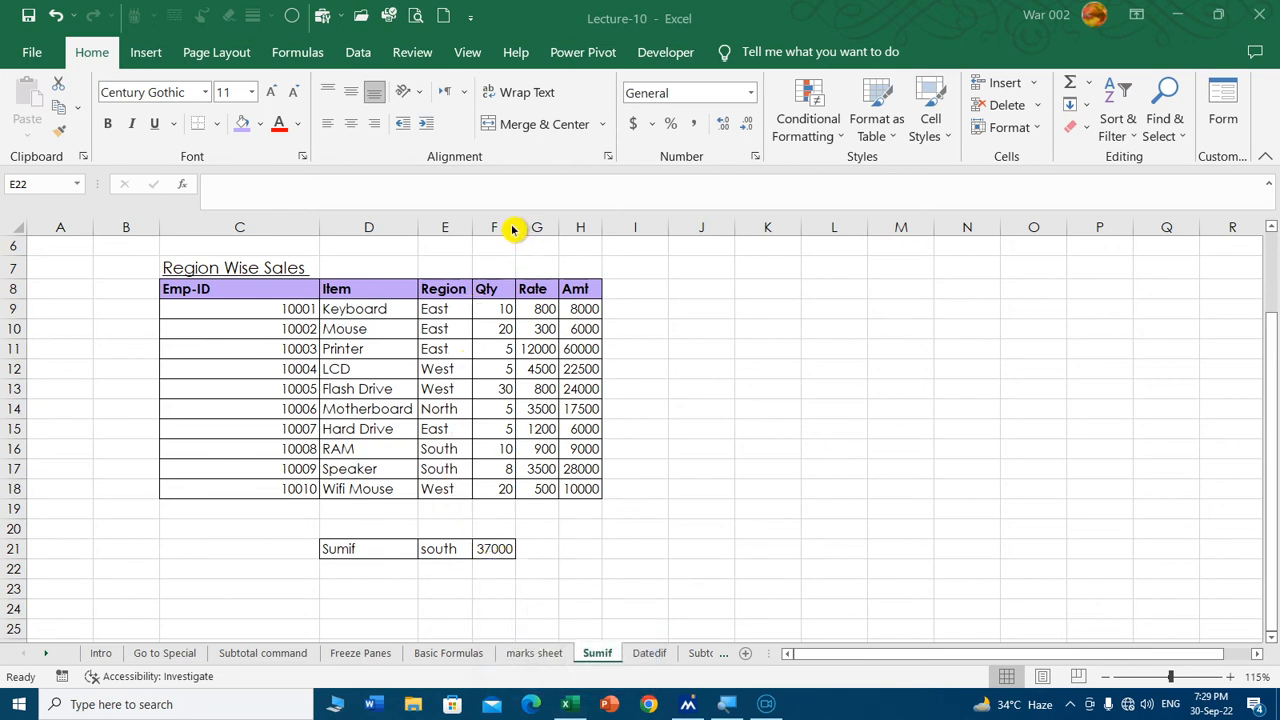
Widen the Qty column F and review the arguments of the SUMIF formula in F21.
left_click(504, 307)
left_click_drag(509, 227, 581, 290)
left_click(575, 558)
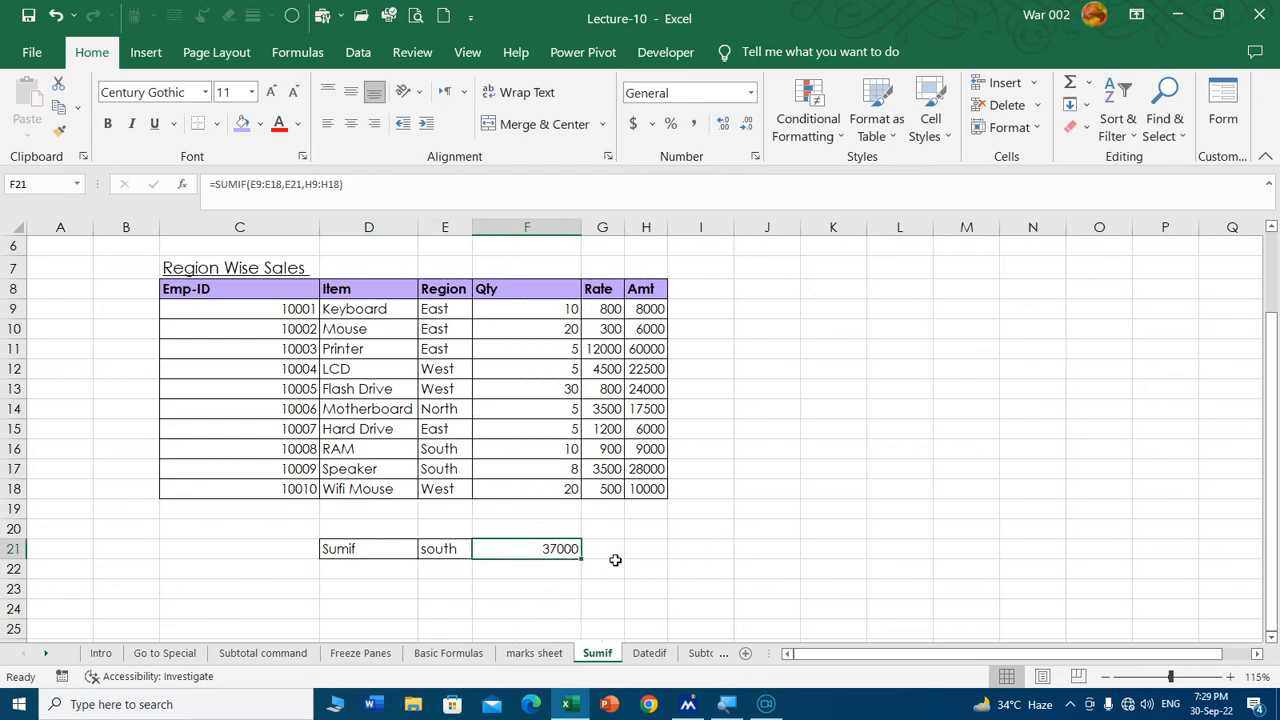
scroll(929, 464, "up", 1, "ctrl")
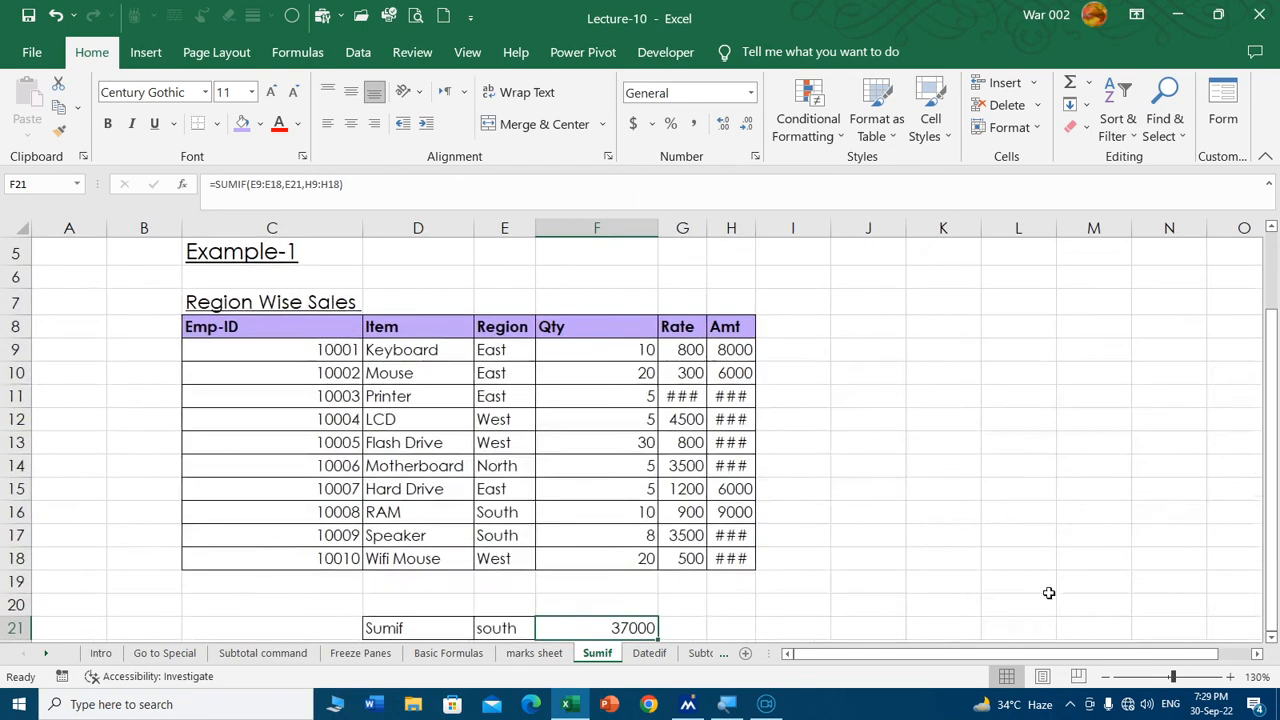
scroll(641, 614, "down", 1)
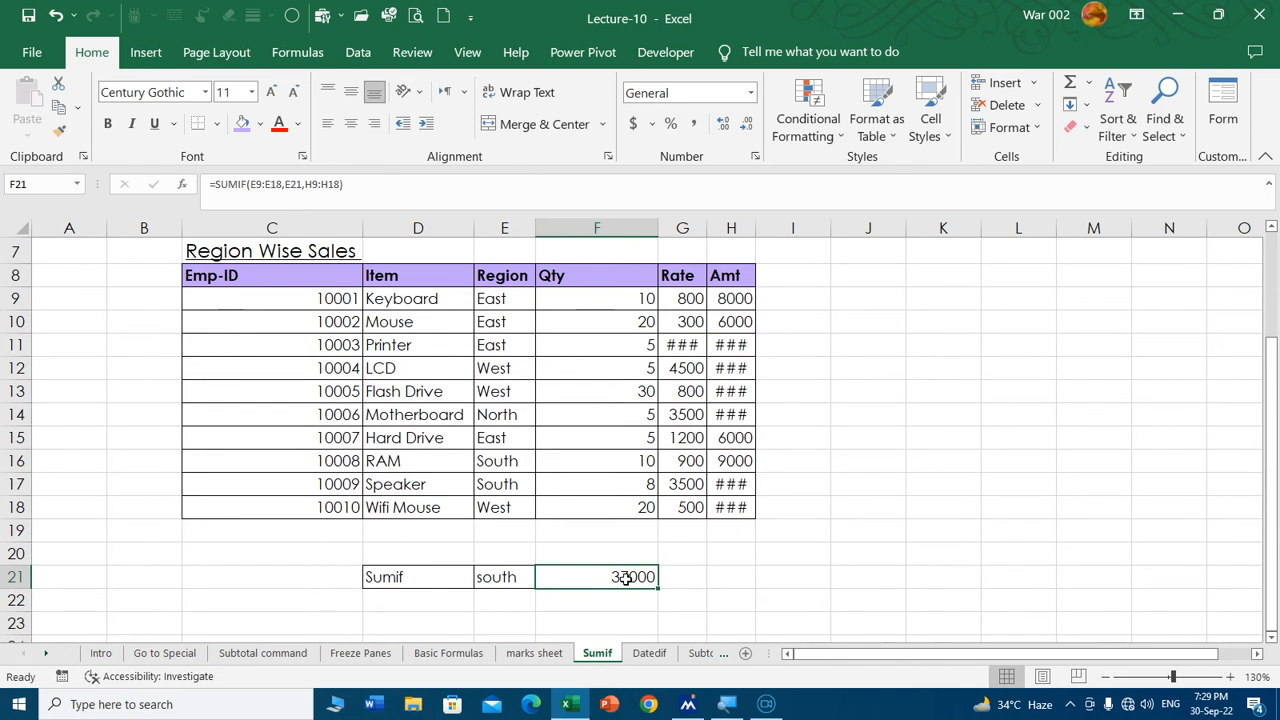
double_click(620, 577)
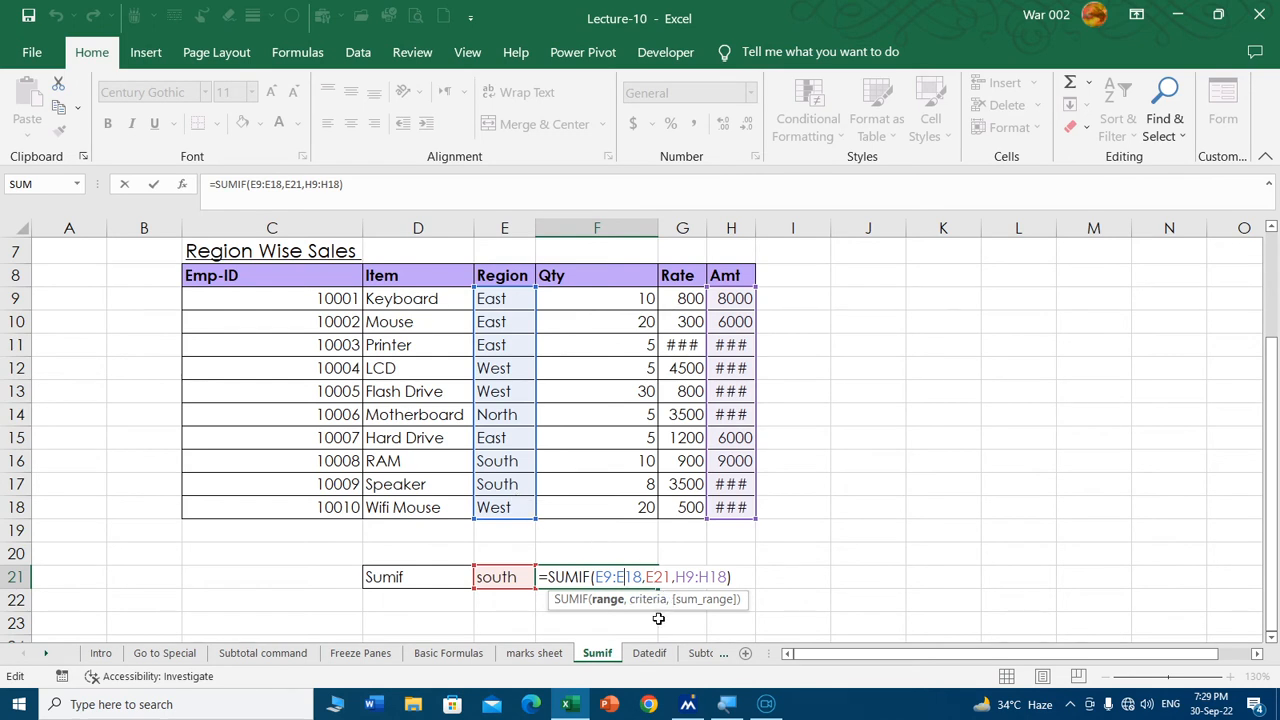
key("ctrl+Return")
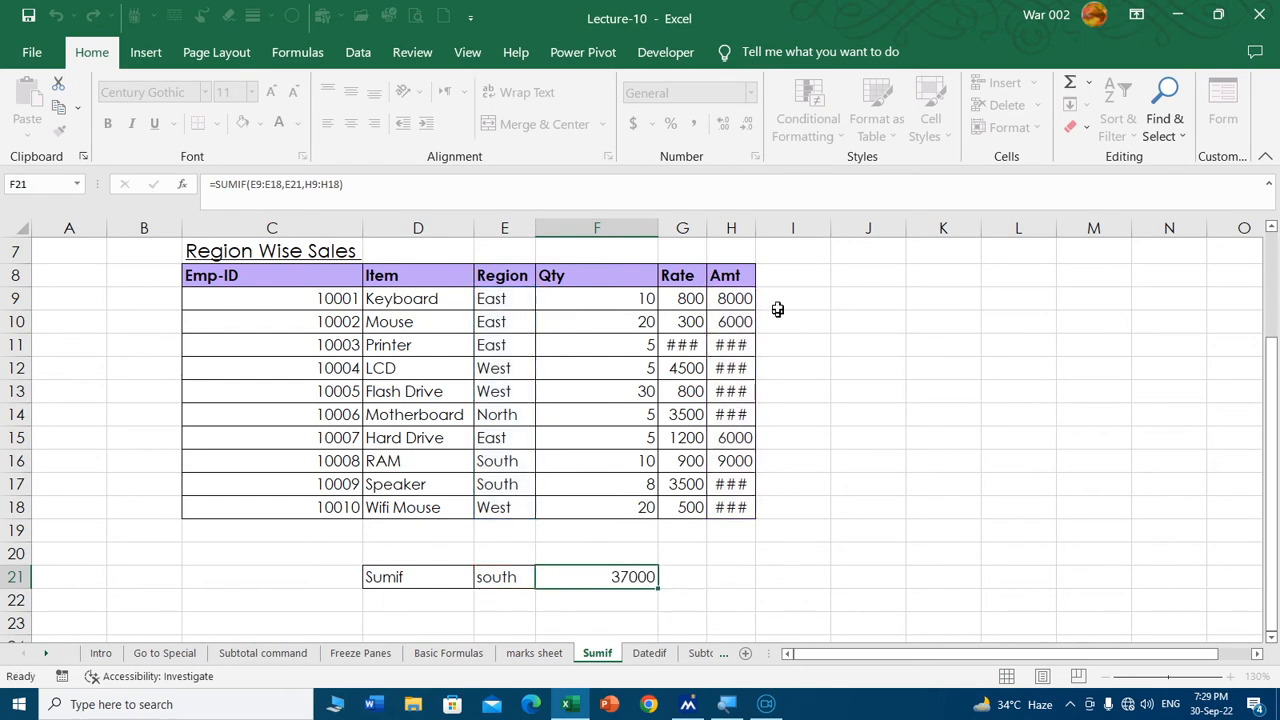
Autofit the widths of the Amt and Rate columns.
double_click(757, 228)
double_click(706, 228)
scroll(530, 450, "down", 1)
left_click(443, 534)
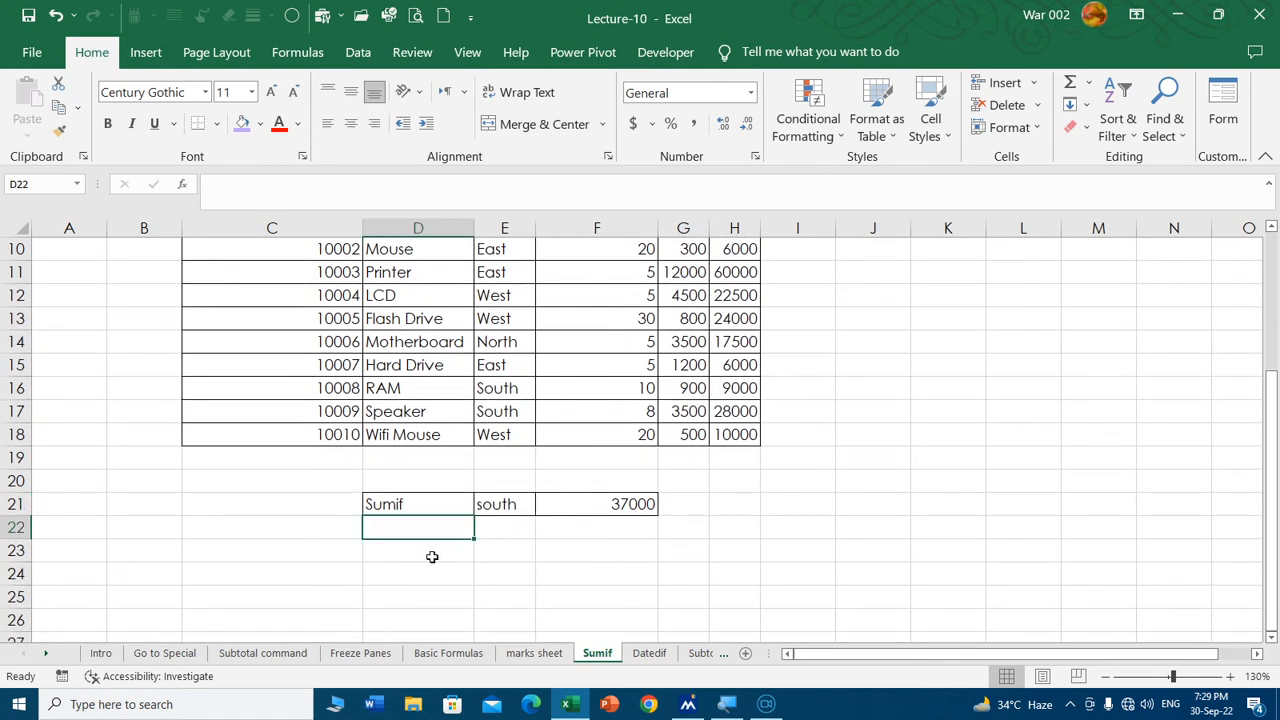
Clear the SUMIF formula in F21 and the region criterion in E21.
left_click(596, 504)
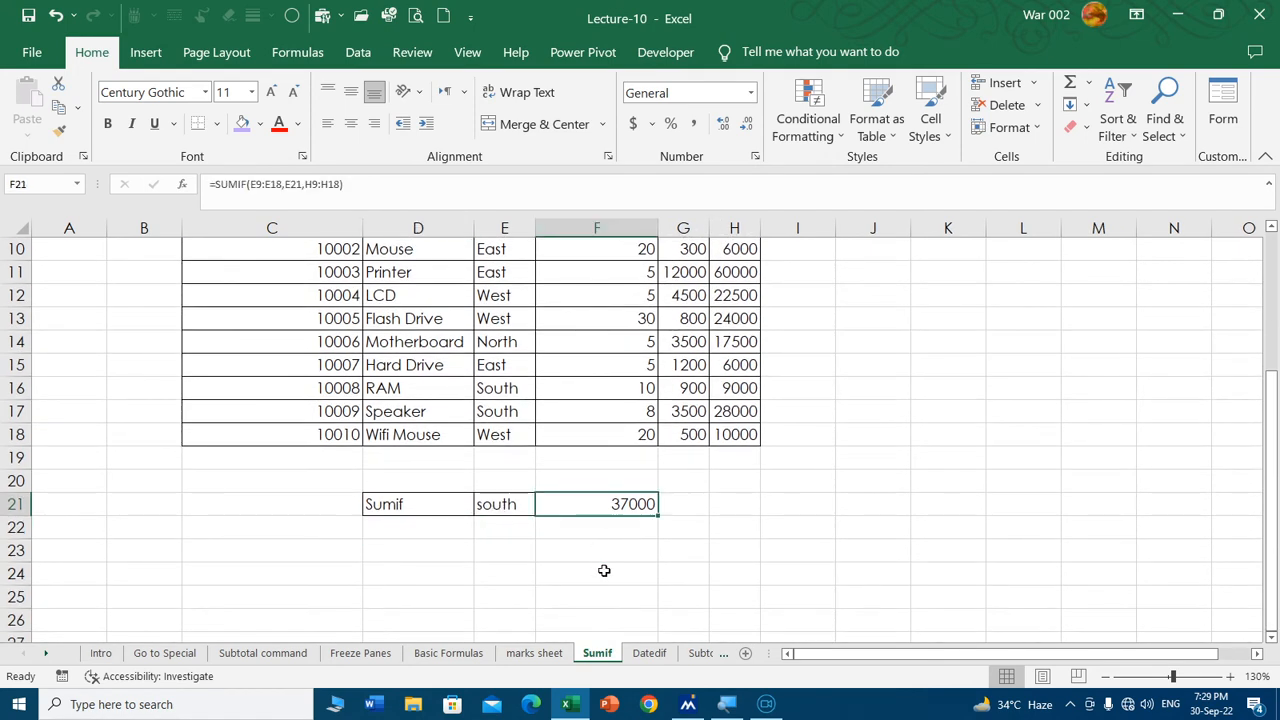
key("Delete")
left_click(518, 504)
key("Delete")
Begin a SUMIF formula in F21 with the Region cells E9:E18 as the range.
left_click(596, 505)
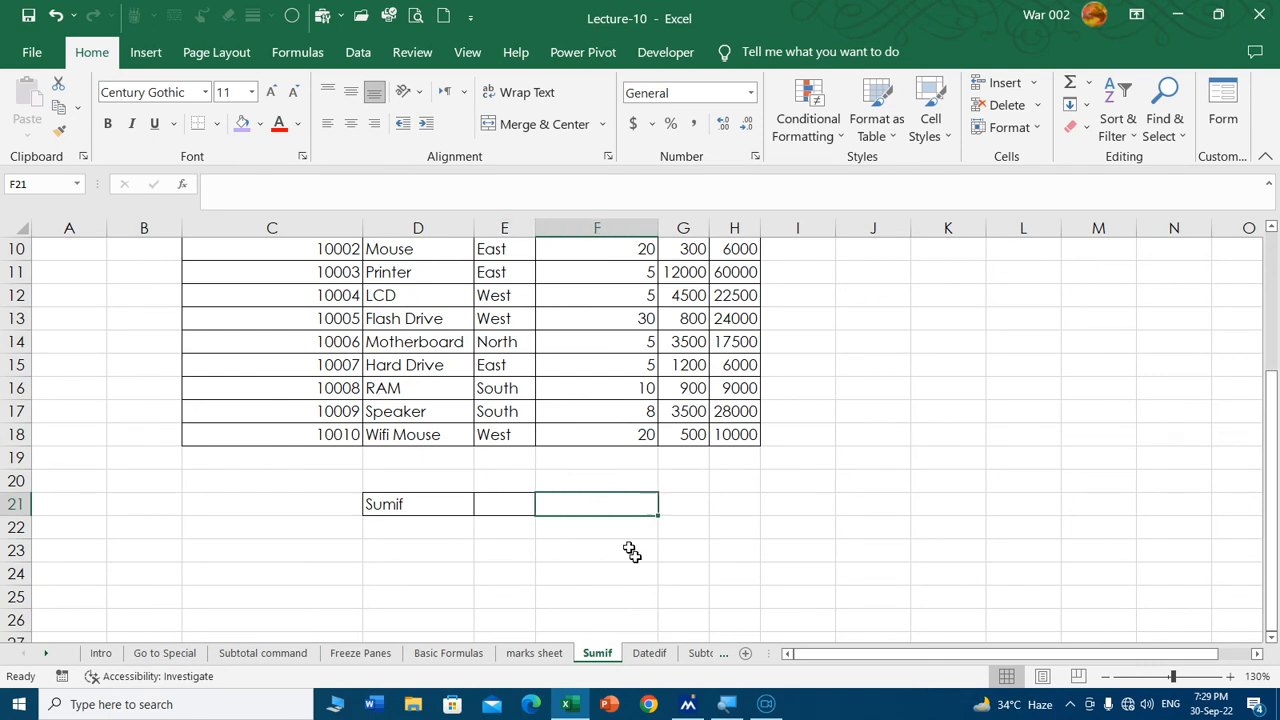
type("=sum")
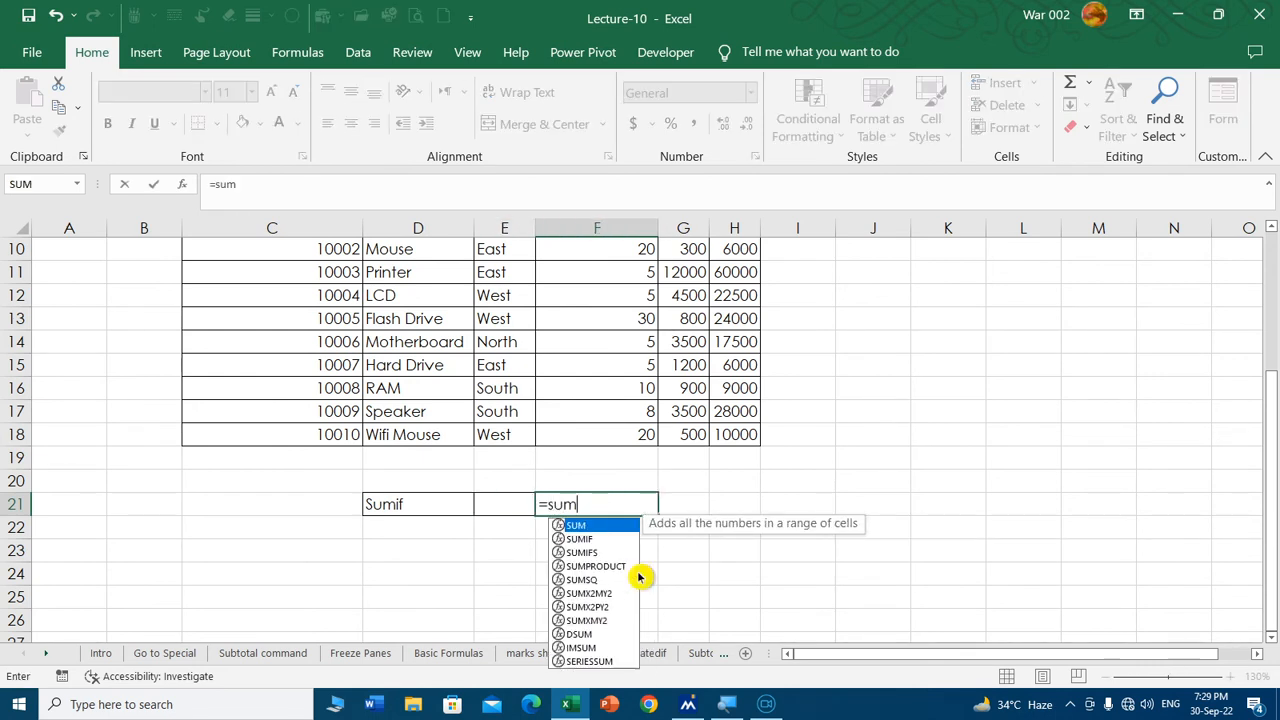
type("if (")
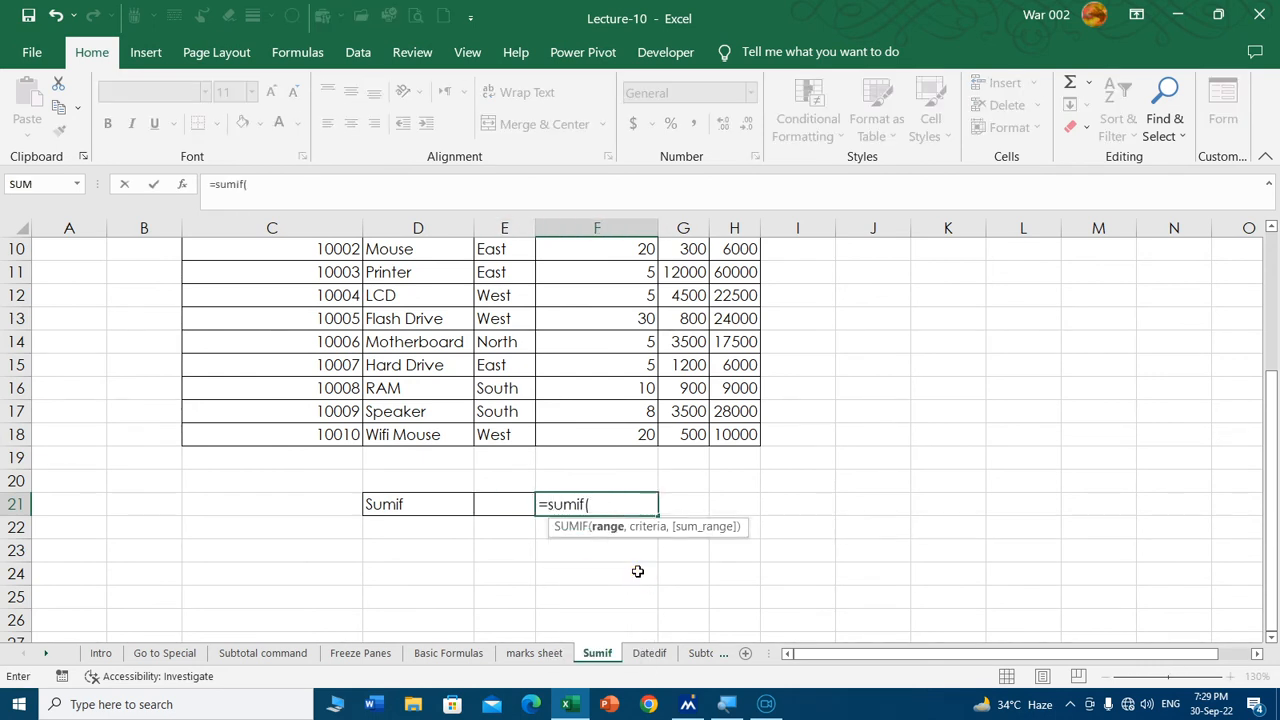
scroll(574, 480, "up", 3)
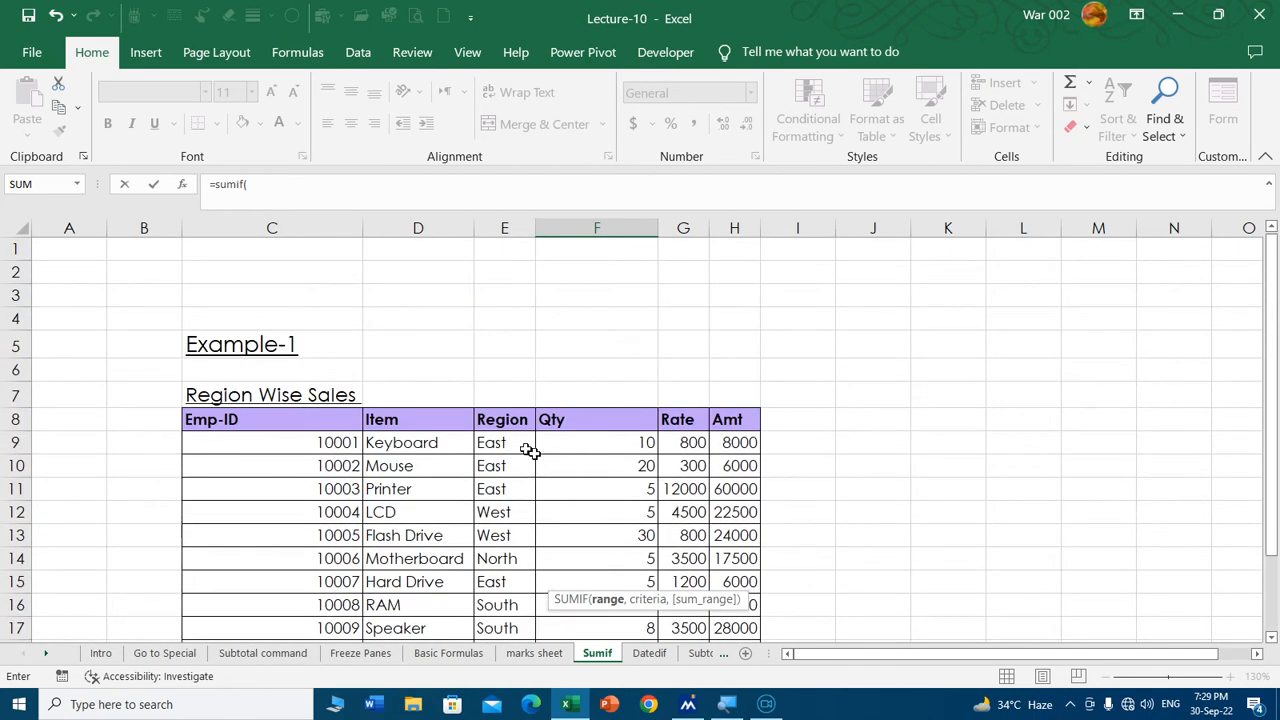
left_click_drag(515, 443, 513, 603)
scroll(797, 370, "down", 2)
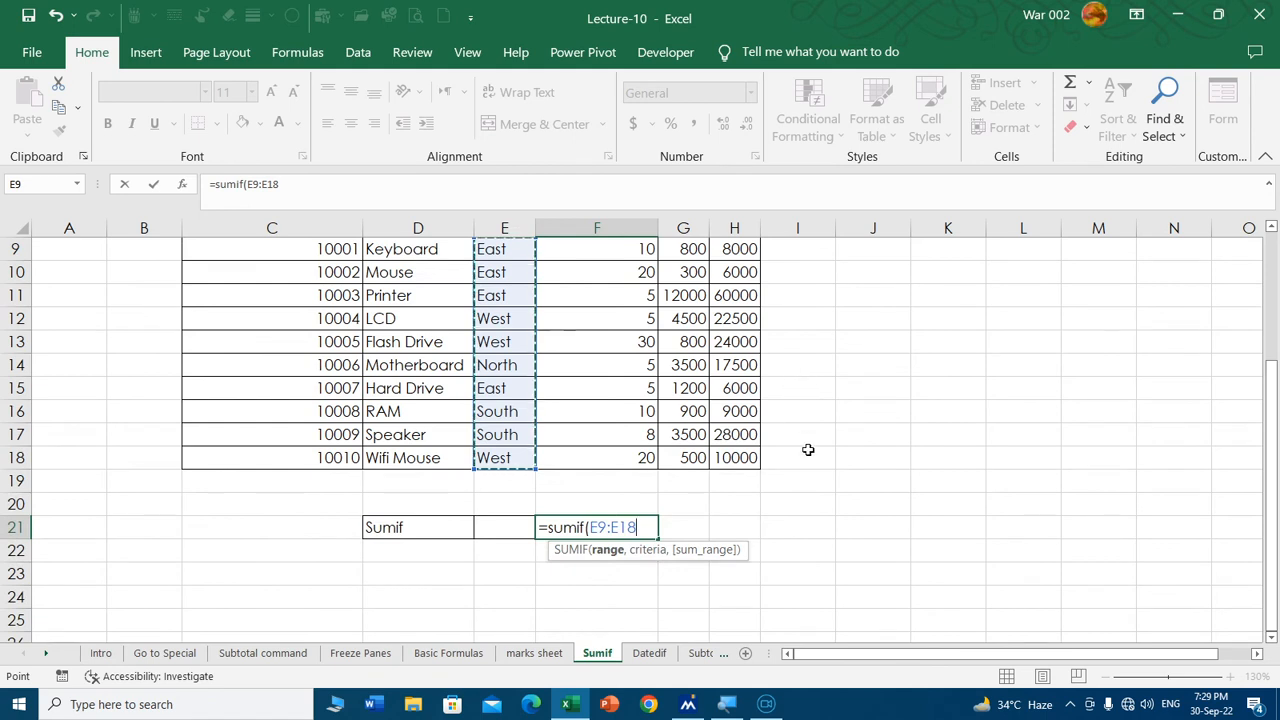
type(",")
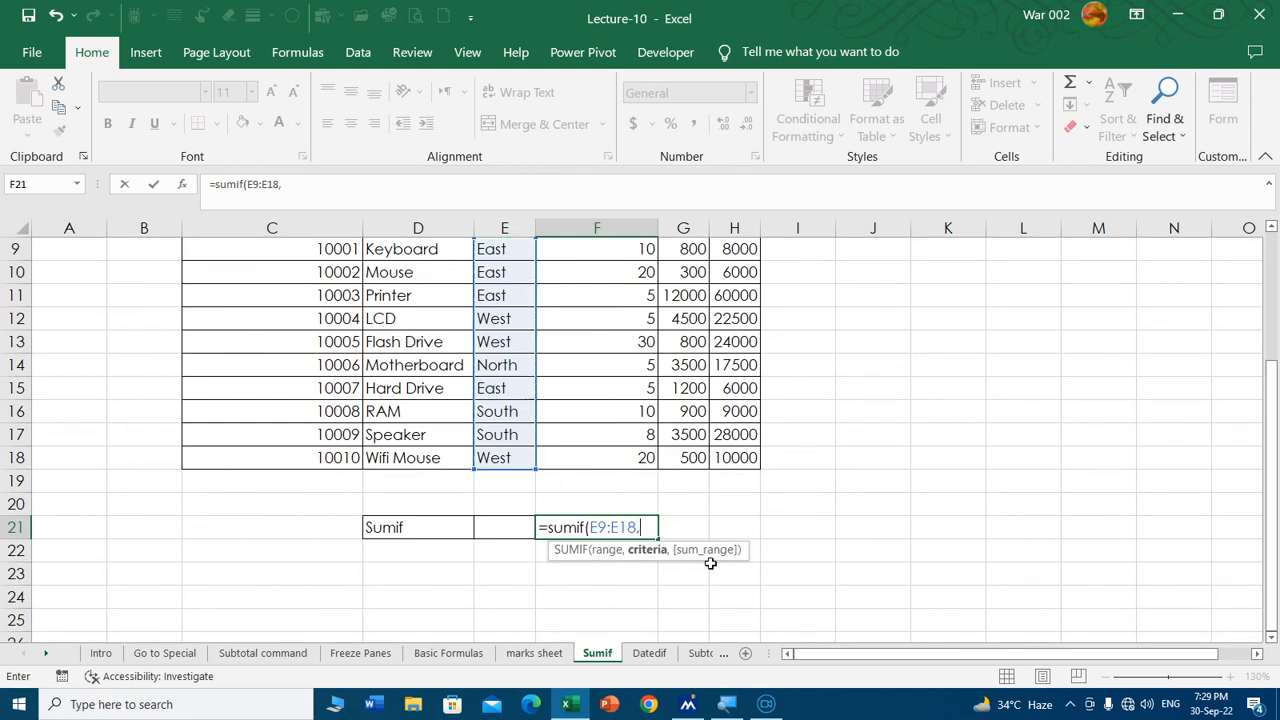
Complete the SUMIF formula in F21 with E21 as the criteria and the Amt cells H9:H18 as the sum range.
left_click(511, 533)
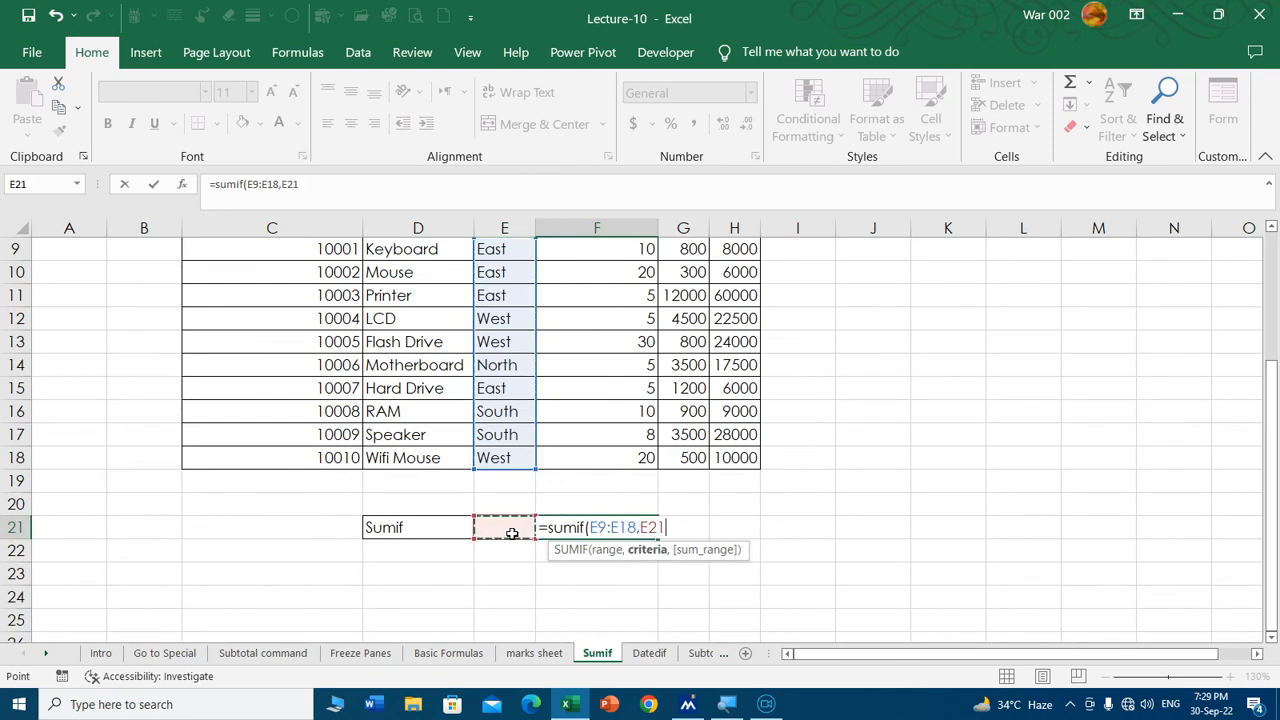
type(",")
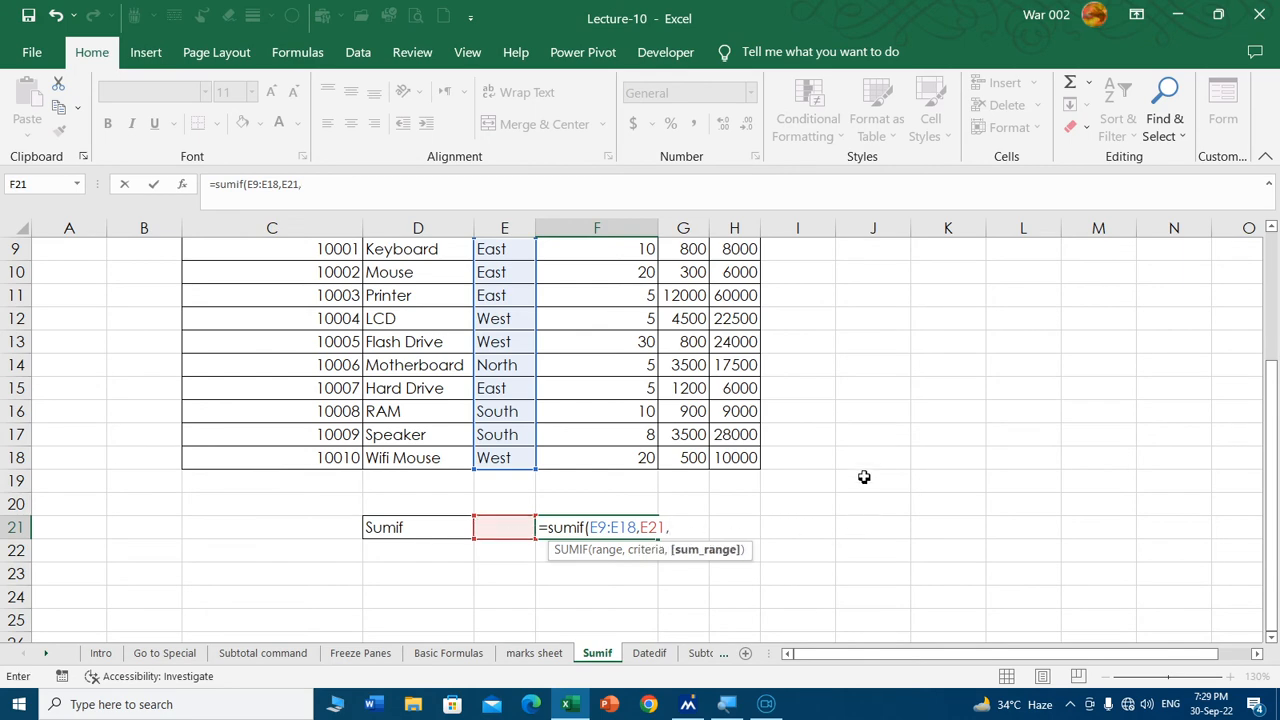
scroll(860, 463, "up", 2)
left_click_drag(735, 395, 737, 603)
scroll(962, 426, "down", 2)
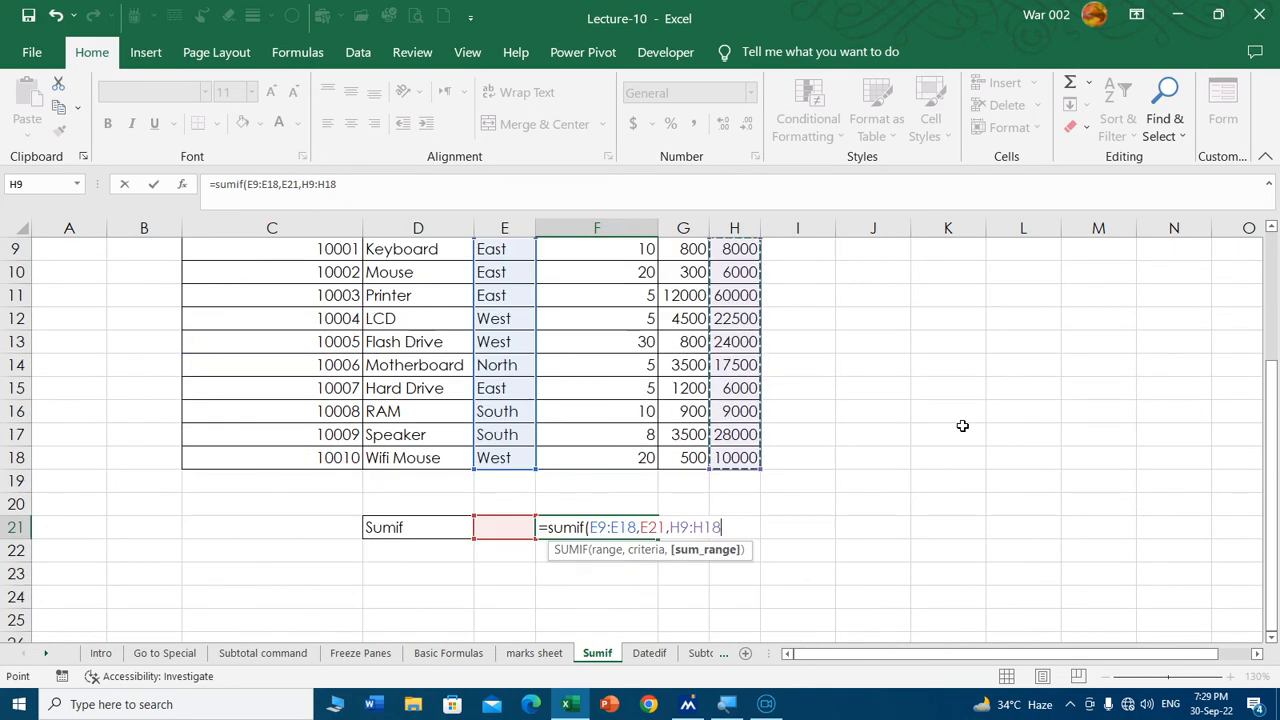
type(")")
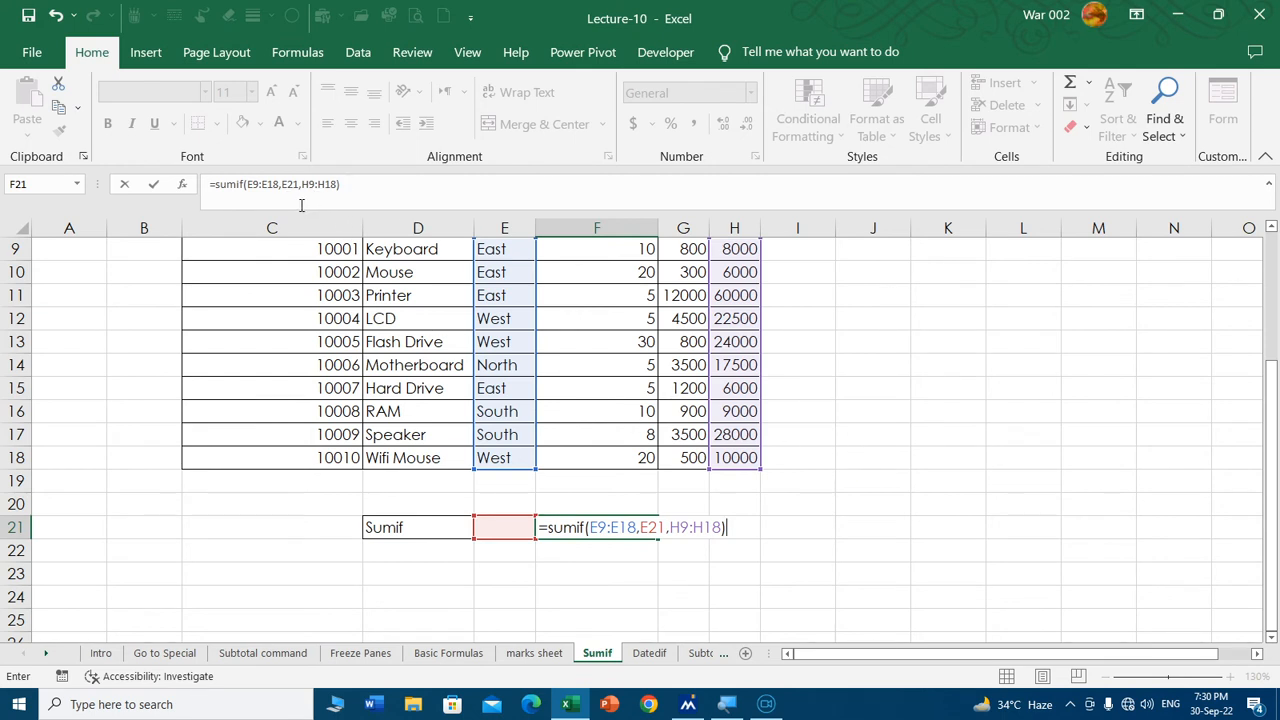
left_click(617, 527)
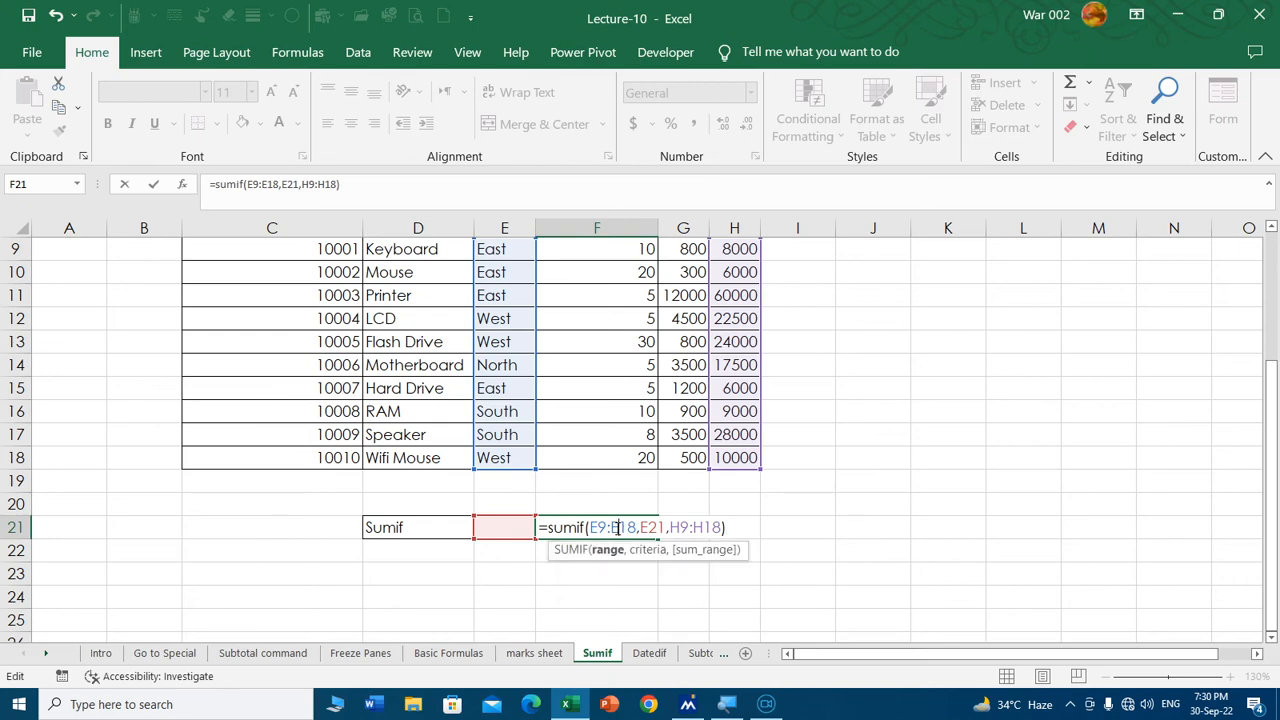
scroll(515, 380, "up", 1)
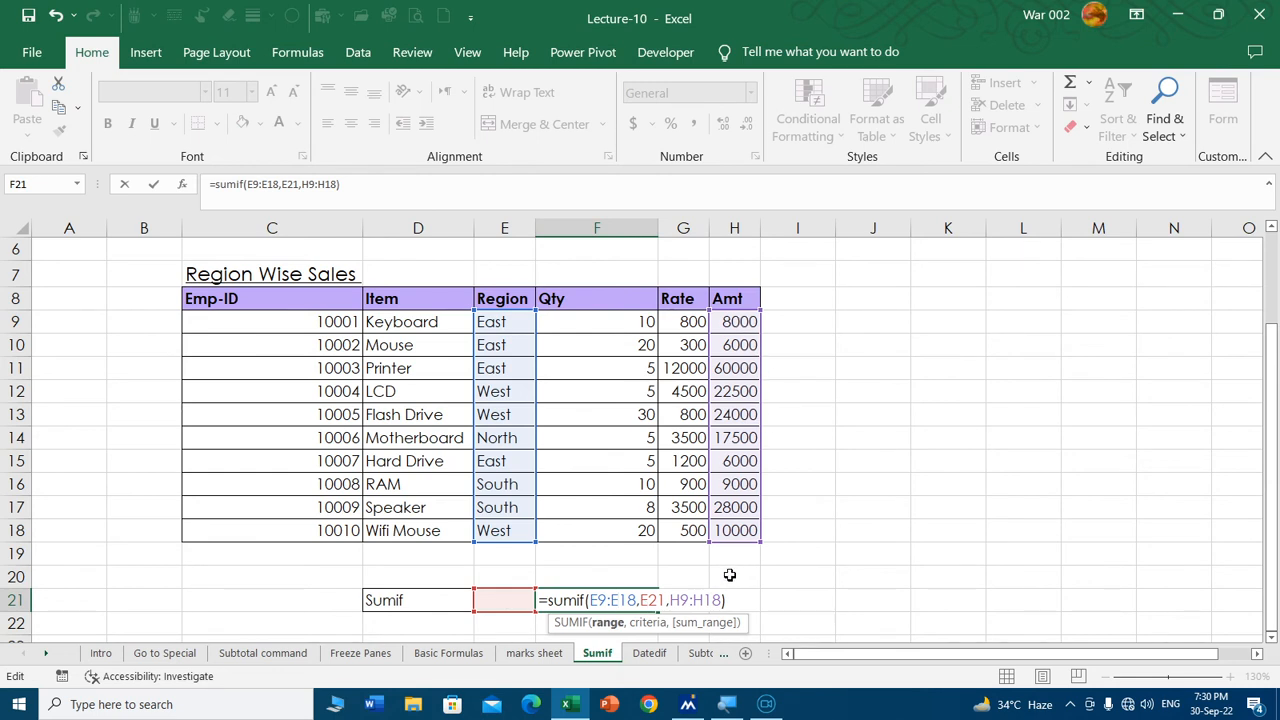
key("Return")
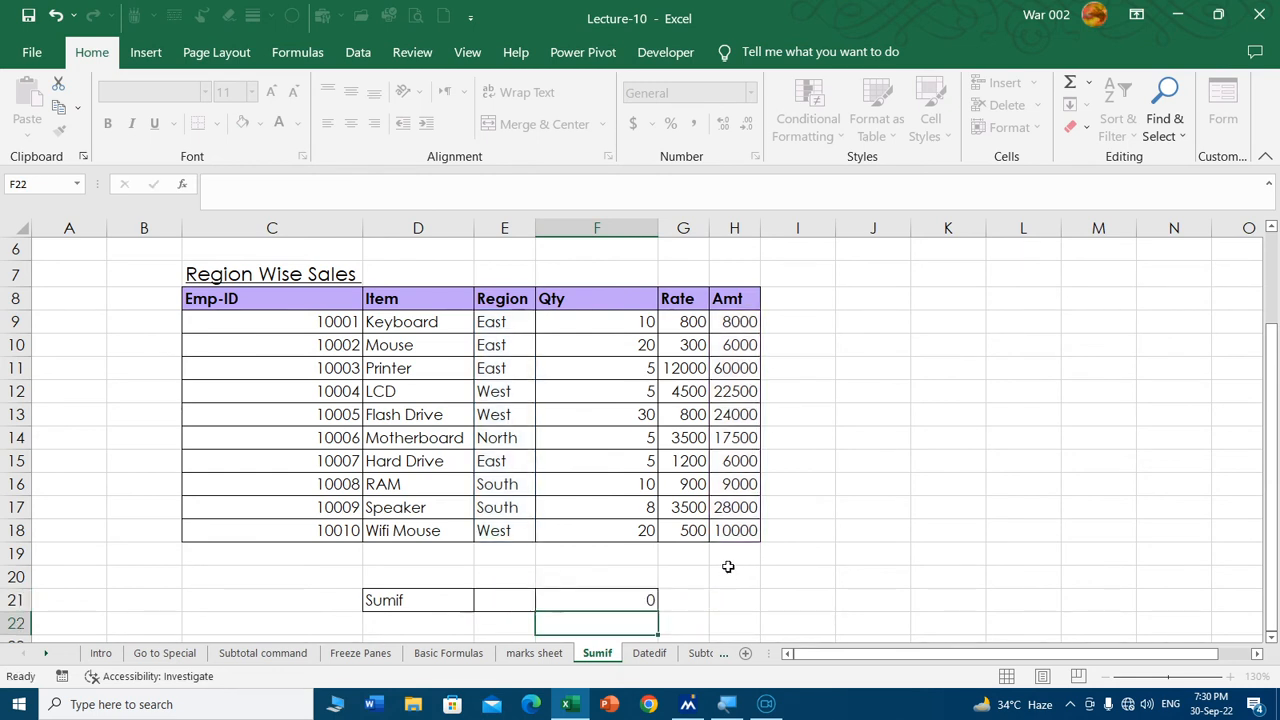
Set the region criterion in E21 to "East".
left_click(519, 602)
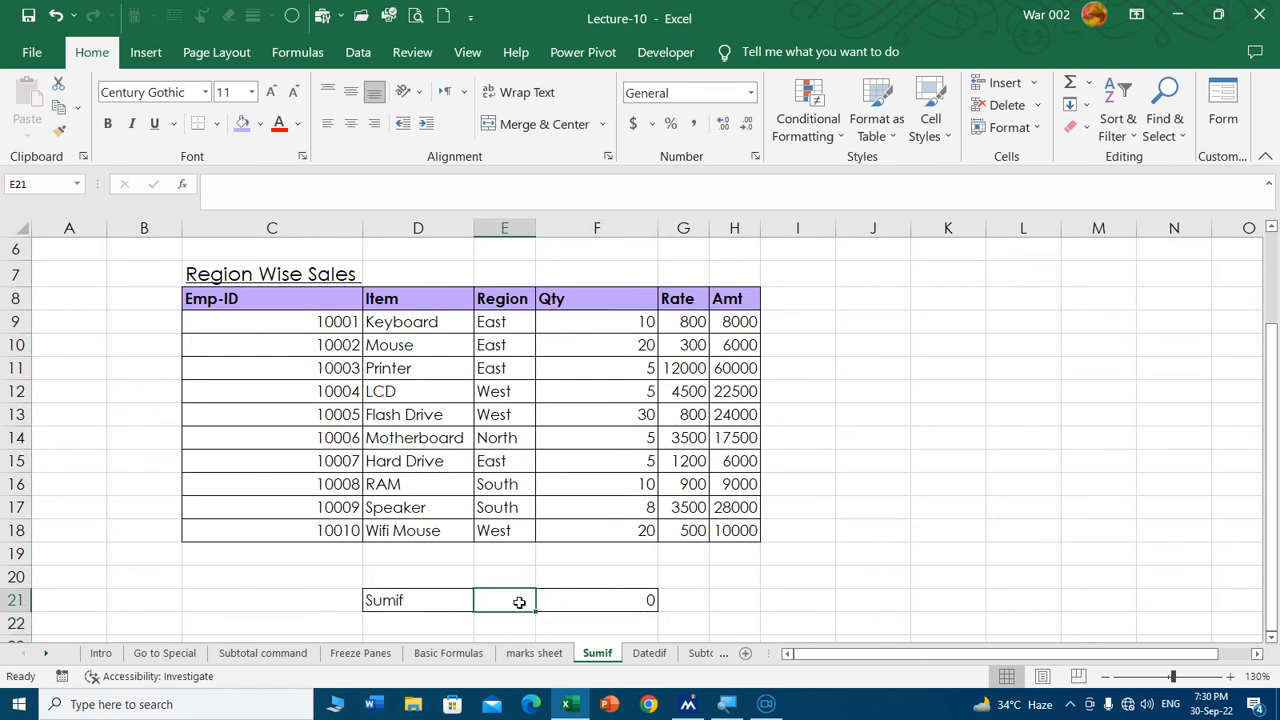
type("e")
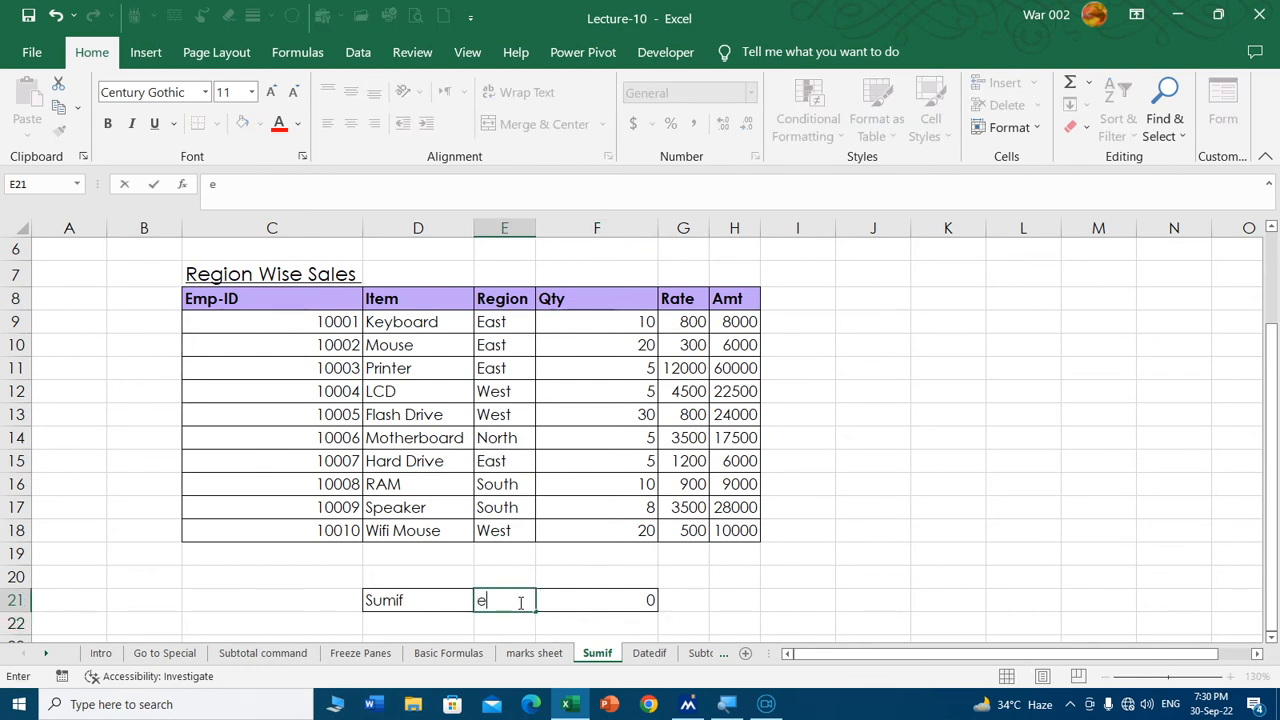
type("ast")
key("Return")
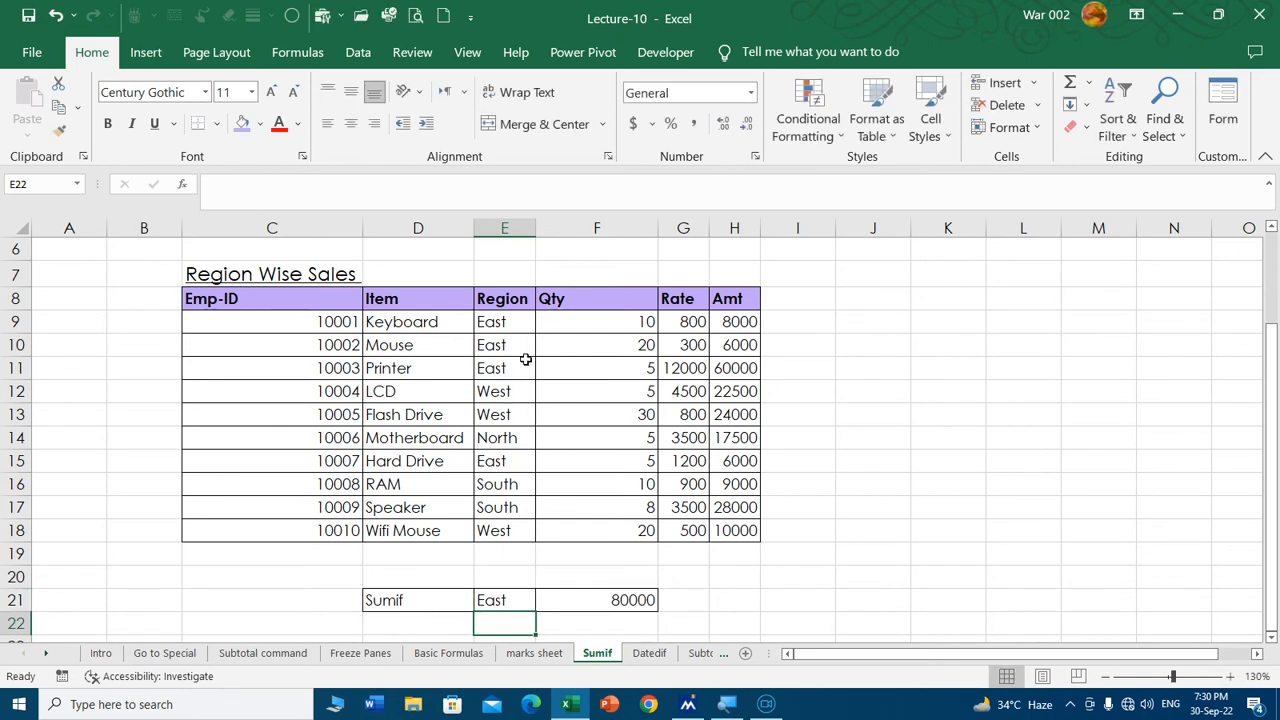
Select the Amt values of all East rows, H9:H11 and H15, to check their sum against F21.
left_click_drag(750, 326, 743, 370)
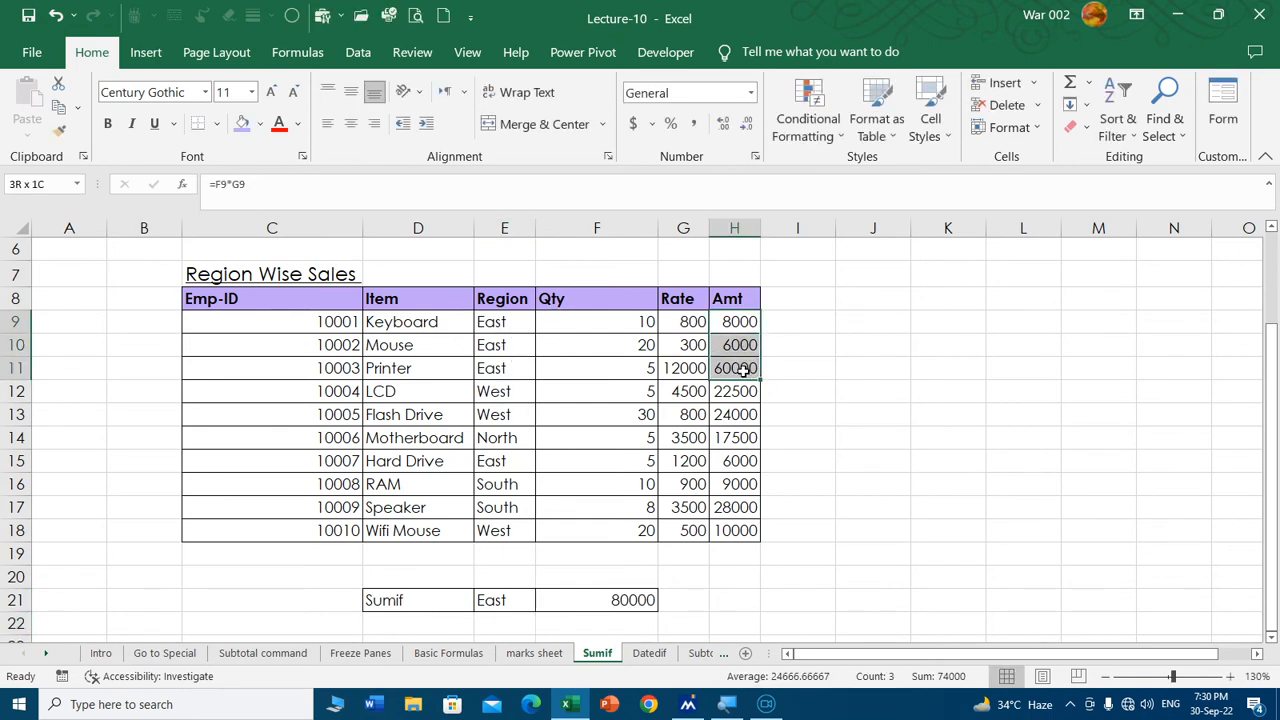
left_click(737, 460, "ctrl")
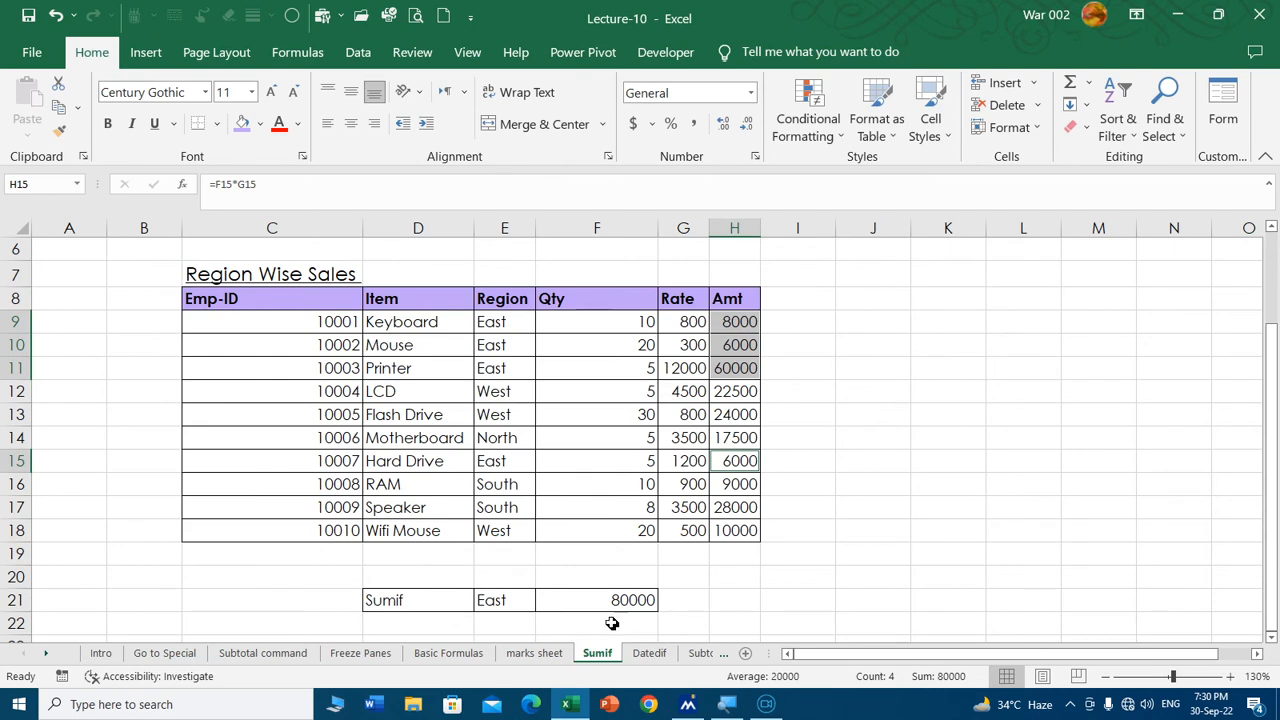
left_click(571, 575)
Set the region criterion in E21 to "South" and re-enter it in lowercase as "south".
scroll(771, 506, "down", 1)
left_click(498, 528)
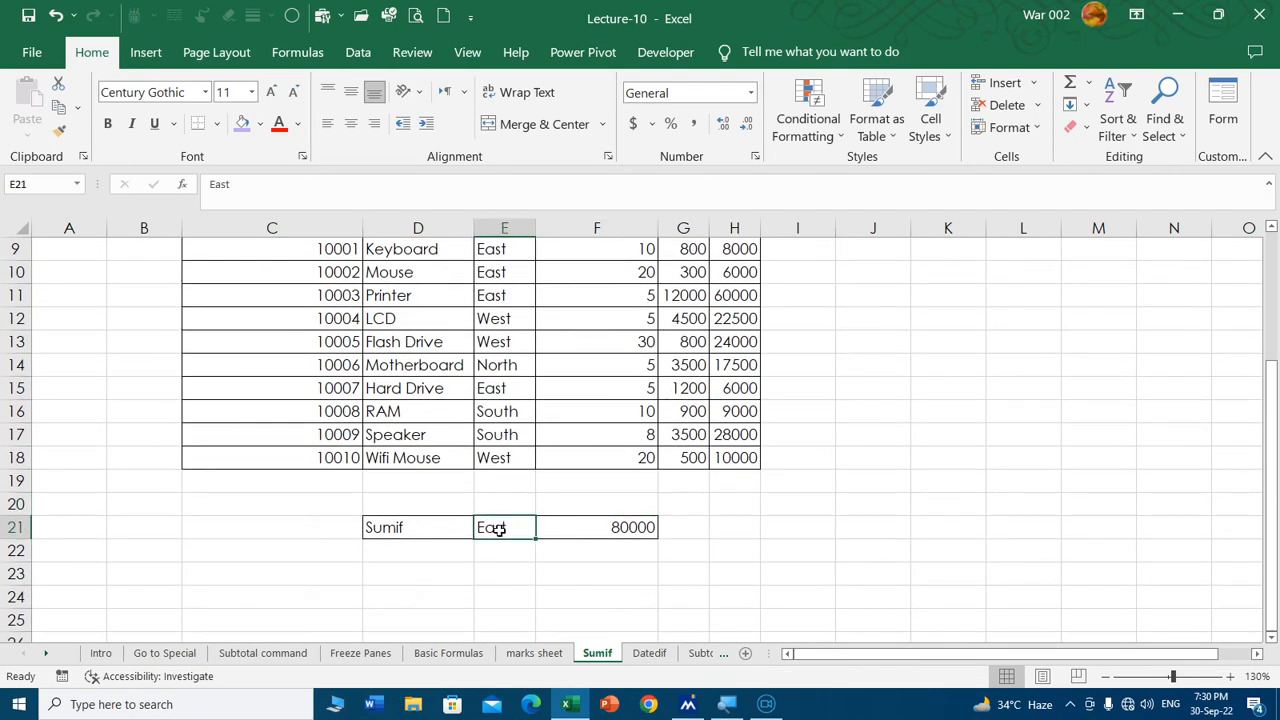
type("South")
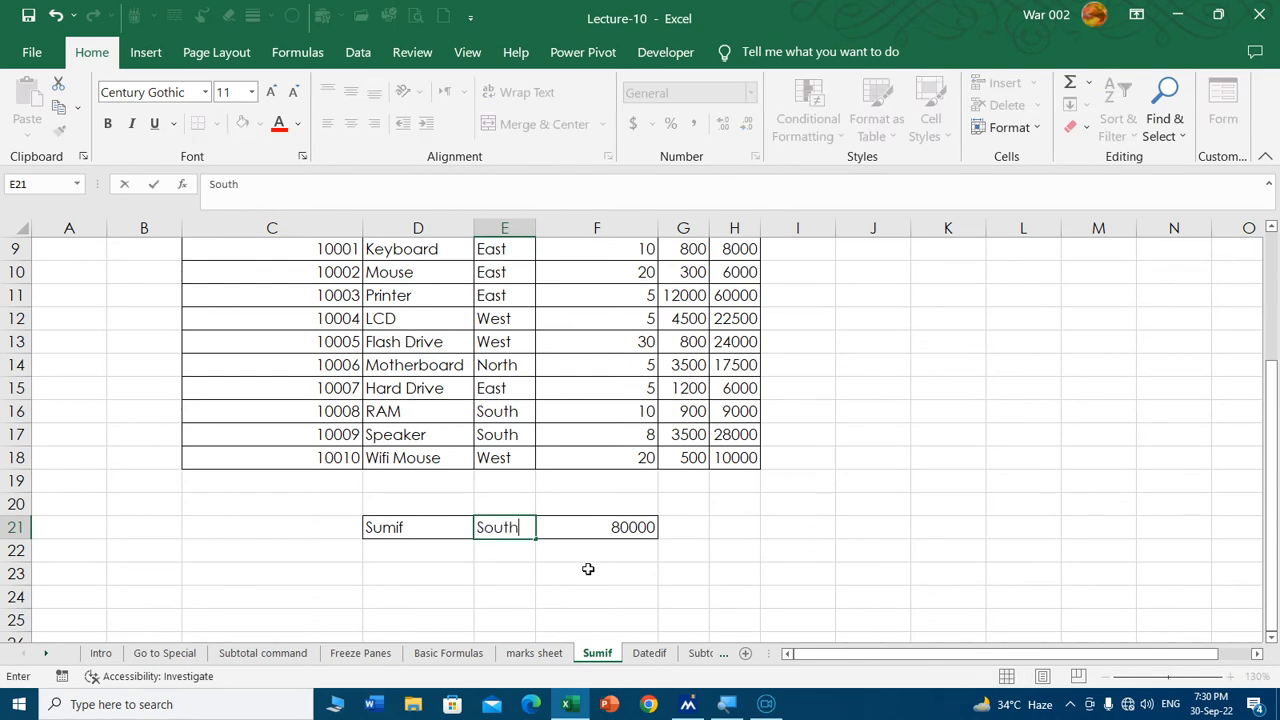
key("Return")
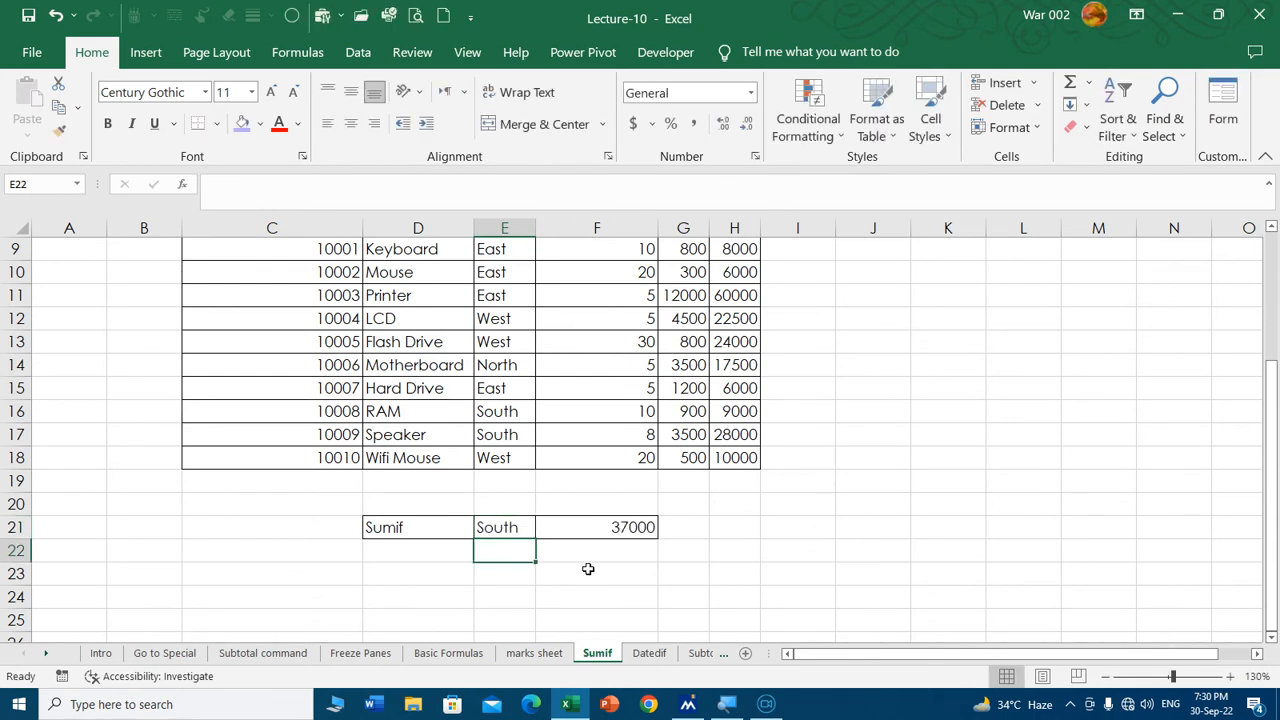
left_click(518, 530)
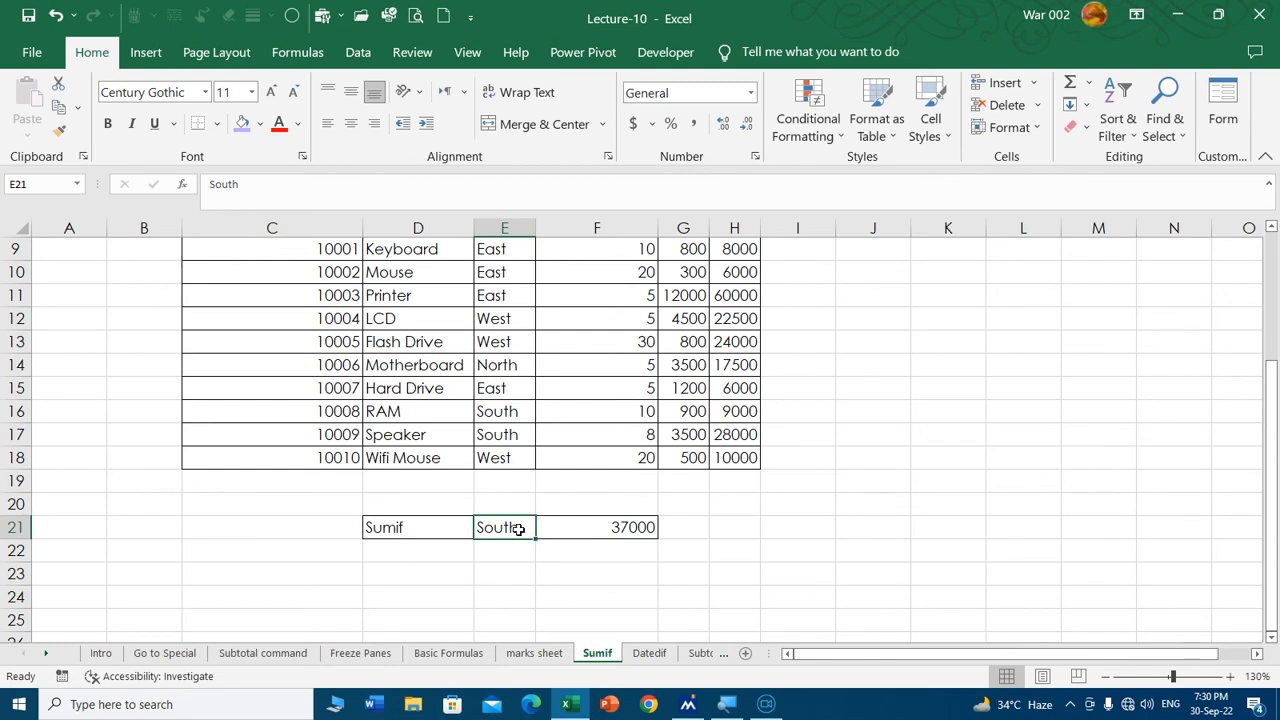
type("s")
key("Return")
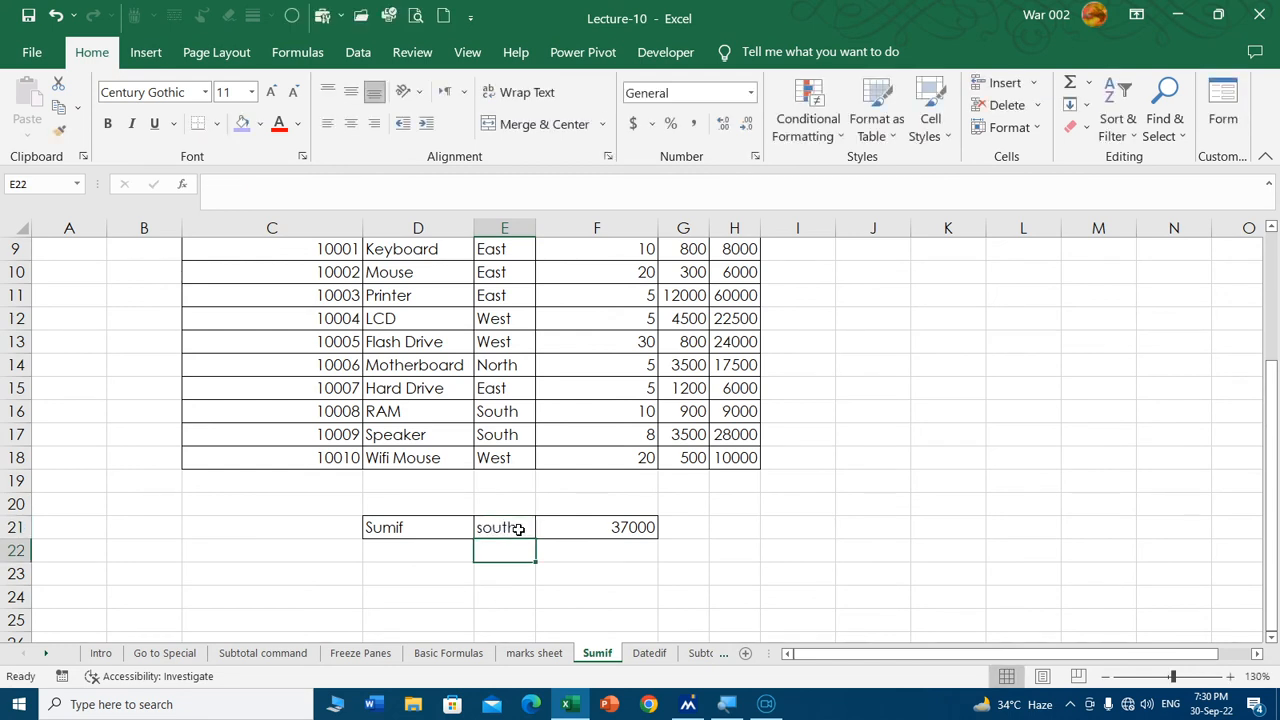
Set the region criterion in E21 to "west".
left_click(518, 529)
type("west")
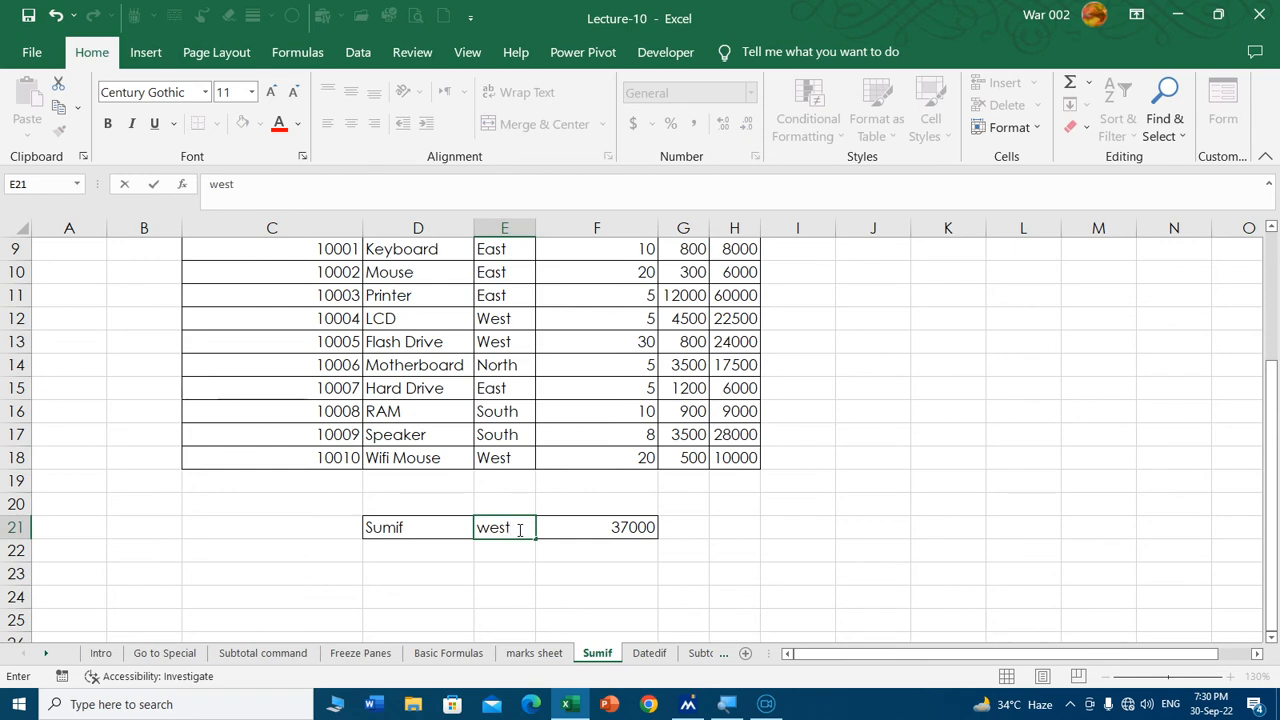
key("Return")
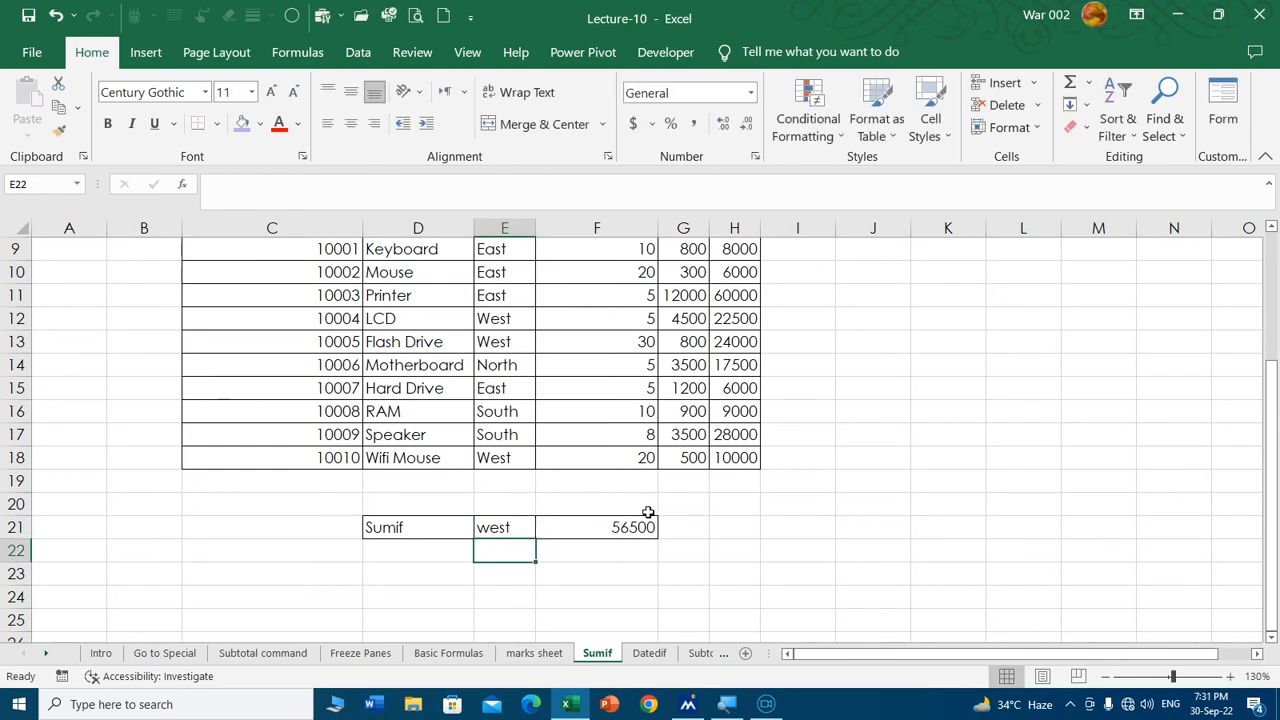
scroll(515, 510, "up", 1)
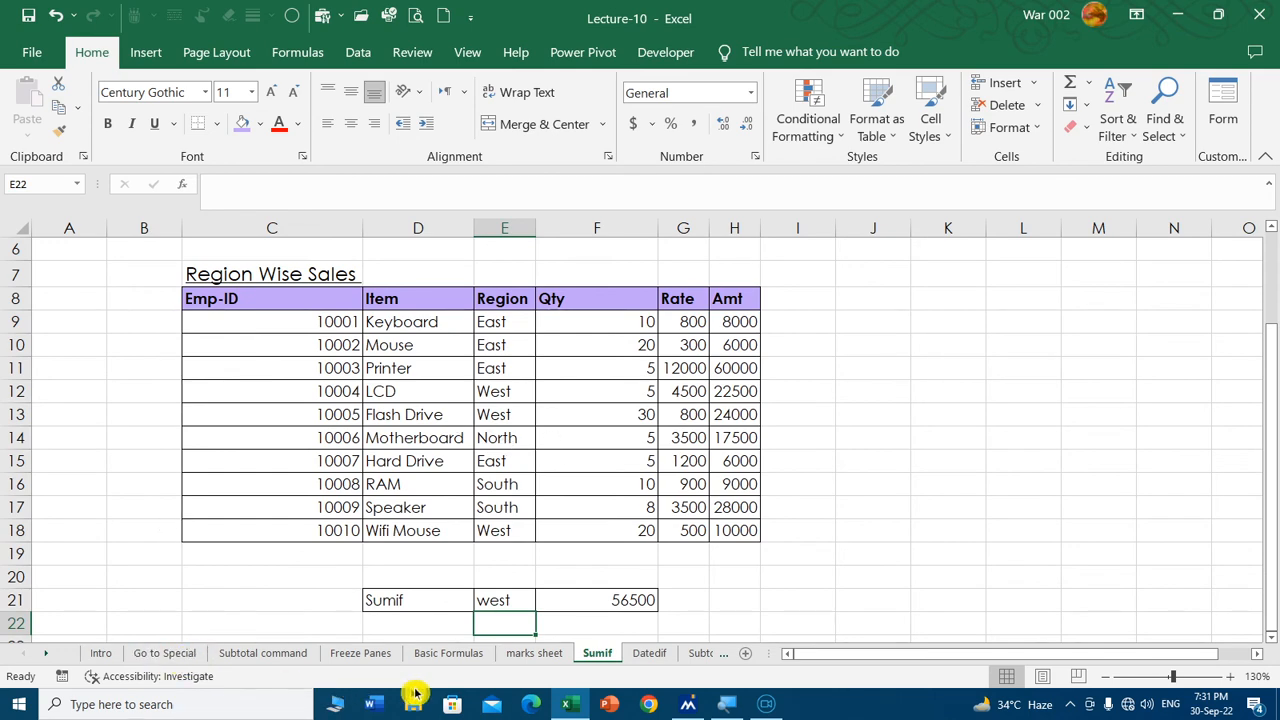
On the Basic Formulas sheet, make the Subtotal description in F16 bold.
left_click(444, 653)
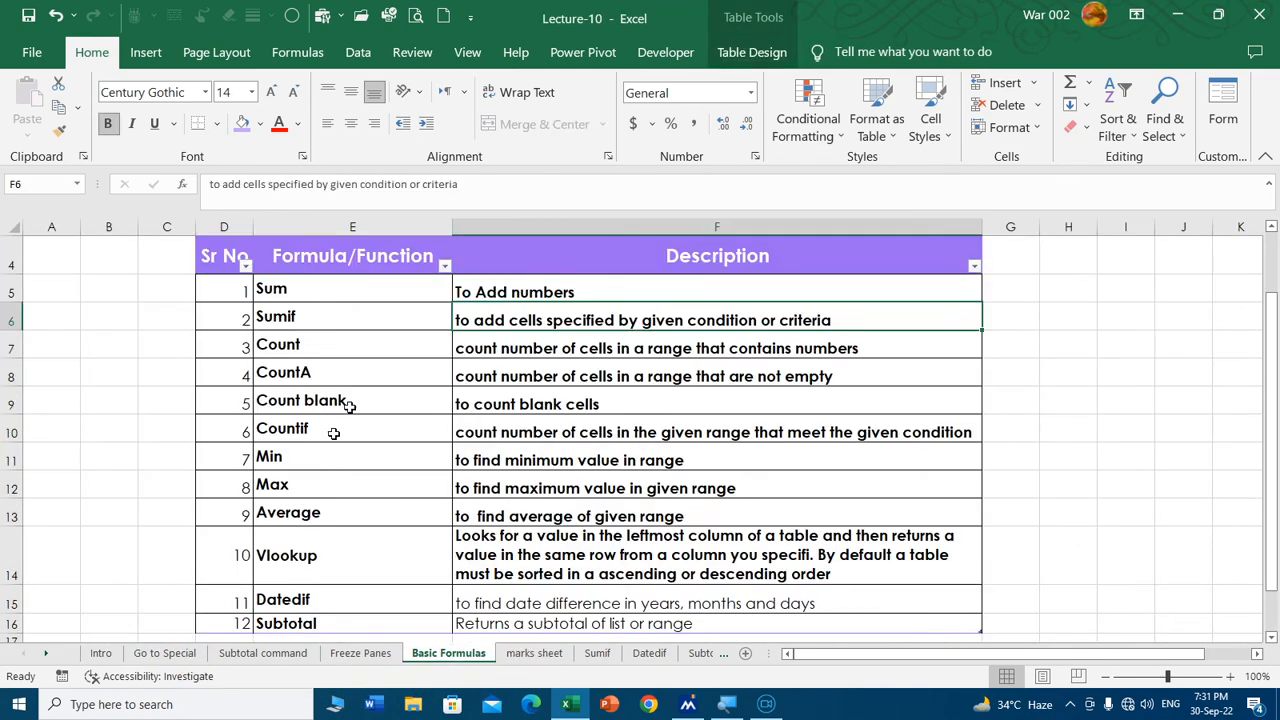
scroll(408, 461, "down", 1)
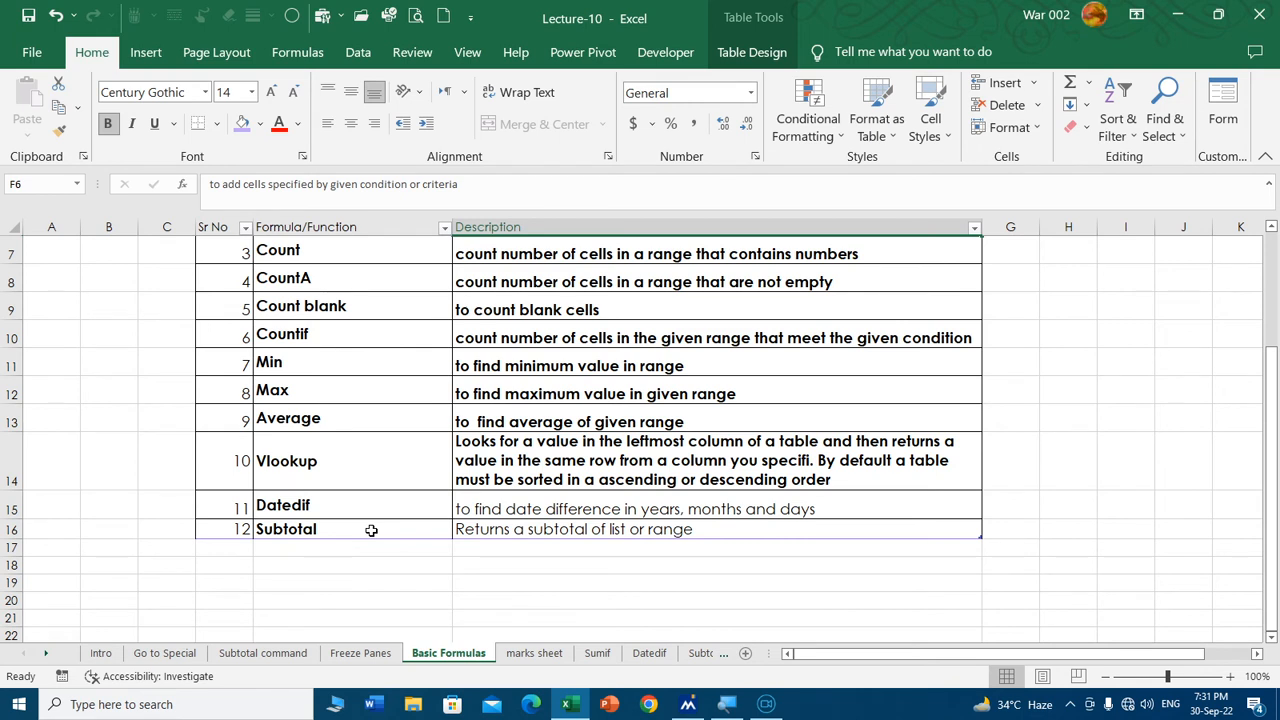
left_click(521, 538)
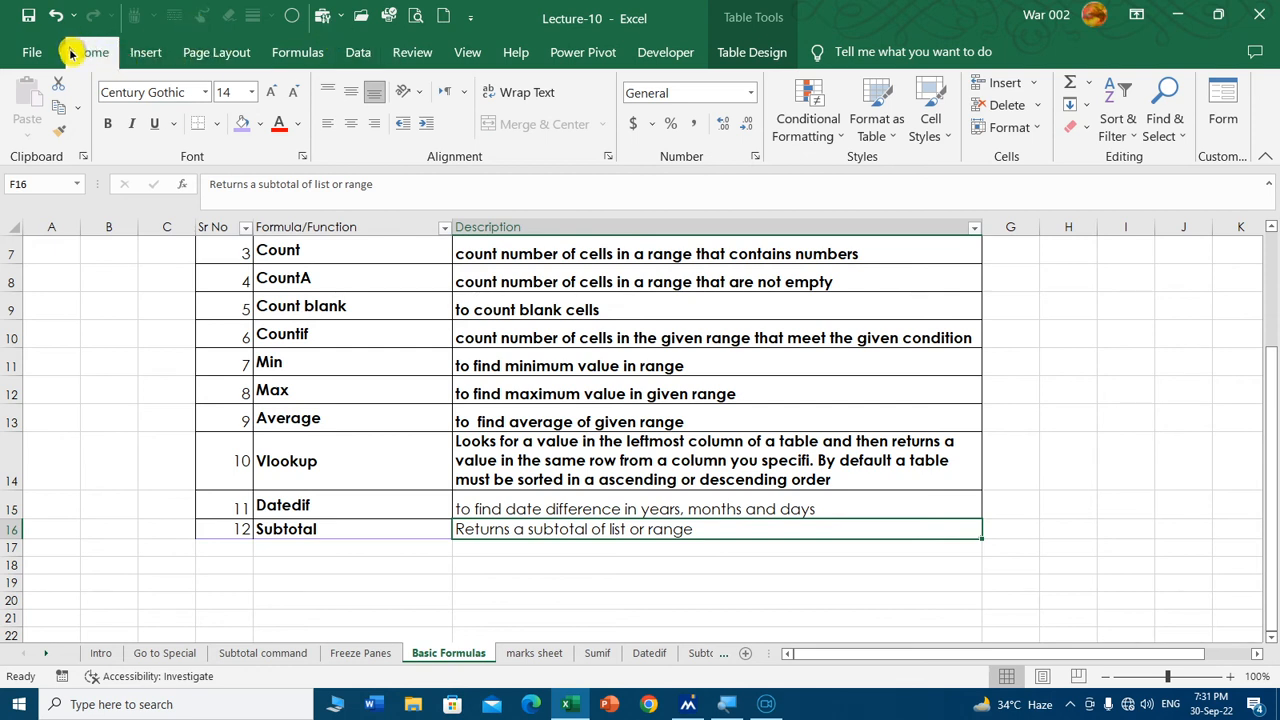
left_click(107, 123)
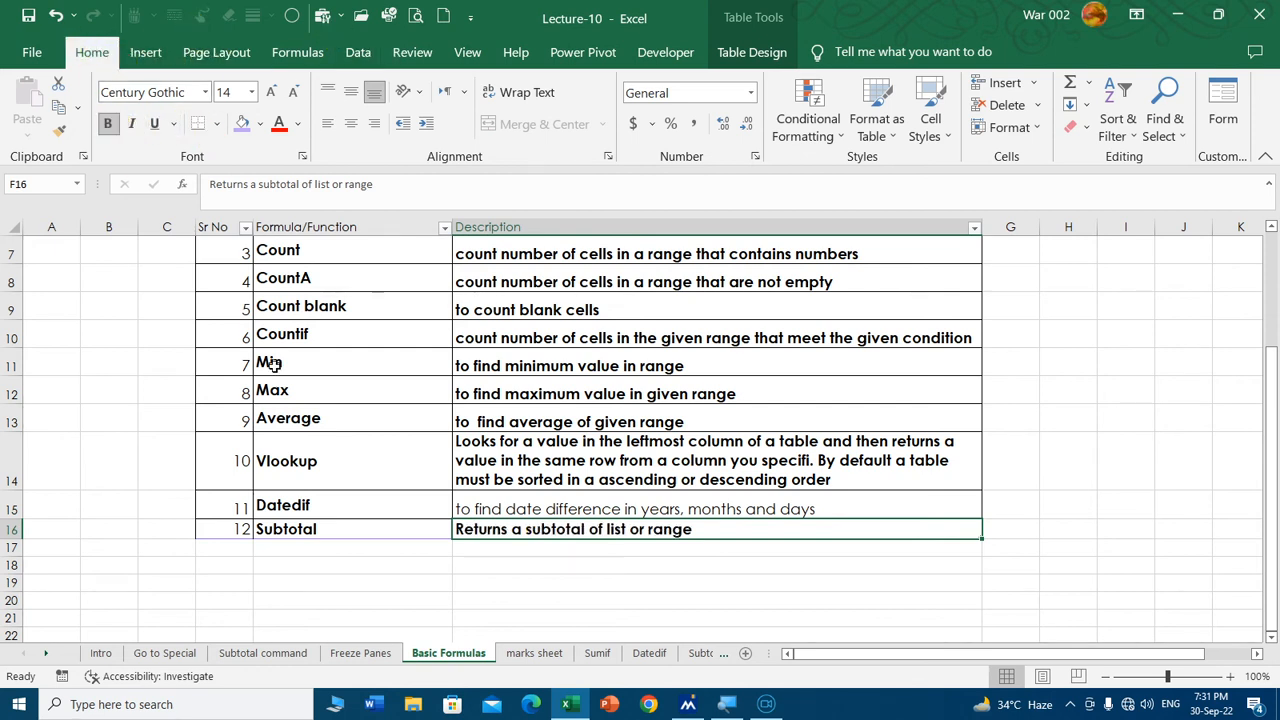
left_click(390, 552)
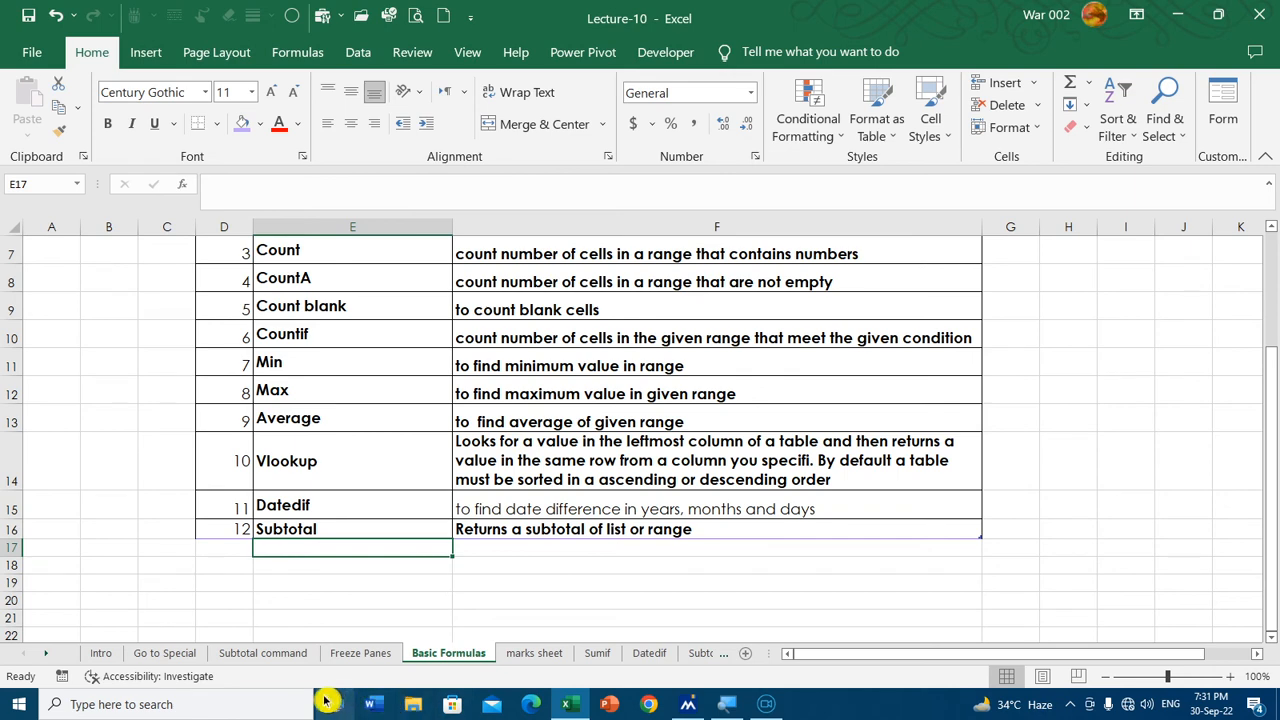
On the Subtotal sheet, set the quantities of Flash Drive in E11 and Mouse in E8 to 5.
left_click(704, 655)
scroll(620, 552, "up", 1)
scroll(628, 538, "up", 3)
left_click_drag(694, 216, 707, 216)
scroll(763, 451, "down", 2)
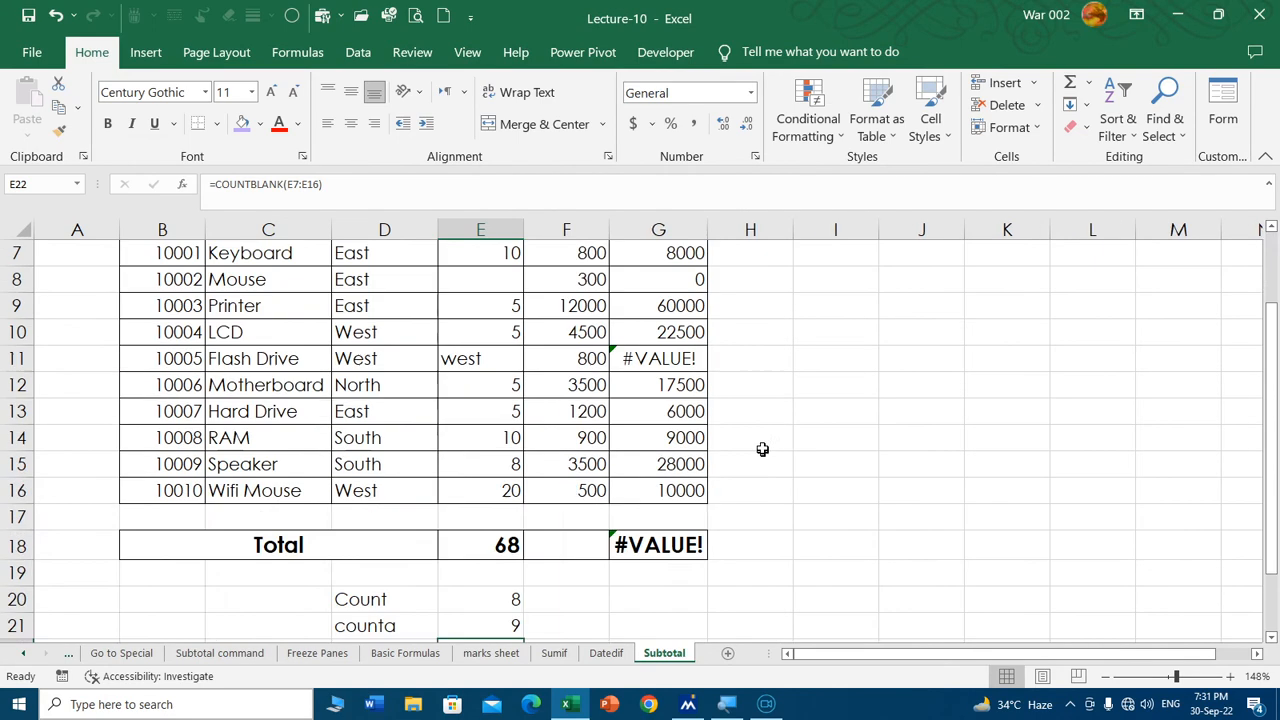
left_click(482, 360)
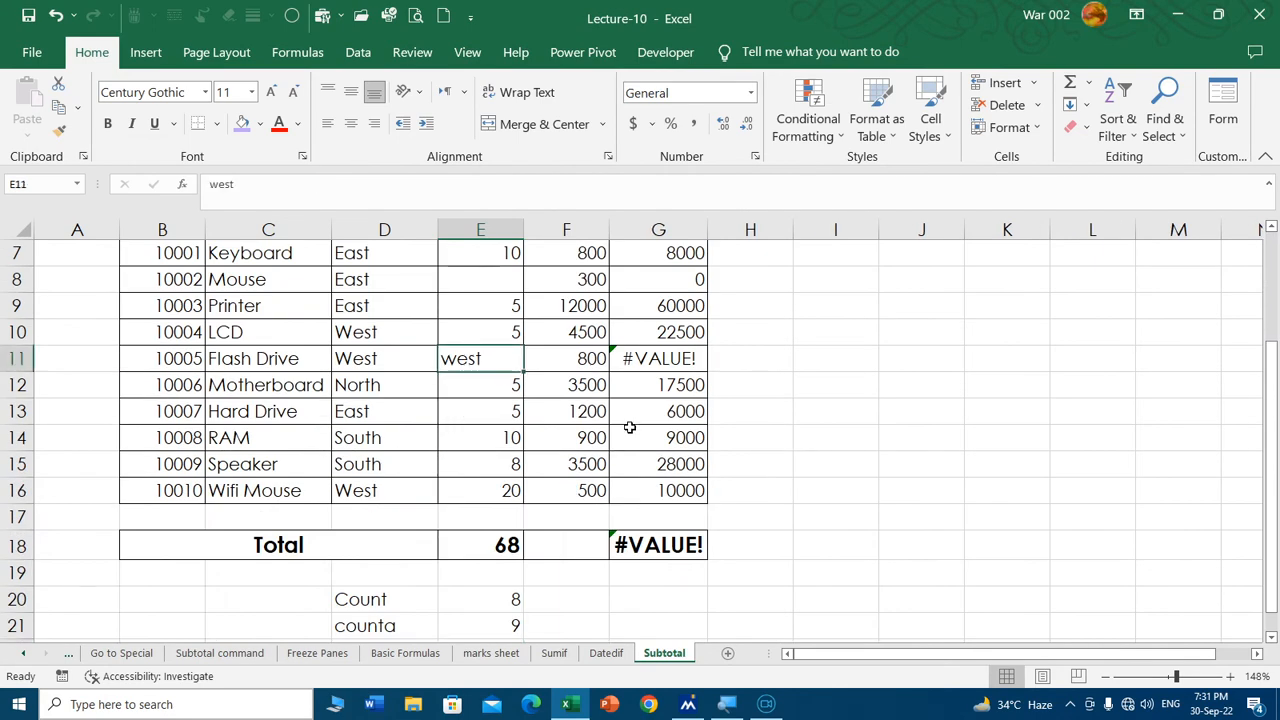
type("5")
key("Up")
key("Up")
key("Up")
type("5")
key("Return")
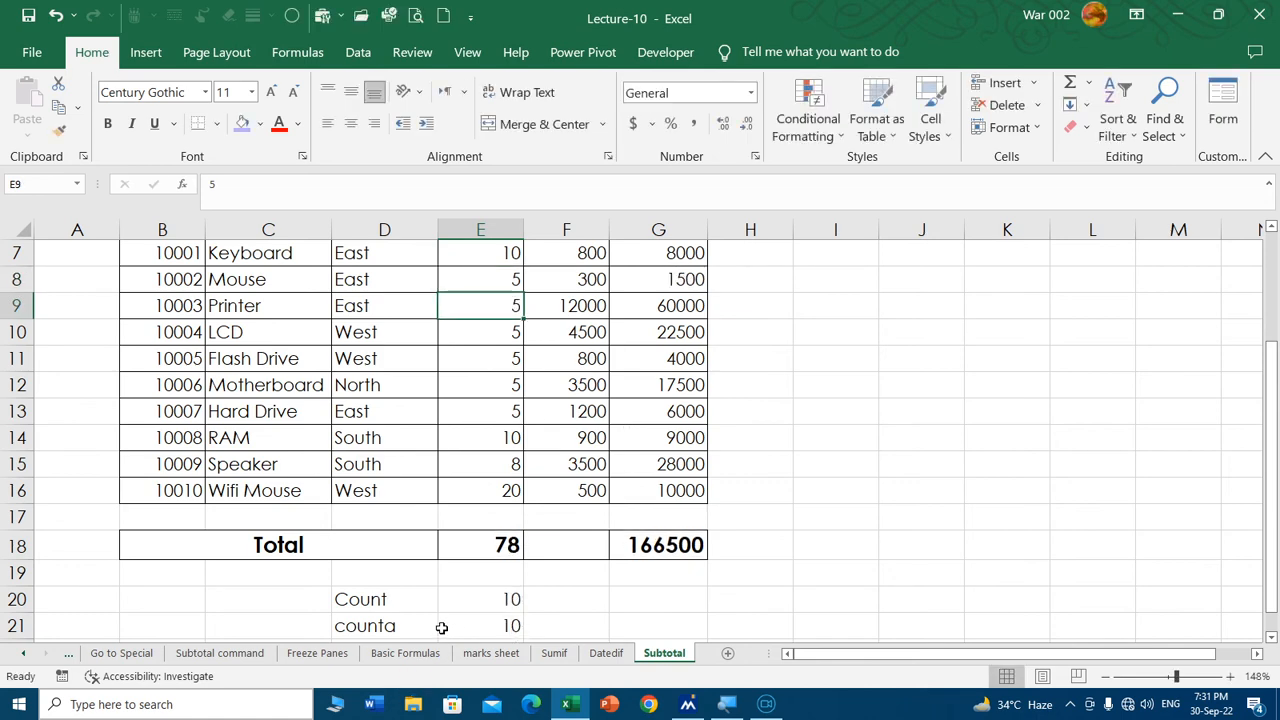
Delete the count labels and formulas in D20:E22 below the Total row.
scroll(443, 622, "down", 1)
left_click_drag(375, 520, 477, 568)
key("Delete")
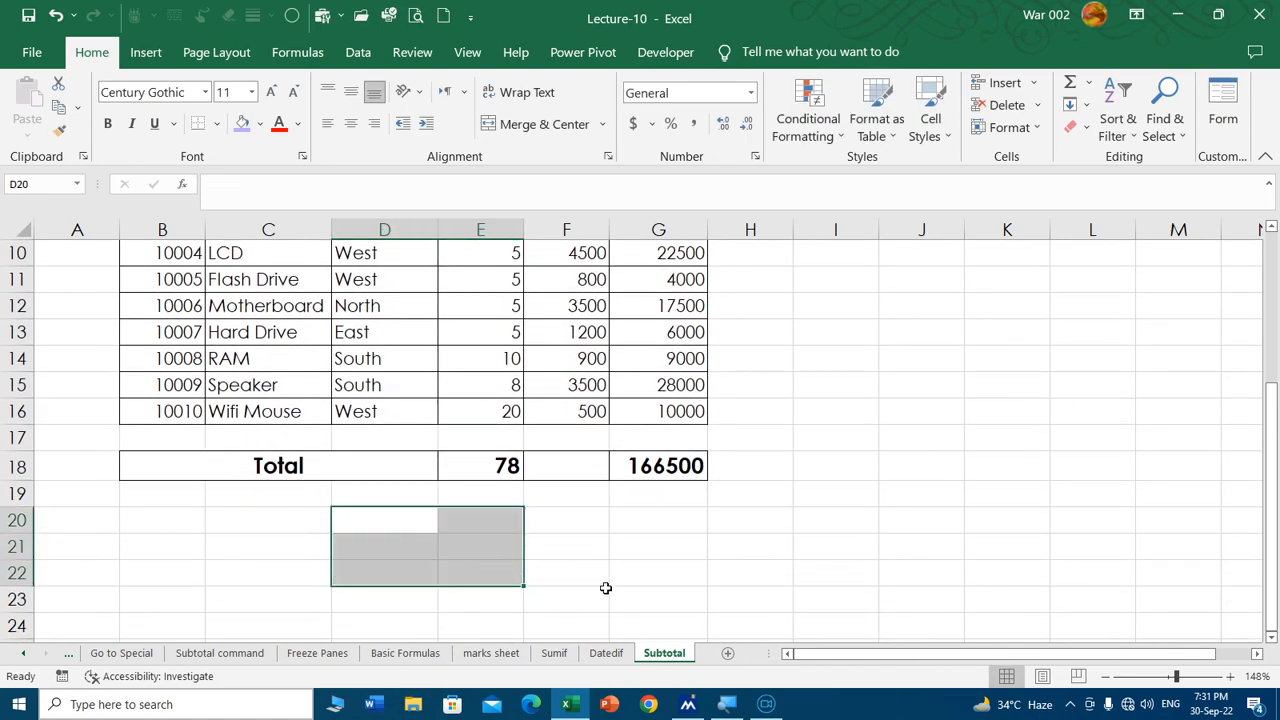
Examine the formulas behind the Qty total in E18 and the Amt total in G18.
scroll(728, 517, "up", 2)
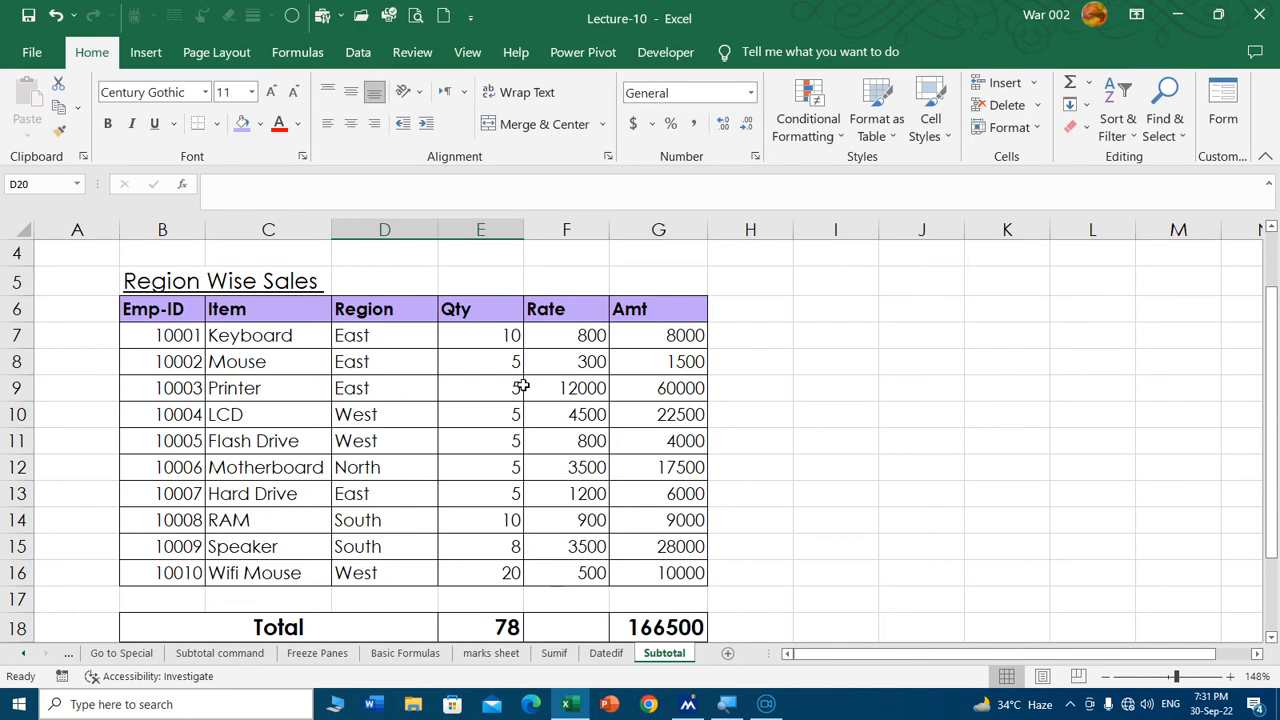
scroll(522, 385, "down", 1)
scroll(504, 420, "up", 1)
scroll(500, 420, "down", 1)
double_click(506, 543)
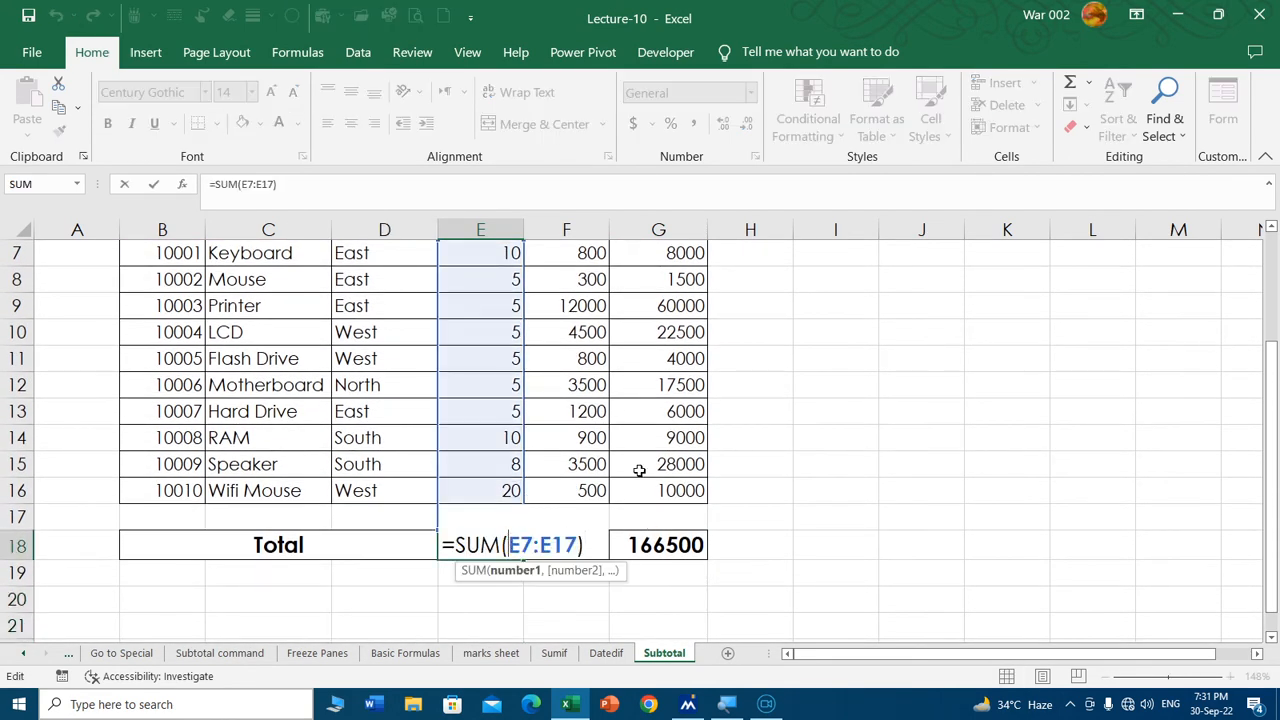
scroll(640, 470, "up", 1)
key("Escape")
left_click(668, 627)
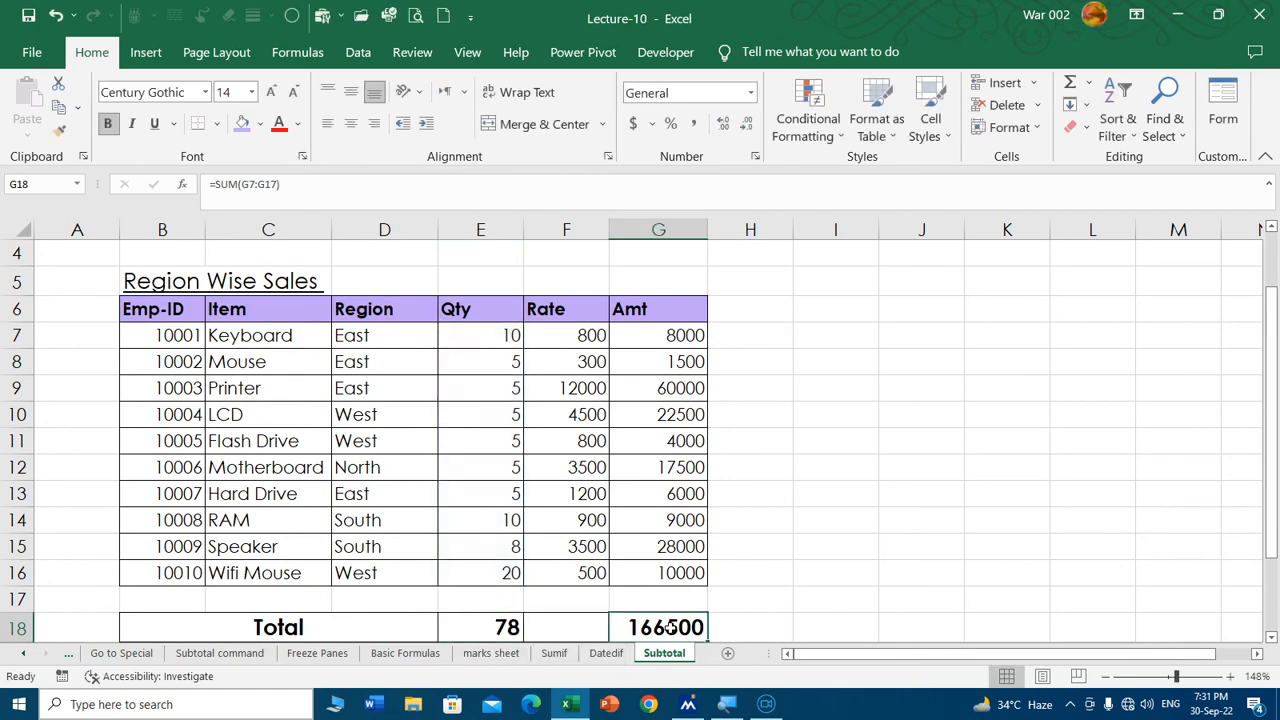
double_click(668, 627)
key("Escape")
Add filters to the header row B6:G6 and filter the Region column to show only East.
left_click_drag(171, 314, 673, 310)
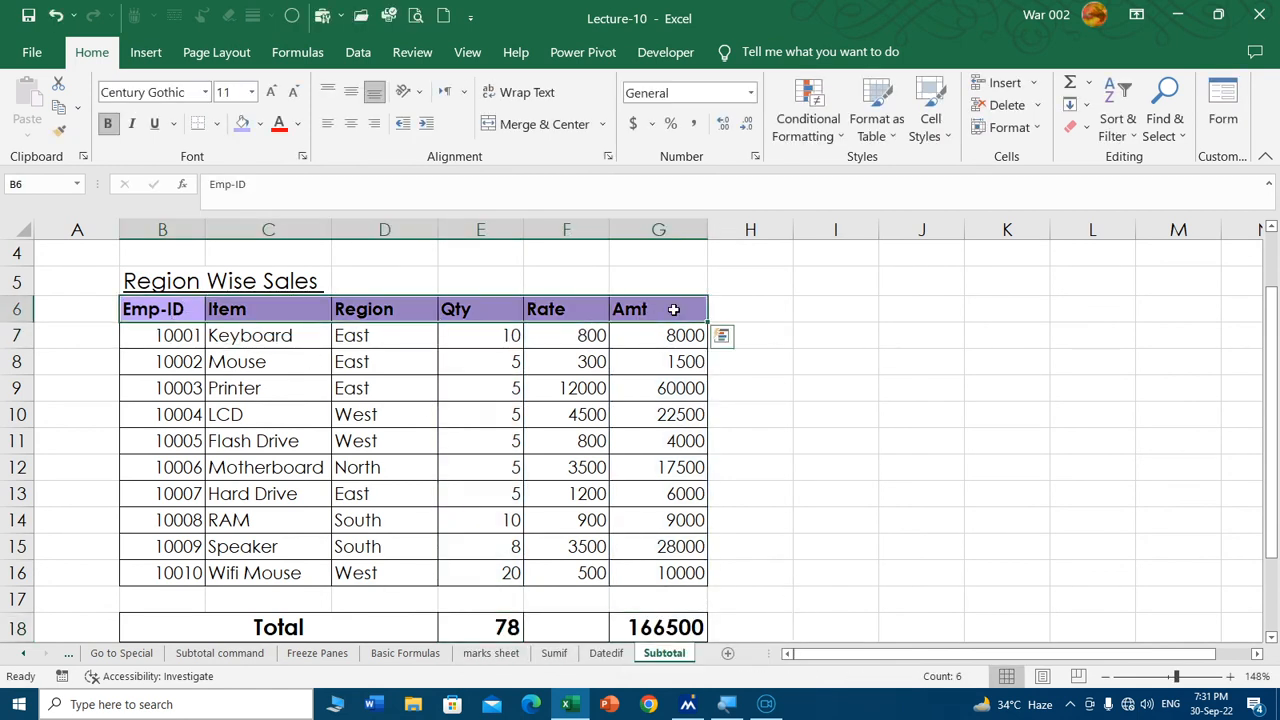
key("ctrl+shift+l")
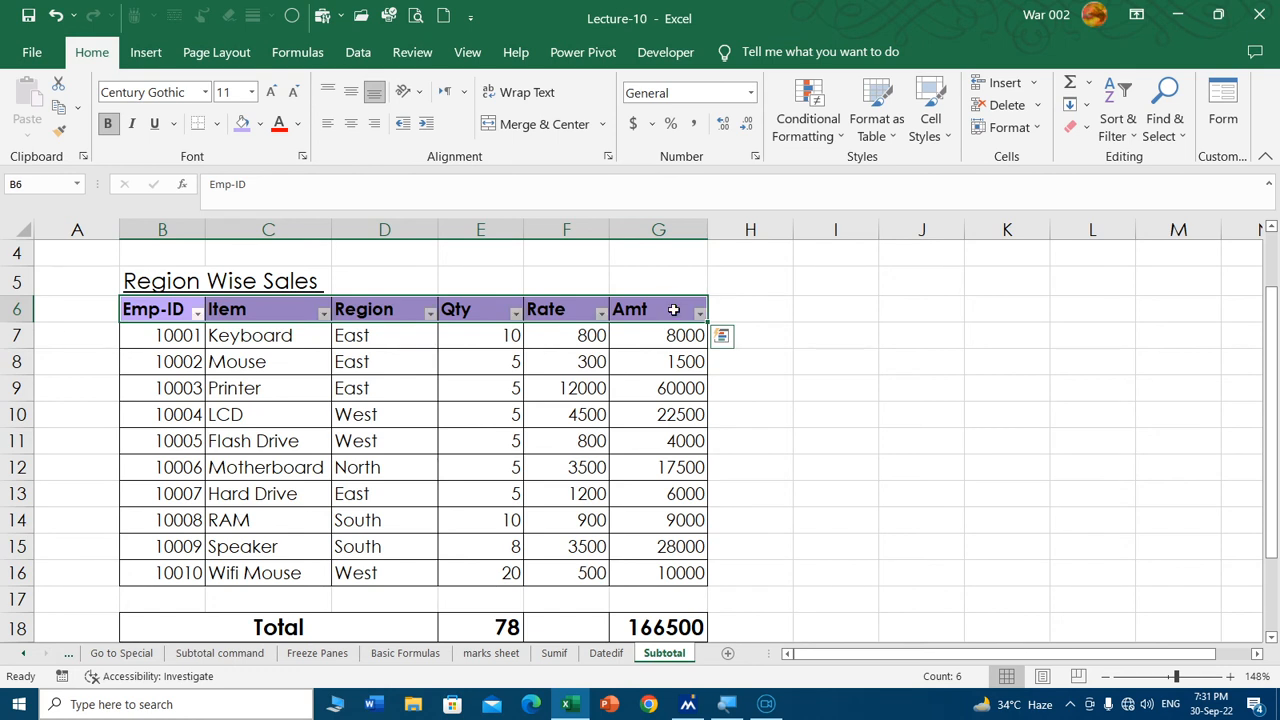
left_click(429, 330)
left_click(430, 313)
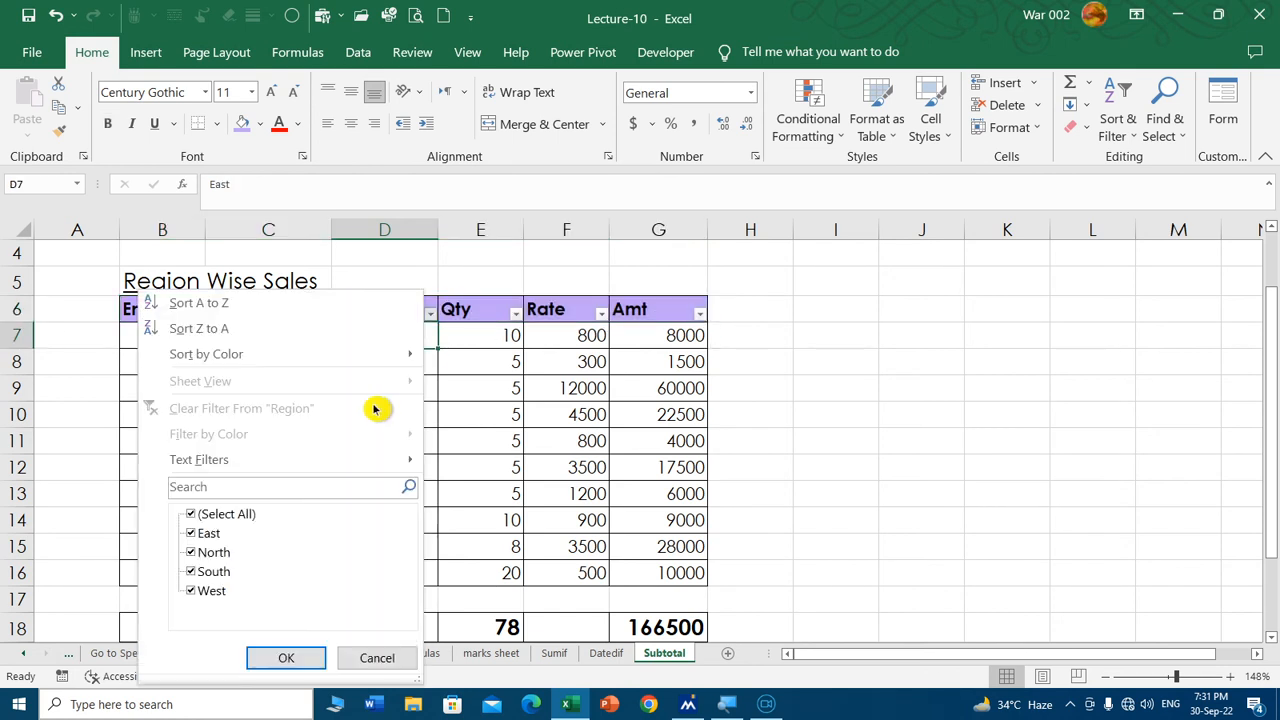
left_click(232, 514)
left_click(205, 533)
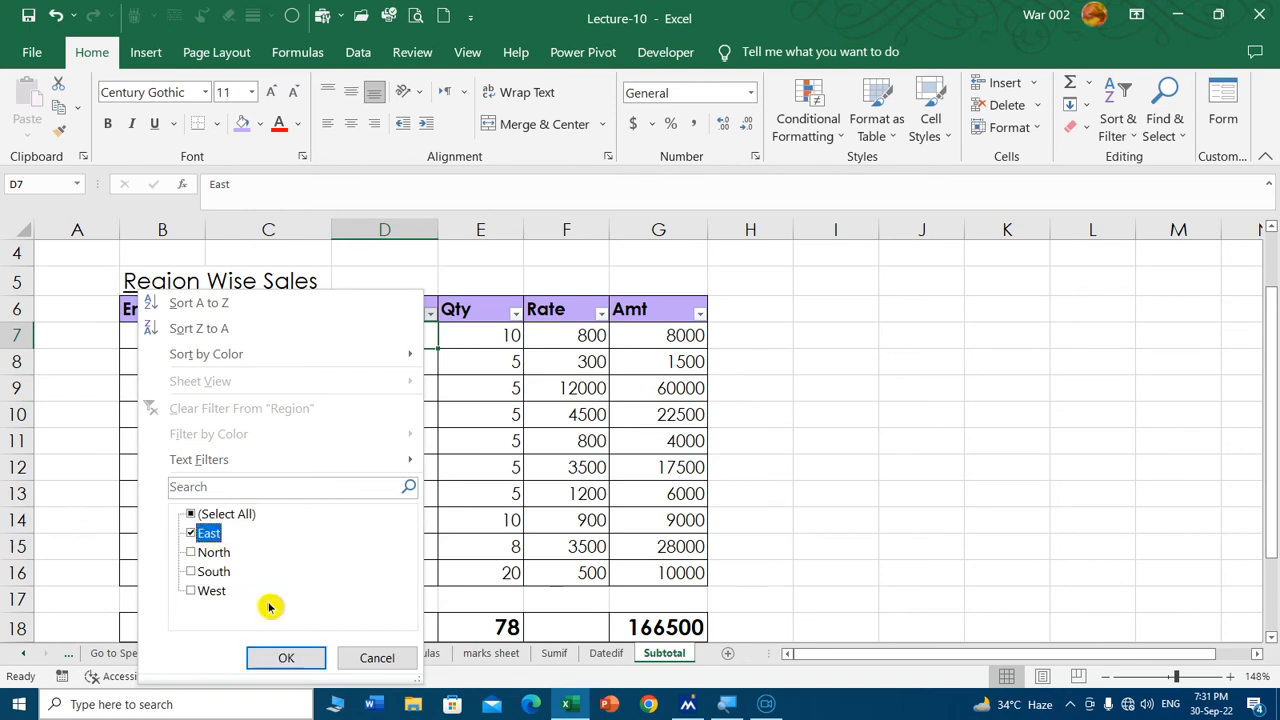
left_click(286, 657)
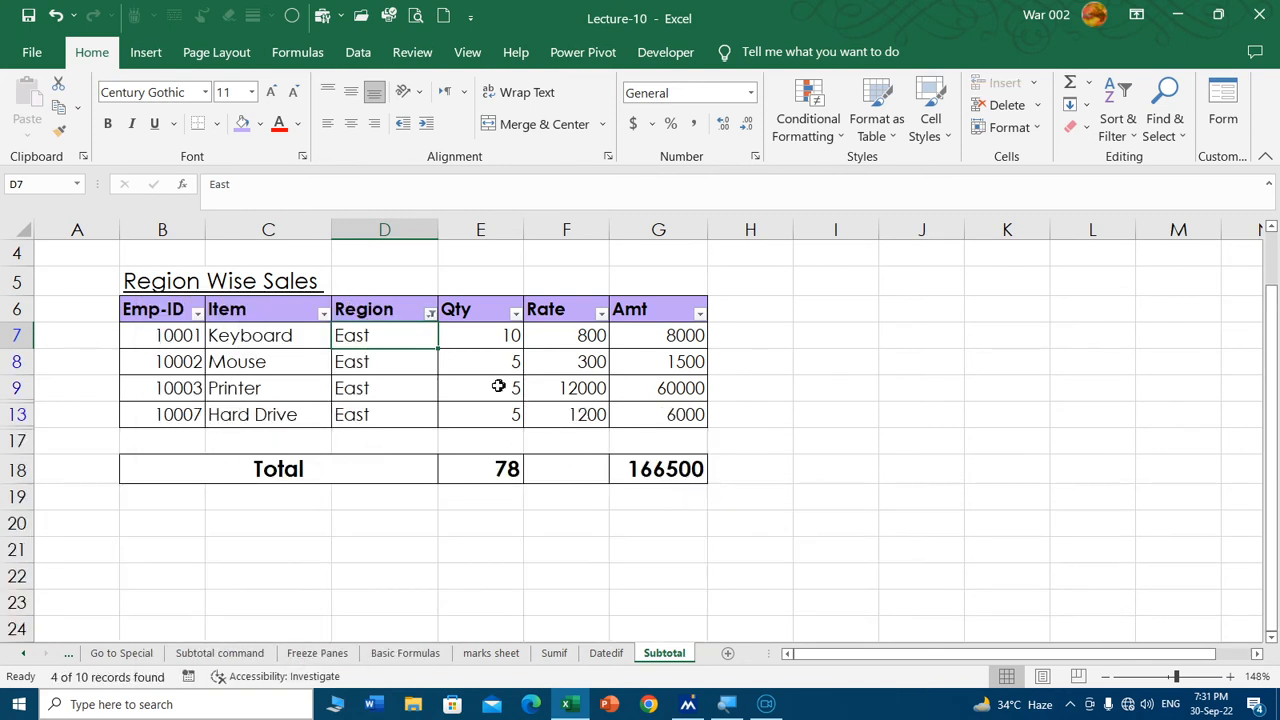
left_click(508, 472)
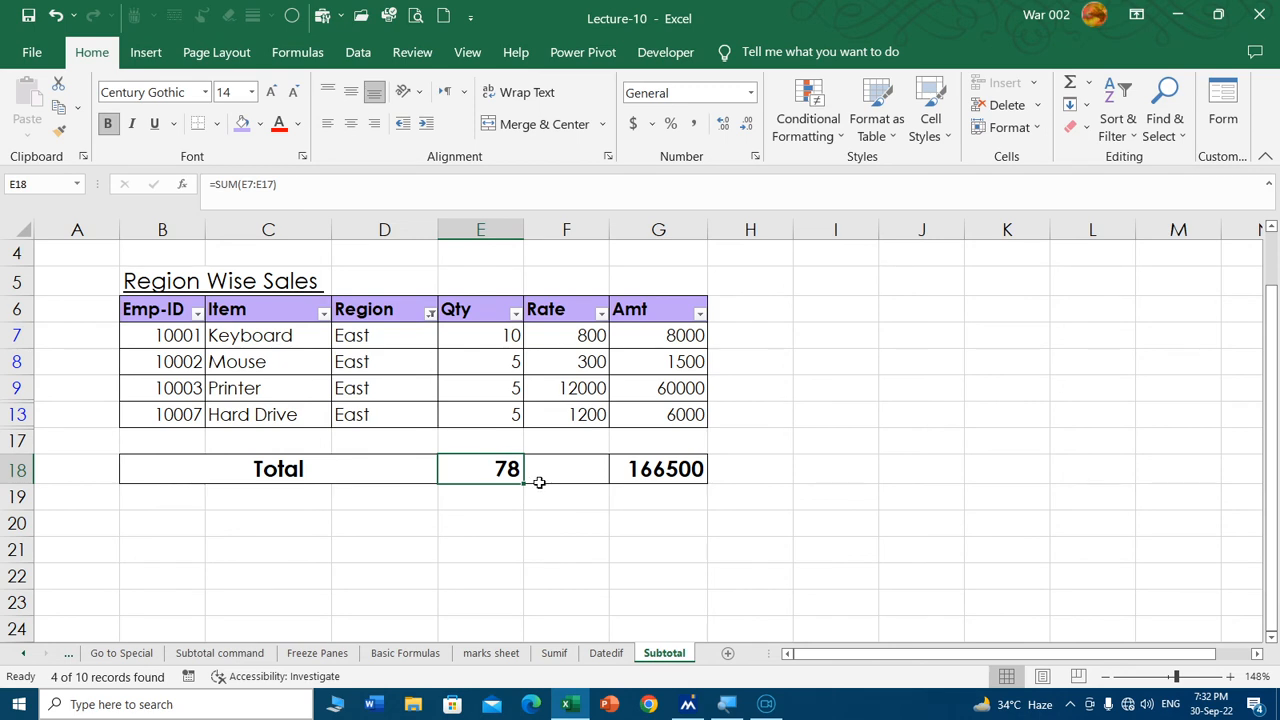
Reselect all regions in the Region filter to show every row.
left_click(430, 313)
left_click(232, 514)
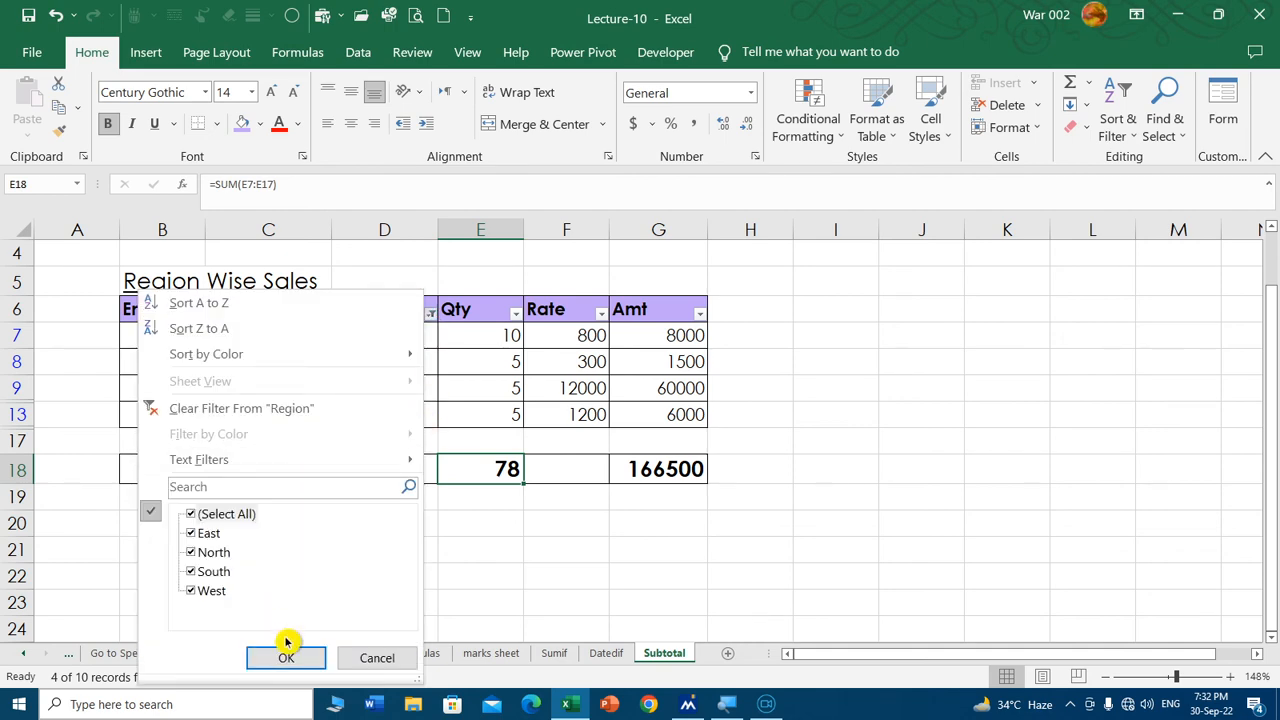
left_click(289, 658)
Replace the Qty total in E18 with a SUBTOTAL formula using function number 9 over E7:E16.
scroll(549, 491, "down", 1)
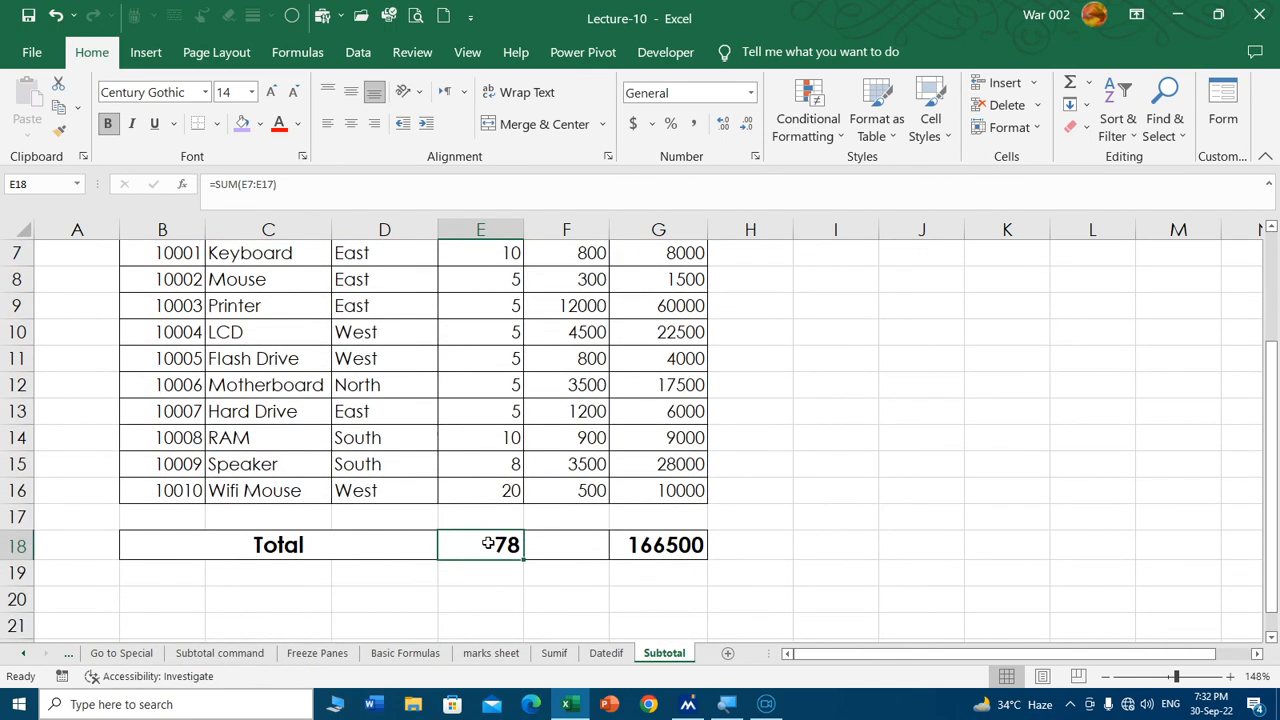
type("=sub")
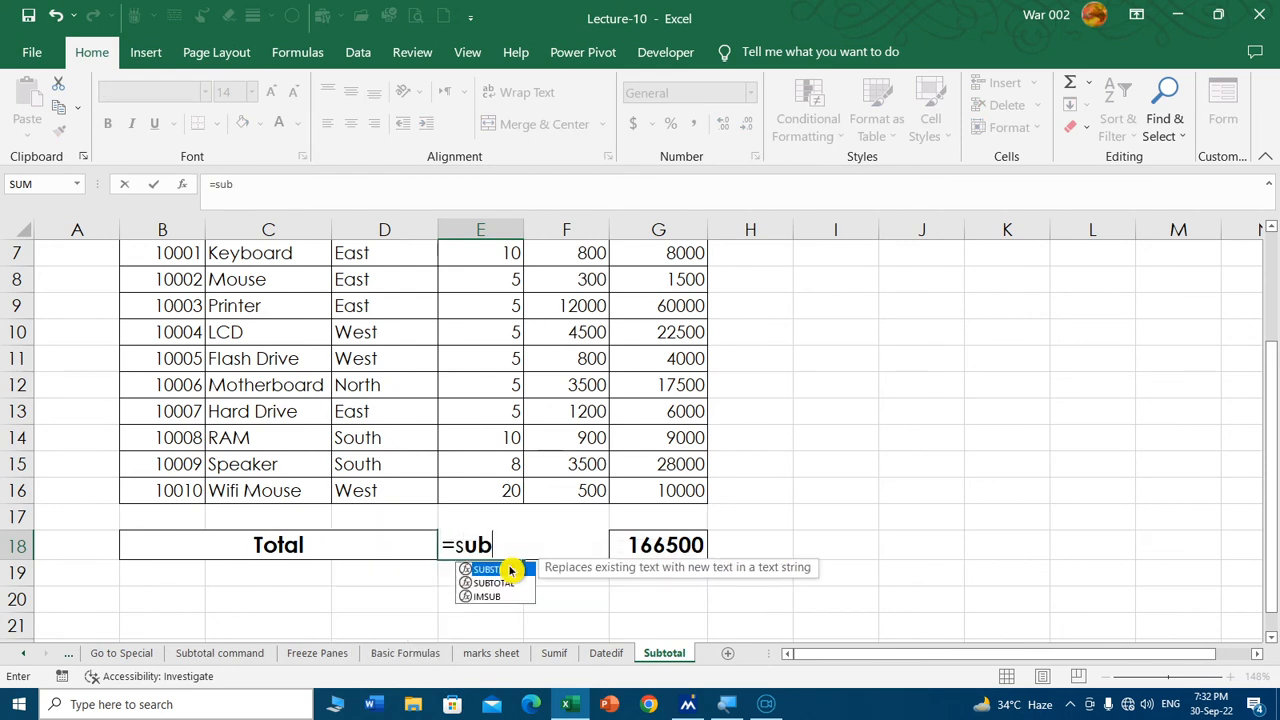
type("total")
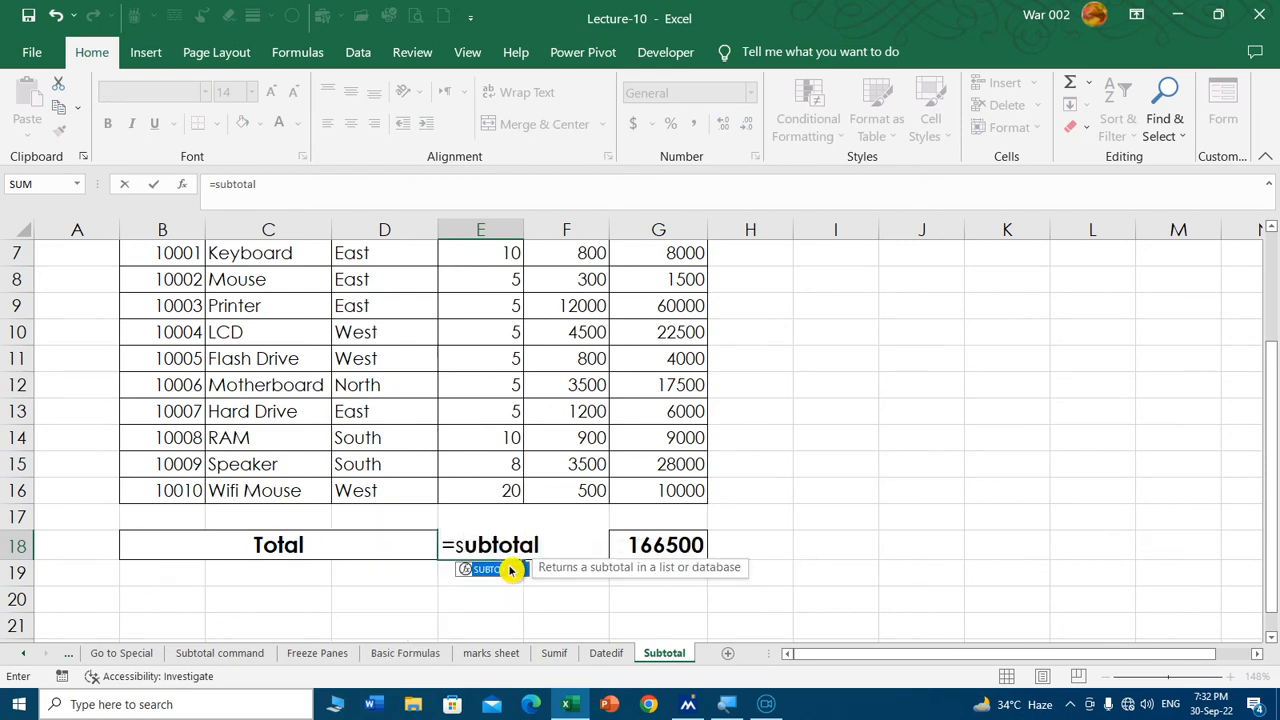
type("(")
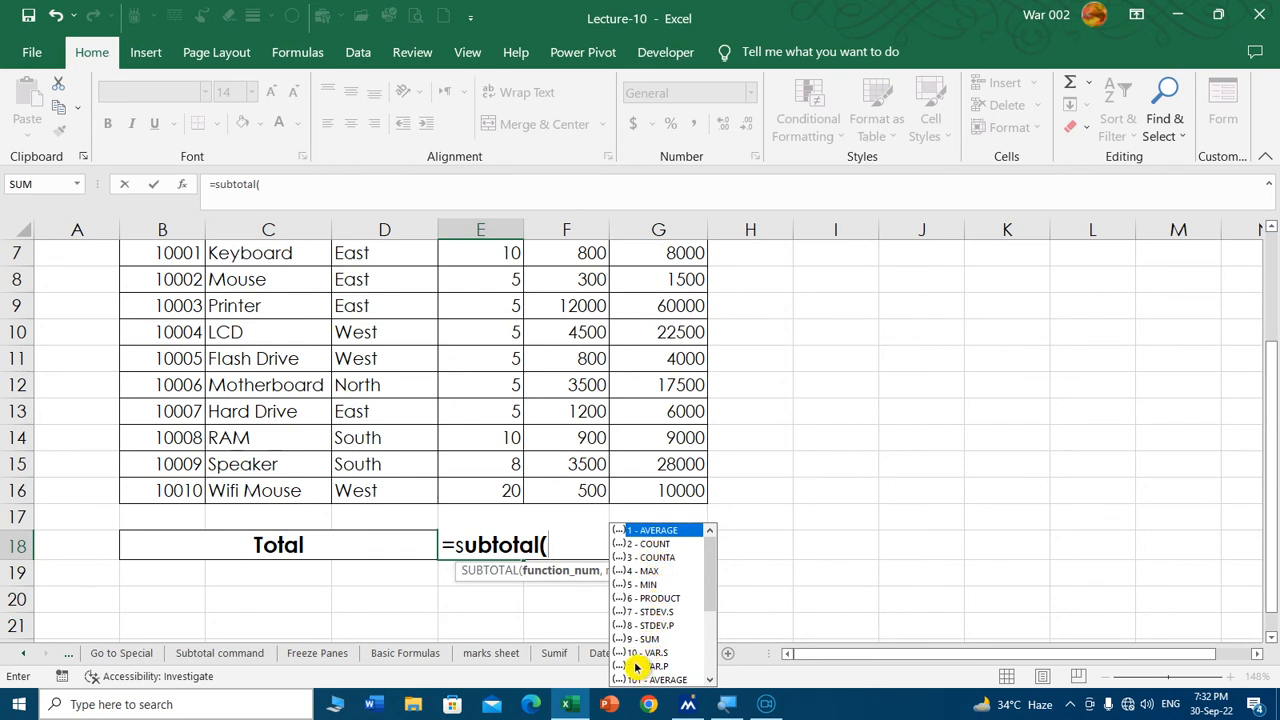
type("9")
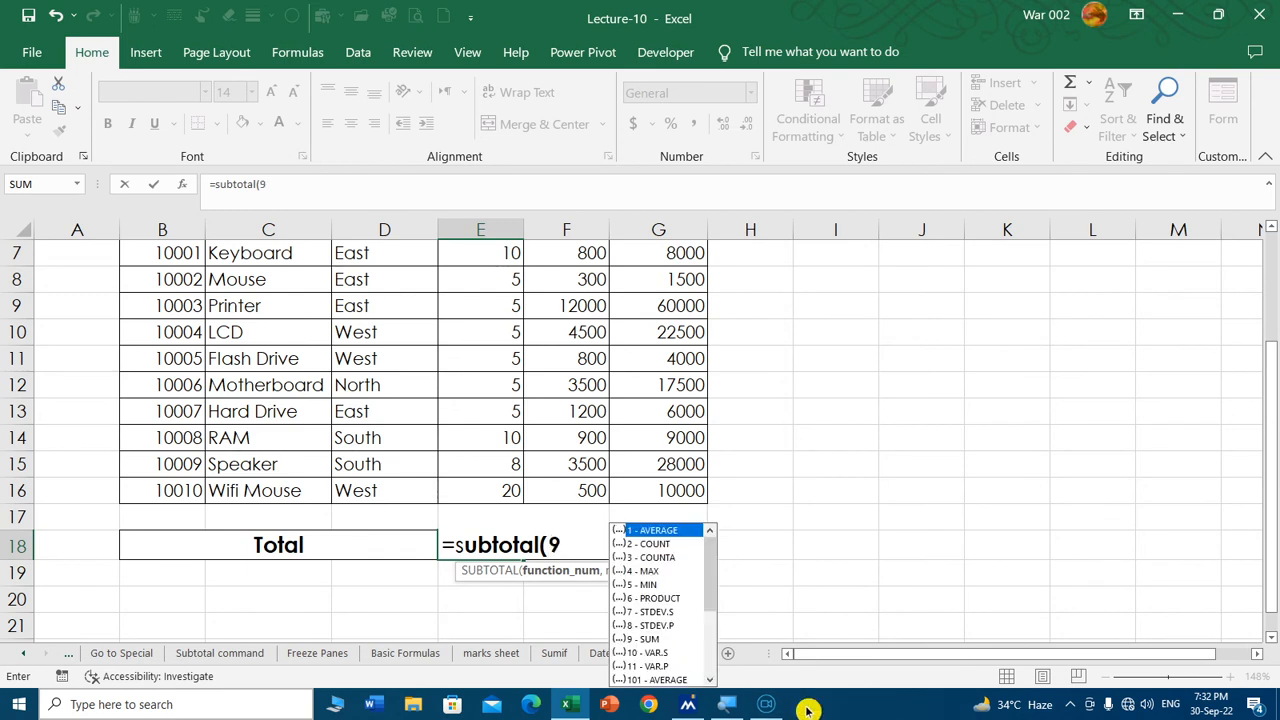
type(",")
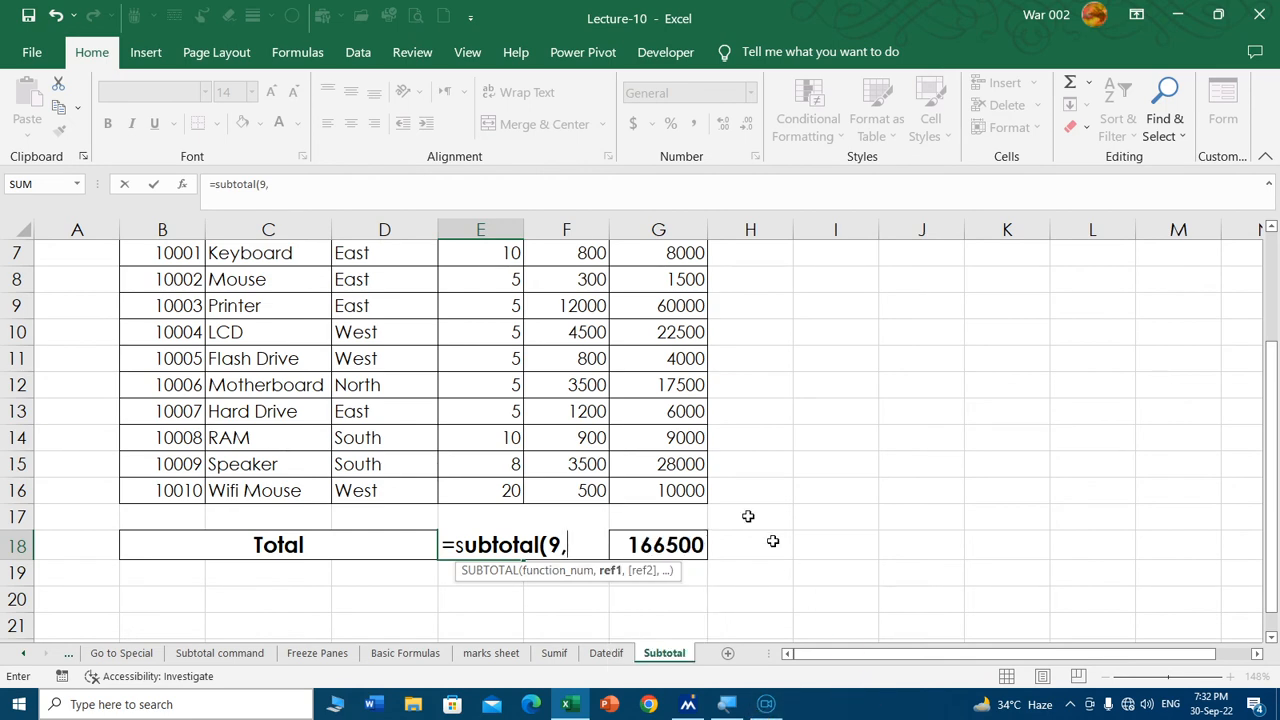
scroll(558, 422, "up", 2)
left_click_drag(500, 417, 493, 570)
key("Return")
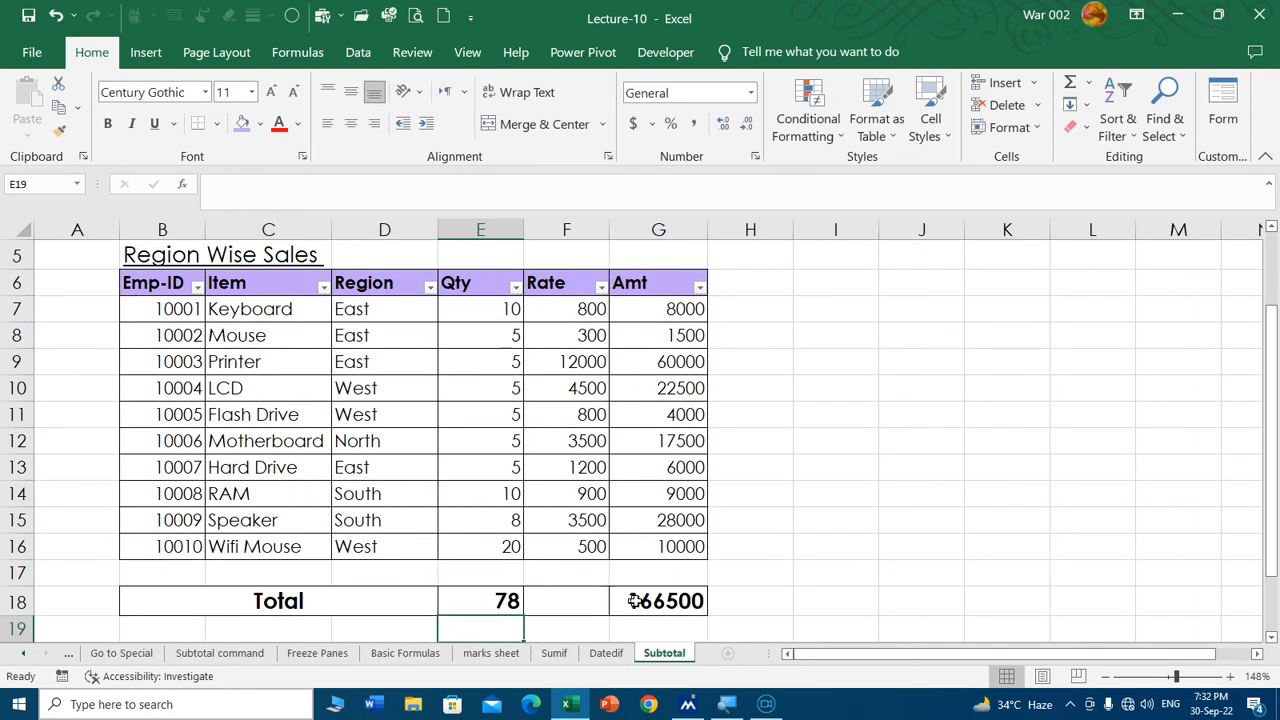
Replace the Amt total in G18 with a SUBTOTAL formula using function number 9 over G7:G16.
left_click(667, 601)
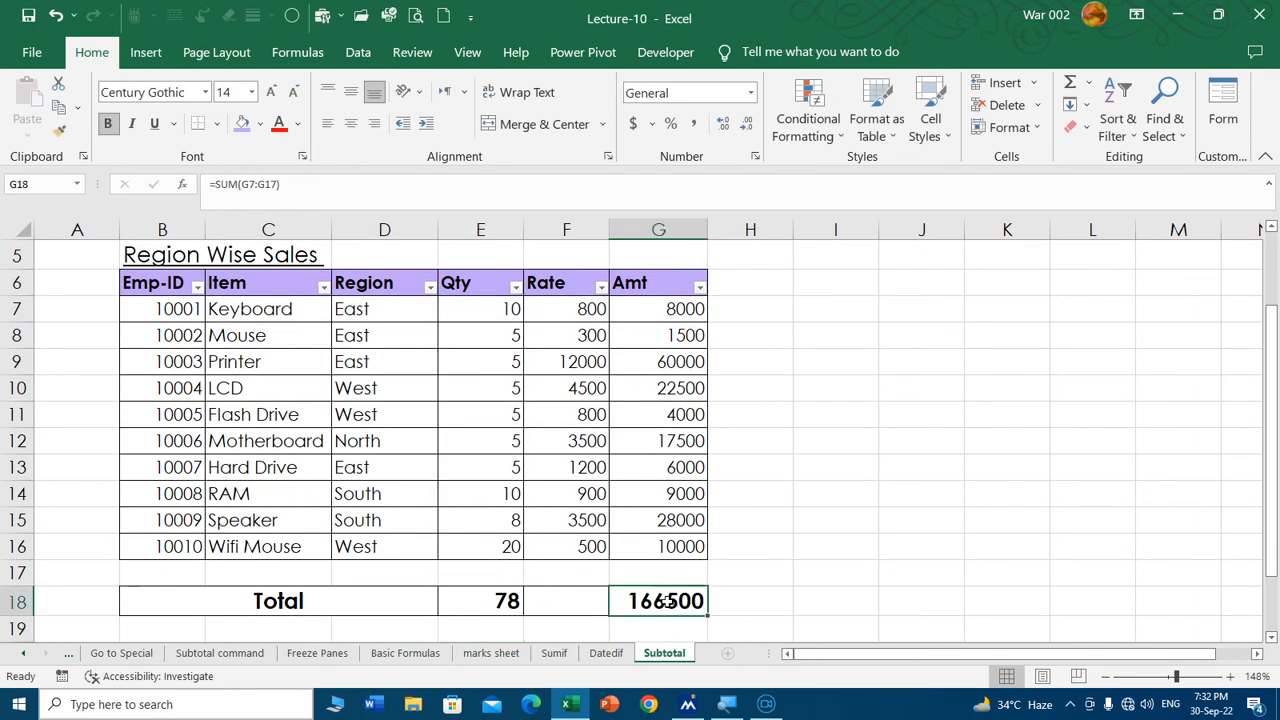
type("=subto")
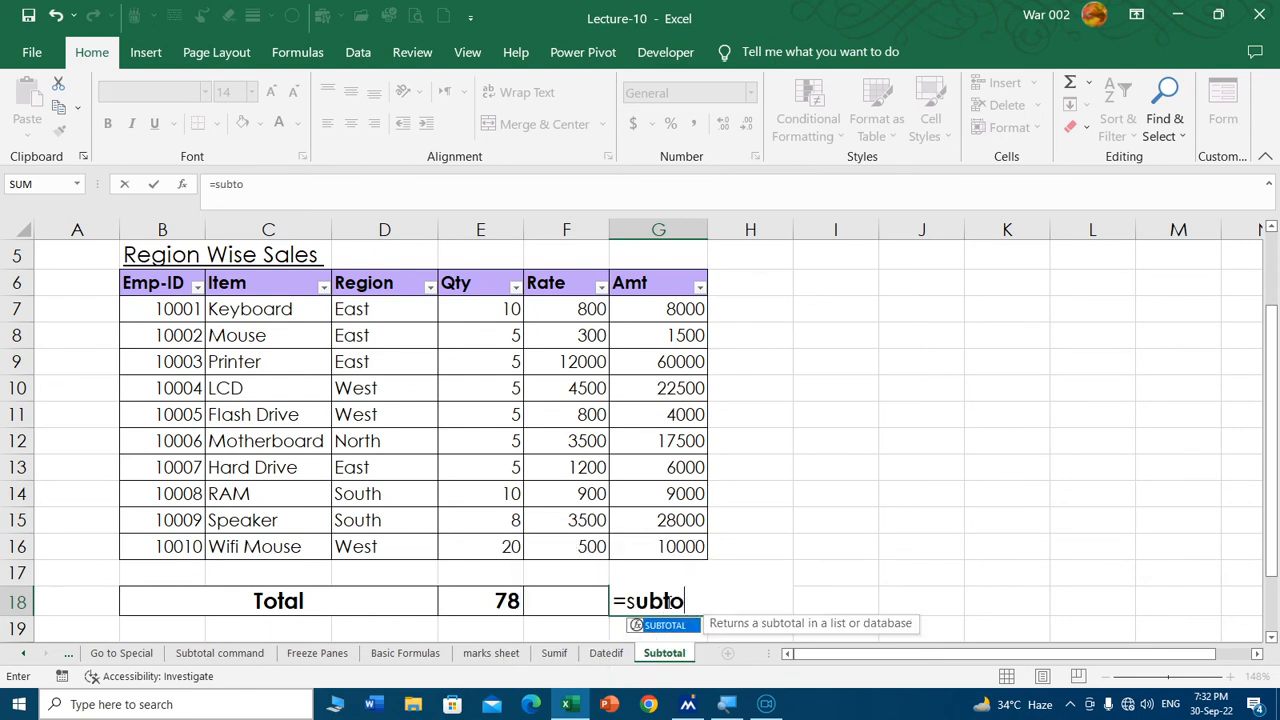
key("Tab")
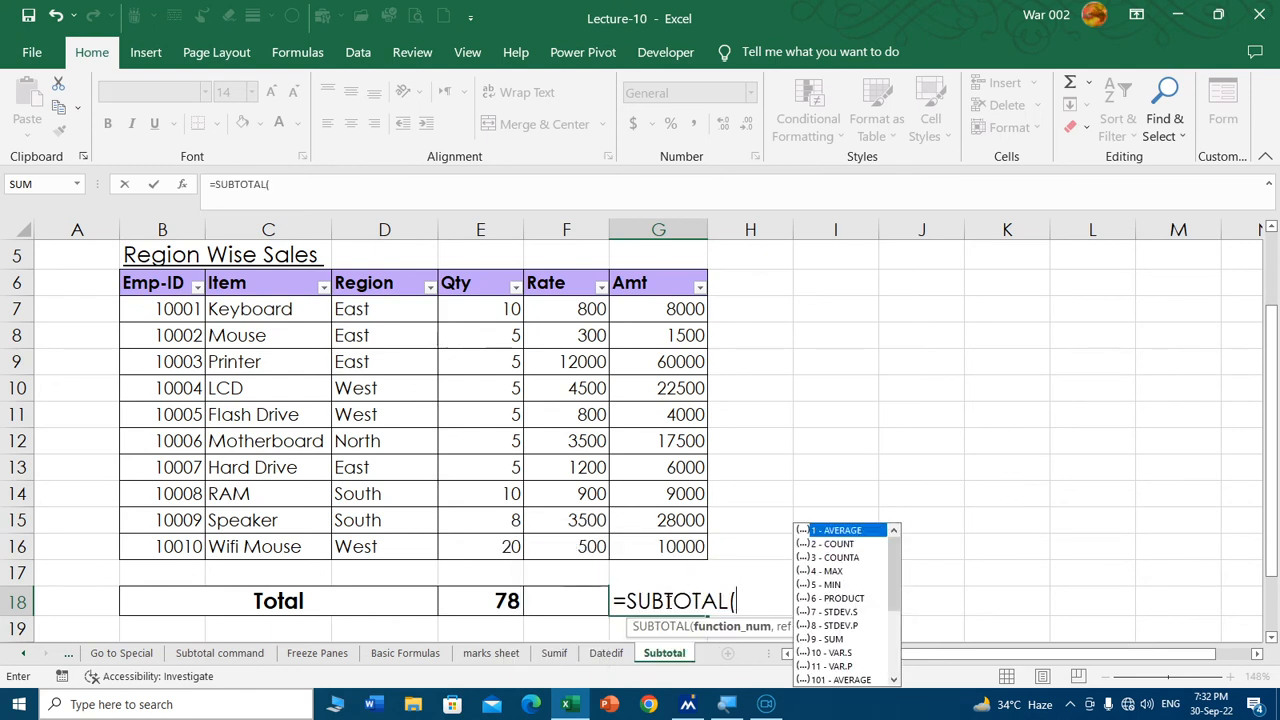
type("9,")
left_click_drag(658, 309, 662, 534)
key("Return")
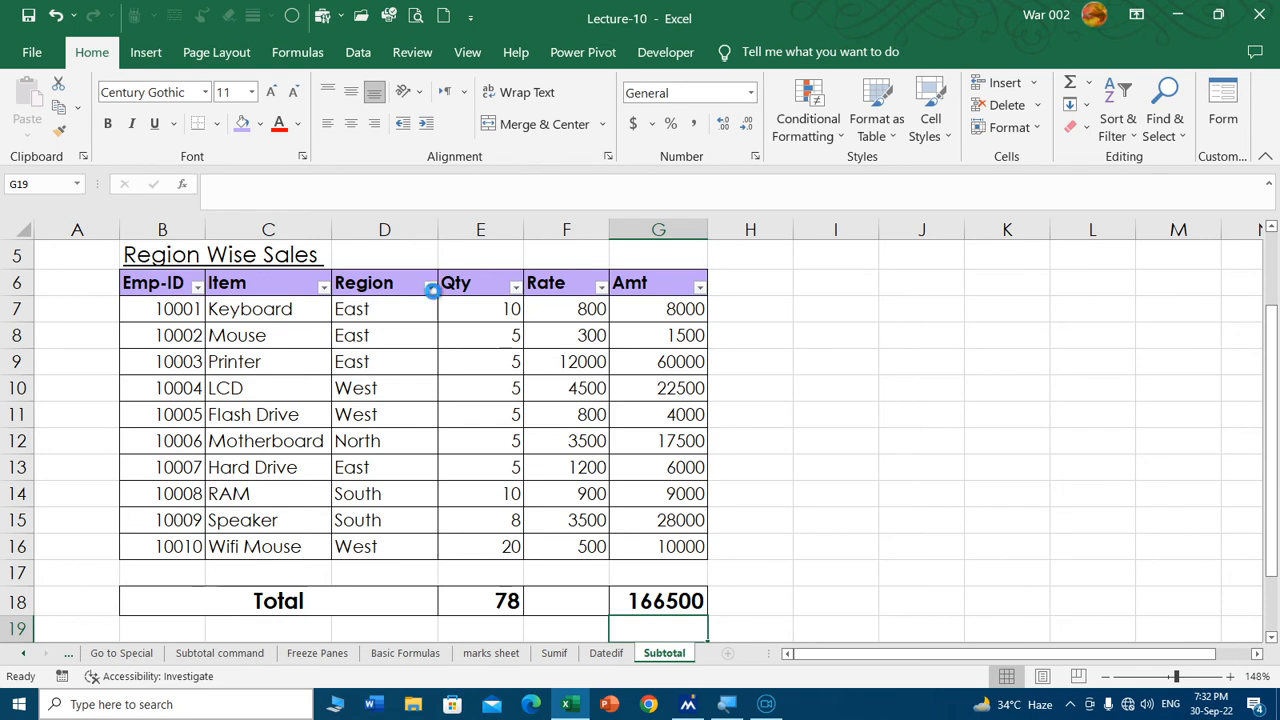
Filter the Region column to East and check the sums of the visible Qty and Amt values against the totals.
left_click(430, 287)
left_click(244, 507)
left_click(195, 525)
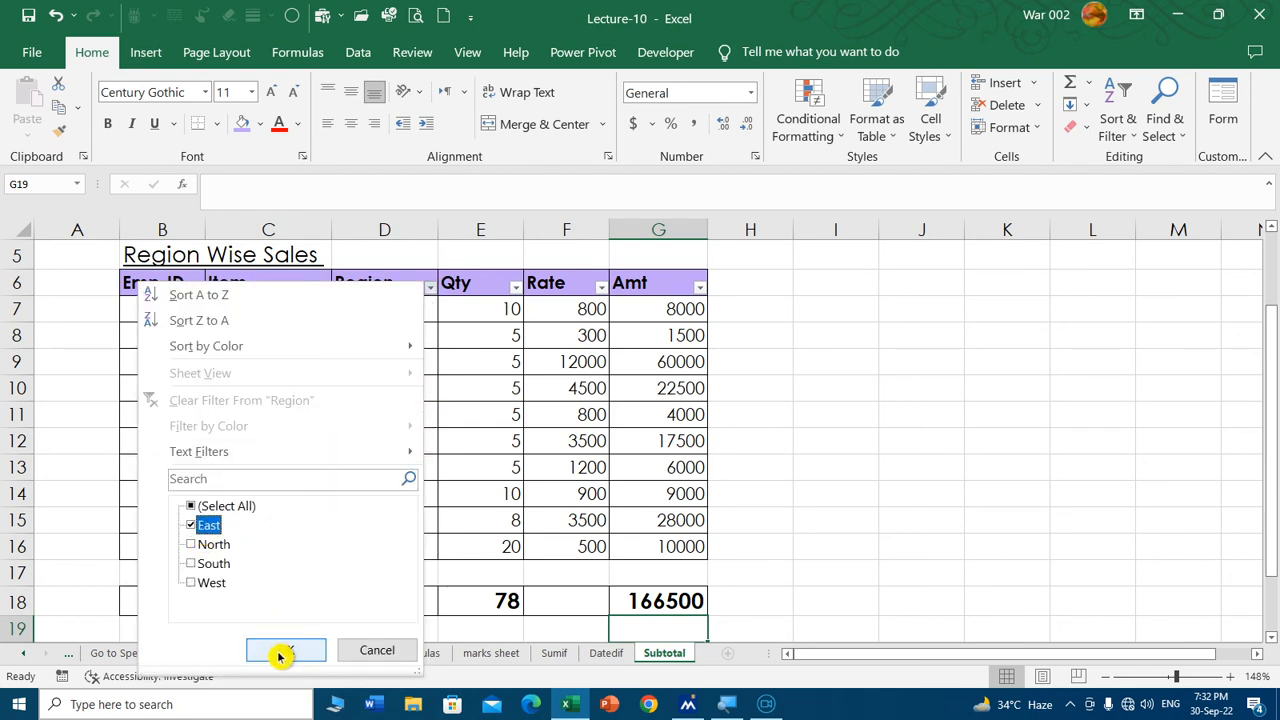
left_click(283, 652)
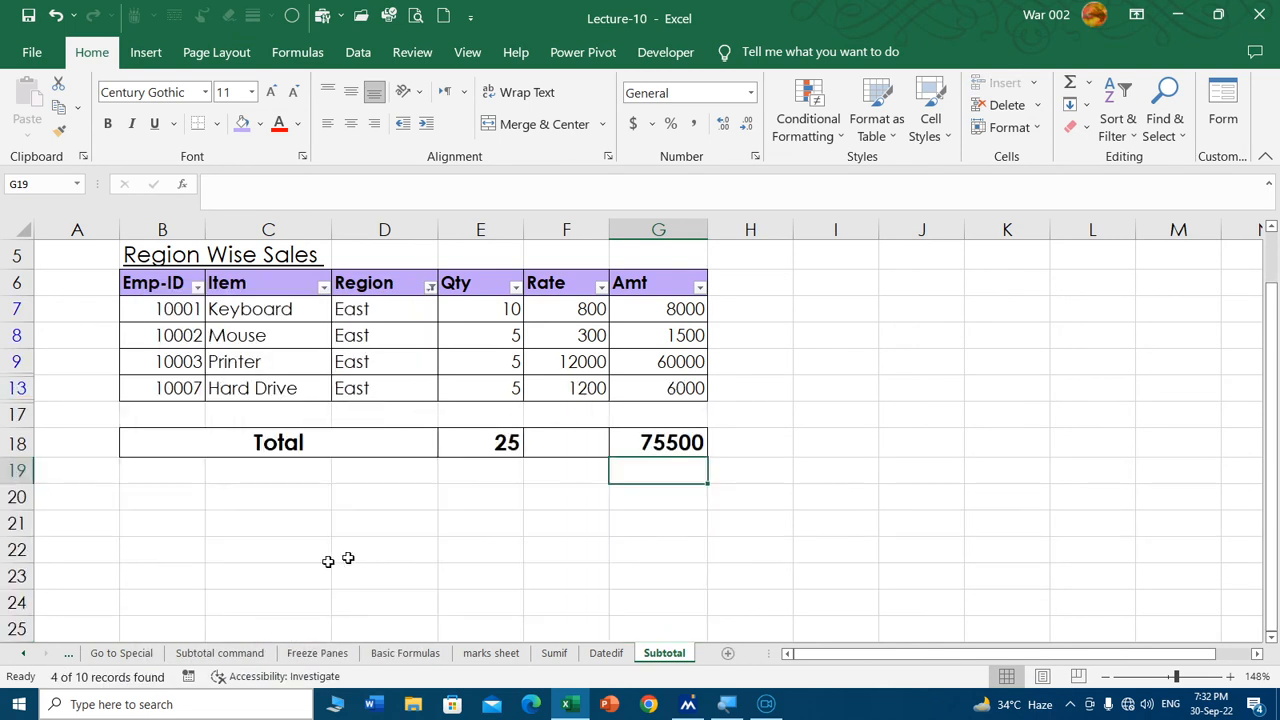
left_click_drag(504, 311, 506, 383)
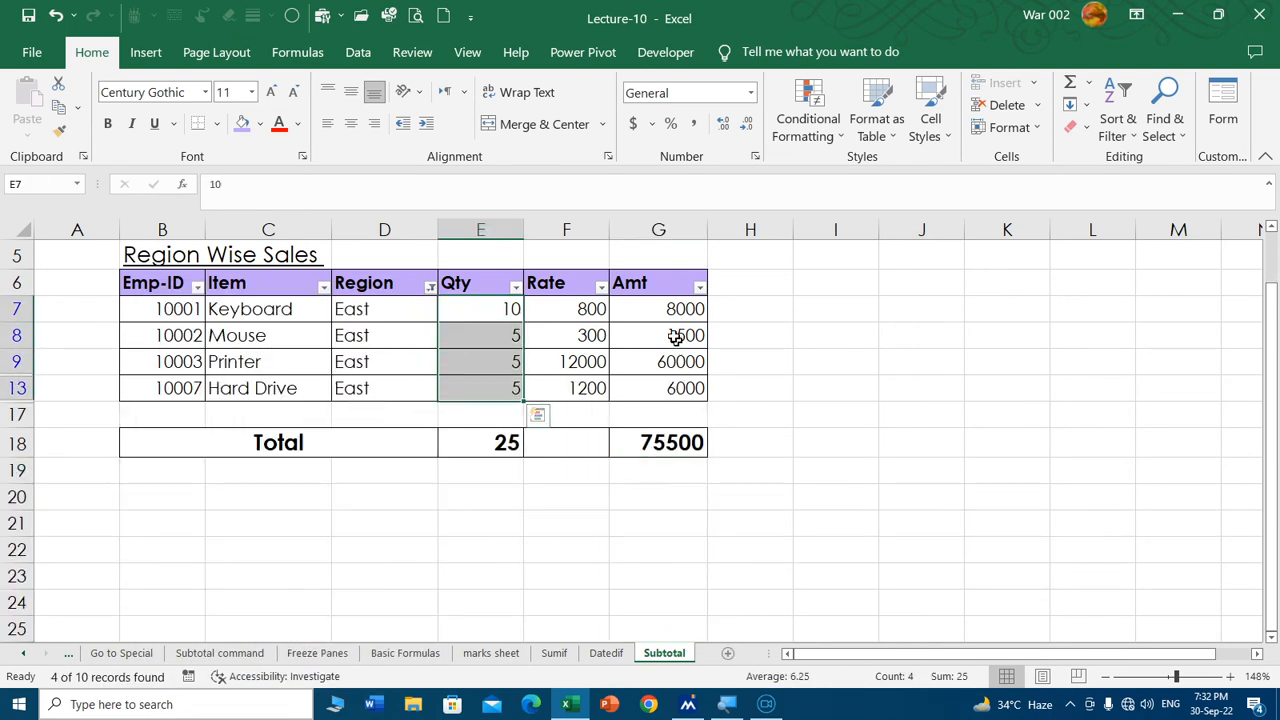
left_click_drag(663, 309, 669, 391)
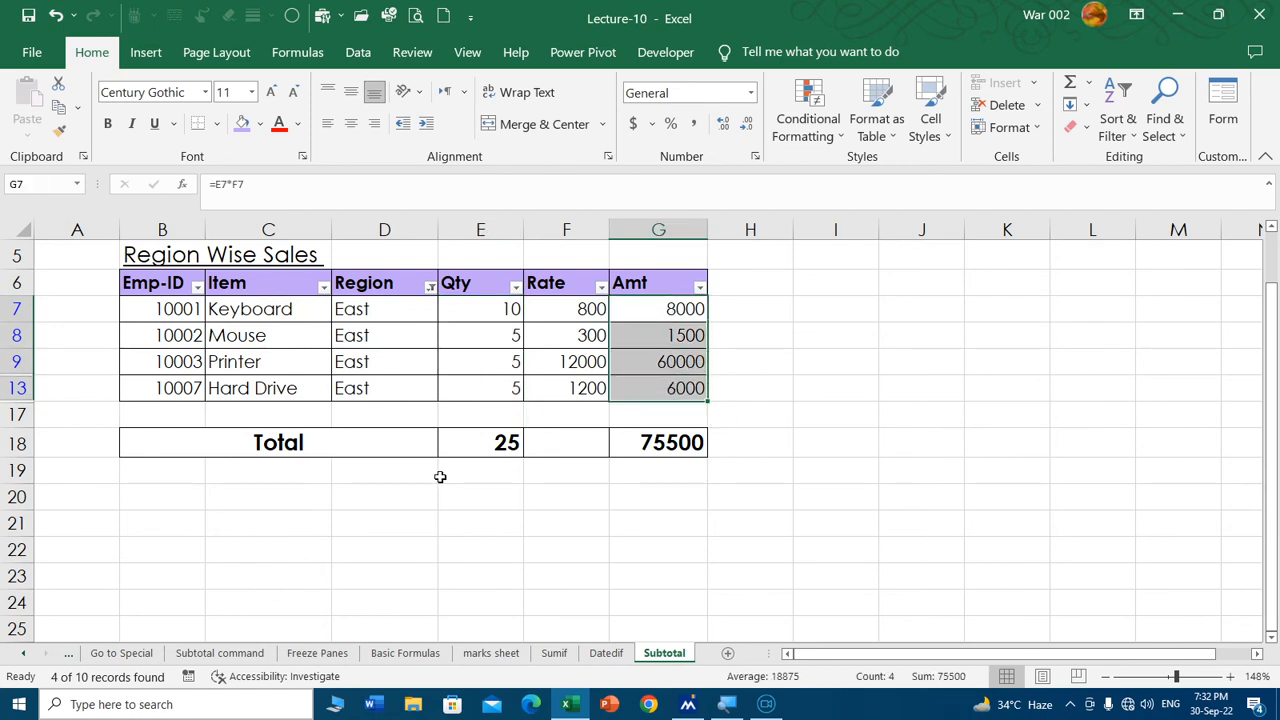
Remove the East restriction from the Region filter by including all regions.
left_click(403, 452)
left_click(430, 287)
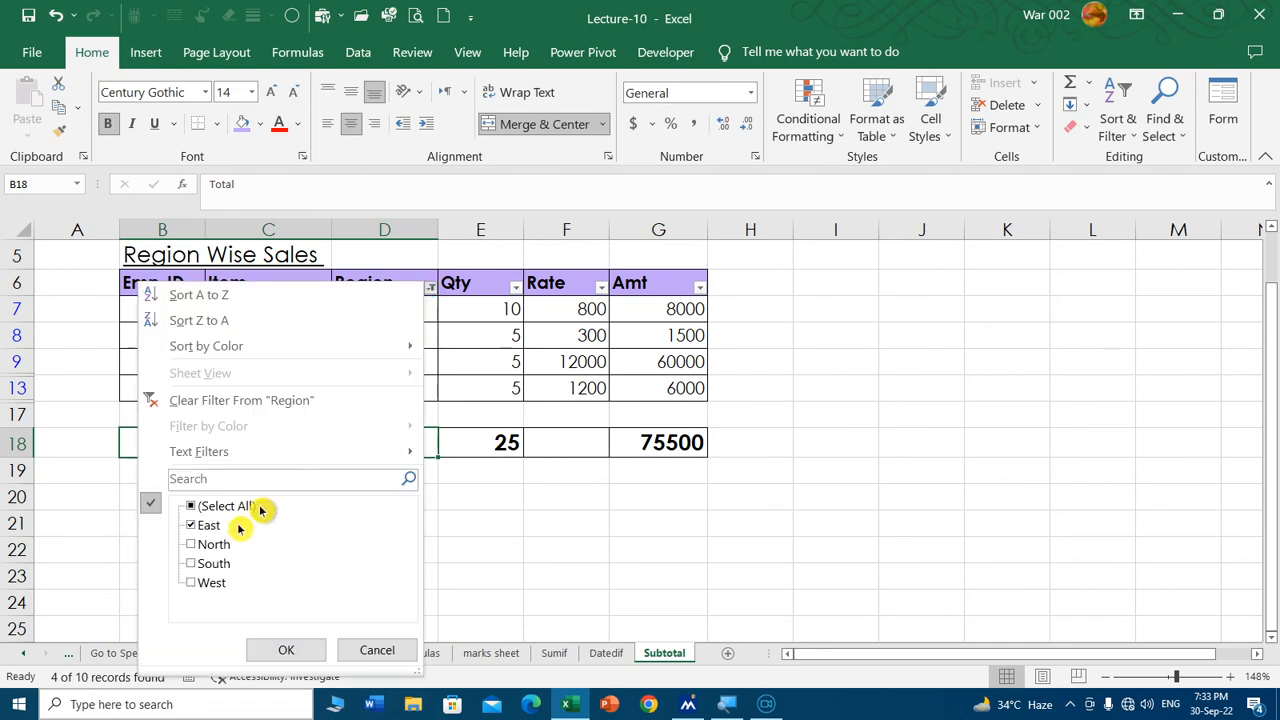
left_click(234, 508)
left_click(283, 648)
Examine the SUBTOTAL formula in E18 with all rows shown.
left_click(470, 556)
scroll(466, 516, "down", 1)
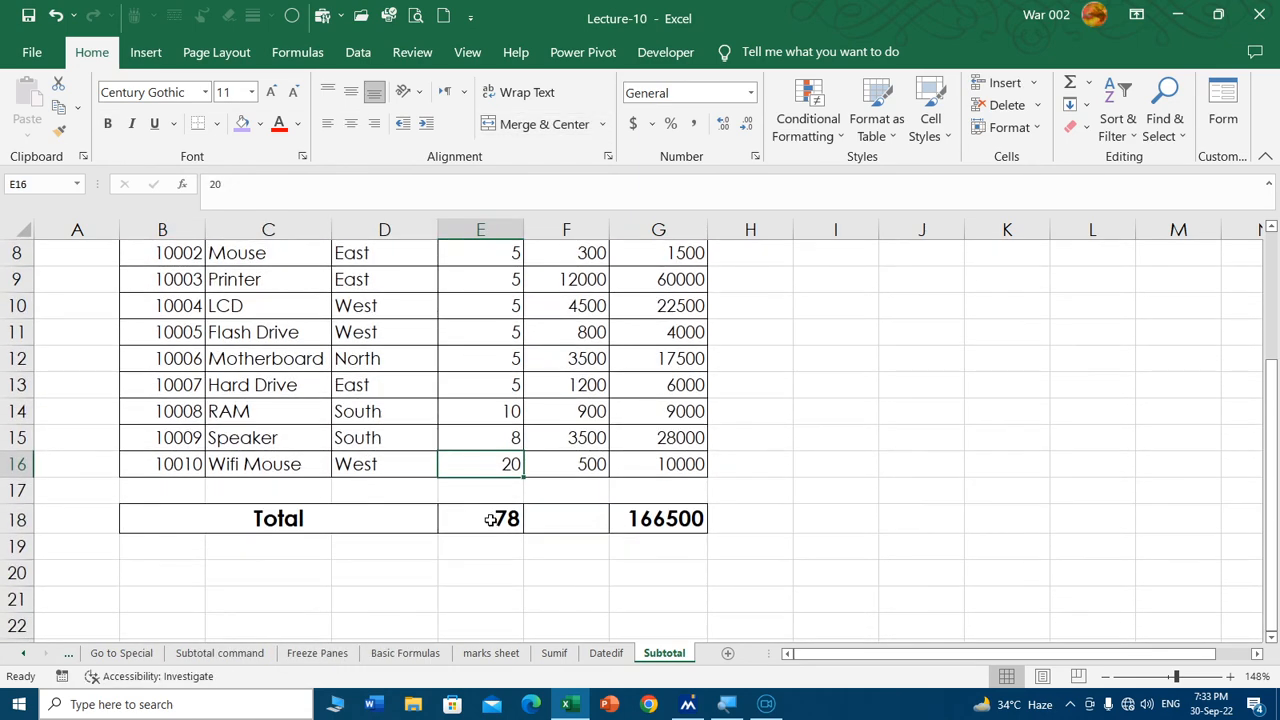
double_click(493, 521)
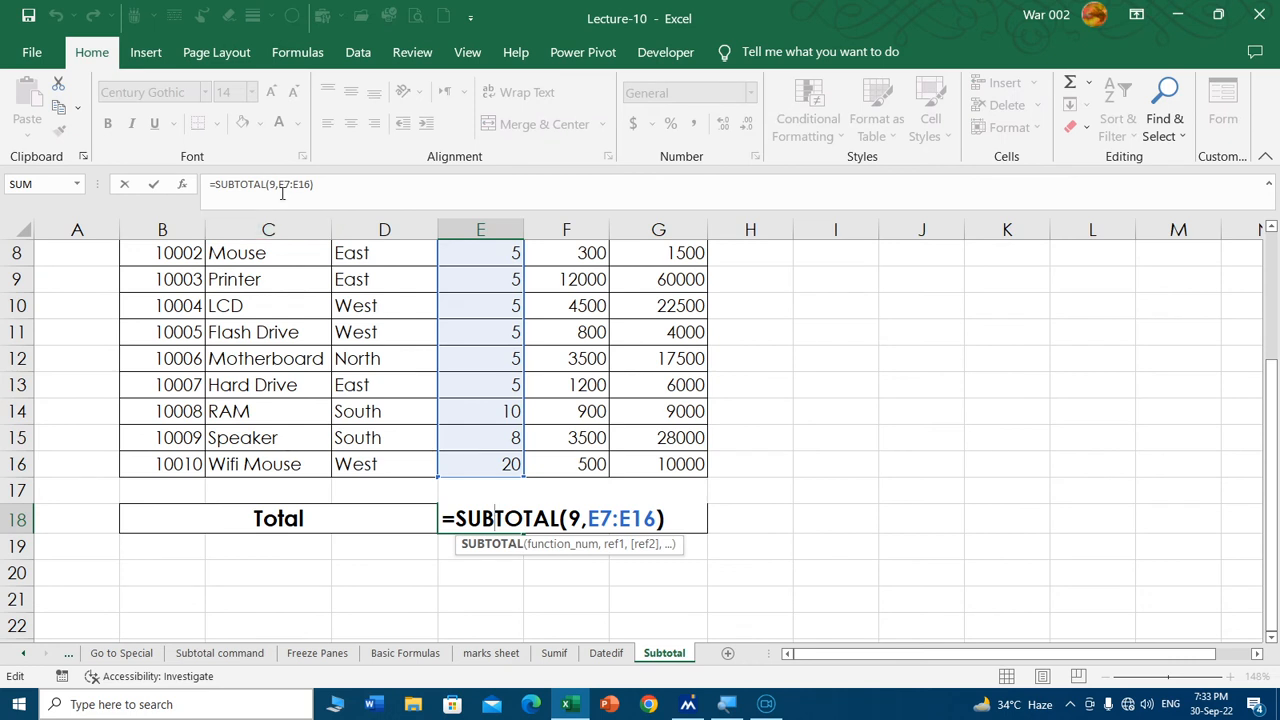
left_click(411, 360)
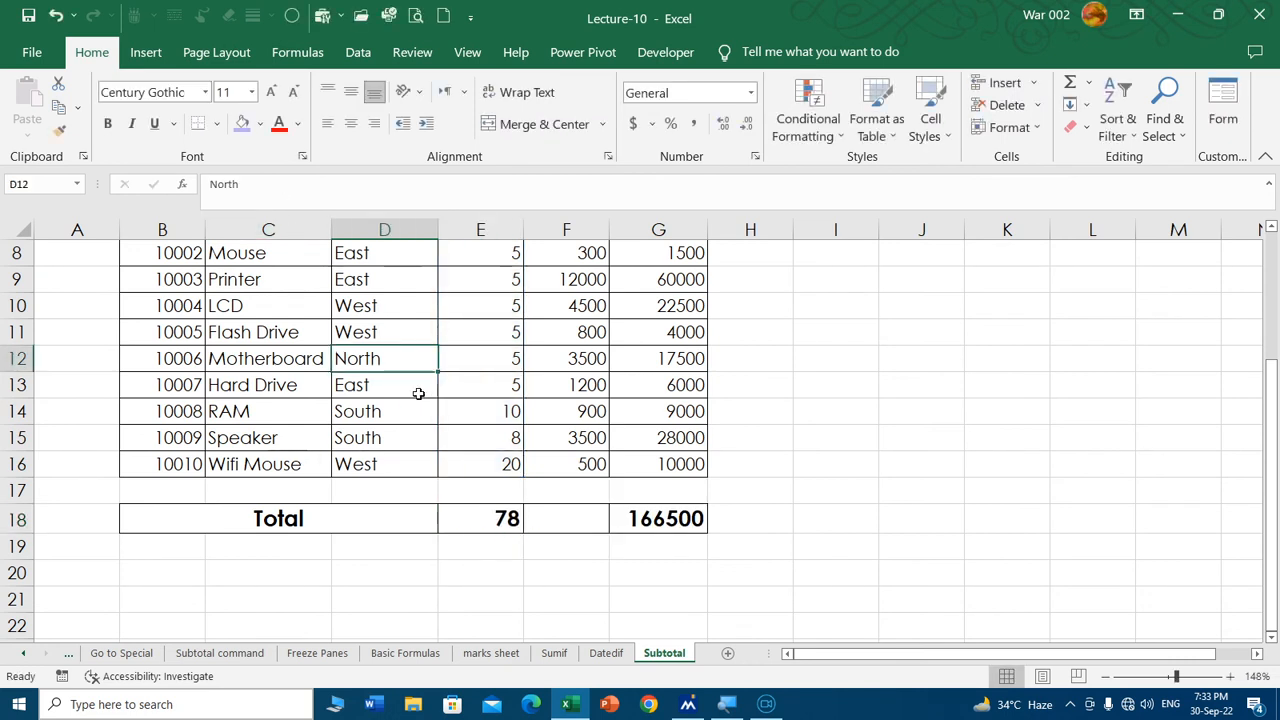
Try hiding row 11 (Flash Drive) to test the totals, and undo the hiding.
scroll(434, 394, "up", 1)
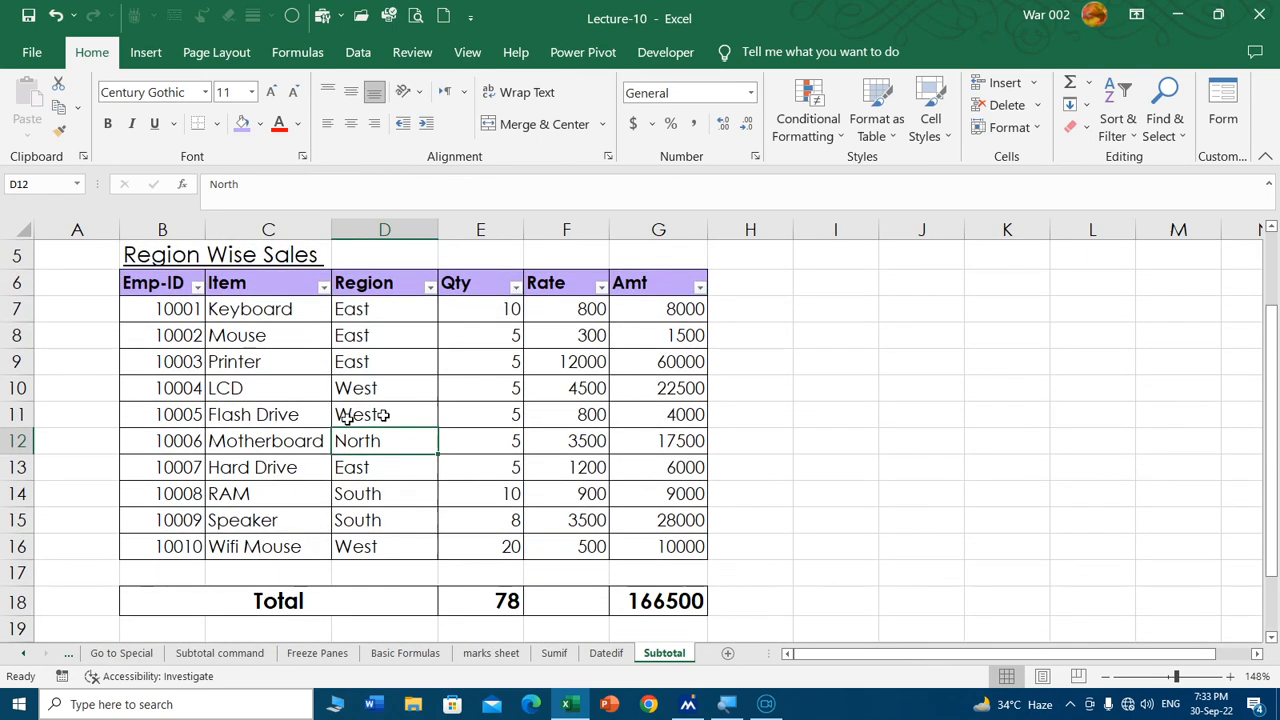
right_click(17, 414)
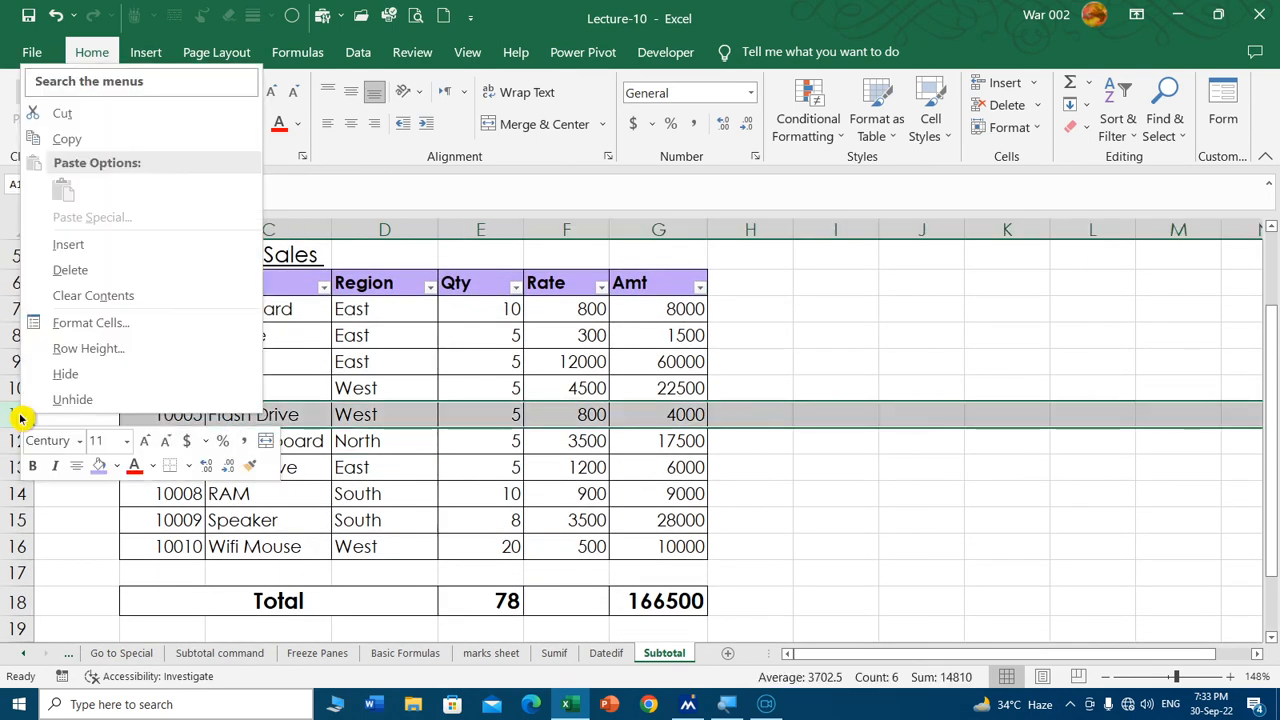
left_click(120, 376)
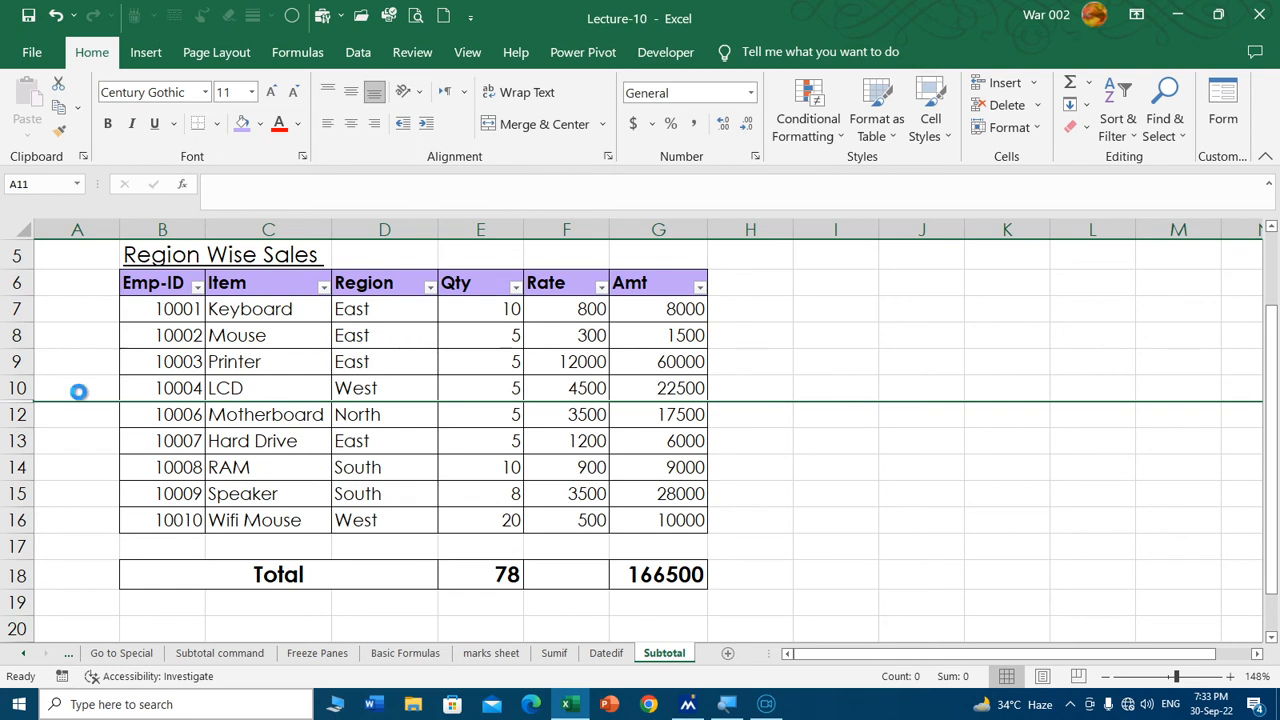
key("ctrl+z")
Change the SUBTOTAL function number in E18 to 109 so the Qty total ignores manually hidden rows.
left_click(494, 600)
double_click(494, 600)
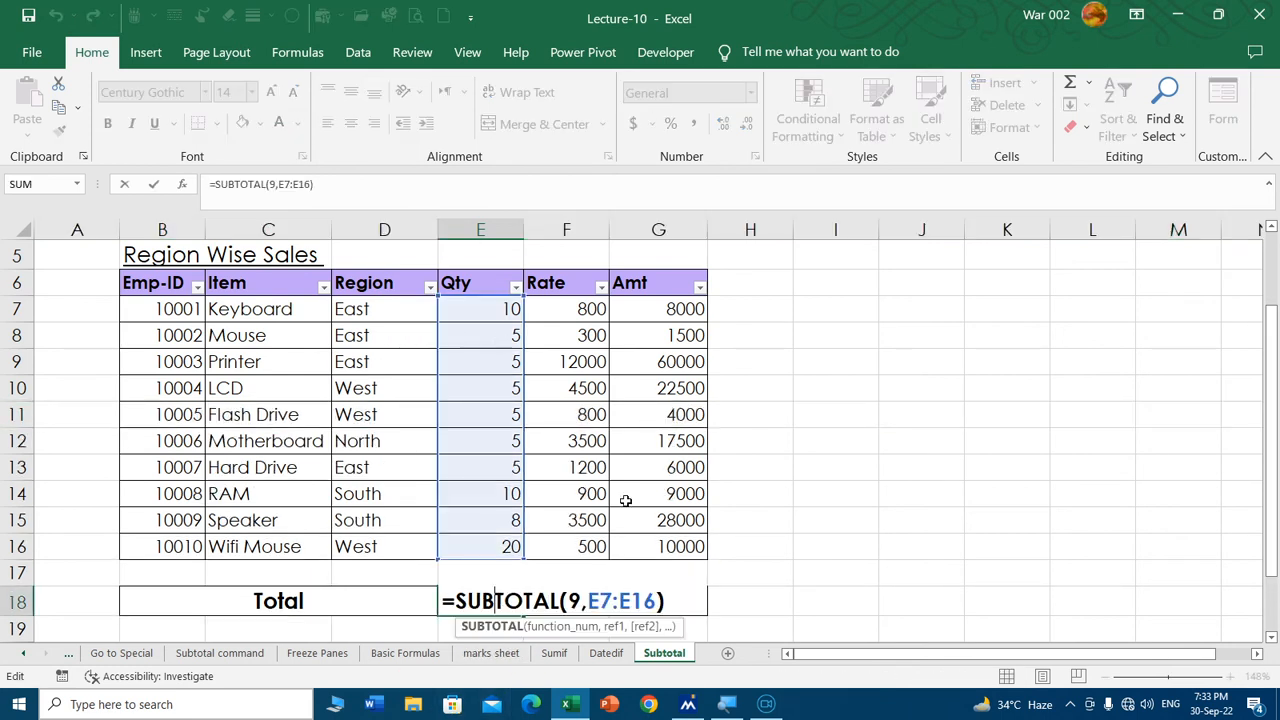
left_click(571, 601)
type("10")
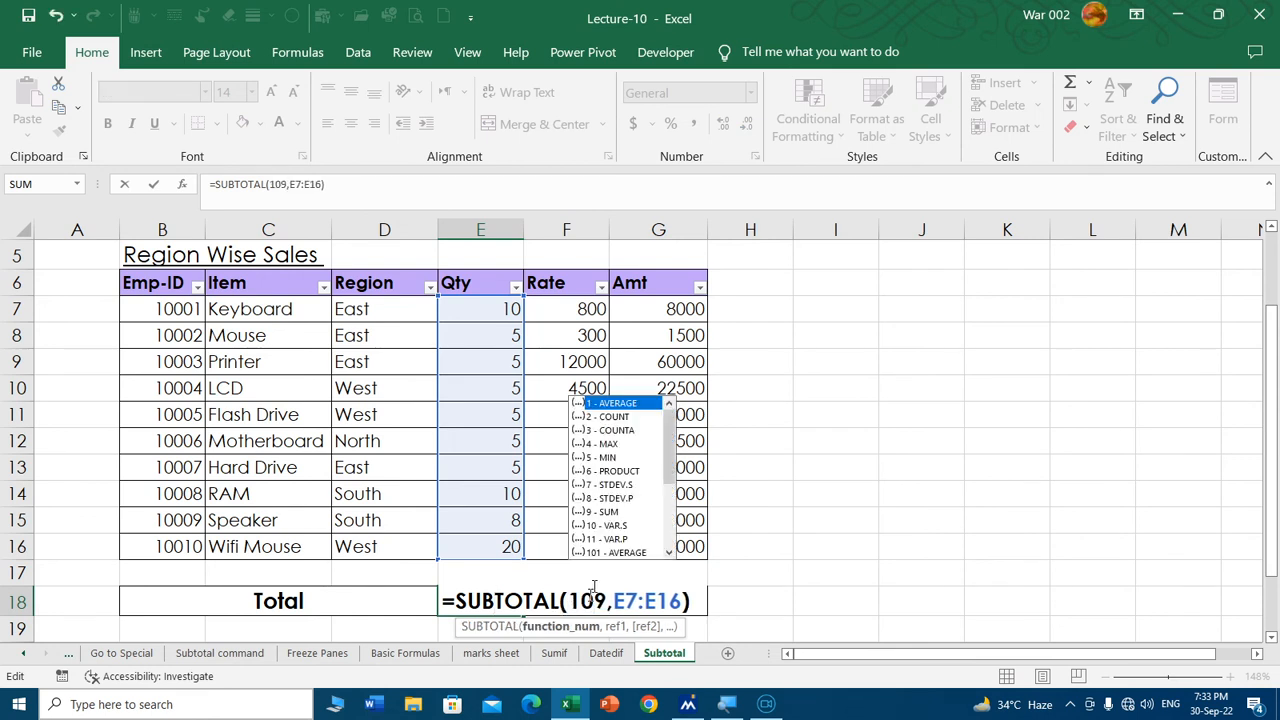
left_click_drag(671, 452, 651, 560)
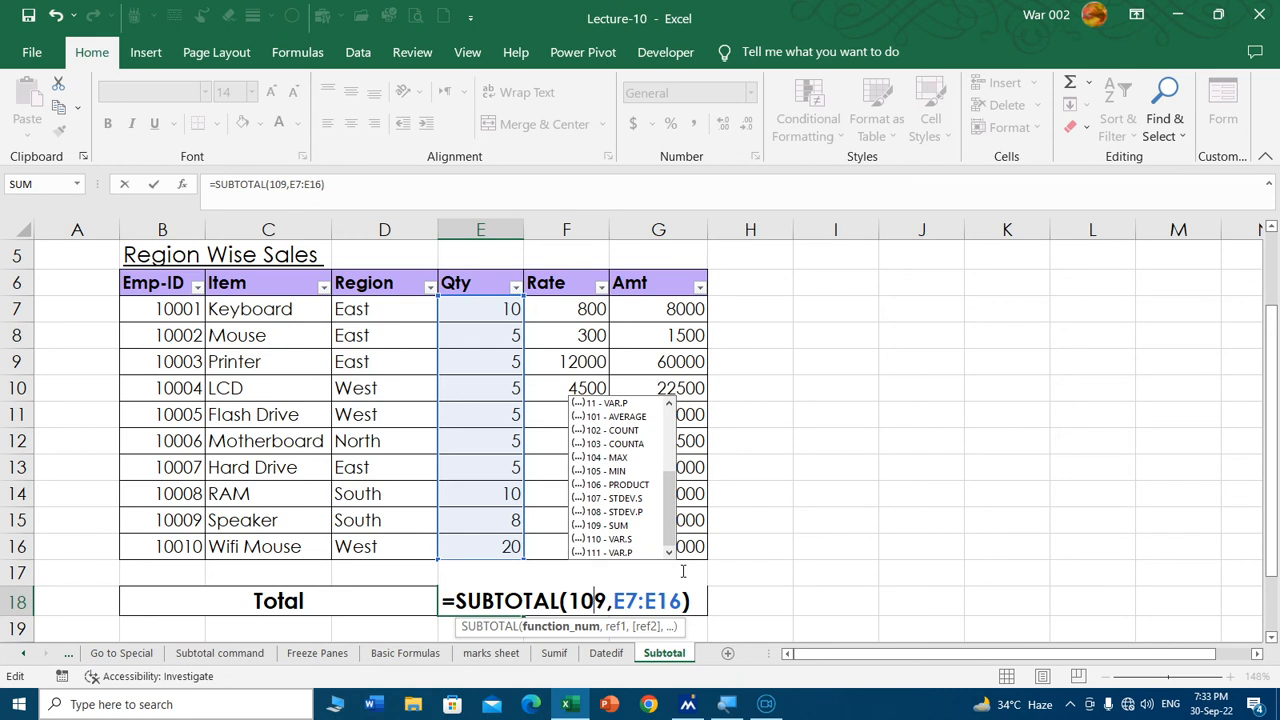
key("Return")
left_click(450, 433)
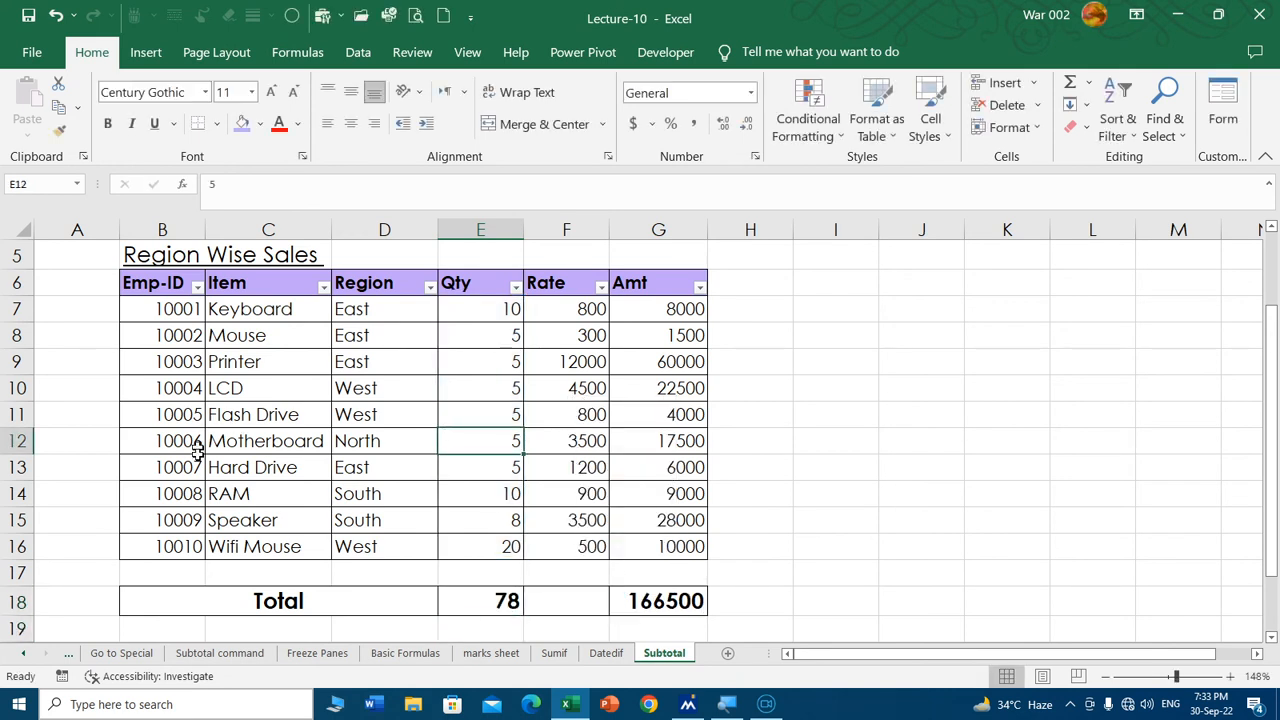
left_click(477, 598)
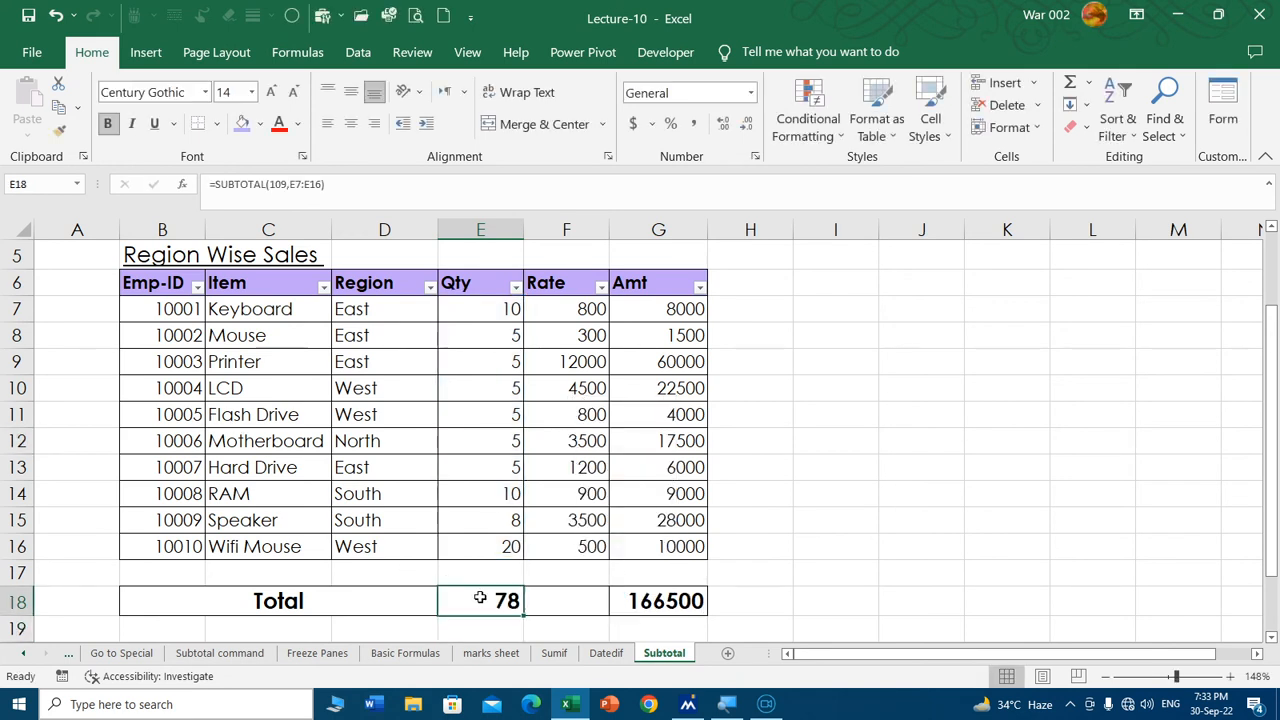
Hide row 10 (LCD) and review the SUBTOTAL formula behind the Qty total in E18.
right_click(18, 388)
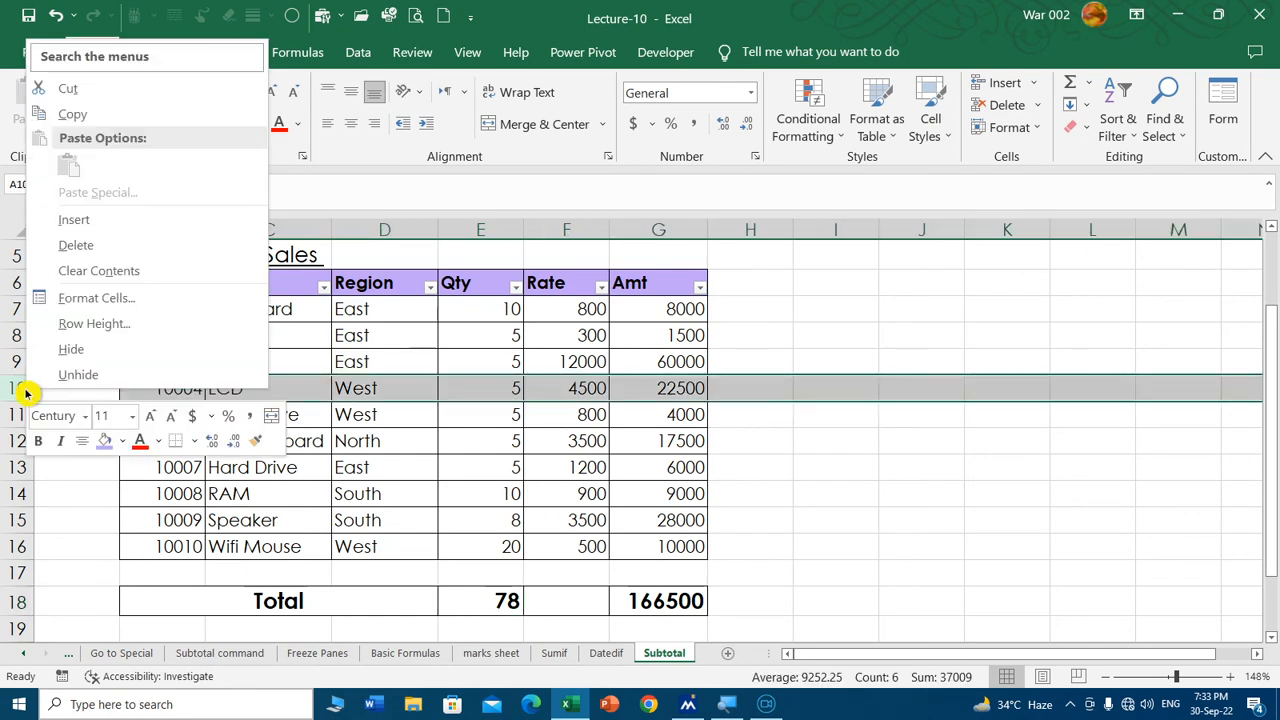
left_click(64, 356)
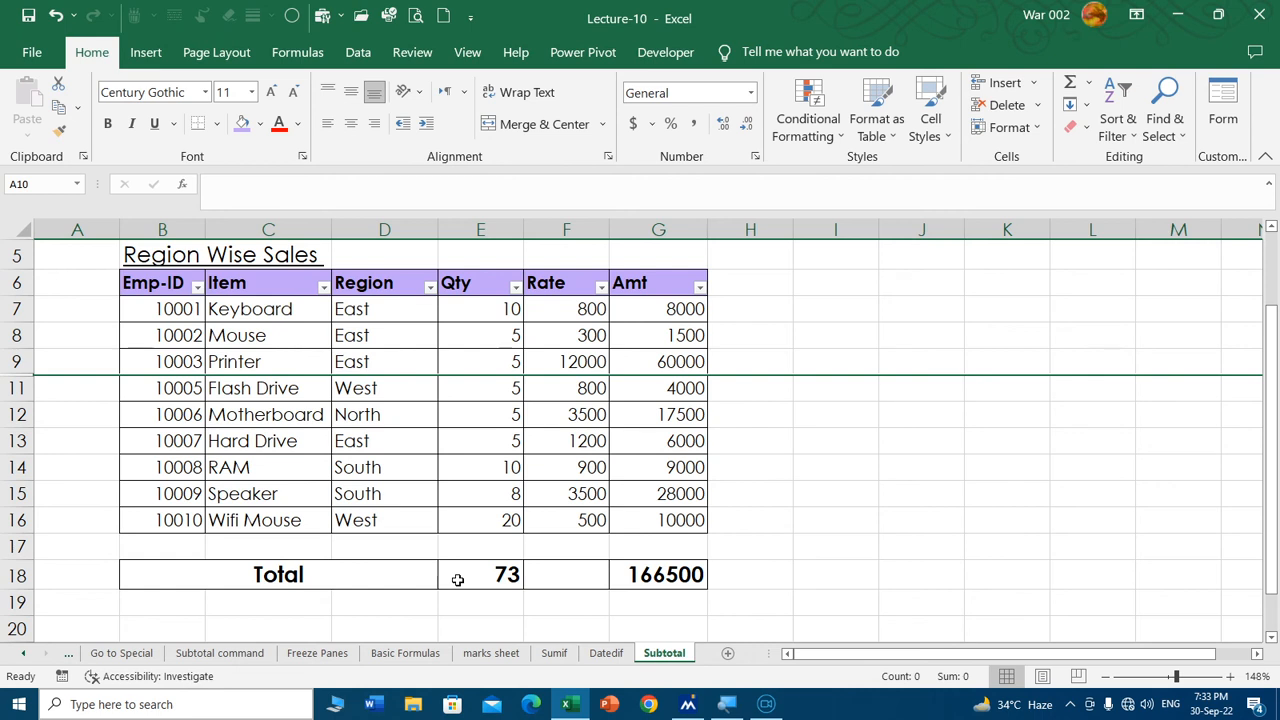
double_click(476, 577)
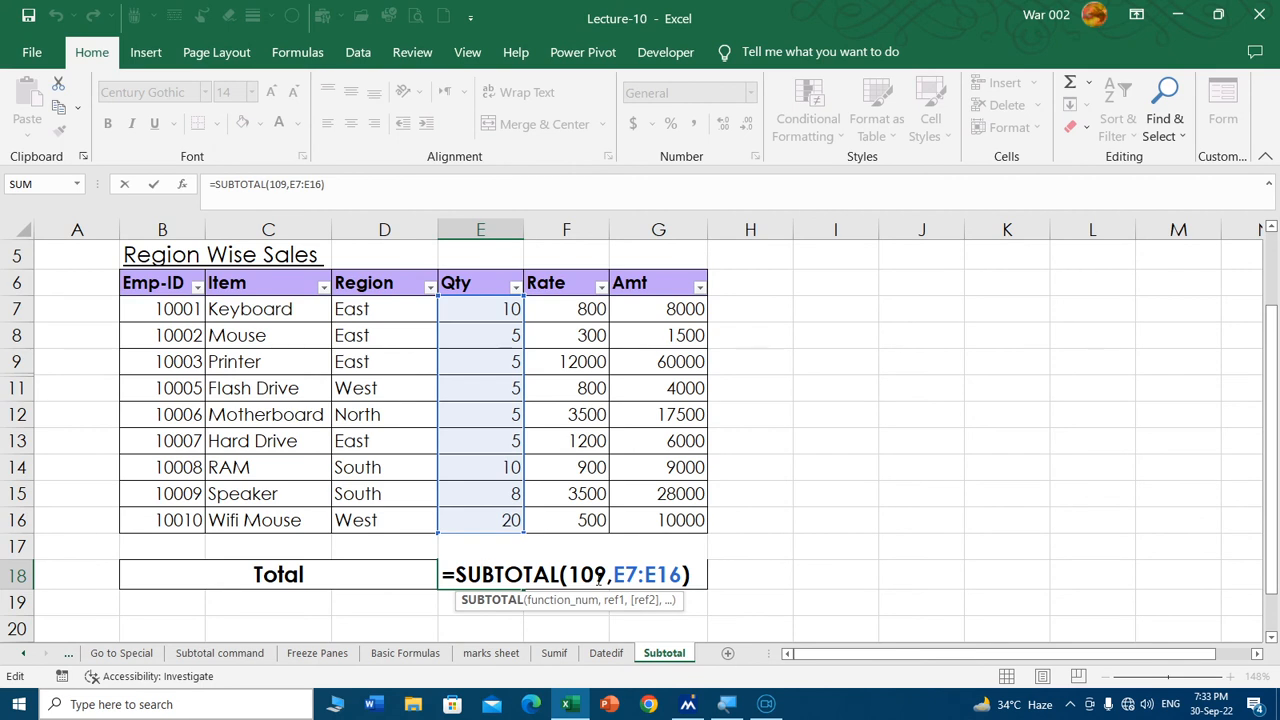
key("Escape")
Change the SUBTOTAL function number for the Amt total in G18 to 109.
double_click(639, 578)
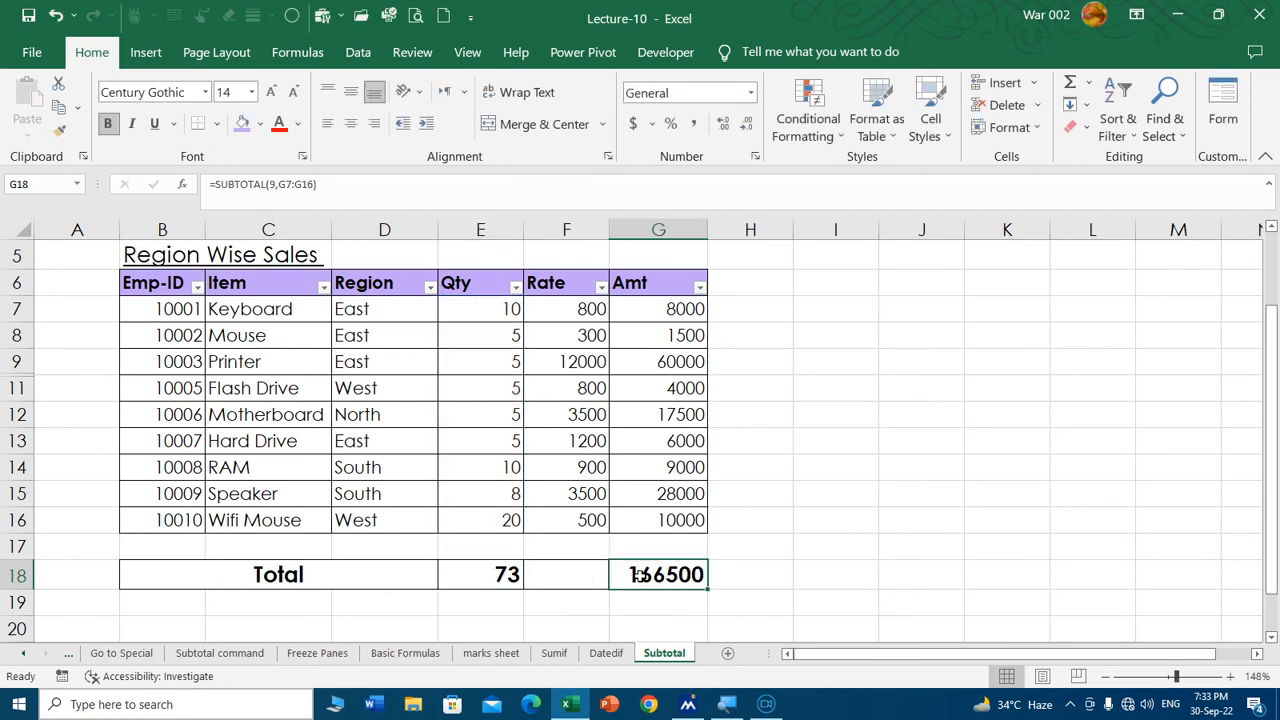
left_click(742, 574)
type("10")
key("Return")
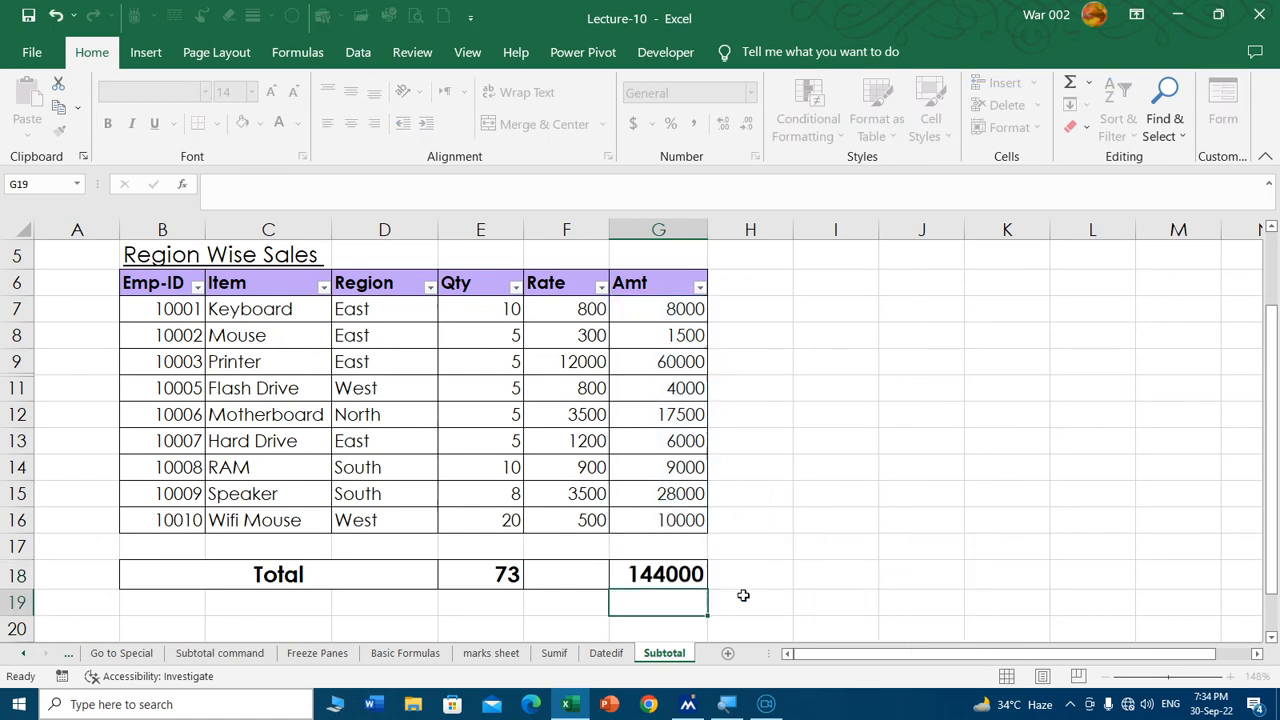
Try hiding row 11 (Flash Drive) and check the sums of the visible Amt and Qty values against the totals.
right_click(12, 390)
left_click(60, 349)
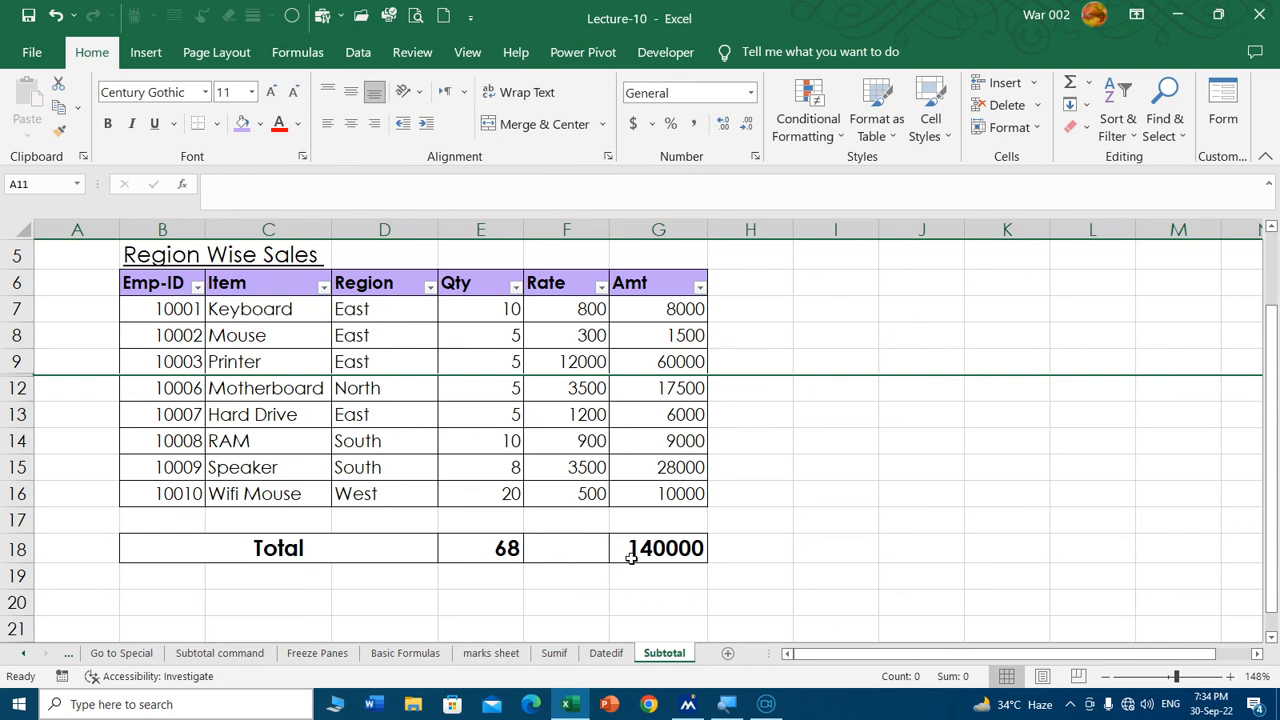
left_click(678, 306)
left_click(800, 311)
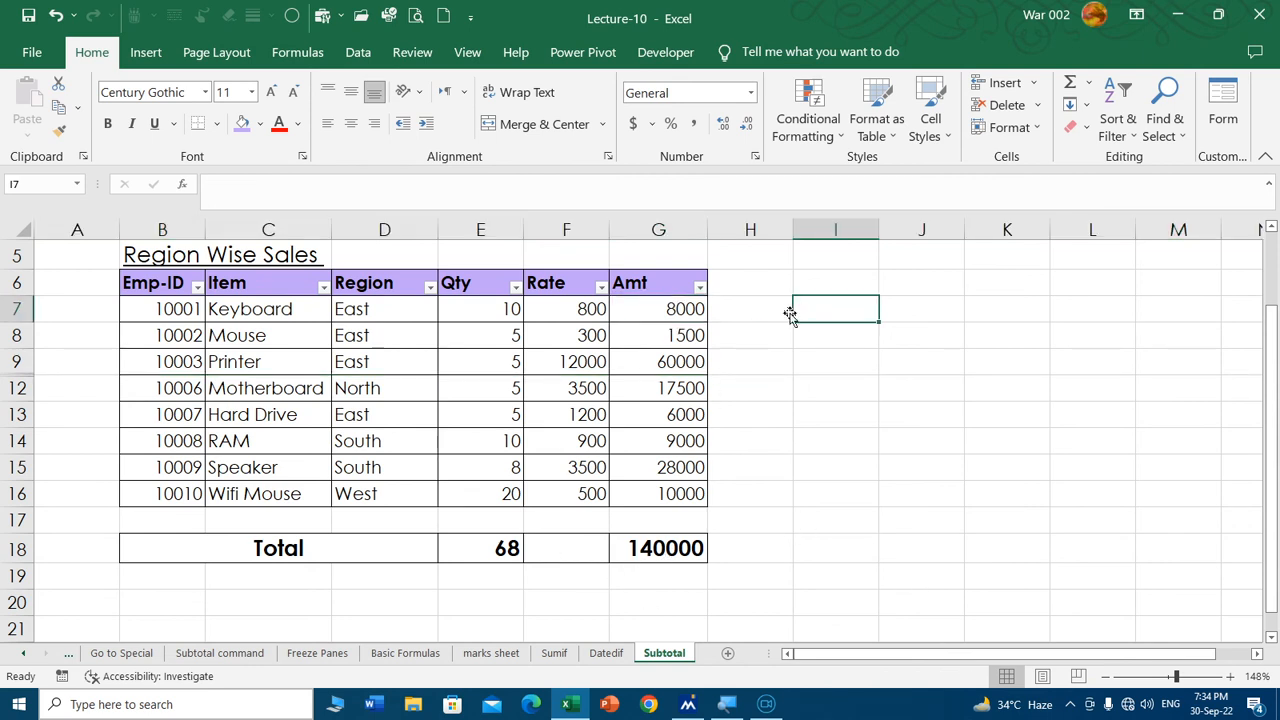
left_click_drag(668, 308, 672, 490)
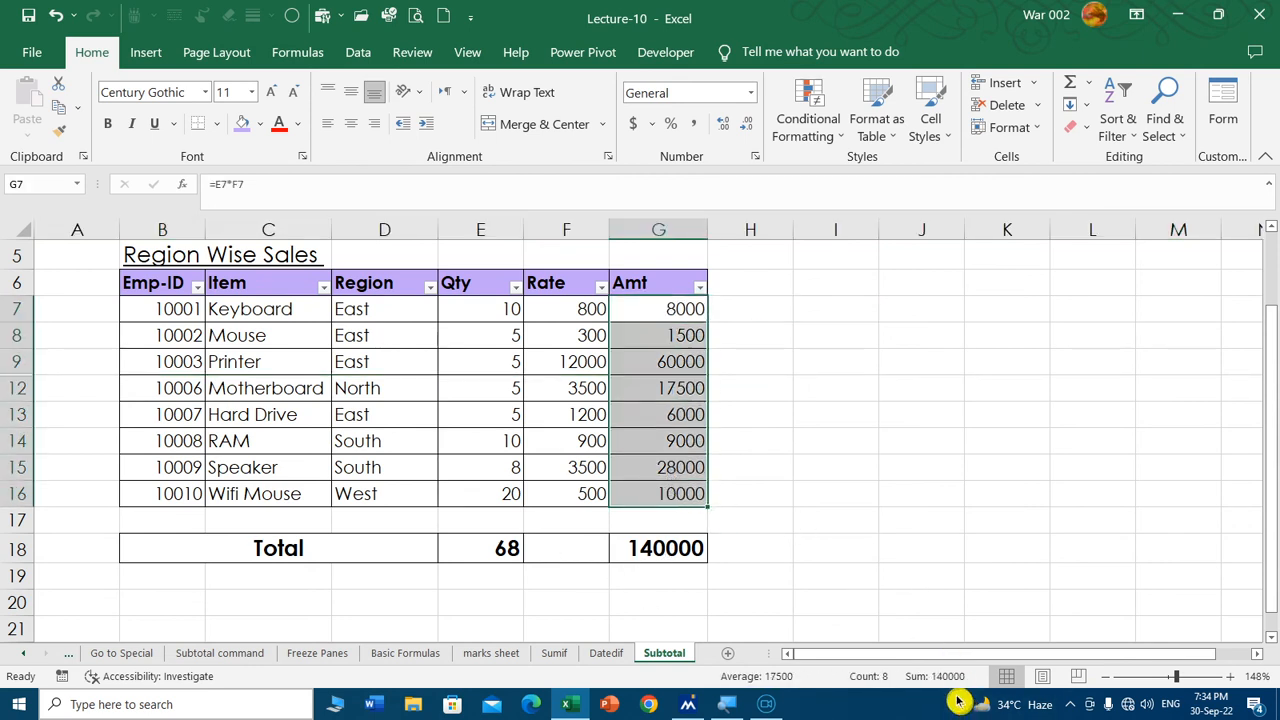
left_click_drag(485, 306, 497, 495)
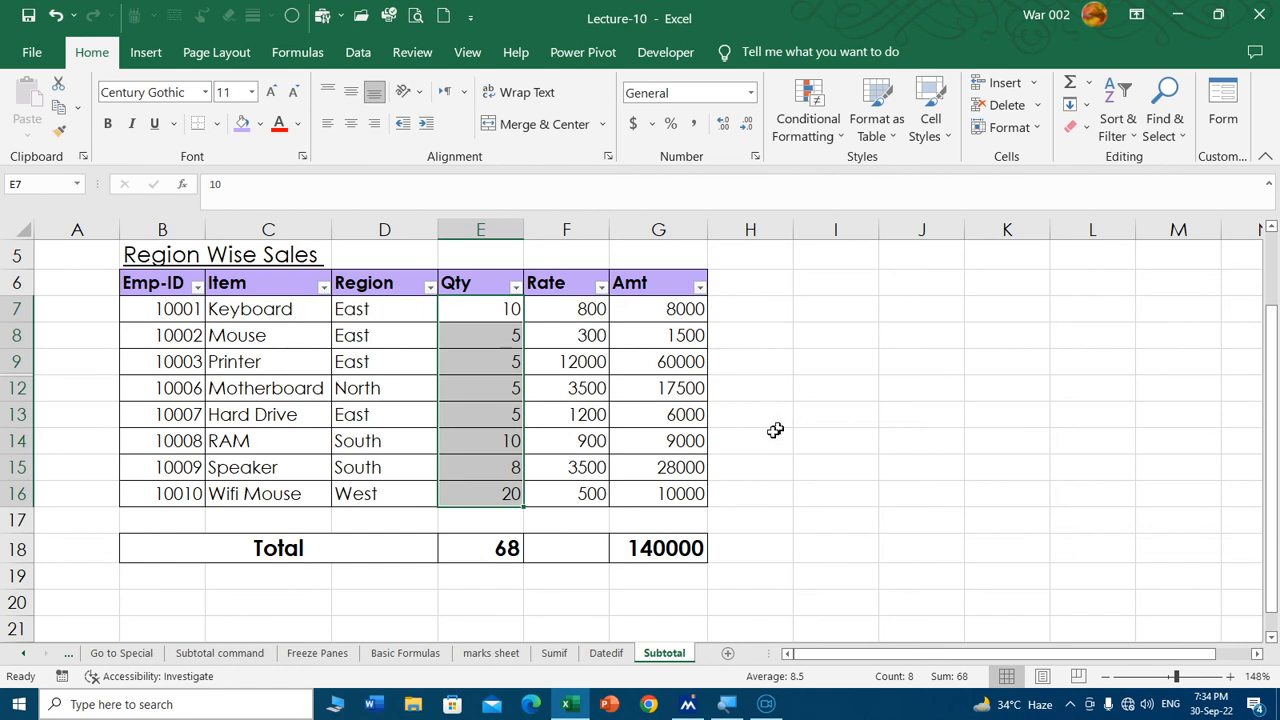
Undo the hiding of row 11 and the function number change in G18.
key("ctrl+z")
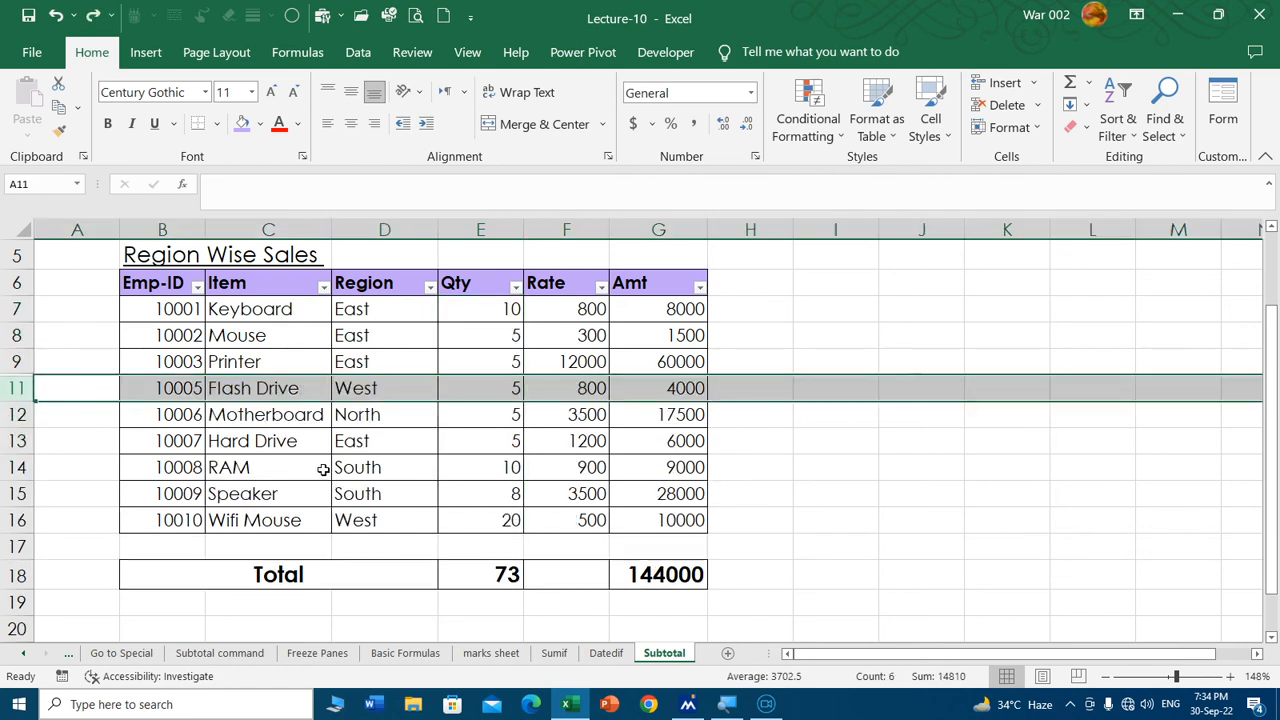
key("ctrl+z")
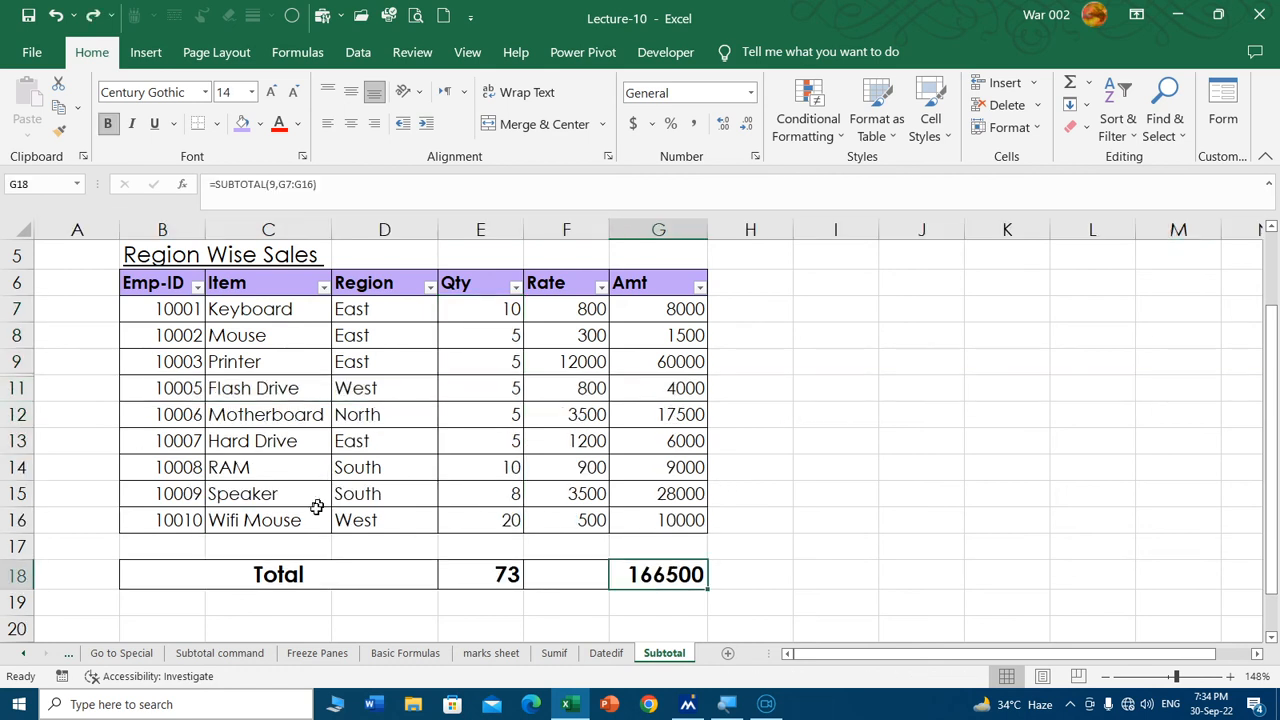
On the Datedif sheet, replace the F17 header with Years and add the headers Months in G17 and Days in H17.
left_click(604, 653)
scroll(736, 413, "up", 3)
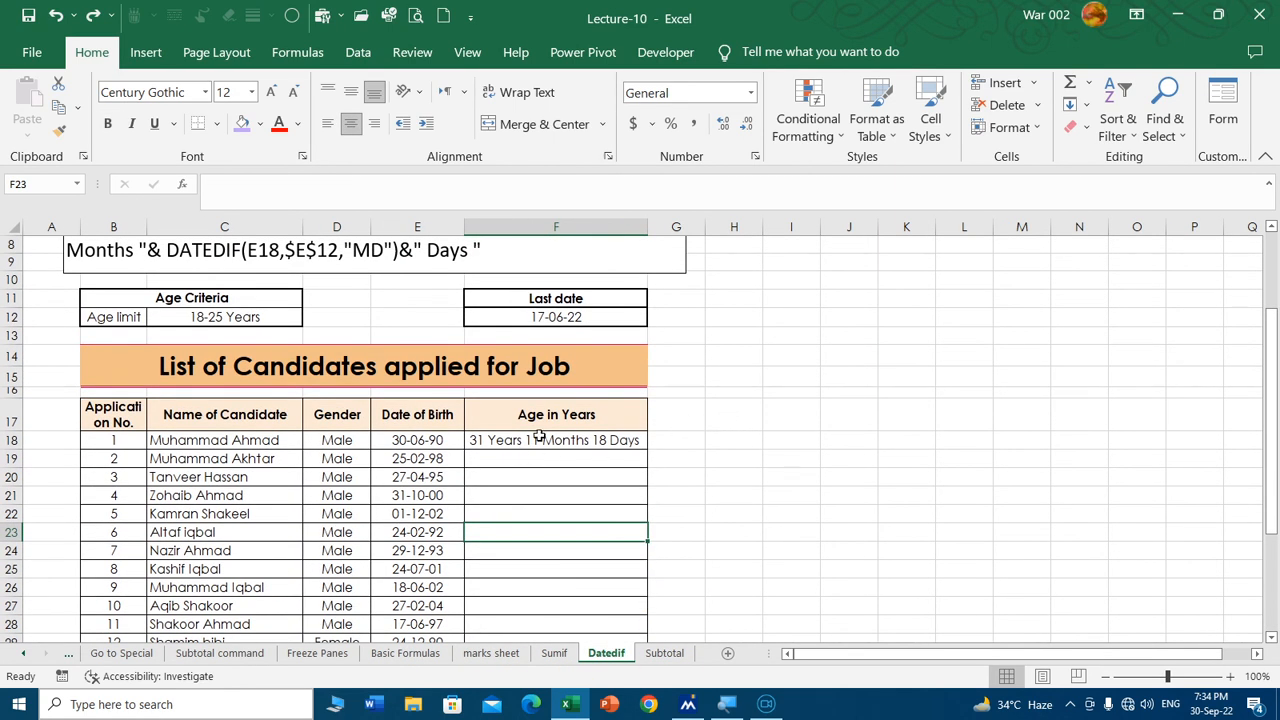
left_click(595, 410)
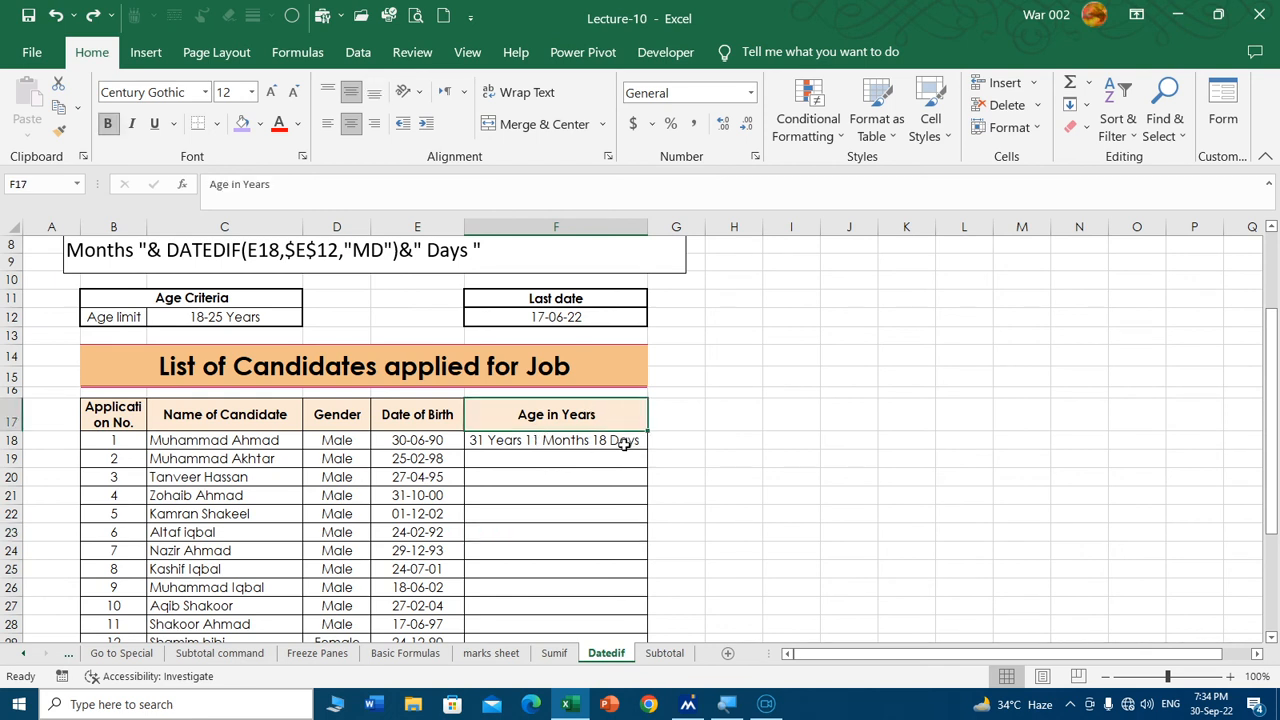
type("Years")
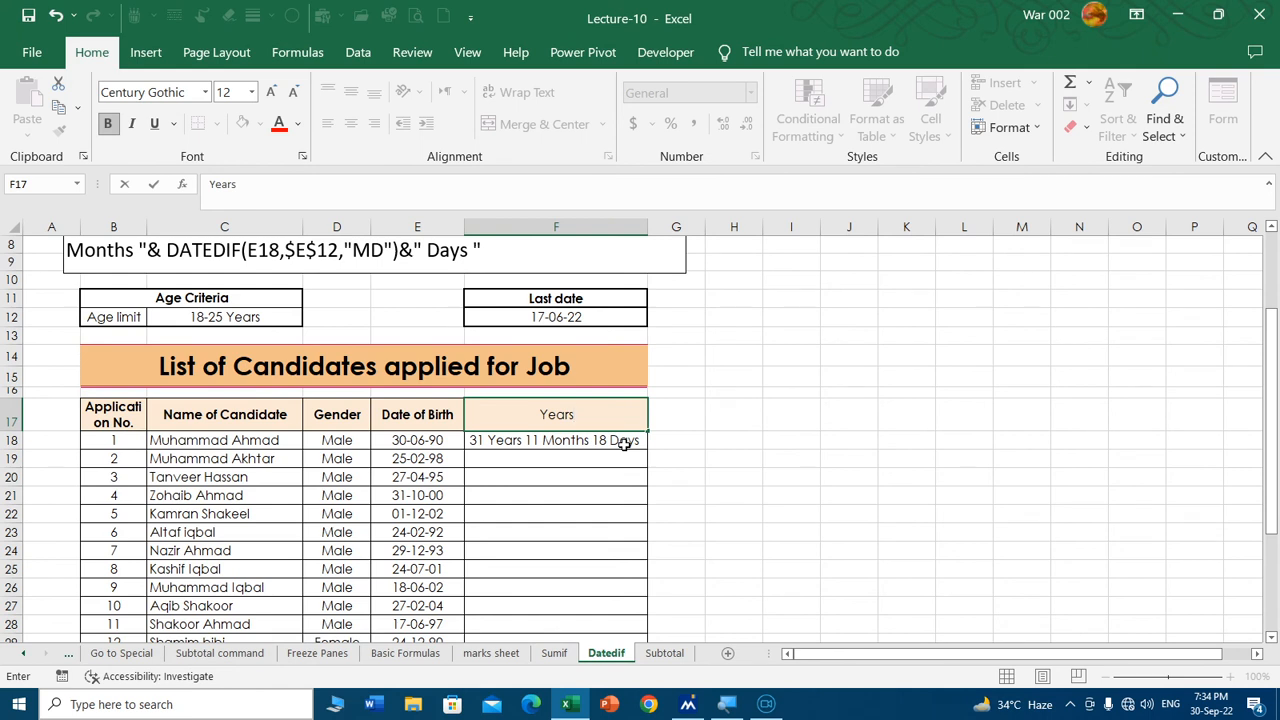
key("Tab")
type("Mon")
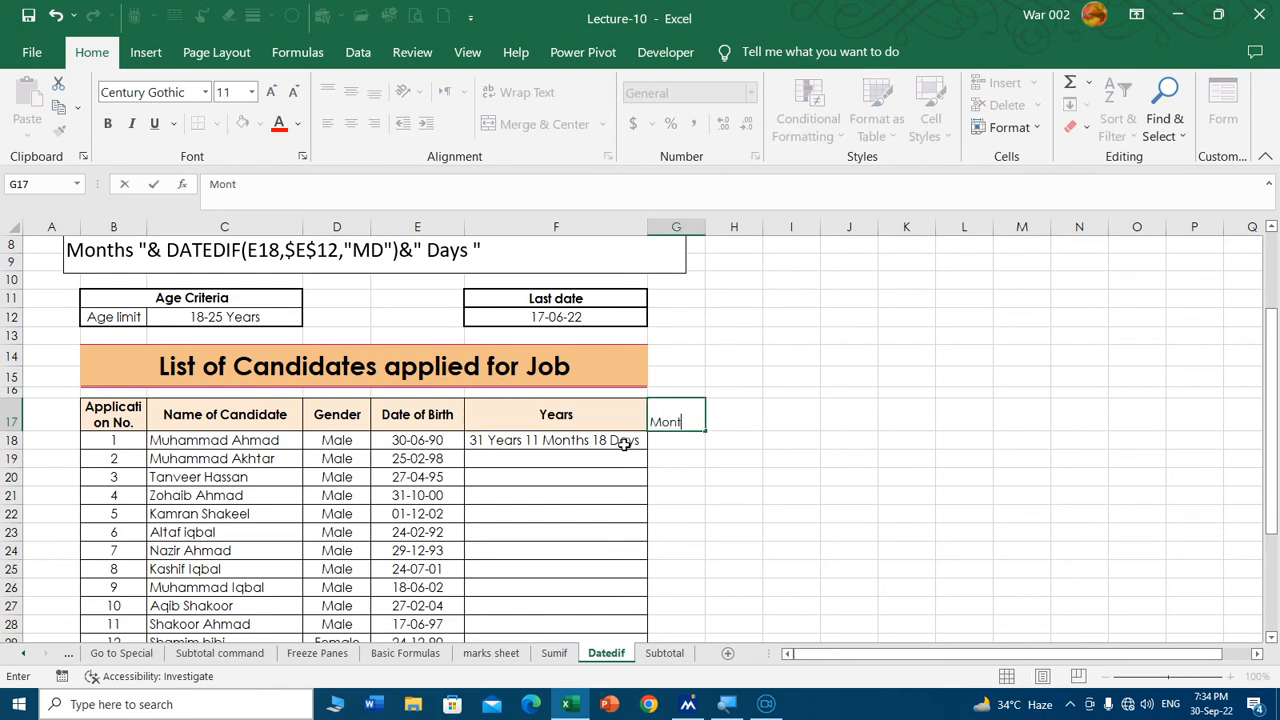
key("Tab")
type("Day")
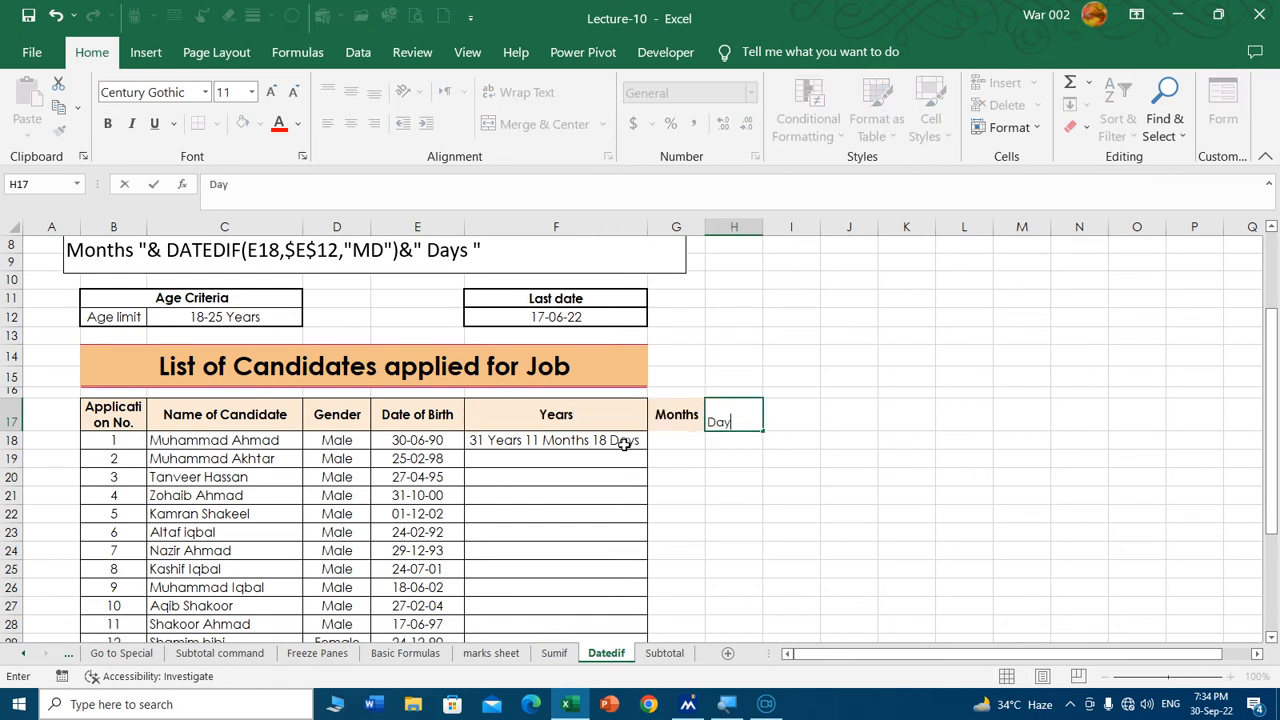
type("s")
key("Return")
Clear the combined years, months and days formula from F18.
left_click(623, 444)
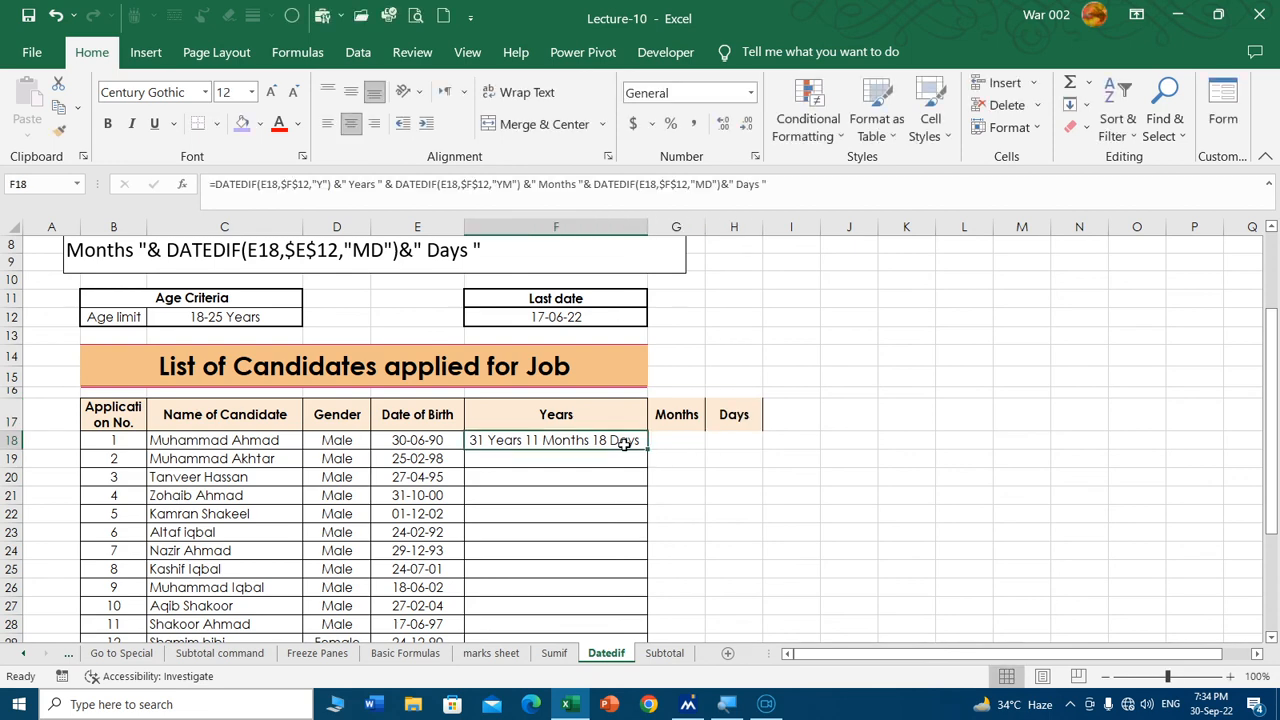
key("Delete")
scroll(875, 450, "up", 3, "ctrl")
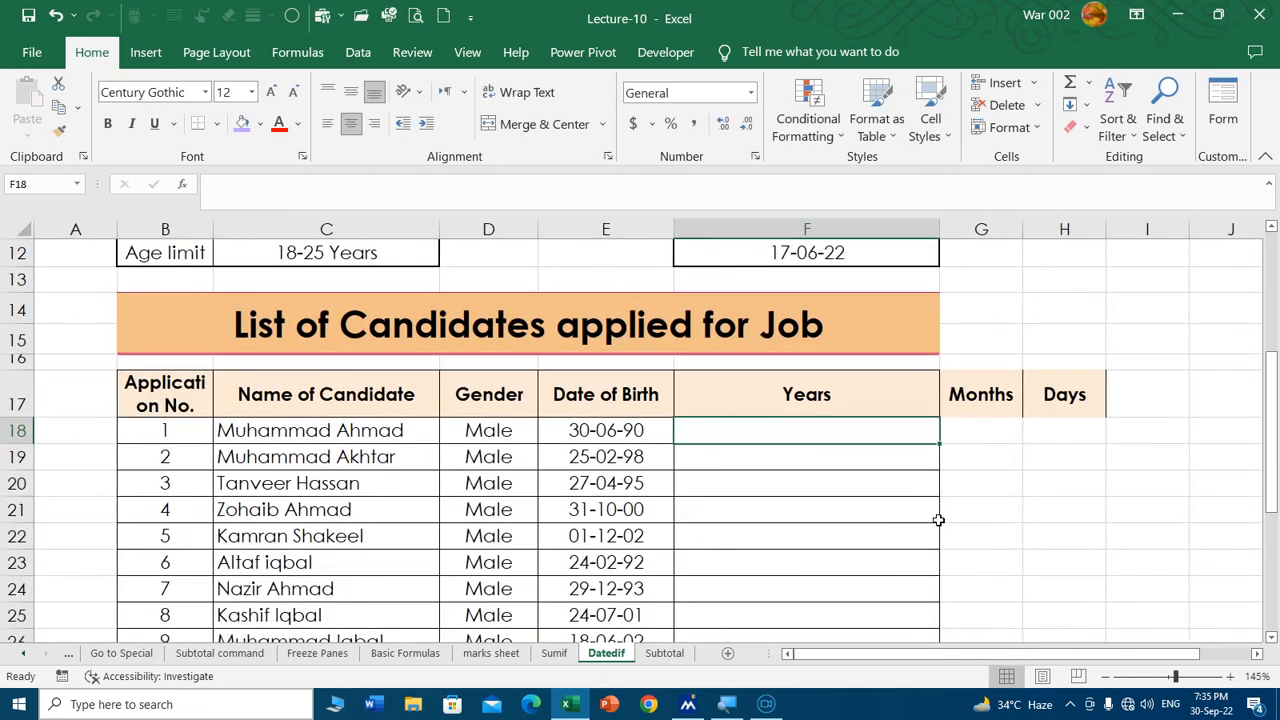
scroll(934, 520, "down", 2, "ctrl")
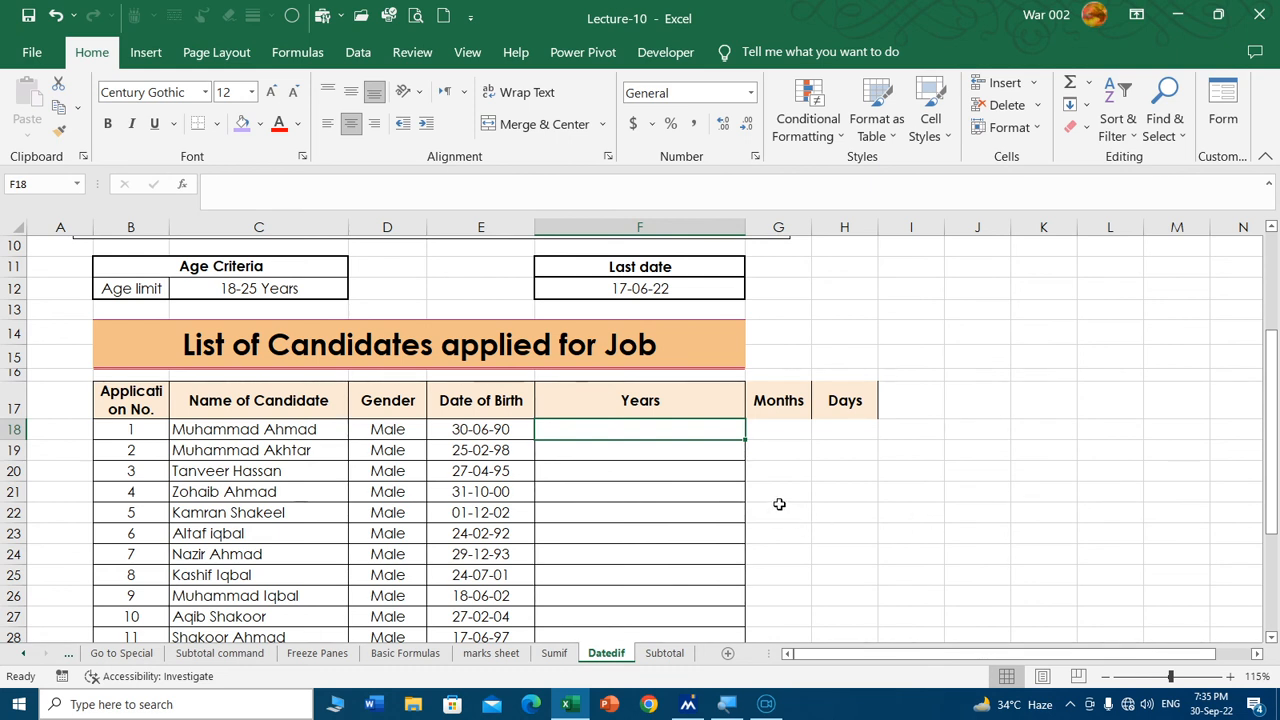
Calculate the first candidate's age in full years in F18 with =DATEDIF(E18,$F$12,"Y"), using the date of birth and the fixed last date.
scroll(790, 490, "up", 2)
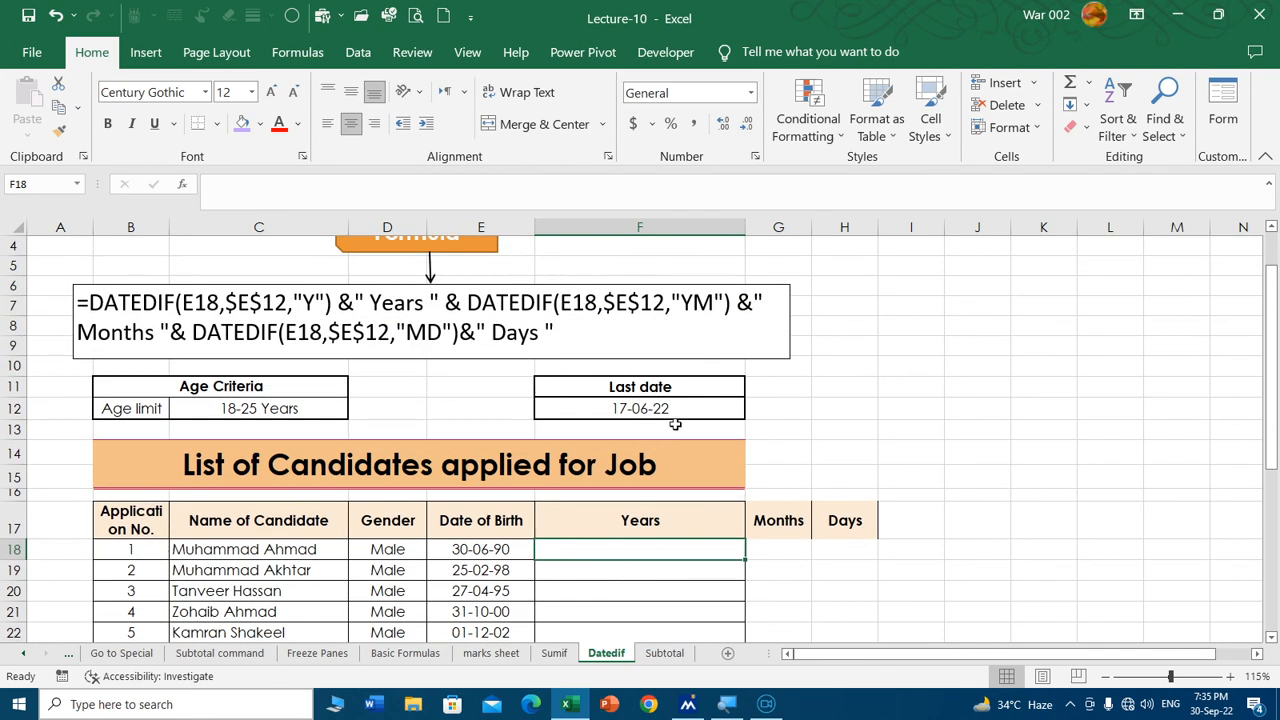
left_click(645, 410)
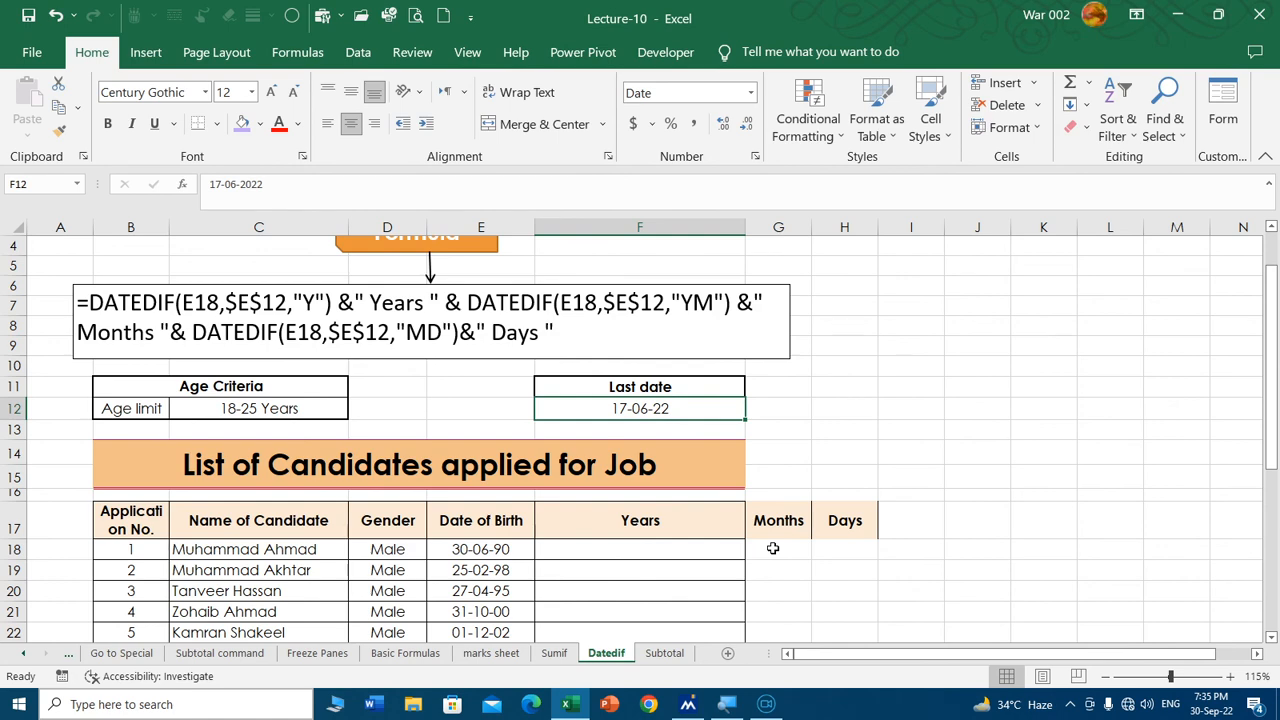
scroll(765, 545, "down", 1)
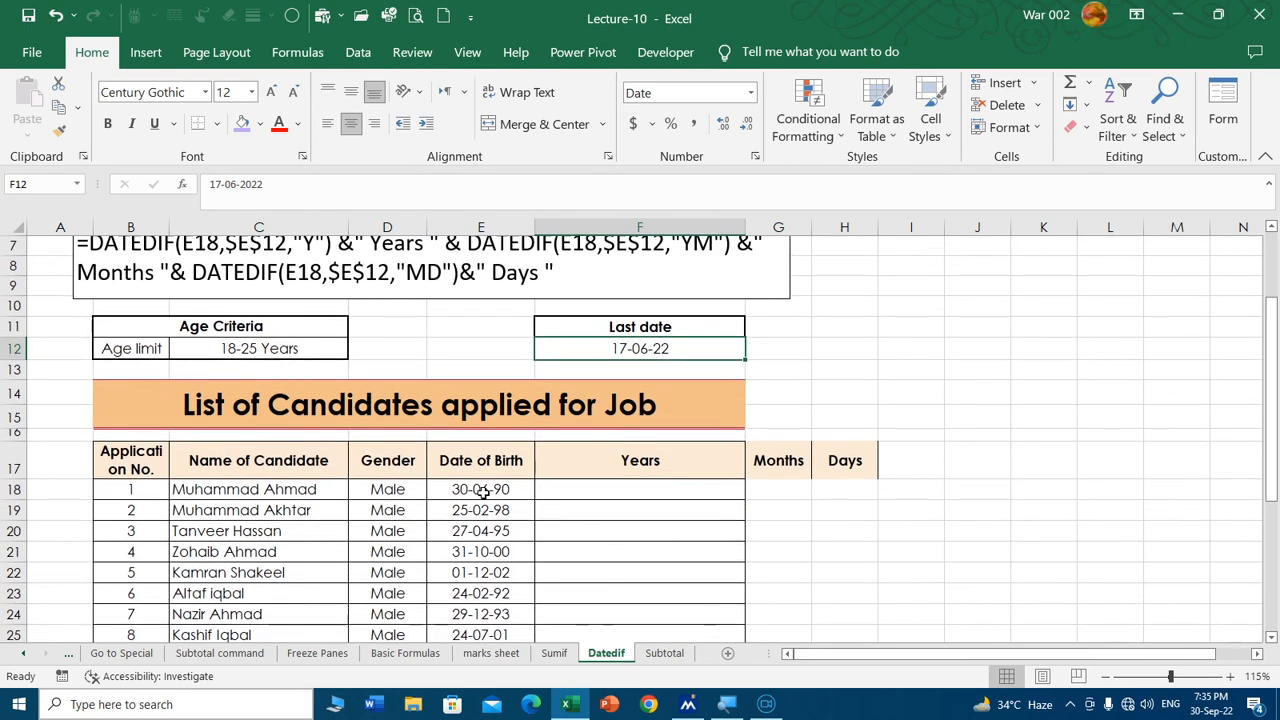
left_click(480, 490)
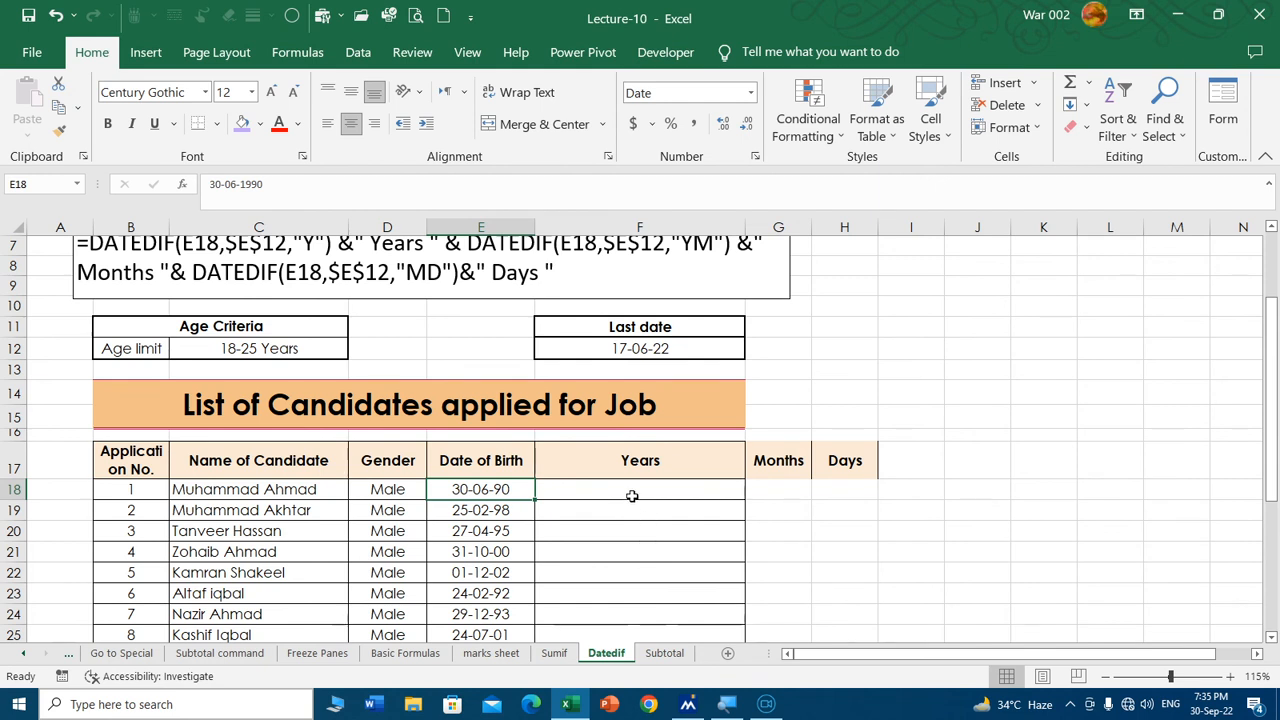
left_click_drag(630, 495, 655, 513)
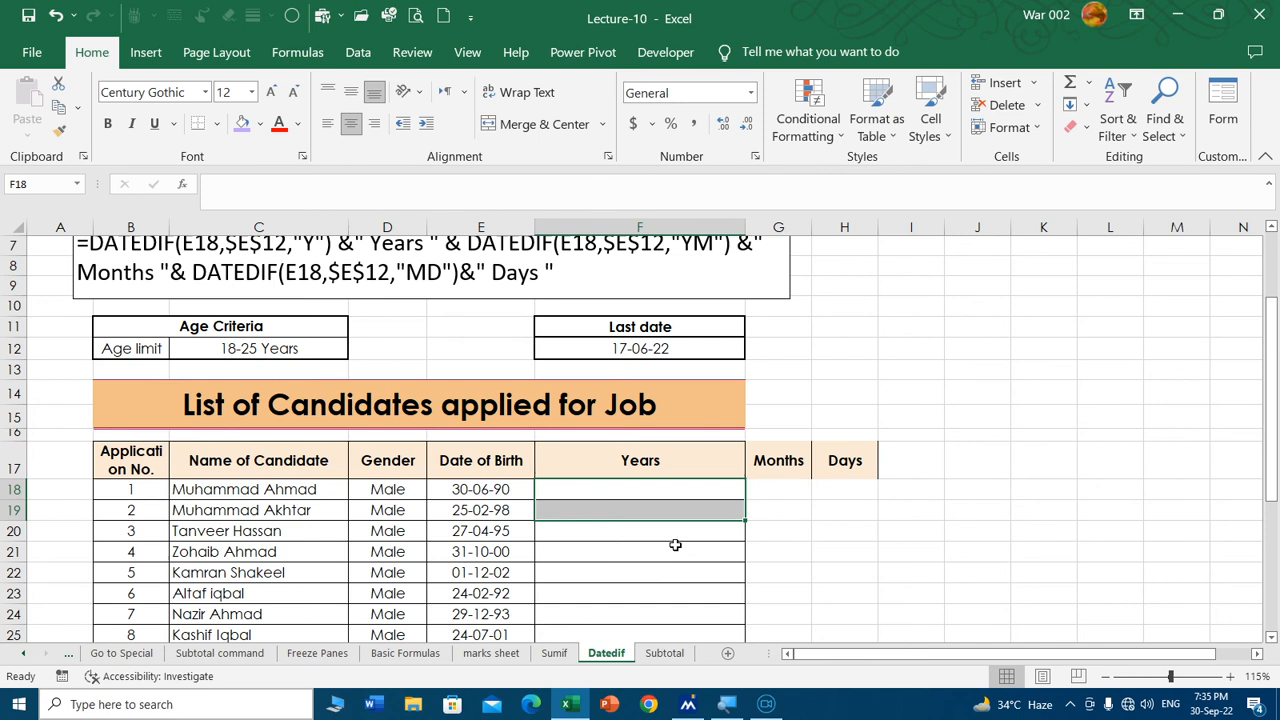
type("=datedif(")
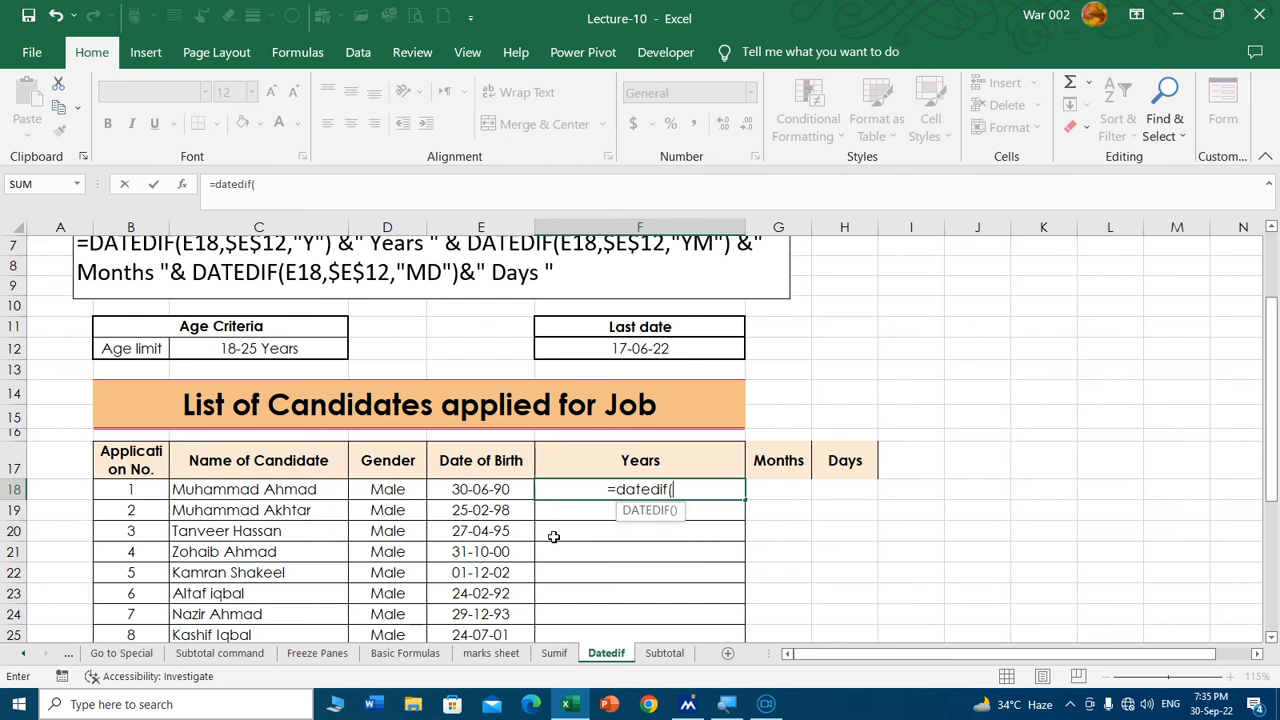
left_click(500, 489)
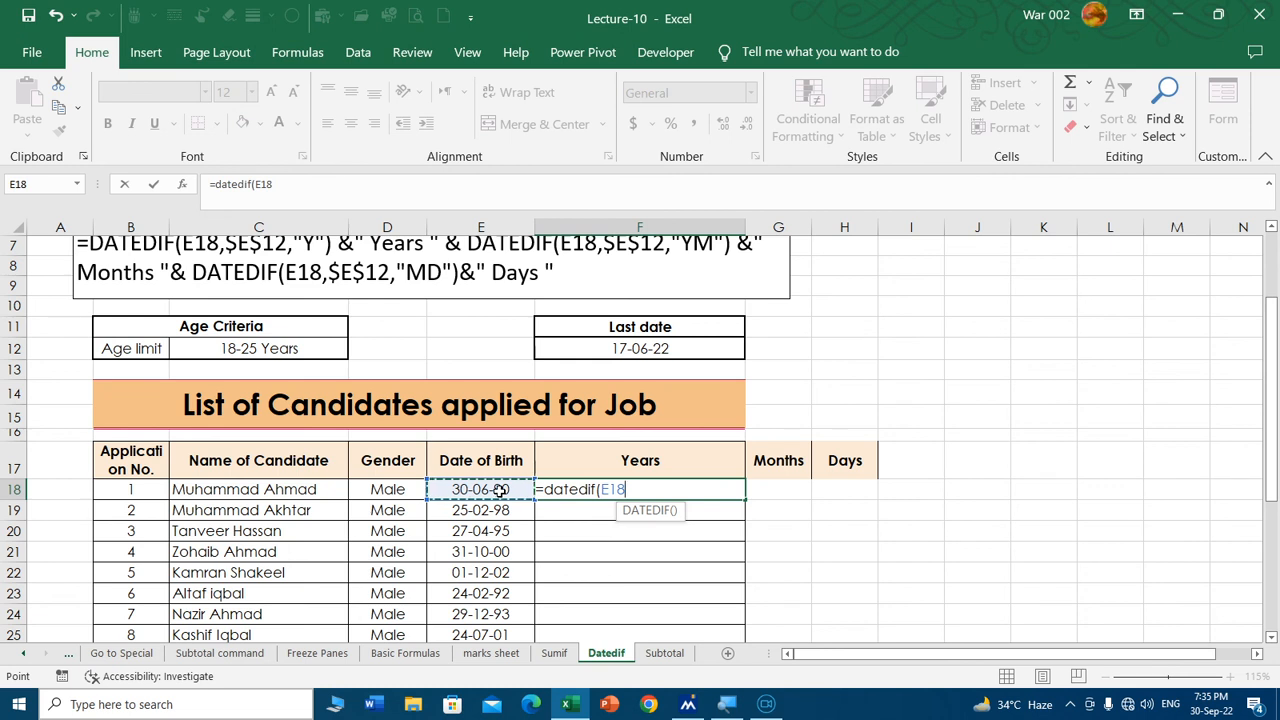
type(",")
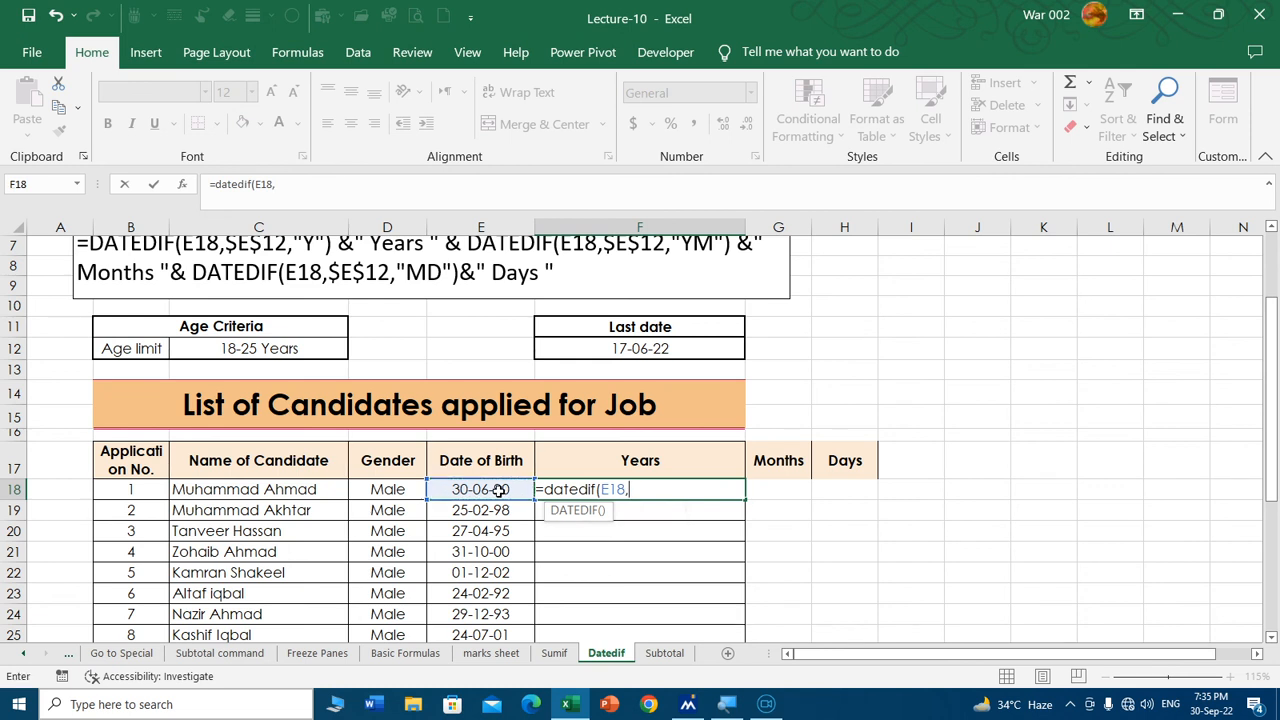
left_click(638, 352)
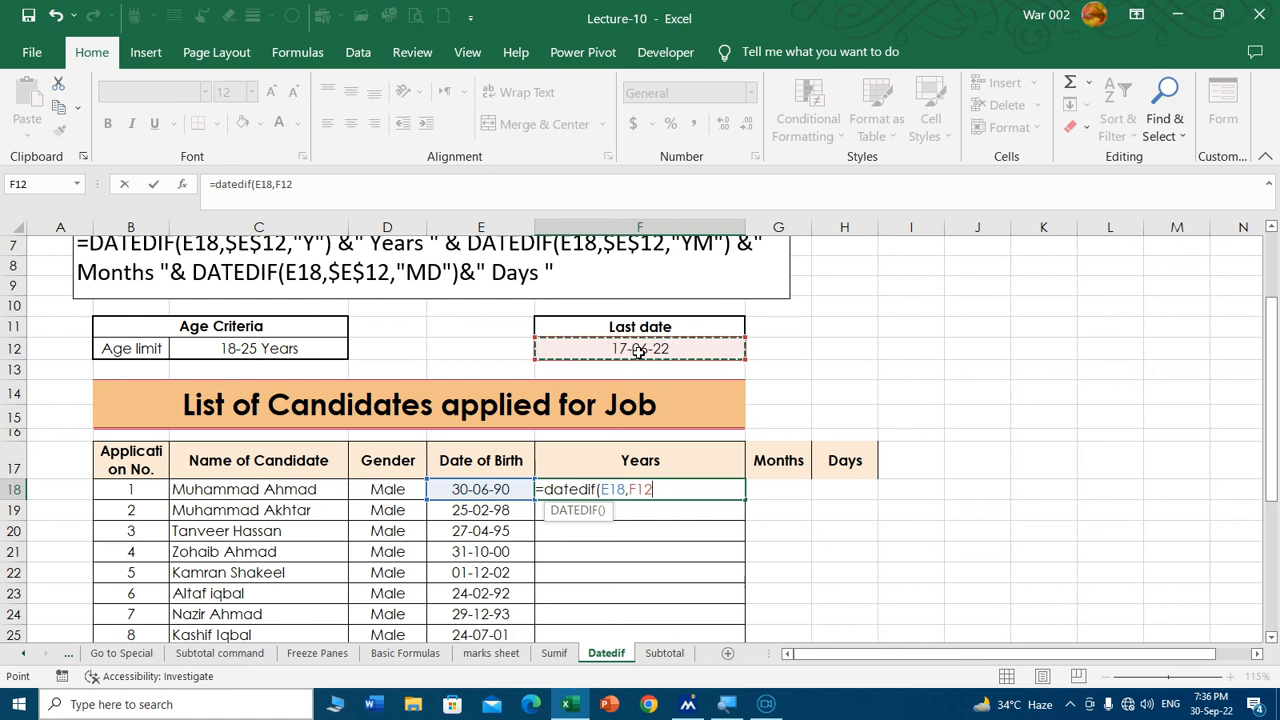
key("F4")
type(",\"Y")
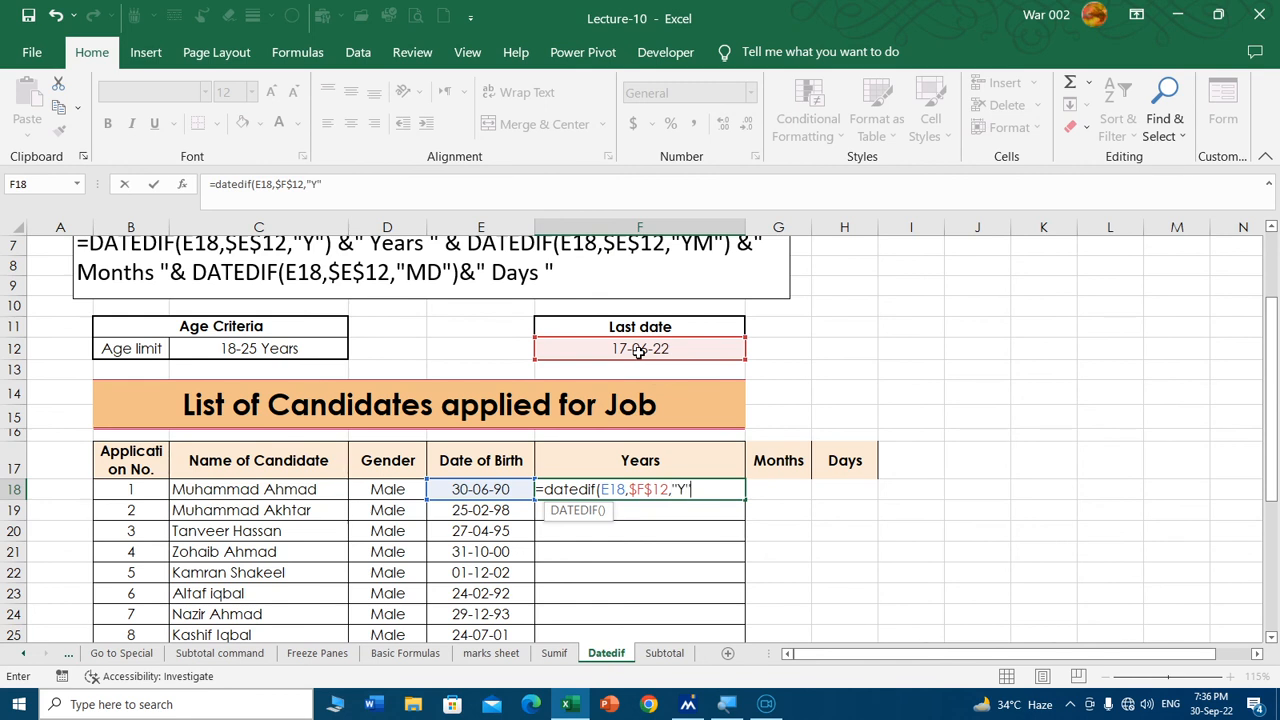
type("\")")
key("Return")
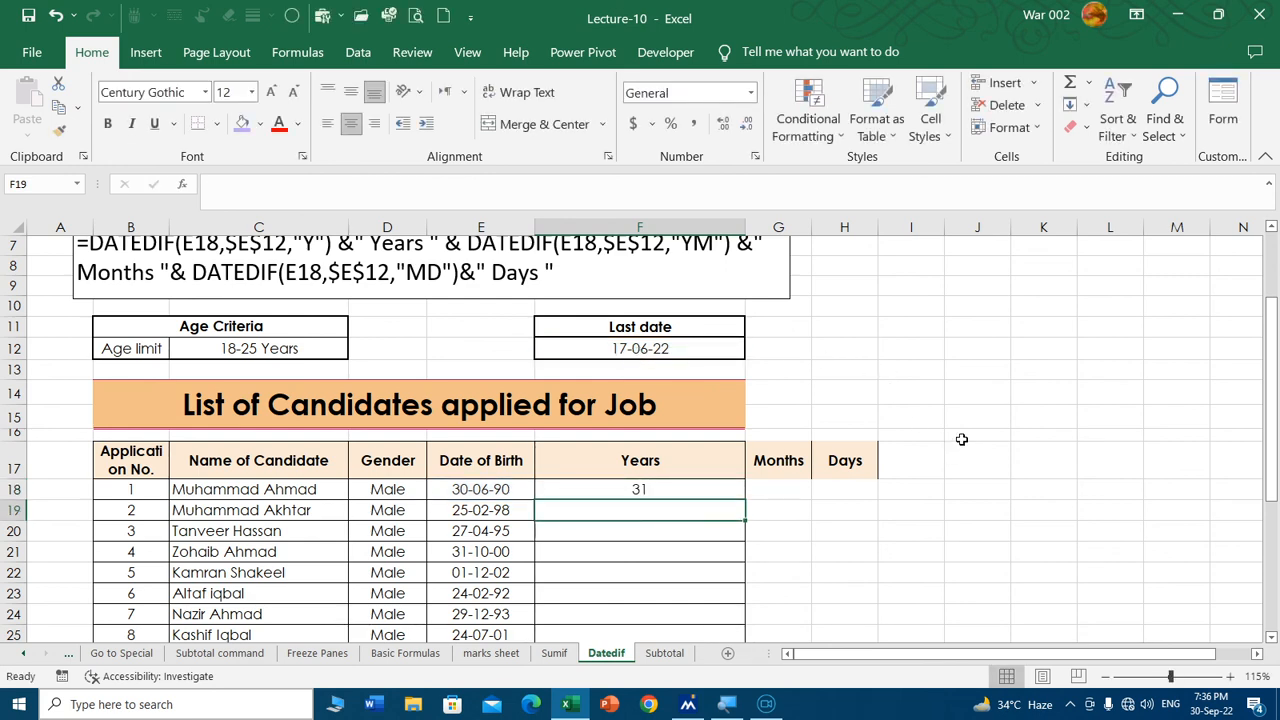
scroll(963, 440, "up", 1, "ctrl")
left_click_drag(922, 658, 958, 658)
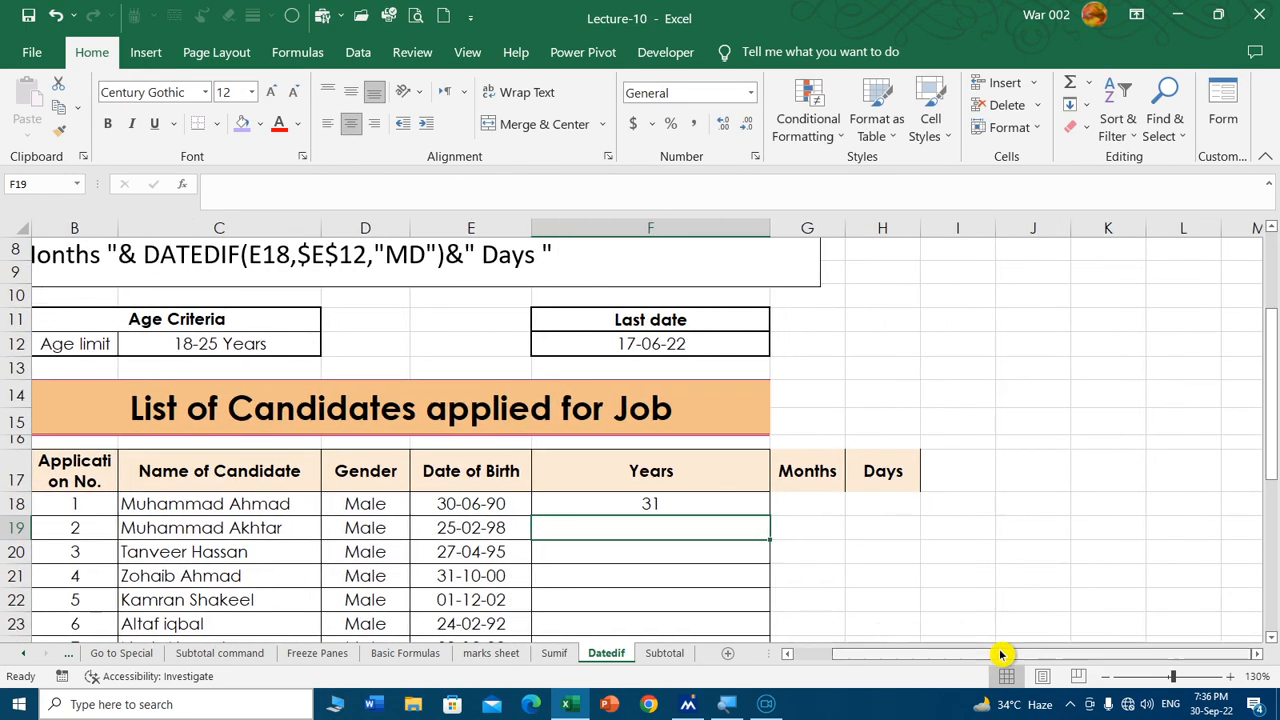
left_click(818, 503)
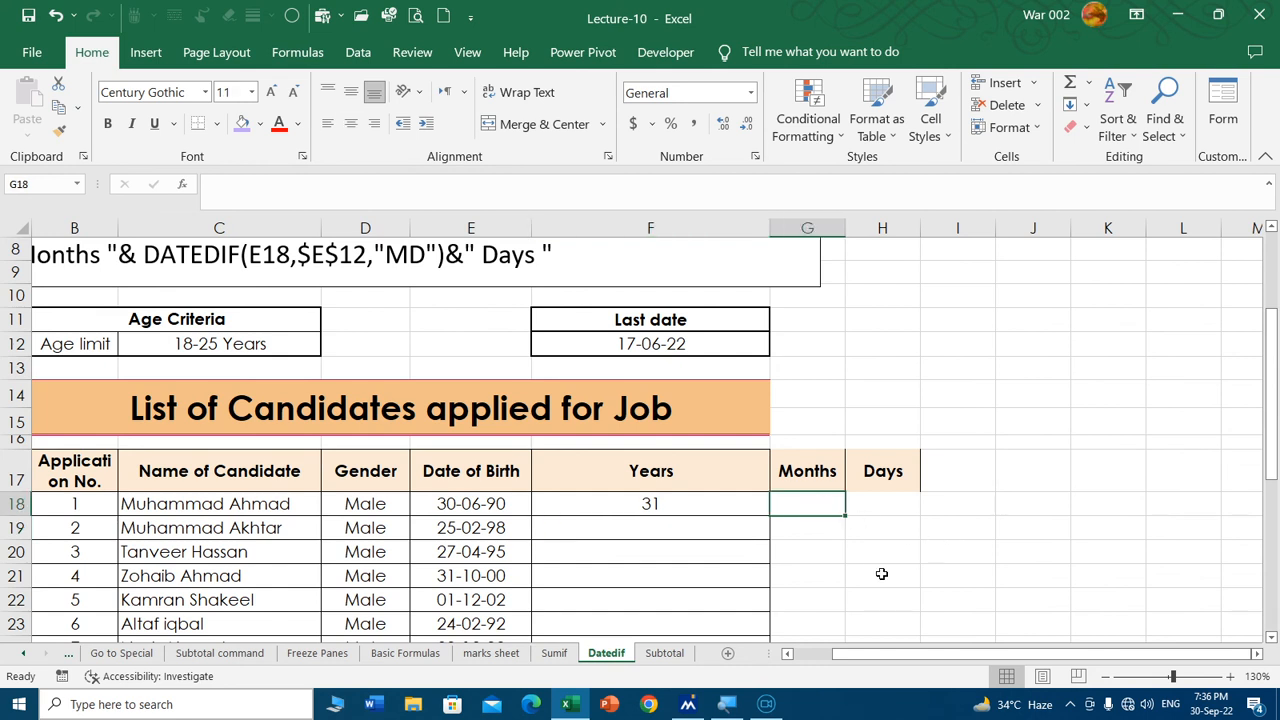
type("=dated")
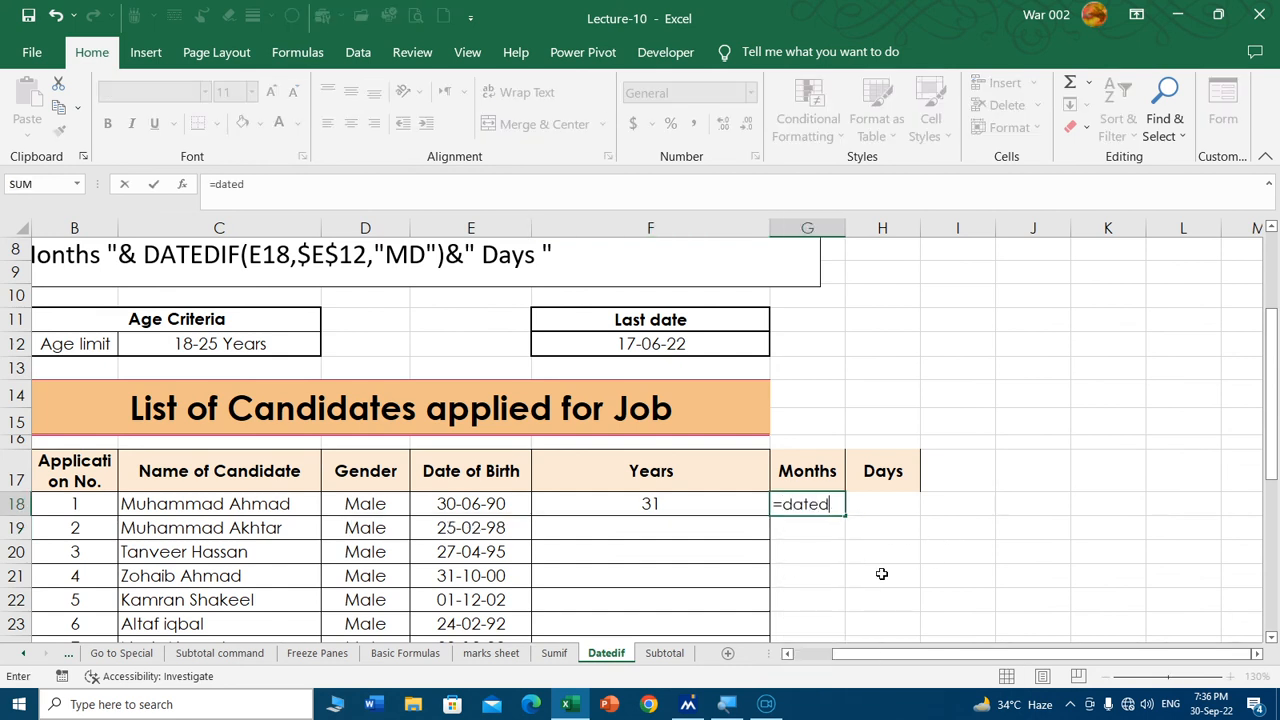
type("if(")
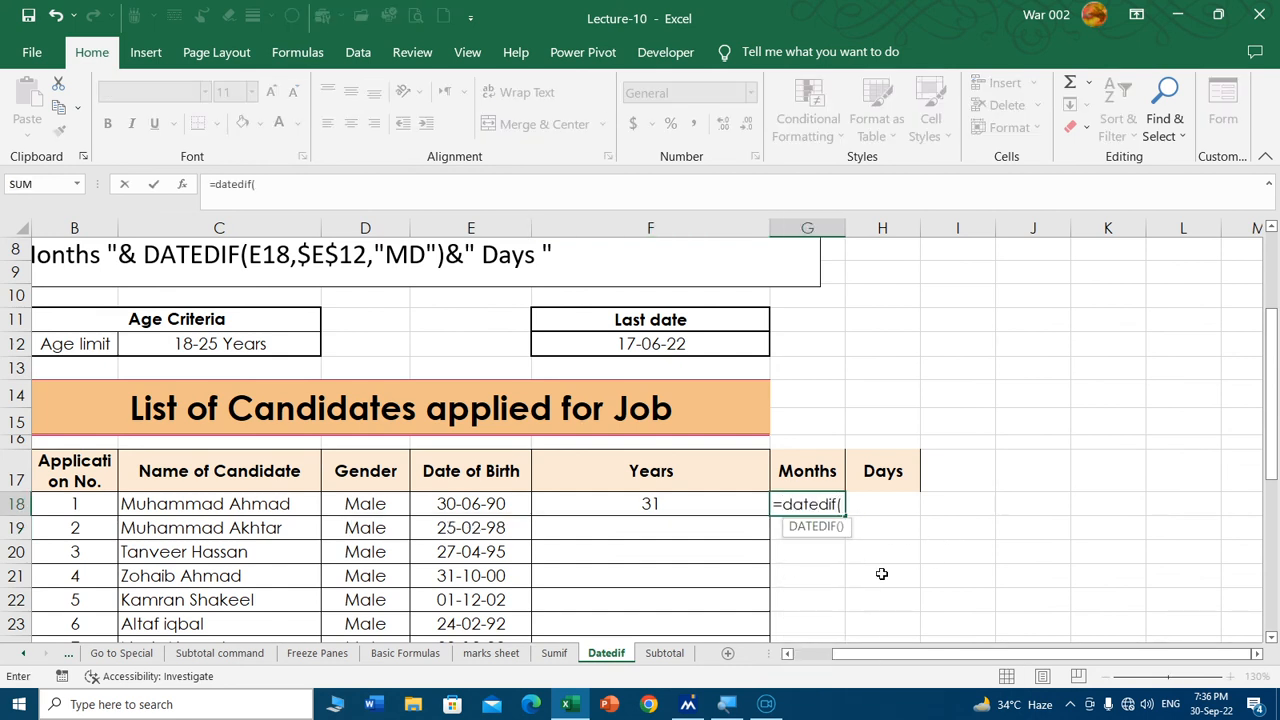
key("Escape")
Widen the Months and Days columns and make the first candidate's age cells F18:H18 bold.
left_click_drag(845, 228, 877, 228)
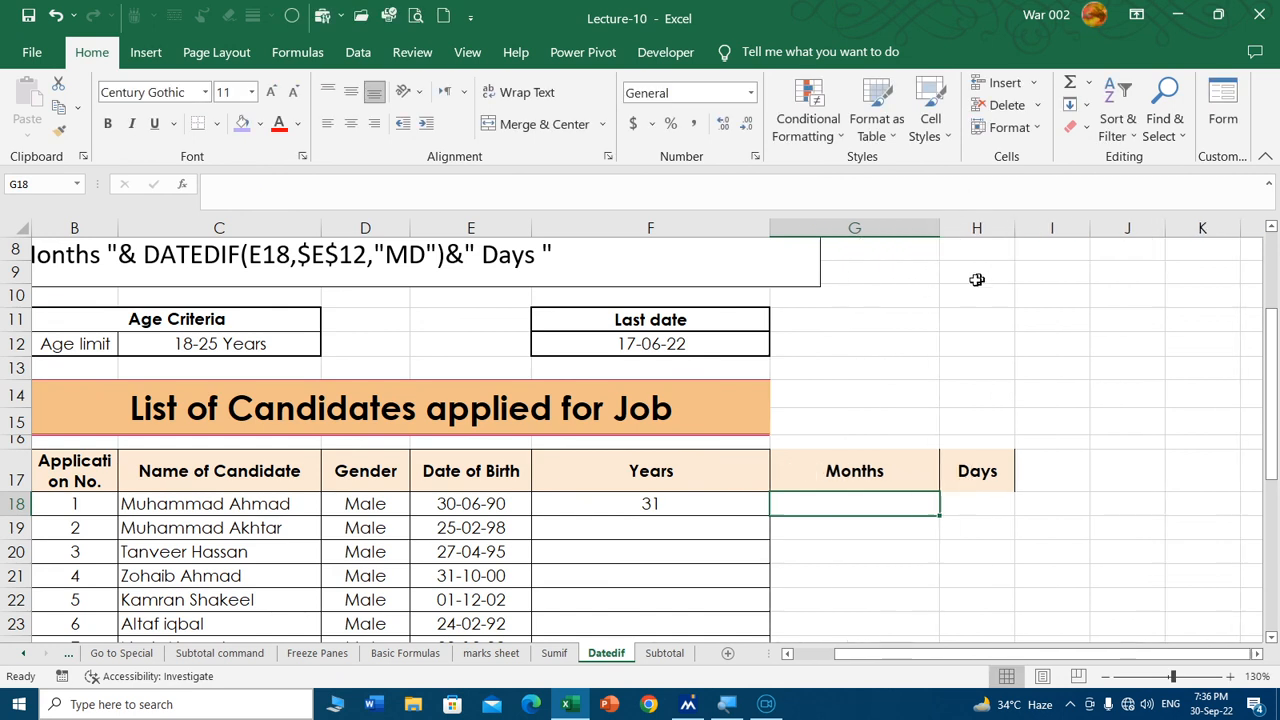
left_click_drag(1016, 228, 1160, 228)
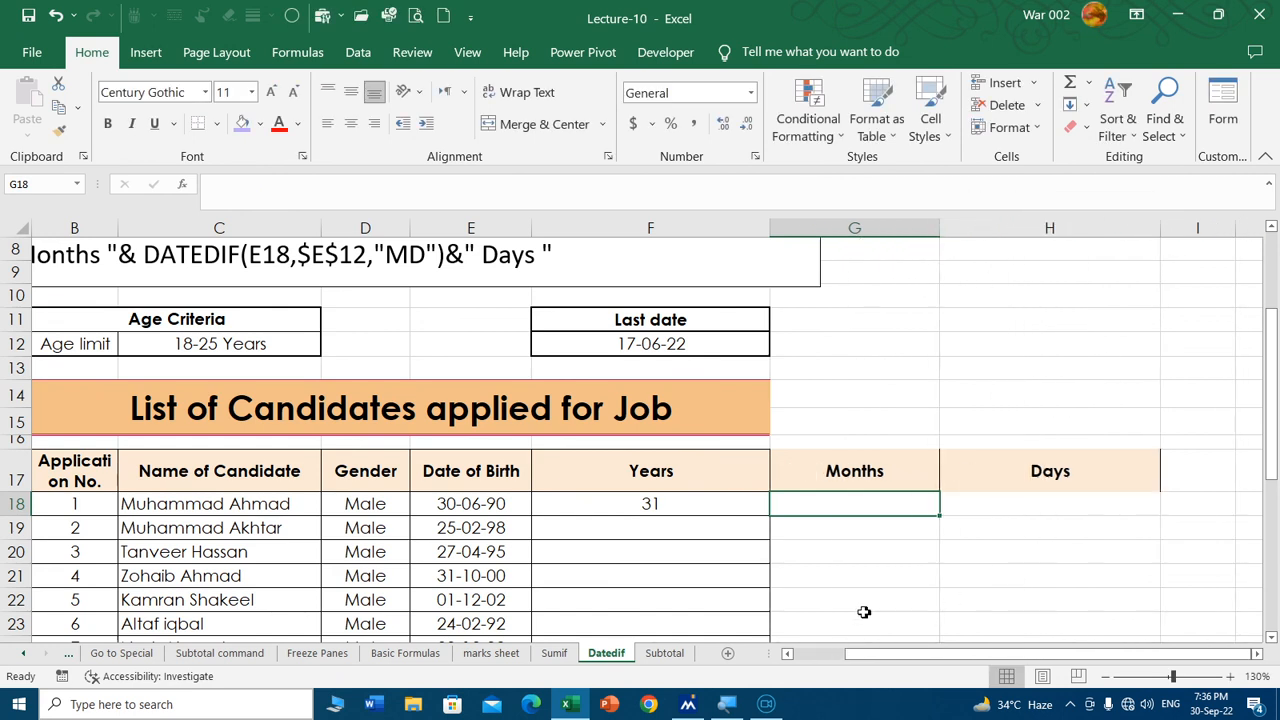
left_click_drag(728, 510, 999, 491)
left_click(108, 126)
left_click(814, 509)
left_click_drag(938, 231, 961, 229)
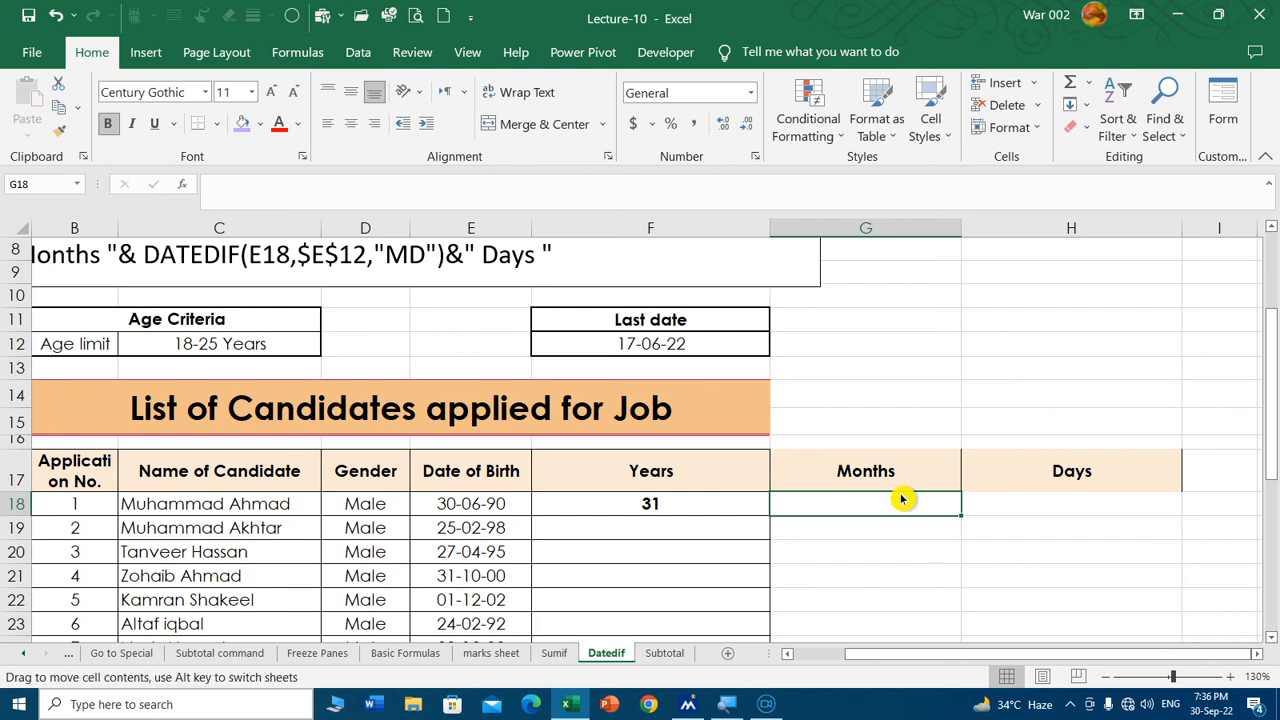
Calculate the first candidate's remaining months in G18 with =DATEDIF(E18,$F$12,"YM"), keeping the last date reference absolute.
type("=datedif")
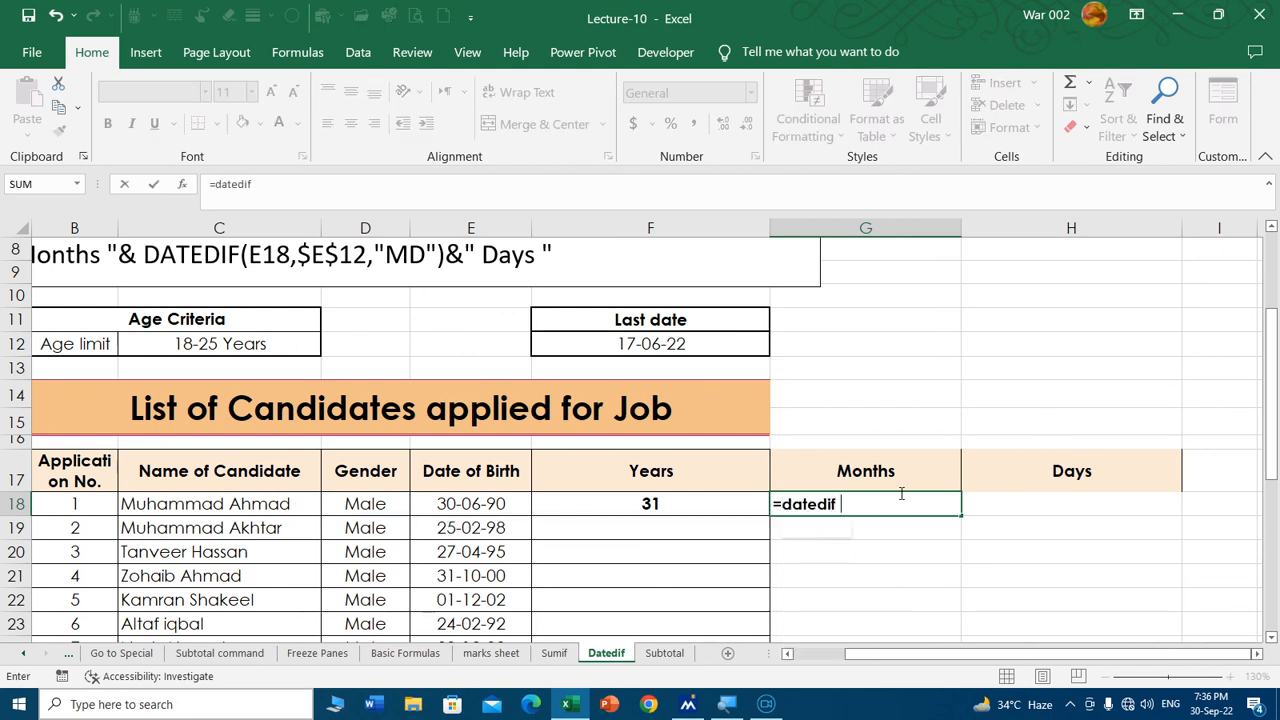
type("(")
left_click(468, 503)
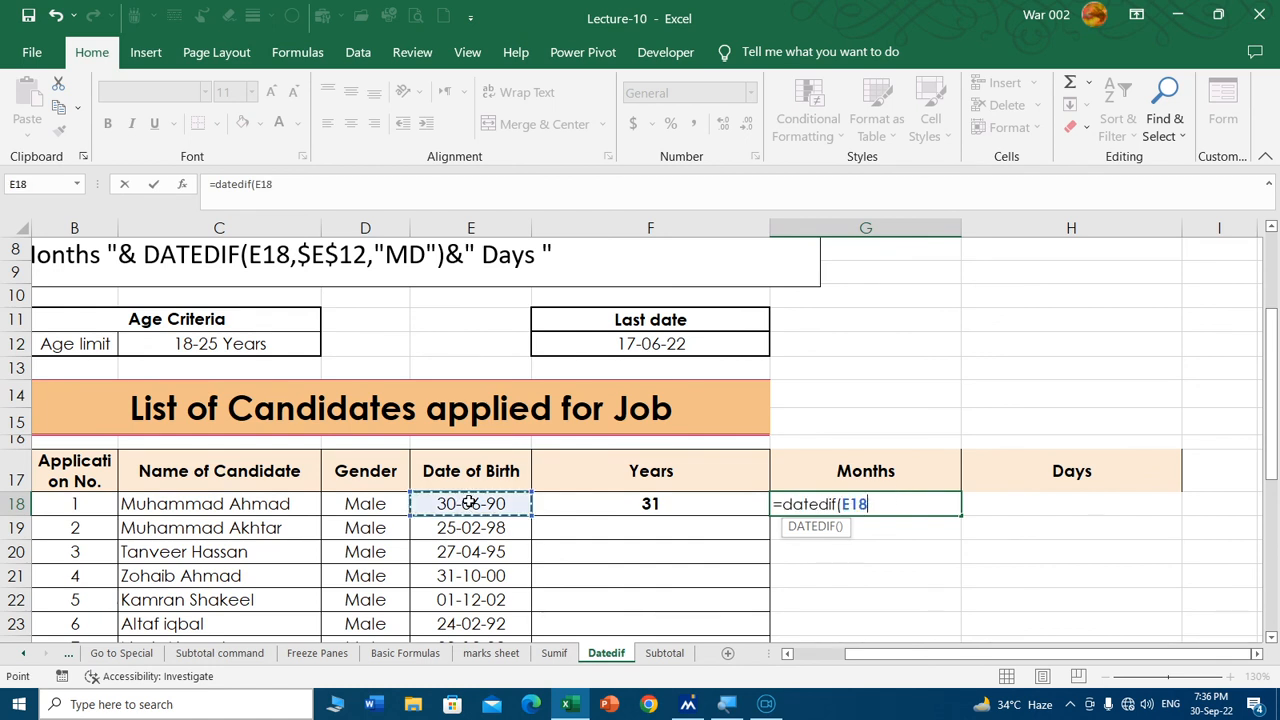
type(",")
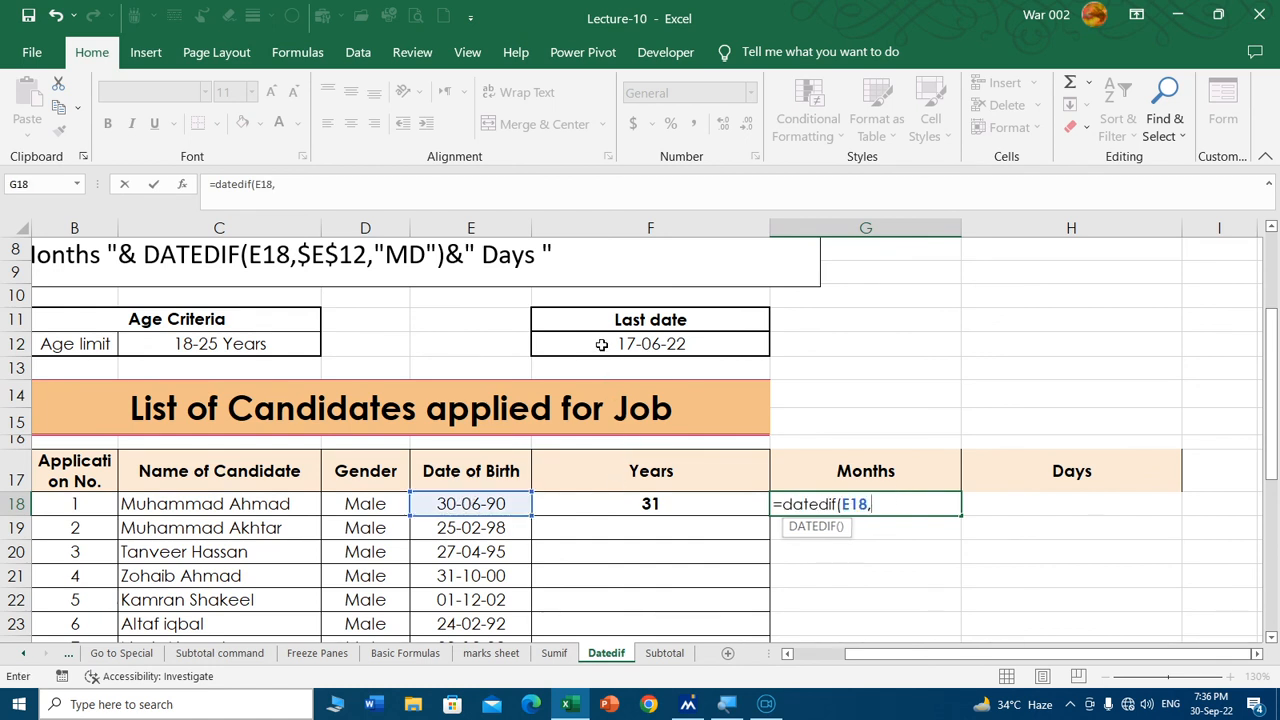
left_click(602, 344)
key("F4")
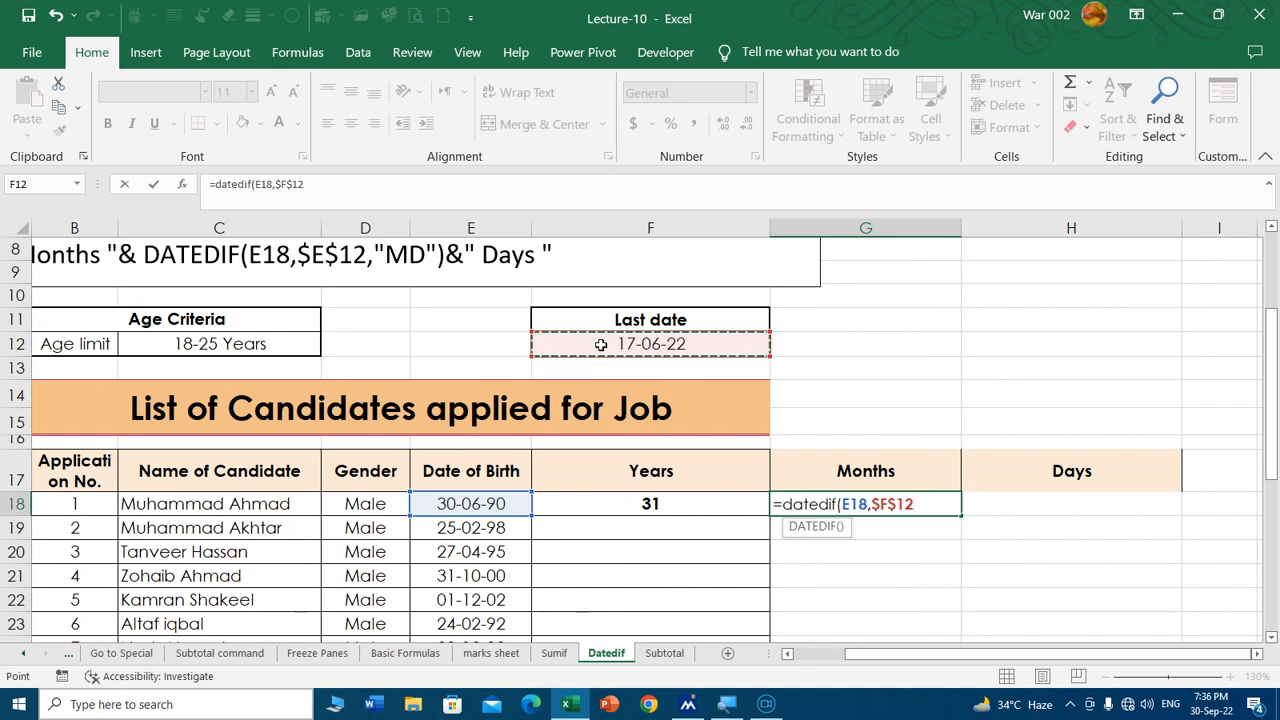
type(",")
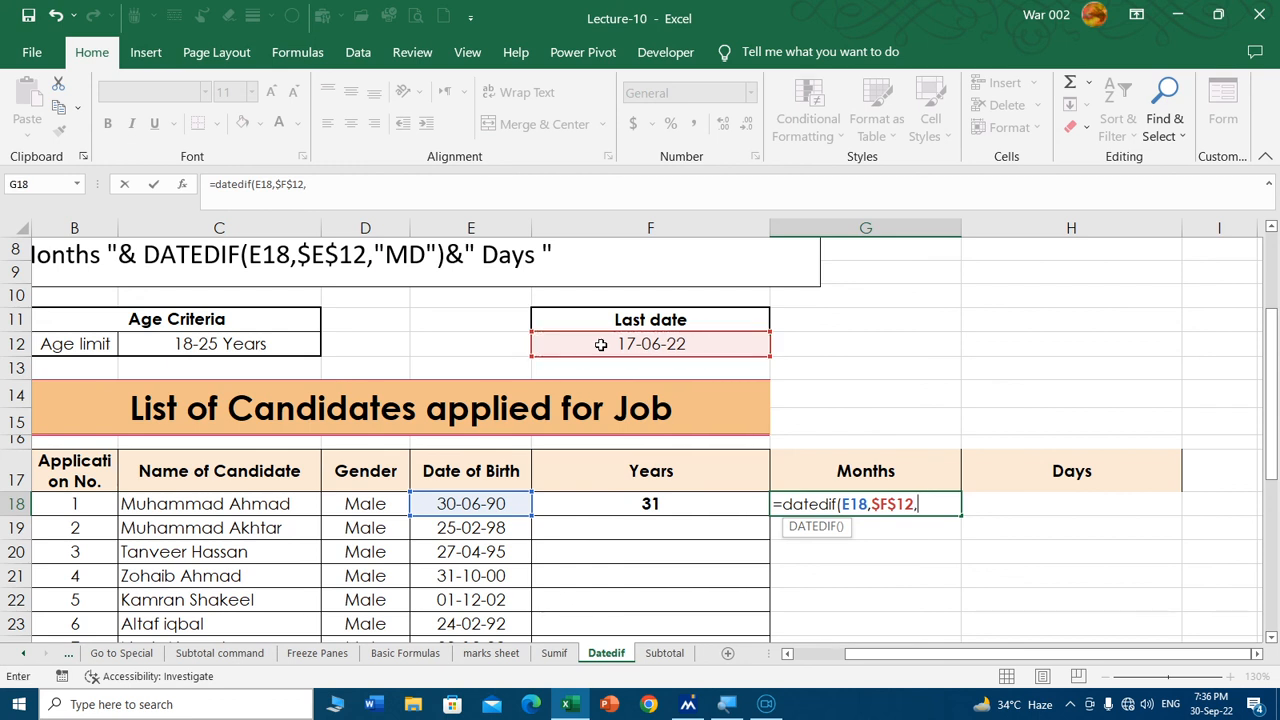
type("\"YM\")")
key("Return")
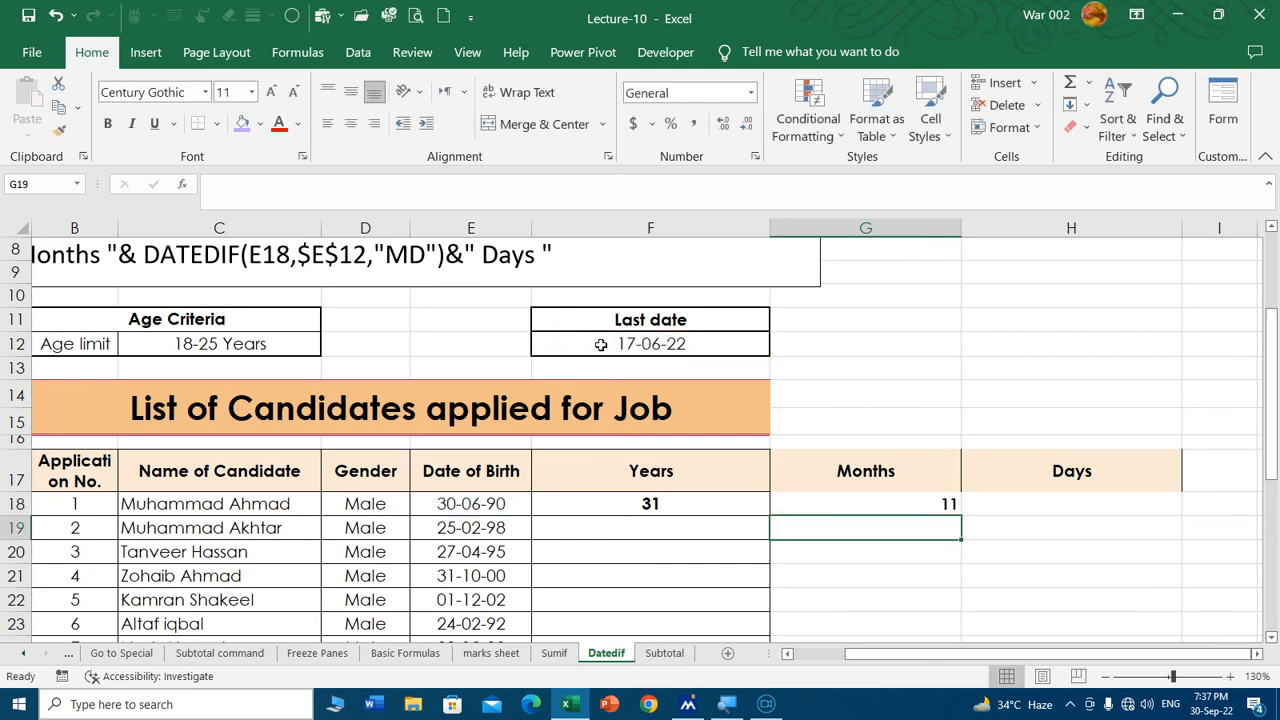
Calculate the first candidate's remaining days in H18 with =DATEDIF(E18,$F$12,"MD"), keeping the last date reference absolute.
key("Up")
key("Right")
type("=")
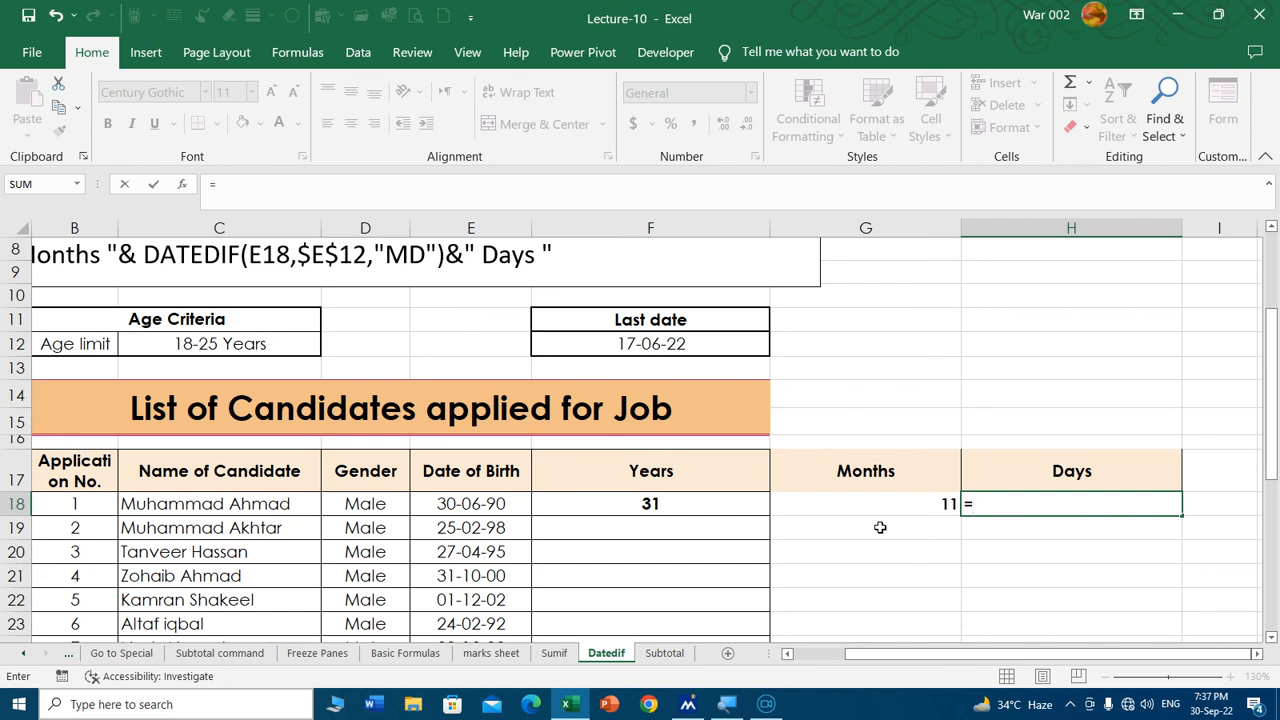
type("datedif")
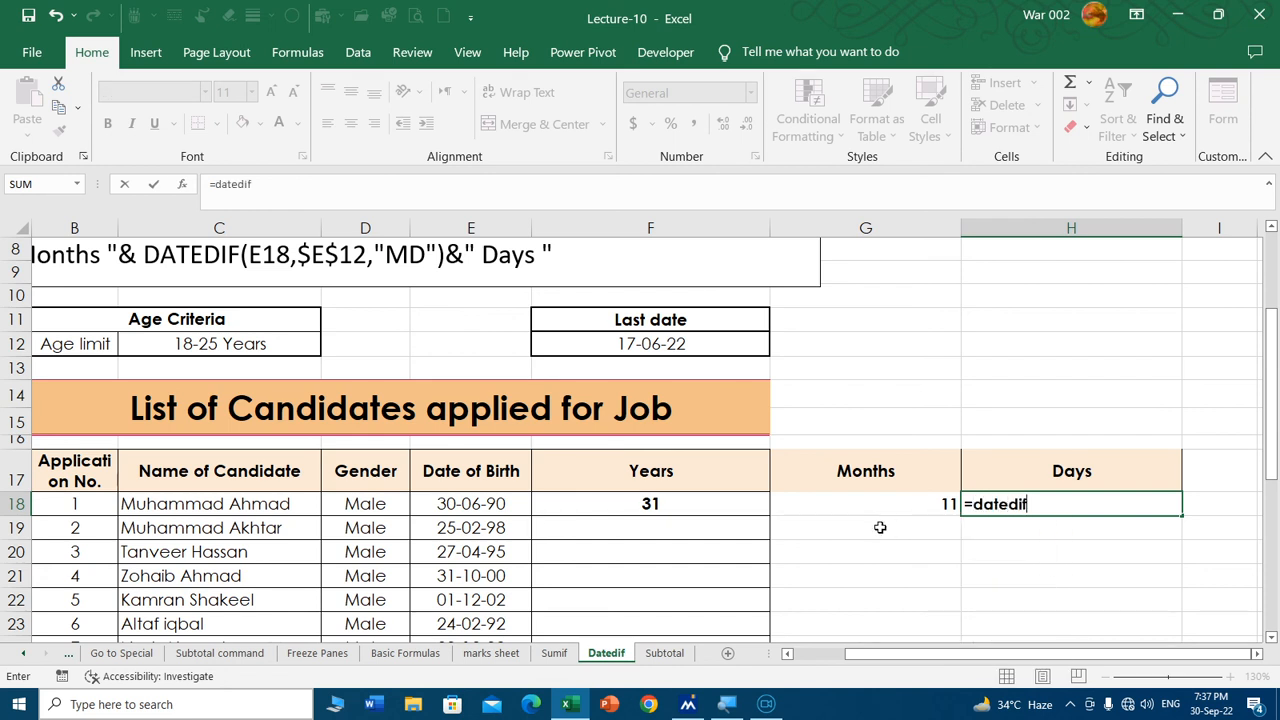
type("(")
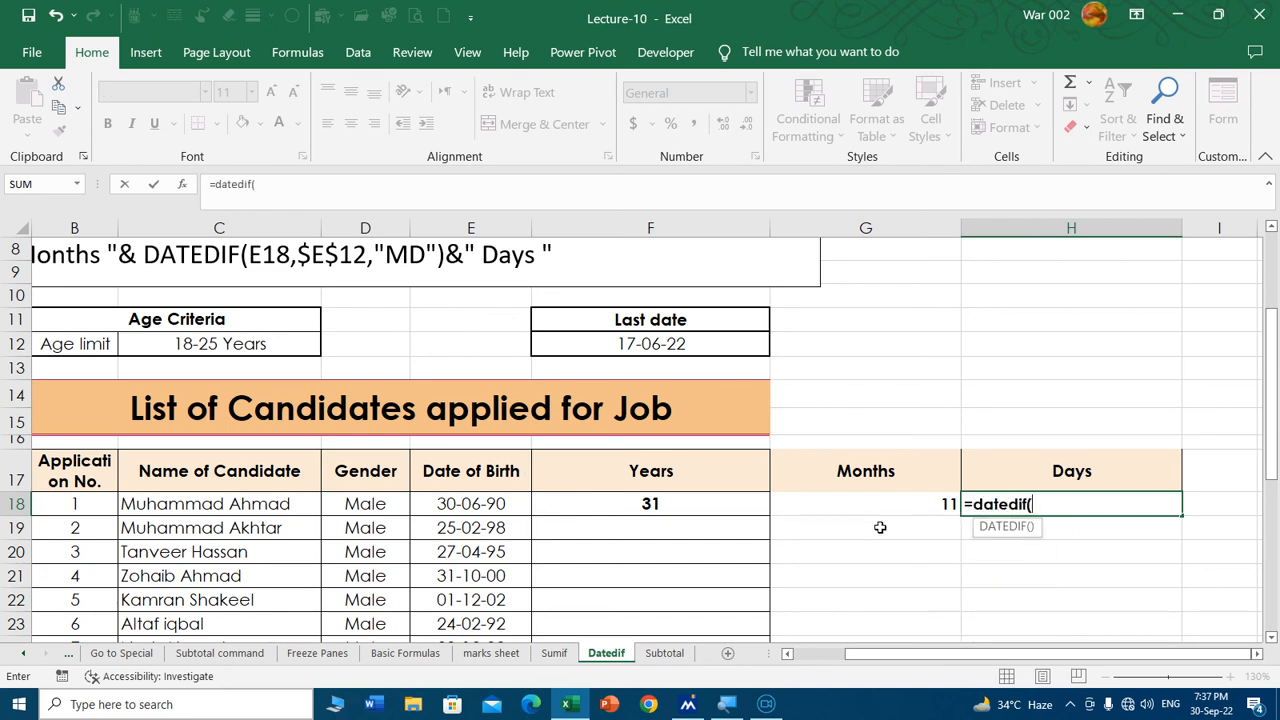
left_click(444, 503)
type(",")
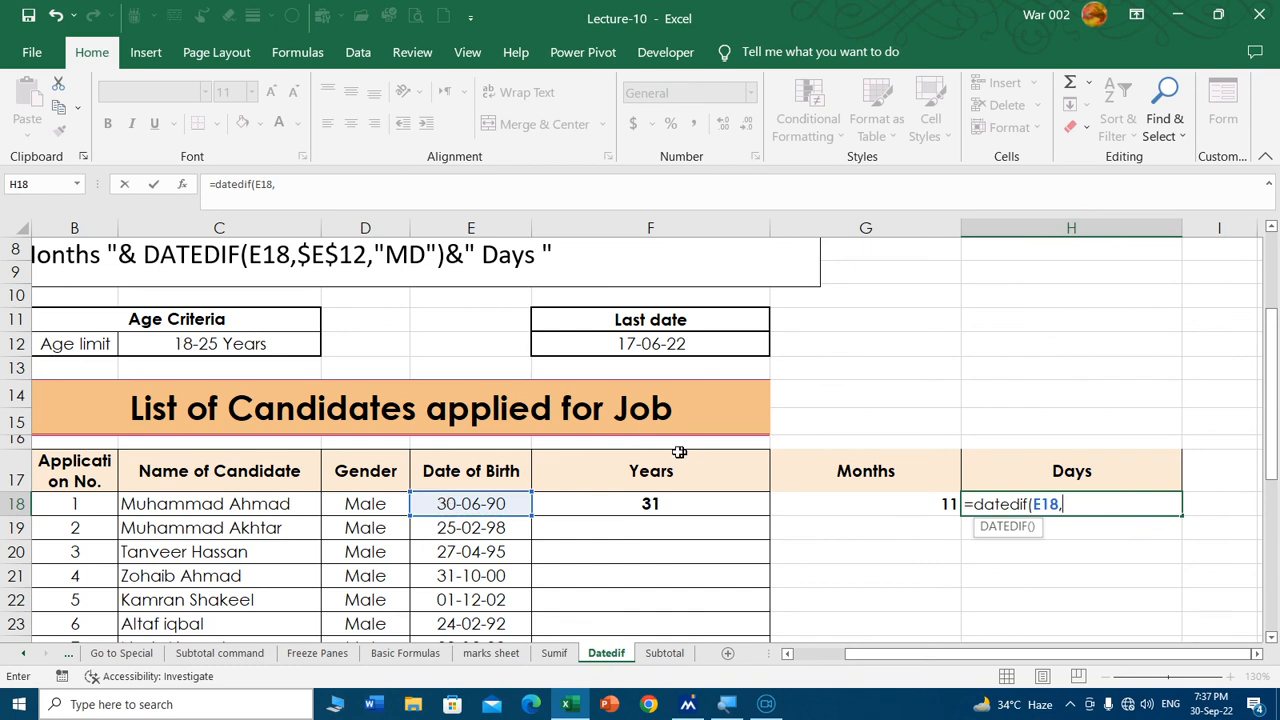
left_click(594, 343)
key("F4")
type(",")
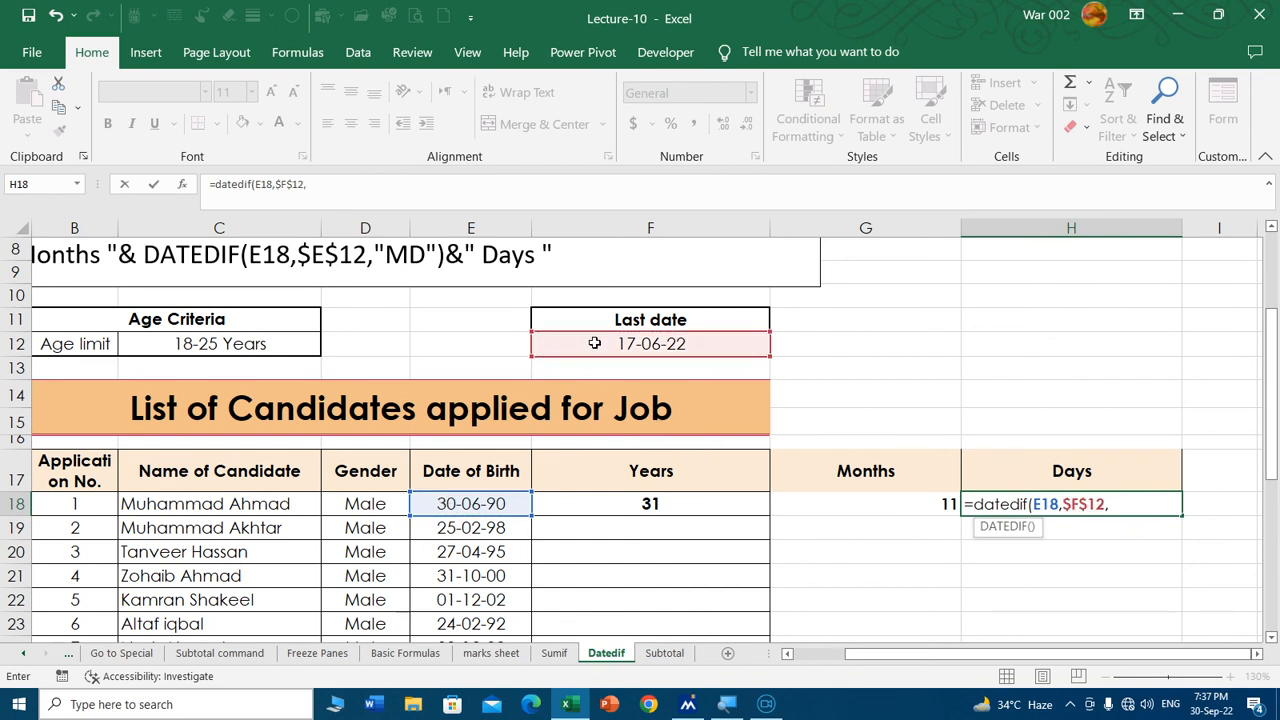
type("\"MD\")")
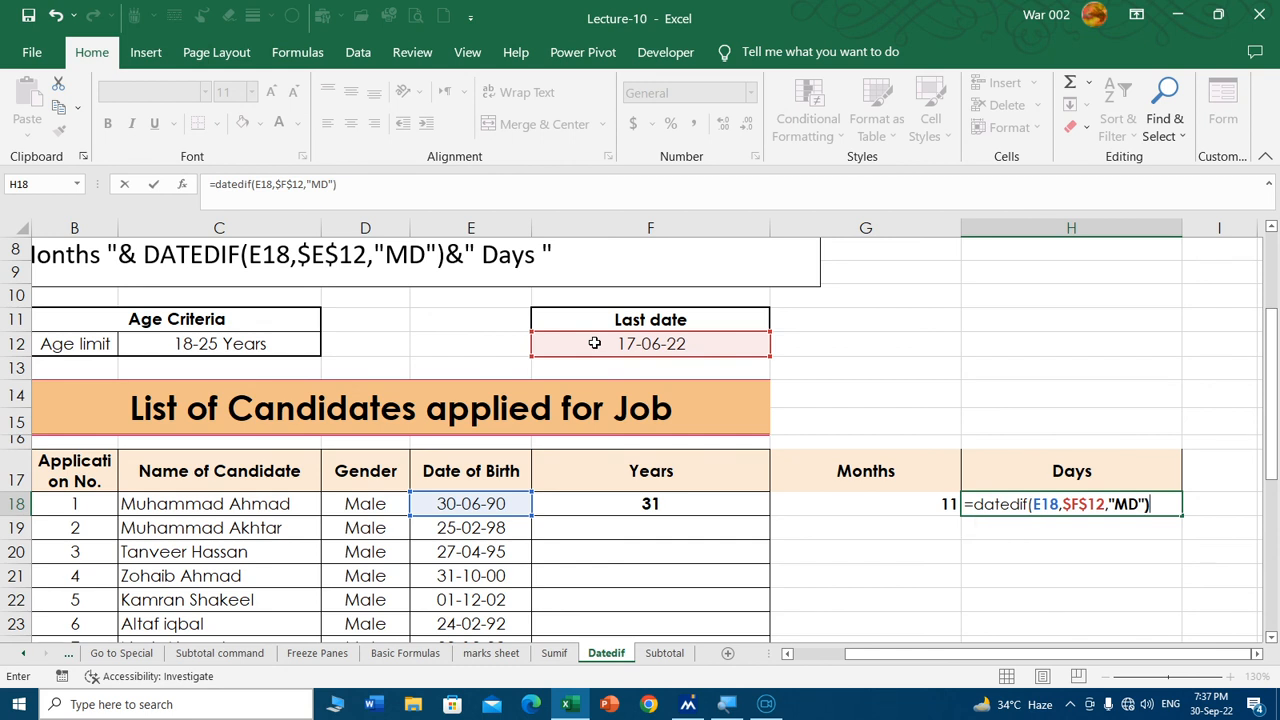
key("Return")
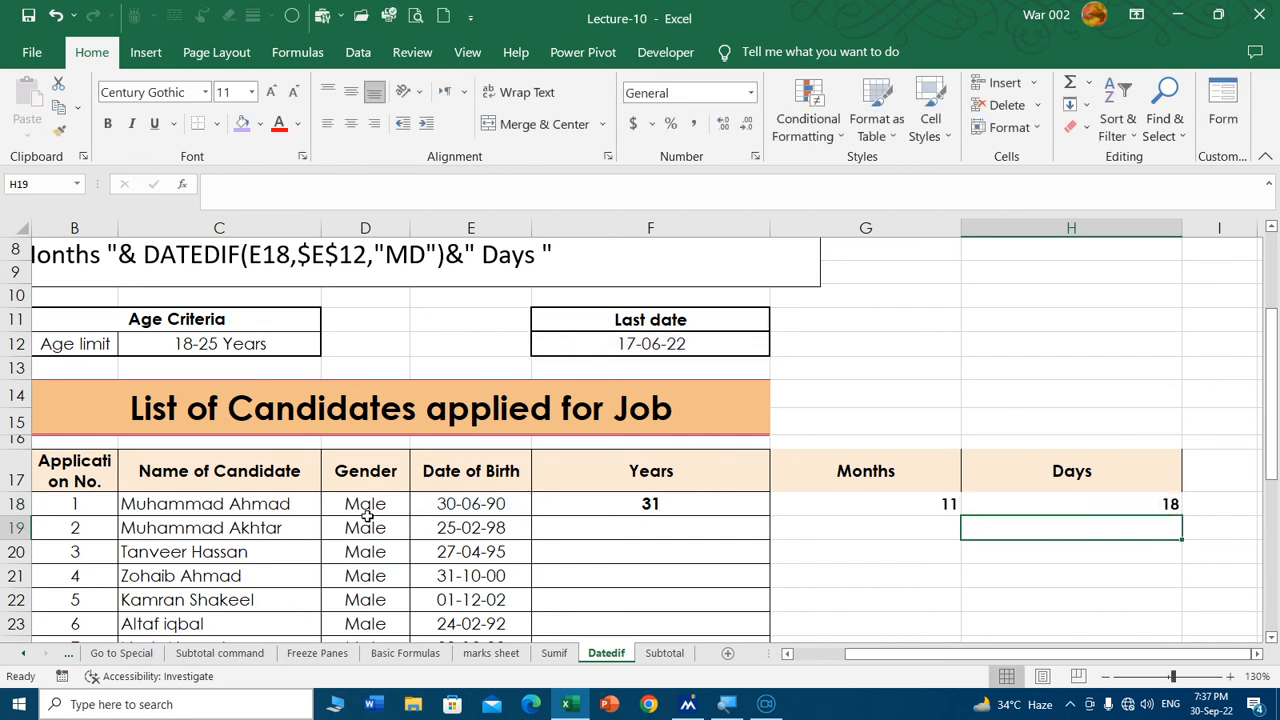
left_click(645, 350)
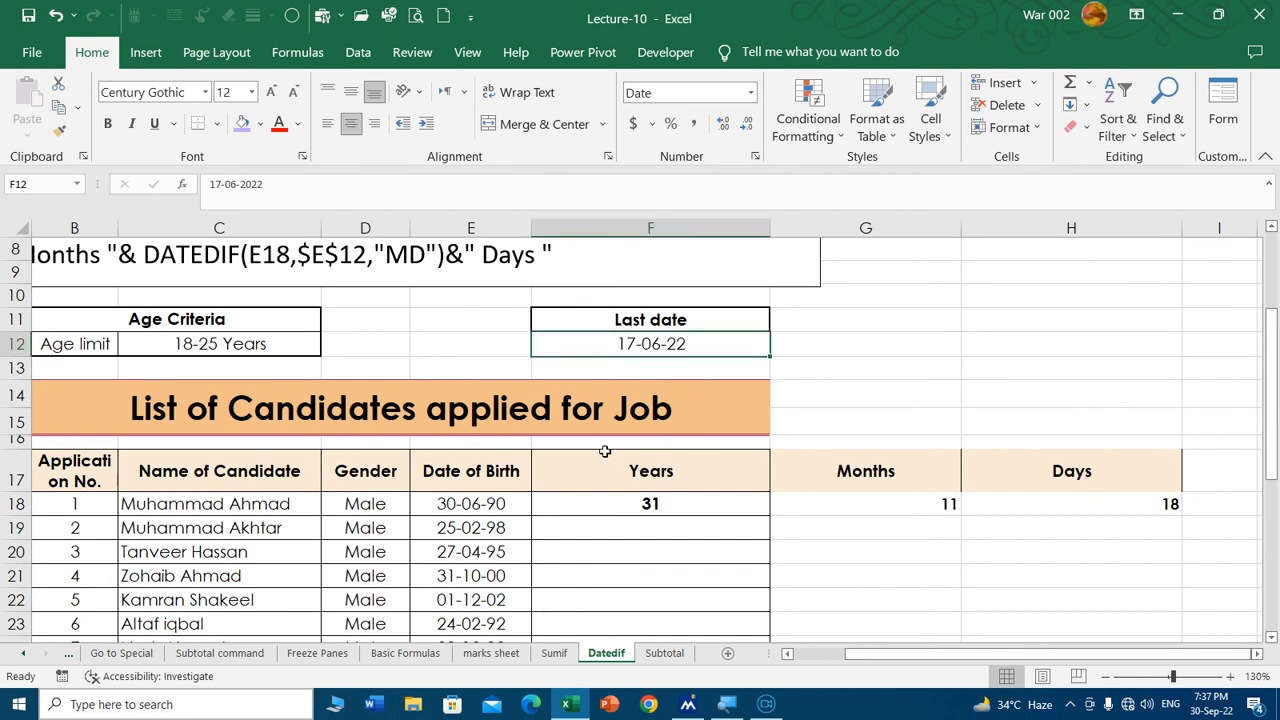
left_click(498, 505)
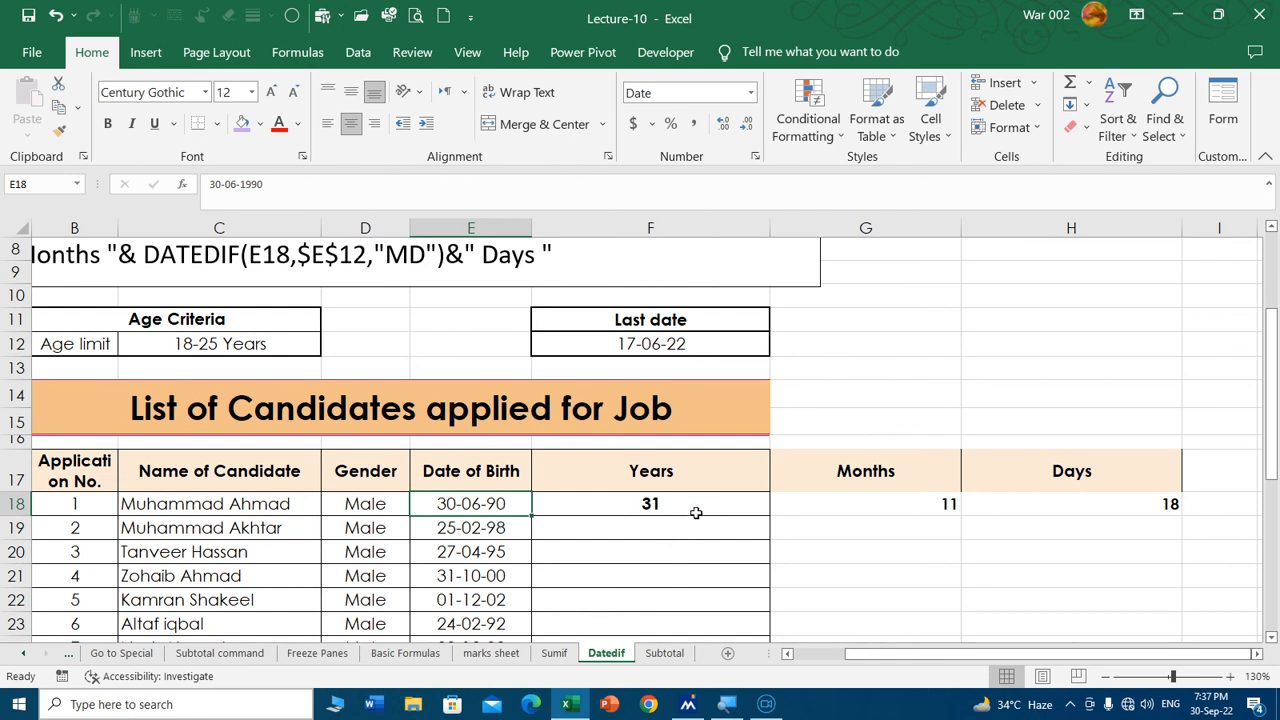
left_click(231, 504)
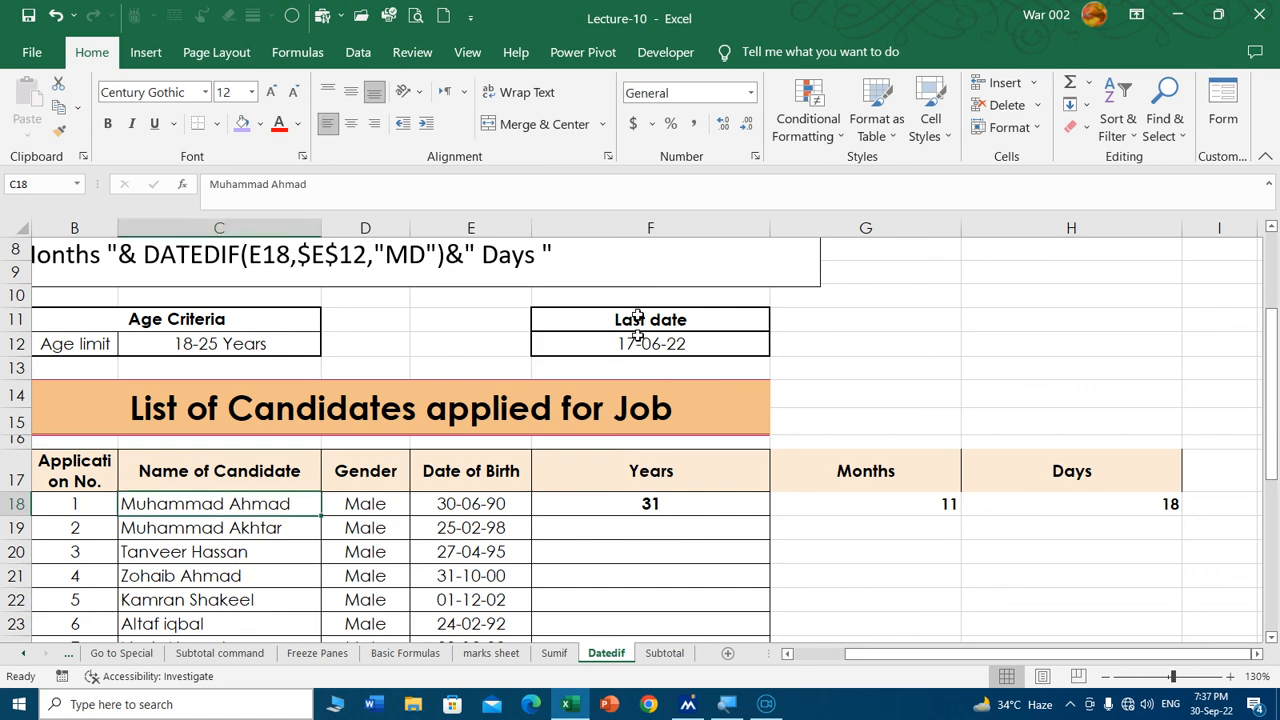
Auto-fit the widths of columns F to H and fill the F18:H18 age formulas down to the last candidate in row 37.
left_click_drag(701, 228, 1150, 222)
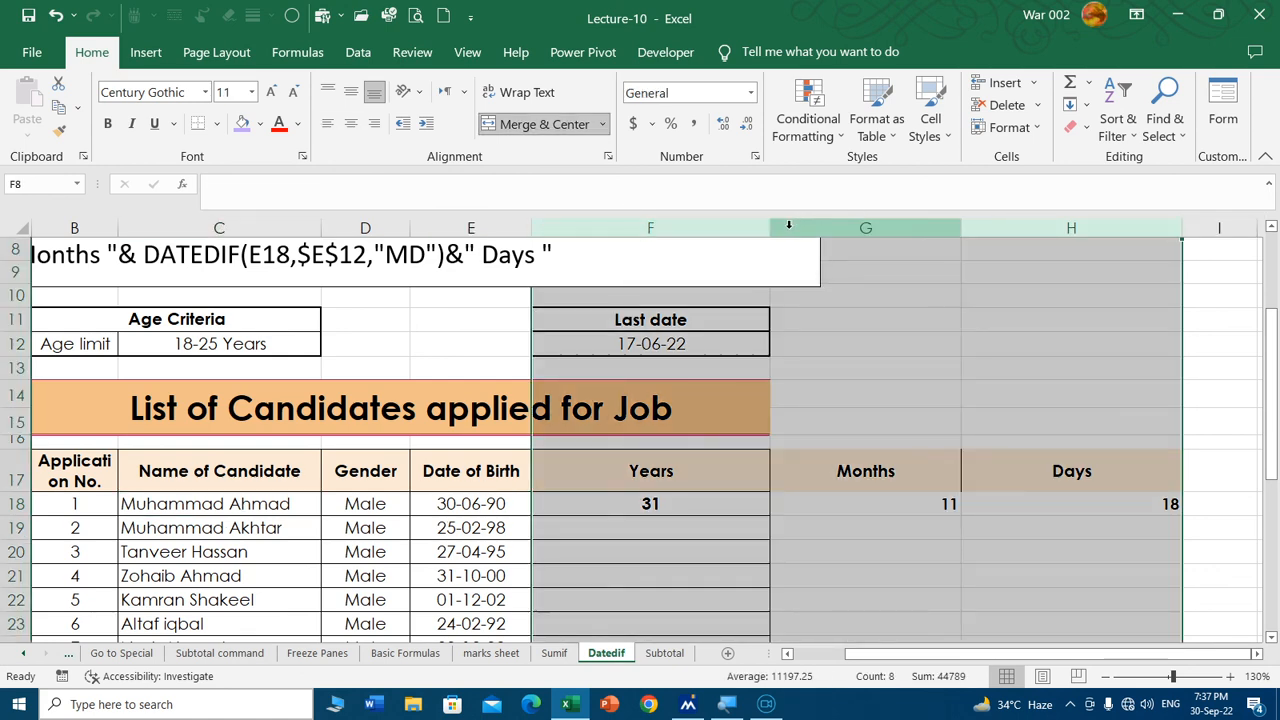
double_click(769, 228)
left_click_drag(600, 506, 717, 520)
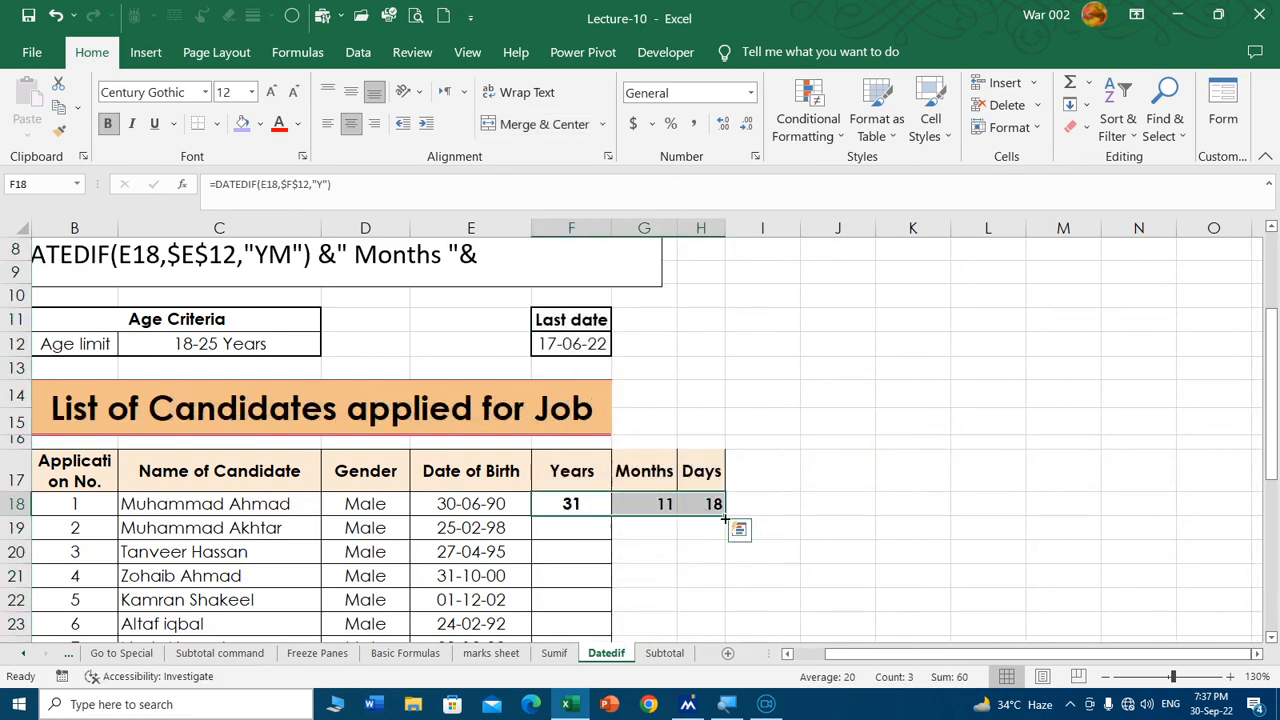
double_click(729, 517)
scroll(664, 598, "down", 5)
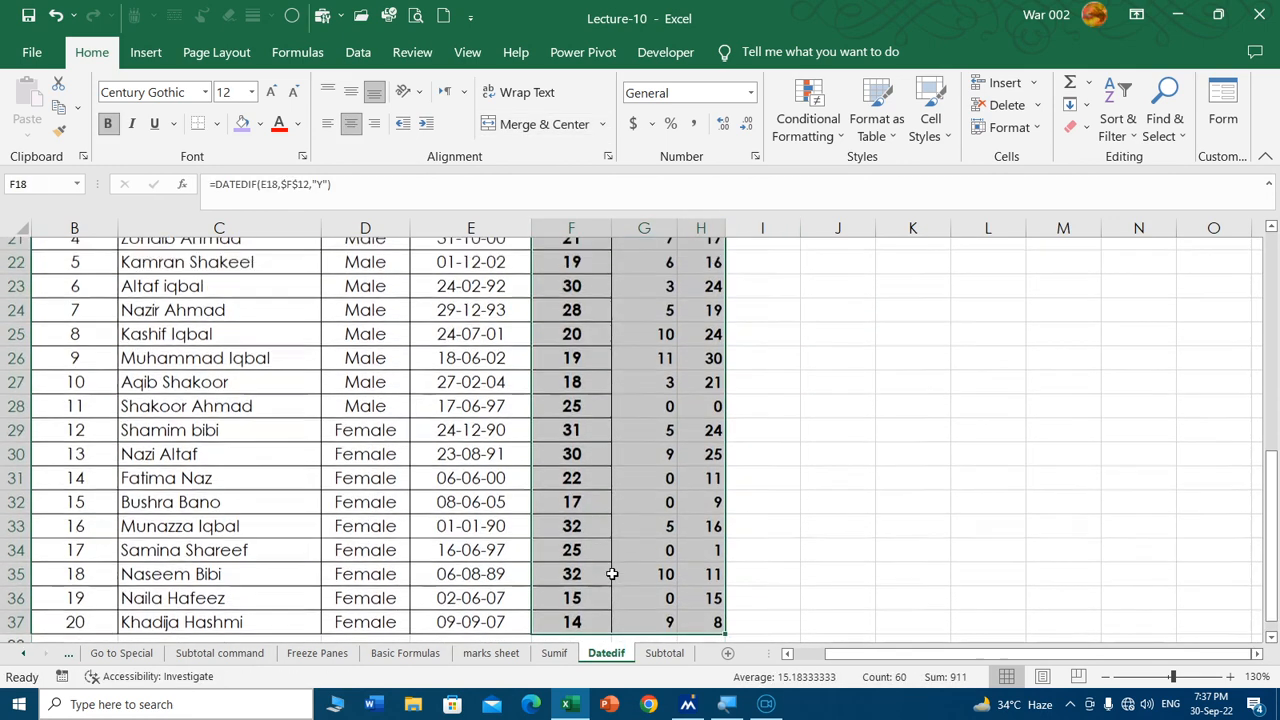
Append the text " Year" to the first candidate's years formula in F18 using the & operator.
scroll(608, 570, "up", 3)
double_click(596, 361)
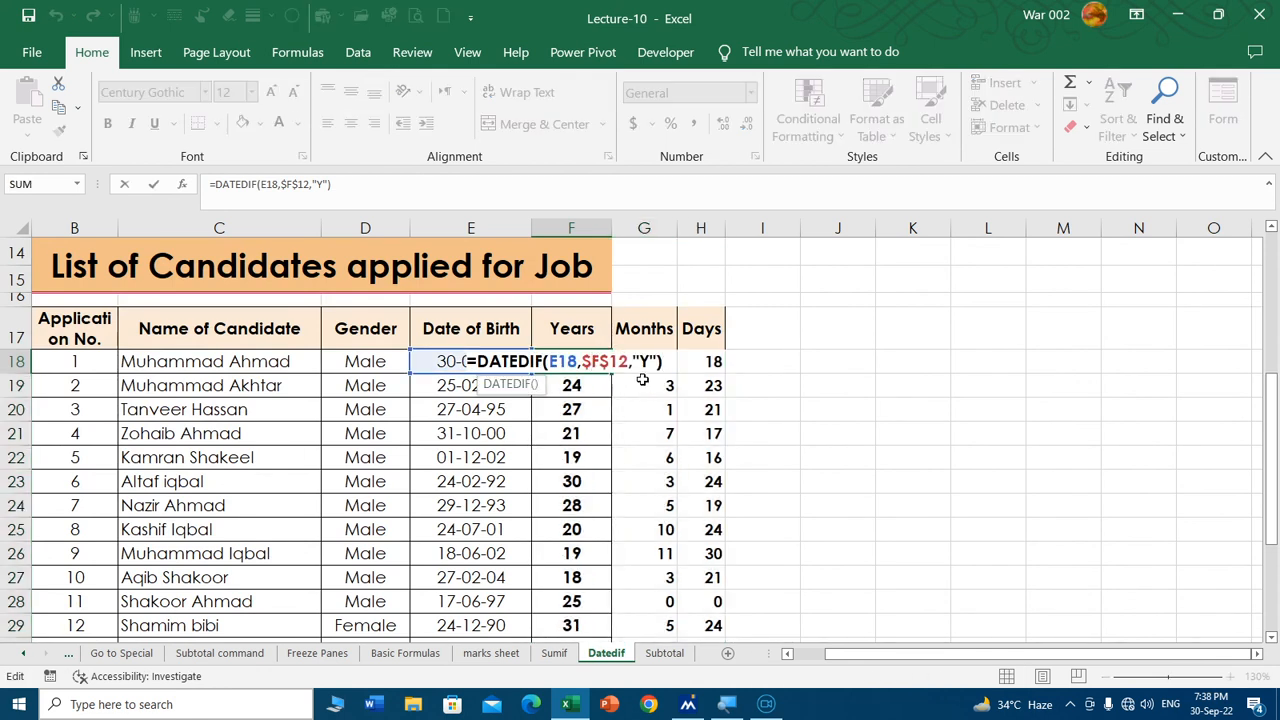
left_click(668, 363)
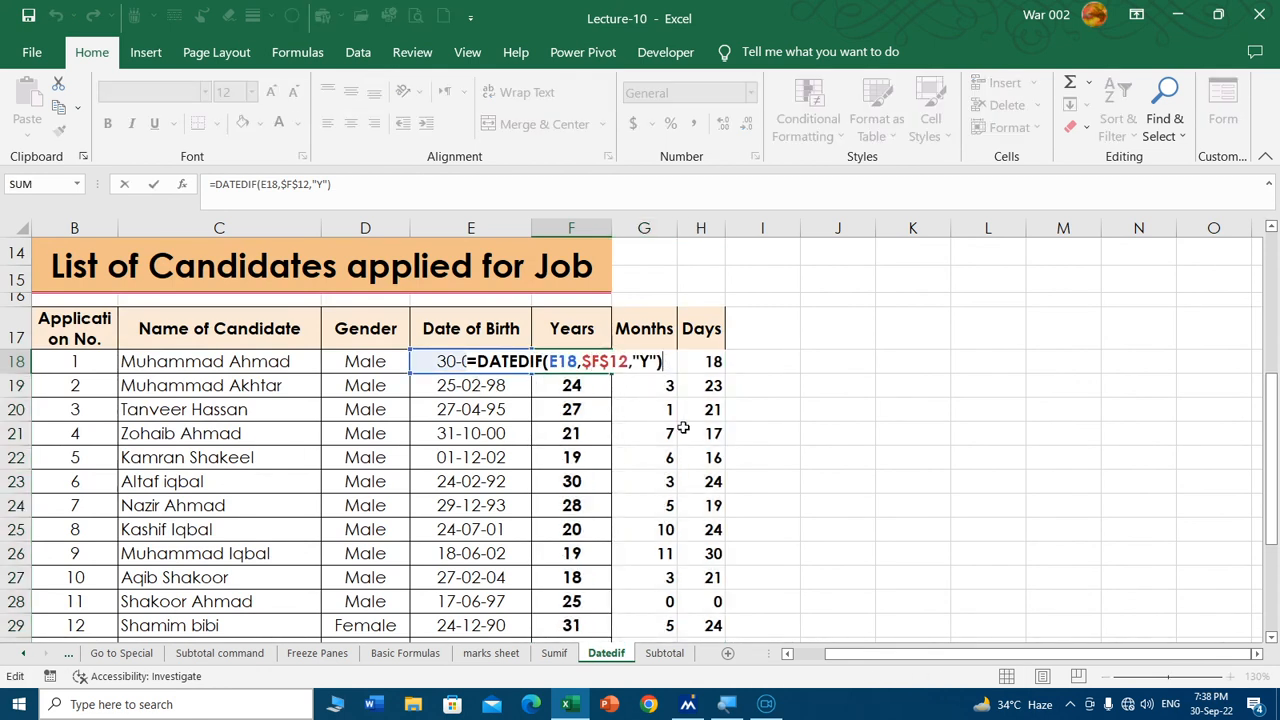
type("&\"")
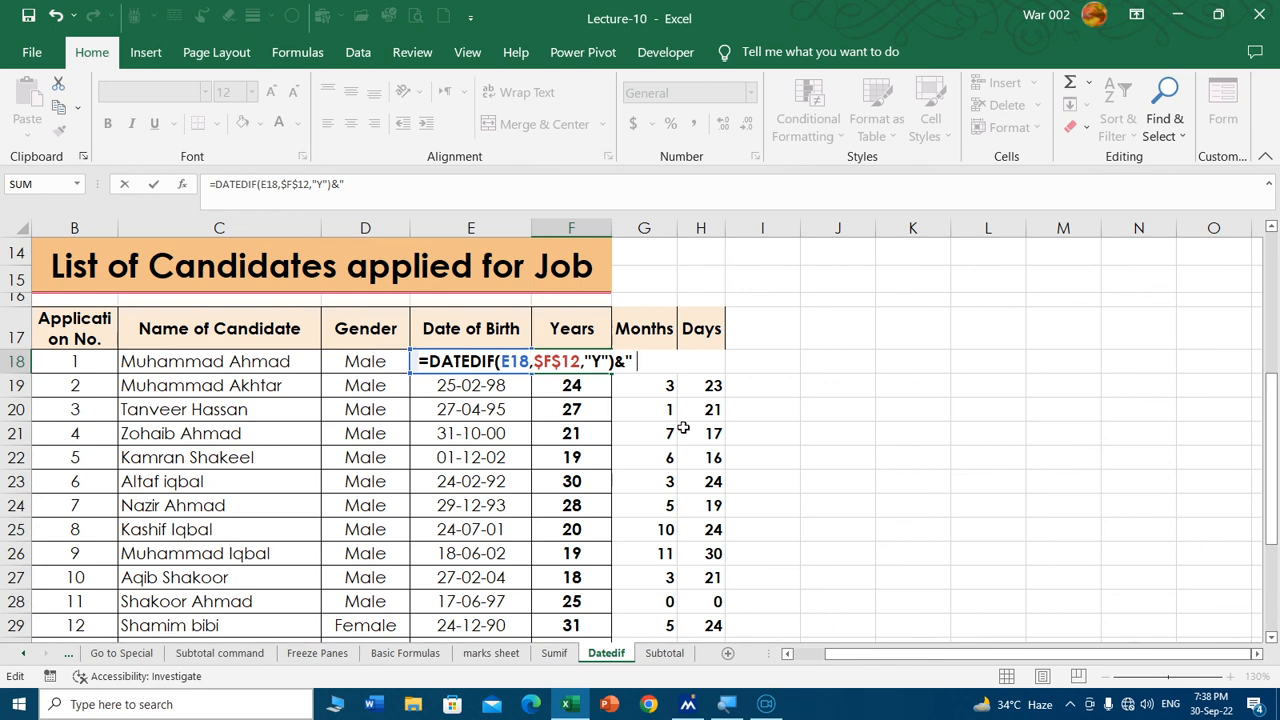
type("Year")
key("Return")
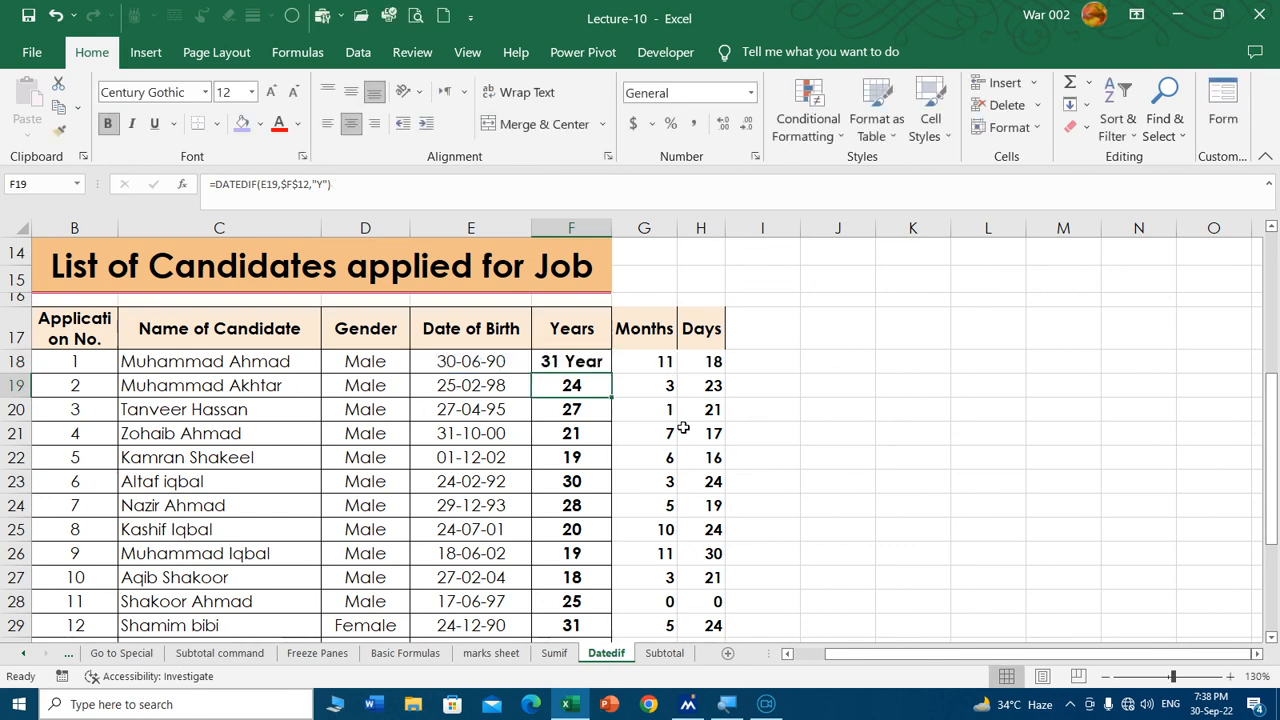
Append the text " Month" to the months formula in G18 with the & operator, and widen the Months and Days columns.
left_click(653, 365)
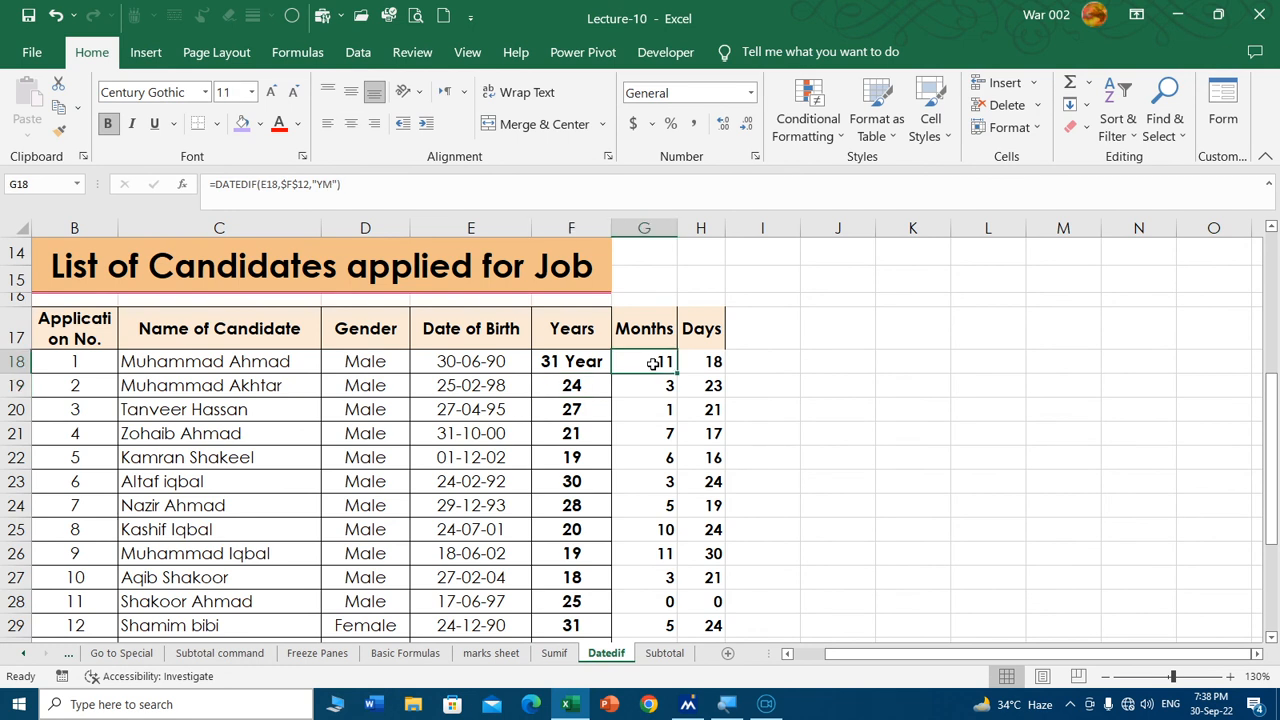
left_click(424, 189)
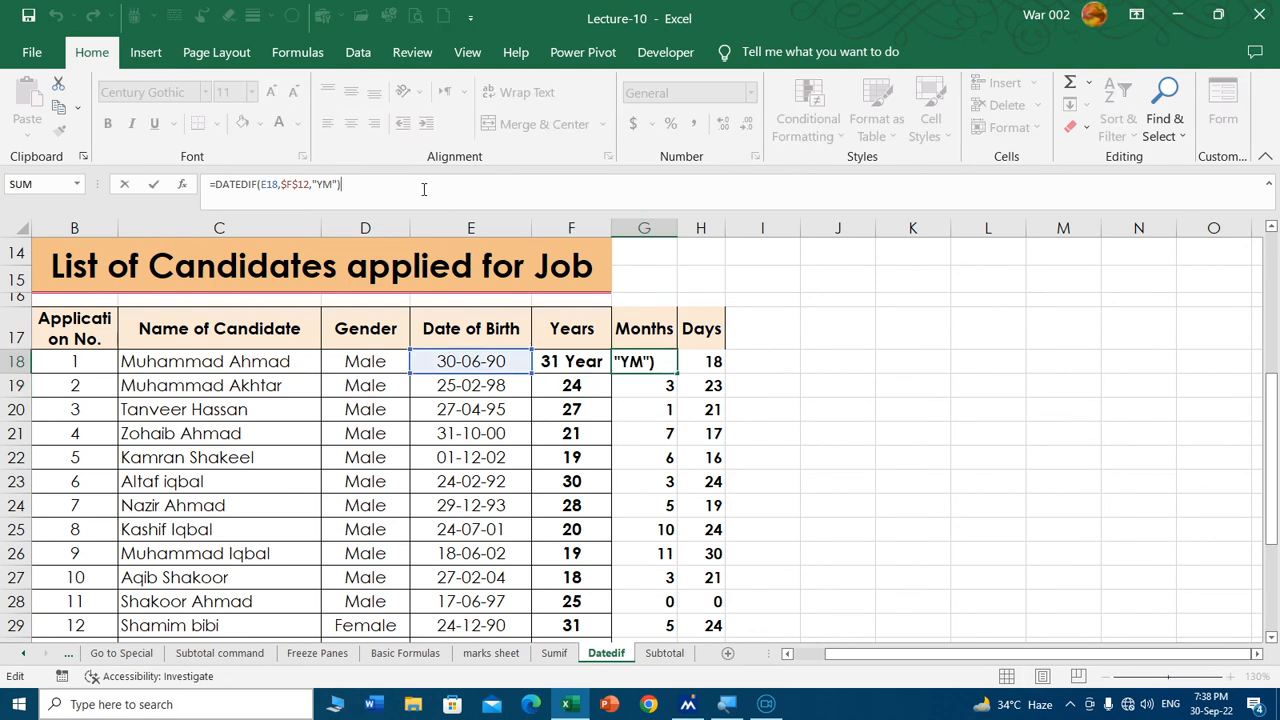
type("#")
key("BackSpace")
type("@")
key("BackSpace")
type("&\"")
key("BackSpace")
type("Month")
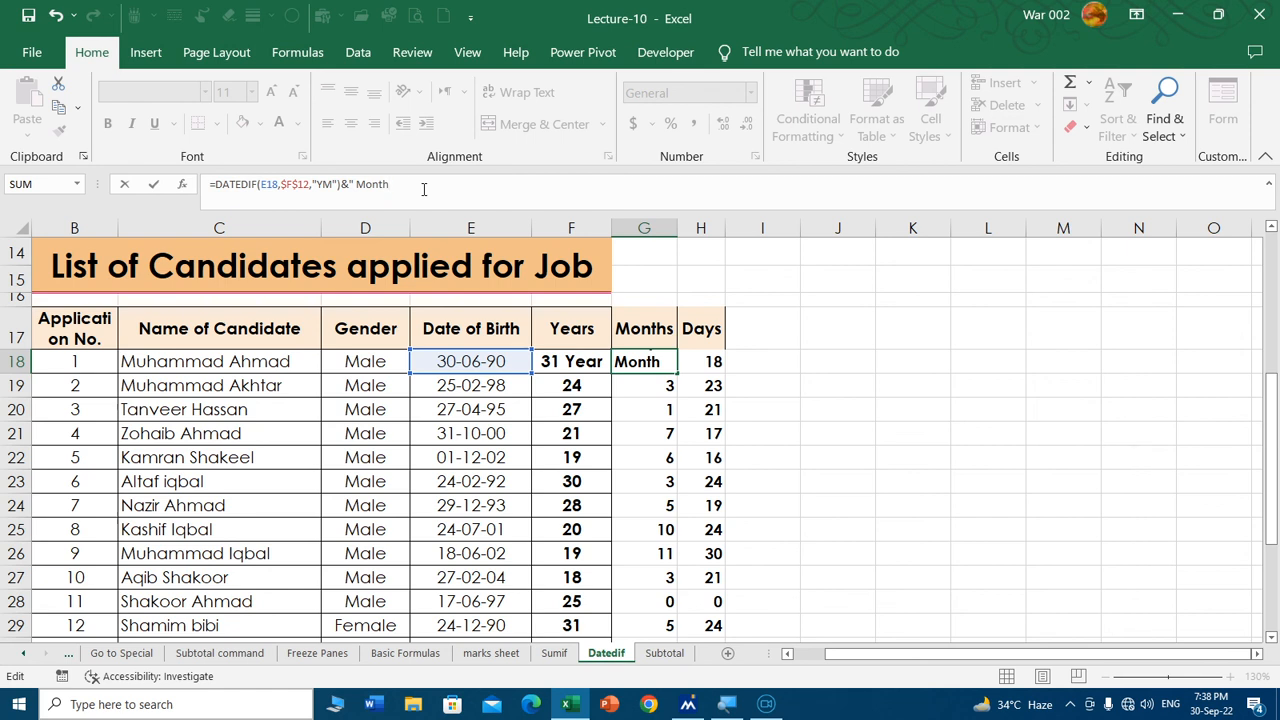
key("Return")
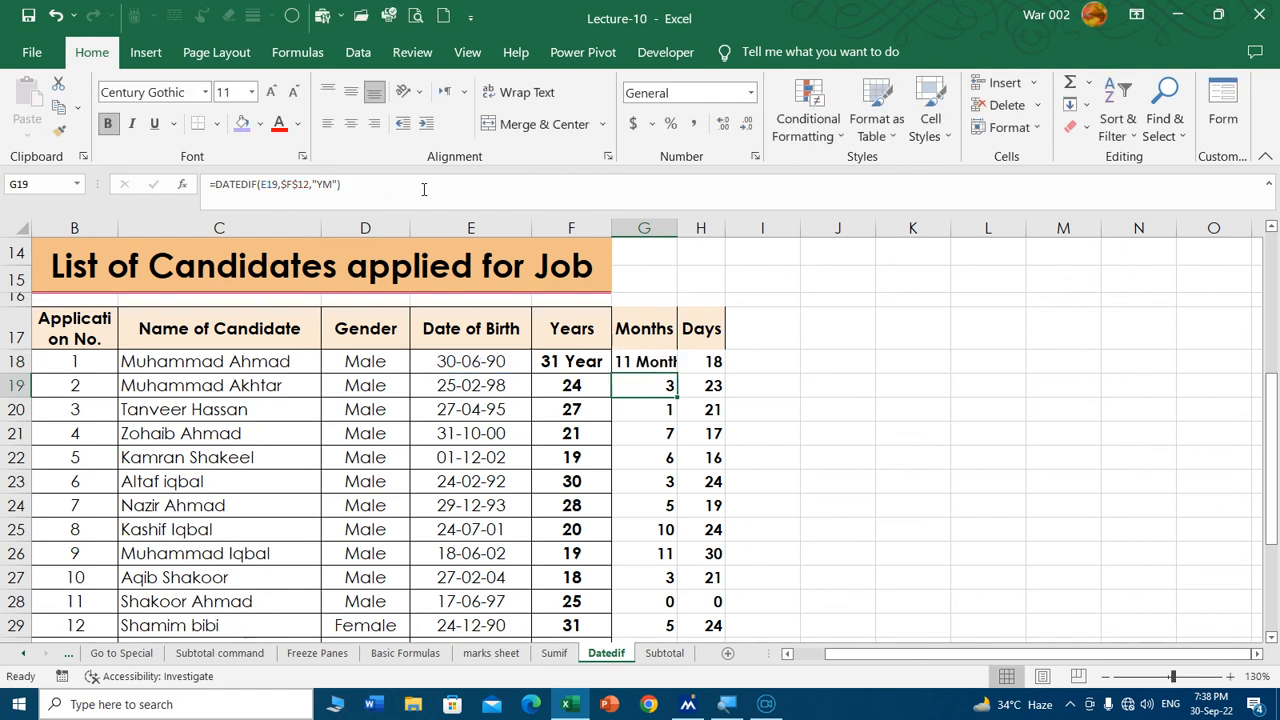
left_click_drag(677, 228, 898, 237)
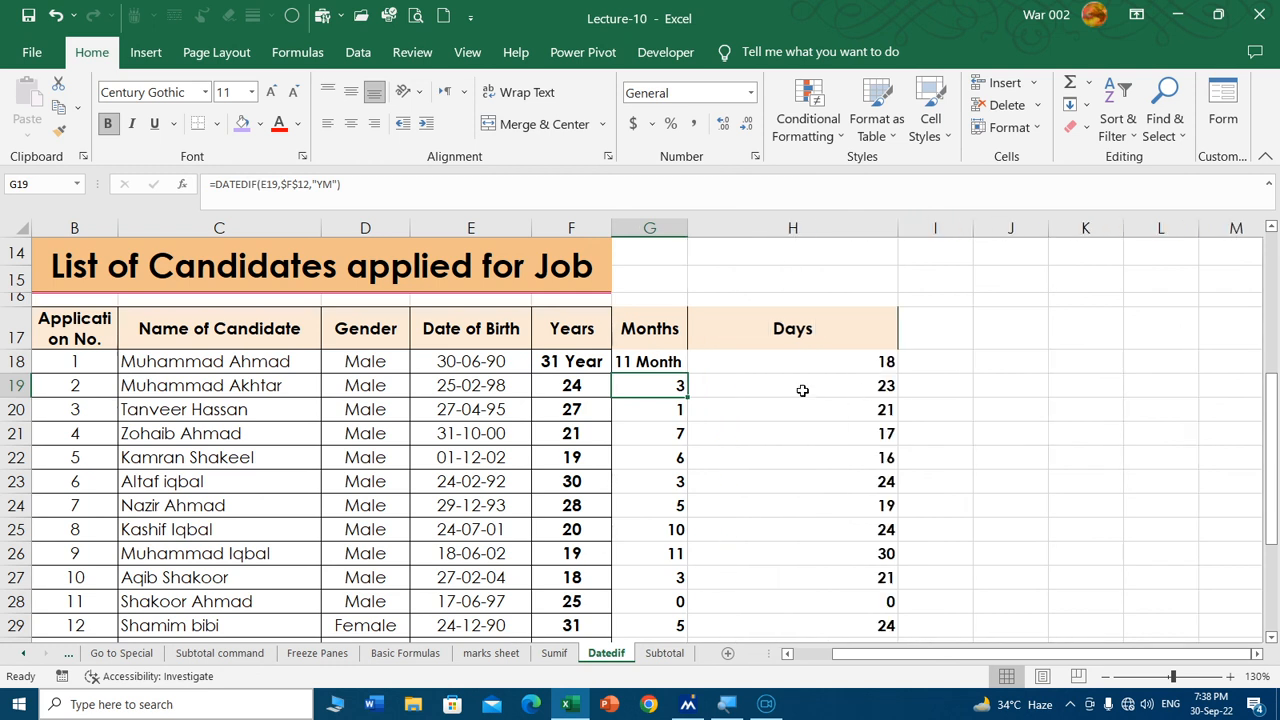
Append the text " Days" to the first candidate's days formula in H18 using the & operator.
left_click(844, 356)
left_click(484, 181)
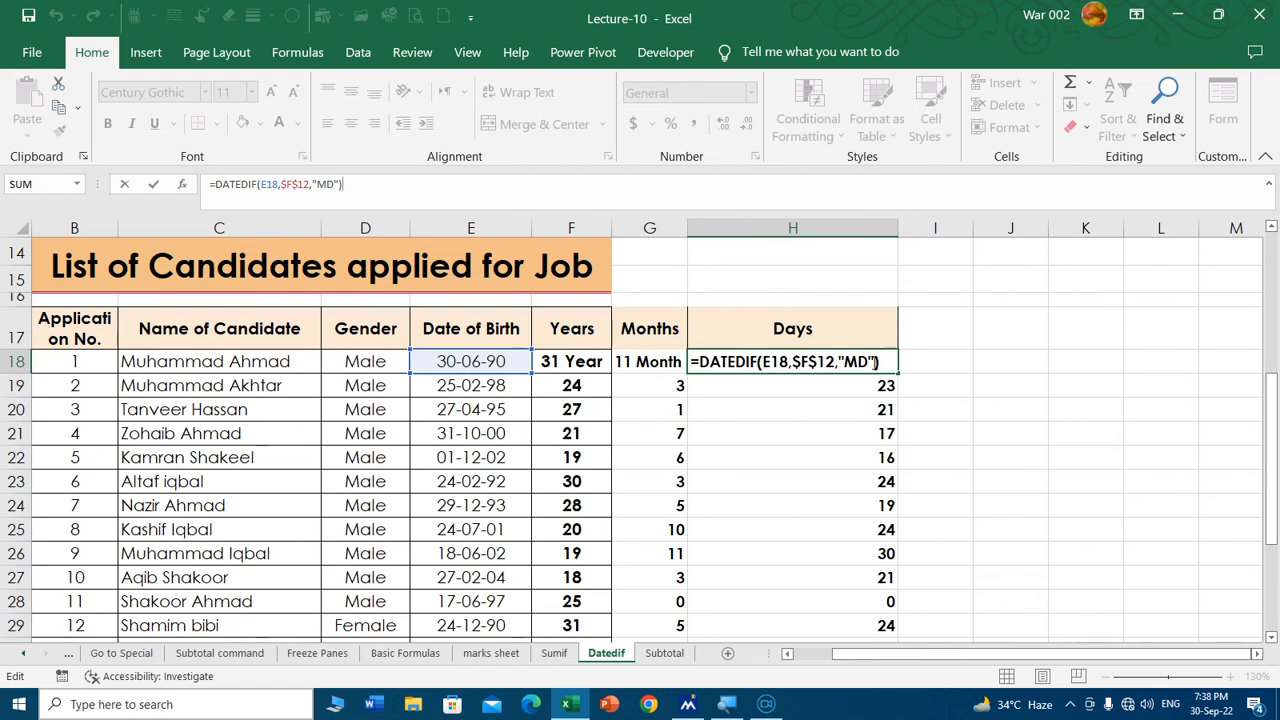
left_click(880, 361)
type("&")
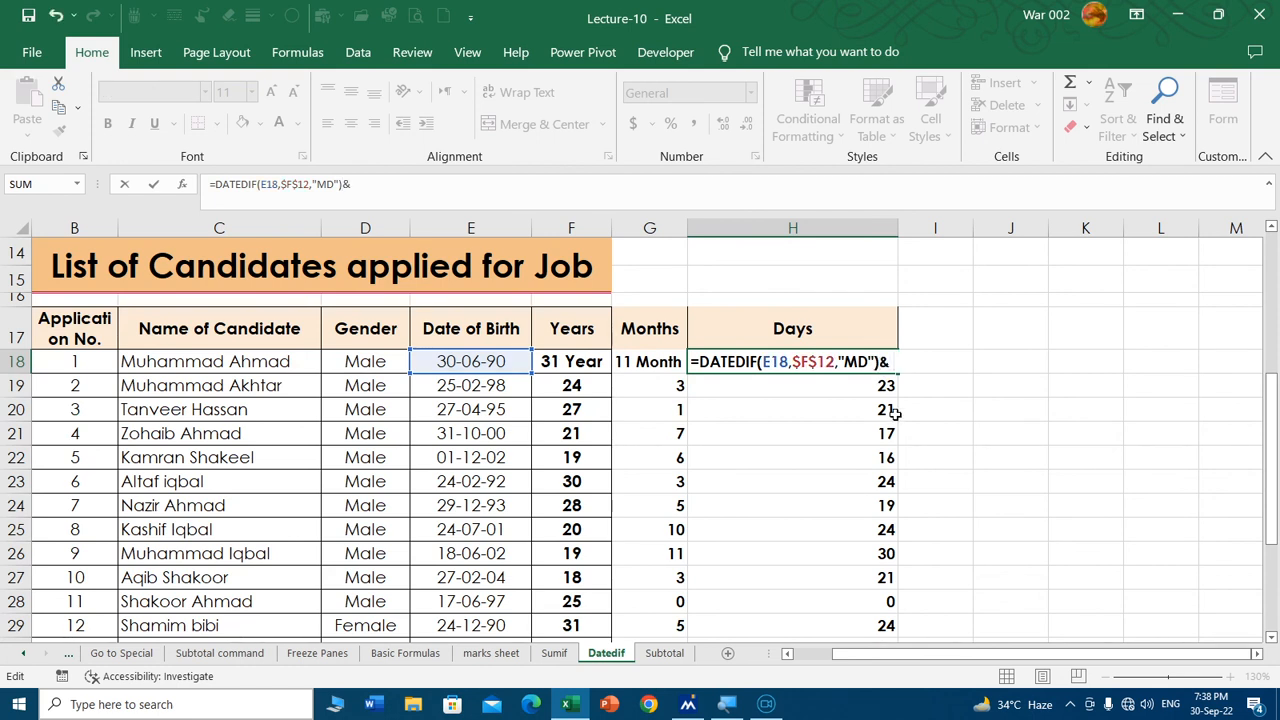
type("\" Days")
key("Return")
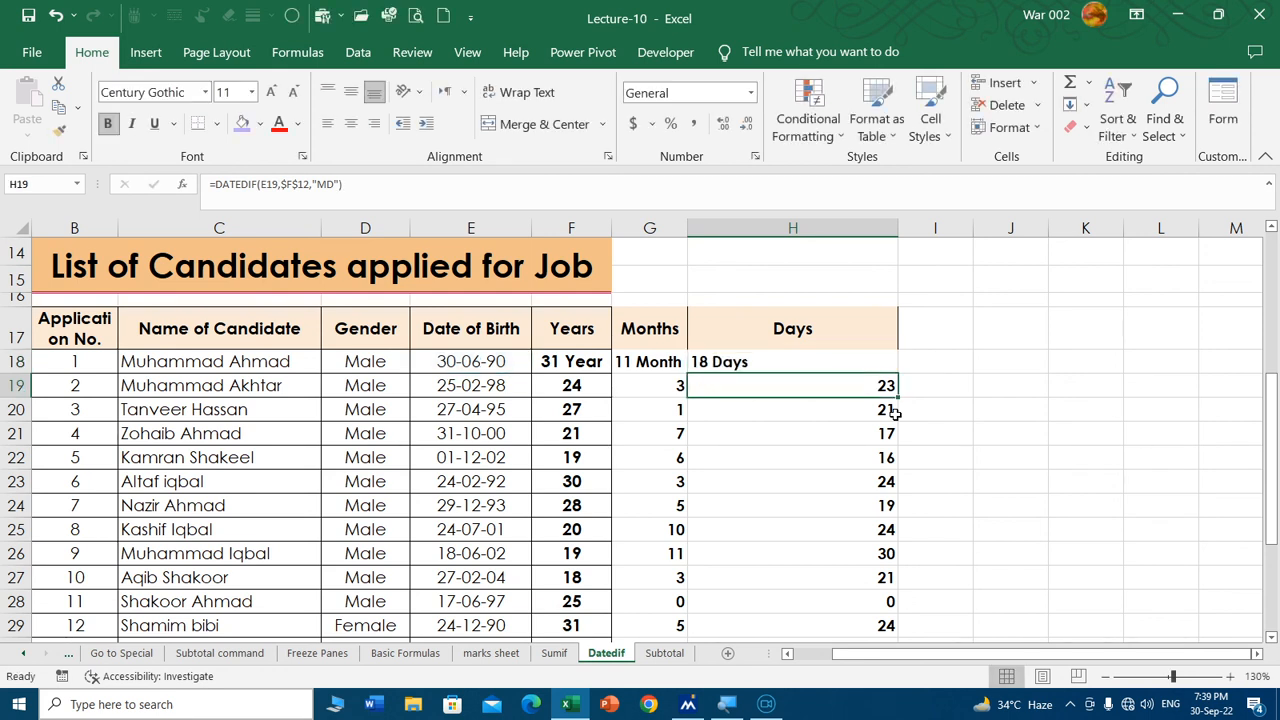
double_click(718, 362)
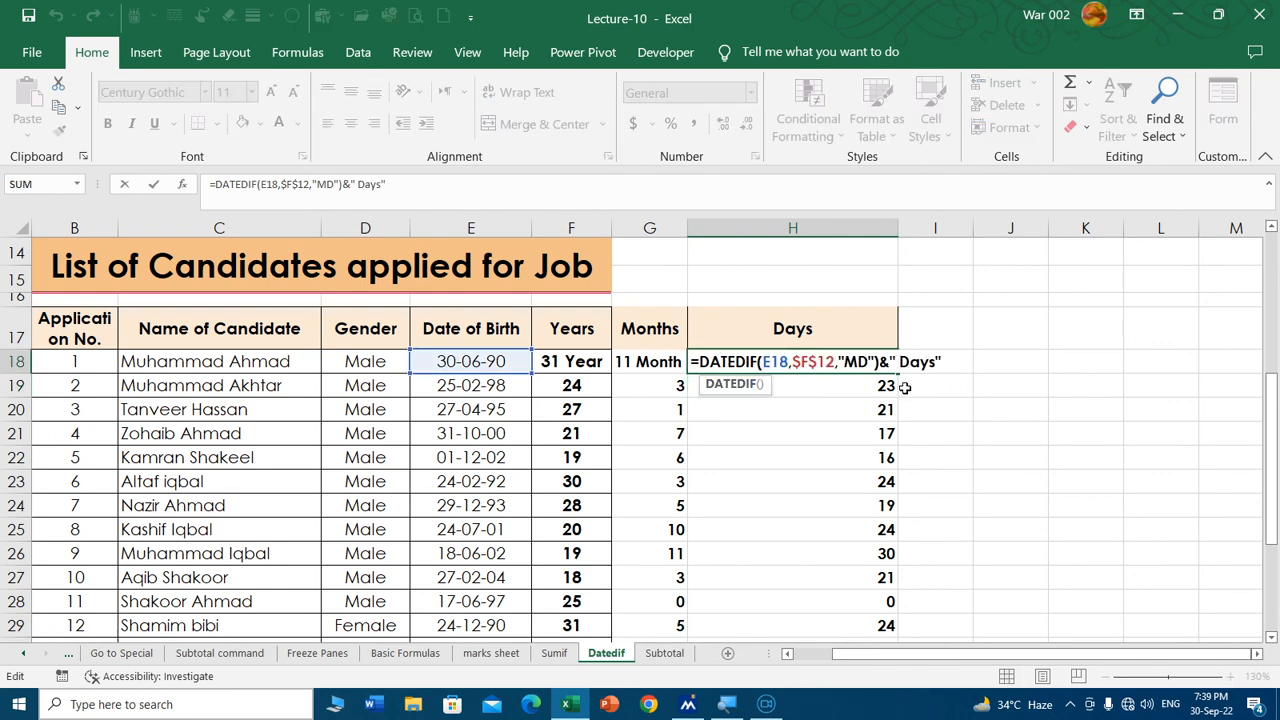
key("Escape")
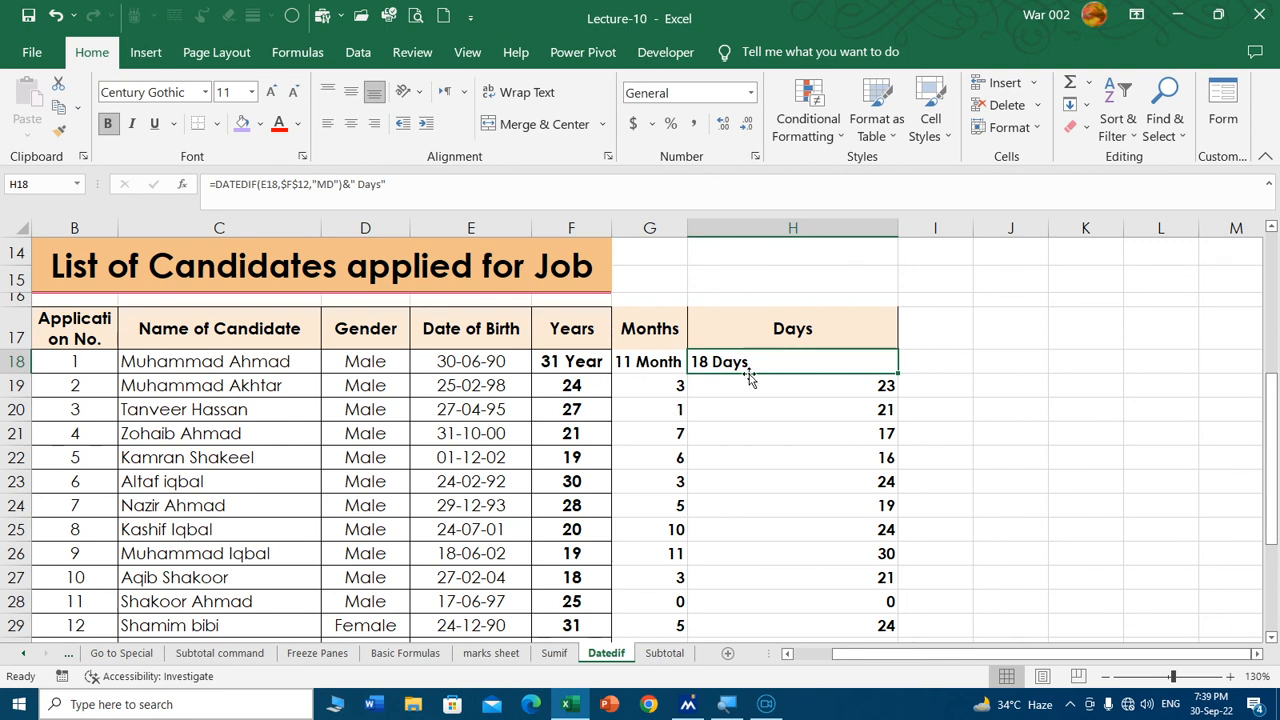
Fill the labelled age formulas in F18:H18 down to the last candidate and check the filled rows.
left_click_drag(580, 360, 805, 371)
double_click(898, 373)
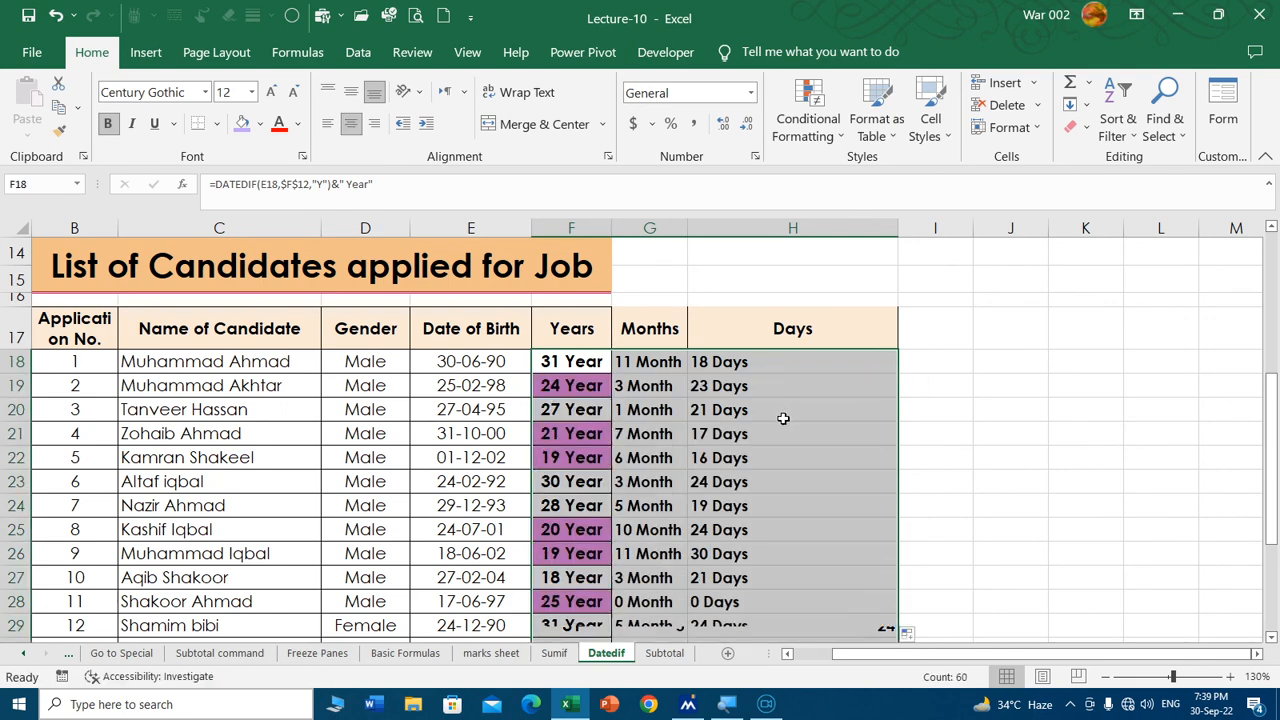
left_click(780, 452)
scroll(775, 498, "down", 4)
scroll(775, 498, "down", 1)
scroll(775, 498, "up", 4)
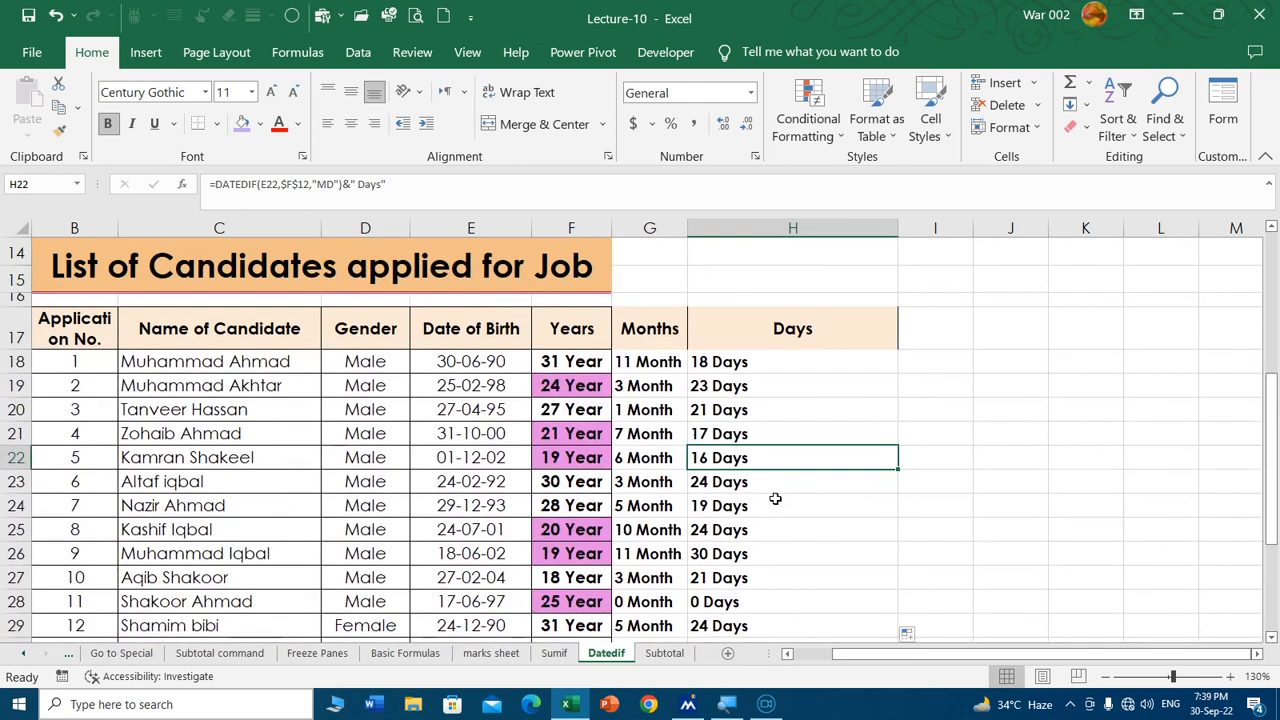